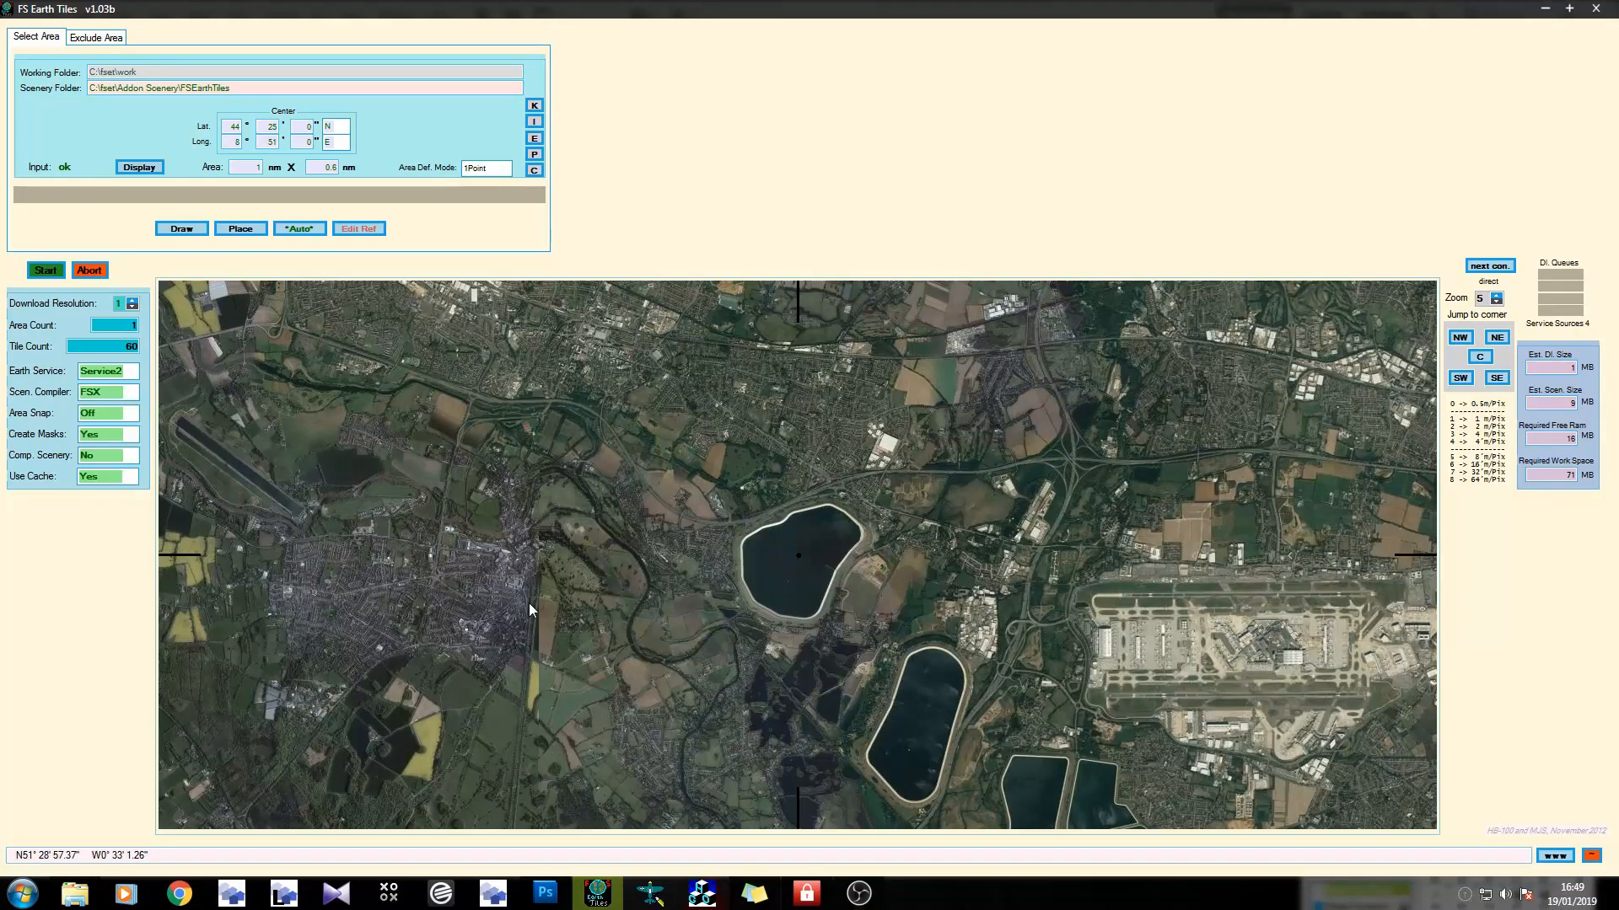
Browse the satellite map from the area west of Heathrow across London and up to the reservoirs north of the city.
left_click_drag(446, 664, 847, 599)
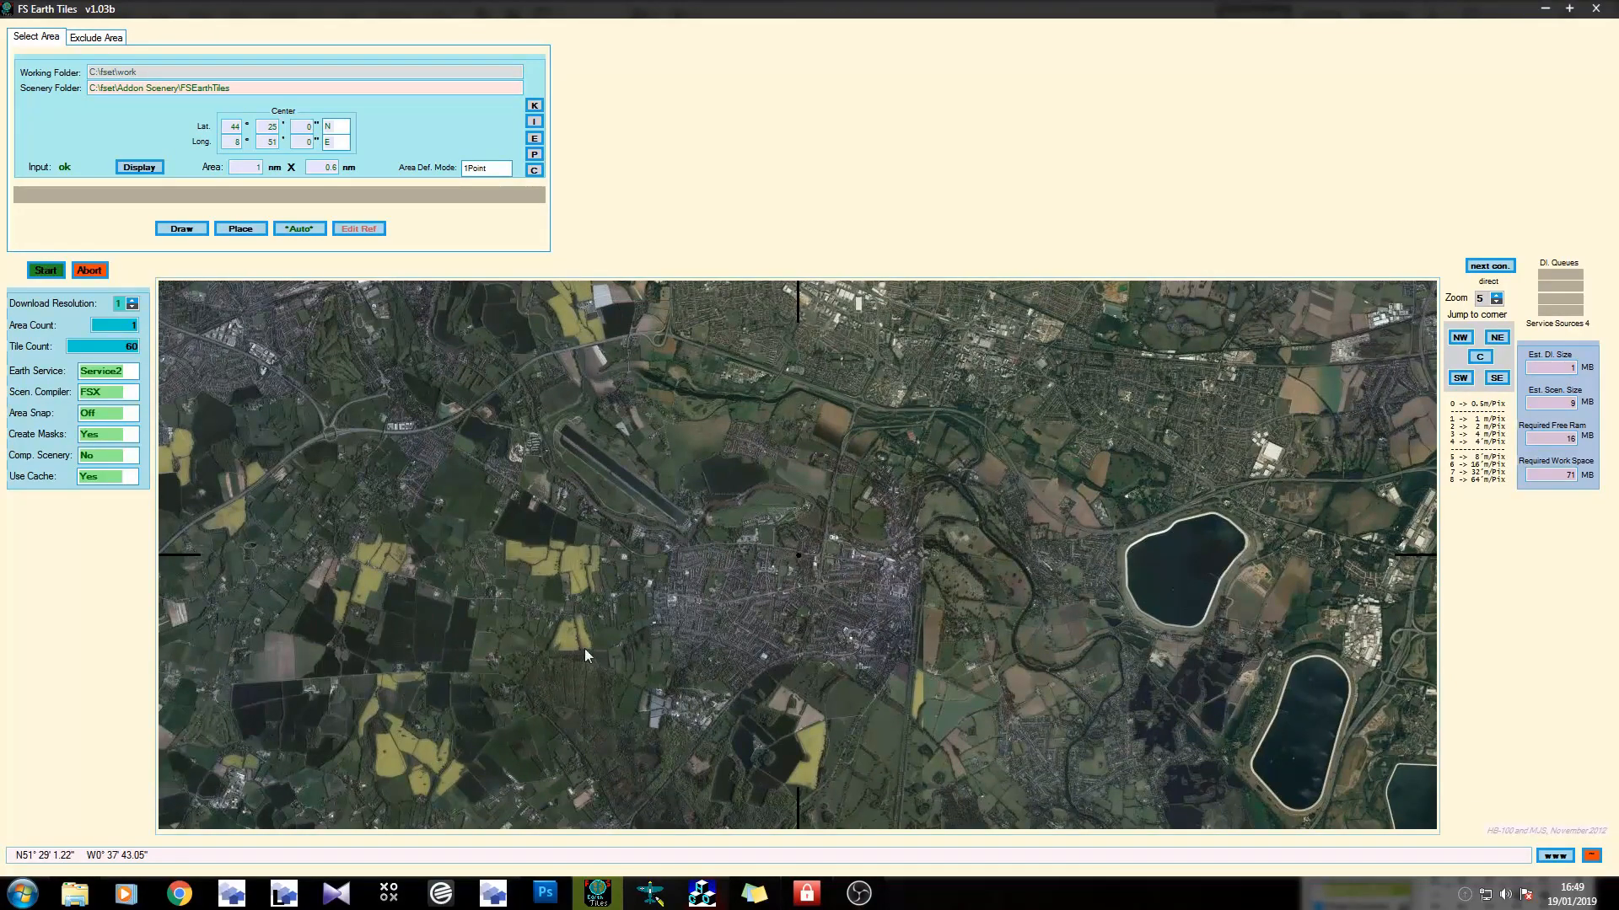
left_click_drag(636, 608, 482, 708)
left_click_drag(543, 459, 853, 649)
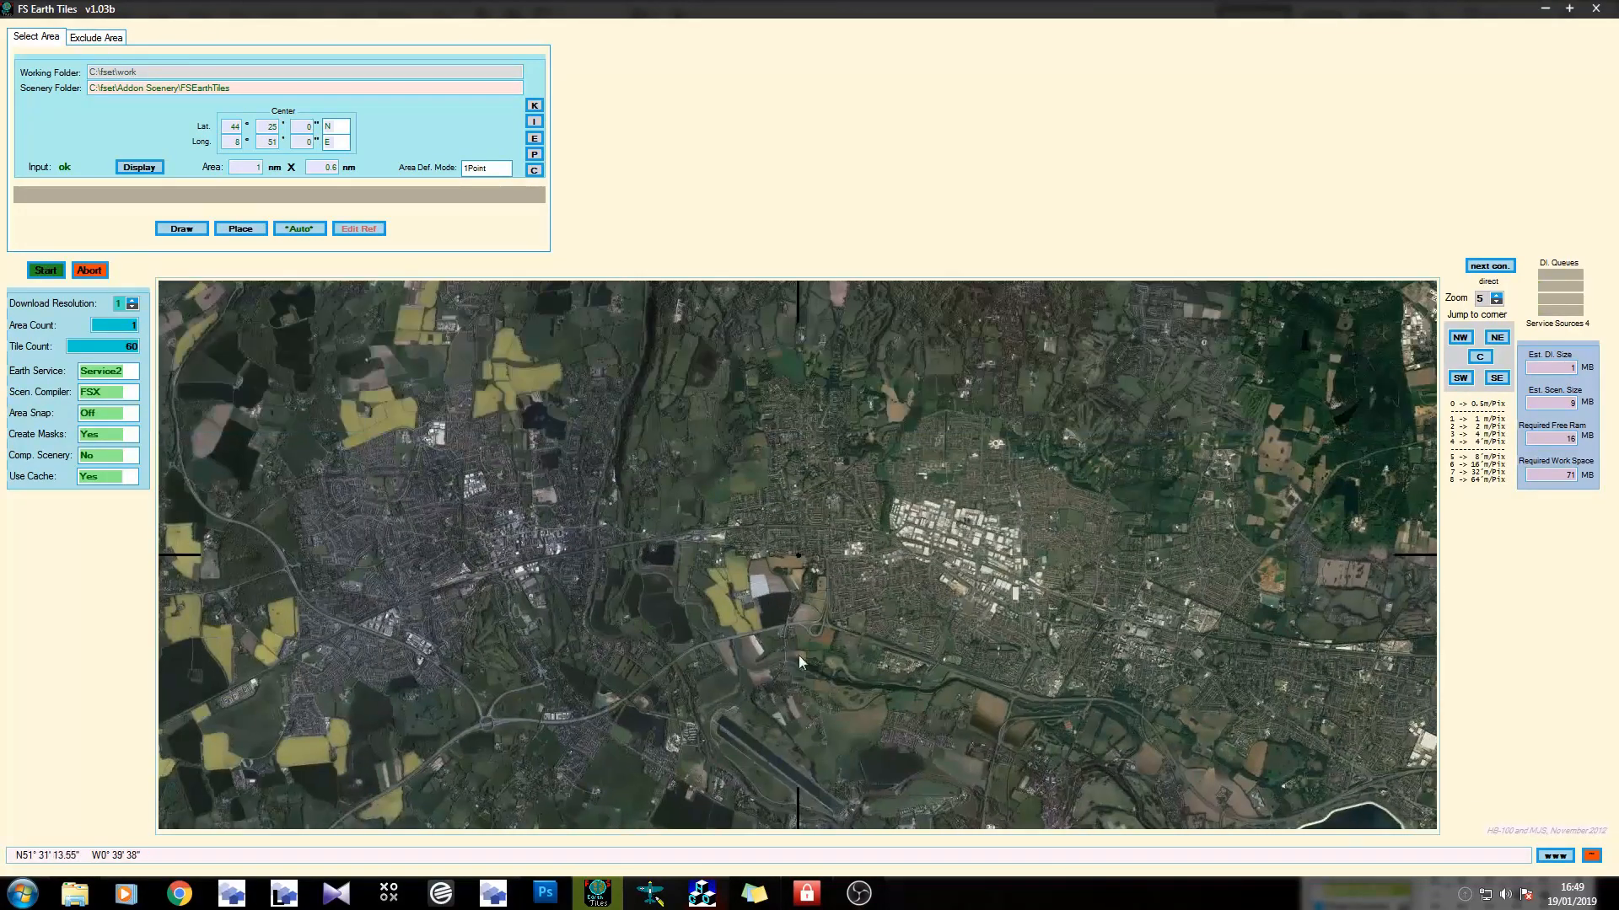
scroll(798, 655, "down", 1)
left_click_drag(871, 746, 619, 578)
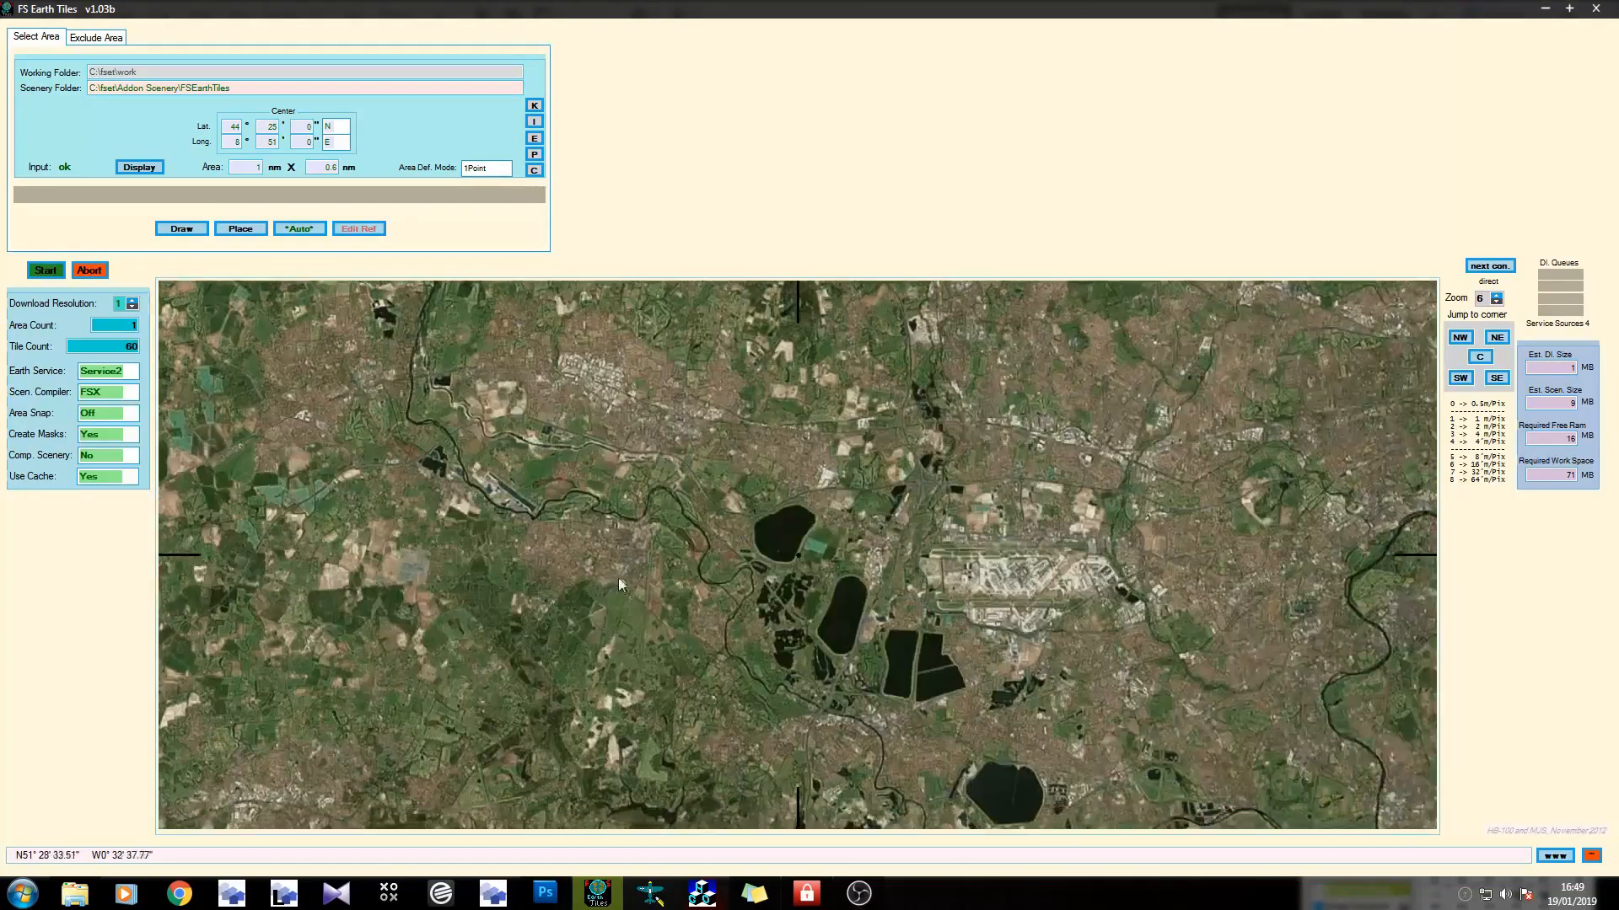
left_click_drag(883, 761, 604, 604)
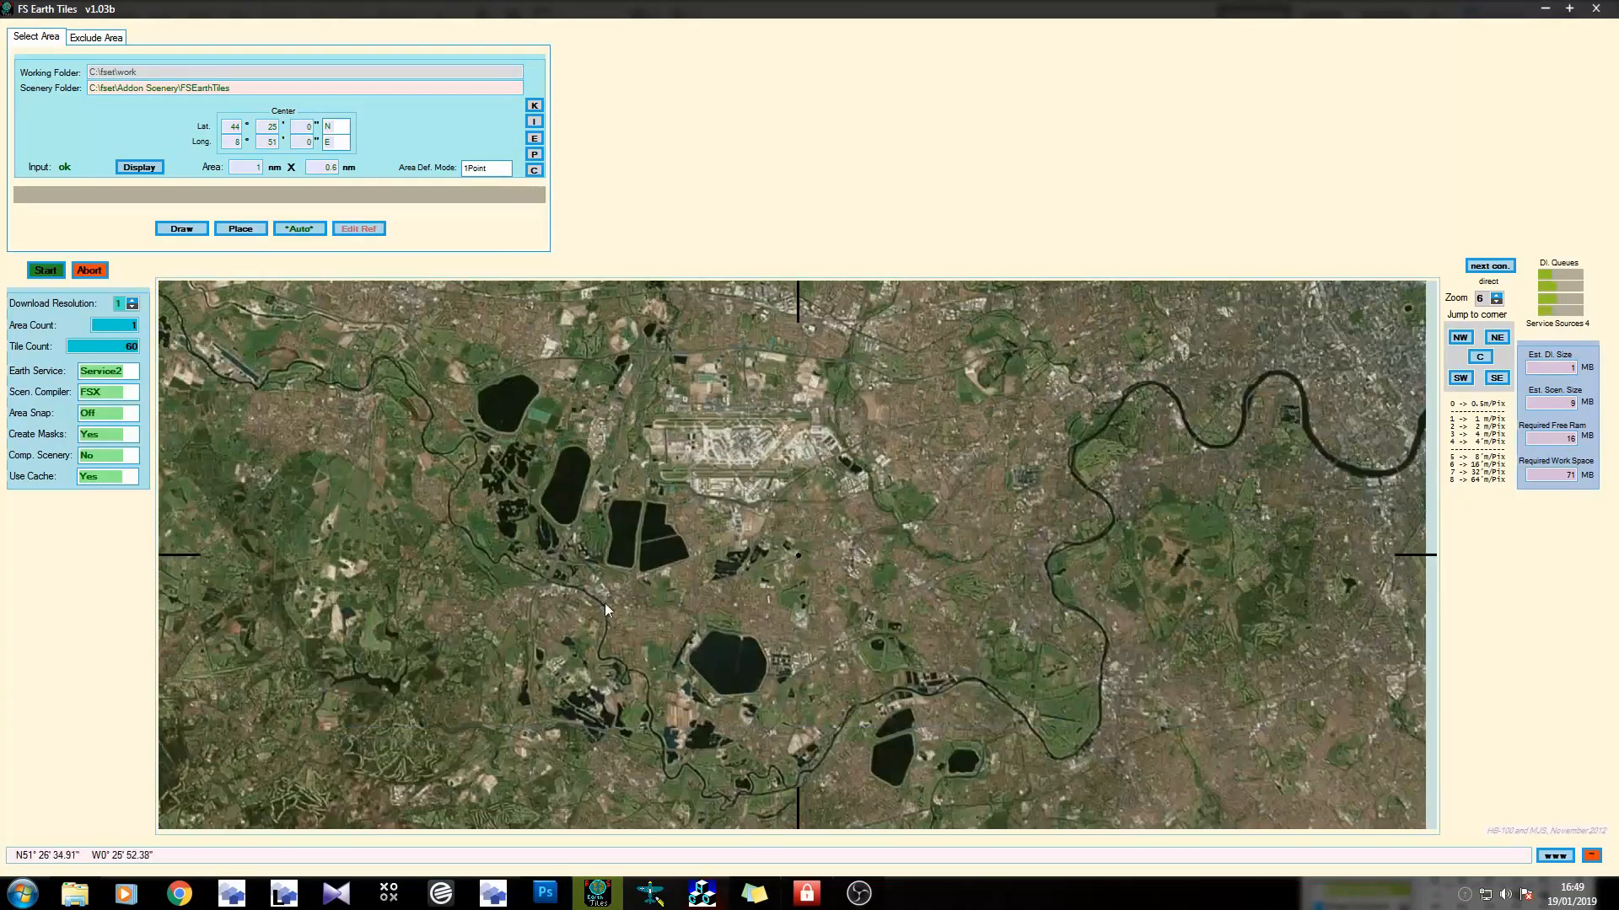
left_click_drag(930, 669, 821, 518)
left_click_drag(1037, 394, 826, 528)
left_click_drag(953, 400, 749, 605)
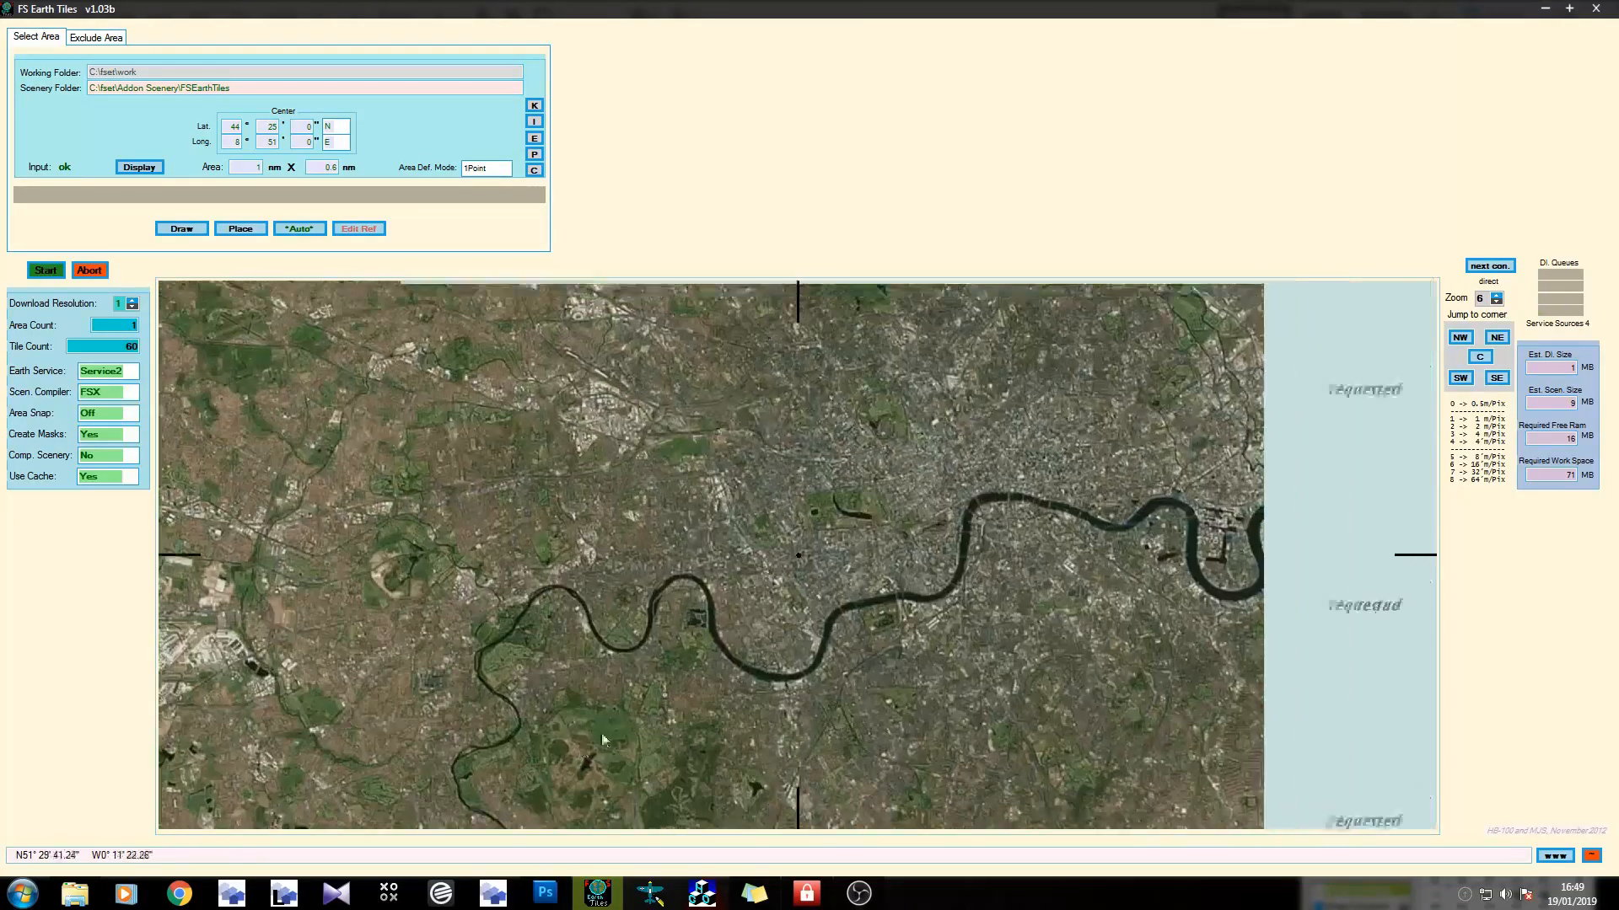
mouse_move(963, 515)
left_mouse_down()
mouse_move(718, 610)
mouse_move(887, 589)
mouse_move(813, 662)
left_mouse_up()
mouse_move(986, 388)
left_mouse_down()
mouse_move(957, 447)
mouse_move(721, 627)
left_mouse_up()
left_click_drag(888, 509, 837, 645)
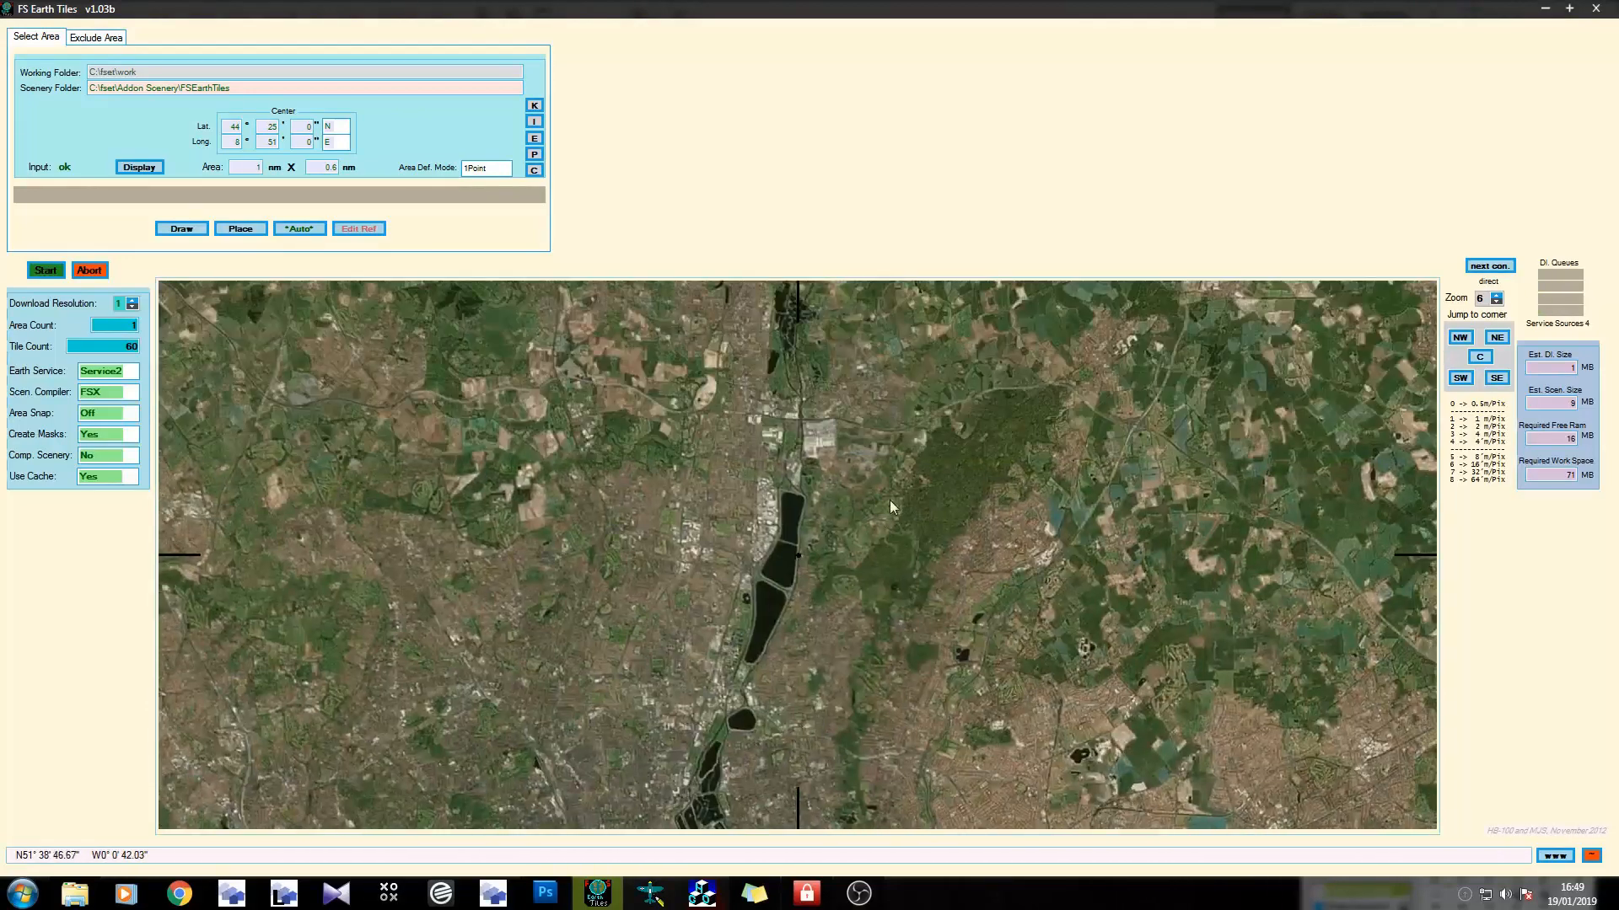
left_click_drag(889, 499, 836, 712)
left_click_drag(830, 548, 827, 655)
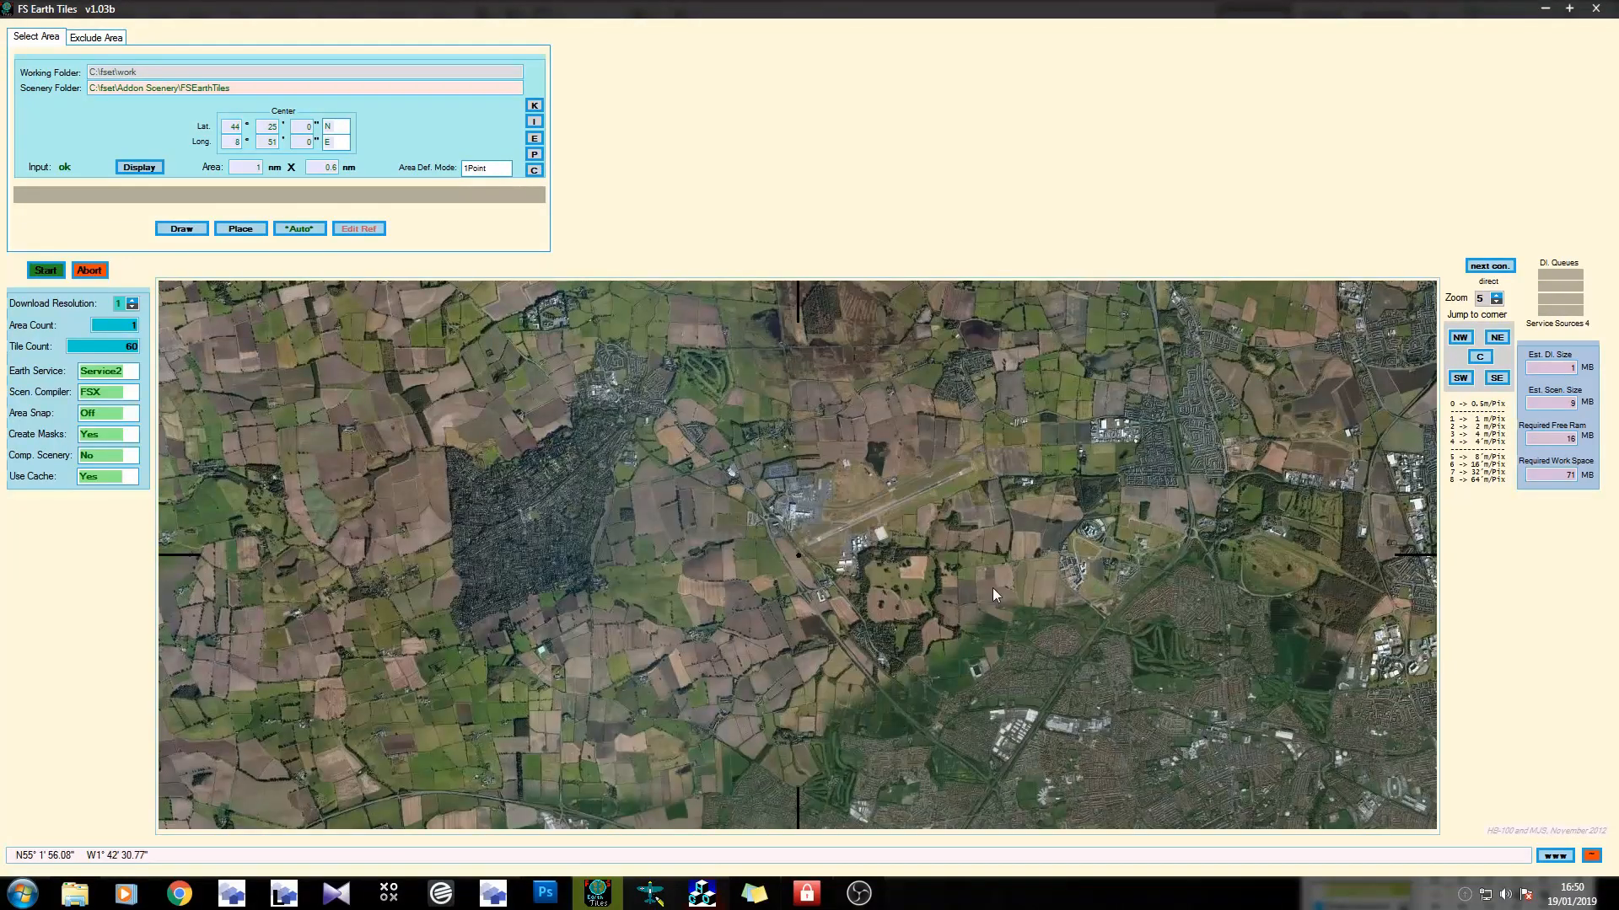
Locate Newcastle on the satellite map and centre the city's river bends at zoom level 5.
left_click_drag(1019, 447, 579, 720)
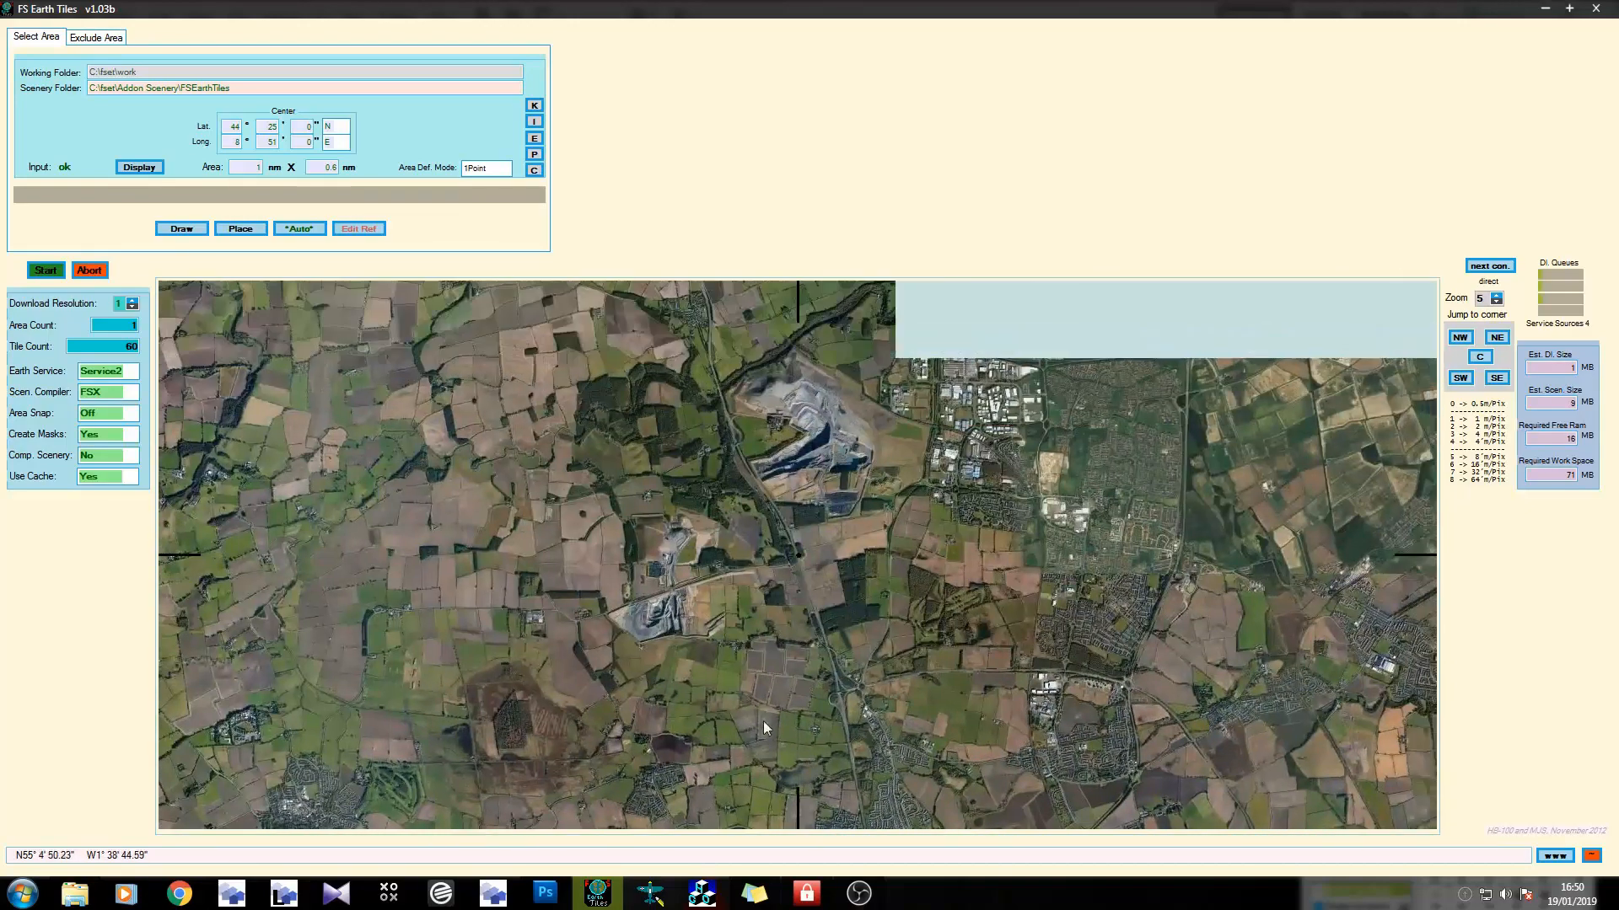
left_click_drag(762, 721, 472, 628)
left_click_drag(959, 573, 553, 375)
left_click_drag(767, 600, 757, 358)
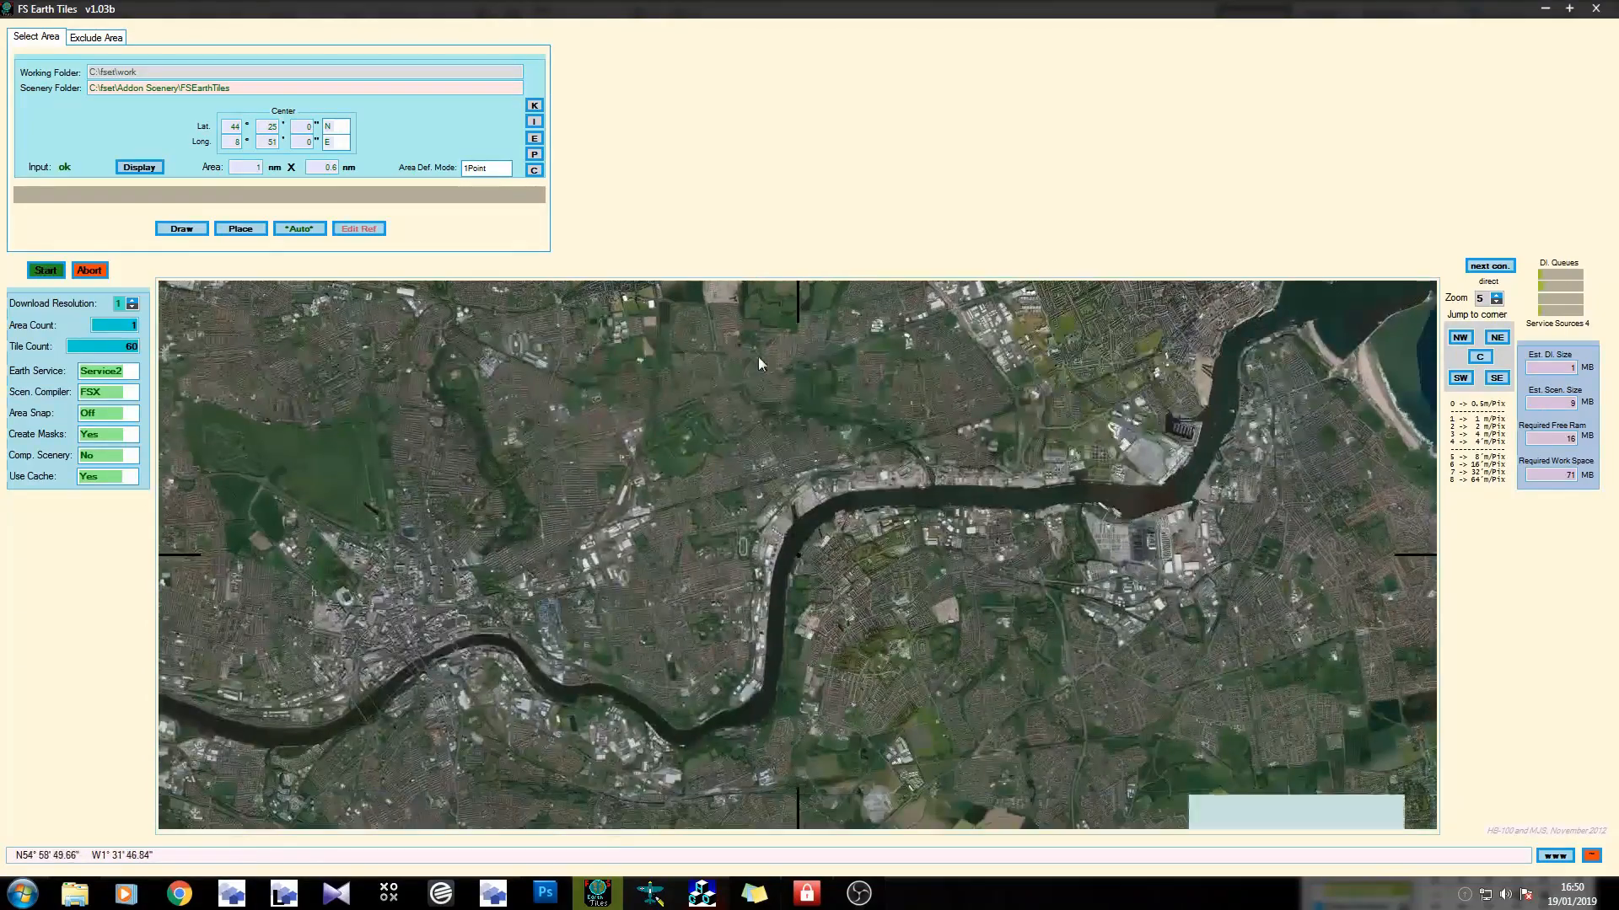
scroll(1070, 543, "down", 1)
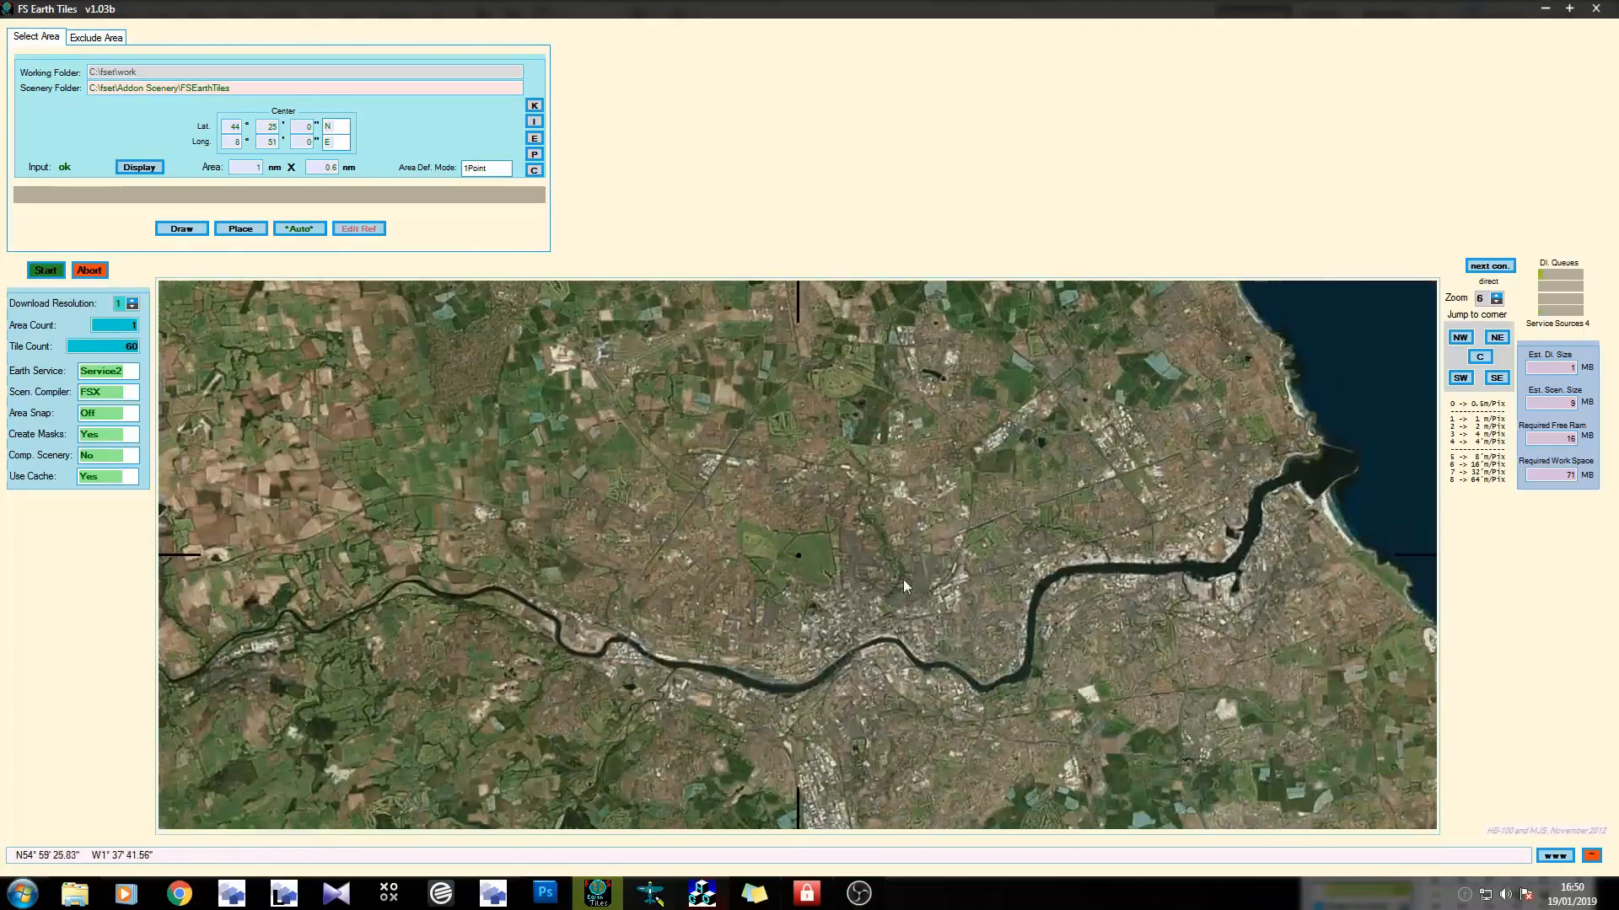
left_click_drag(903, 579, 793, 476)
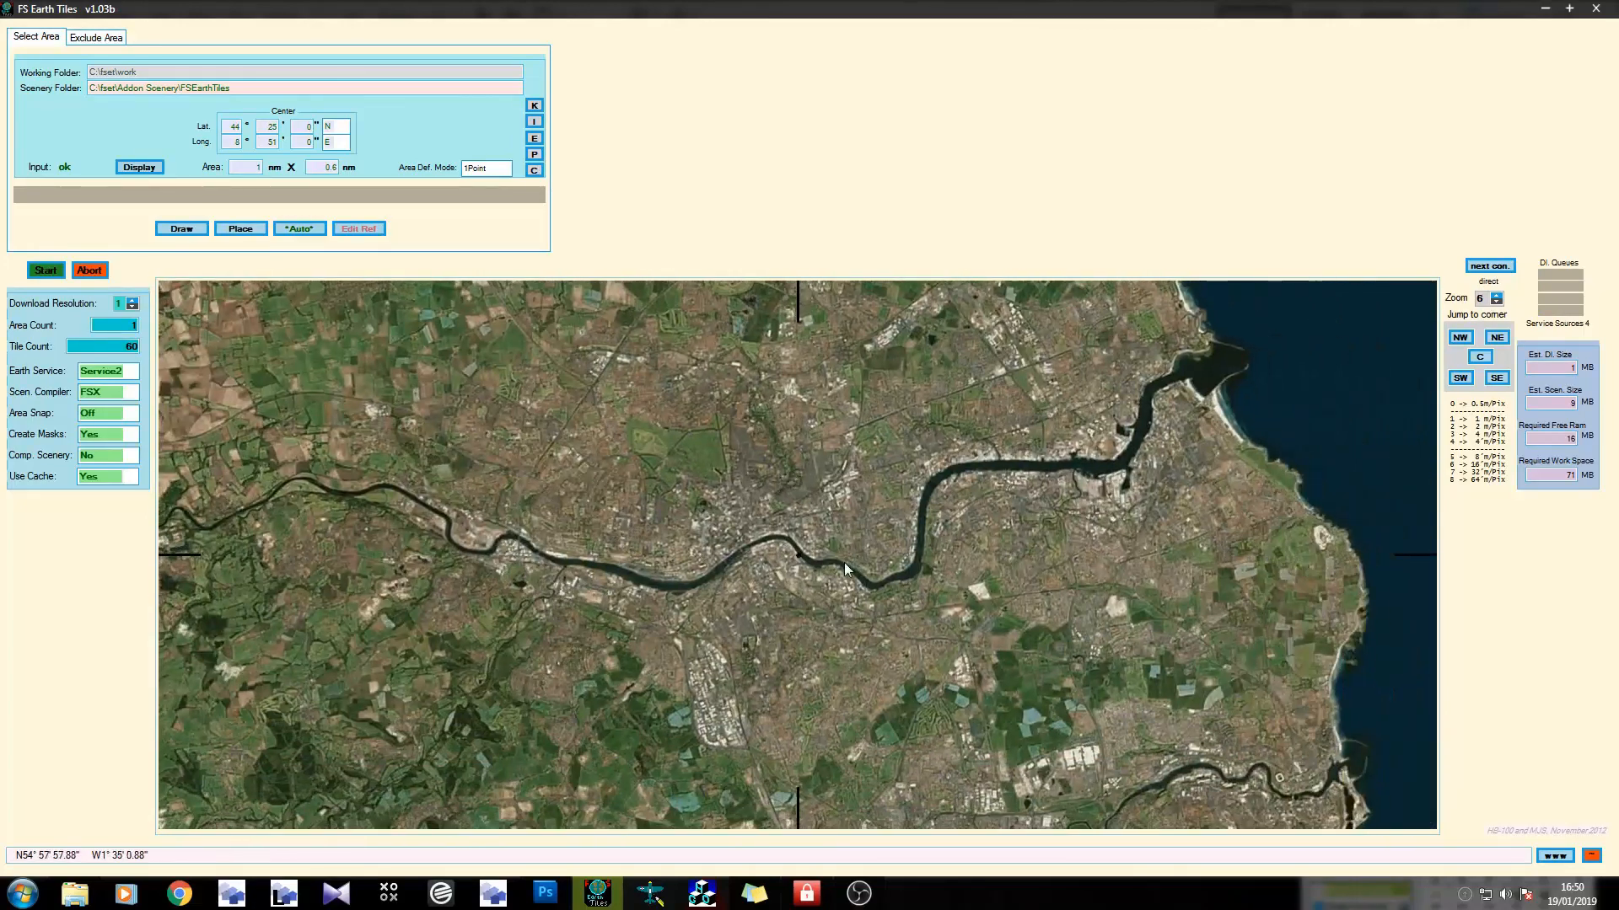
scroll(844, 564, "up", 1)
left_click_drag(732, 567, 841, 580)
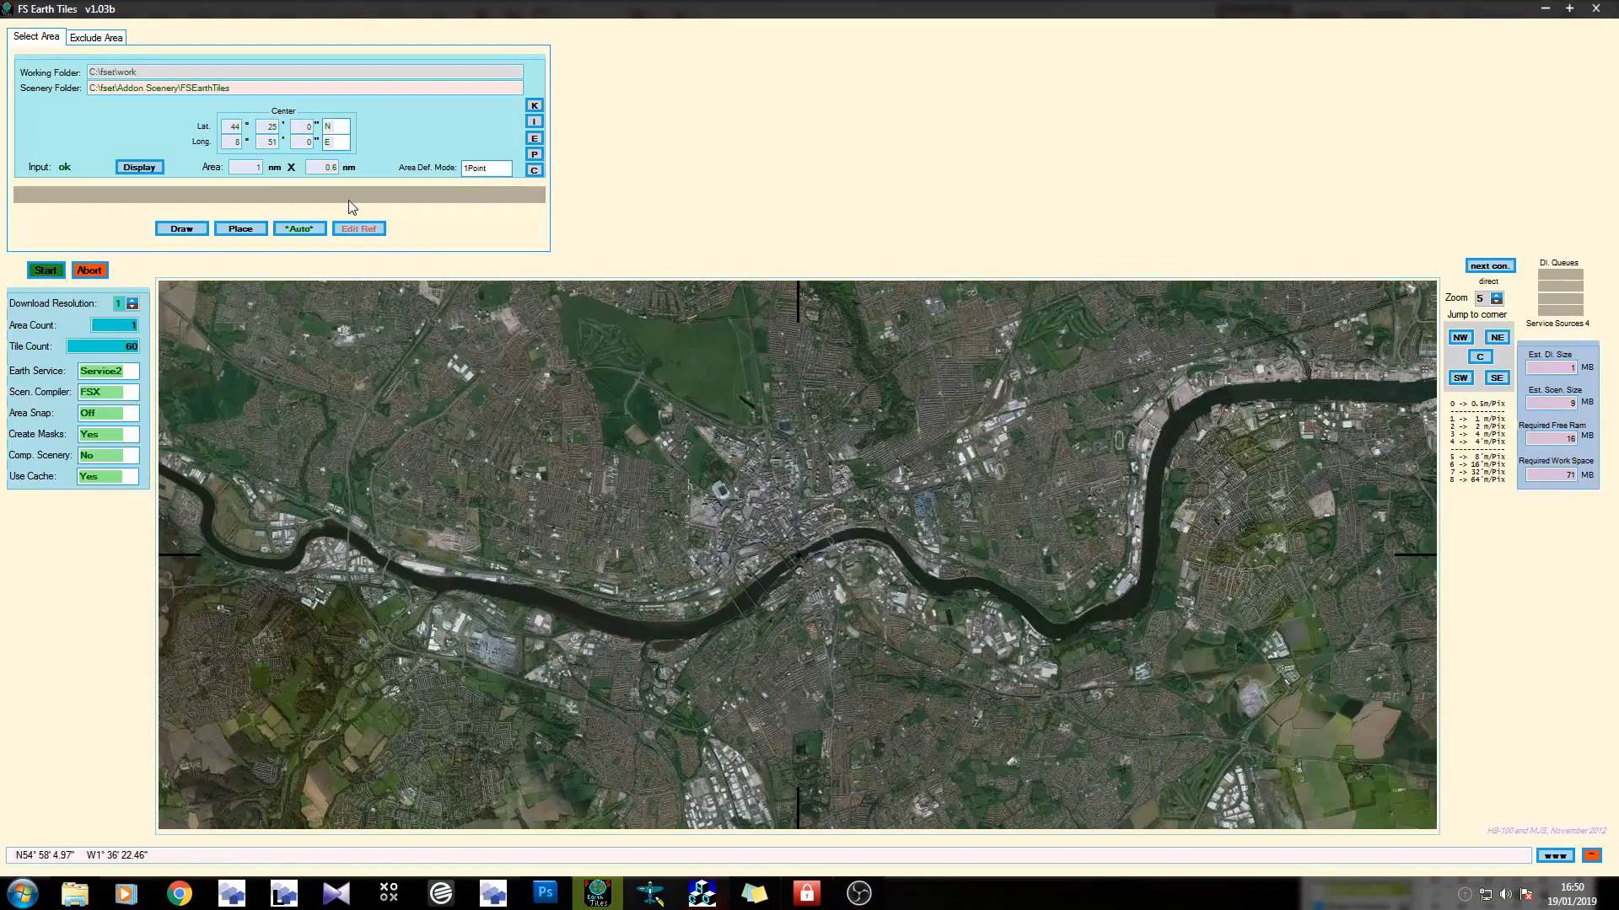
mouse_move(670, 605)
left_mouse_down()
mouse_move(802, 452)
mouse_move(635, 549)
mouse_move(656, 579)
left_mouse_up()
Review the available earth service and area snap options.
left_click(135, 376)
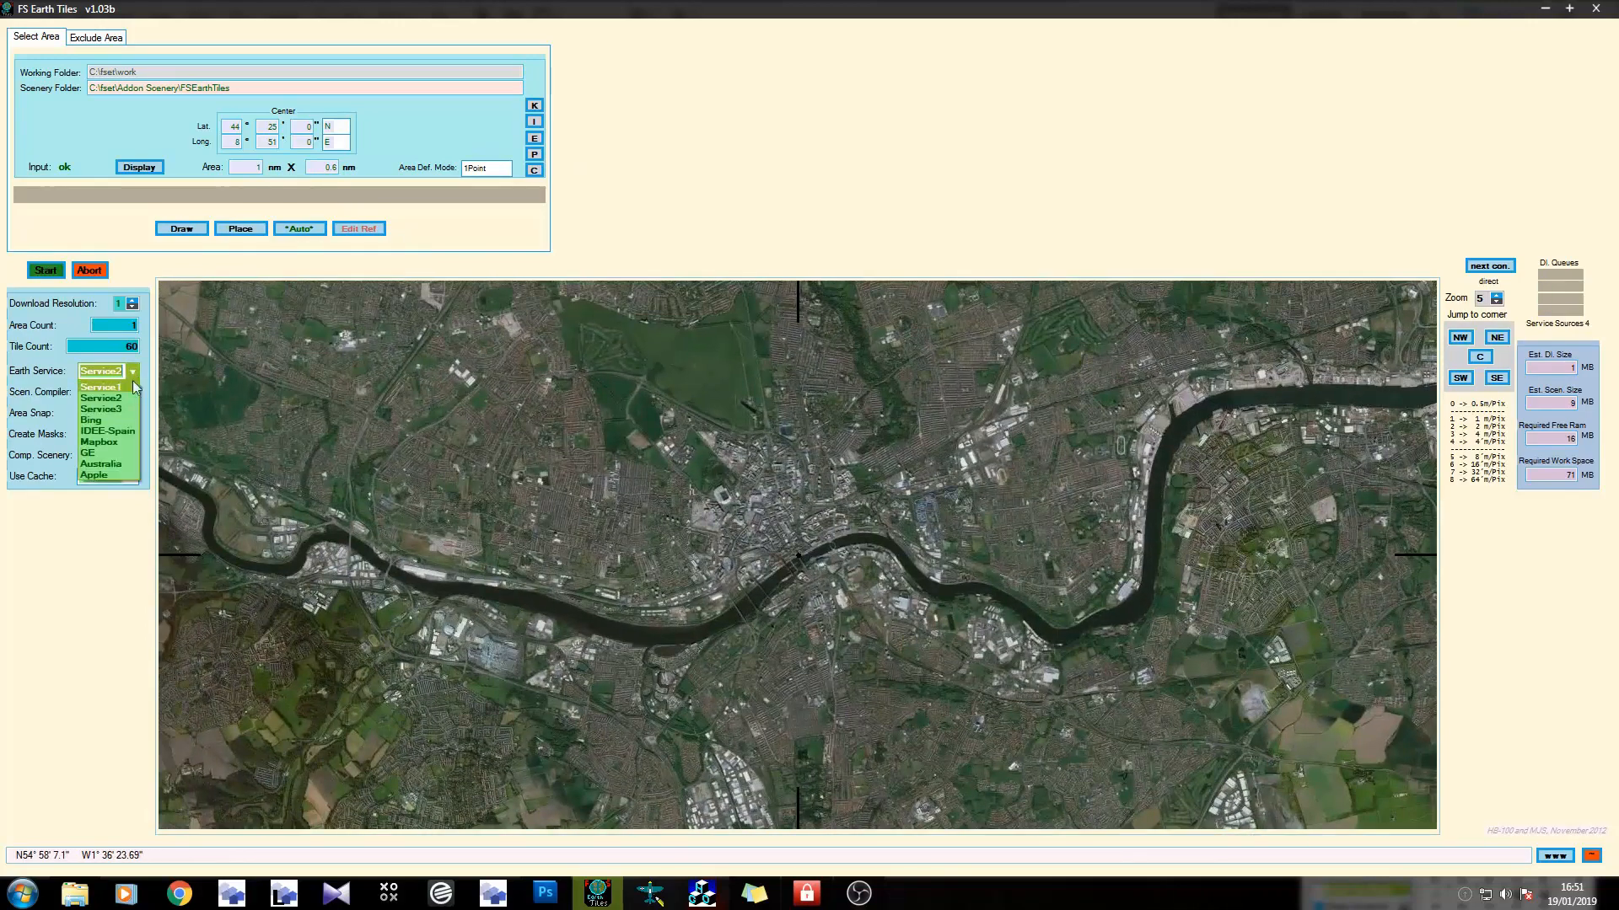
left_click(98, 586)
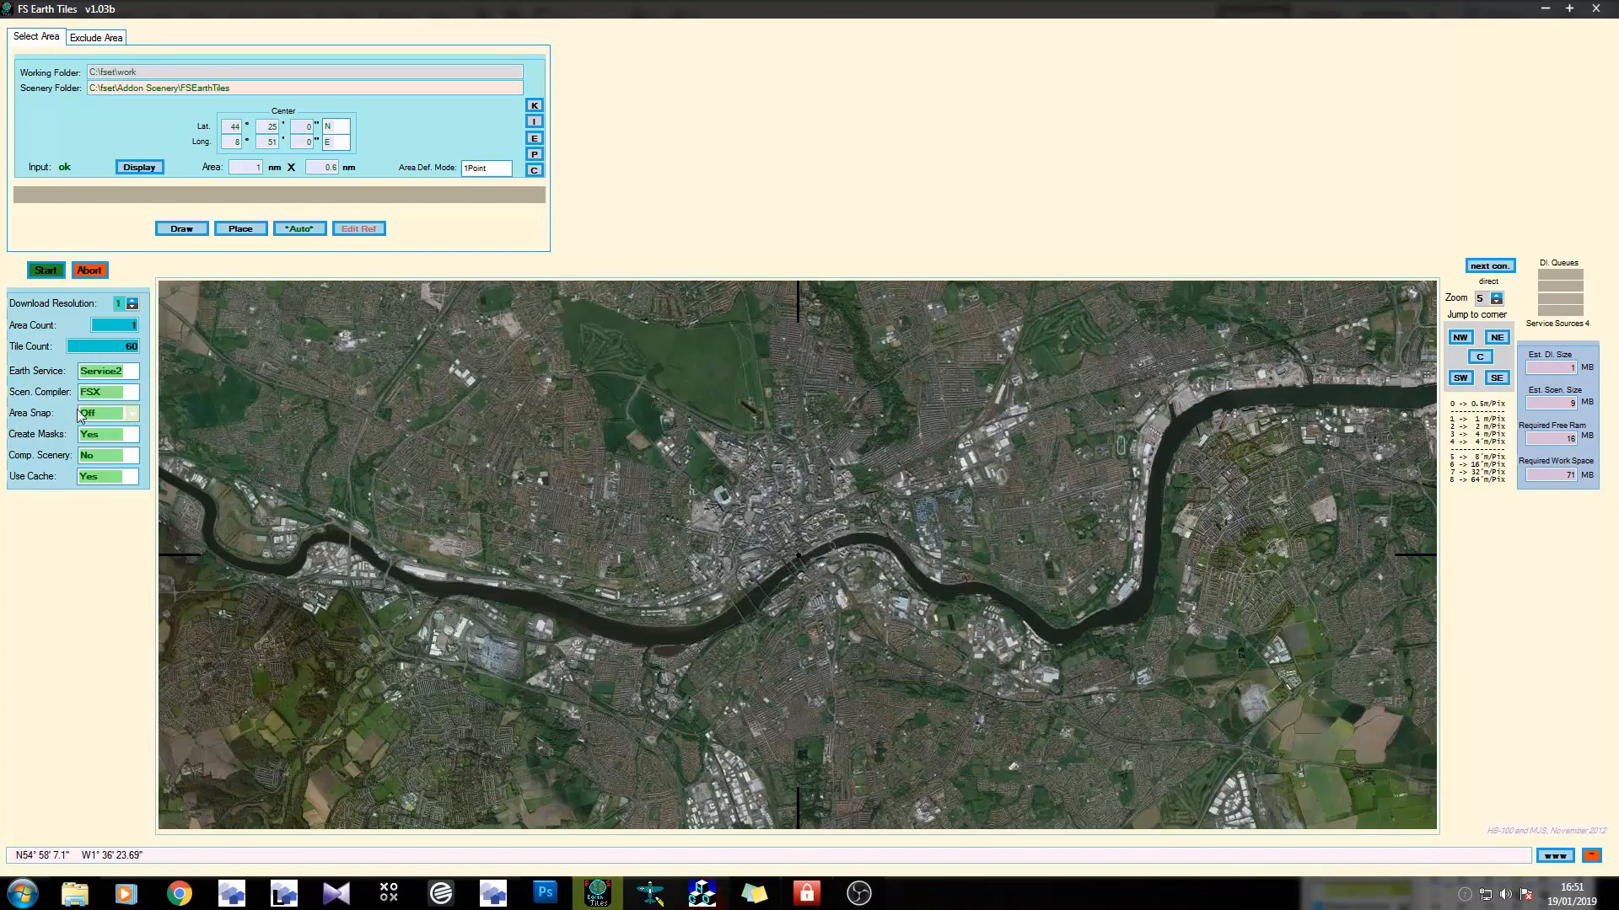
left_click(133, 414)
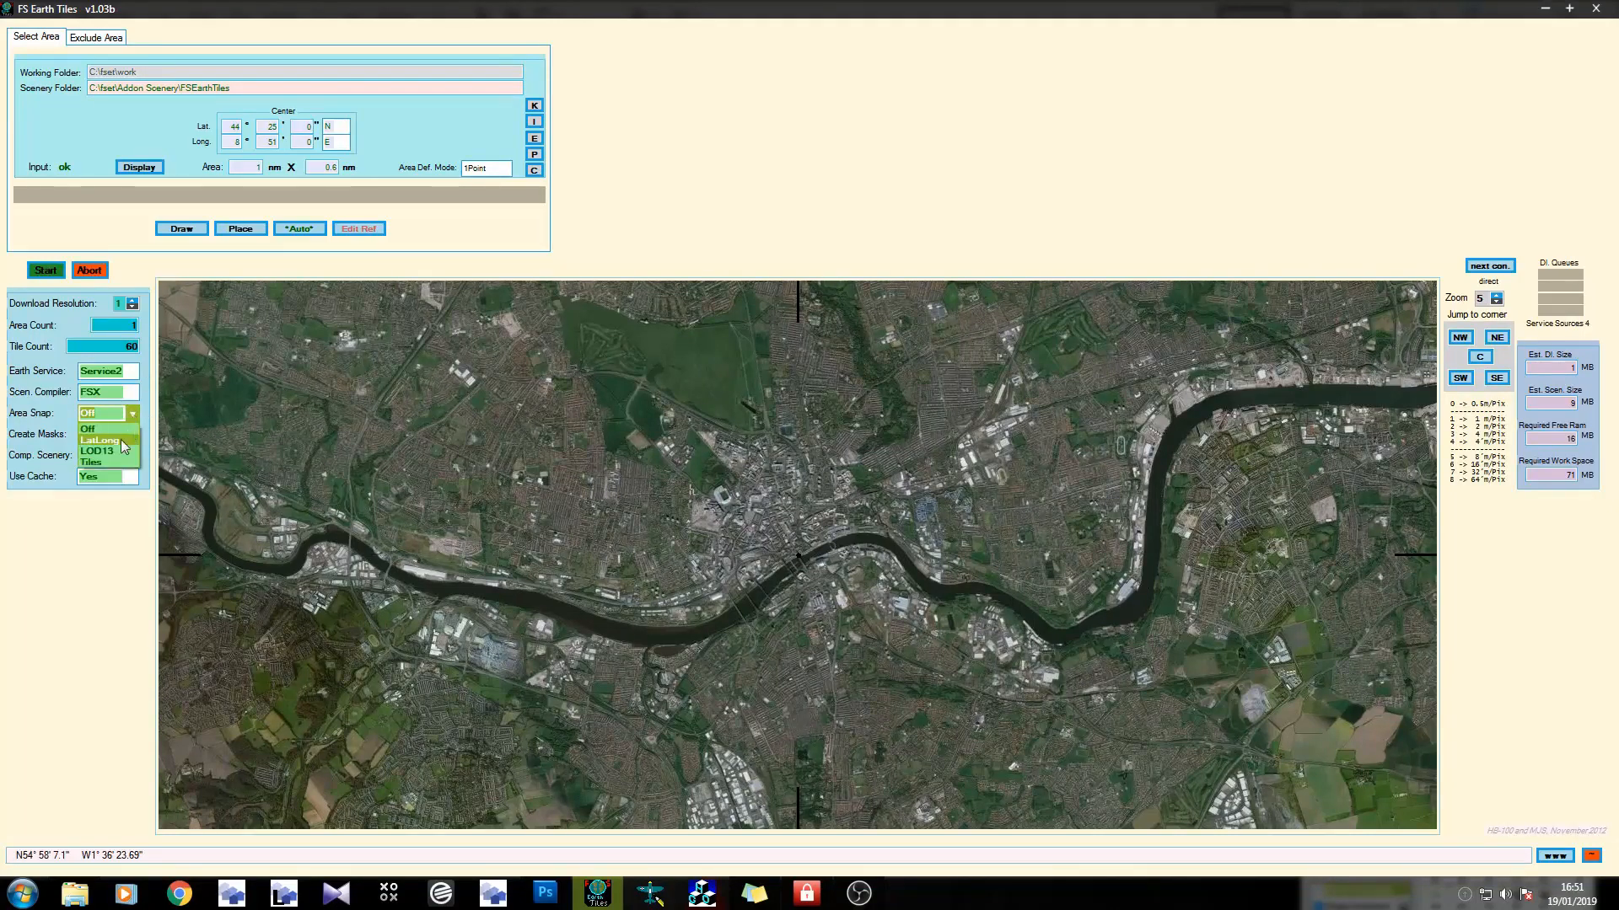
left_click(80, 626)
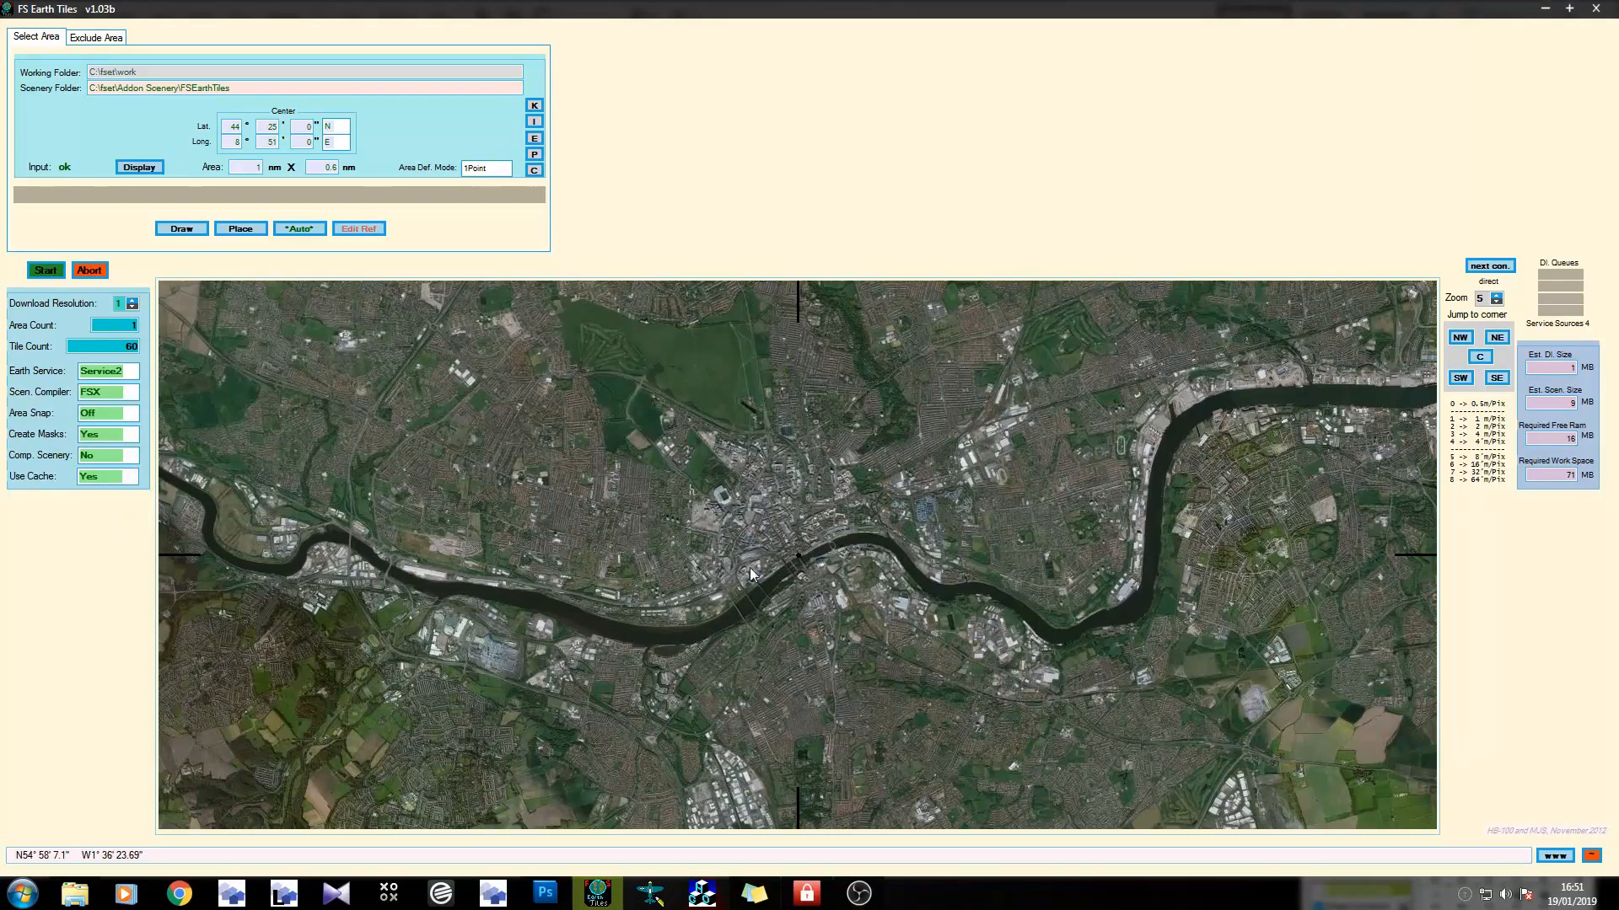
Draw a rectangular download area of about 3.67 by 2.31 nm over Newcastle, reaching south to the river.
mouse_move(750, 569)
left_mouse_down()
mouse_move(703, 545)
mouse_move(774, 567)
mouse_move(741, 569)
left_mouse_up()
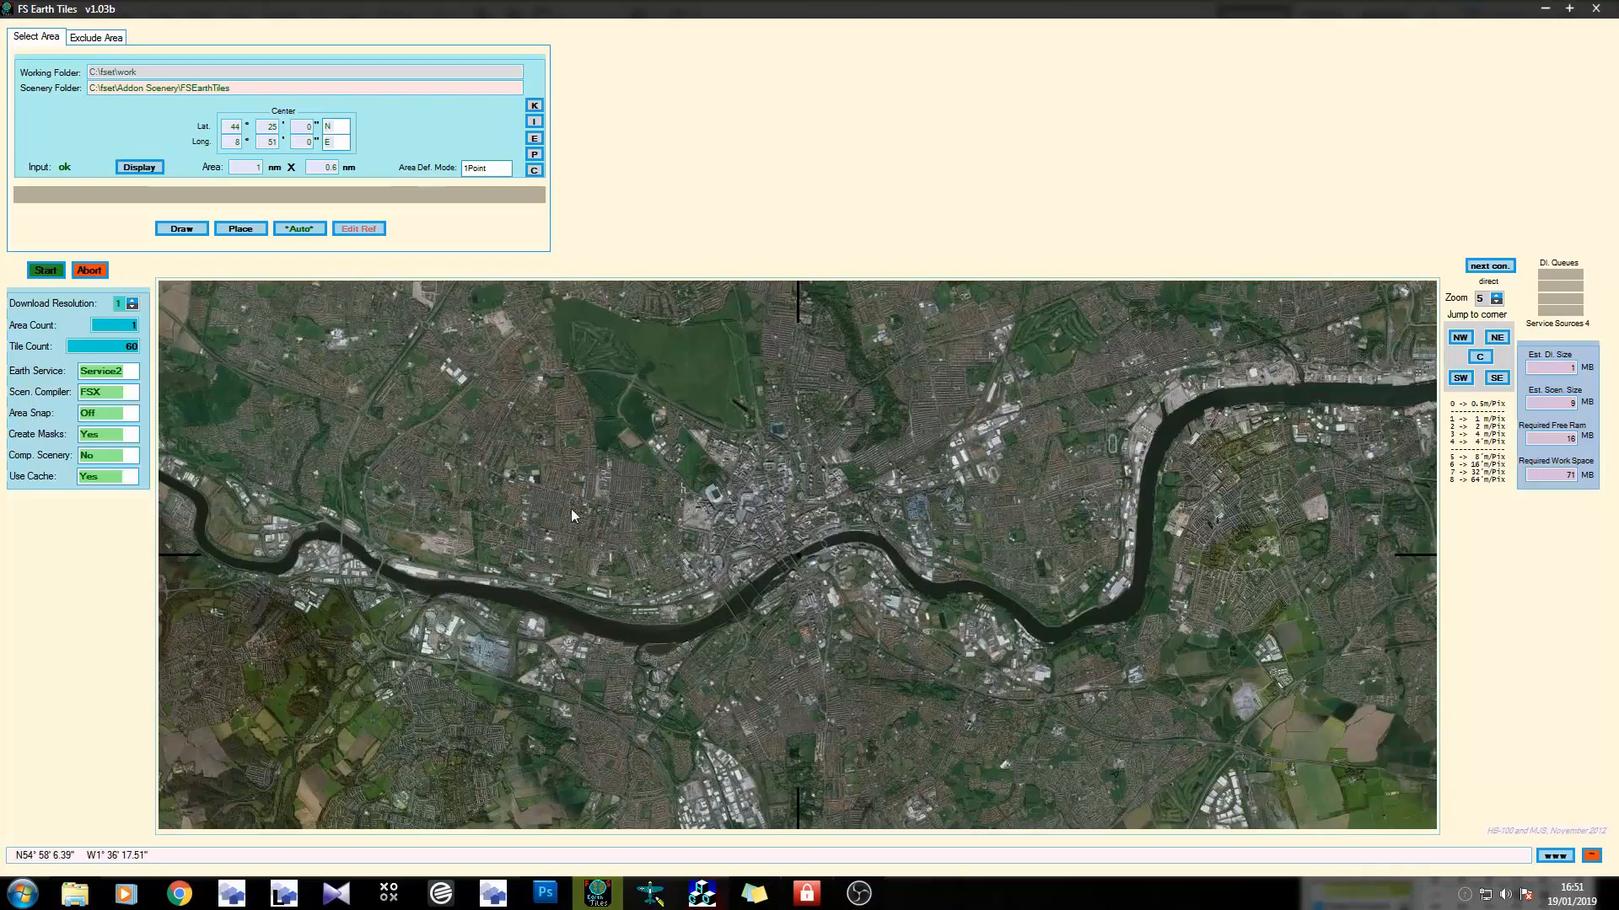
left_click(189, 230)
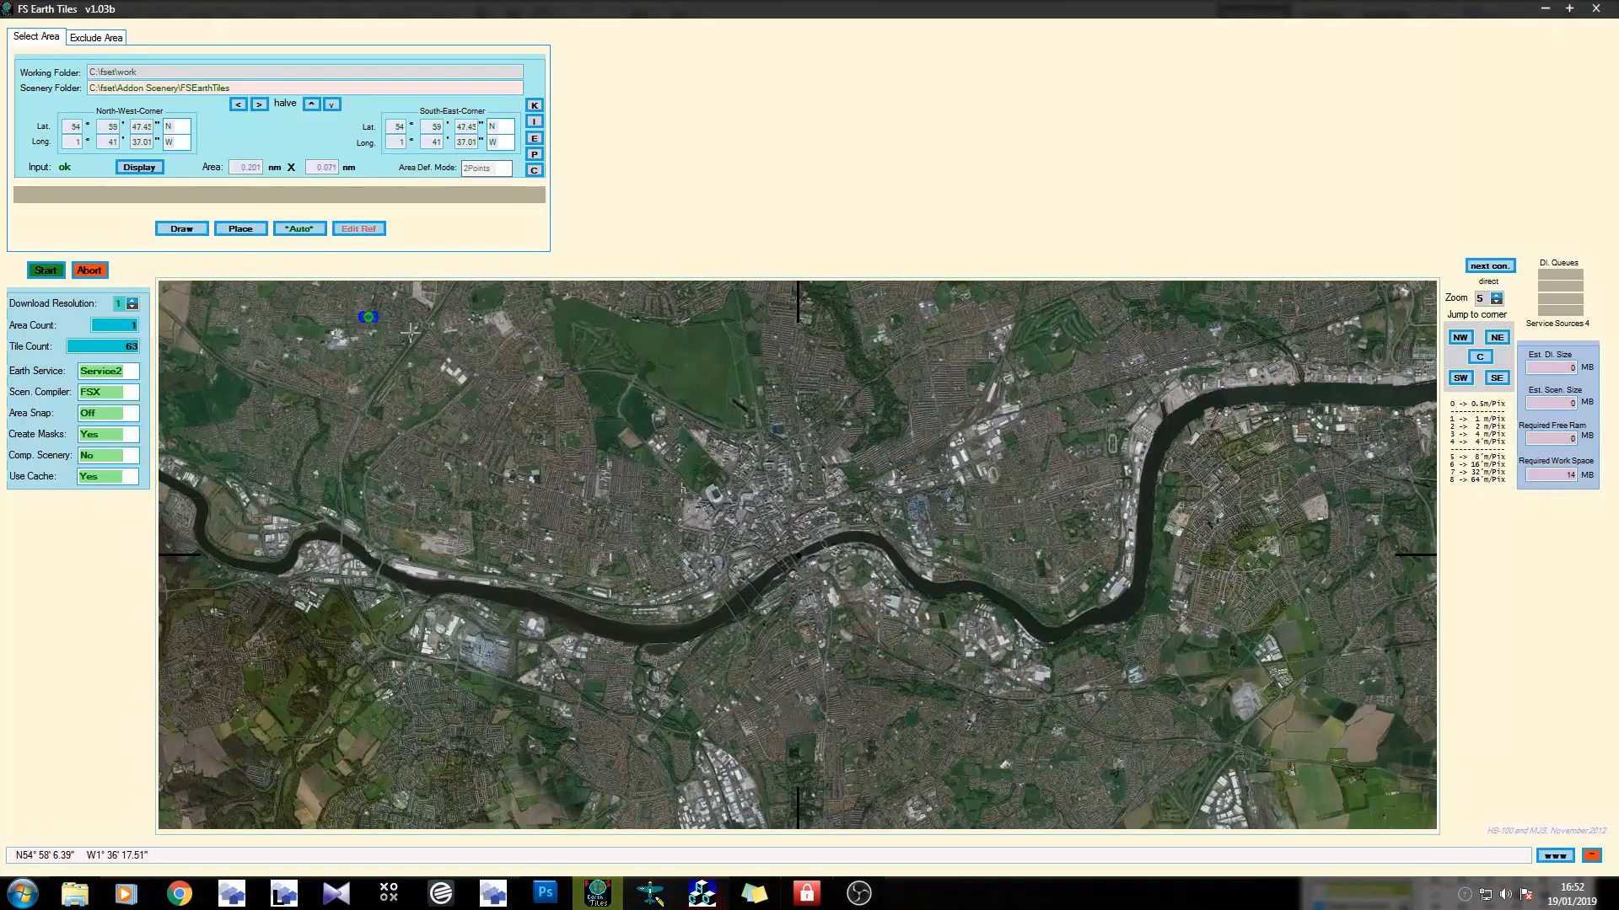
left_click_drag(363, 315, 883, 645)
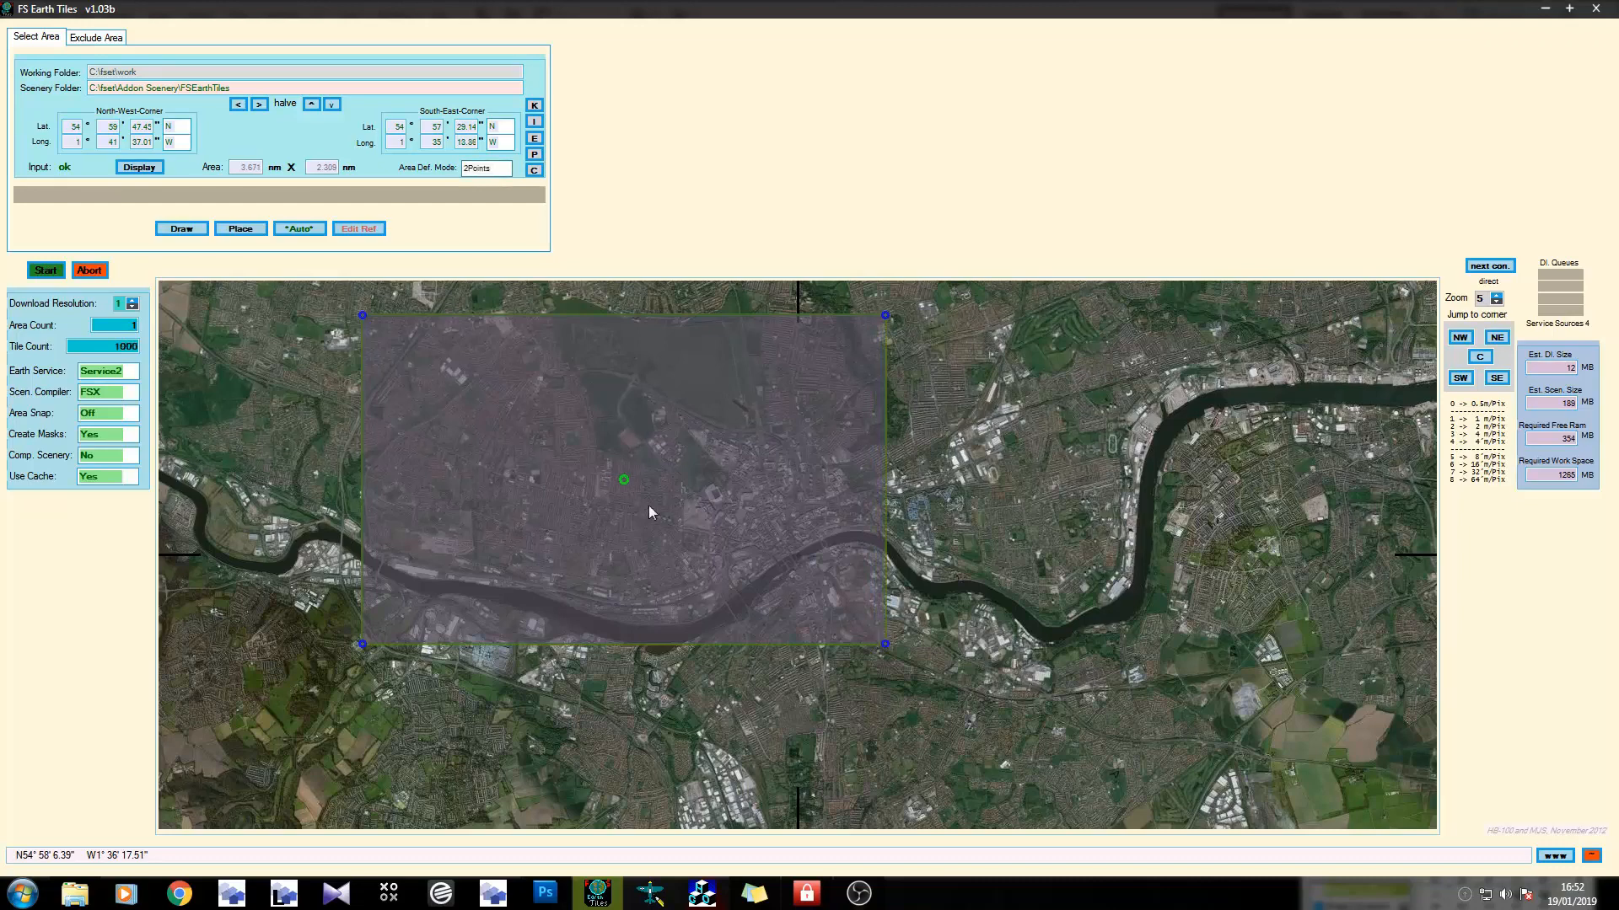
Move the download area southeast over the city's river bends and resize it to about 3.58 by 2.33 nm.
left_click_drag(621, 481, 856, 596)
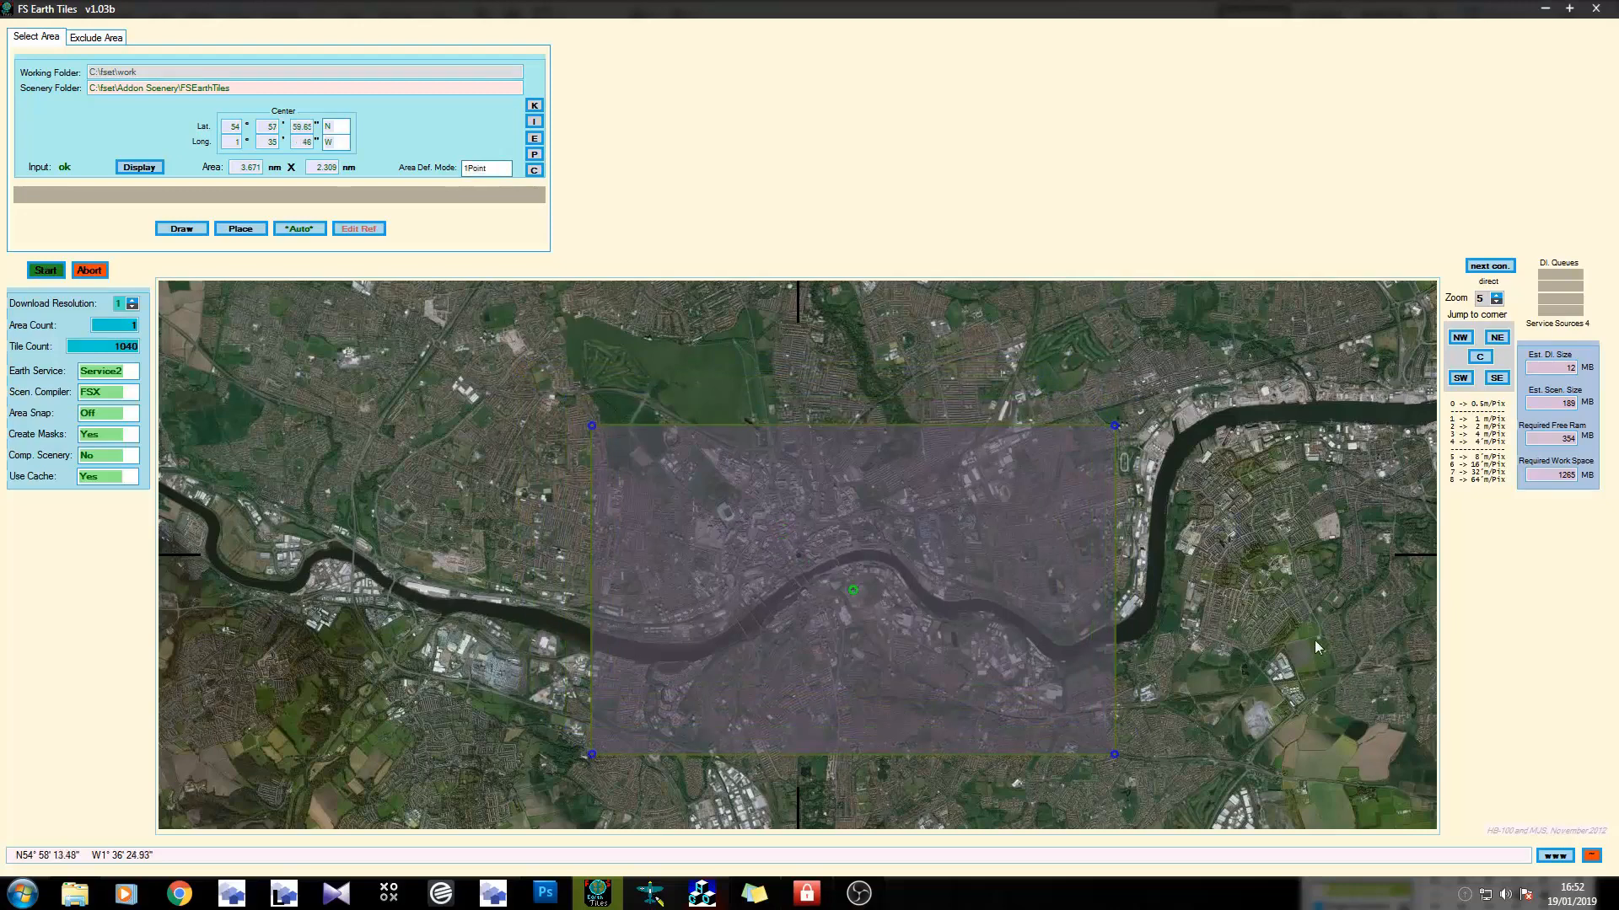
left_click_drag(1318, 648, 1089, 567)
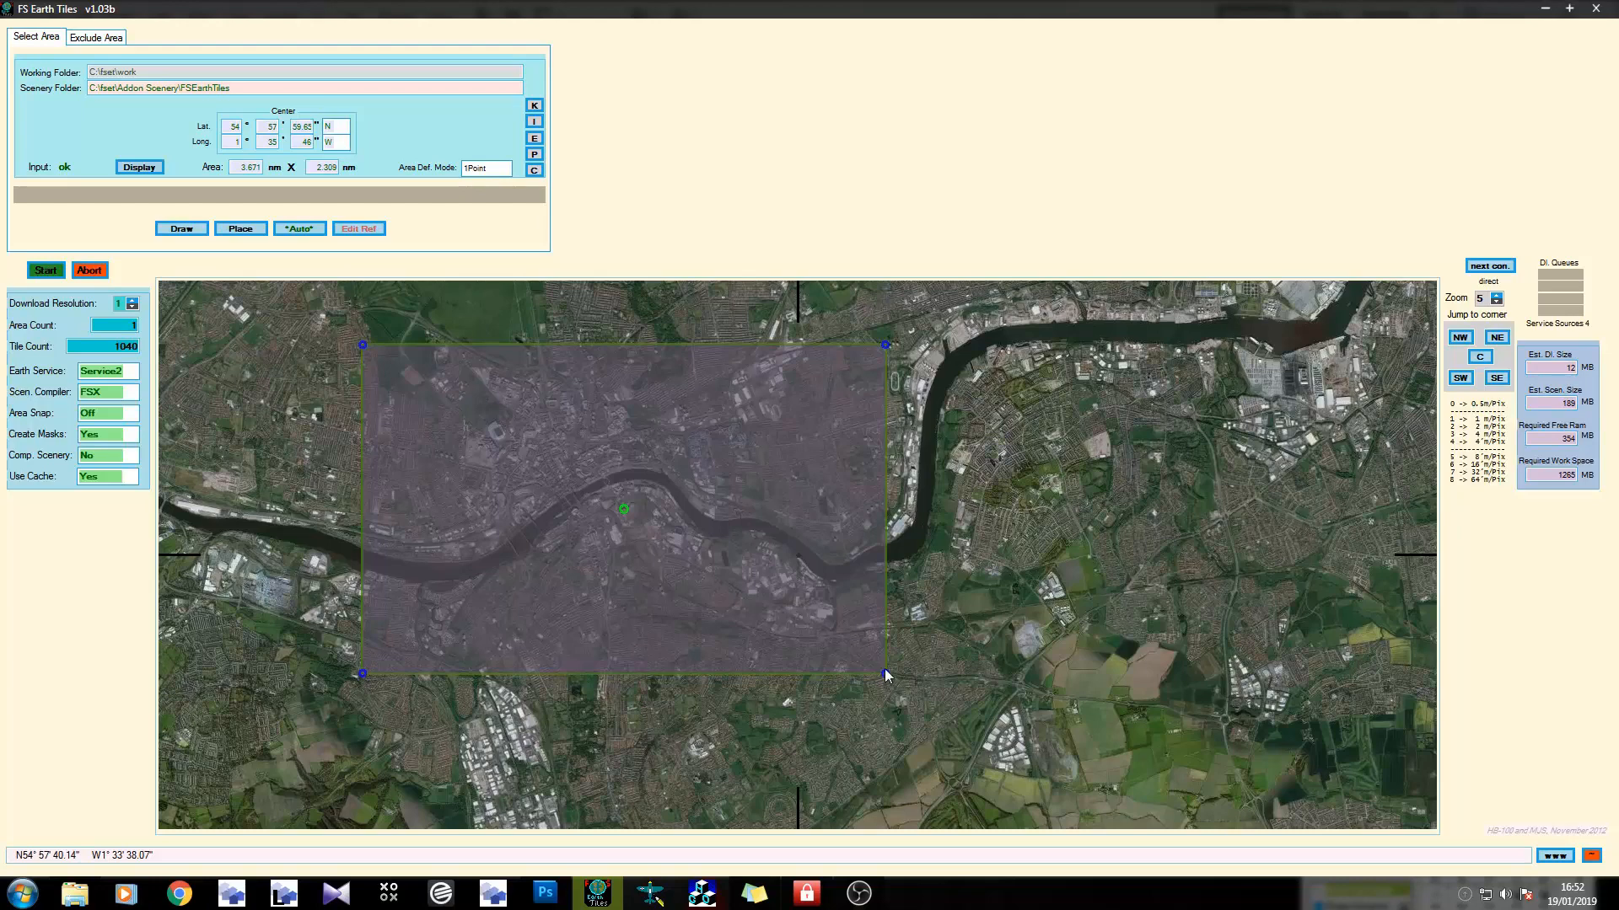
left_click_drag(887, 675, 872, 676)
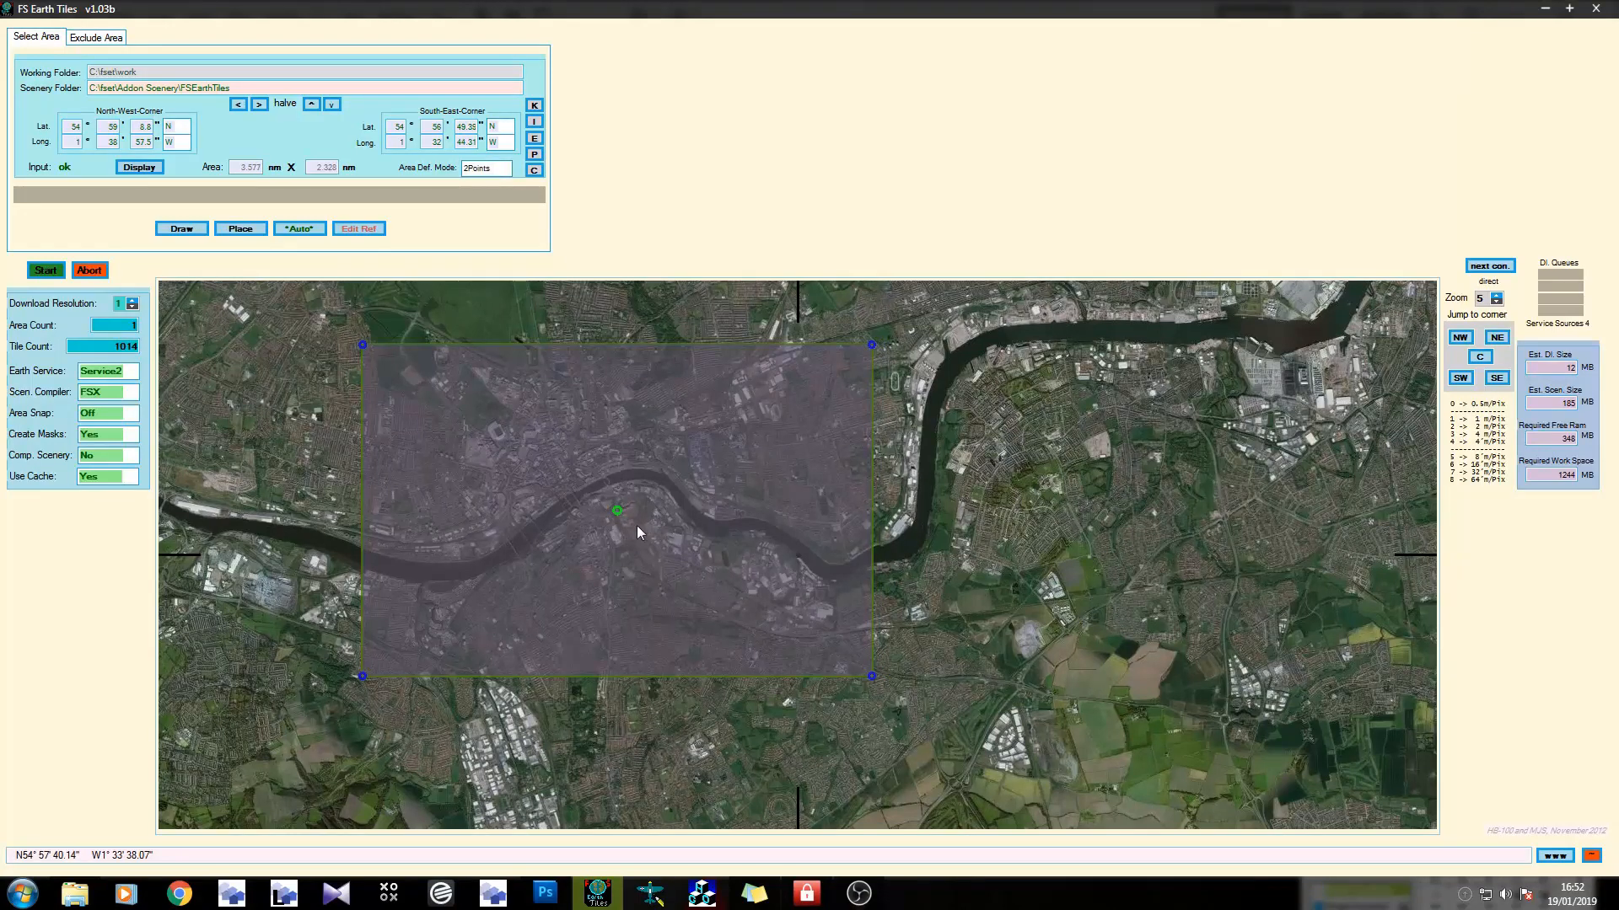
left_click_drag(616, 512, 634, 506)
left_click_drag(1087, 522, 1205, 551)
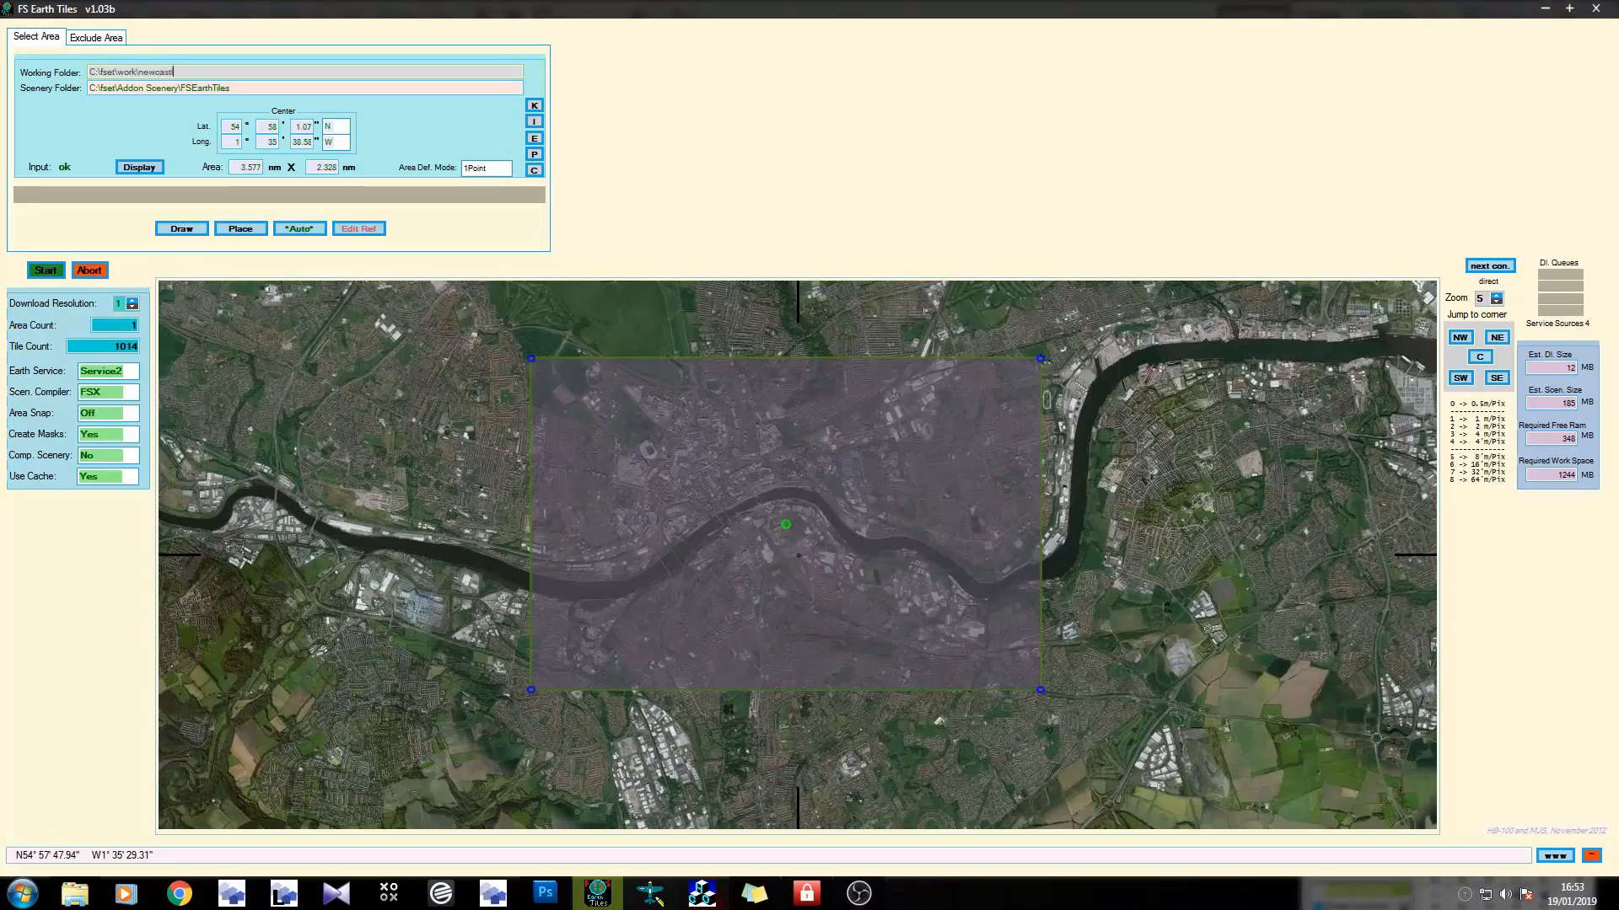
Set the working folder to C:\fset\work\newcastle city and the scenery folder to C:\fset\Addon Scenery\FSEarthTiles\newcastle city.
type("city")
key("ctrl+shift+Left")
key("ctrl+c")
left_click(285, 91)
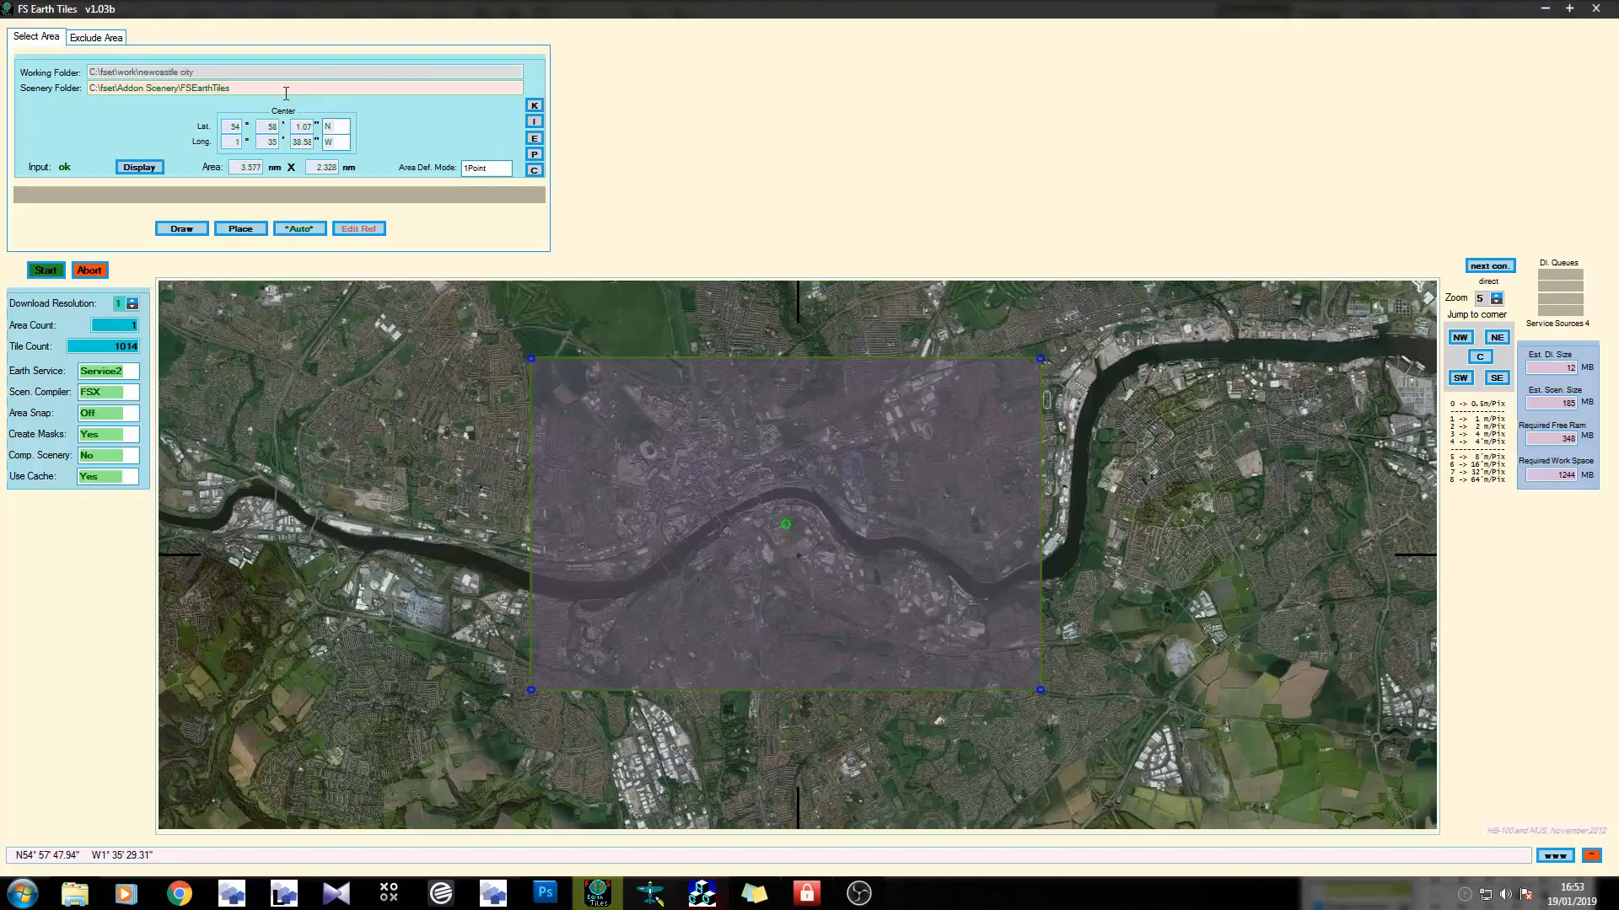
key("ctrl+v")
key("BackSpace")
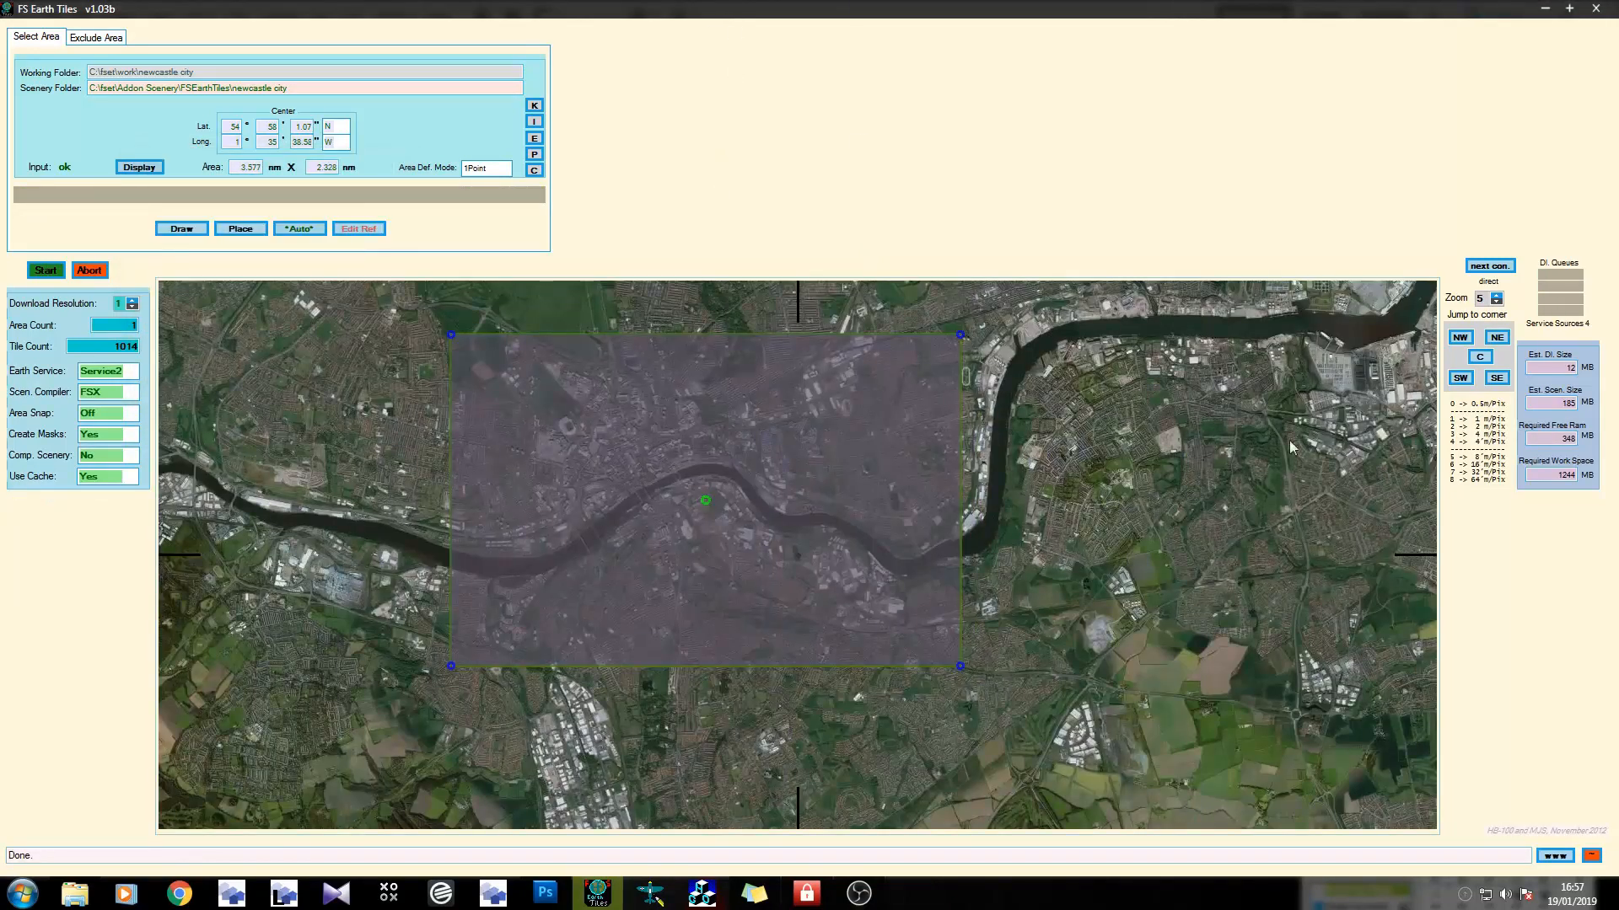
Close FS Earth Tiles and open the C:\fset\work\newcastle city folder in Windows Explorer.
left_click_drag(1050, 463, 1110, 531)
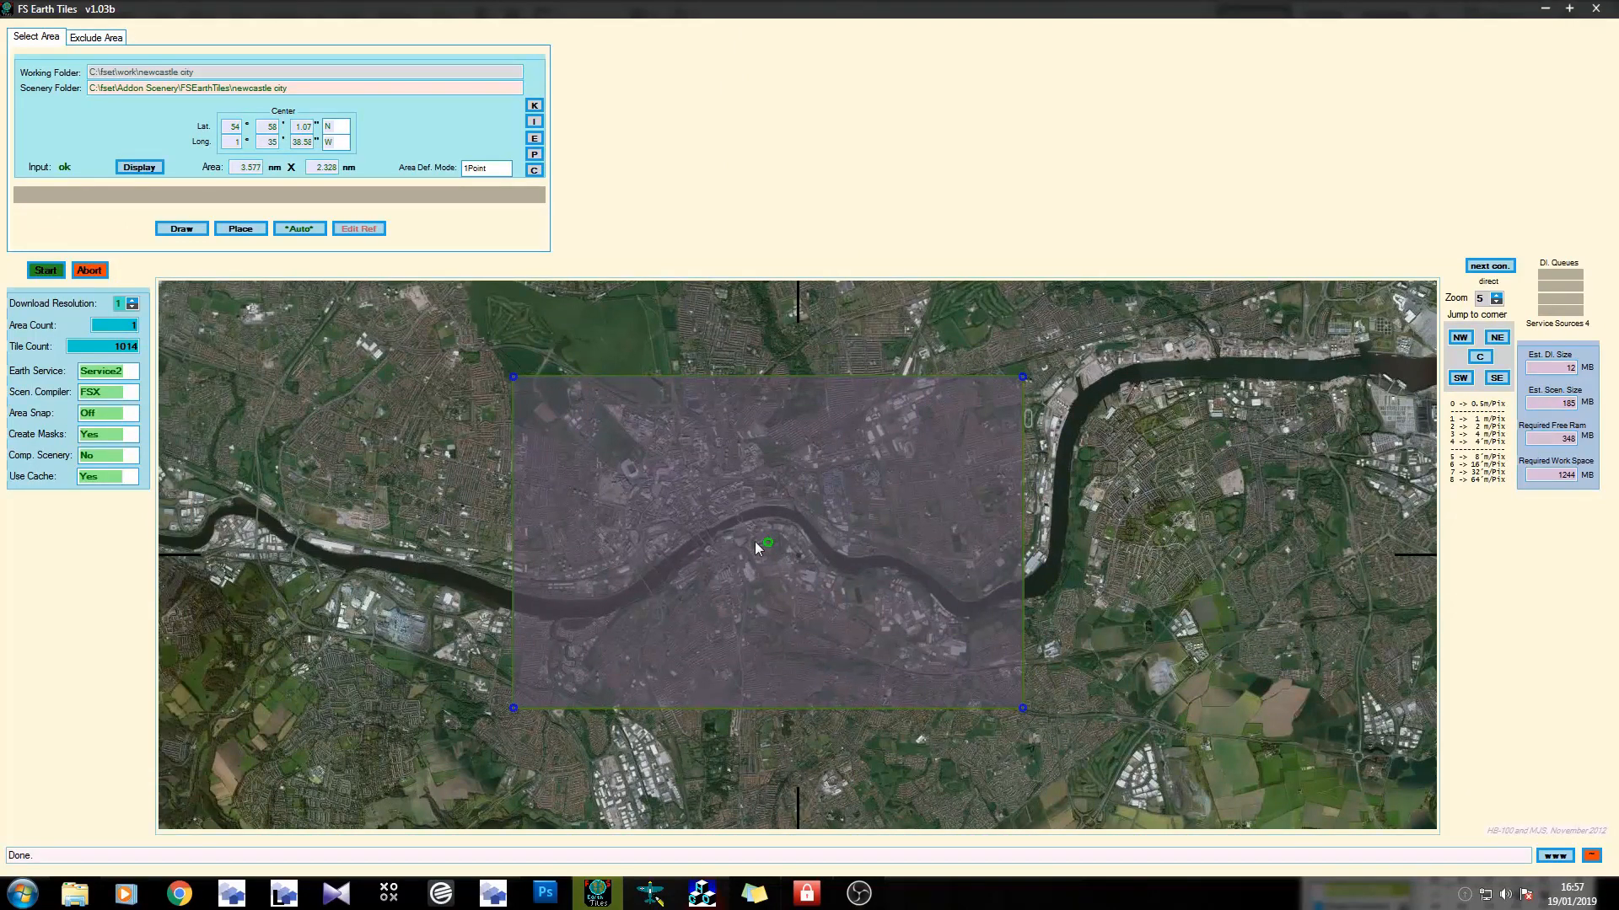
left_click(1596, 10)
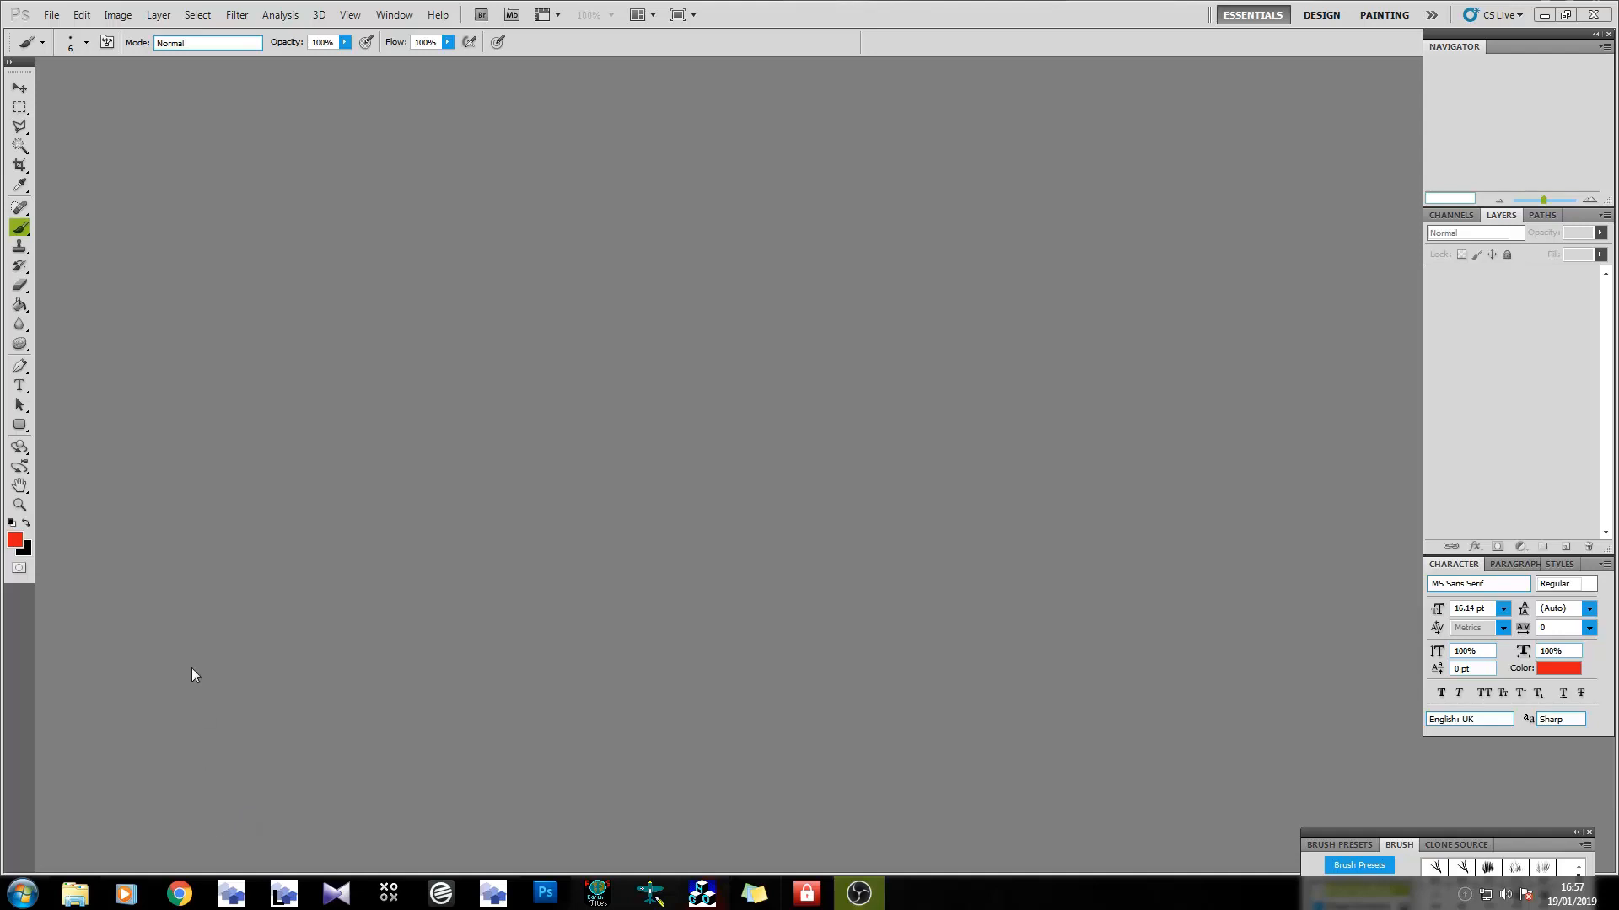
left_click(75, 893)
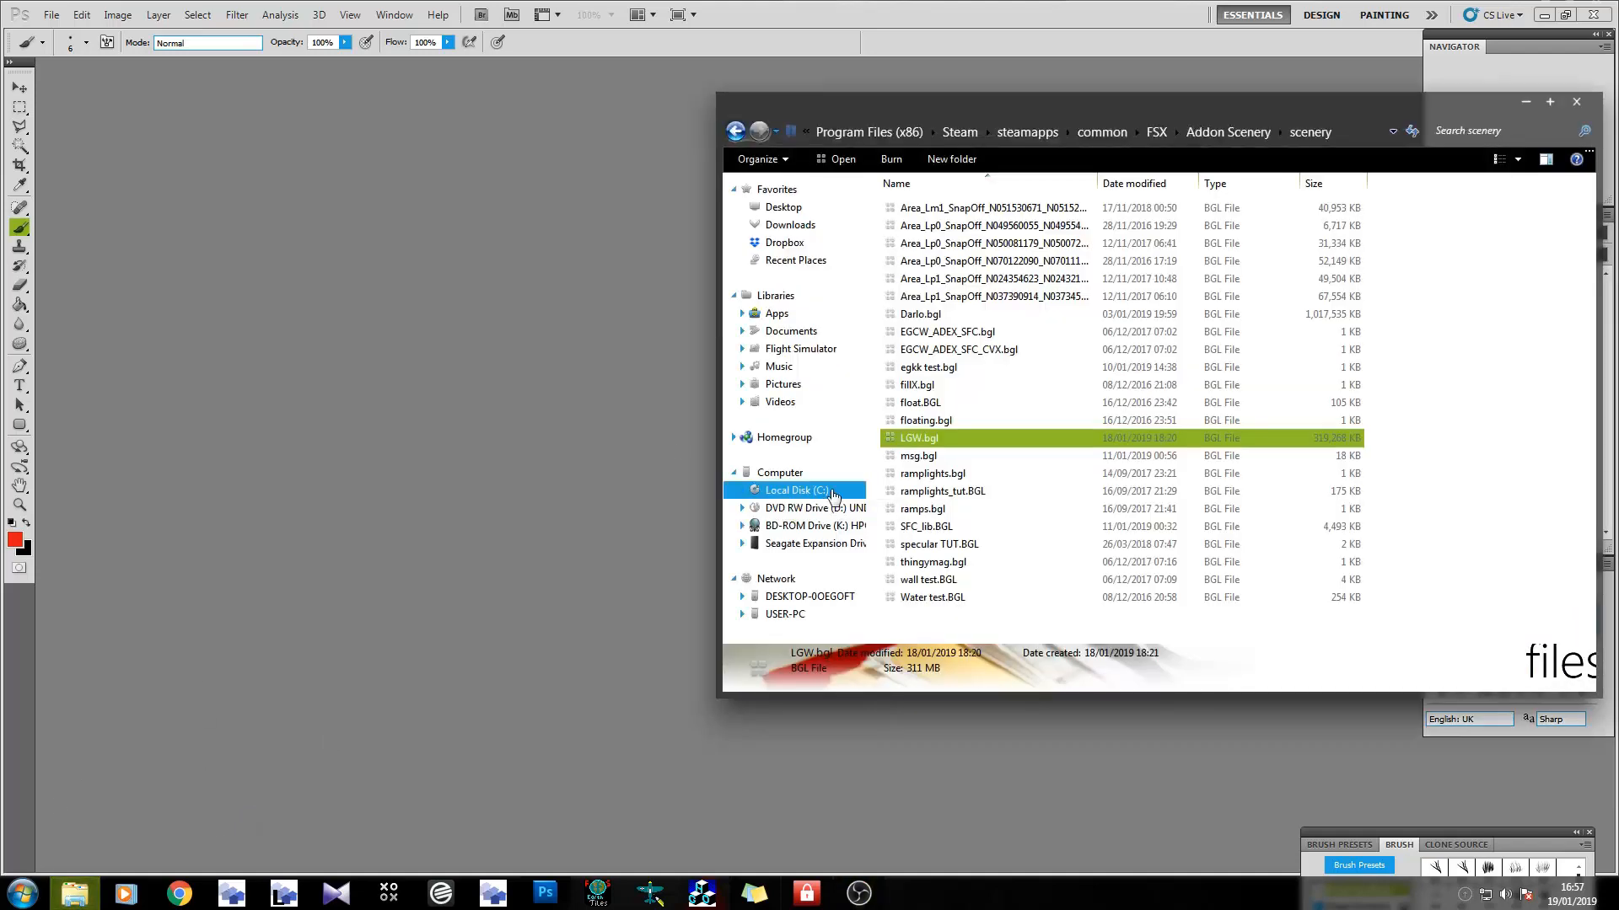
left_click(834, 494)
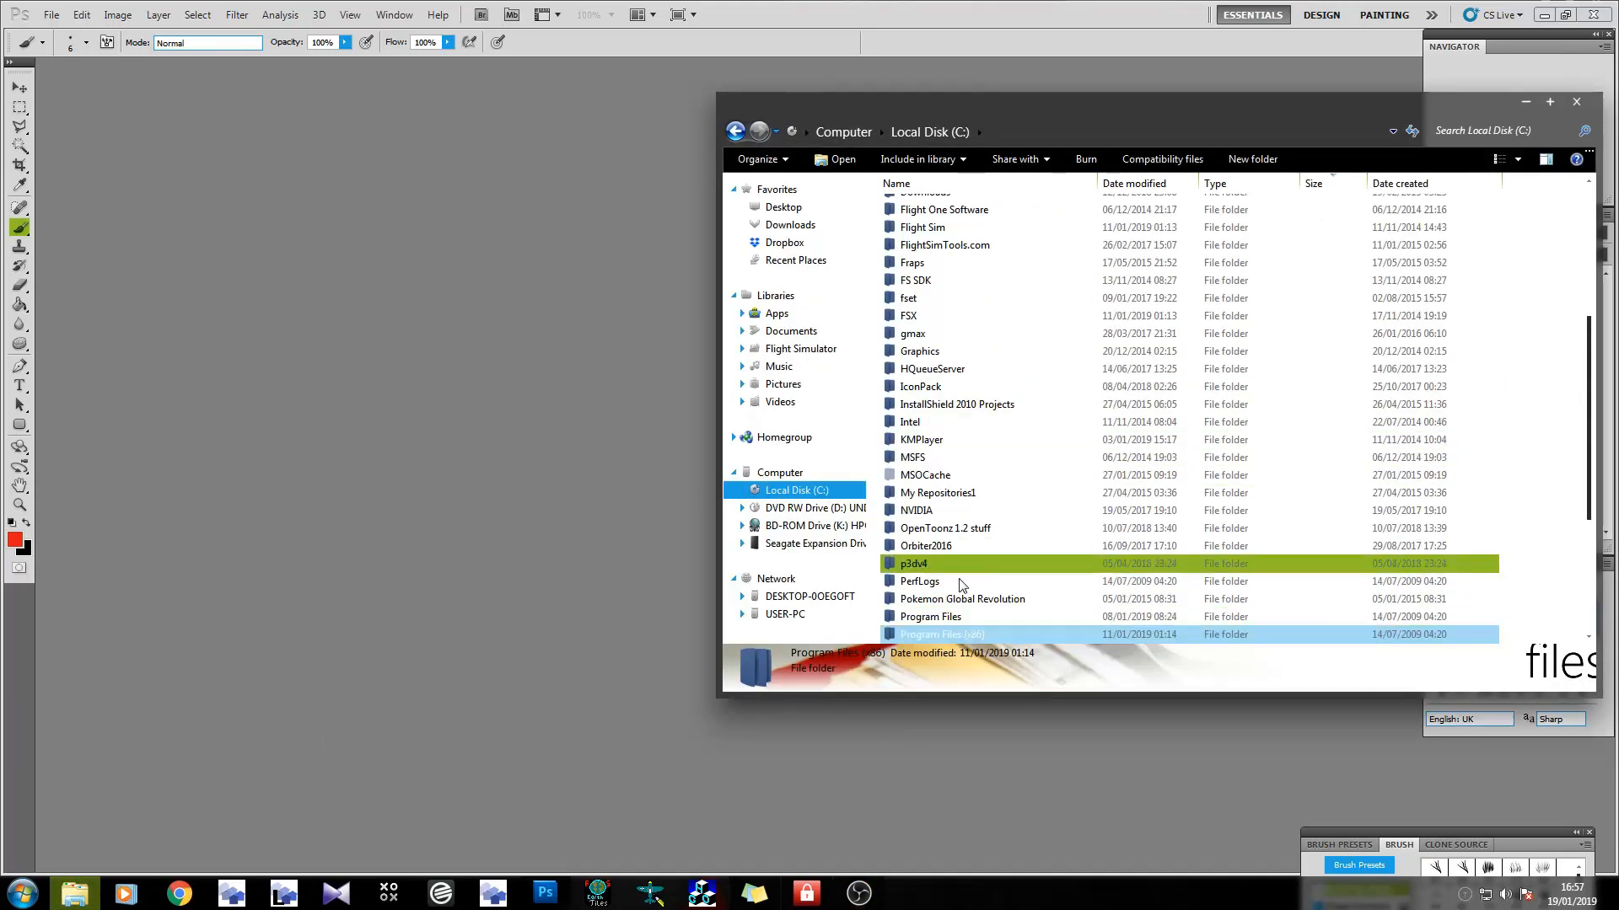
left_click(983, 315)
scroll(985, 287, "up", 1)
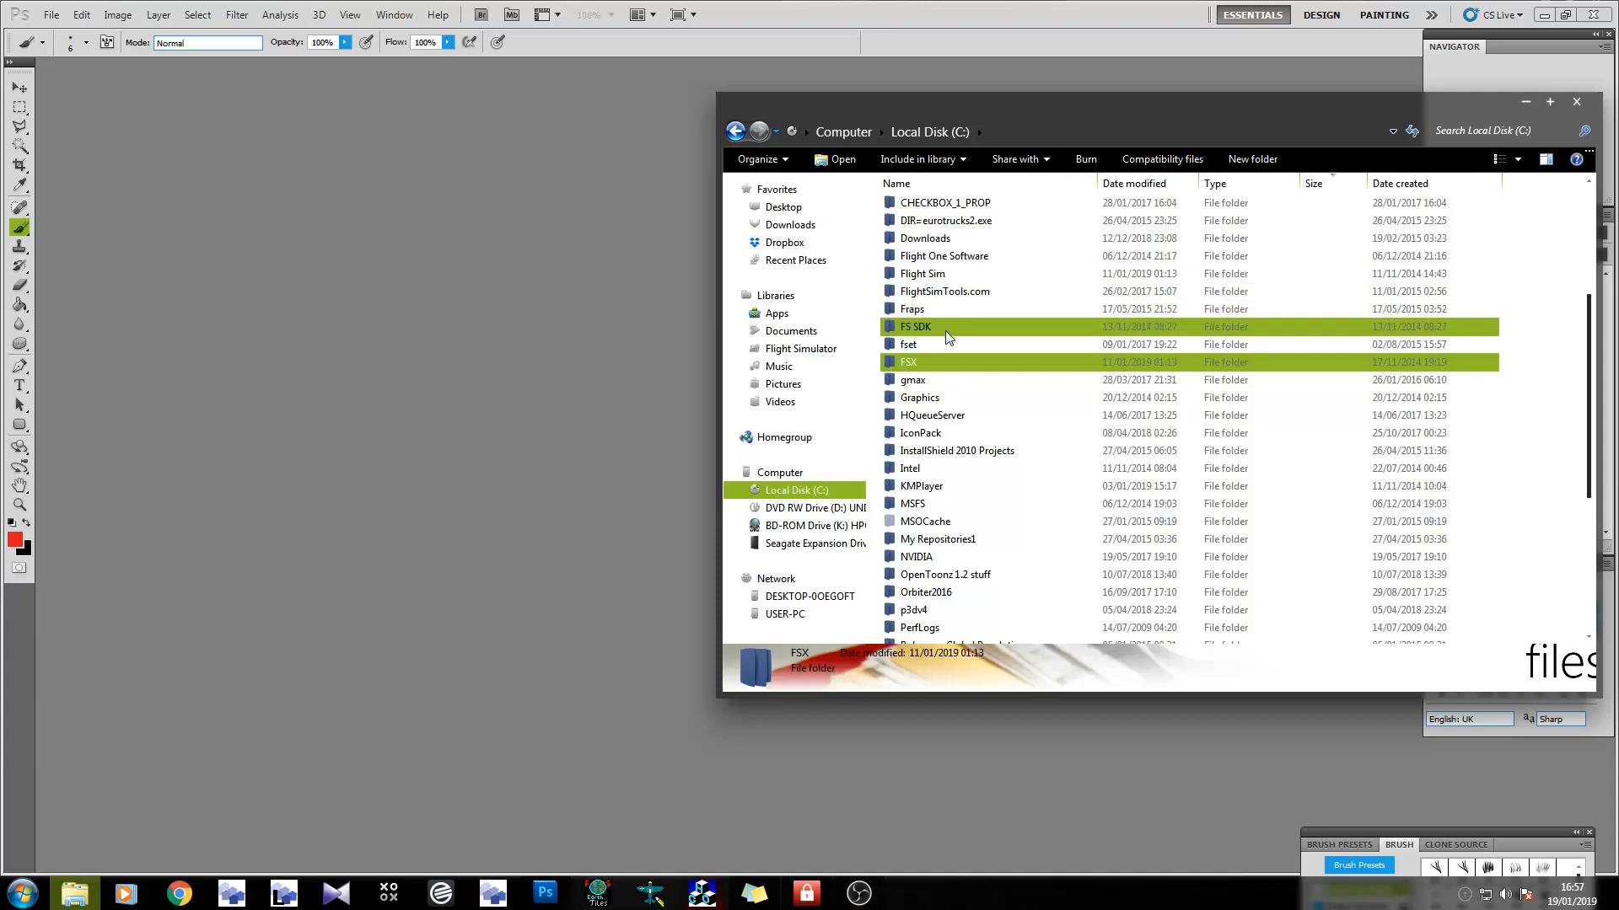
double_click(934, 343)
double_click(959, 275)
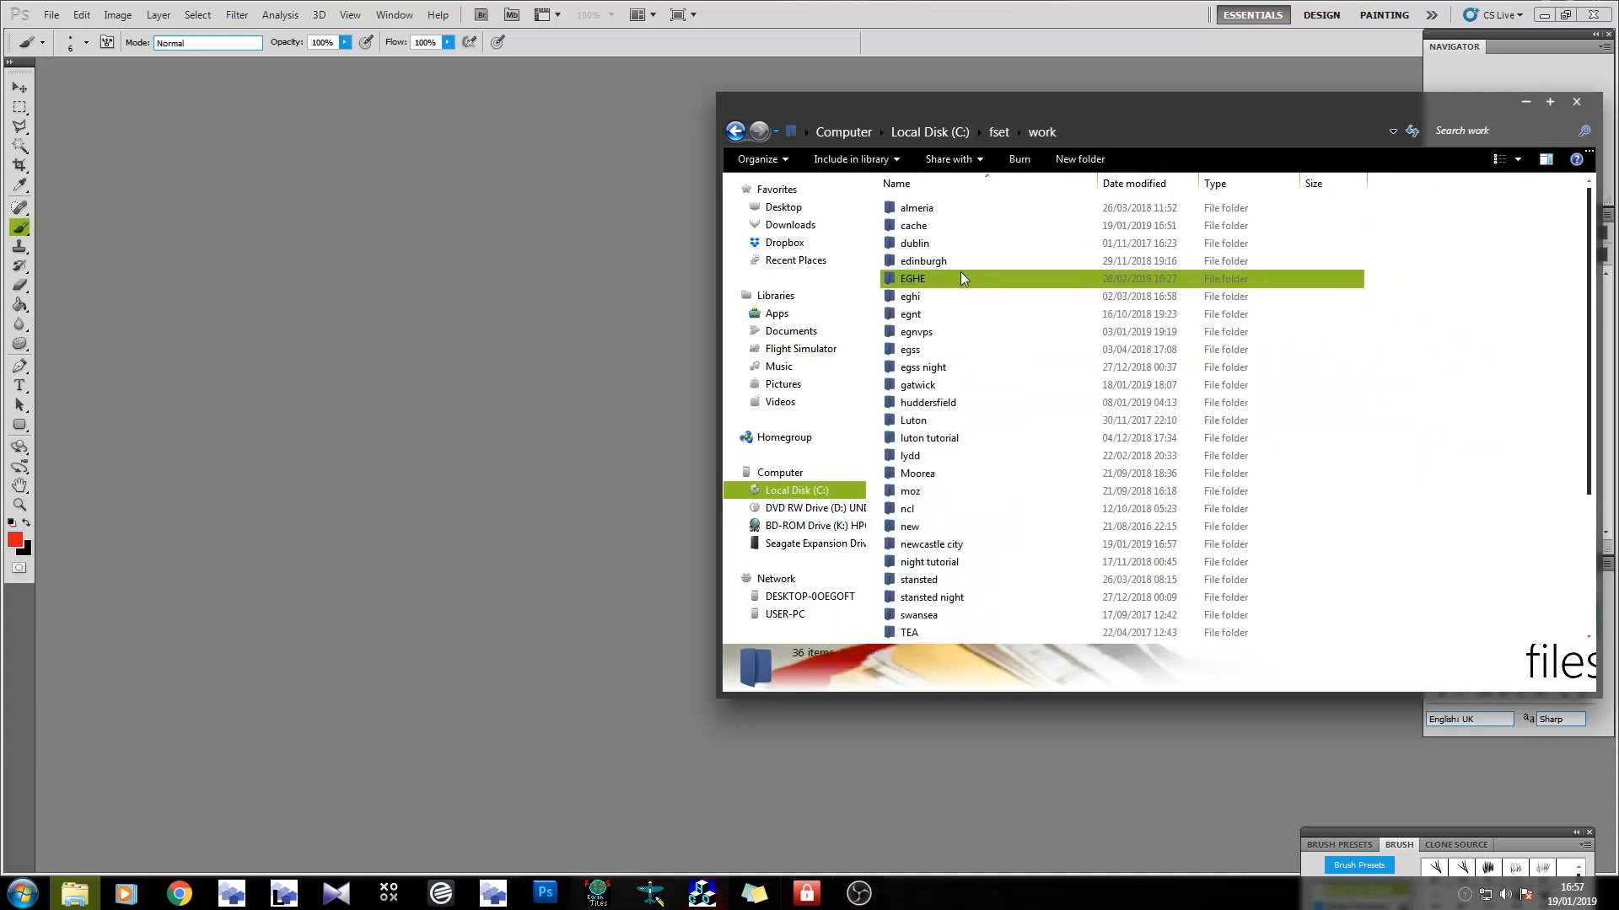
left_click(940, 545)
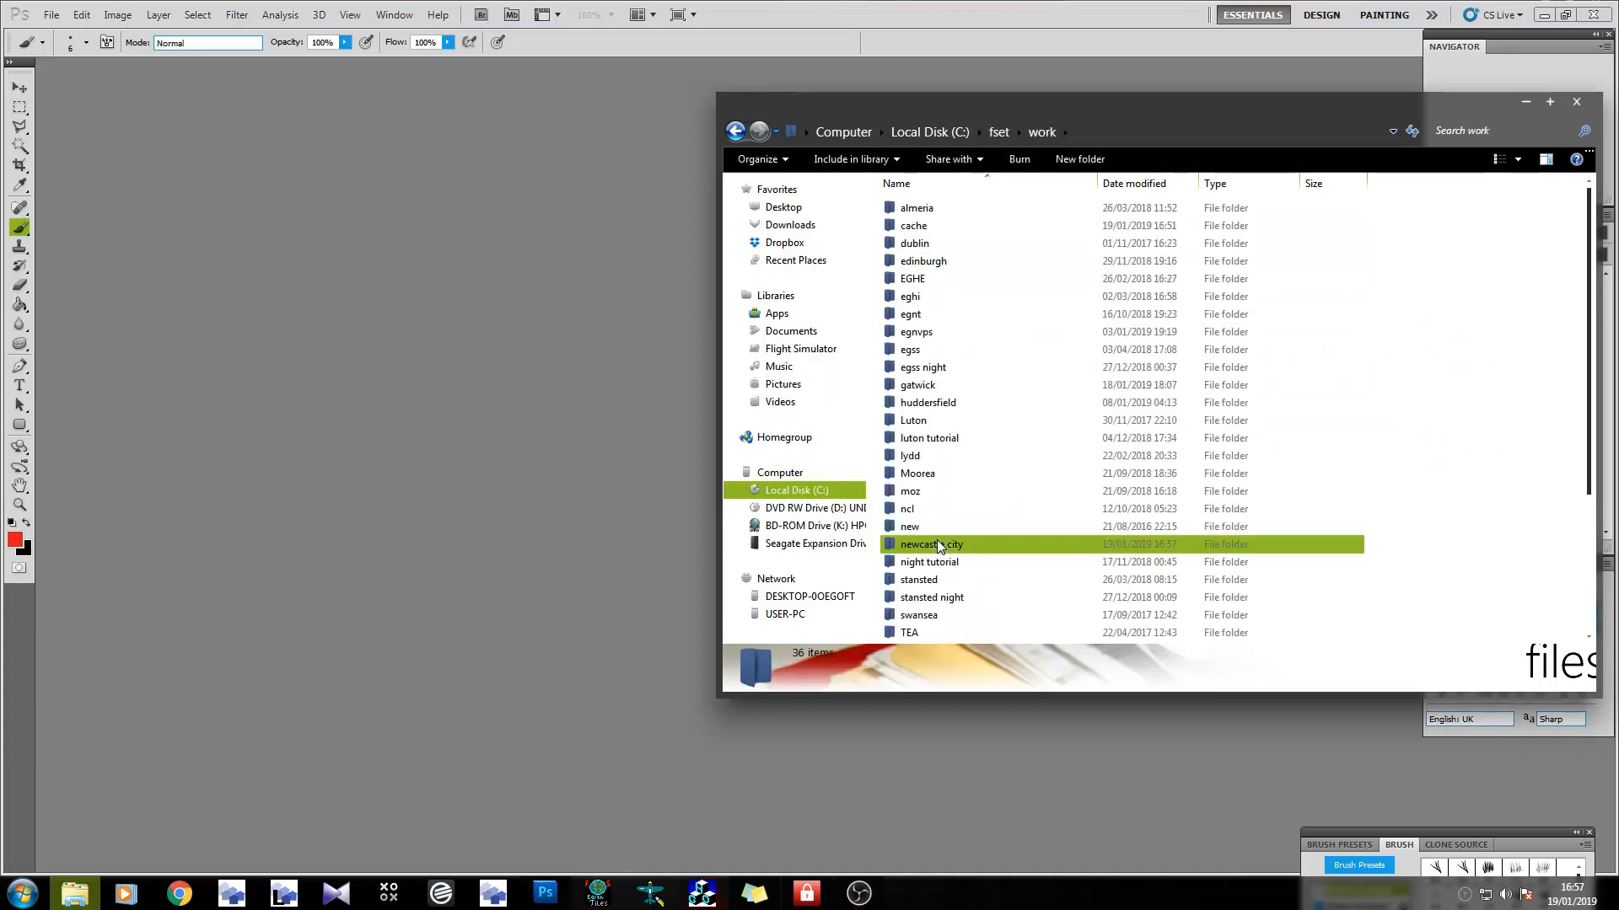
double_click(940, 545)
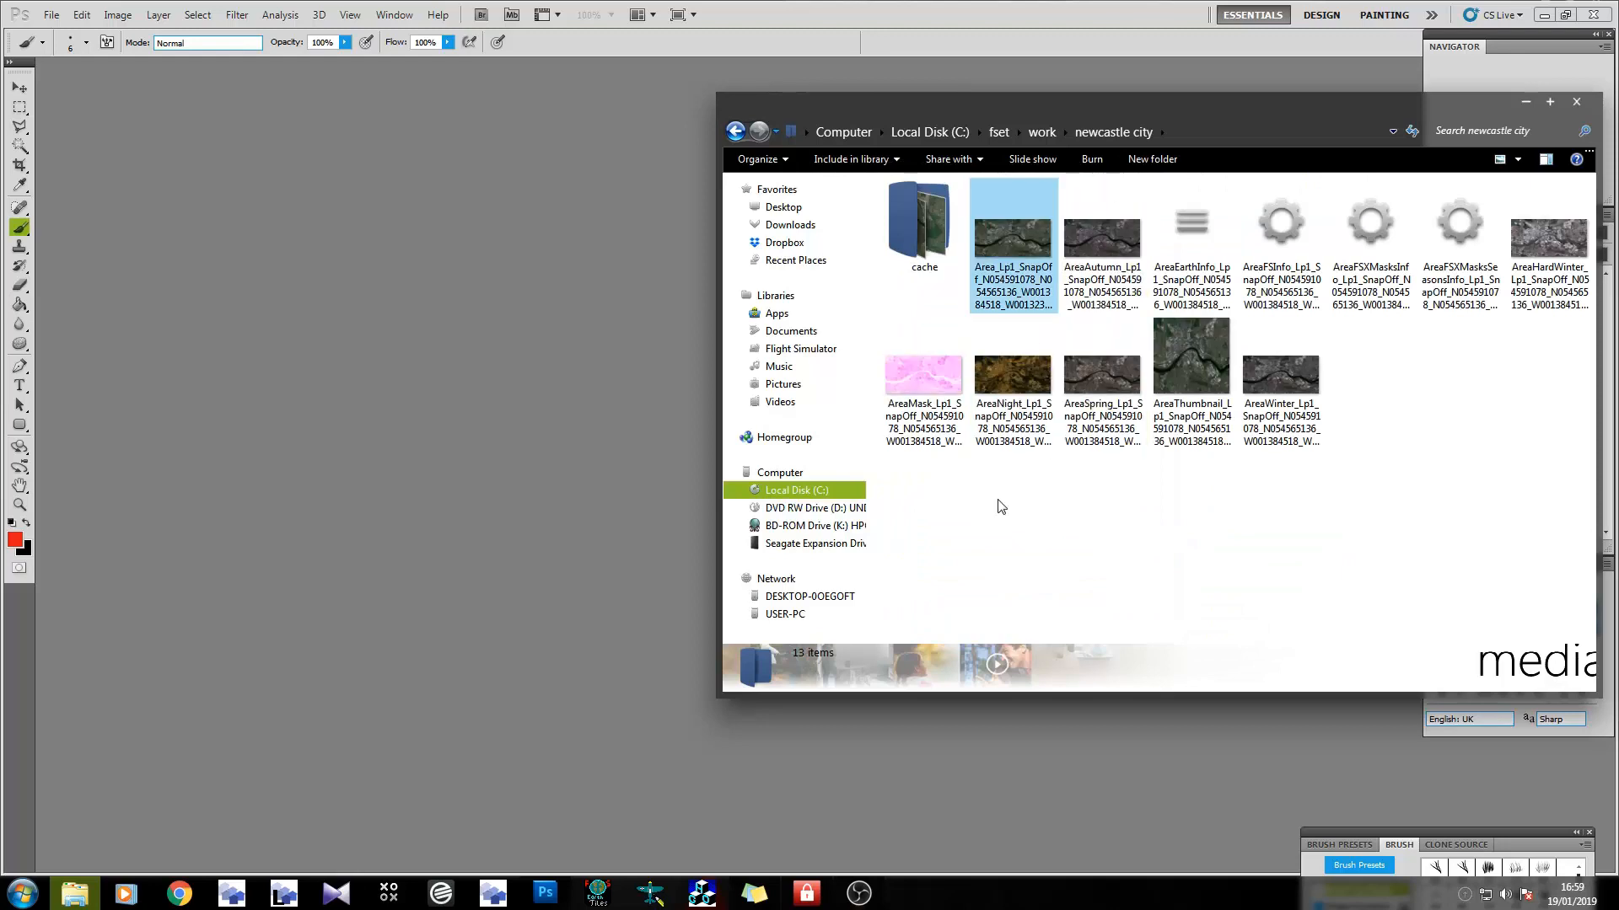
Examine the downloaded base image and the generated mask and night images in the newcastle city folder.
left_click(1004, 287)
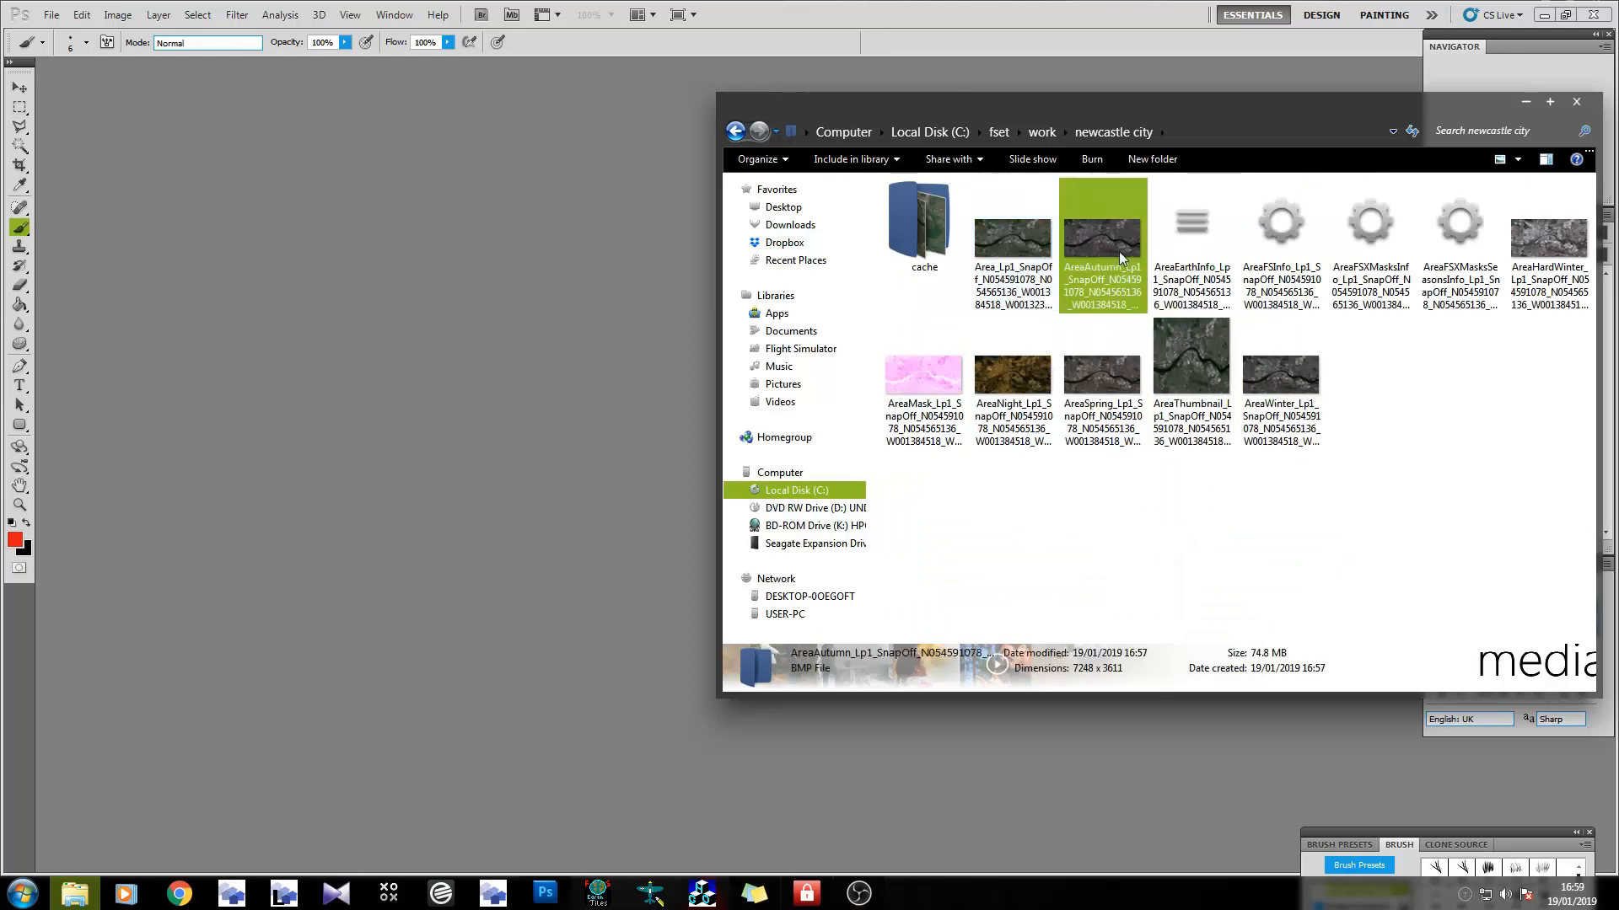
left_click(919, 390)
left_click(1023, 386)
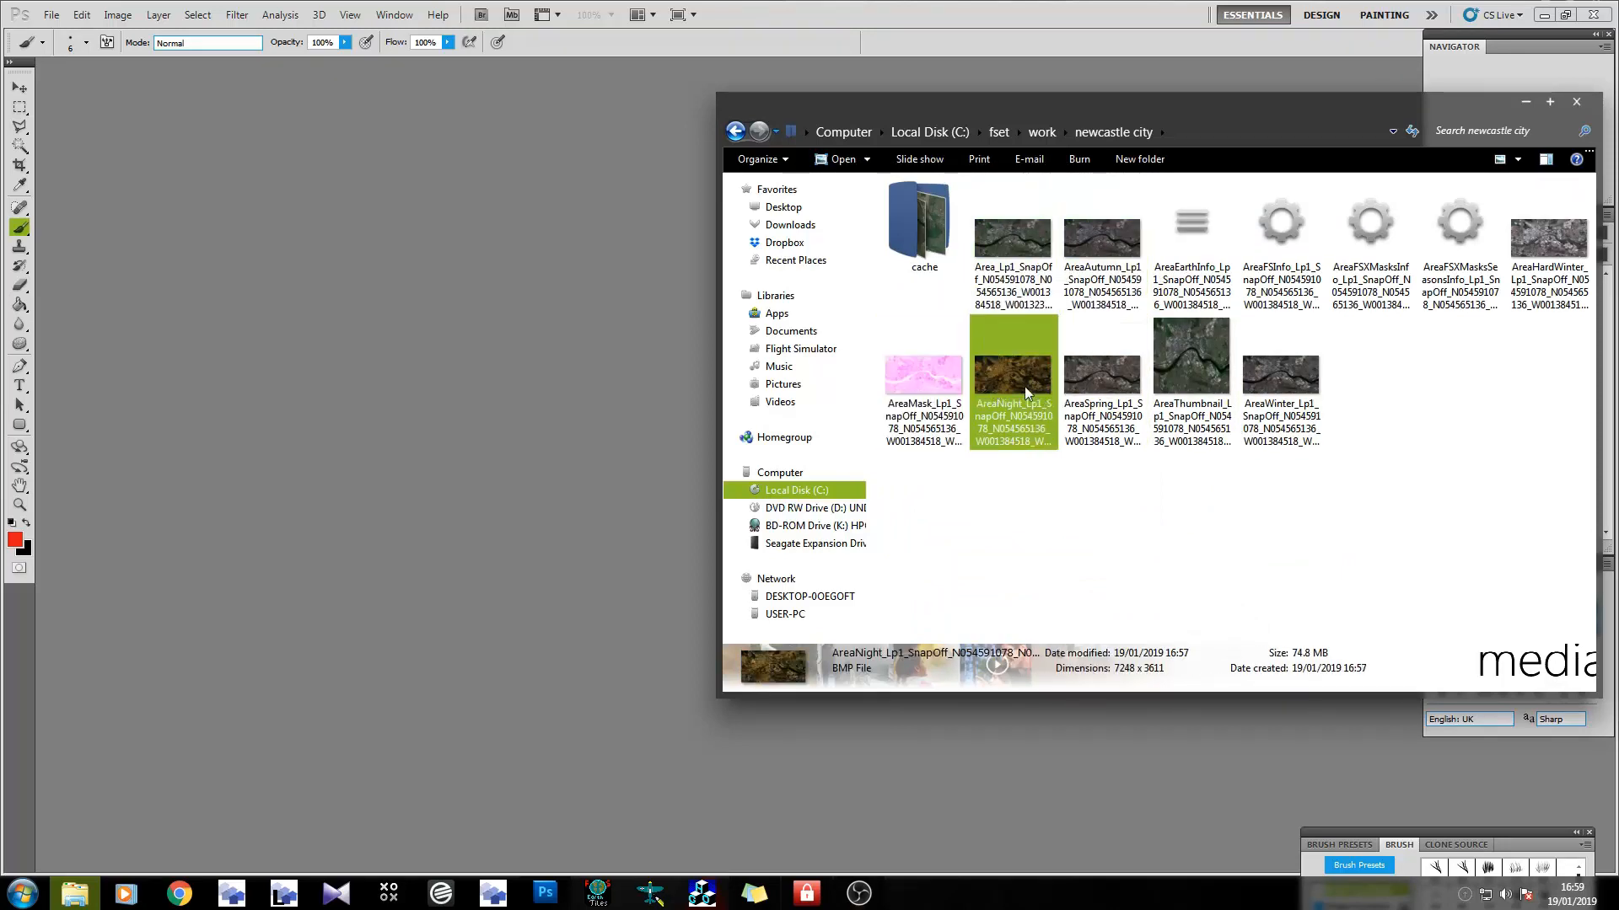
Examine the seasonal, mask, night and thumbnail images generated in the newcastle city folder.
left_click(1100, 375)
left_click(1187, 379)
left_click(1252, 383)
left_click(1556, 262)
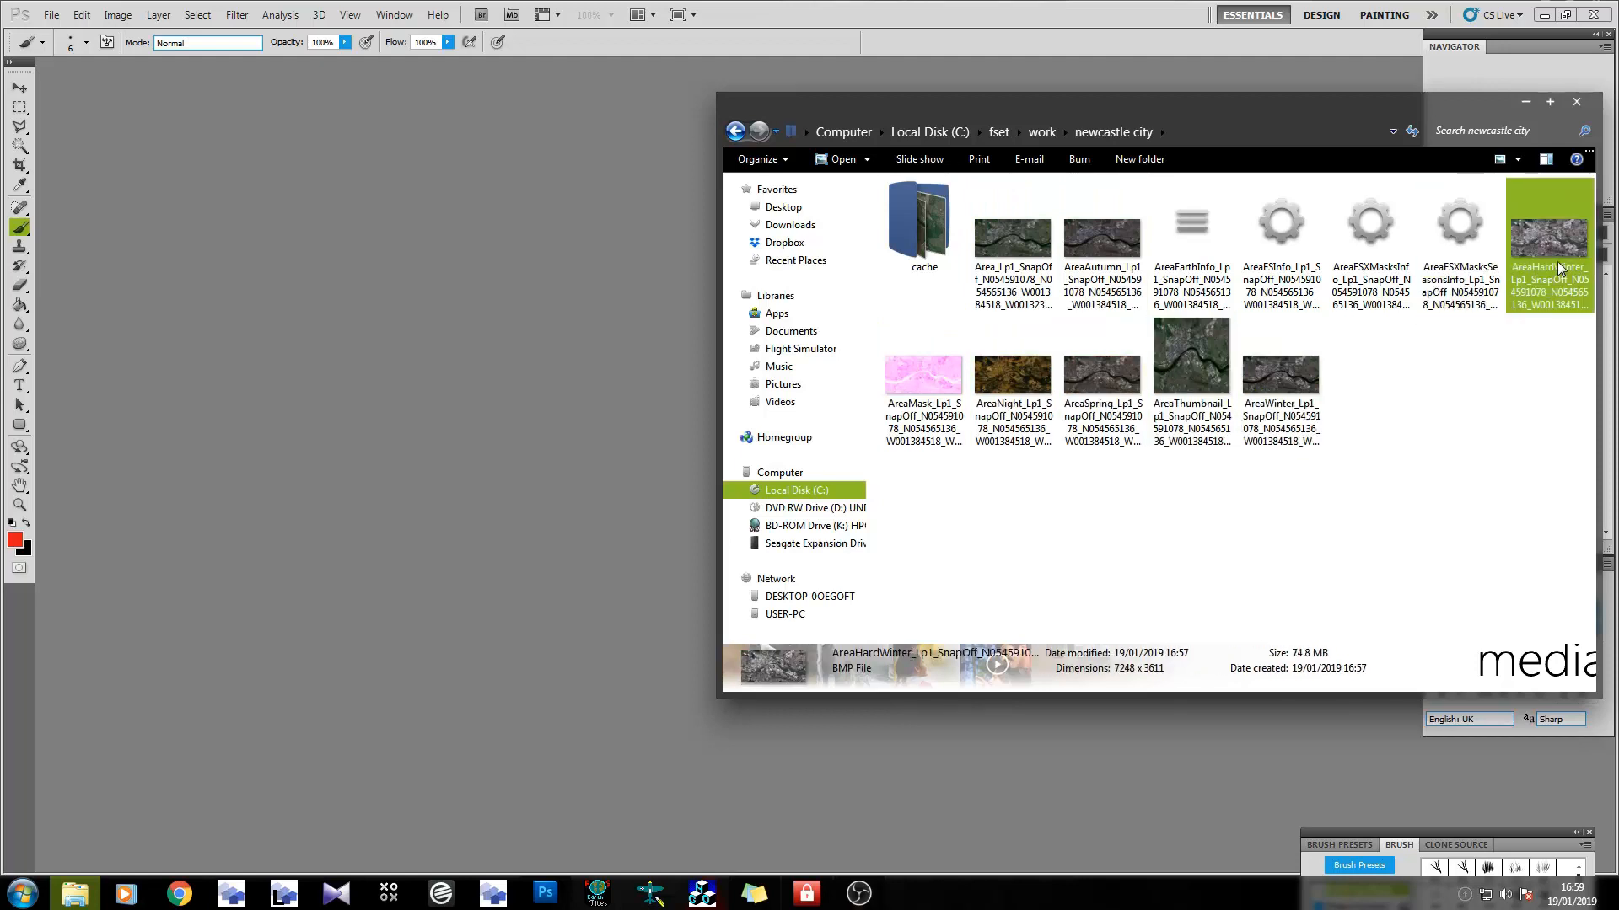
left_click(1005, 240)
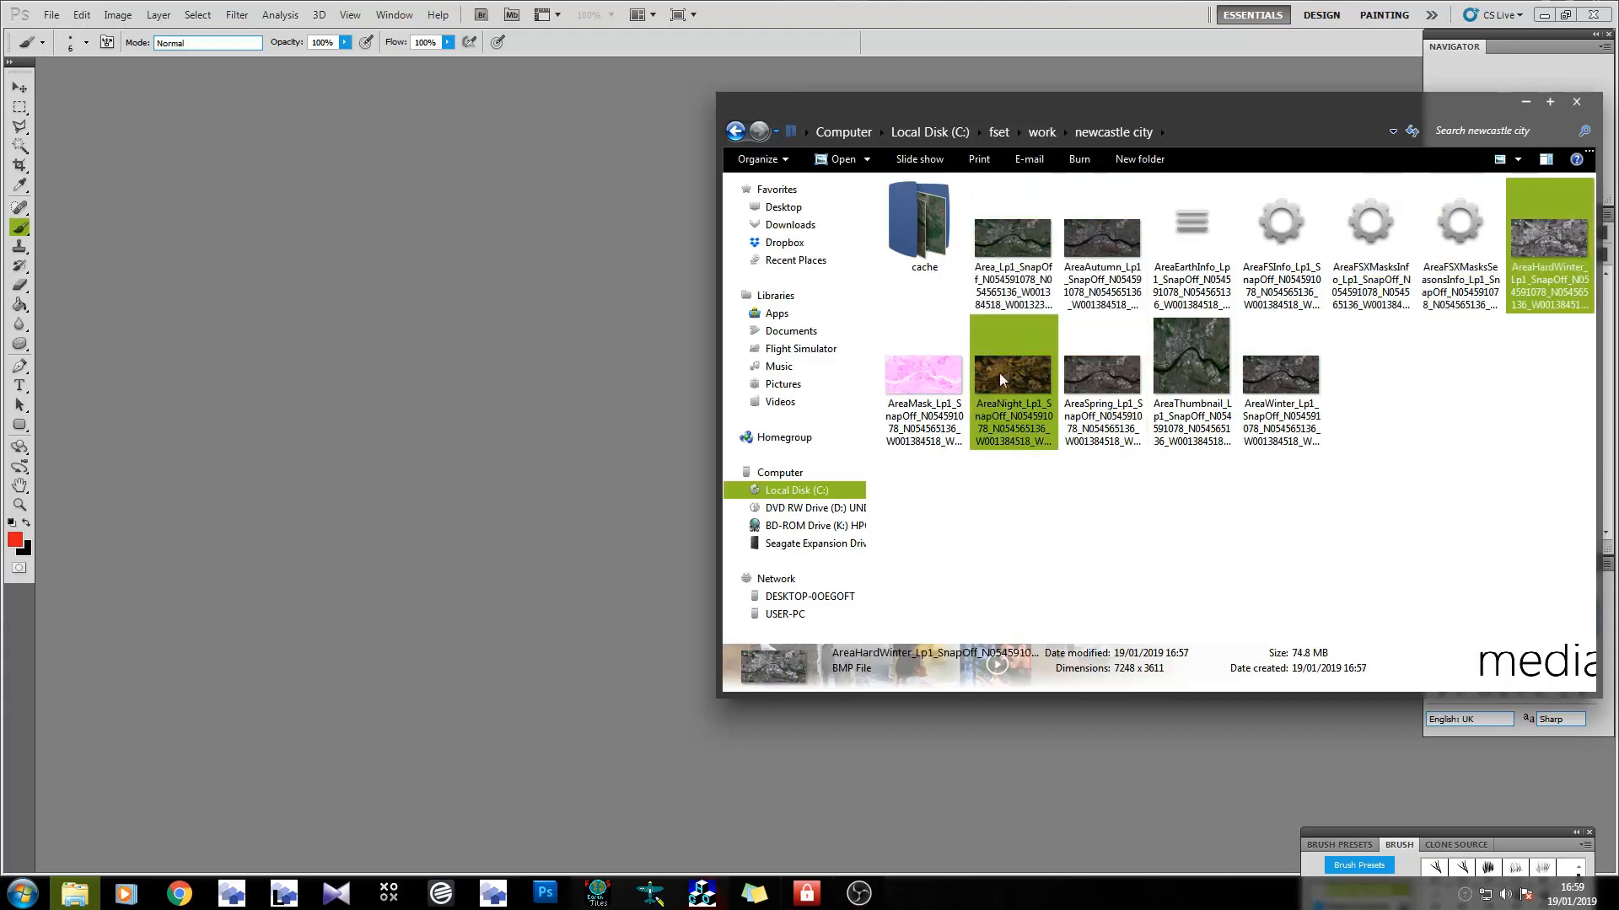
left_click(914, 377)
left_click(1020, 393)
left_click(1093, 384)
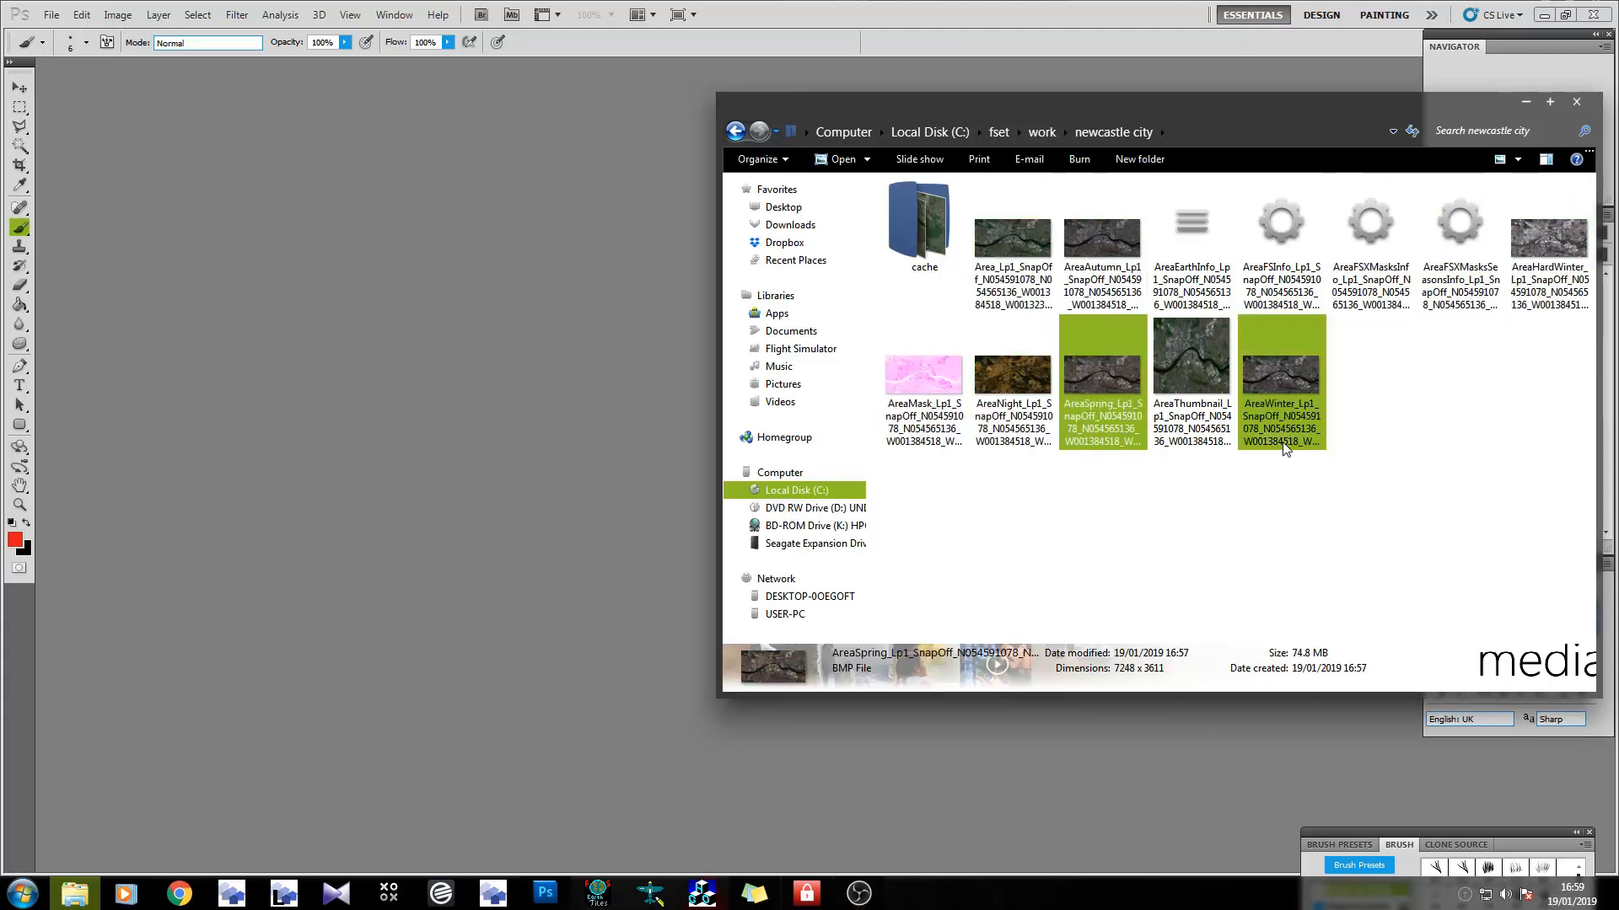
left_click(1282, 442)
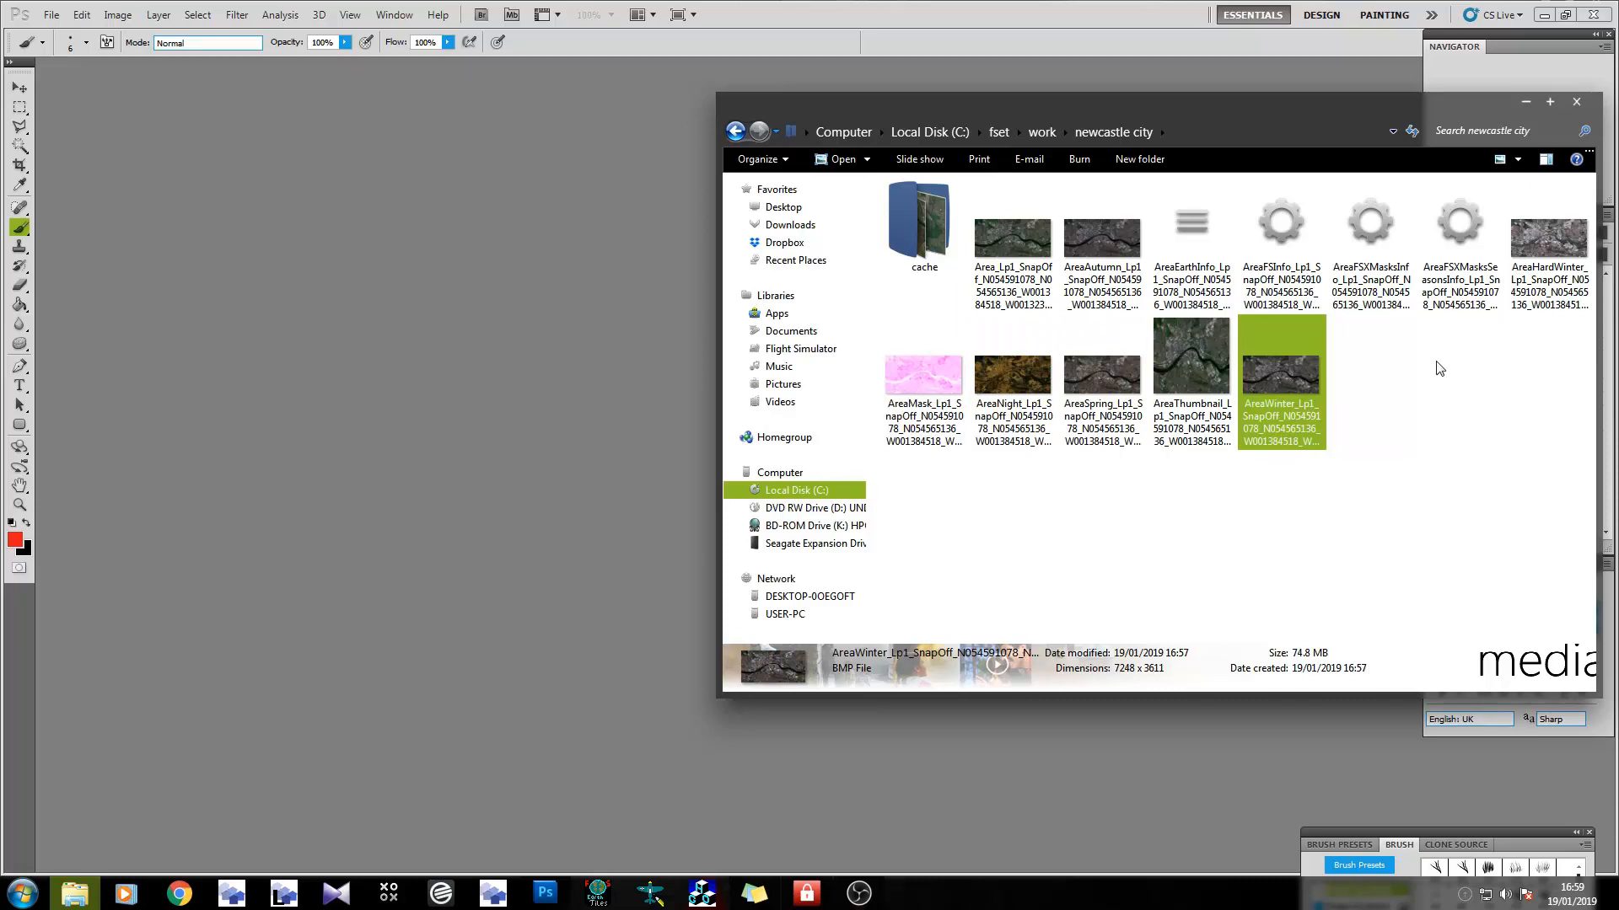
left_click(1074, 243)
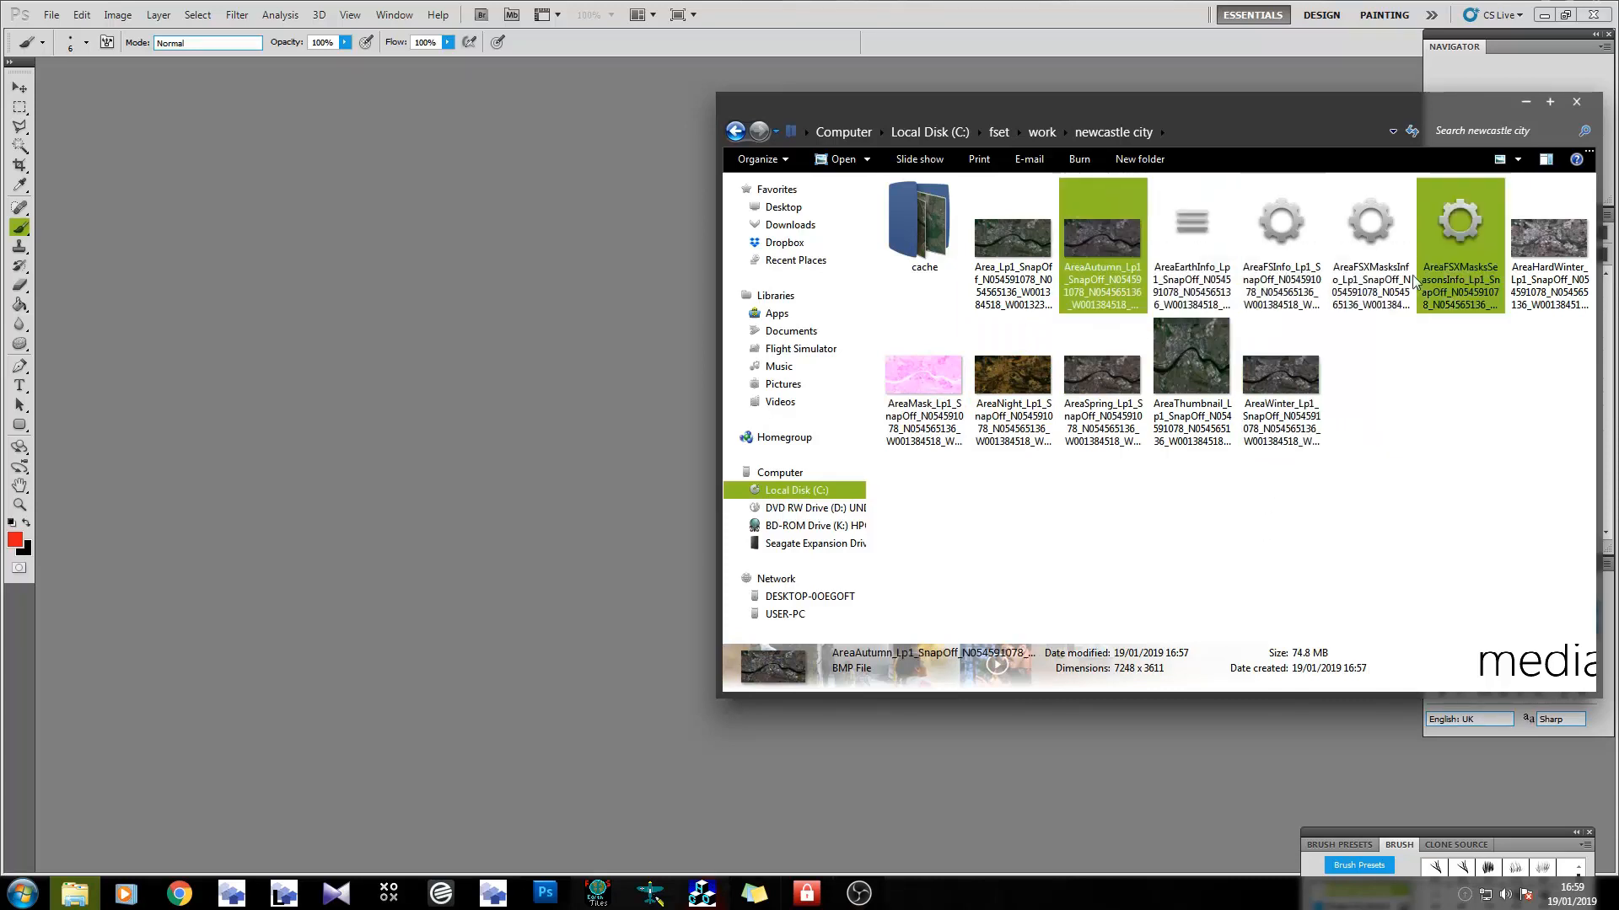
left_click(1567, 266)
left_click(948, 384)
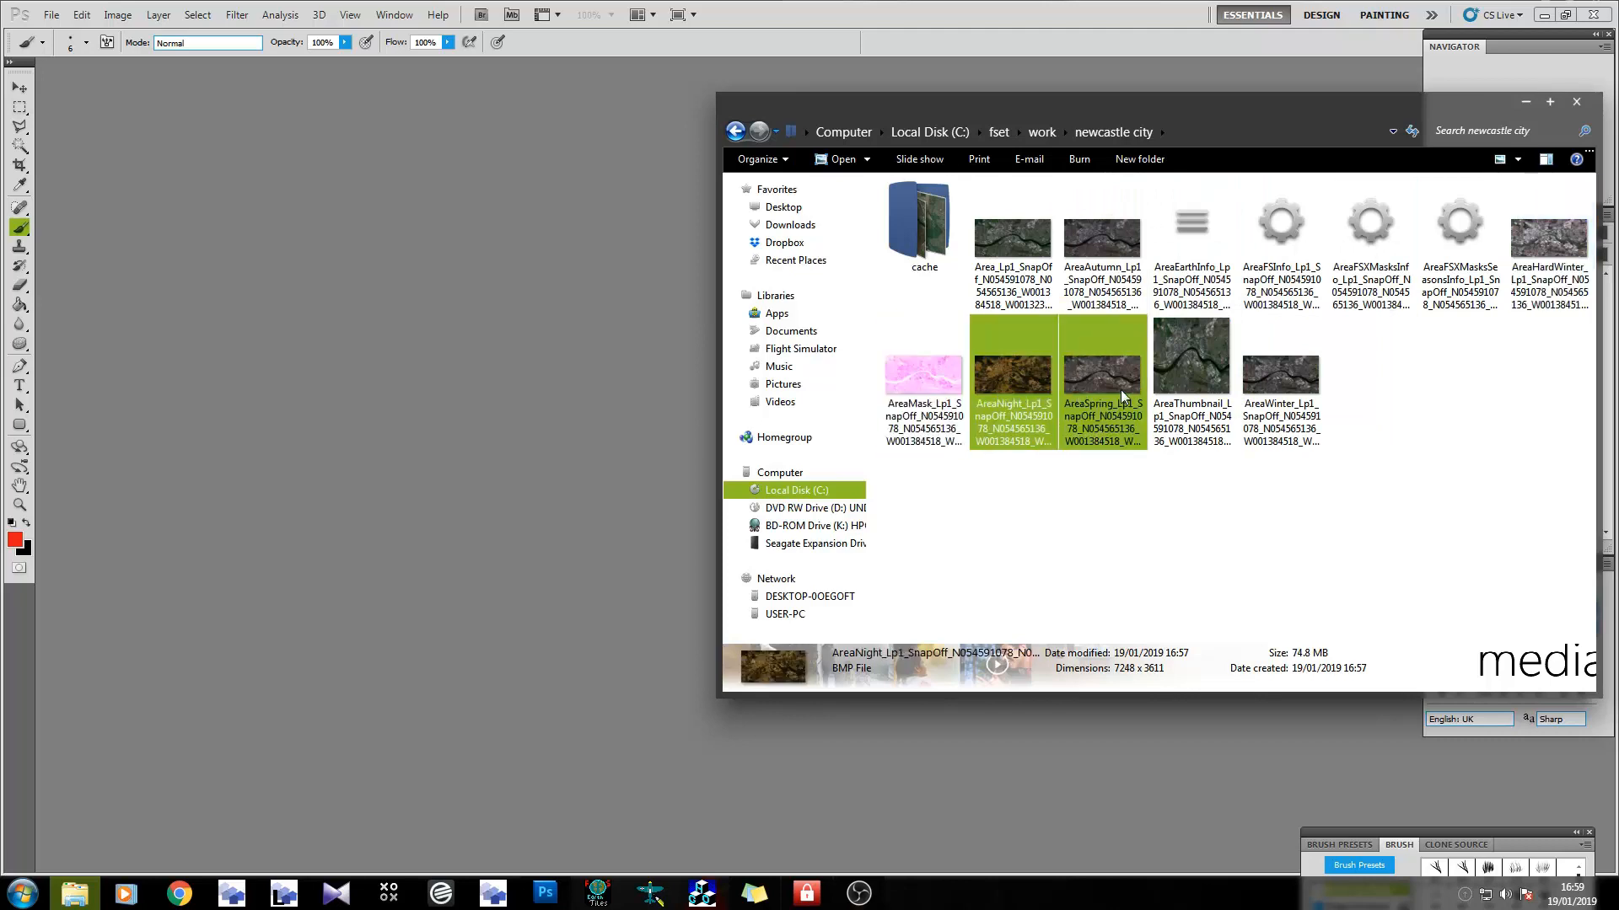
left_click(1277, 380)
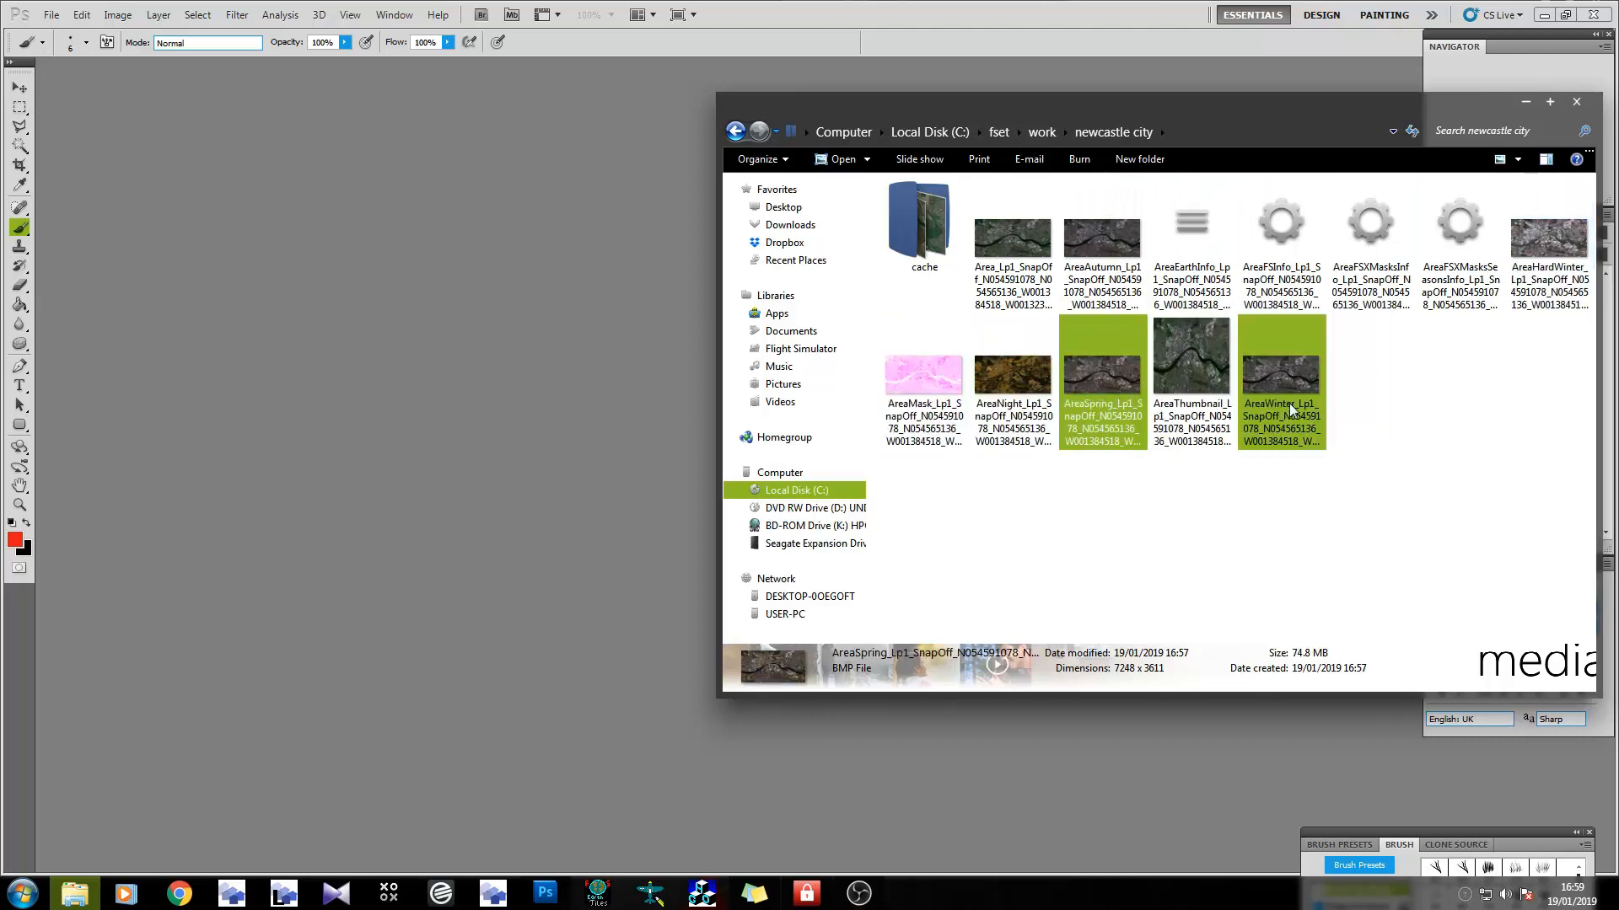
left_click(929, 374)
left_click(1012, 377)
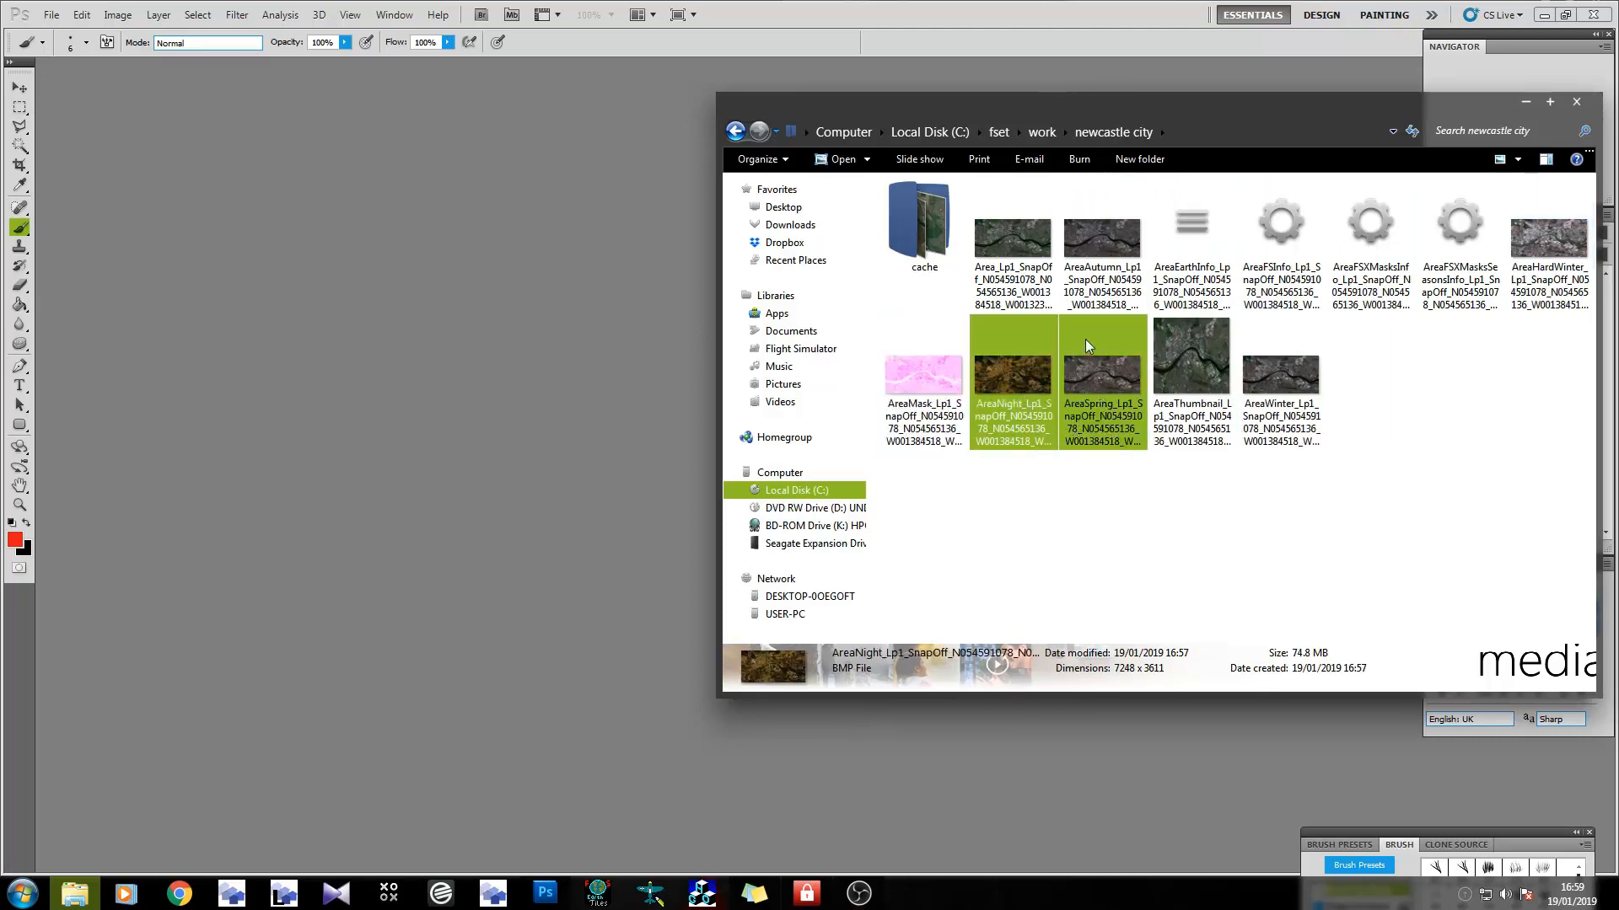
left_click(1116, 371)
left_click(1099, 241)
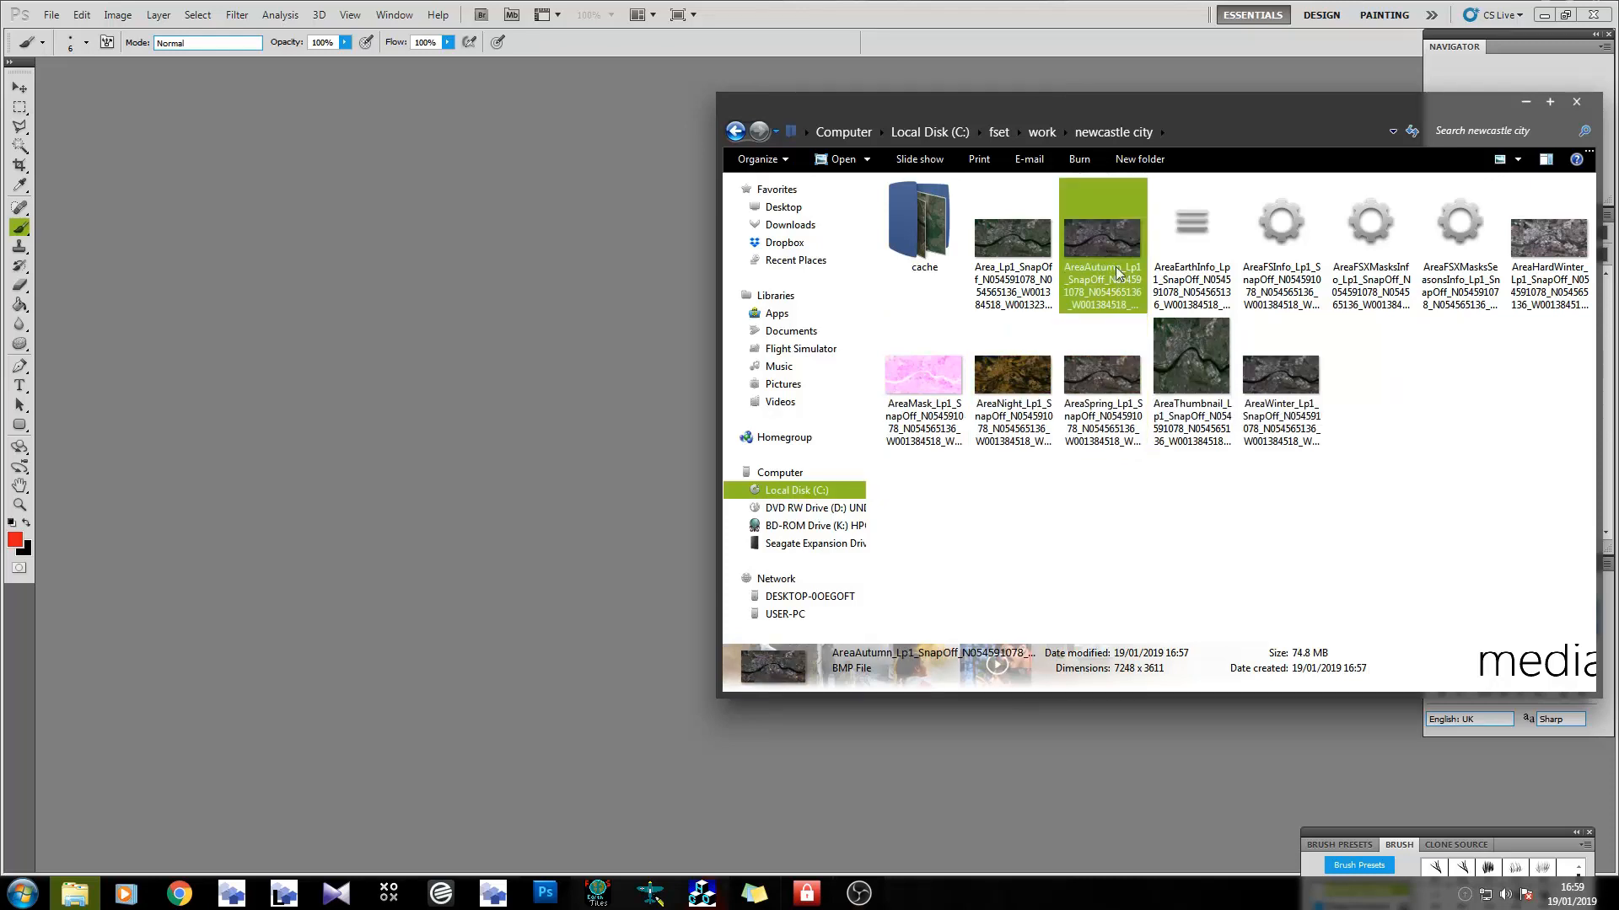
left_click(1290, 378)
left_click(1575, 262)
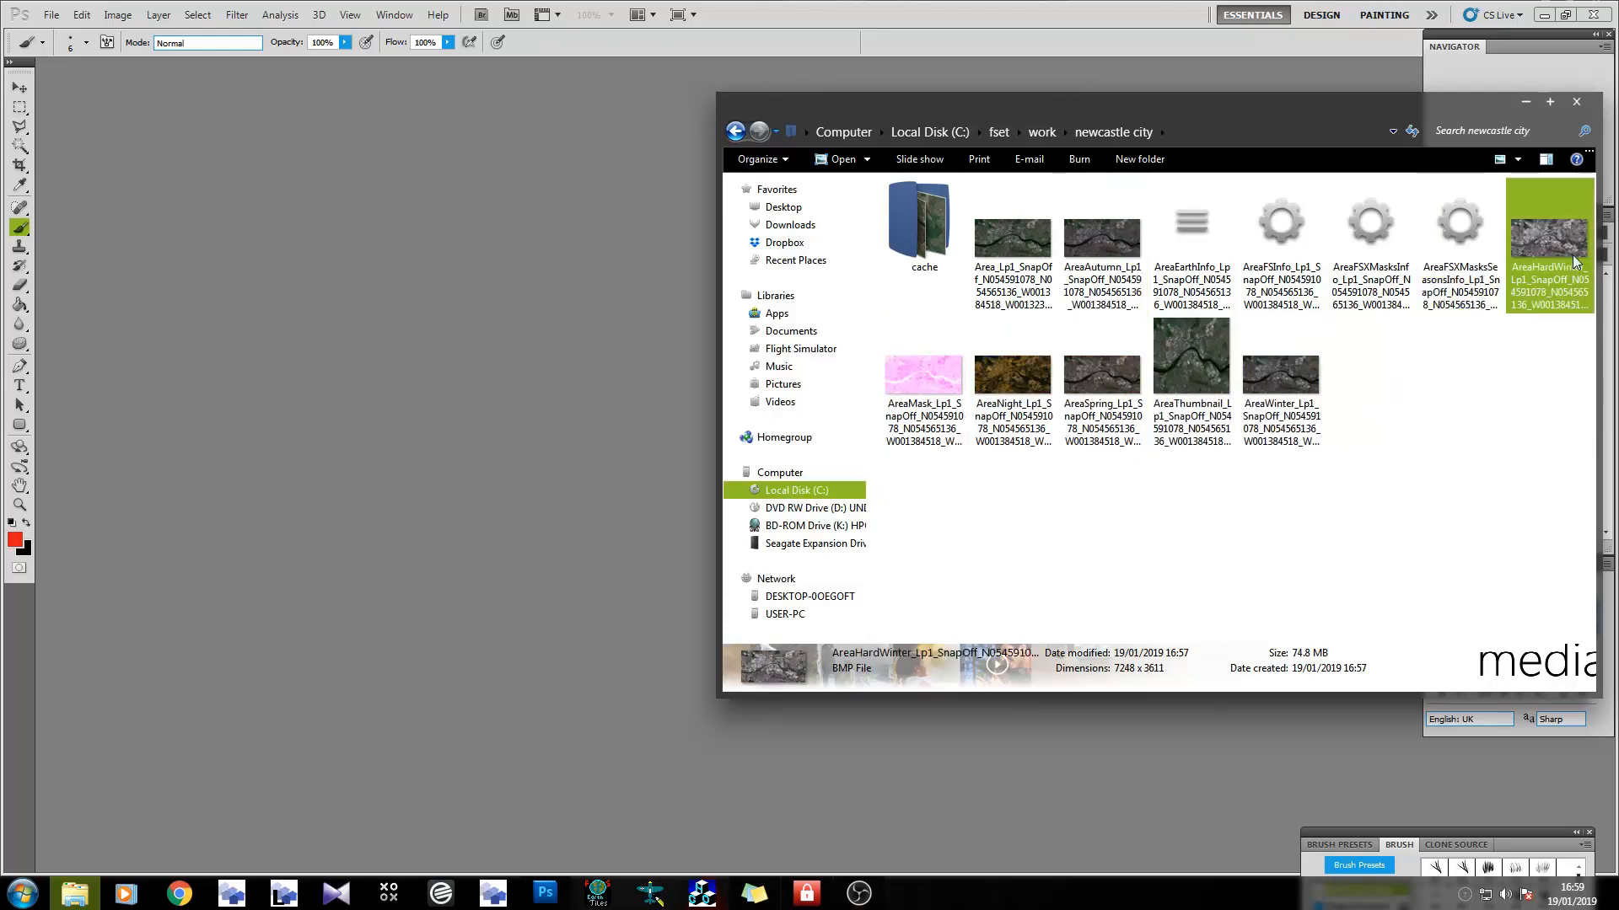
left_click(1211, 364)
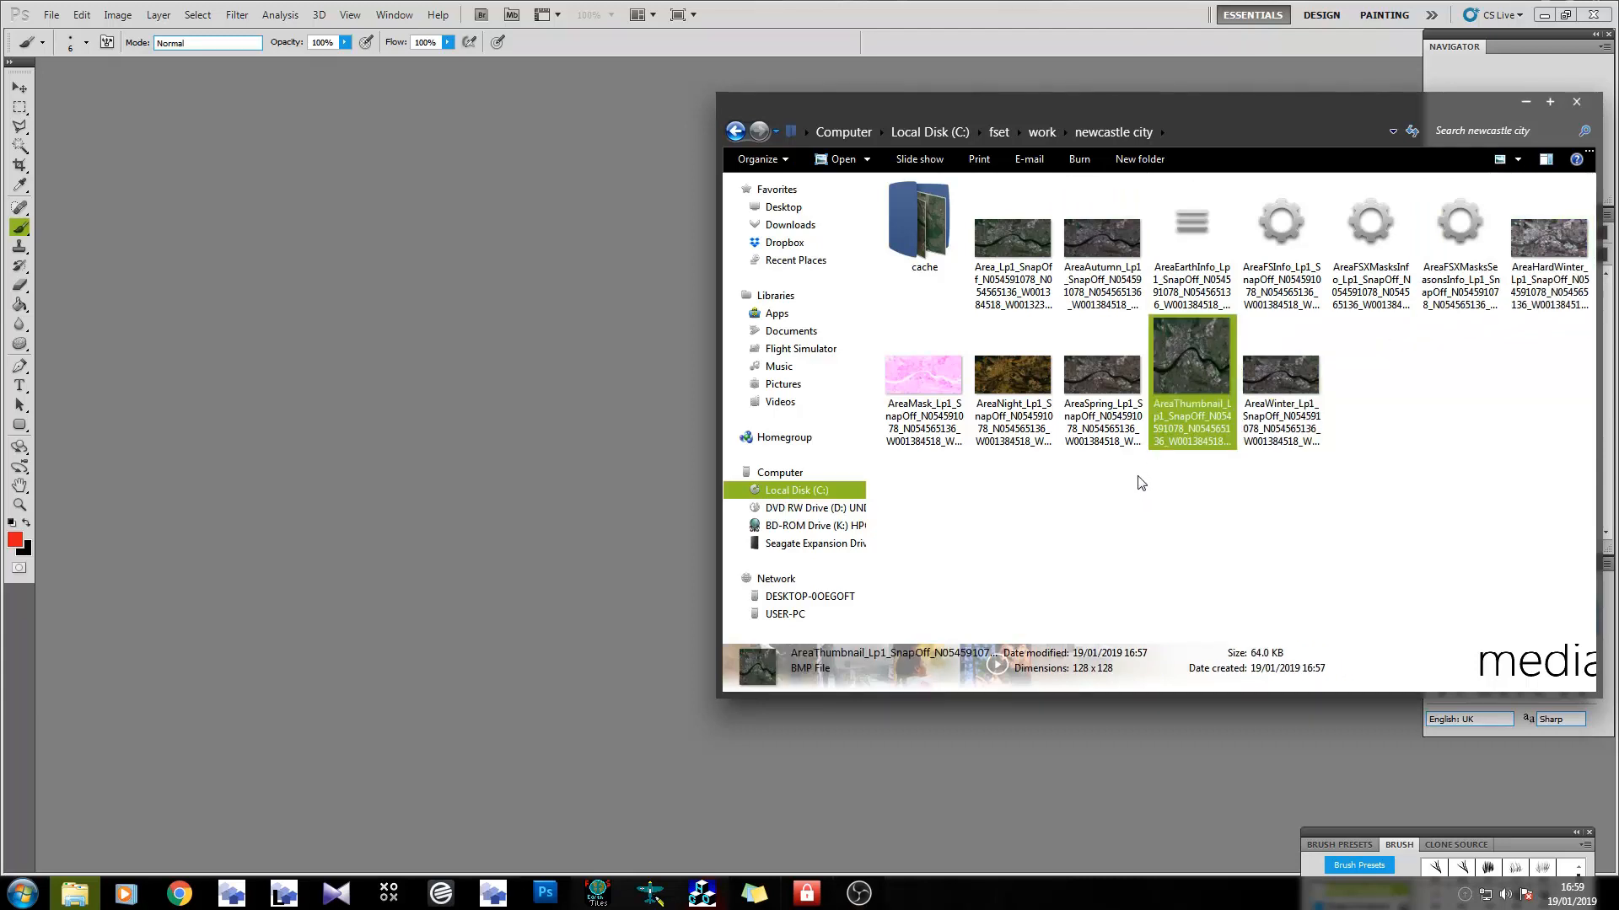
Open the base Area_Lp1 satellite image from the newcastle city folder in Photoshop, along with the recent colour chart 1 Colours.jpg.
left_click(1008, 241)
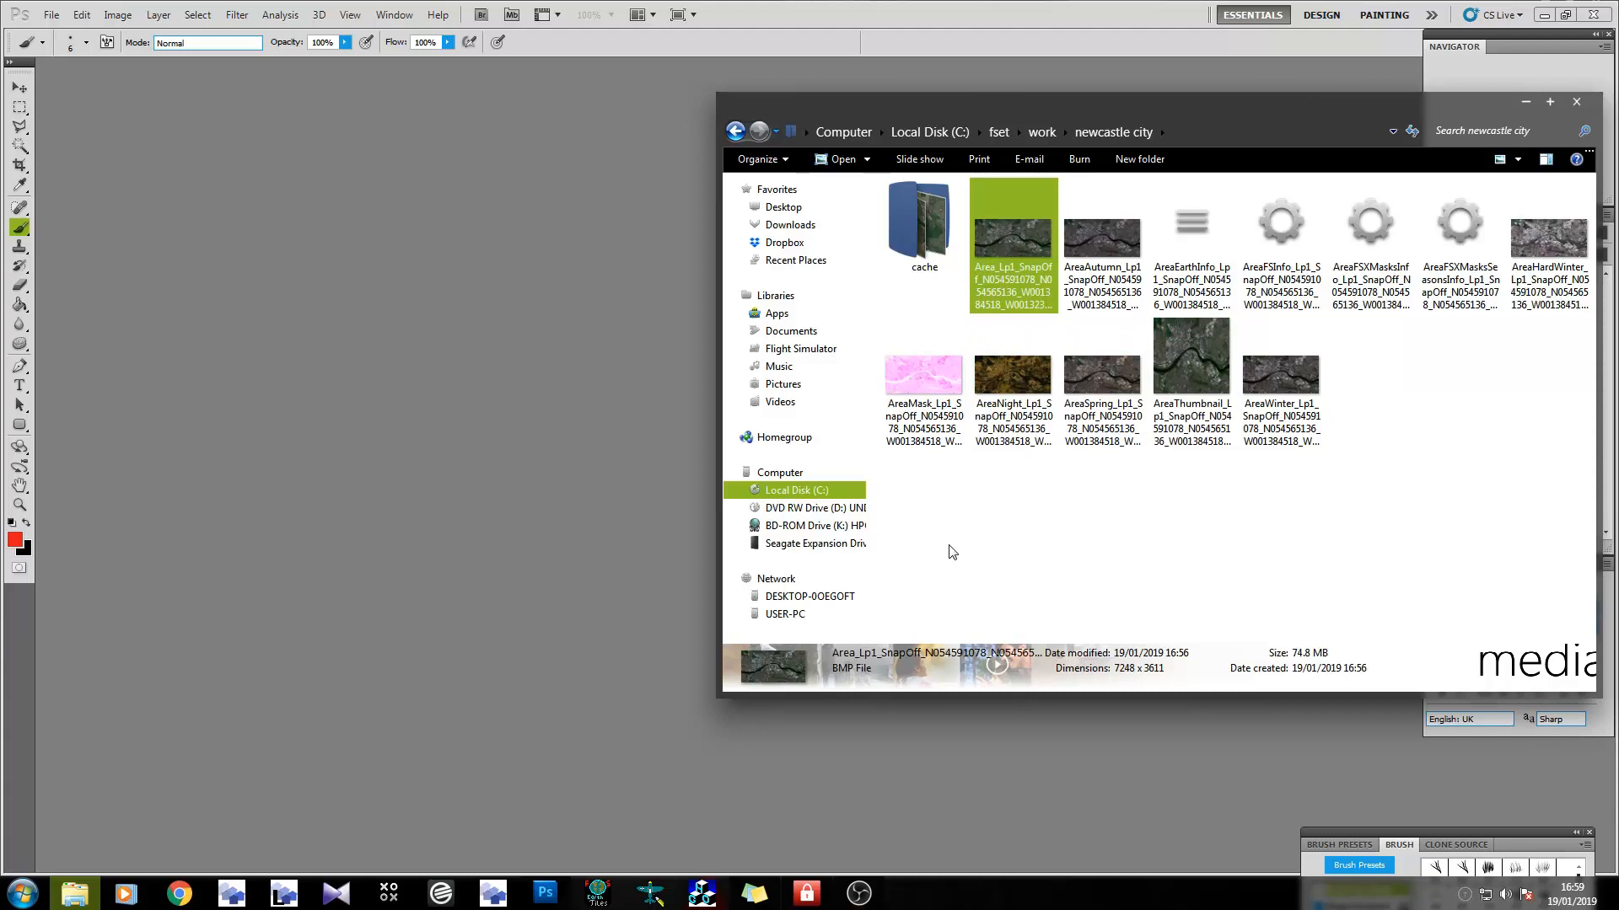
left_click_drag(1000, 244, 332, 303)
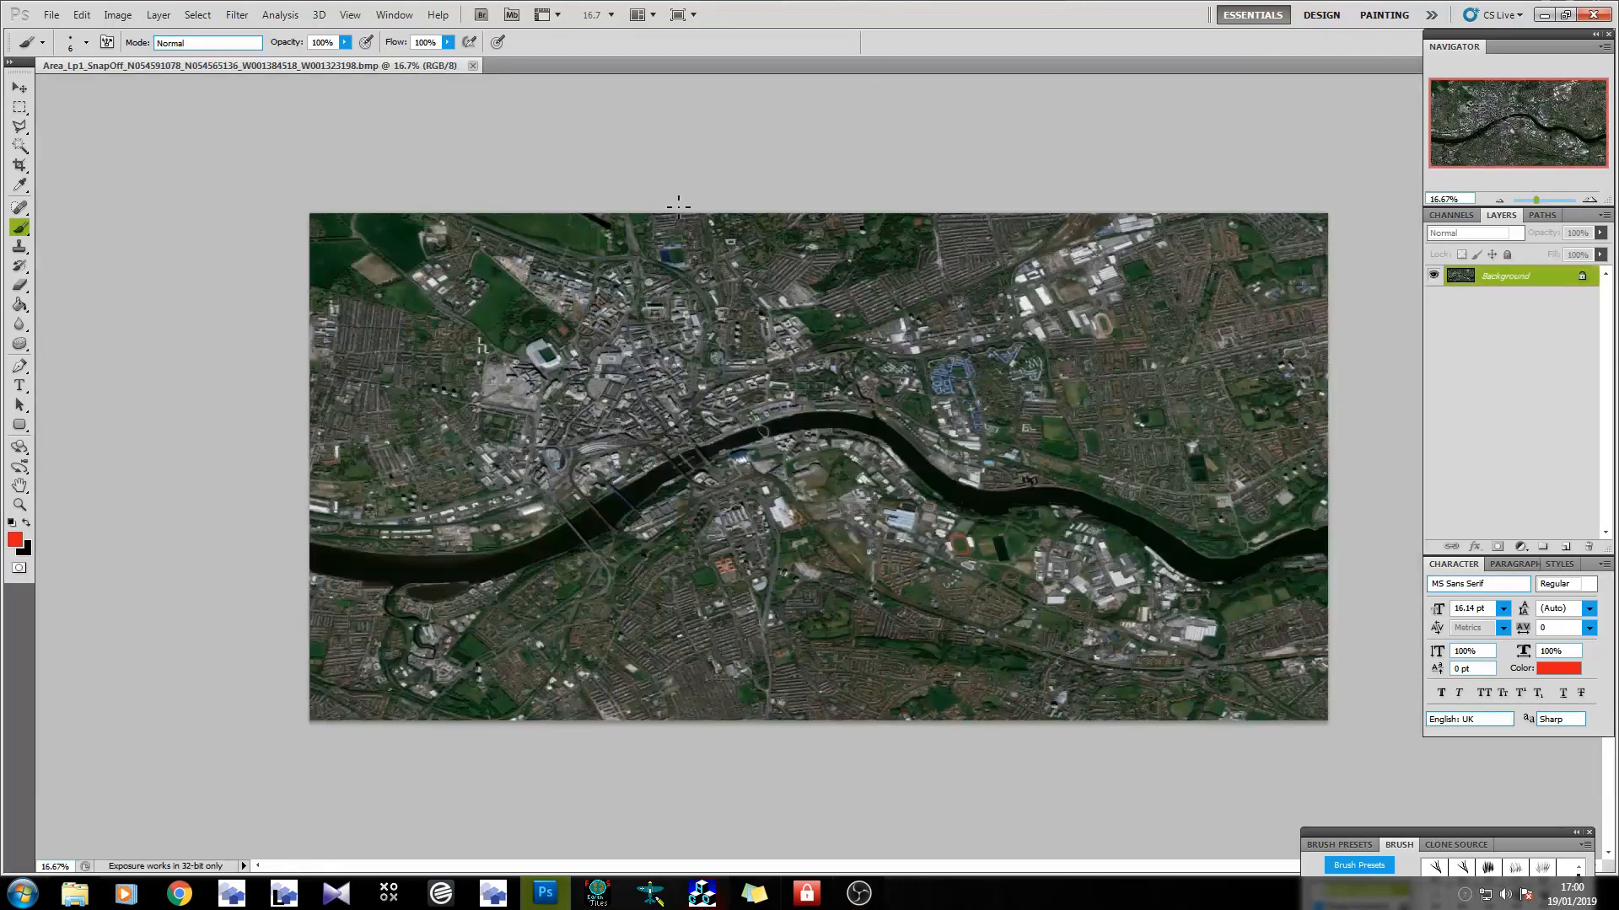
left_click(51, 14)
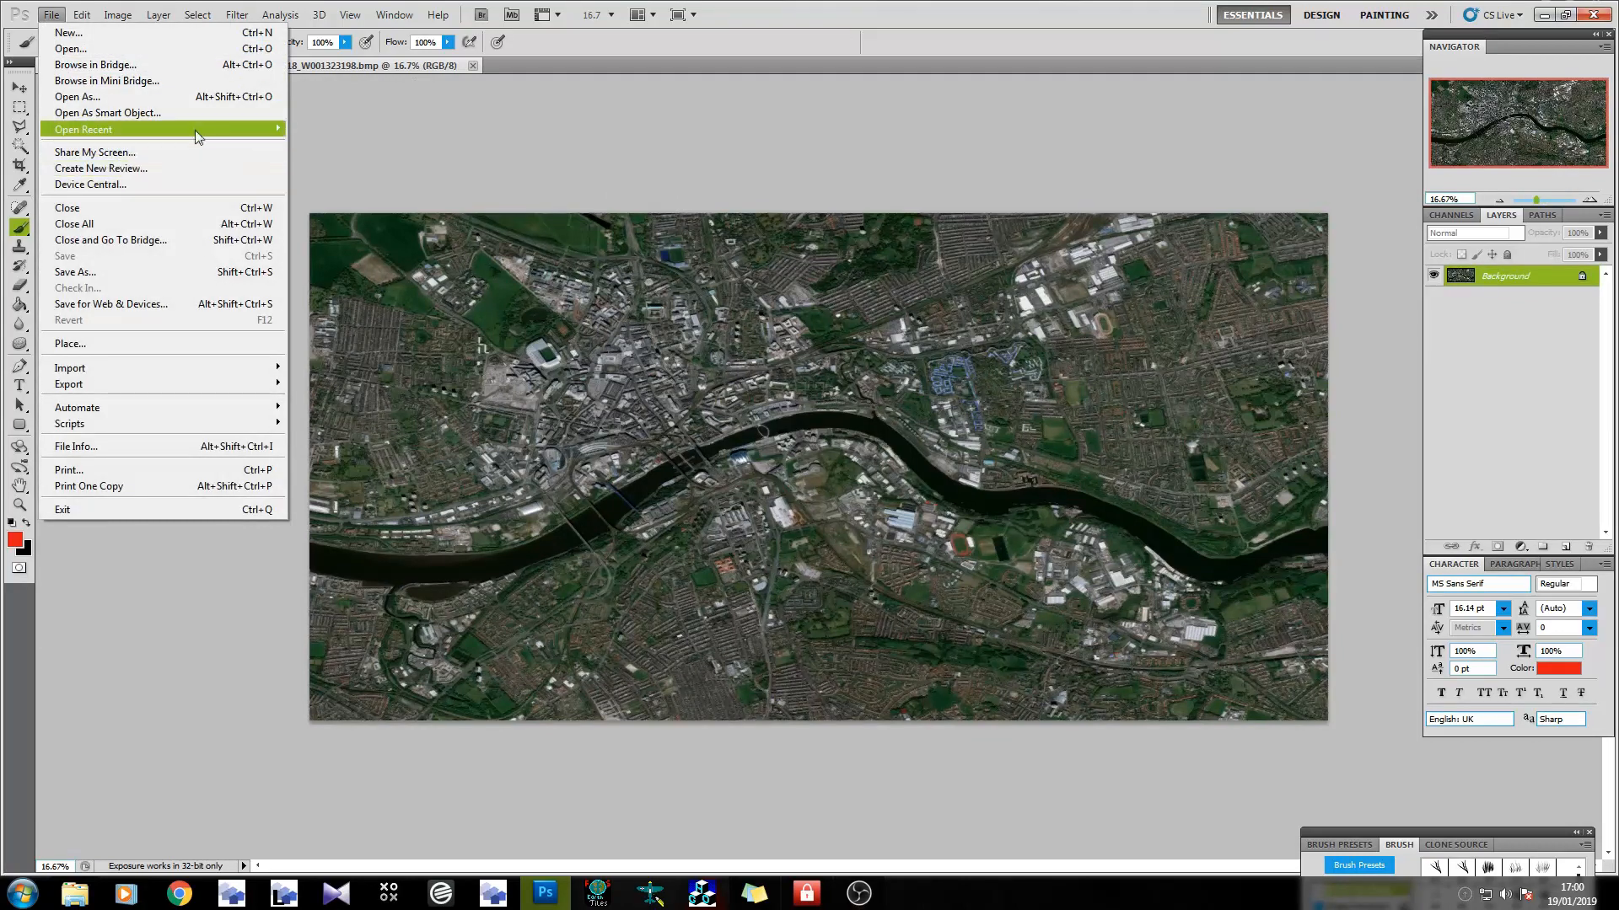
mouse_move(245, 135)
left_click(341, 176)
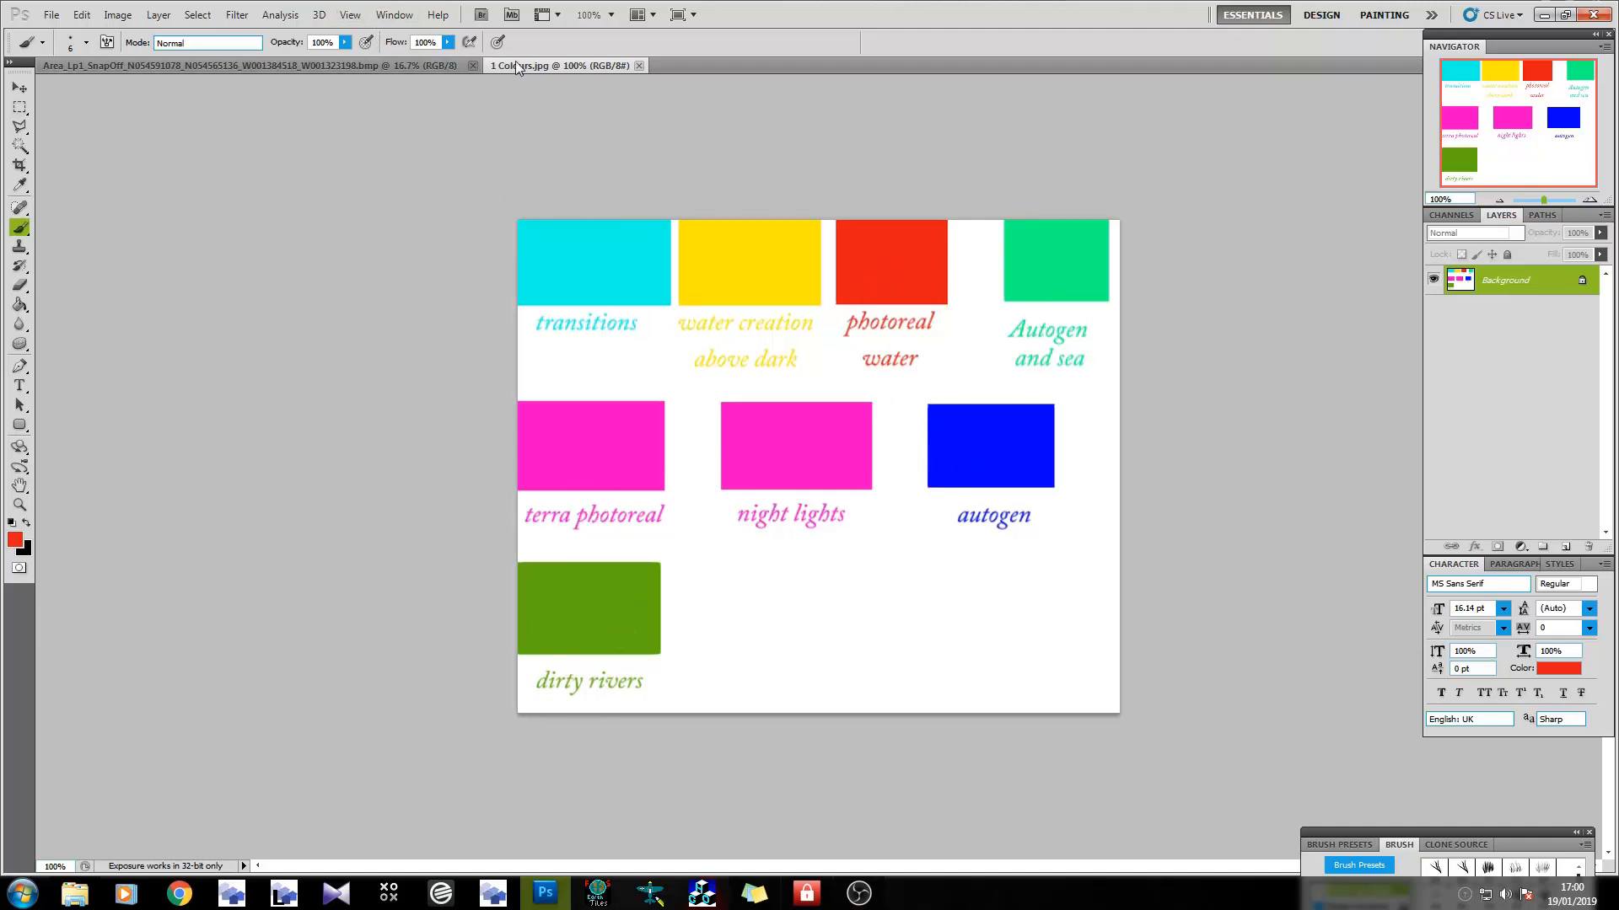
left_click_drag(521, 65, 428, 266)
left_click_drag(565, 259, 316, 207)
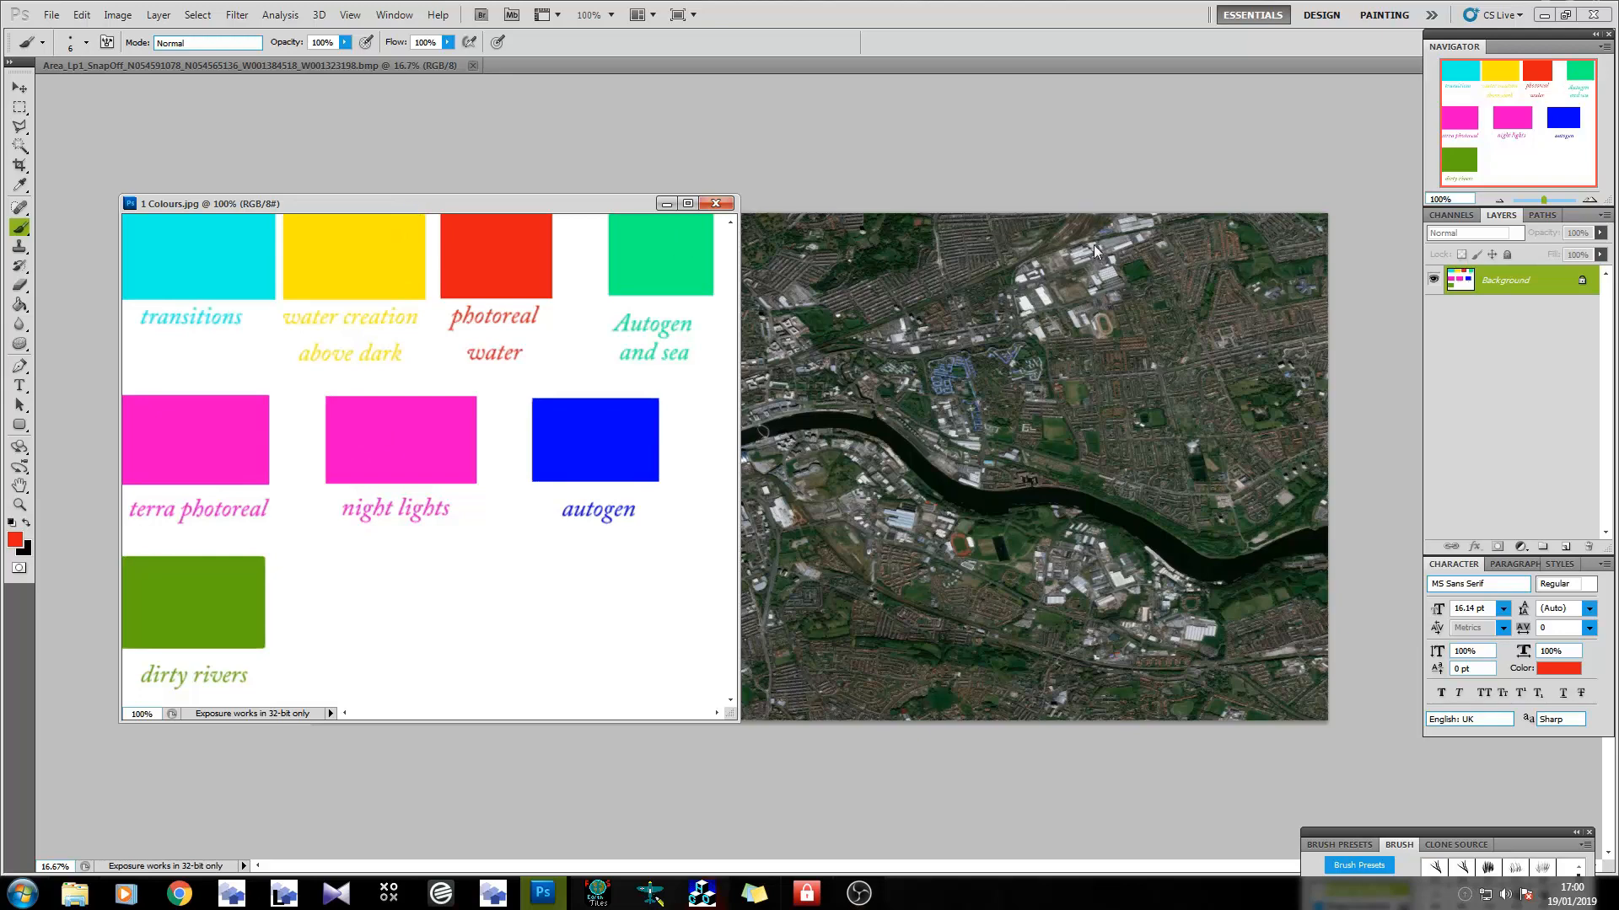
left_click_drag(564, 202, 1015, 67)
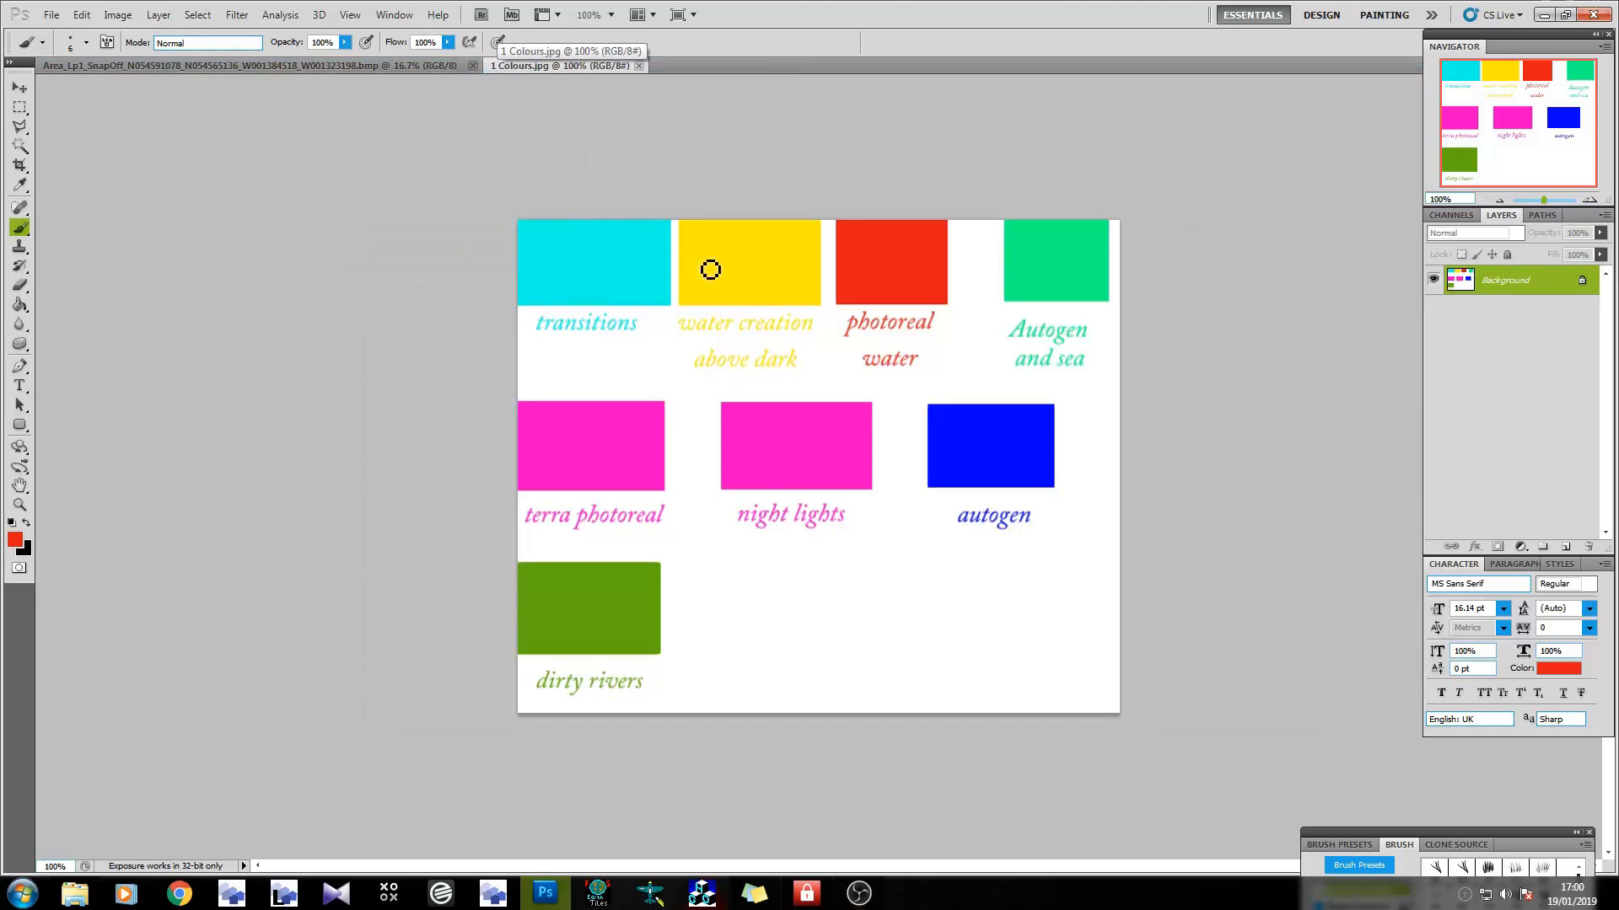
Take the cyan transitions colour from the colour chart to the satellite image and set the brush size to 715 px.
left_click(326, 63)
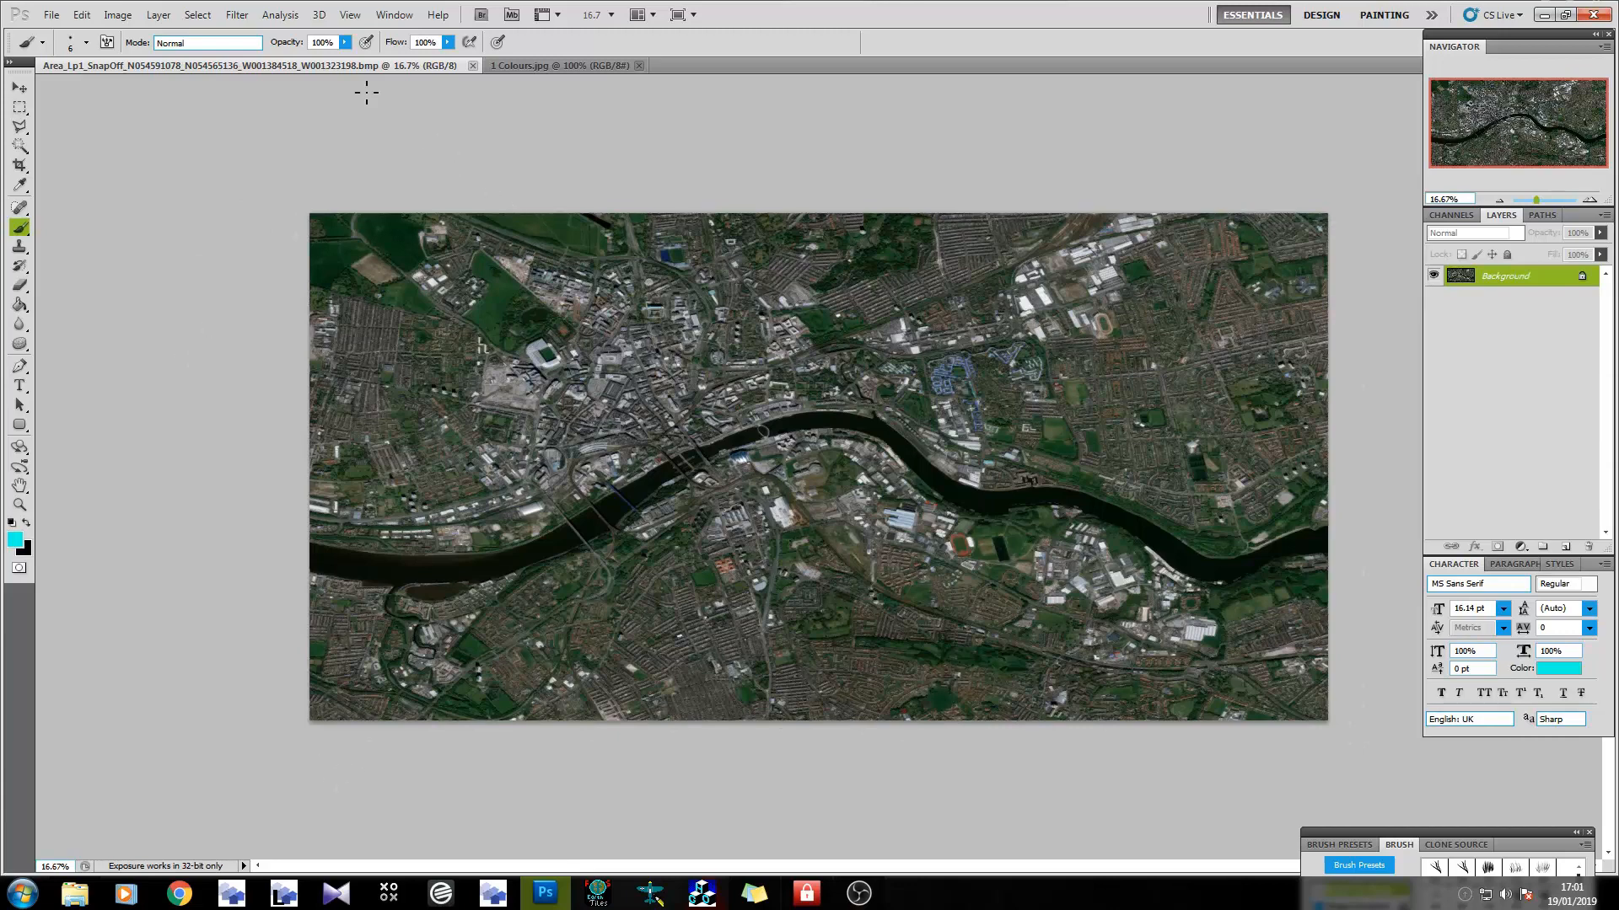
left_click(87, 43)
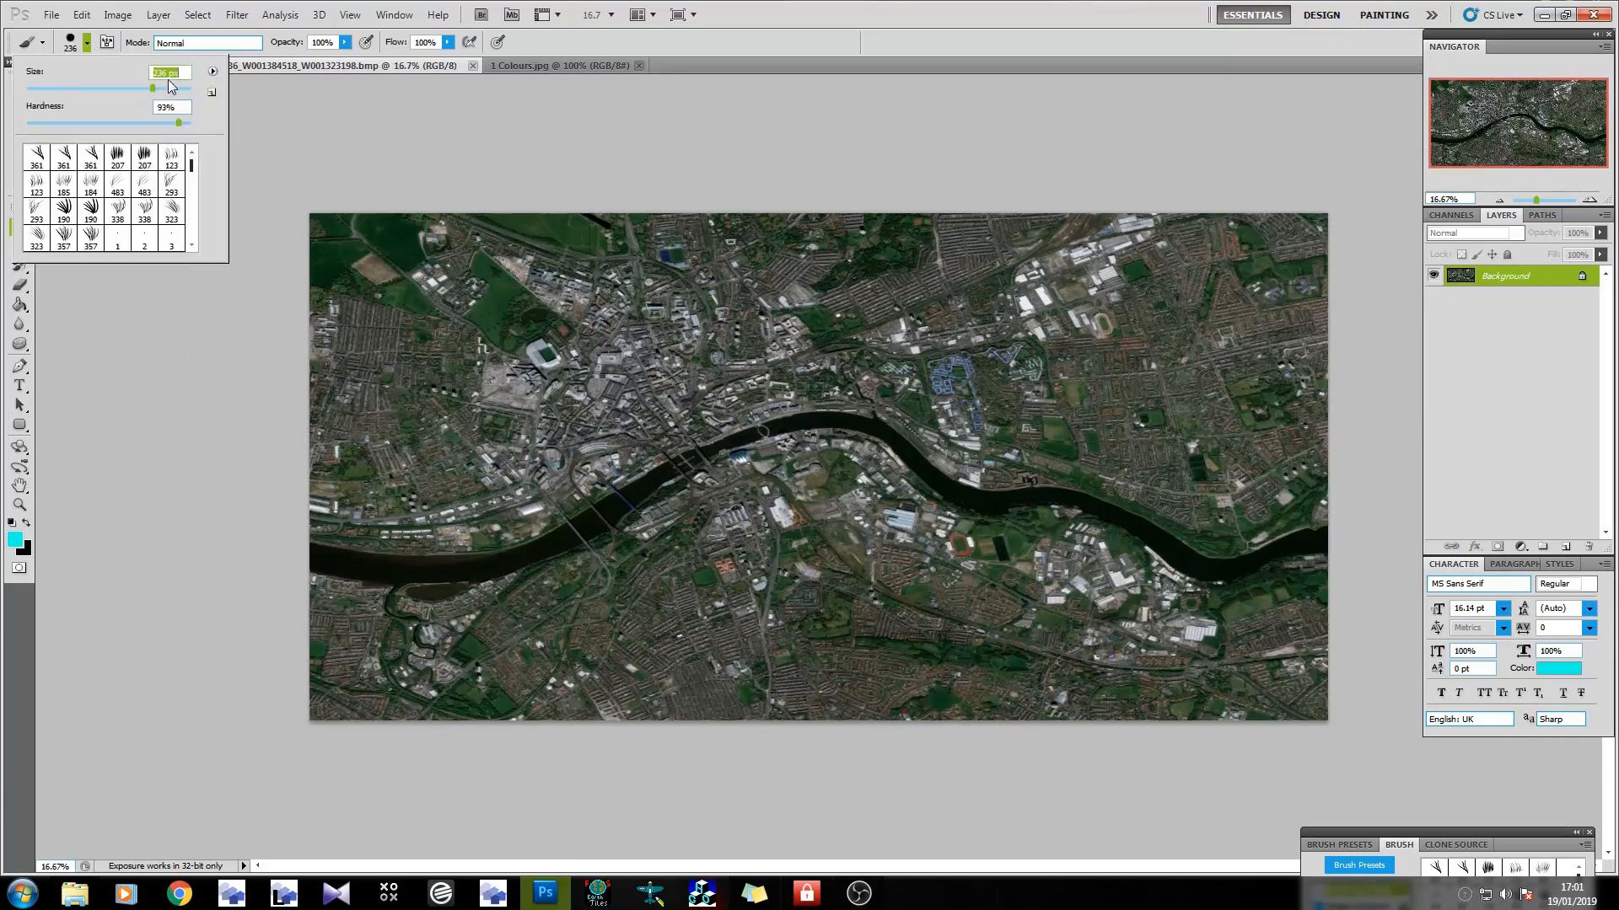
type("715")
key("Return")
left_click(897, 28)
Add a new layer above the satellite image's background and lower the brush hardness to 0%.
left_click(1573, 547)
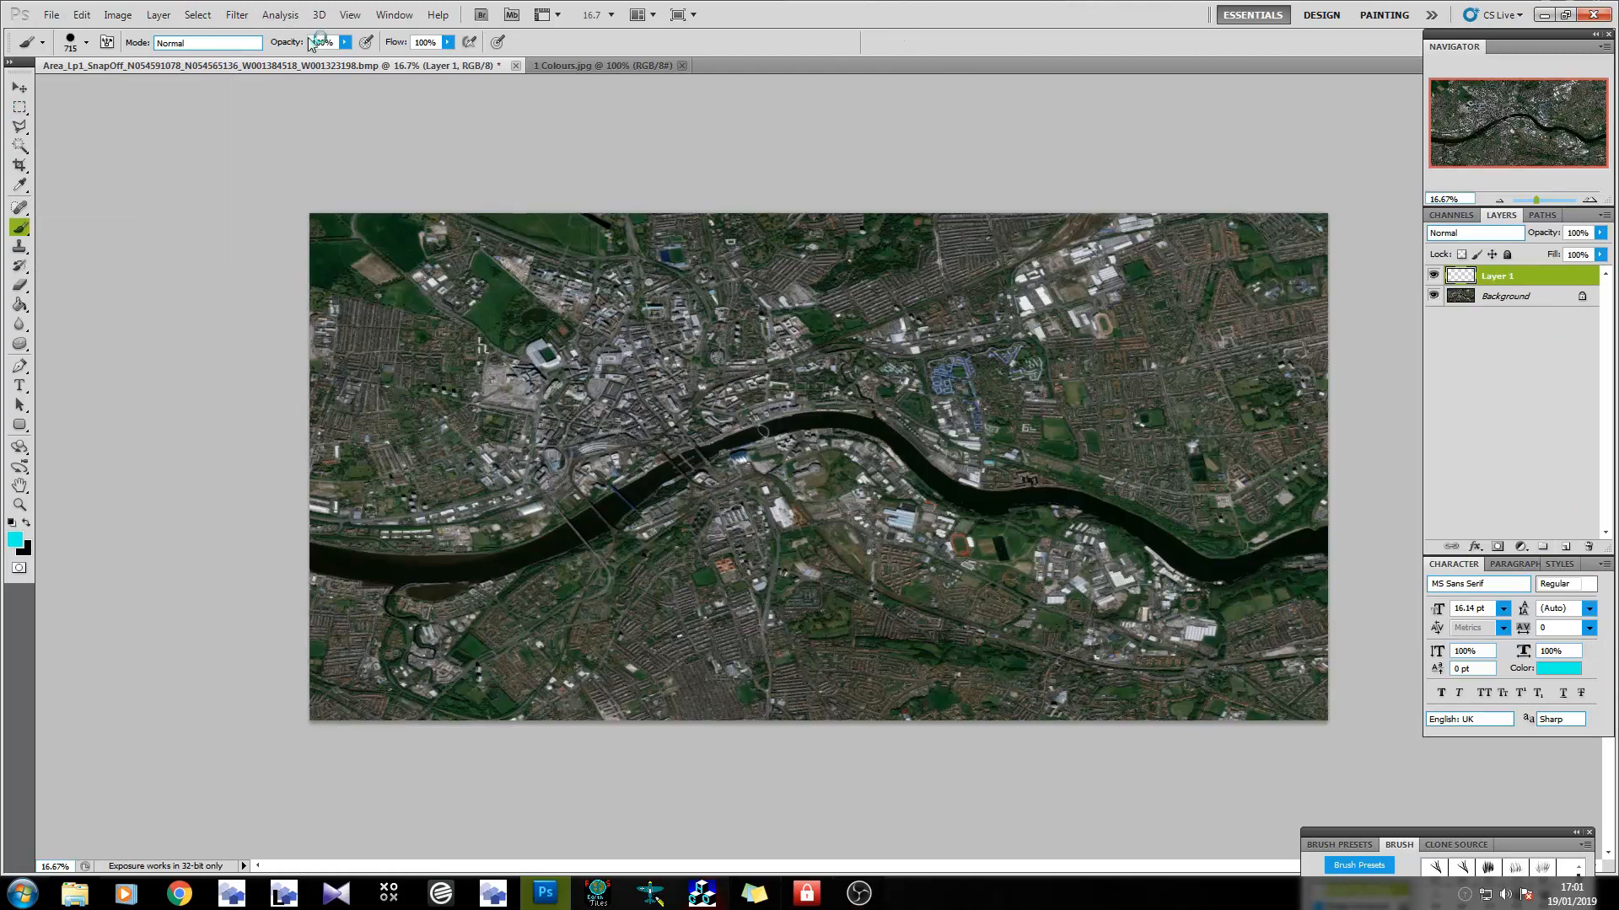
left_click(86, 42)
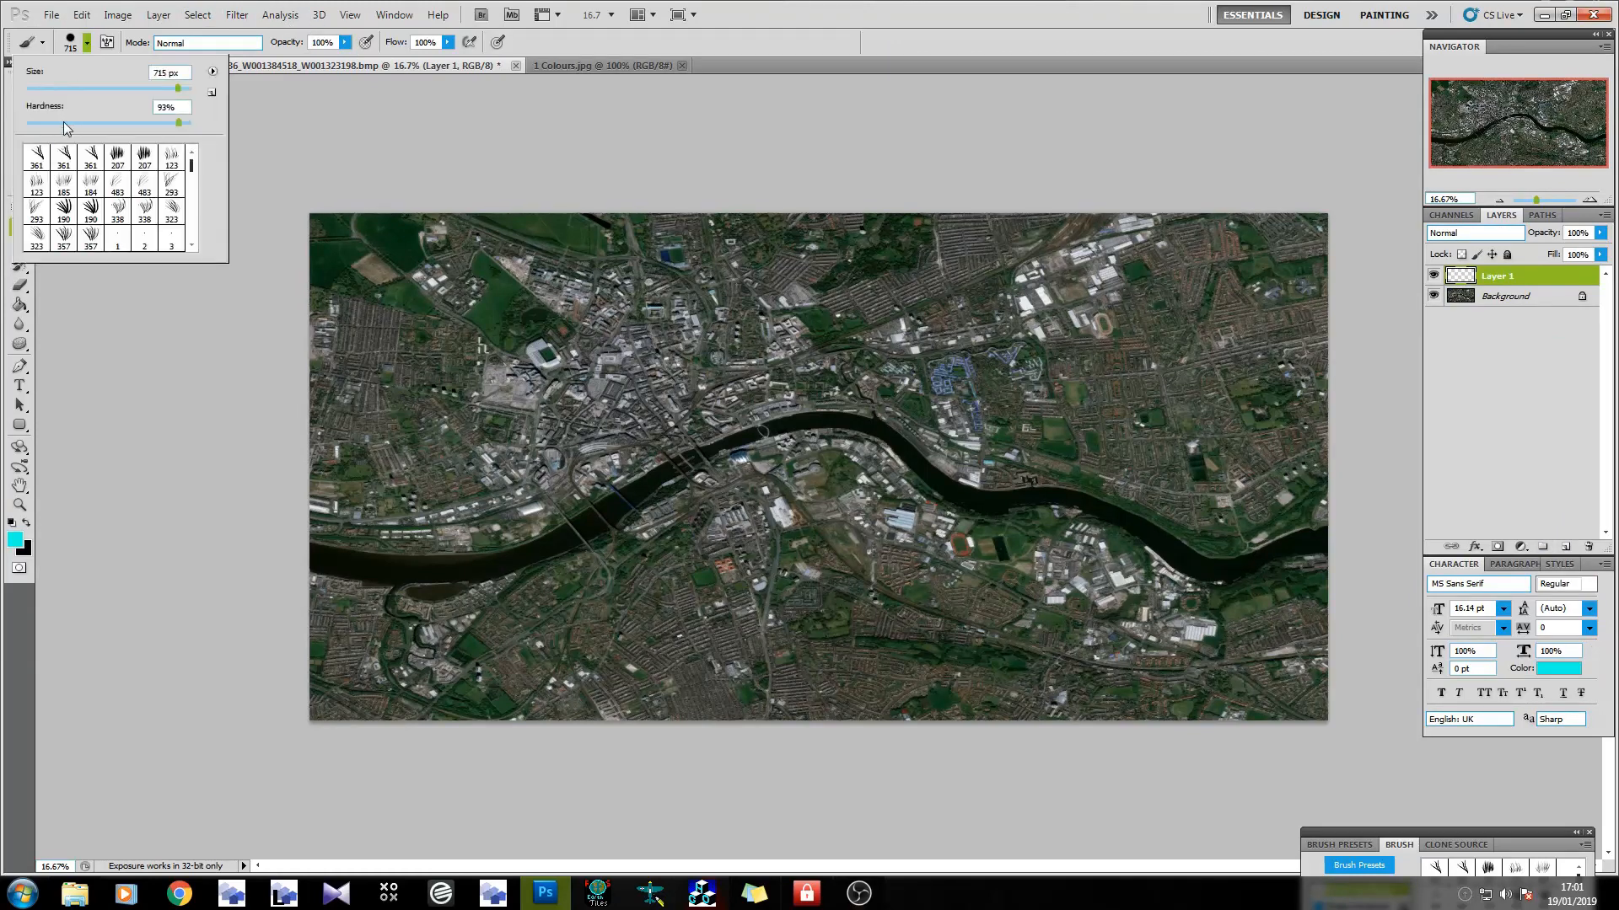
left_click_drag(64, 123, 26, 123)
left_click(797, 42)
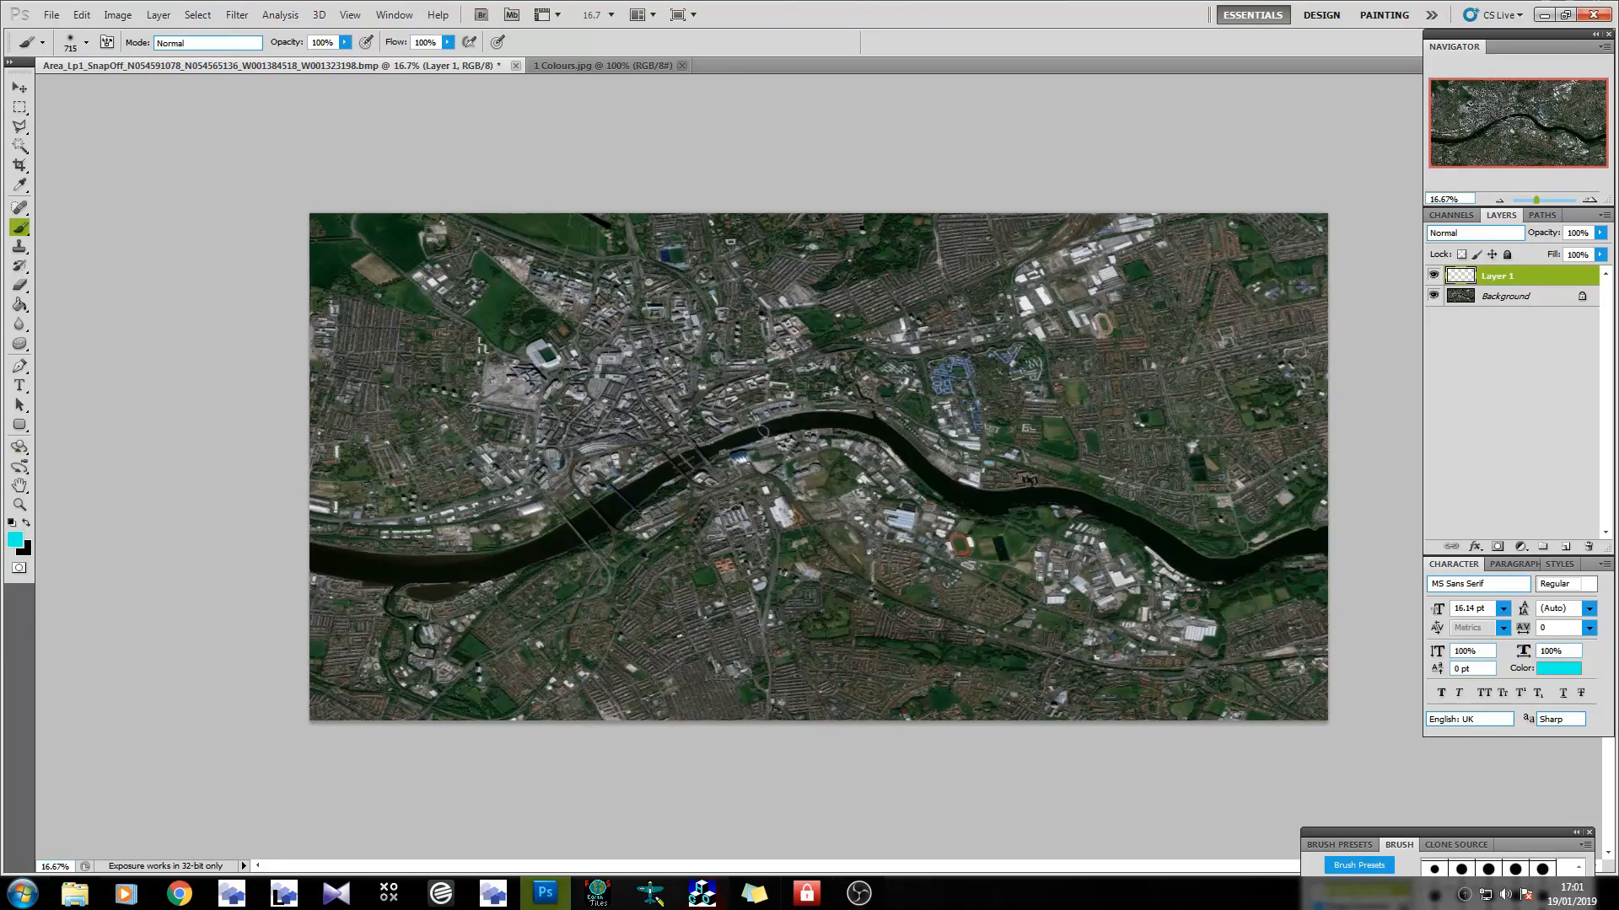
Paint a soft cyan transition border around all four edges of the satellite image, undoing the stray stroke across the middle.
mouse_move(447, 745)
left_mouse_down()
mouse_move(409, 725)
mouse_move(335, 736)
mouse_move(295, 701)
mouse_move(316, 724)
mouse_move(262, 714)
mouse_move(249, 691)
mouse_move(268, 679)
mouse_move(292, 519)
mouse_move(262, 476)
mouse_move(281, 363)
mouse_move(264, 273)
mouse_move(271, 230)
mouse_move(306, 231)
mouse_move(299, 188)
mouse_move(218, 454)
left_mouse_up()
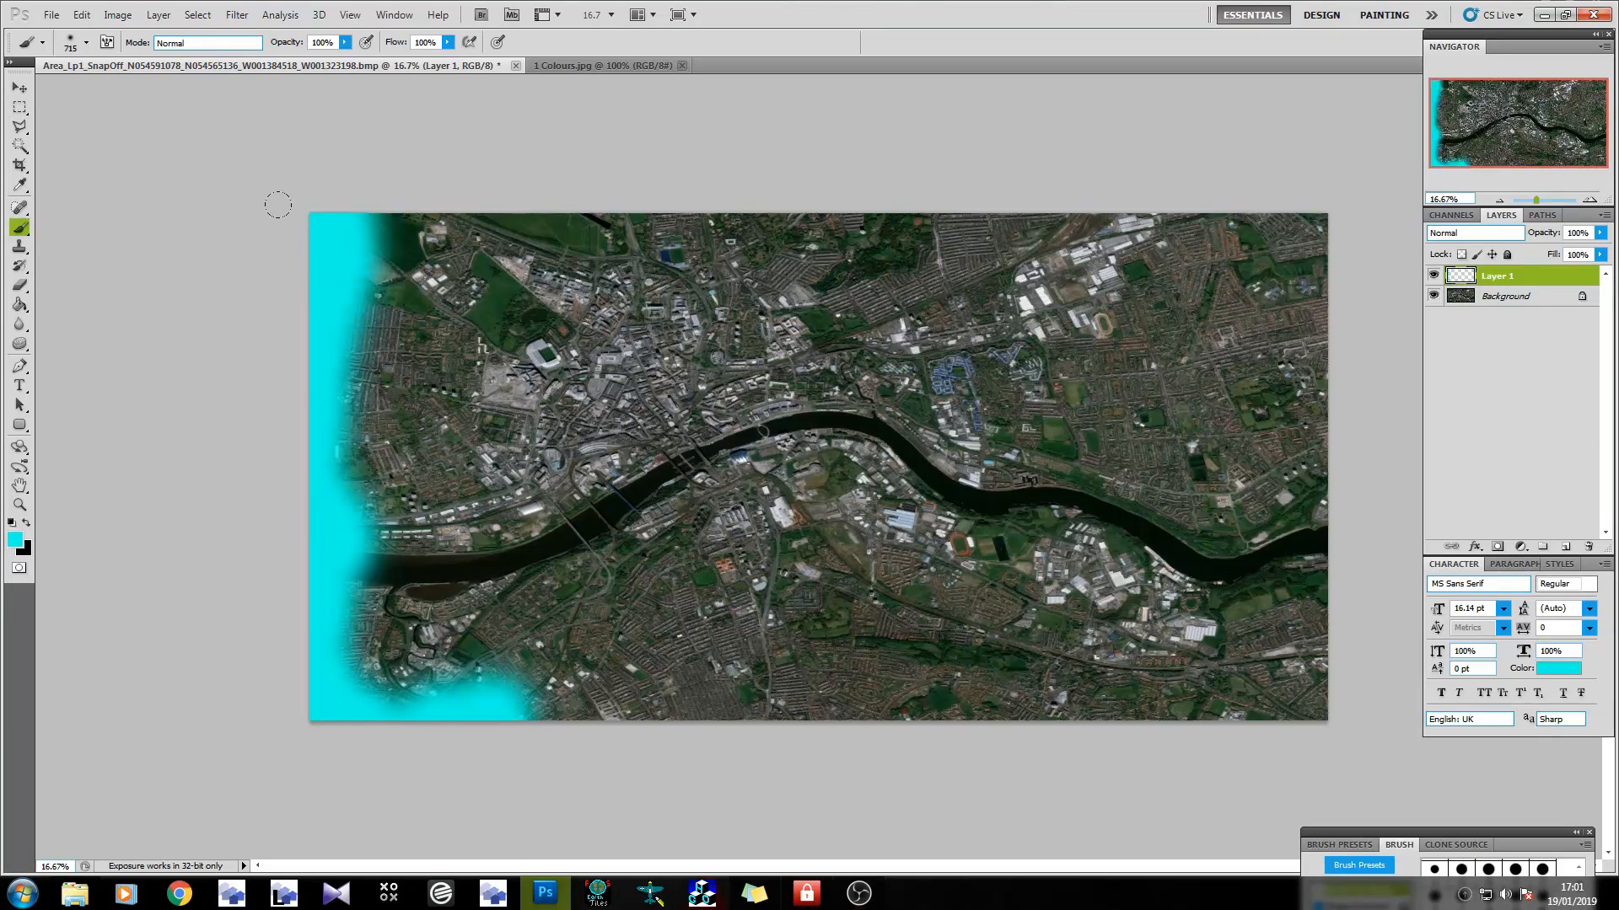
mouse_move(279, 205)
left_mouse_down()
mouse_move(383, 155)
mouse_move(327, 200)
mouse_move(598, 137)
mouse_move(338, 205)
mouse_move(450, 154)
mouse_move(432, 226)
mouse_move(366, 171)
mouse_move(361, 217)
mouse_move(414, 138)
mouse_move(463, 181)
mouse_move(487, 143)
mouse_move(453, 178)
mouse_move(510, 188)
mouse_move(797, 178)
left_mouse_up()
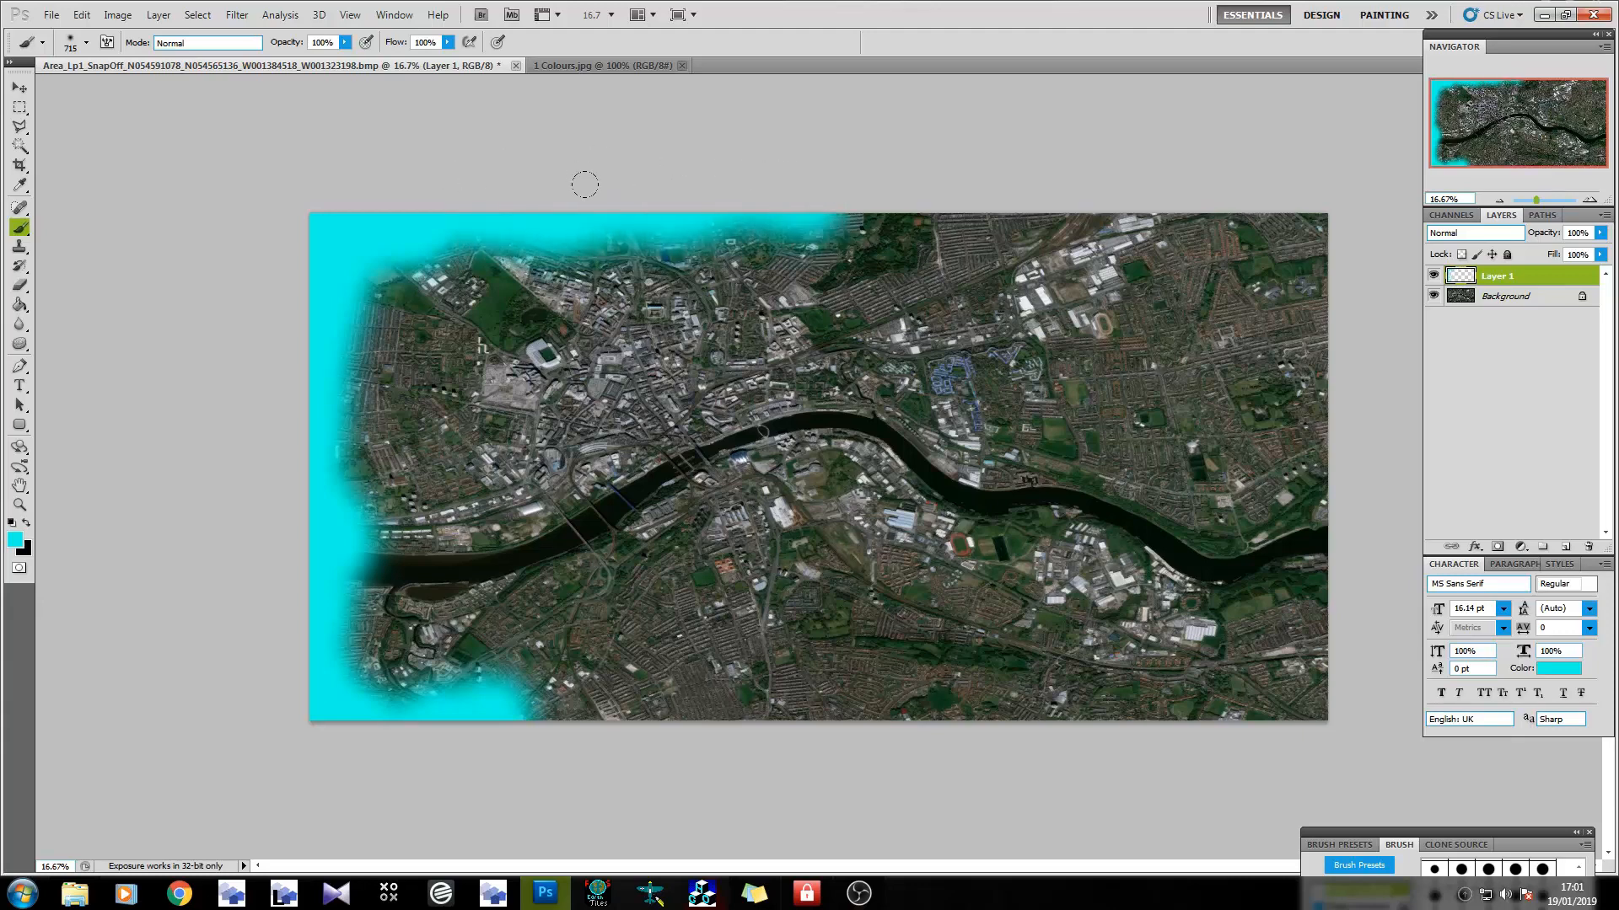
mouse_move(585, 184)
left_mouse_down()
mouse_move(824, 217)
mouse_move(826, 188)
mouse_move(837, 216)
mouse_move(944, 186)
mouse_move(999, 207)
mouse_move(1183, 181)
mouse_move(1279, 214)
mouse_move(1050, 182)
mouse_move(1297, 213)
mouse_move(1313, 236)
mouse_move(1289, 242)
mouse_move(1193, 190)
mouse_move(1321, 256)
mouse_move(1291, 250)
mouse_move(1257, 300)
mouse_move(1278, 264)
mouse_move(1293, 319)
mouse_move(1267, 377)
mouse_move(1284, 470)
mouse_move(1273, 509)
mouse_move(1292, 541)
mouse_move(1276, 600)
mouse_move(1317, 652)
mouse_move(1266, 695)
mouse_move(1320, 678)
mouse_move(1250, 634)
left_mouse_up()
left_click(605, 438, "shift")
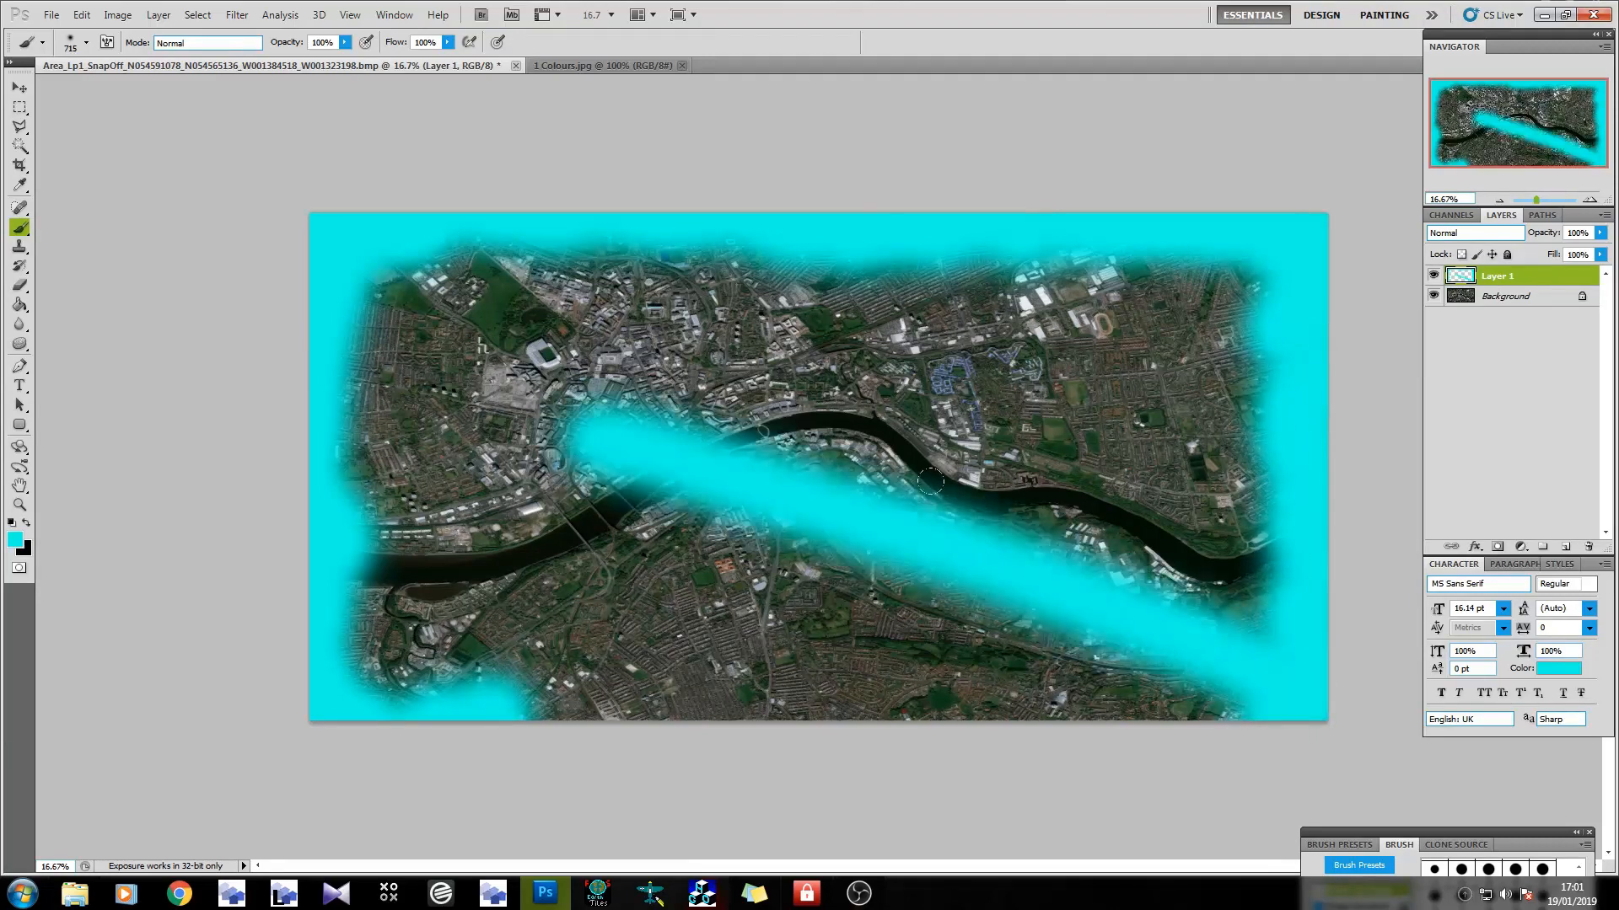
key("ctrl+z")
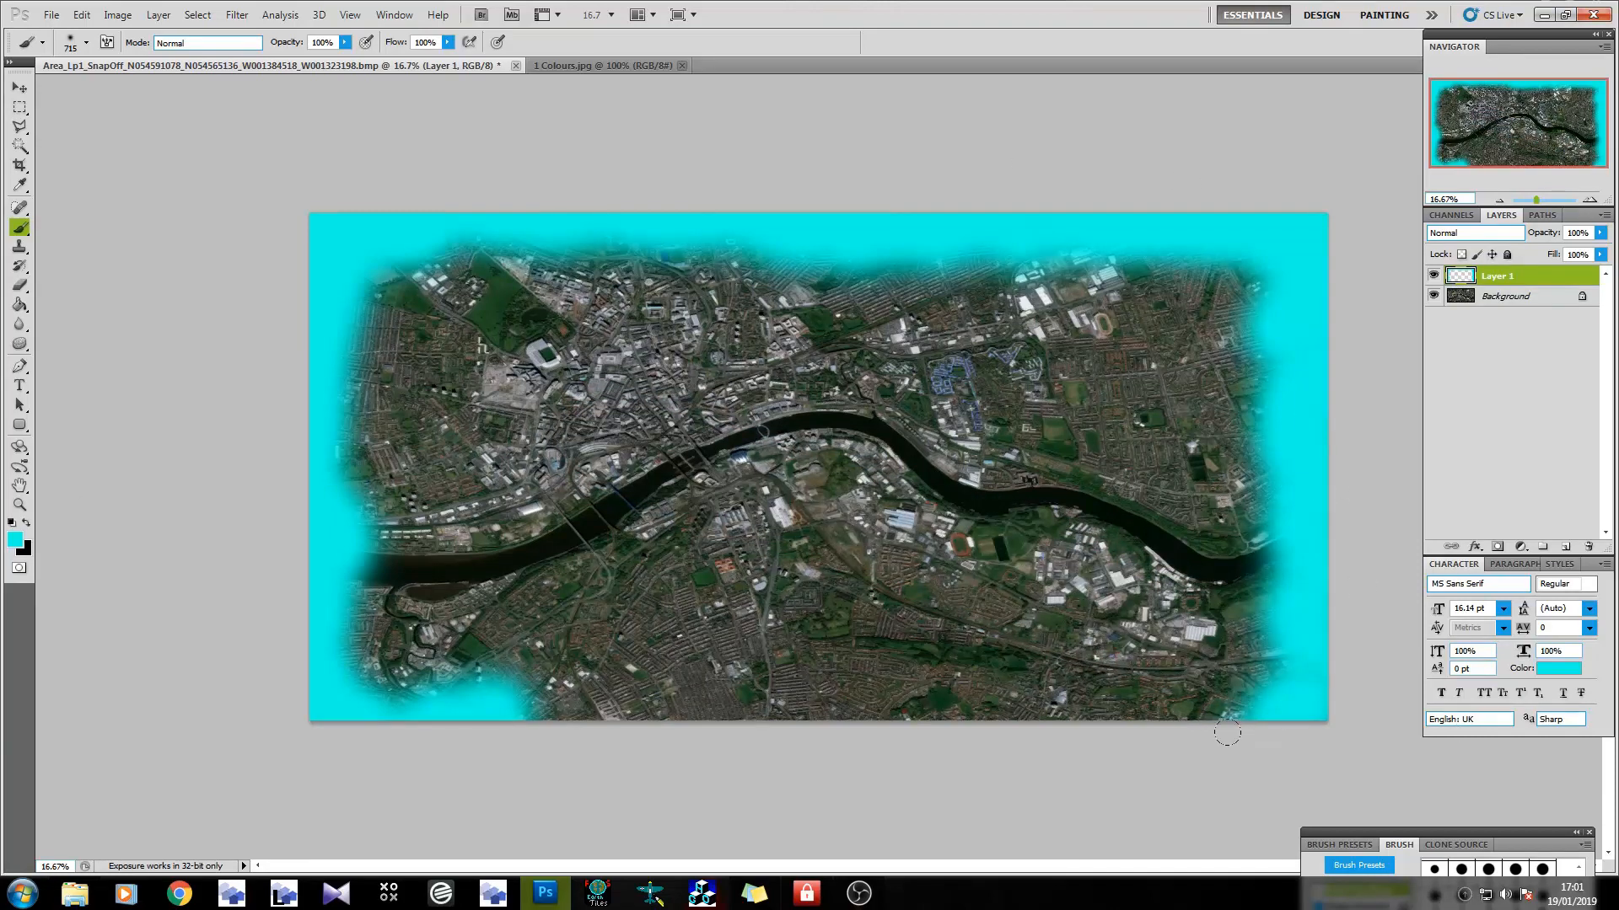
mouse_move(1227, 732)
left_mouse_down()
mouse_move(1144, 735)
mouse_move(1080, 697)
mouse_move(1022, 718)
mouse_move(864, 700)
mouse_move(822, 722)
mouse_move(847, 701)
mouse_move(730, 710)
mouse_move(493, 691)
mouse_move(679, 701)
left_mouse_up()
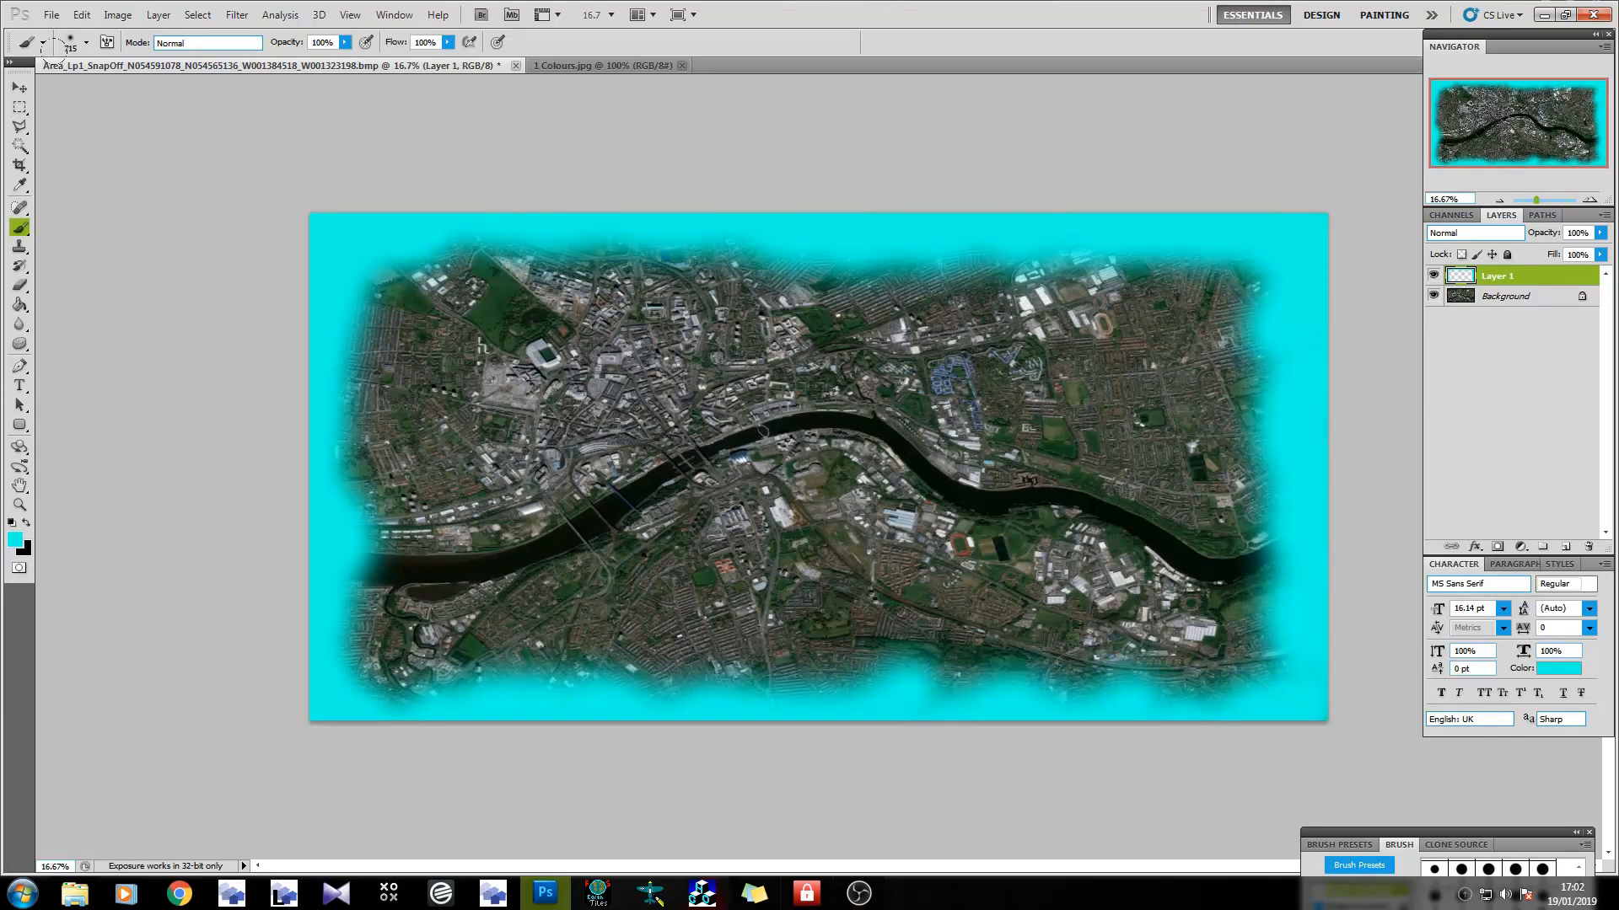
Set the brush size to 319 px and add a new layer between the background and the cyan border layer.
left_click(85, 42)
left_click(157, 88)
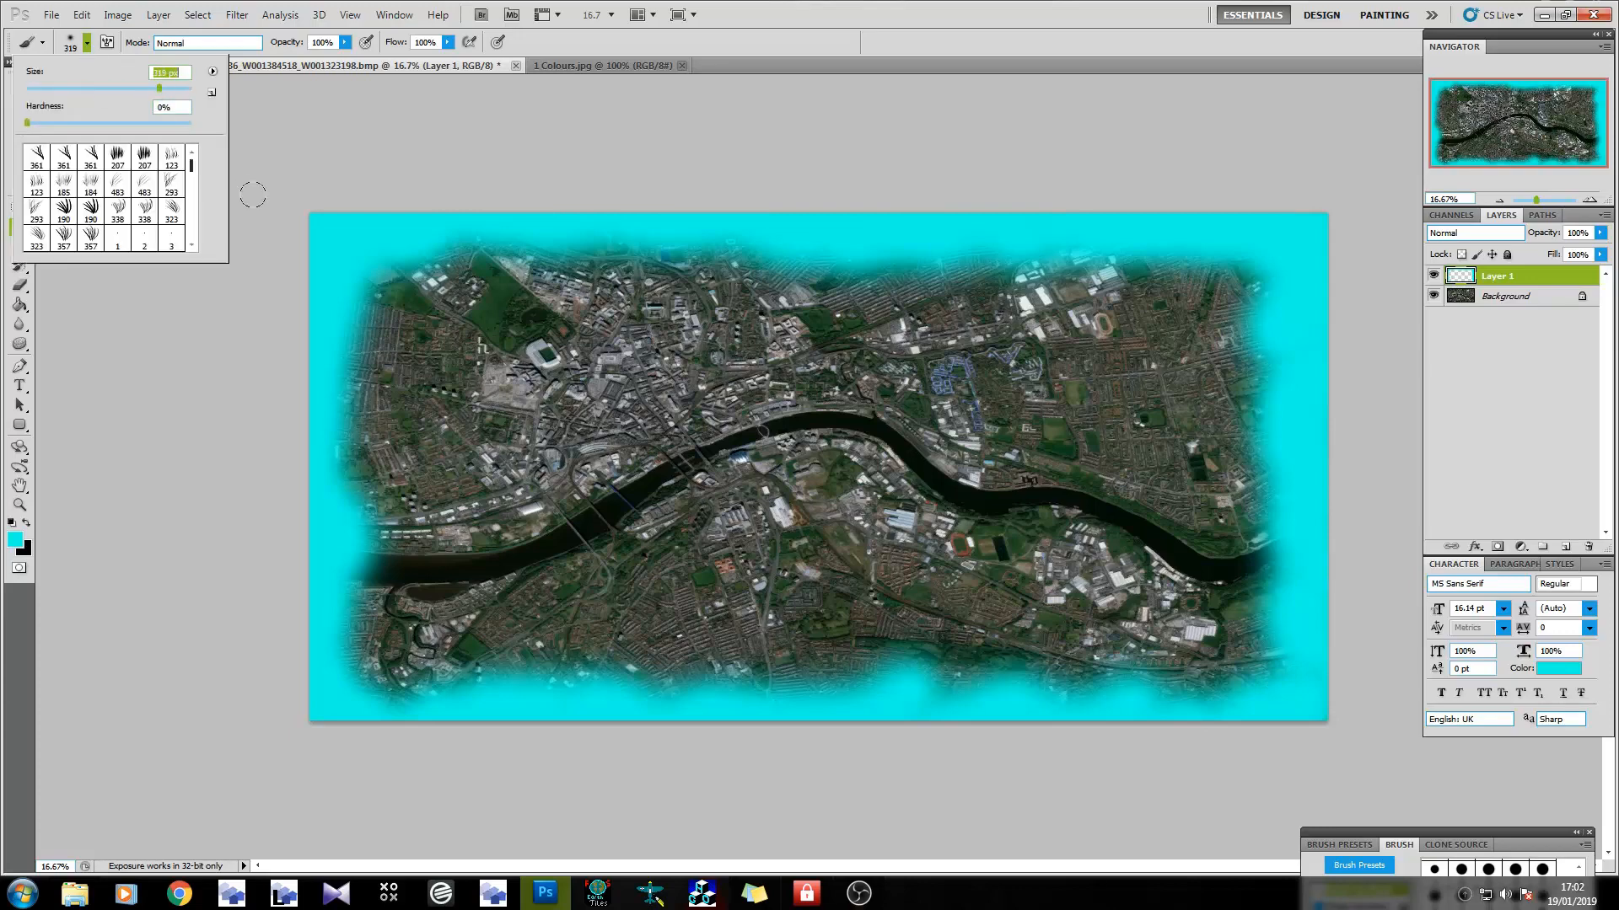
left_click(264, 209)
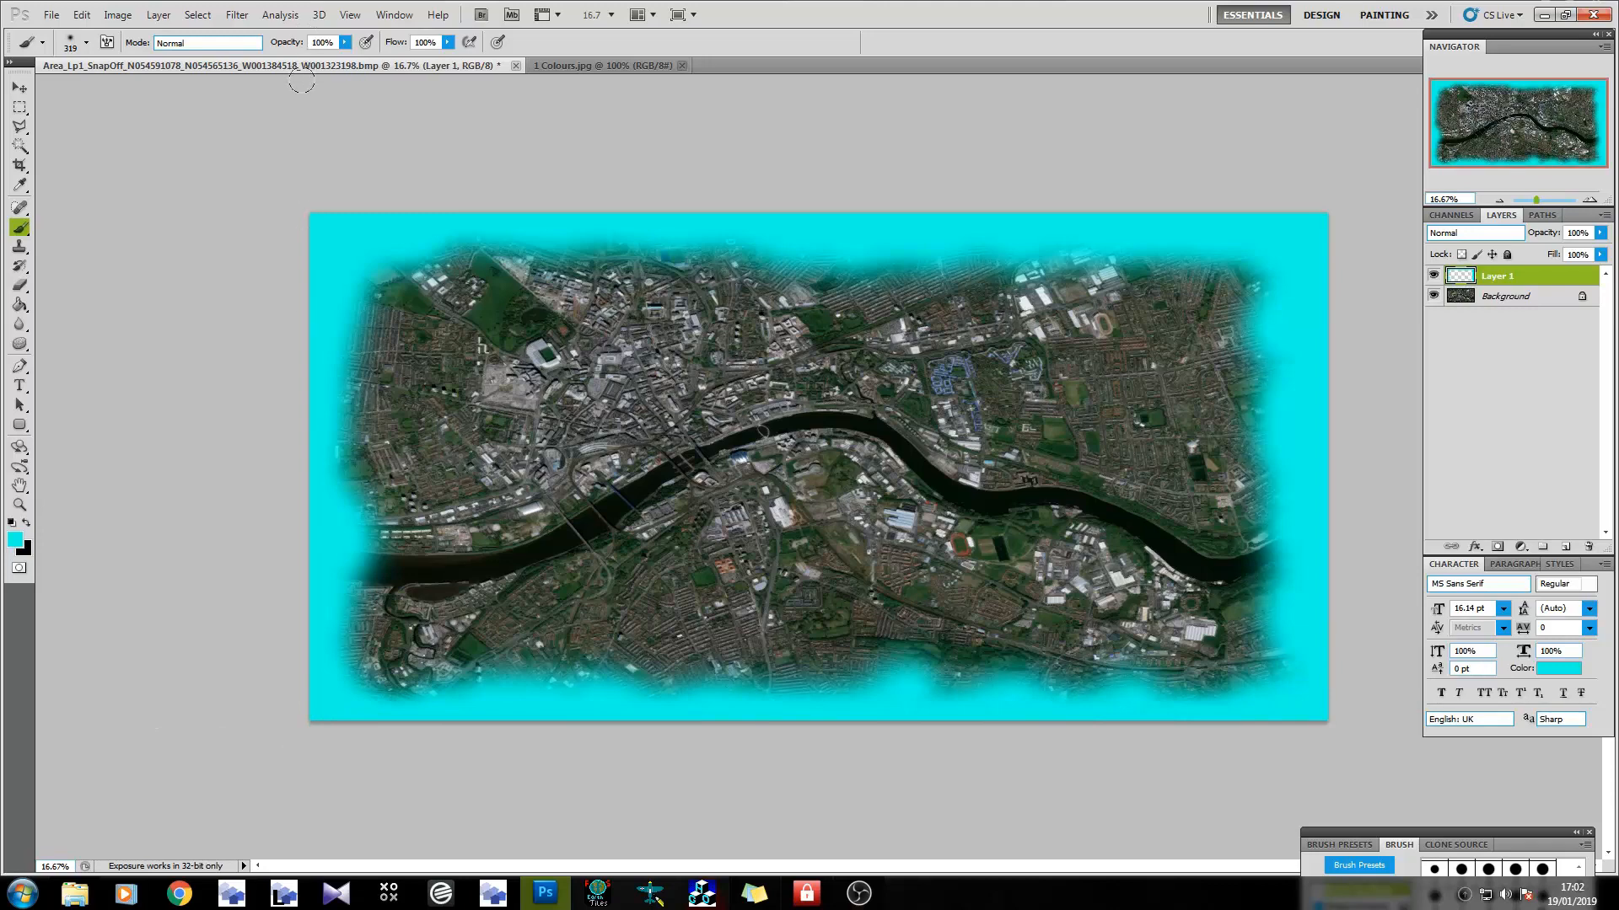
left_click(1555, 301)
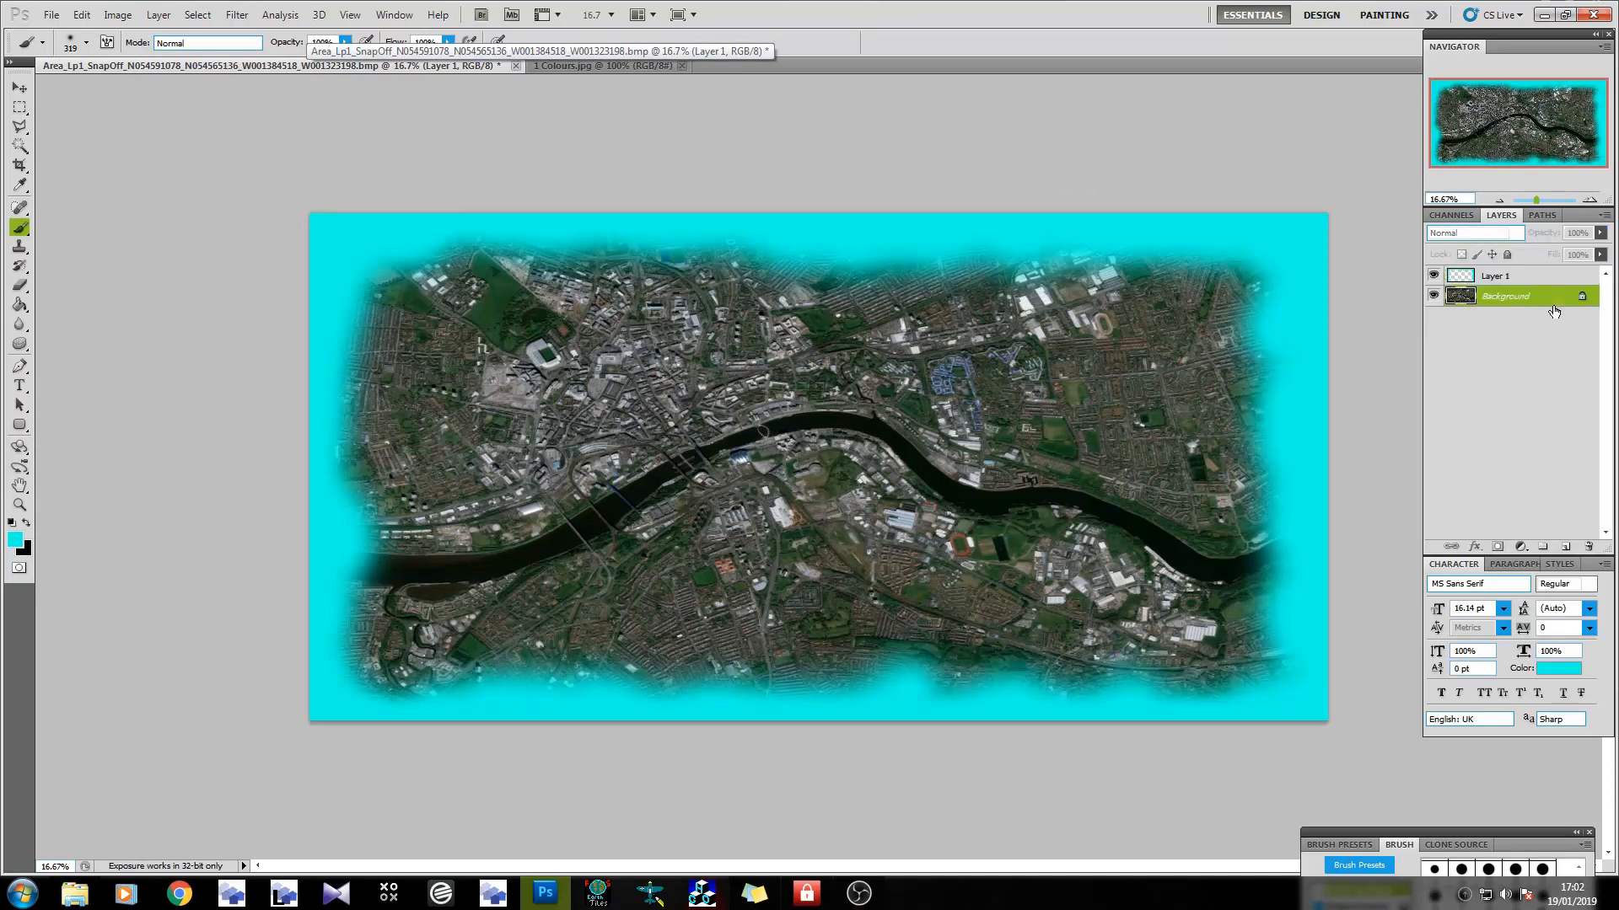
left_click(1562, 548)
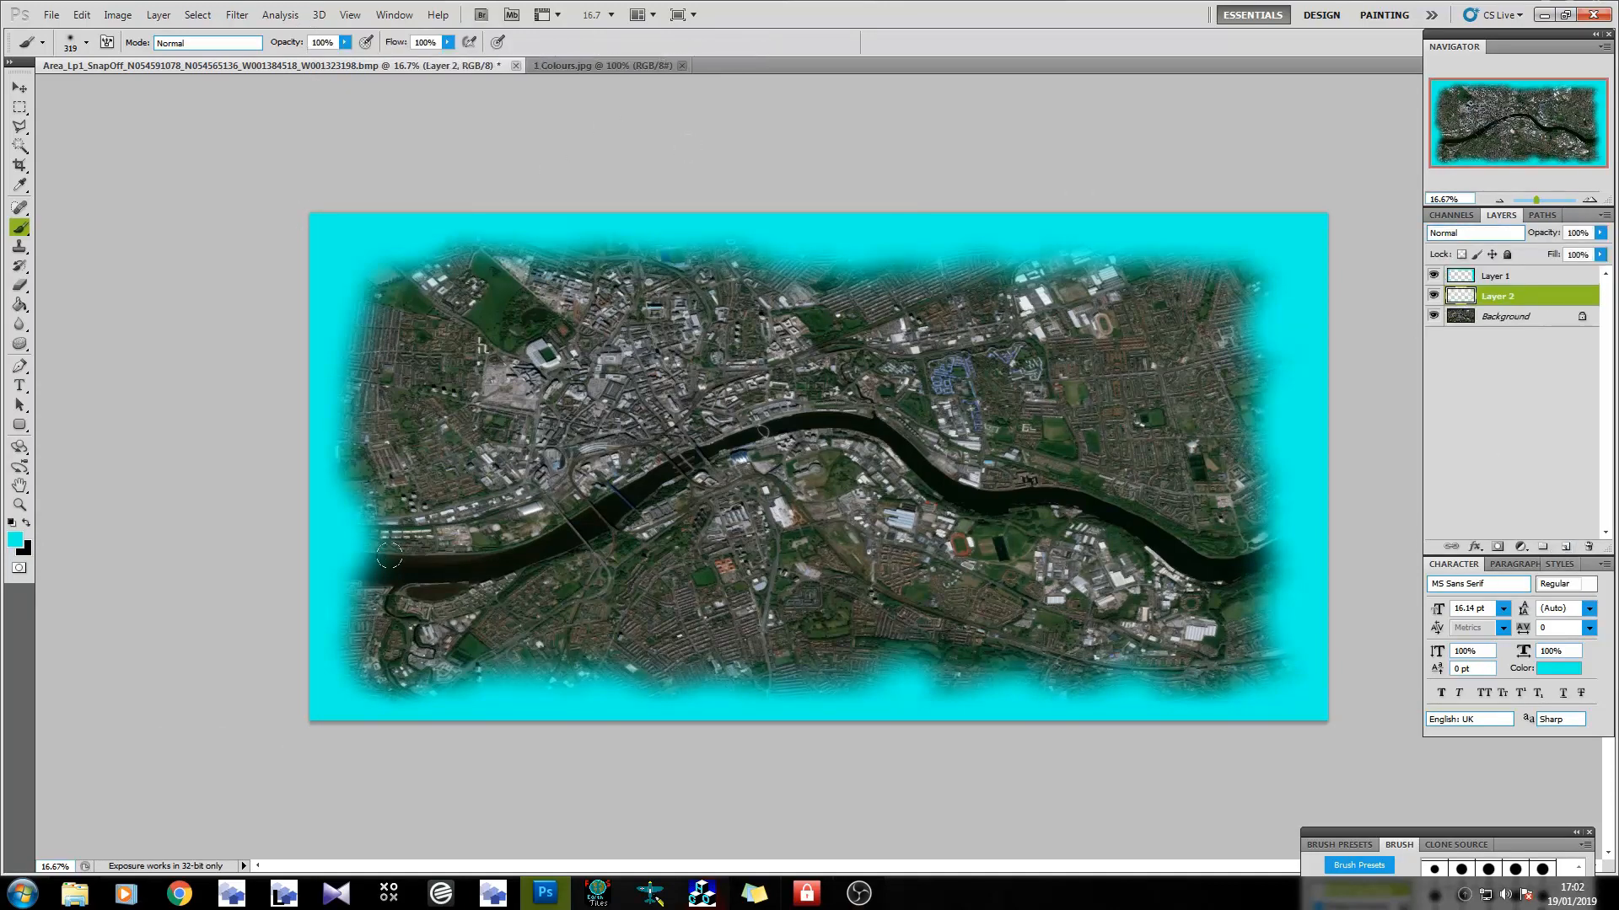
Sample the red photoreal water colour from 1 Colours.jpg and return to the river's western stretch in the satellite image.
left_click(600, 66)
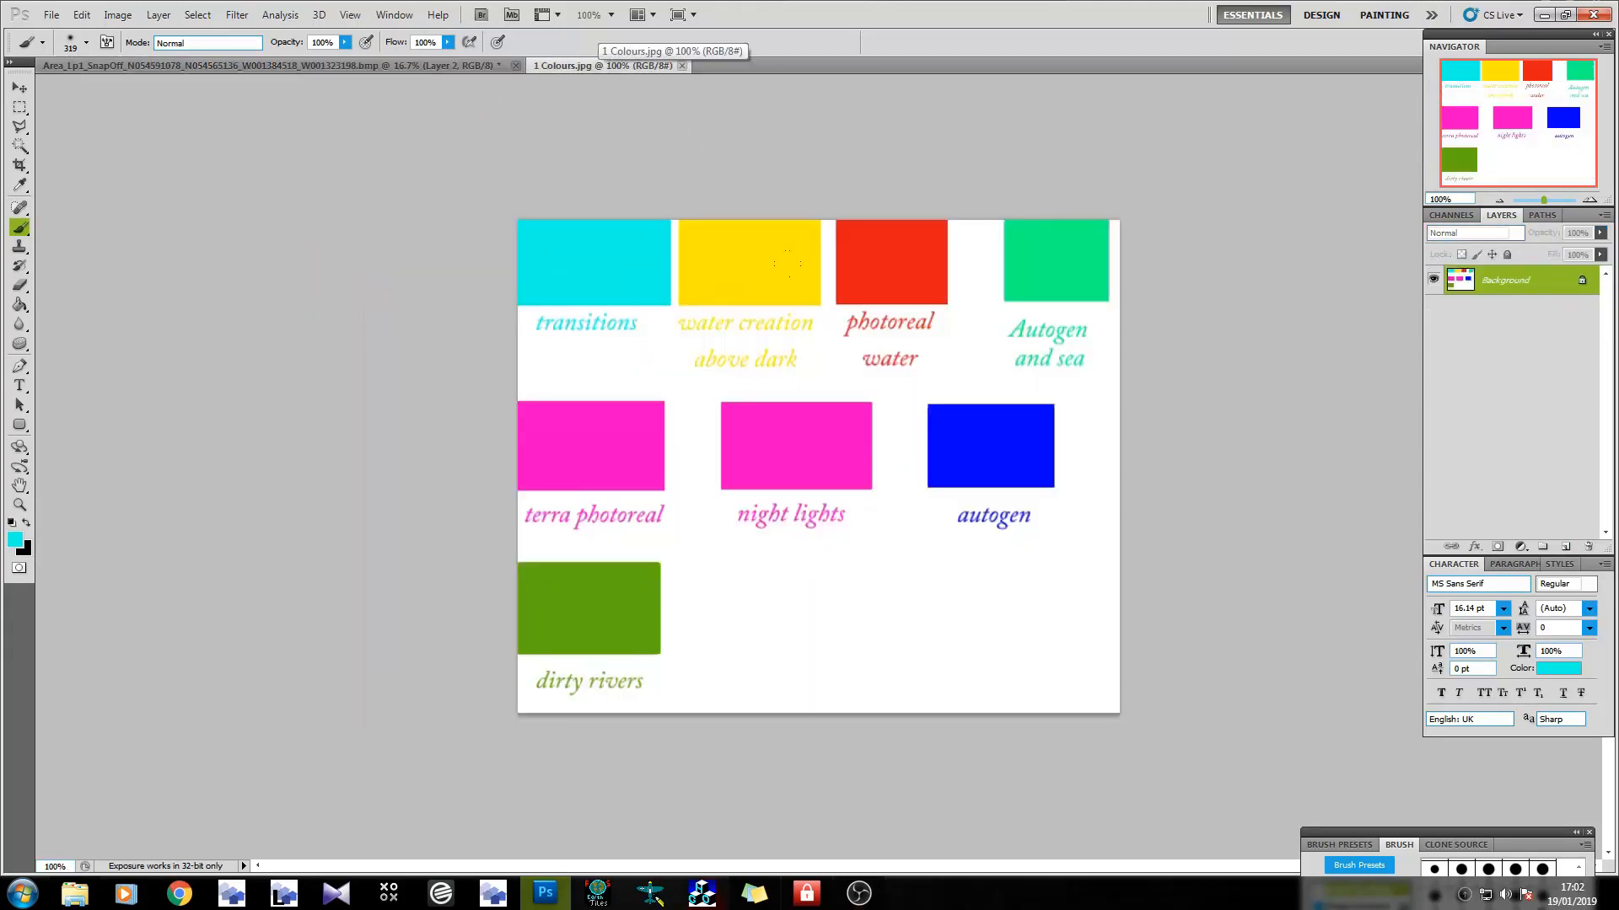
left_click(893, 261, "alt")
left_click(257, 65)
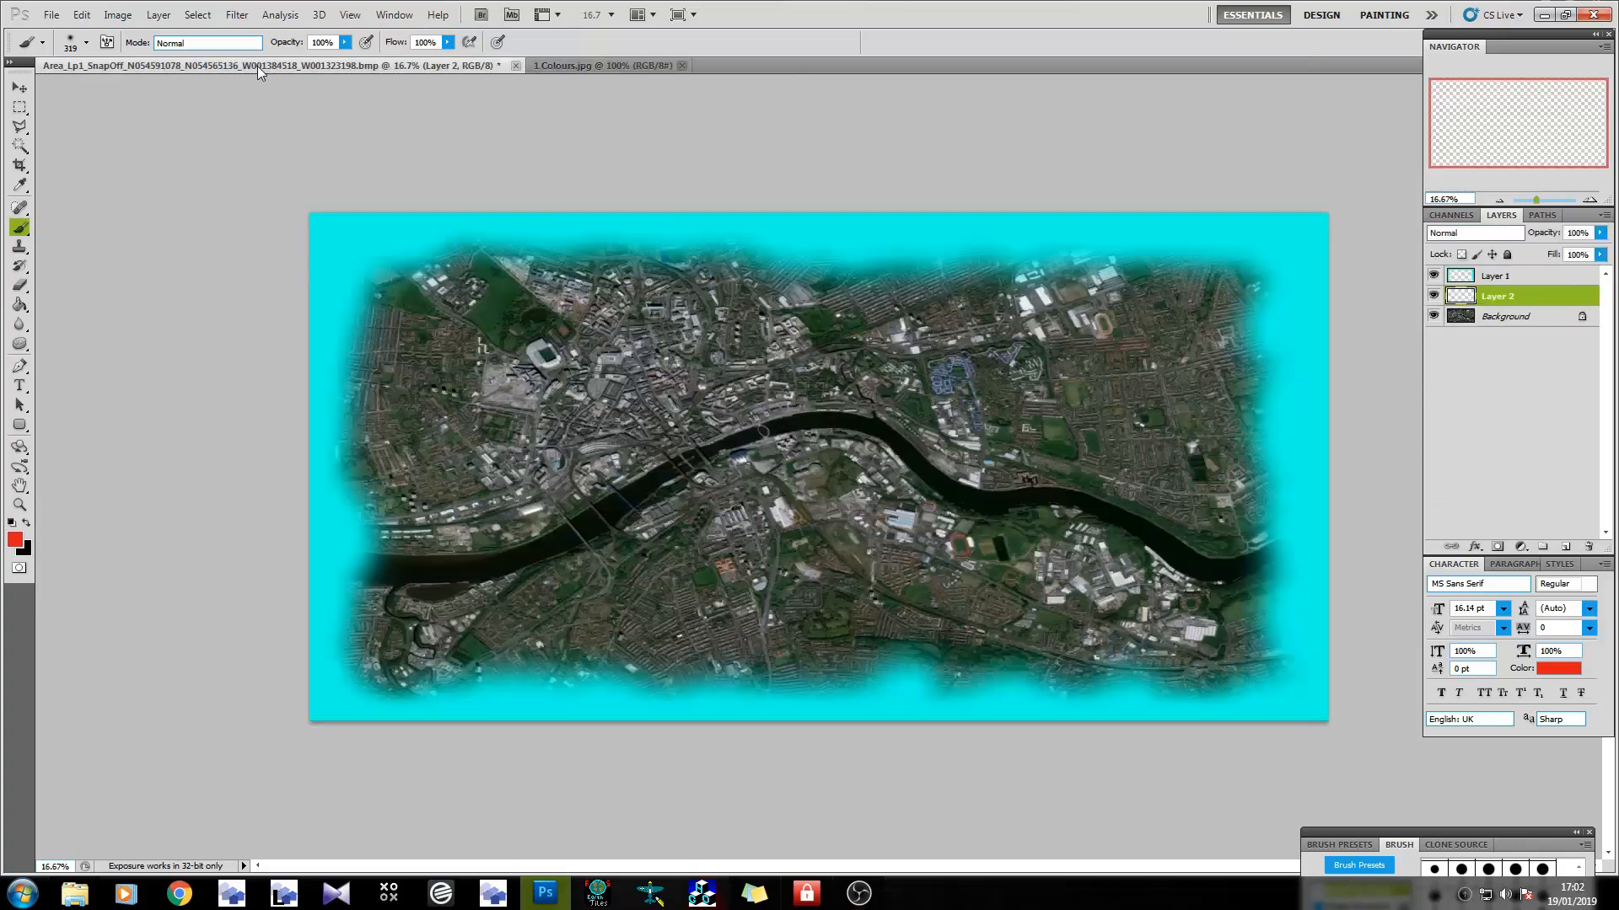
scroll(371, 624, "up", 6)
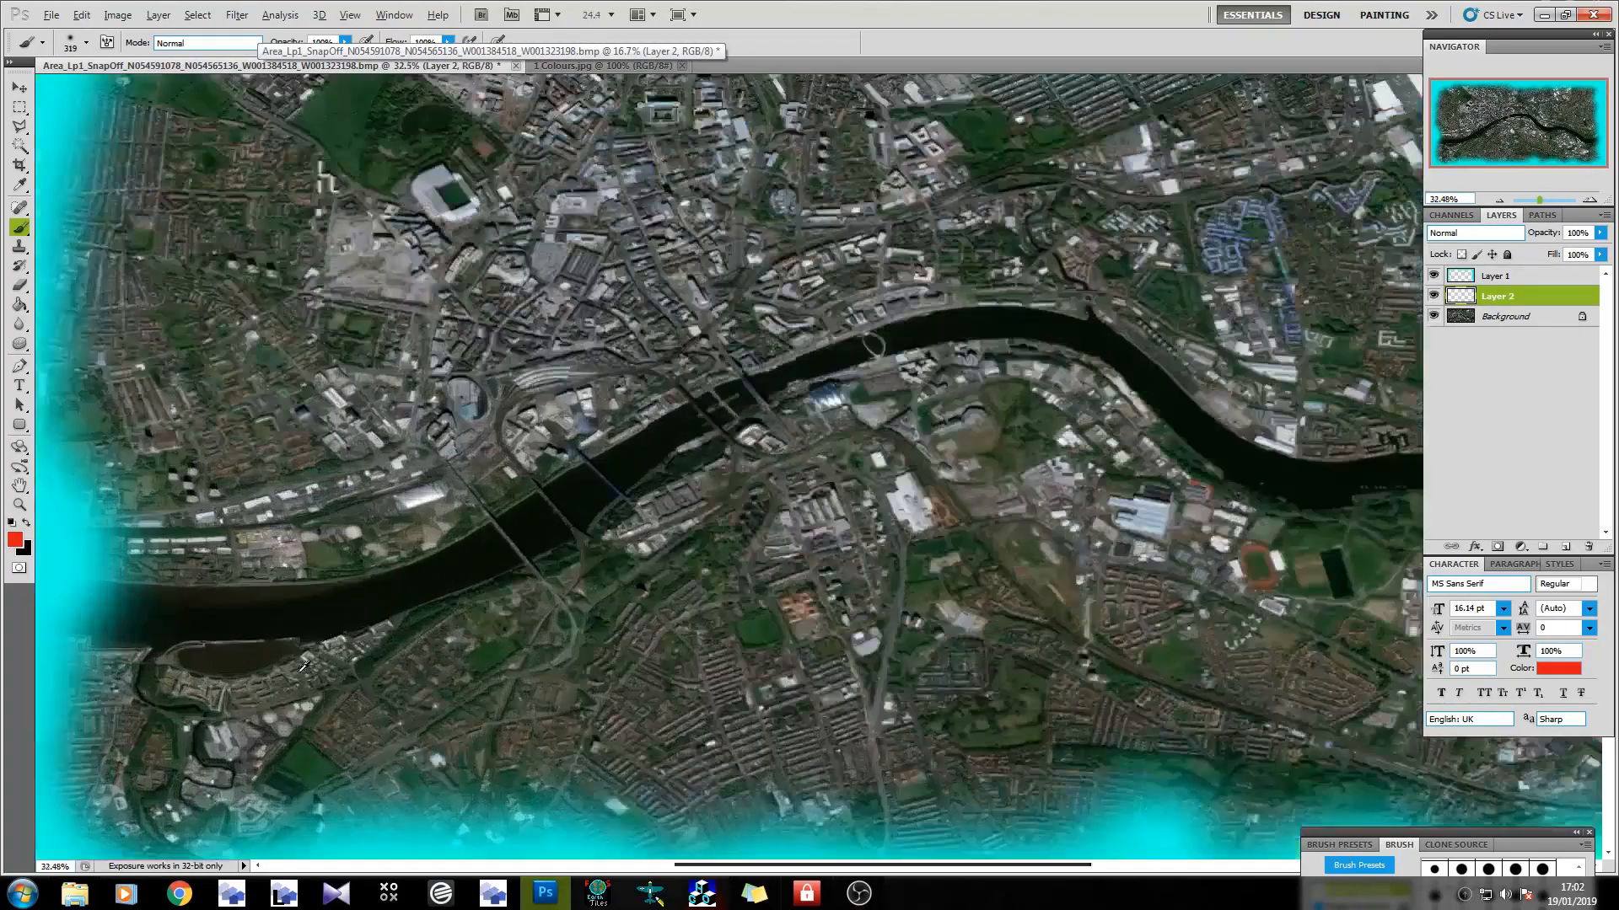
scroll(358, 642, "left", 10)
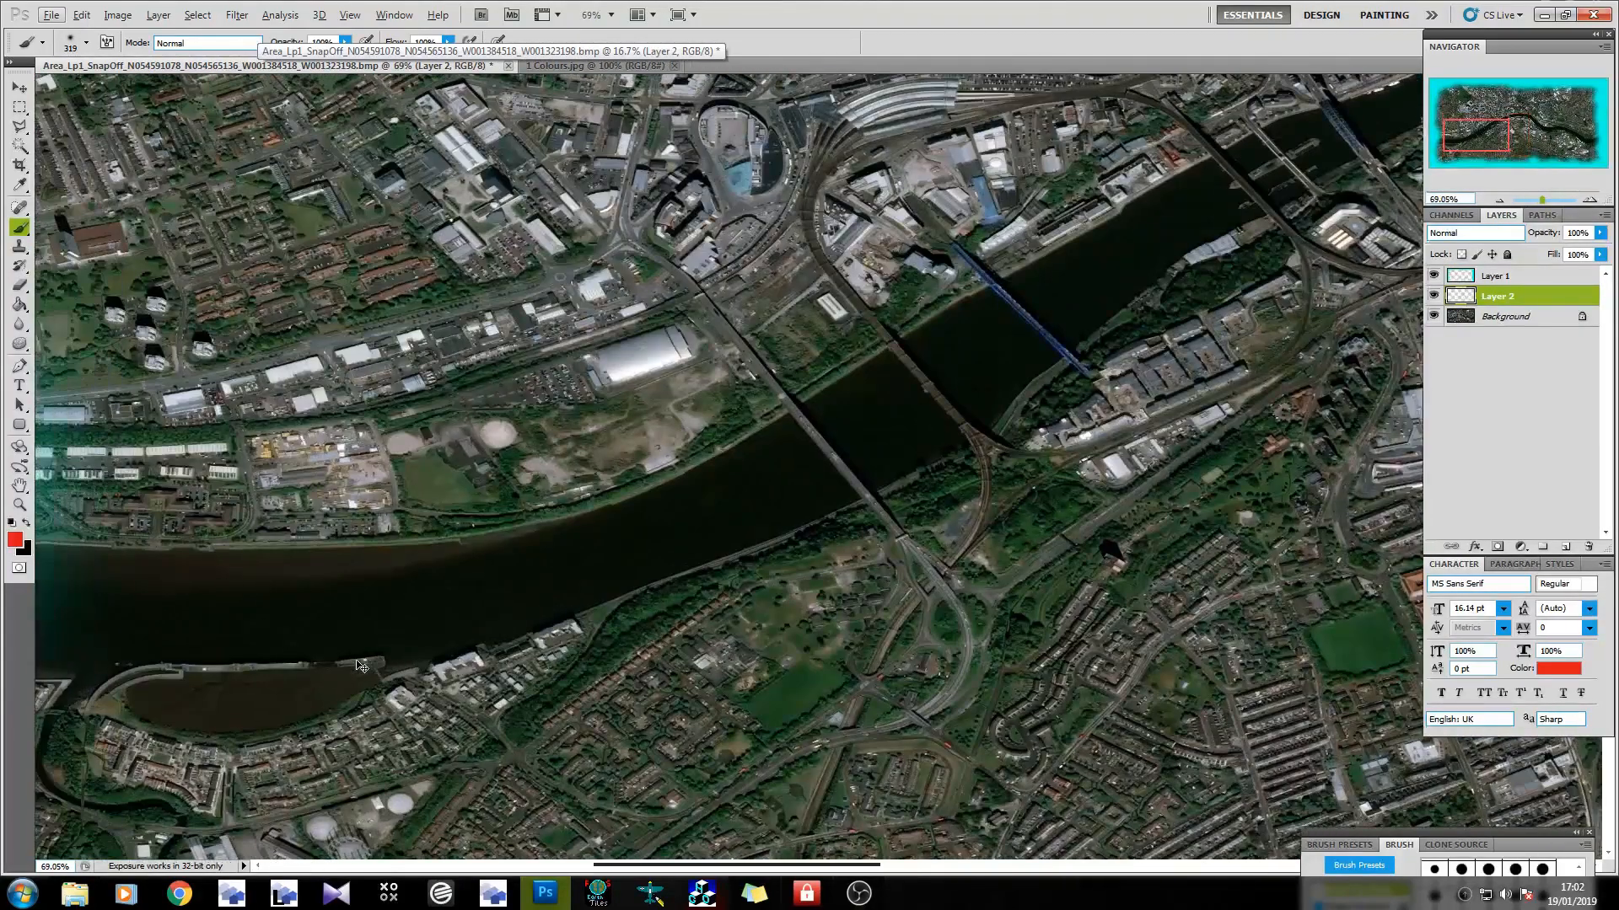
Select the river's western stretch up to the first road bridge on the Background layer using the Magic Wand with tolerance 19.
scroll(361, 647, "left", 3)
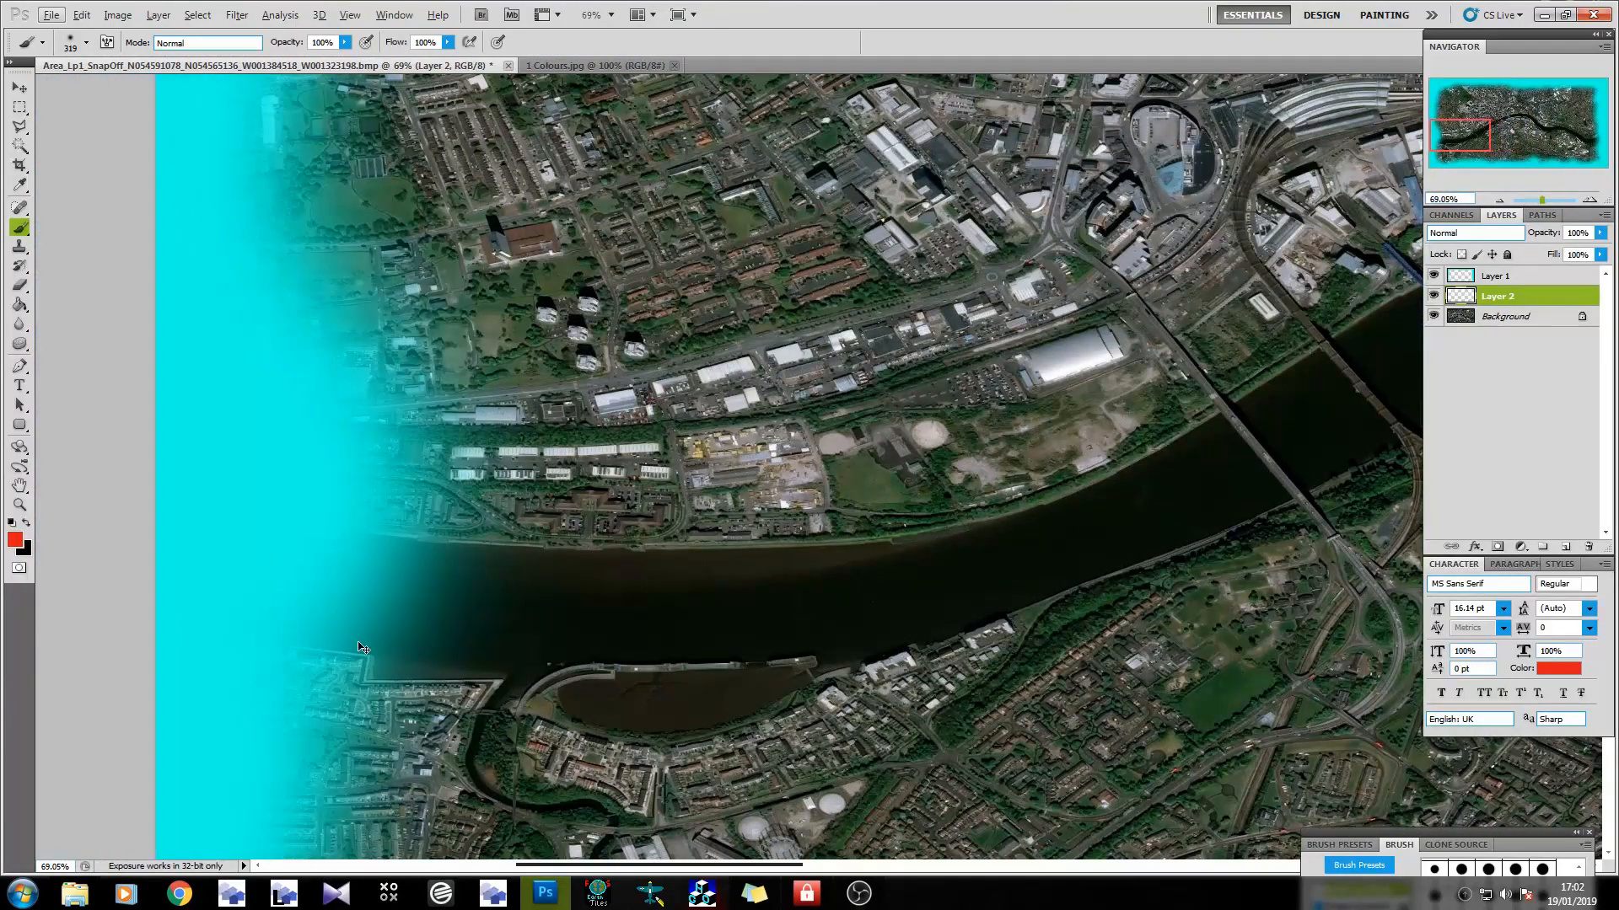
left_click(19, 145)
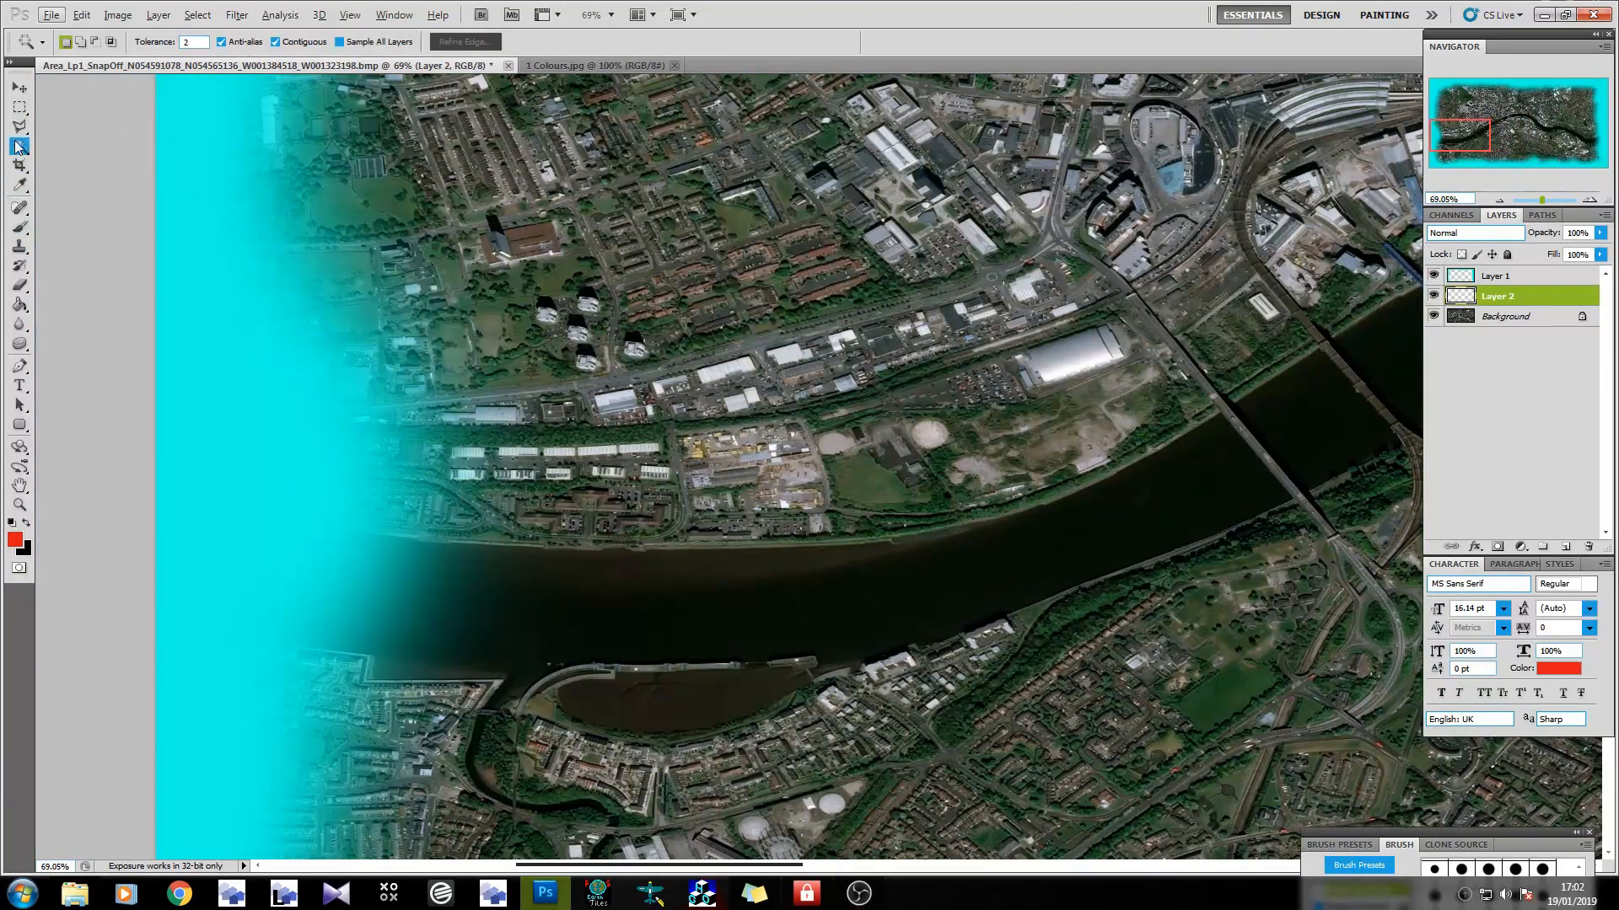
left_click(1526, 317)
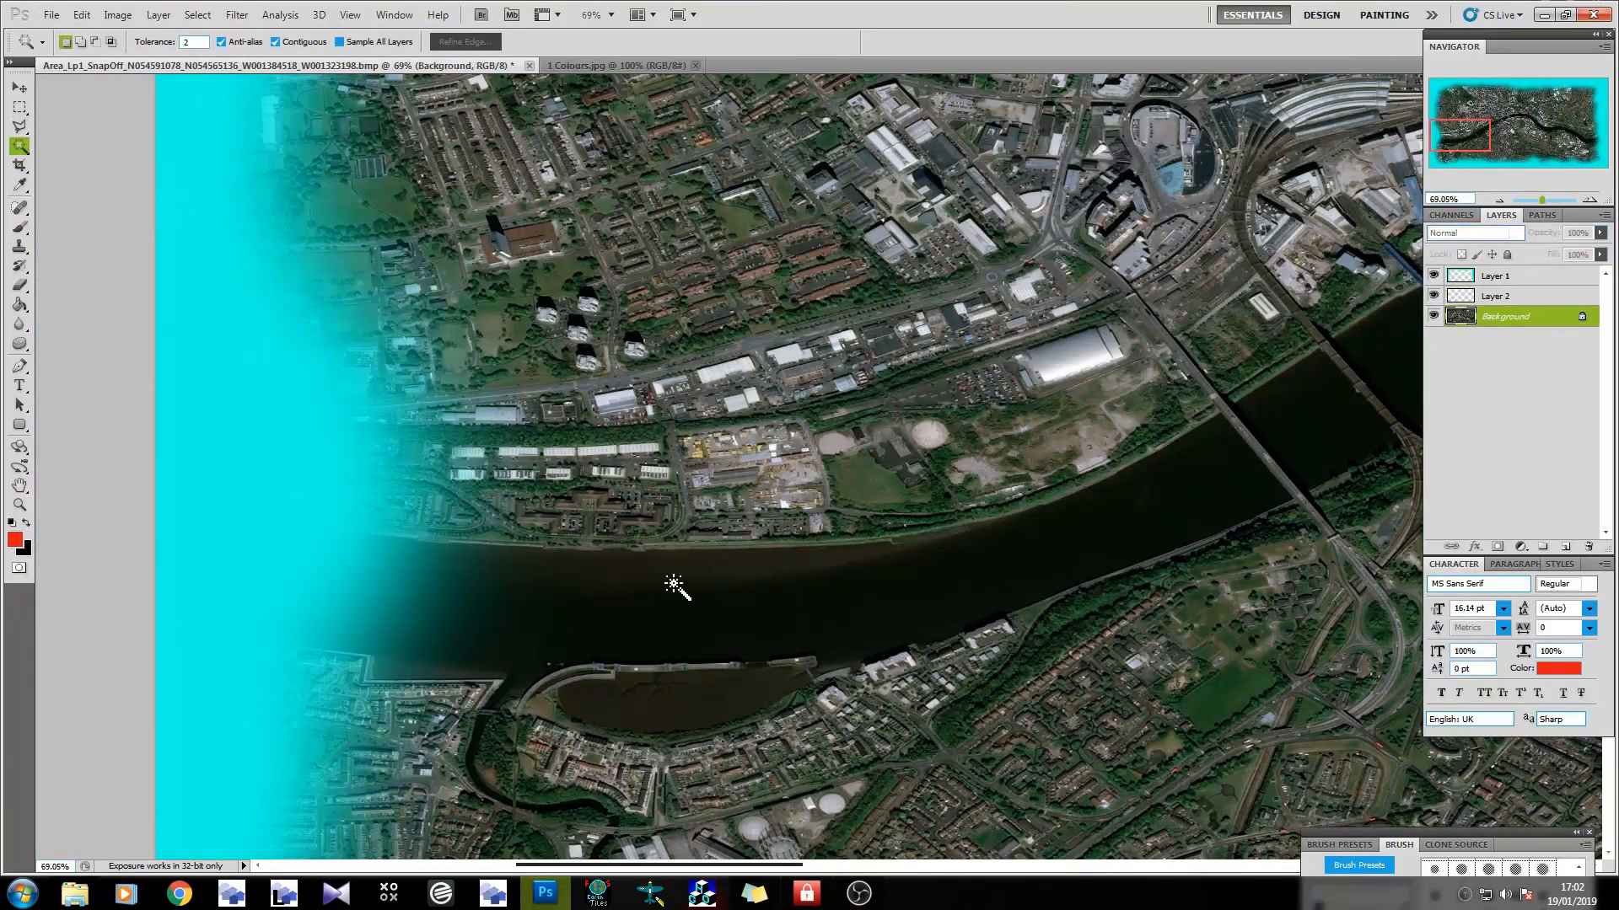
left_click(623, 607)
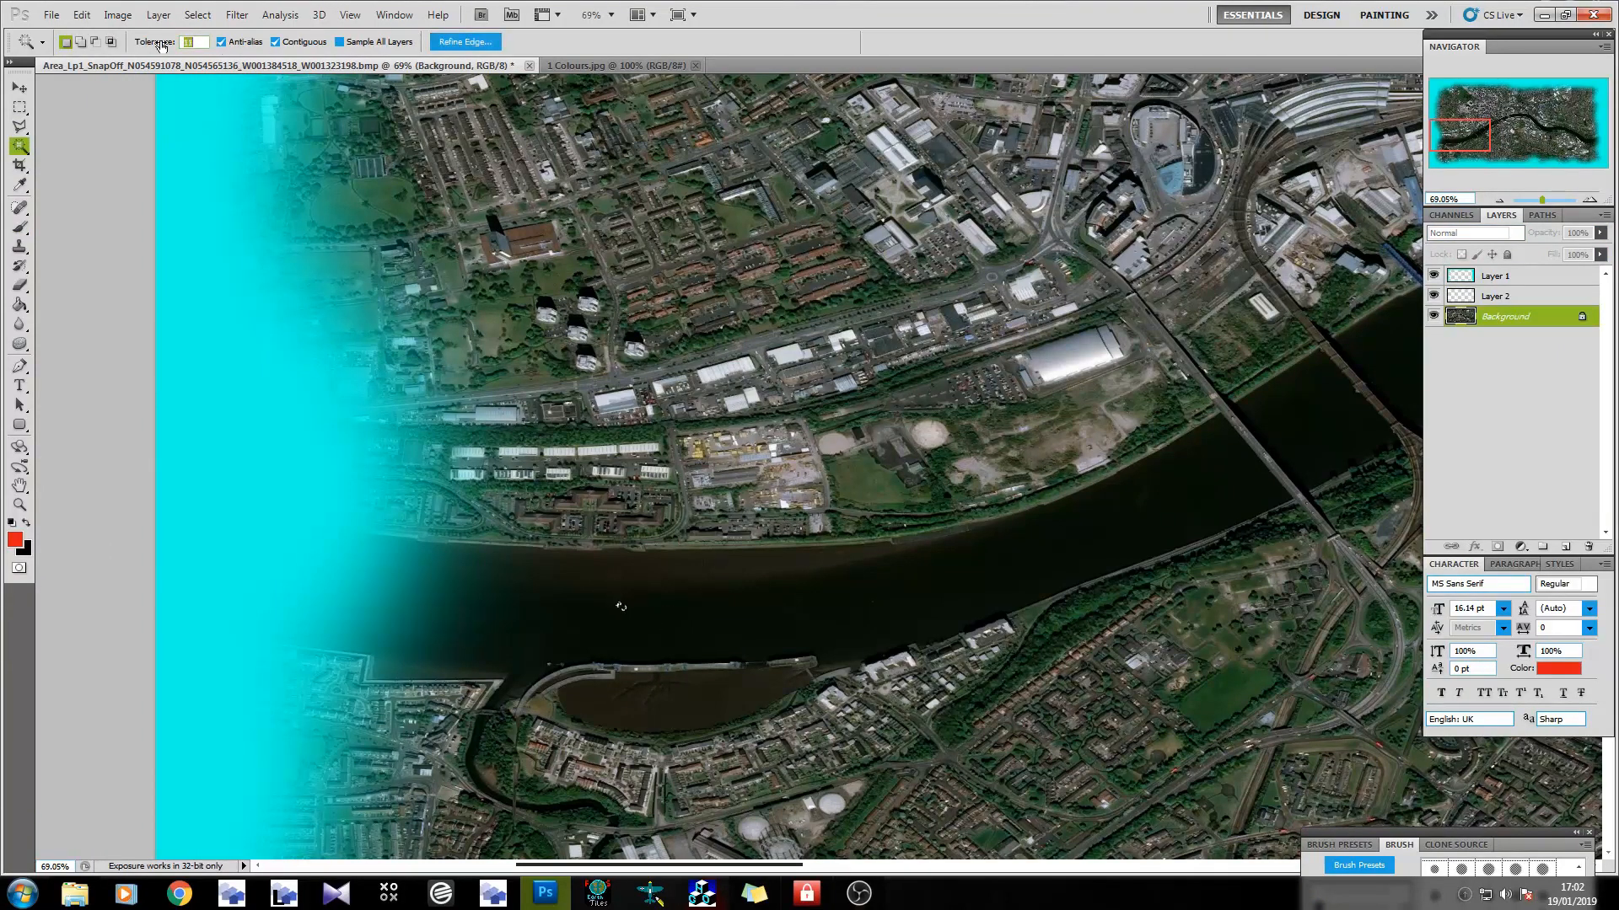
left_click(513, 655, "shift")
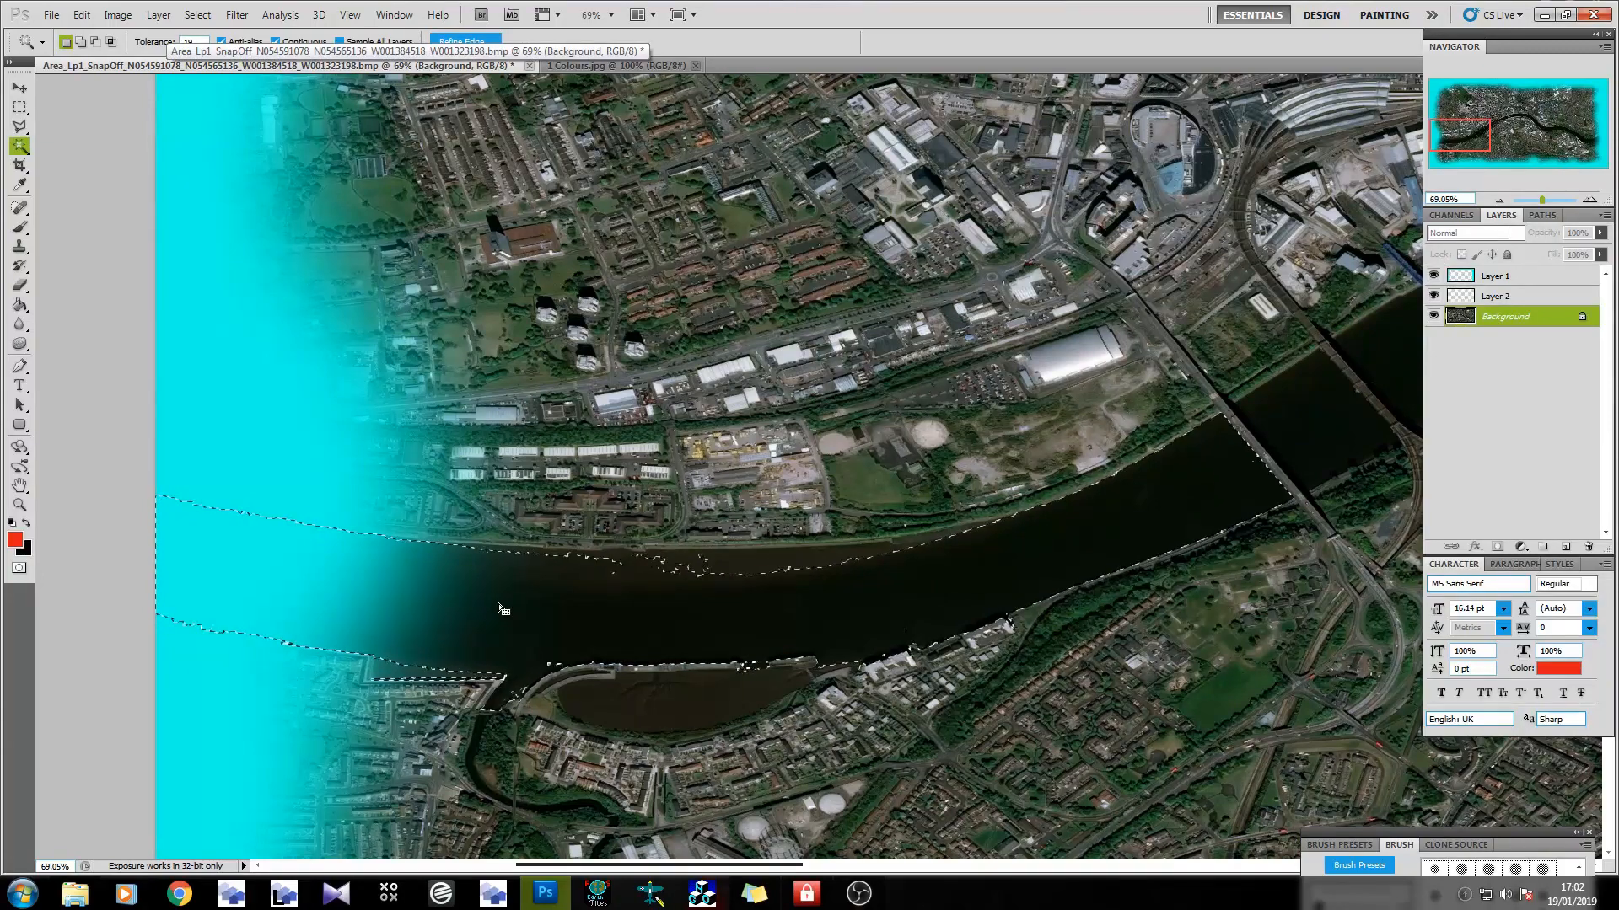
left_click(724, 589, "shift")
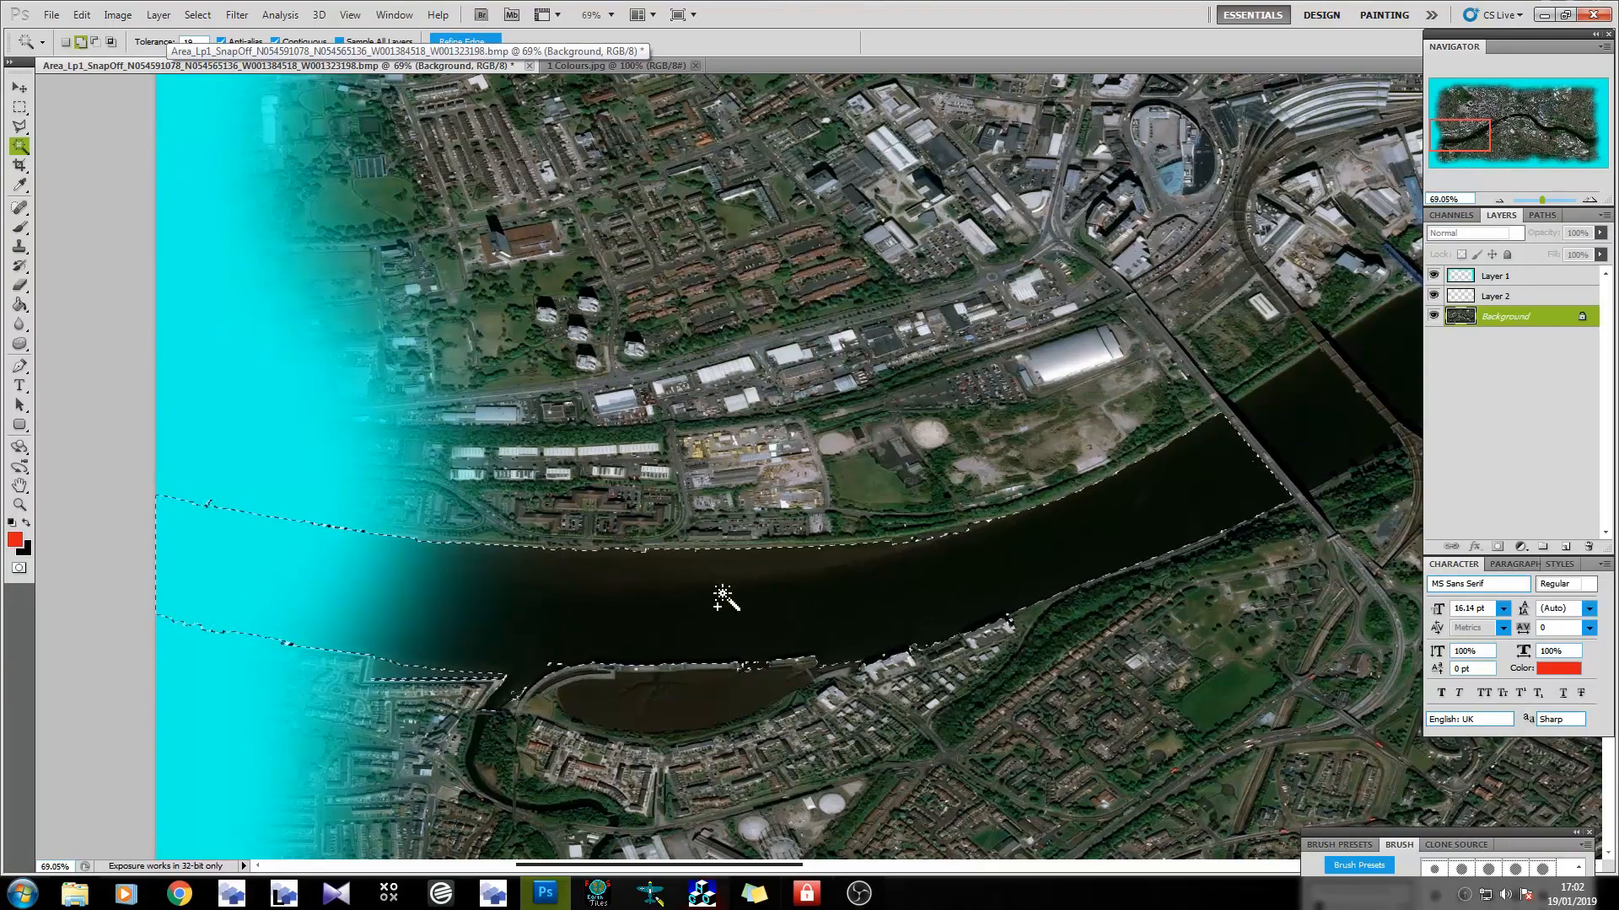
Add the creek mouth and the brown tidal basin behind the jetty on the south bank to the river selection.
scroll(299, 622, "down", 1)
scroll(501, 685, "up", 8)
scroll(334, 551, "down", 3)
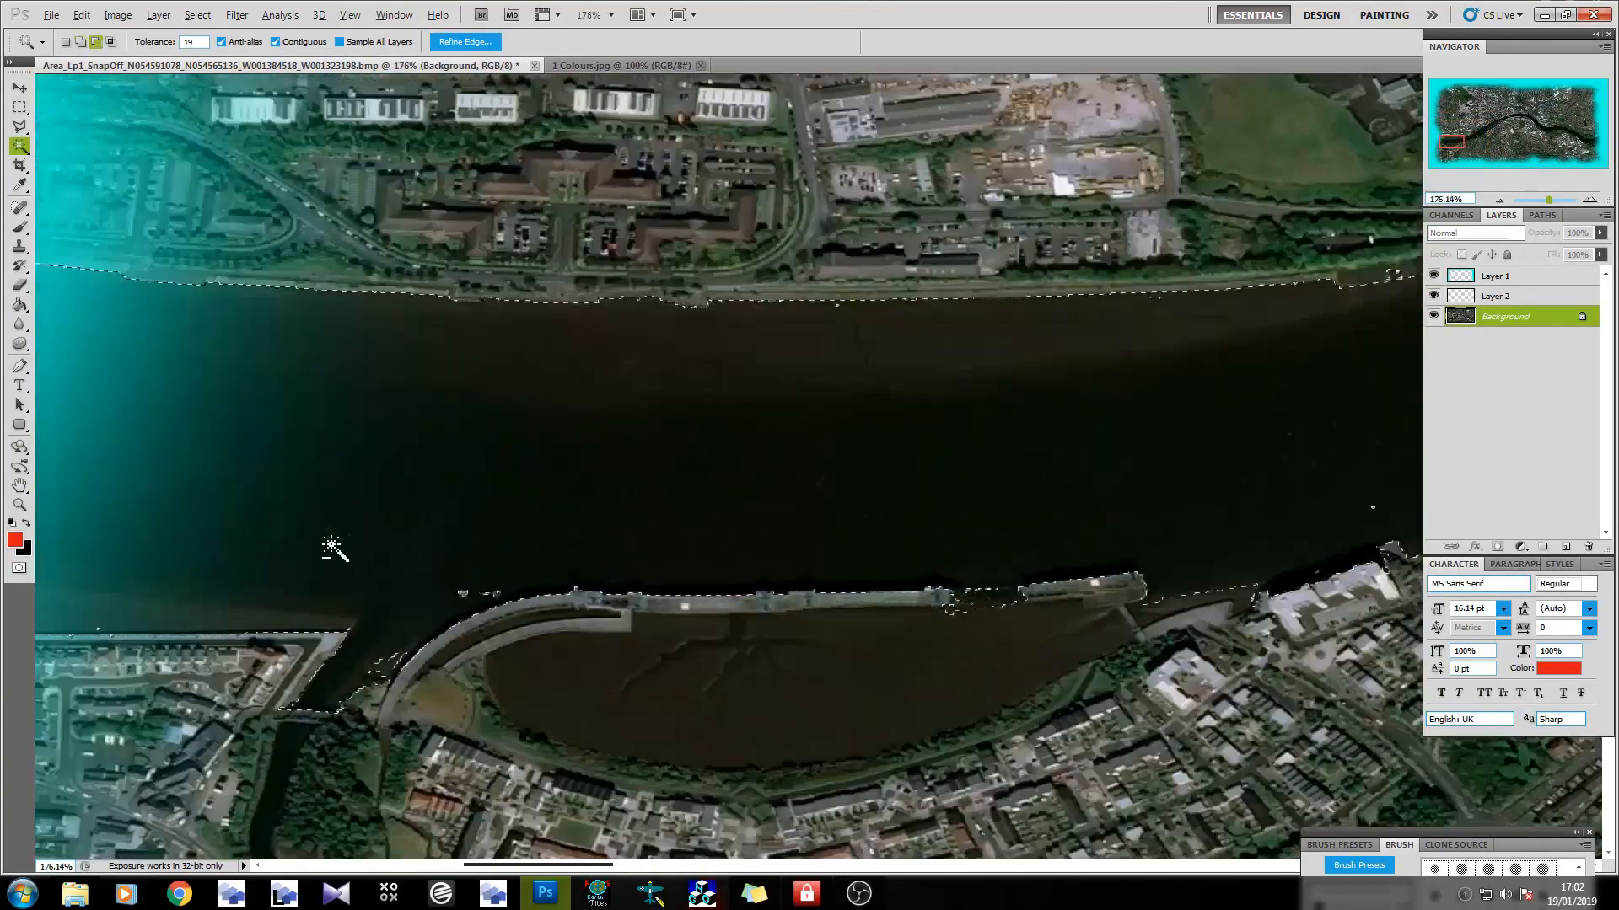
scroll(826, 645, "up", 3)
scroll(361, 607, "down", 4)
scroll(427, 655, "up", 4)
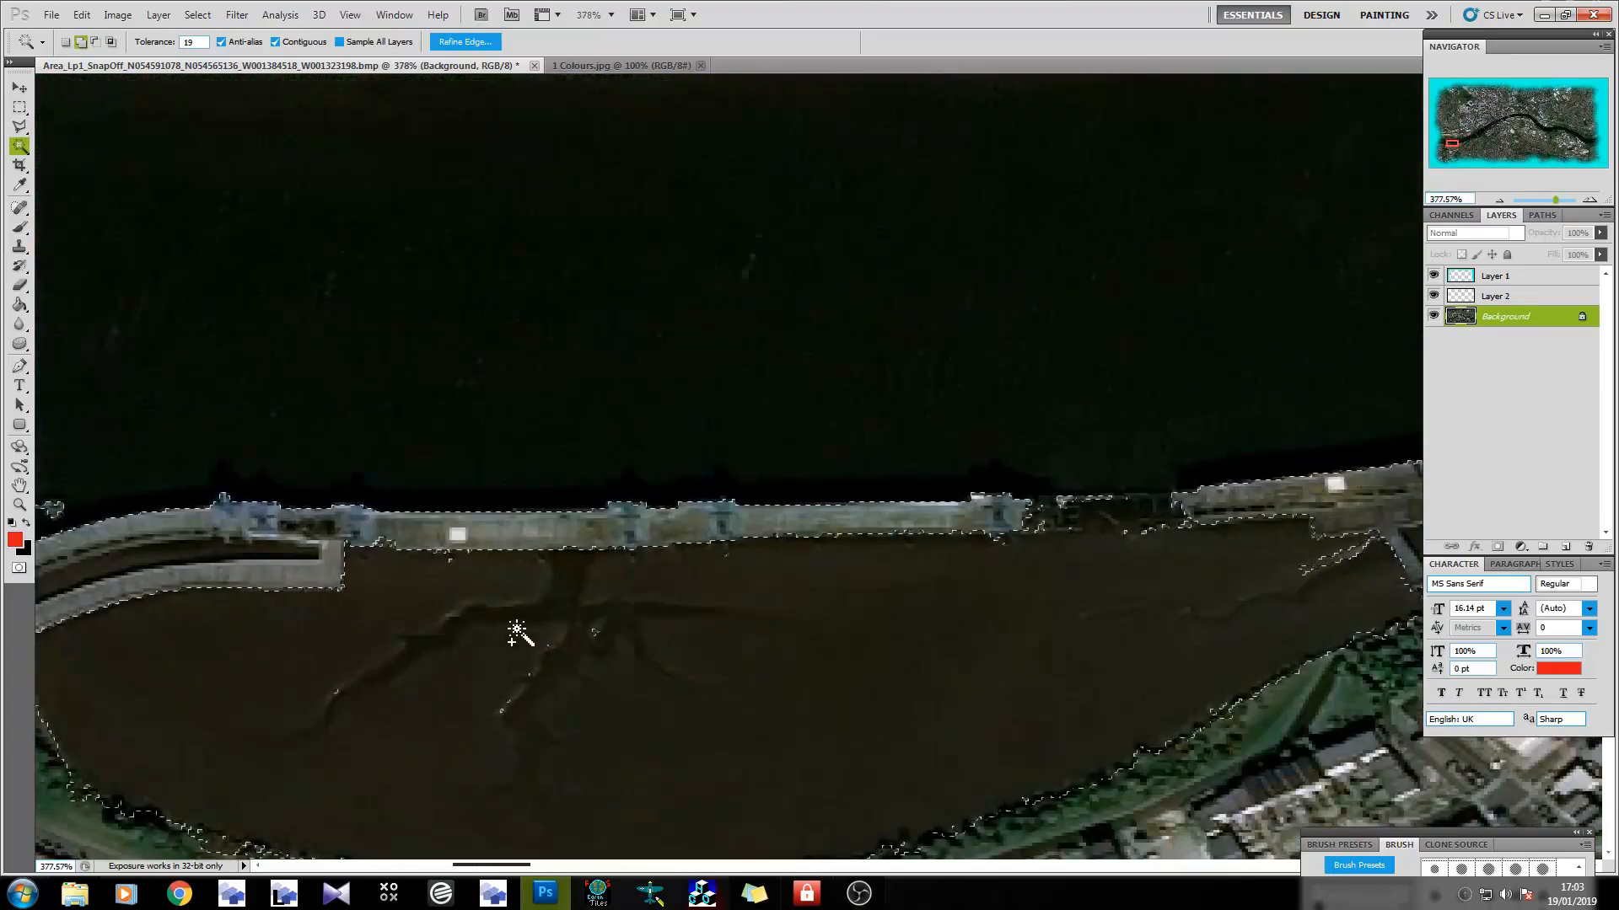
Add the river section between the road bridge and the railway bridge to the selection, using Magic Wand tolerance 11.
scroll(198, 626, "down", 4)
scroll(198, 625, "down", 4)
scroll(425, 659, "up", 5)
scroll(505, 647, "down", 5)
scroll(624, 540, "up", 4)
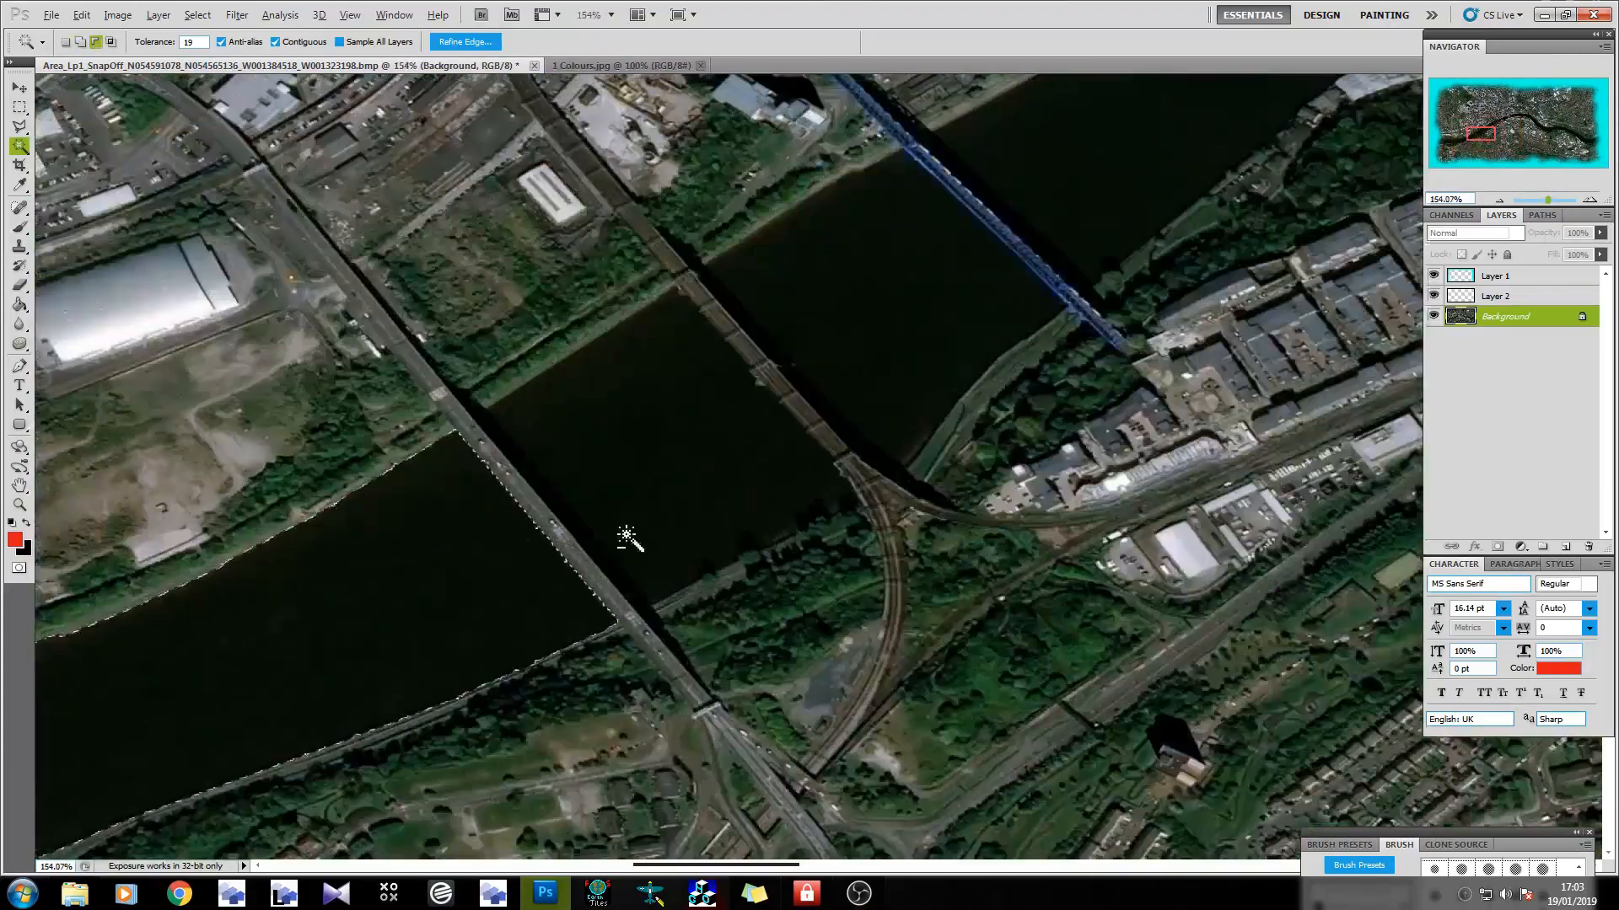
scroll(615, 444, "up", 4)
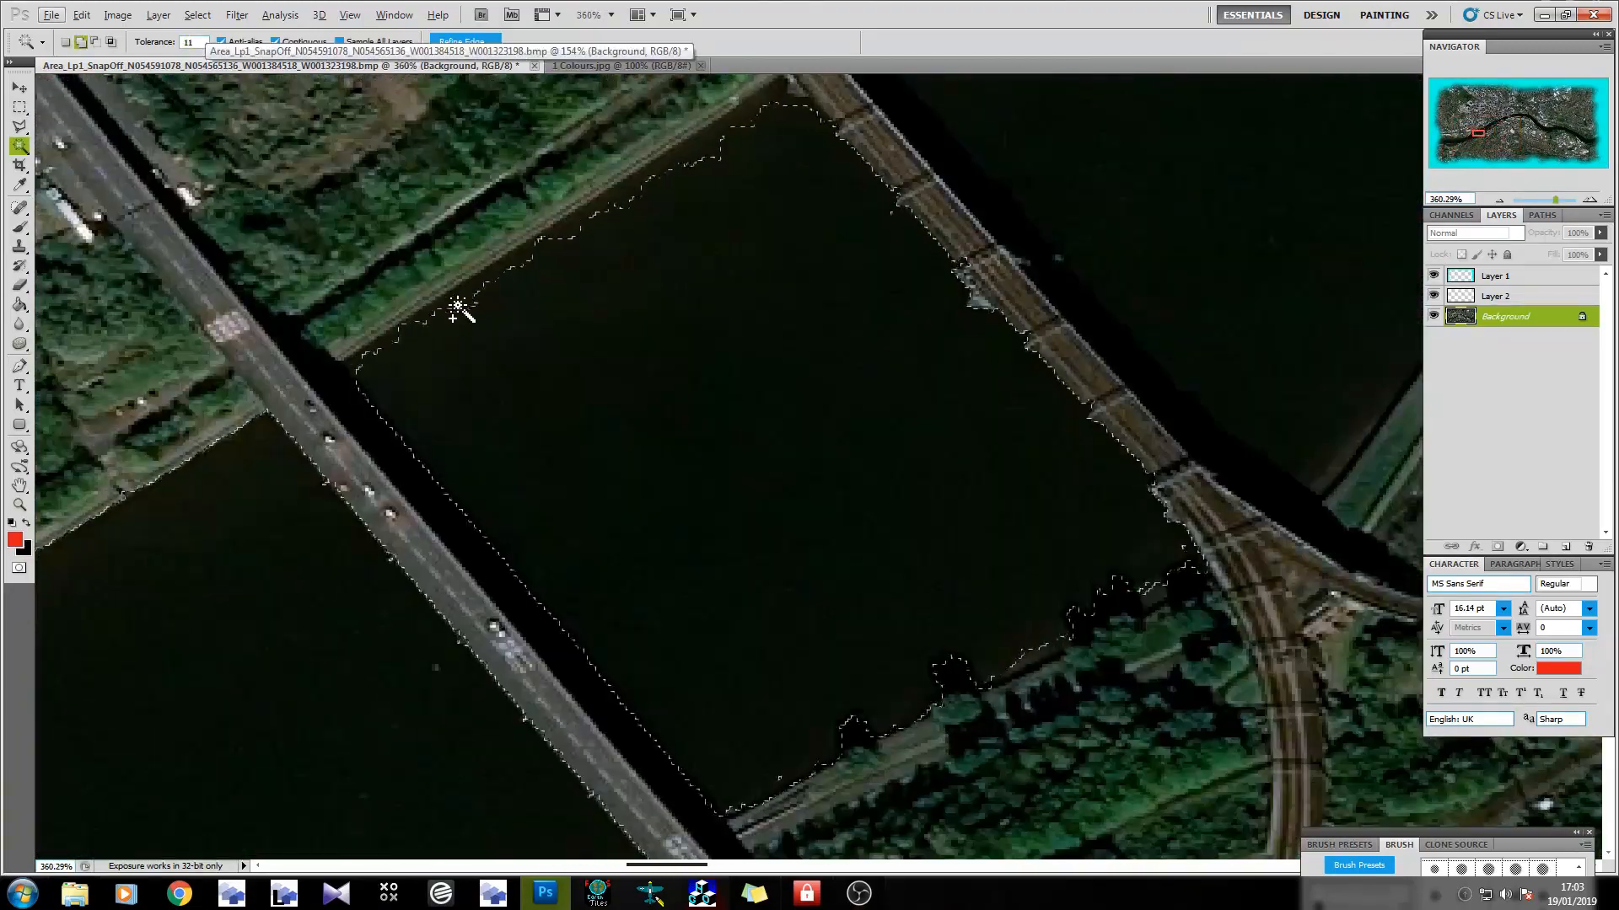
Add the dark shadow strip along the road bridge's eastern side to the selection with the Polygonal Lasso.
scroll(599, 218, "down", 4)
scroll(824, 680, "up", 5)
left_click(19, 126)
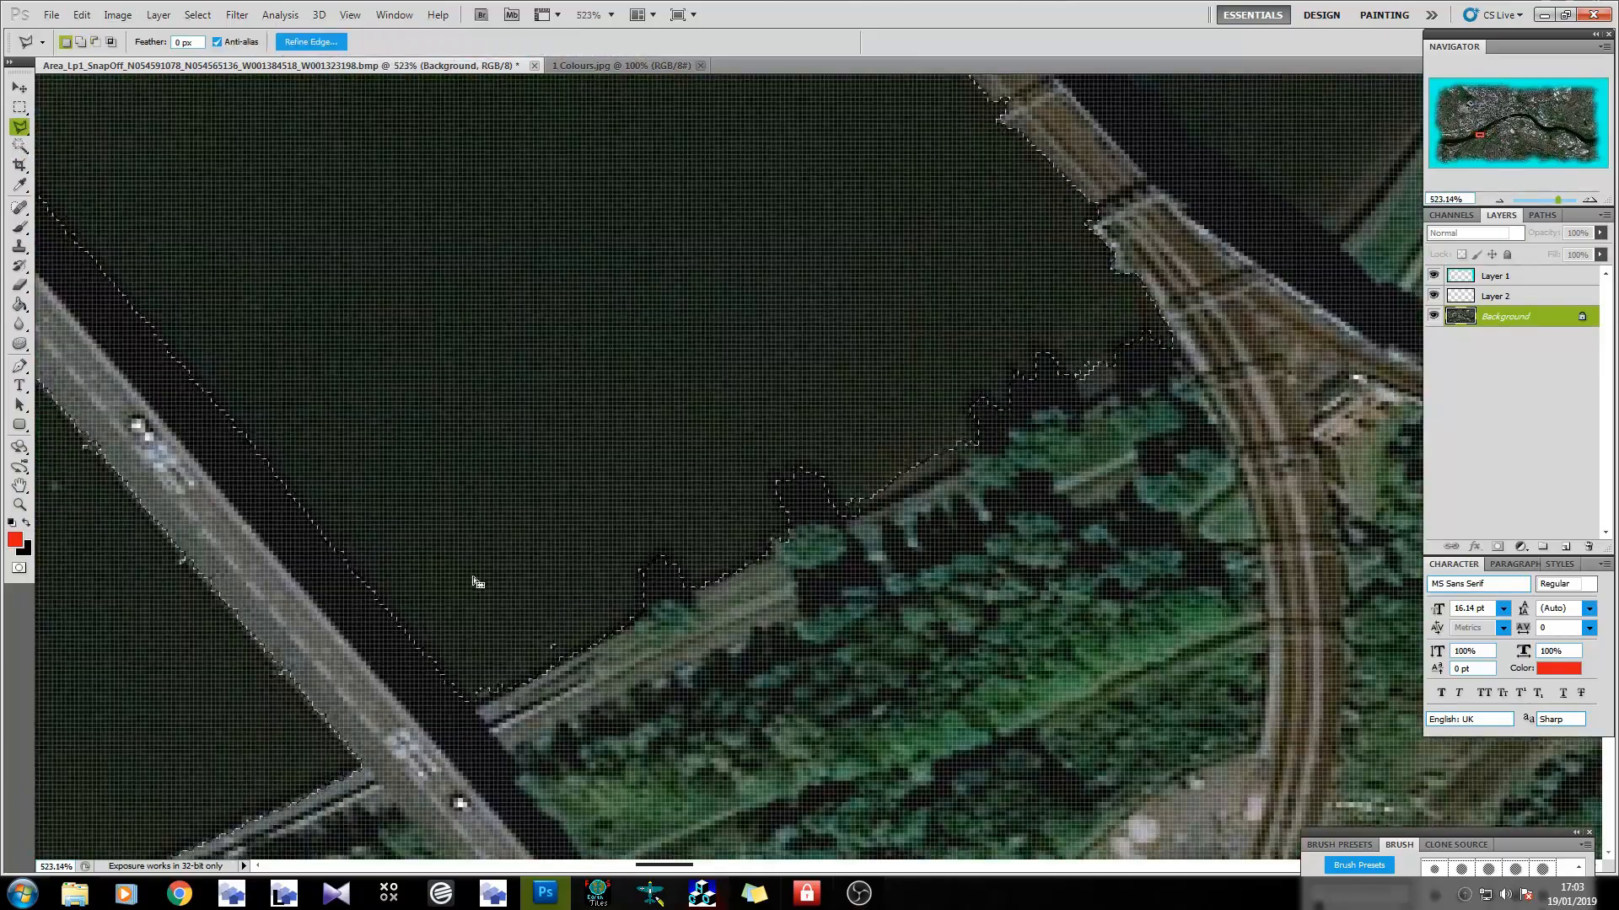
scroll(409, 442, "down", 4)
scroll(409, 442, "up", 4)
left_click(360, 376, "shift")
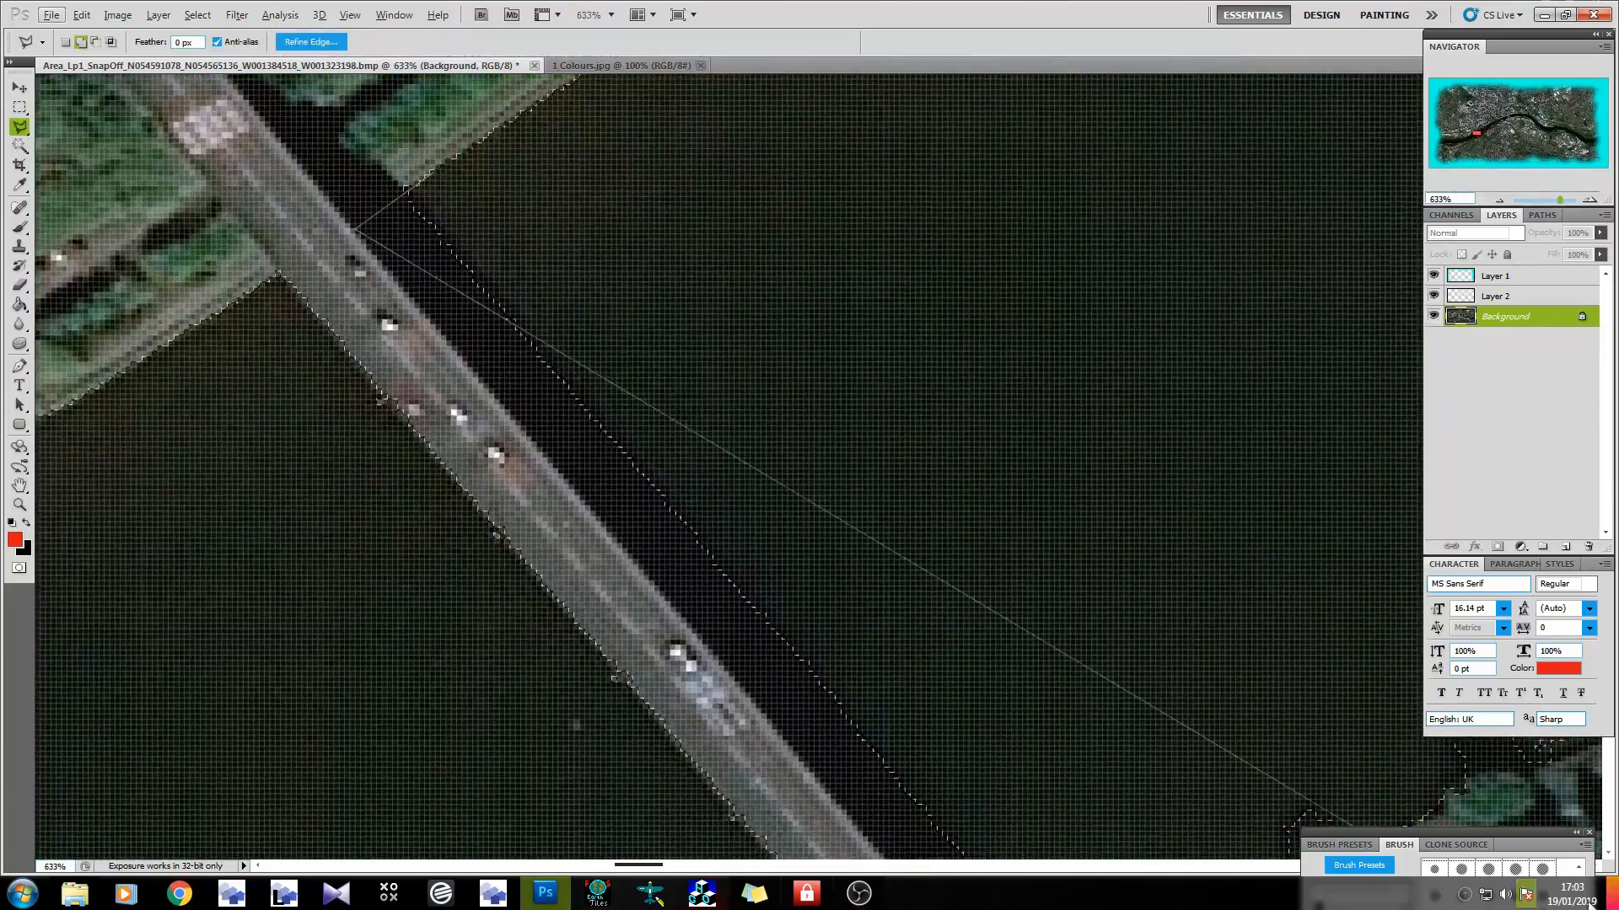
scroll(759, 675, "down", 1)
left_click(653, 687)
left_click(779, 616)
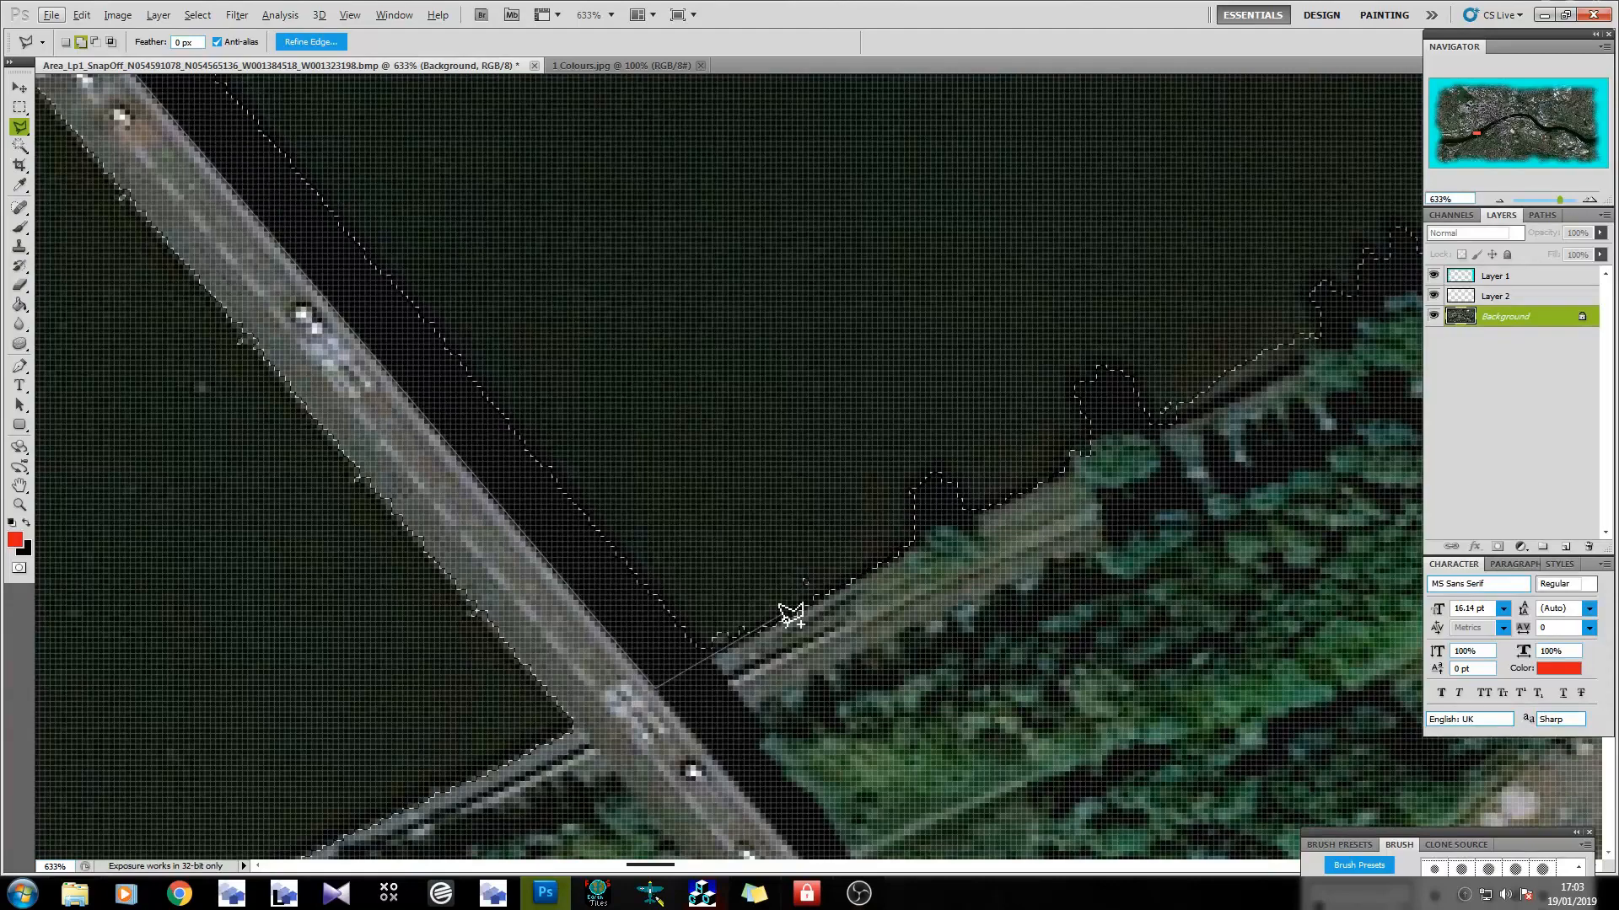
left_click(607, 253)
key("BackSpace")
Add the tree-shadow notches along the south bank, as far as the railway bridge, to the selection with a lasso outline.
scroll(491, 469, "down", 5)
scroll(492, 469, "up", 5)
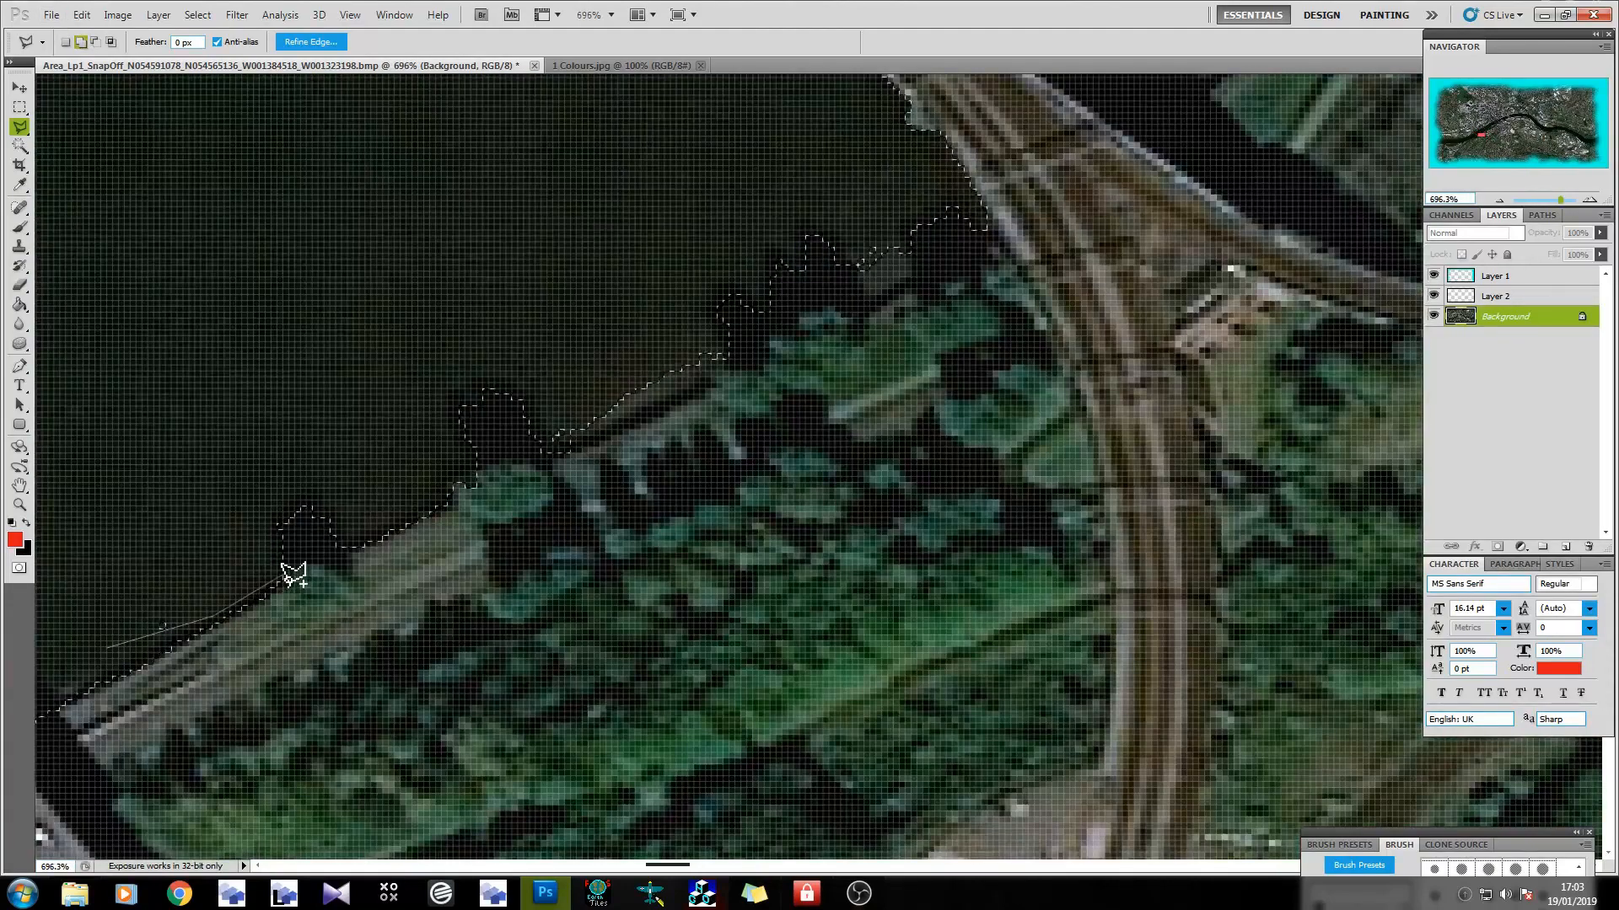
left_click(408, 532)
left_click(466, 488)
left_click(539, 455)
left_click(718, 369)
left_click(887, 295)
left_click(997, 242)
left_click(1004, 211)
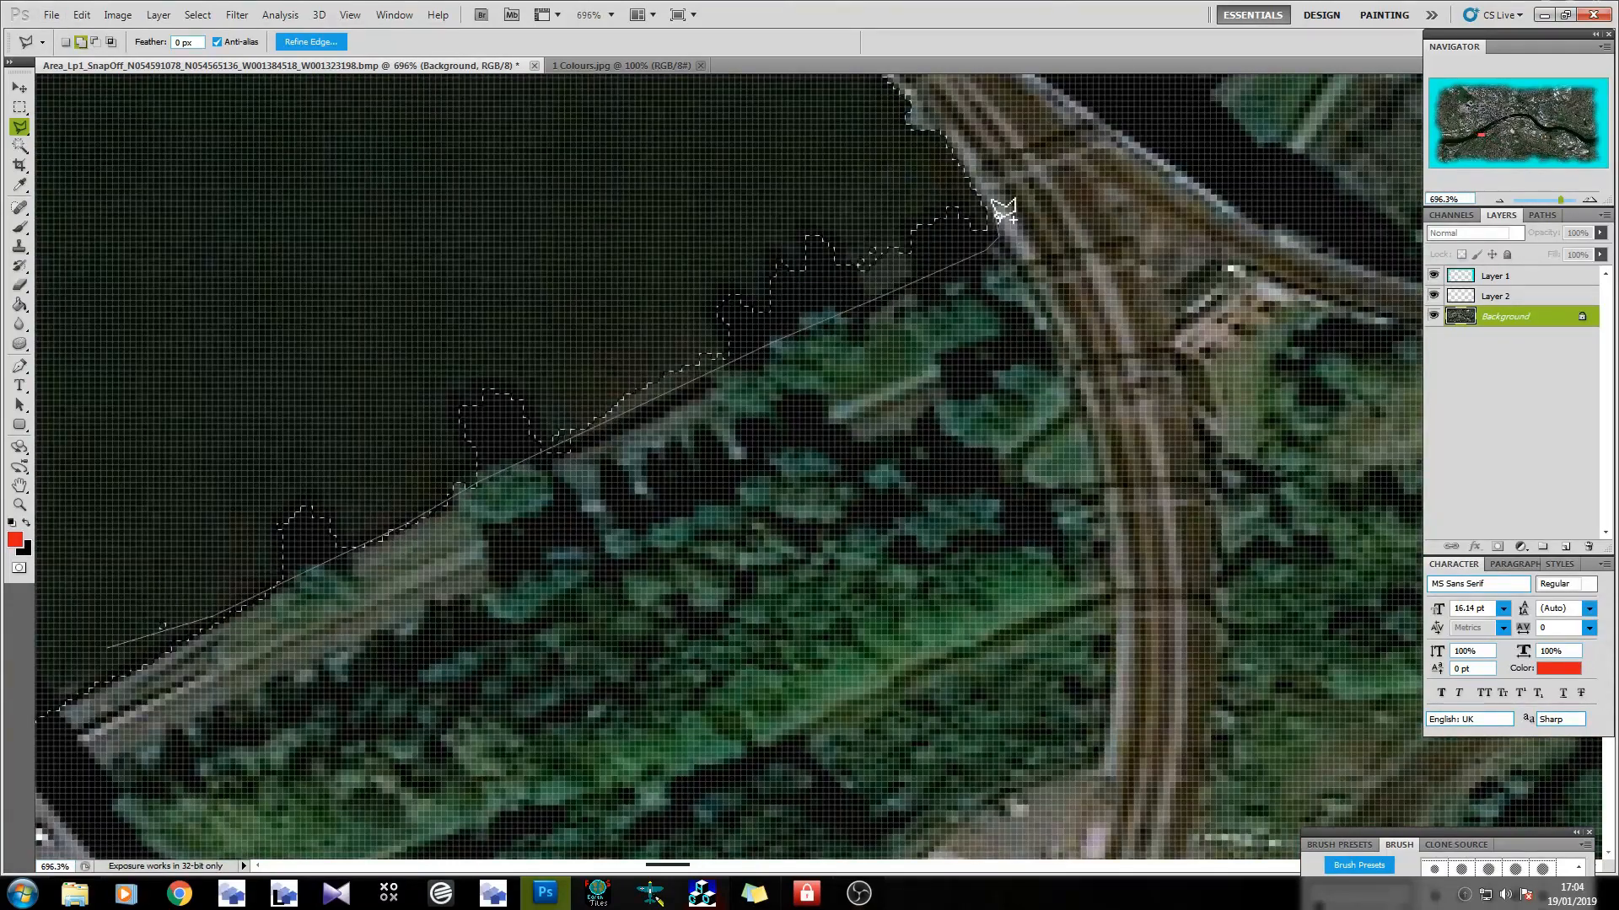
double_click(559, 124)
Begin an added lasso outline from the railway bridge's eastern edge along the north bank to the blue bridge.
scroll(154, 605, "down", 5)
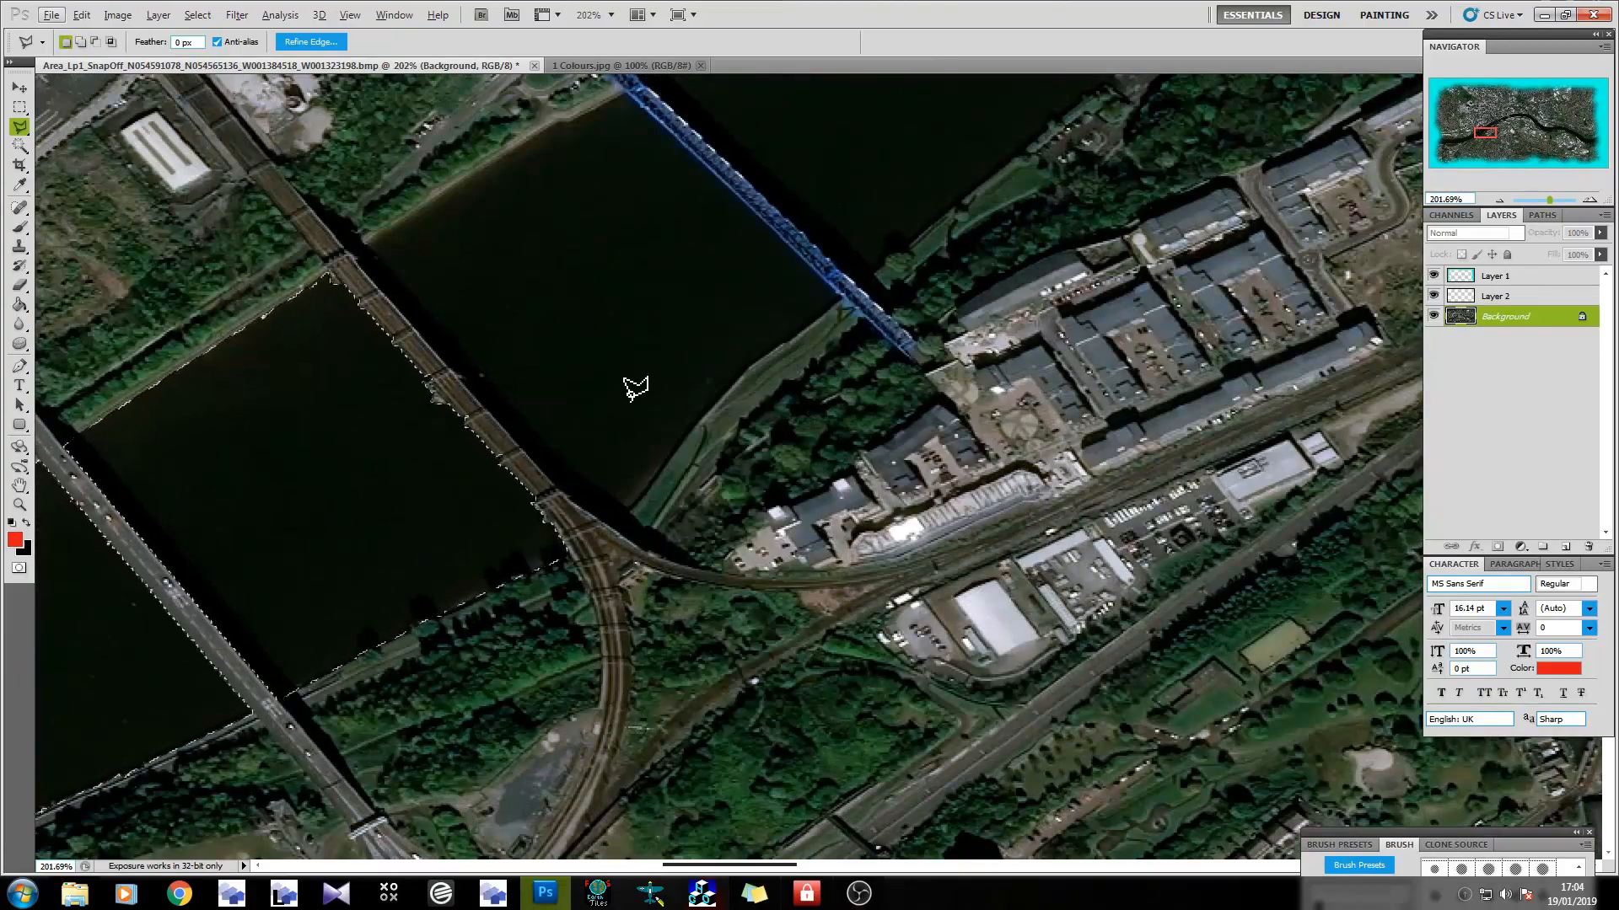
scroll(641, 362, "up", 1)
scroll(640, 427, "up", 2)
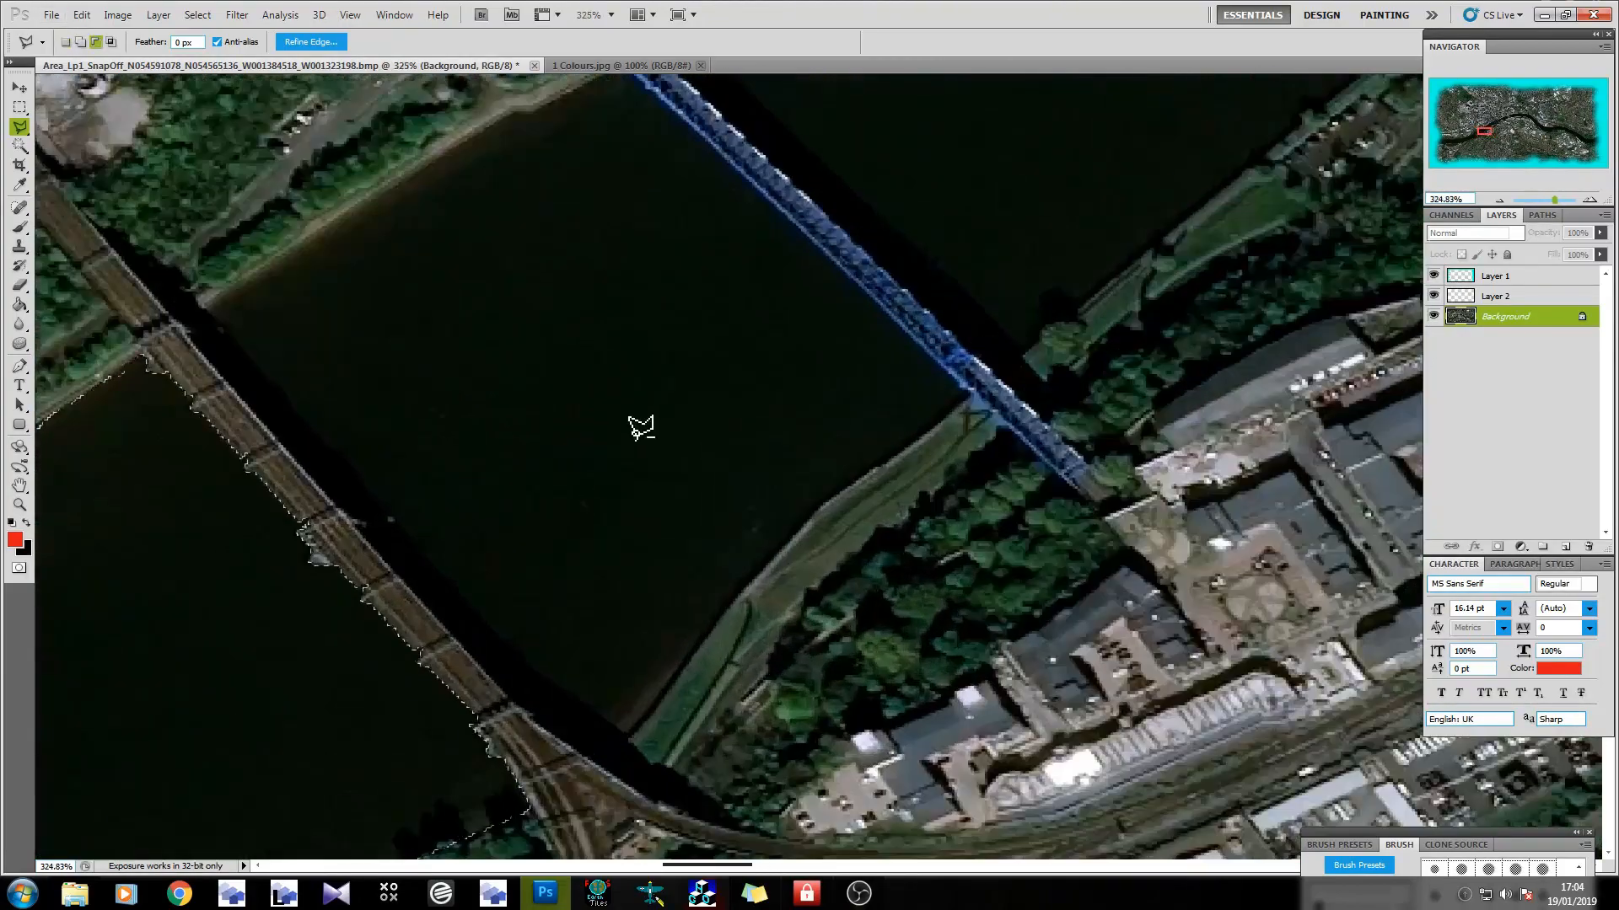
scroll(181, 377, "up", 5)
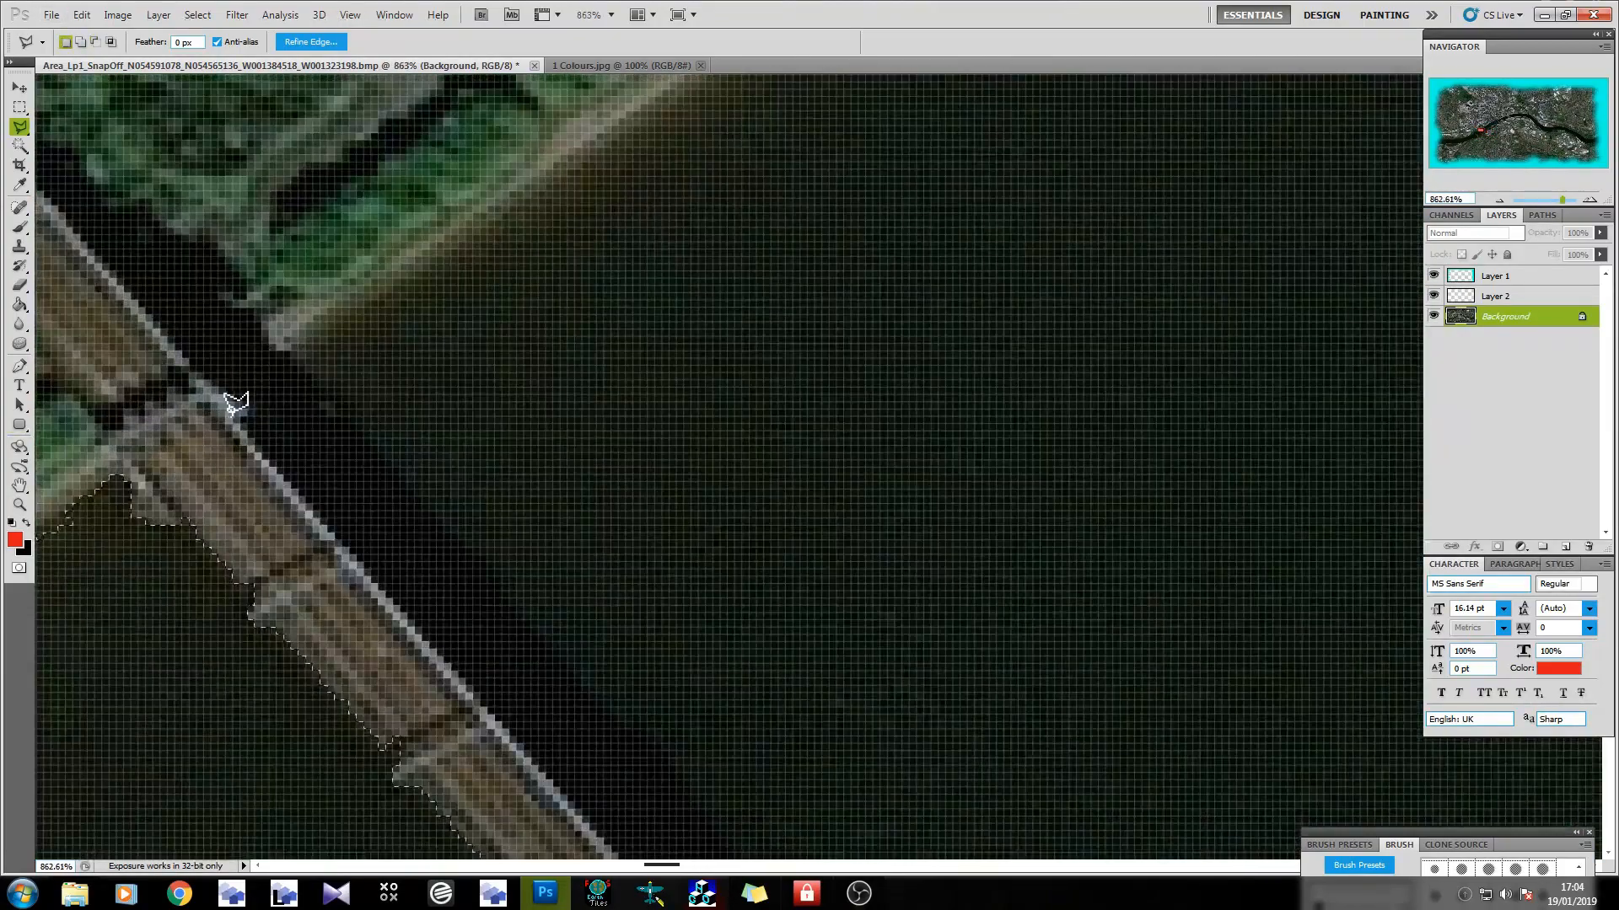
left_click(231, 394, "shift")
scroll(419, 263, "up", 5)
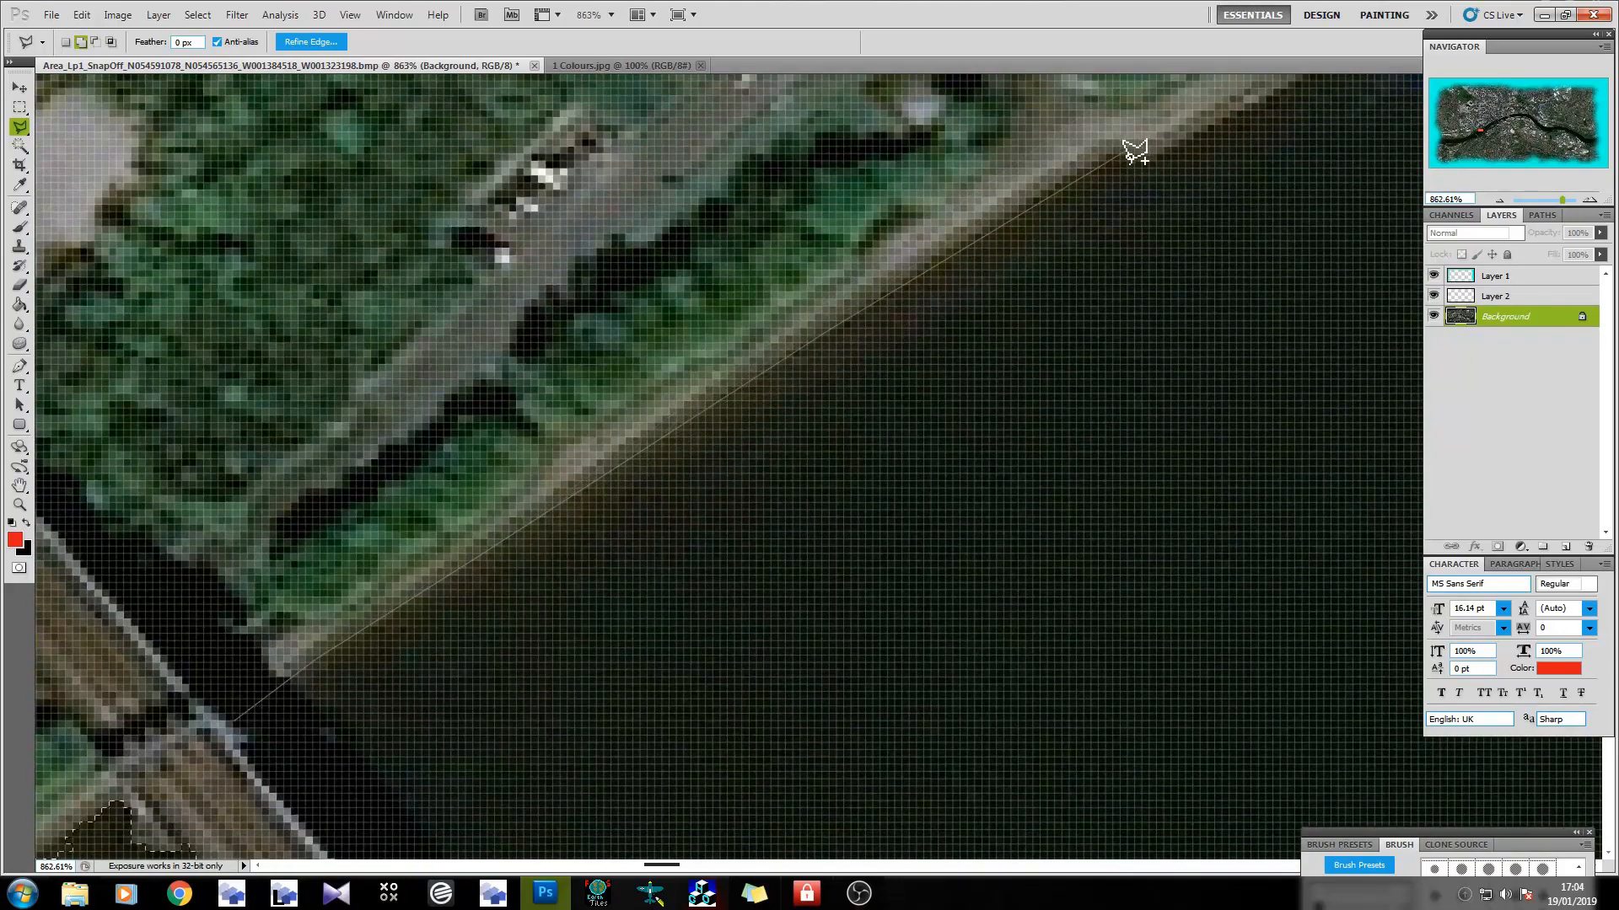
left_click(1114, 162)
left_click(1162, 163)
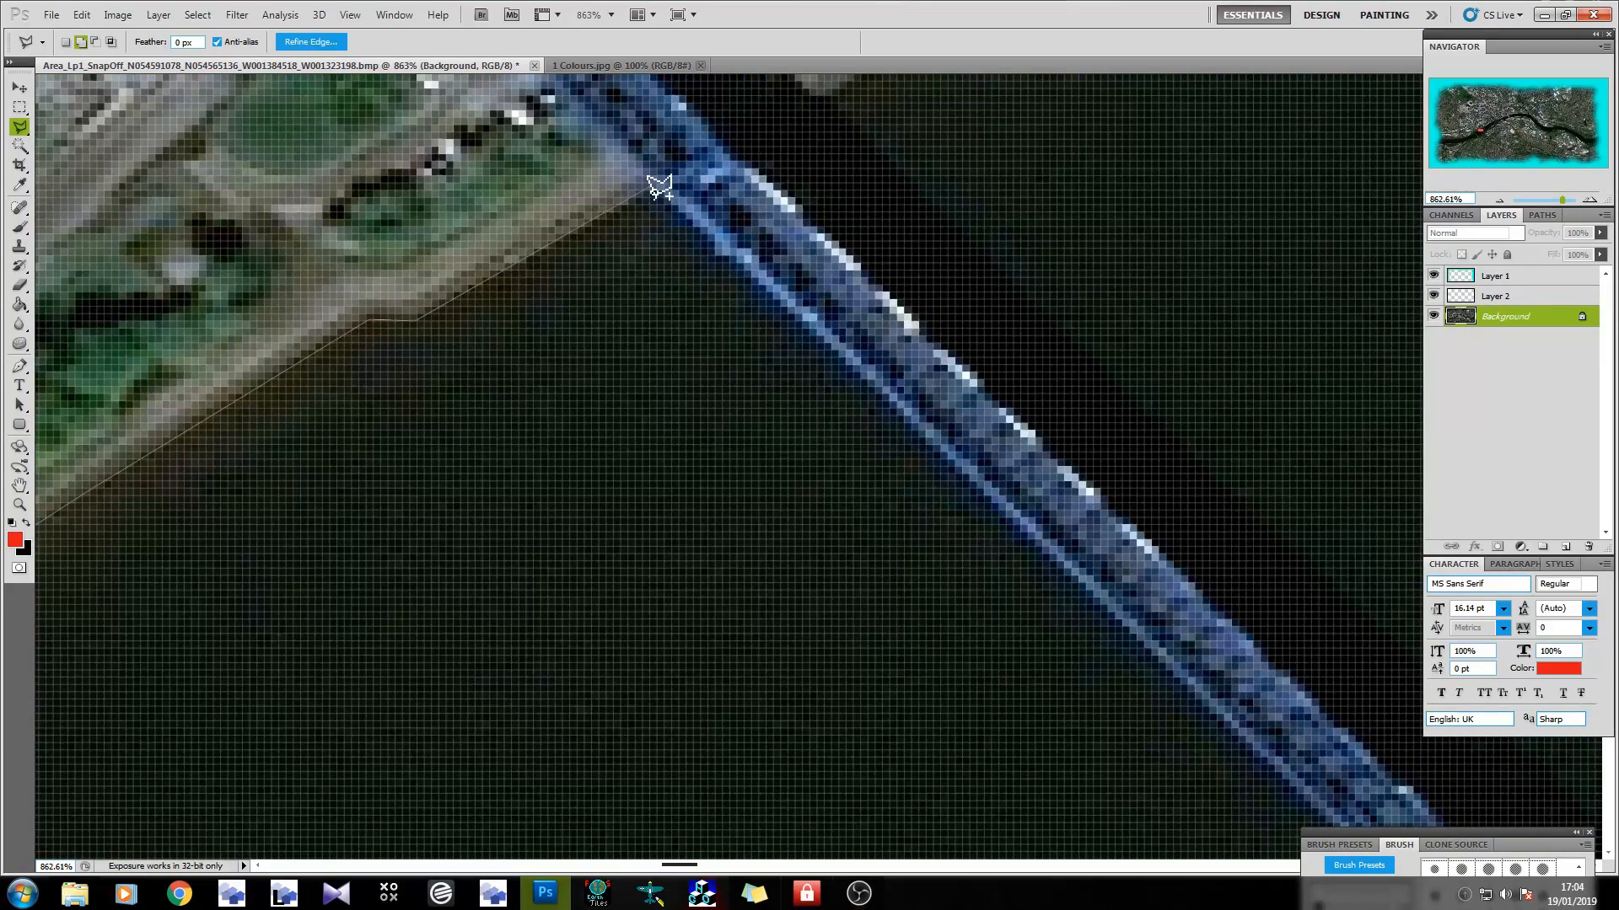
left_click(659, 188)
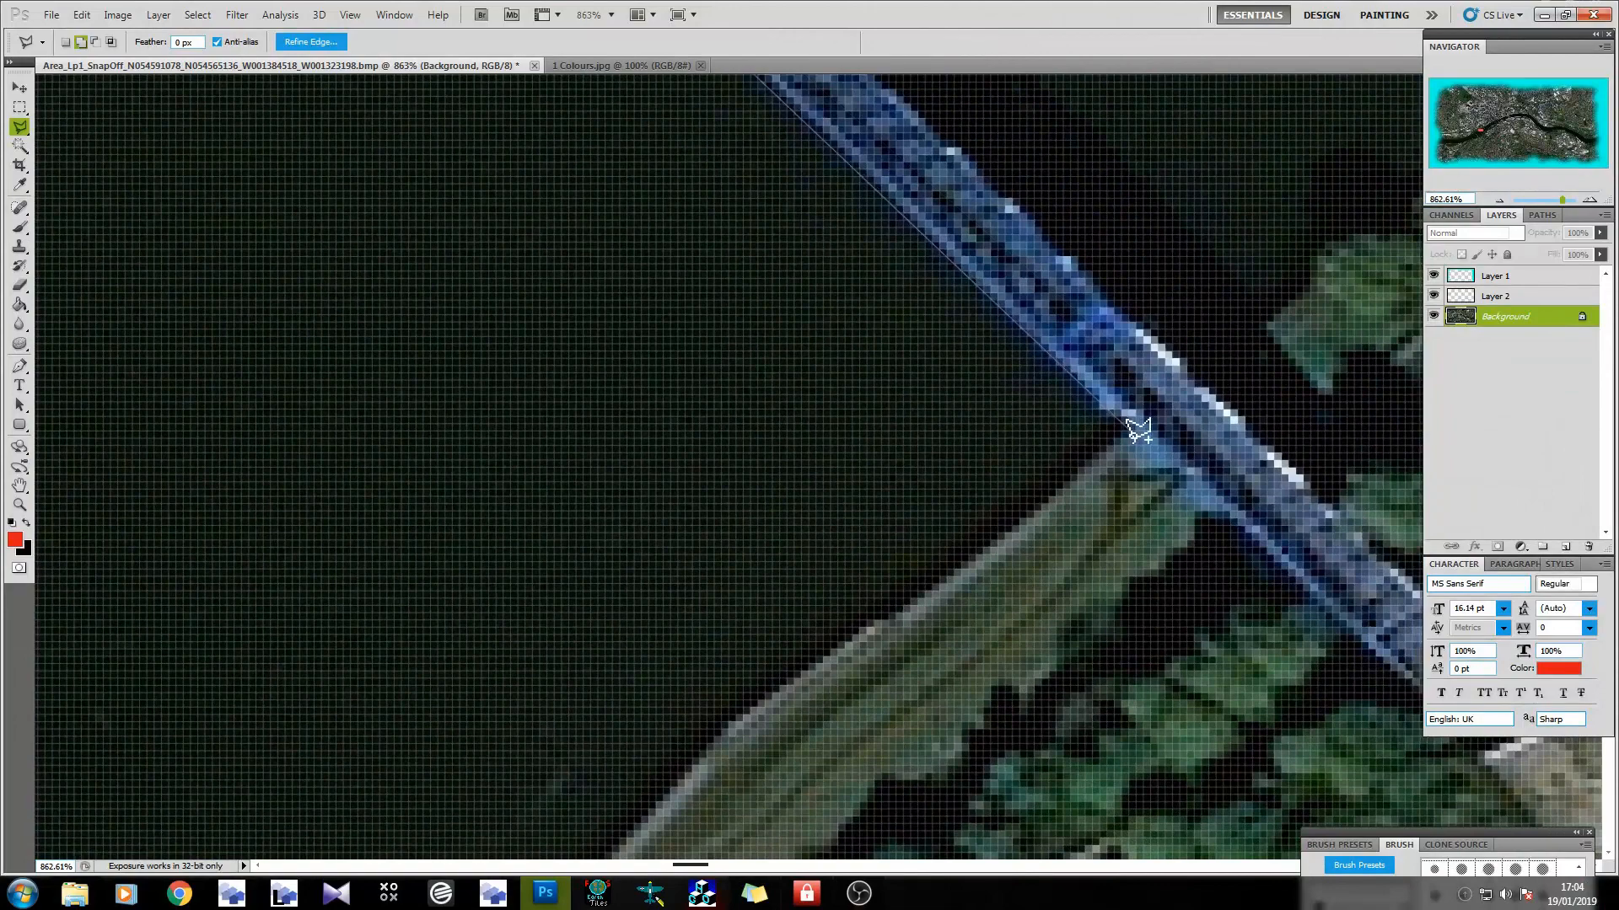
Continue the lasso outline along the blue bridge and south bank, closing it along the railway bridge's eastern edge.
left_click(1128, 430)
left_click(879, 624)
left_click(729, 723)
scroll(716, 733, "down", 5)
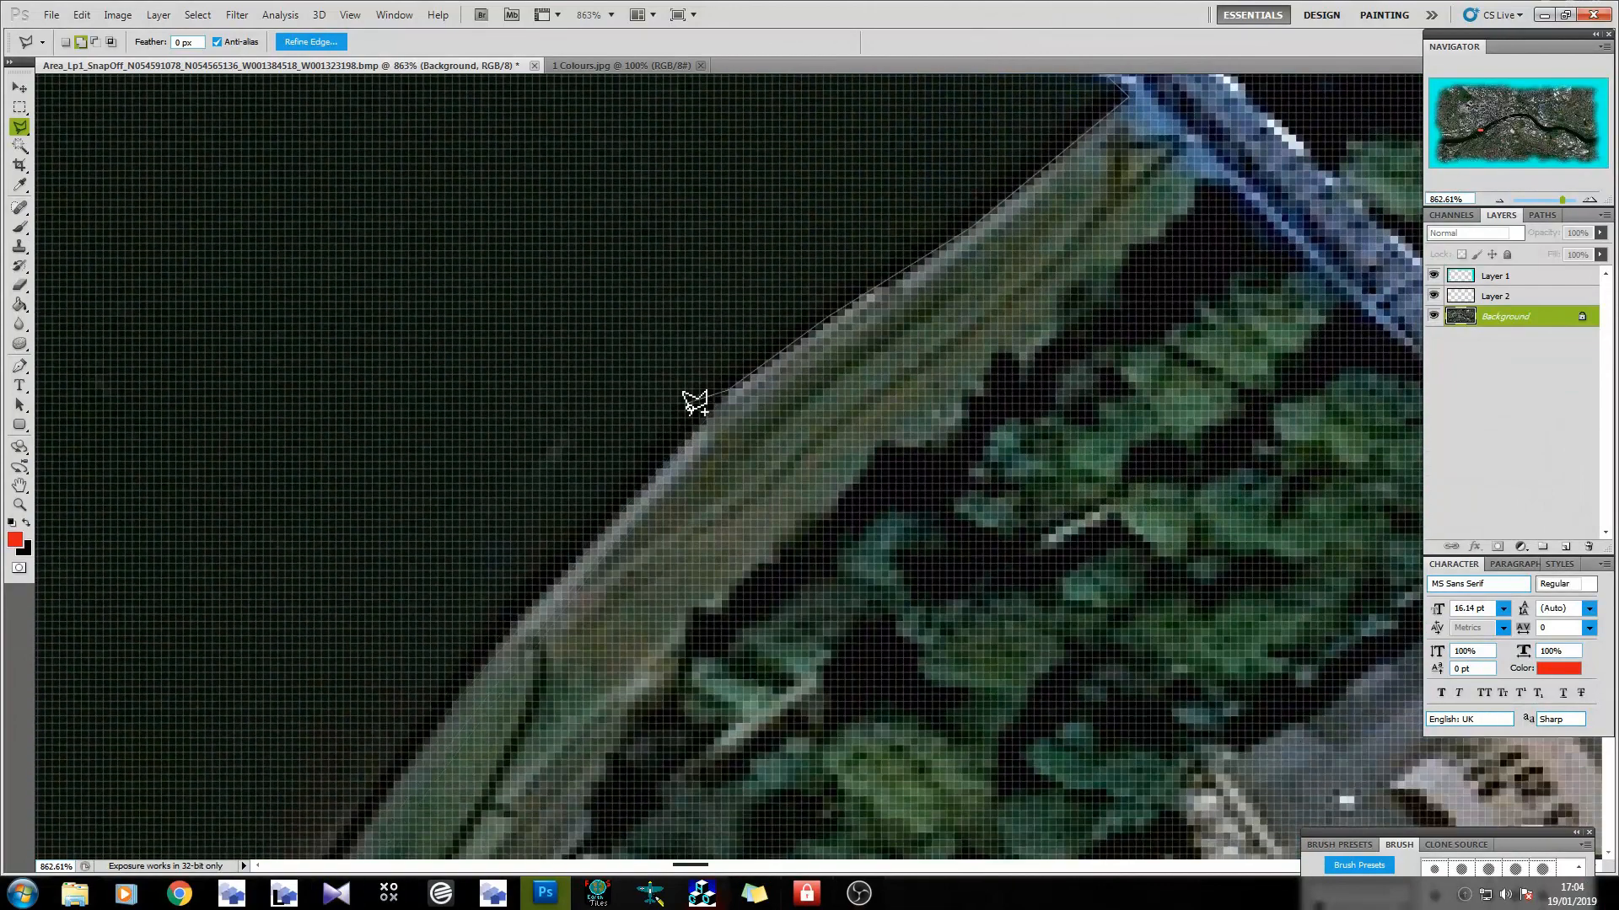
left_click(462, 698)
scroll(462, 698, "down", 5)
scroll(462, 698, "left", 5)
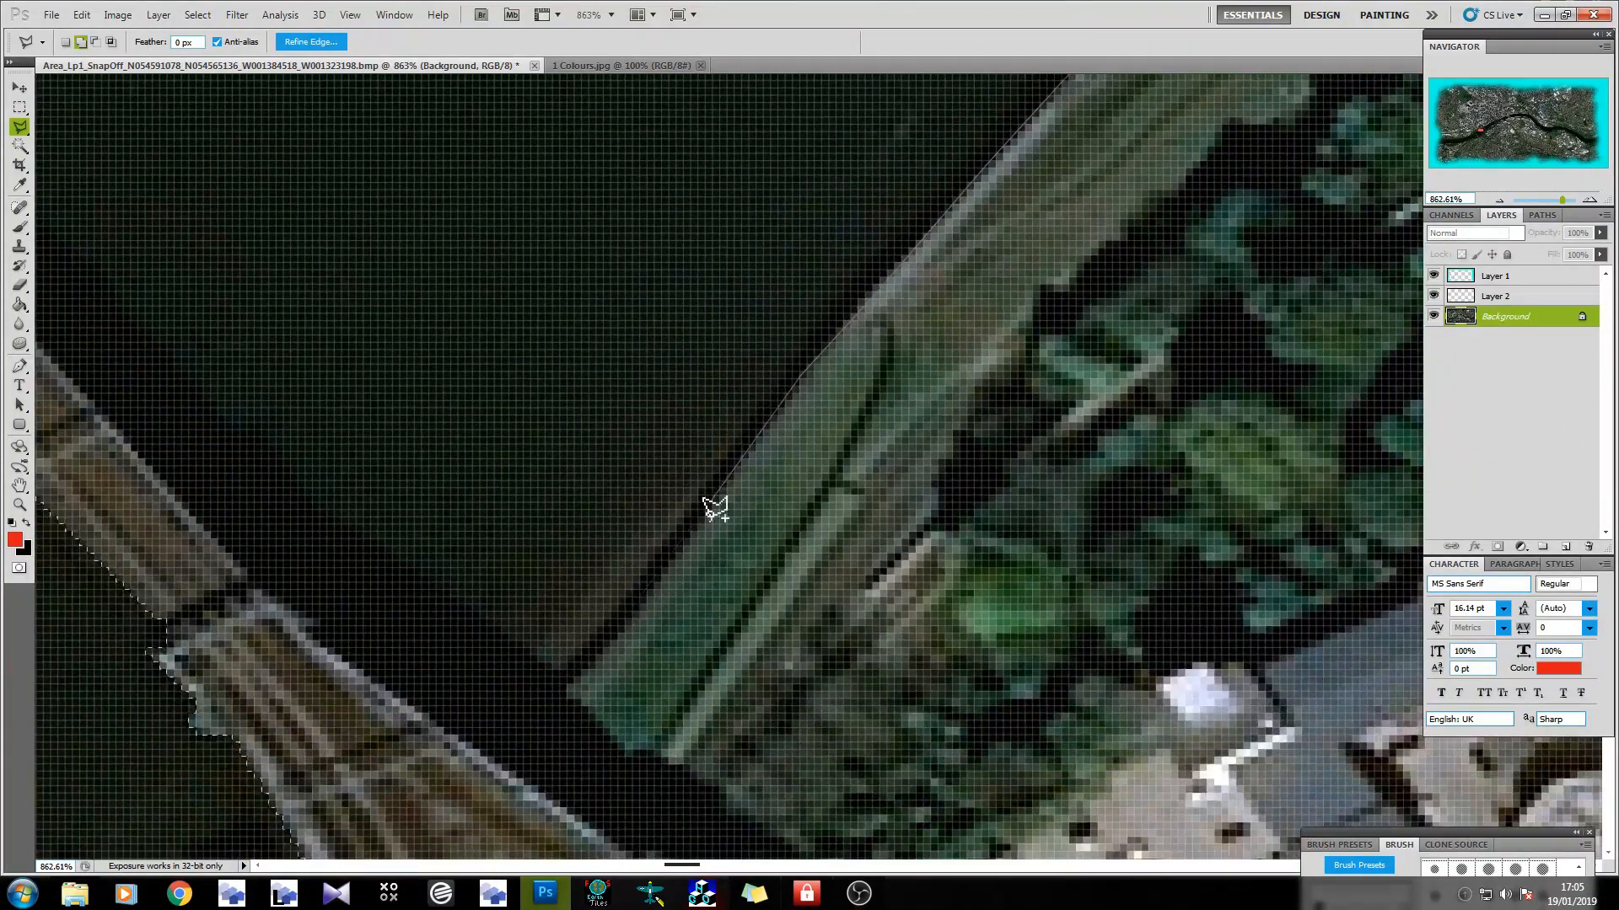
left_click(479, 754)
left_click(260, 596)
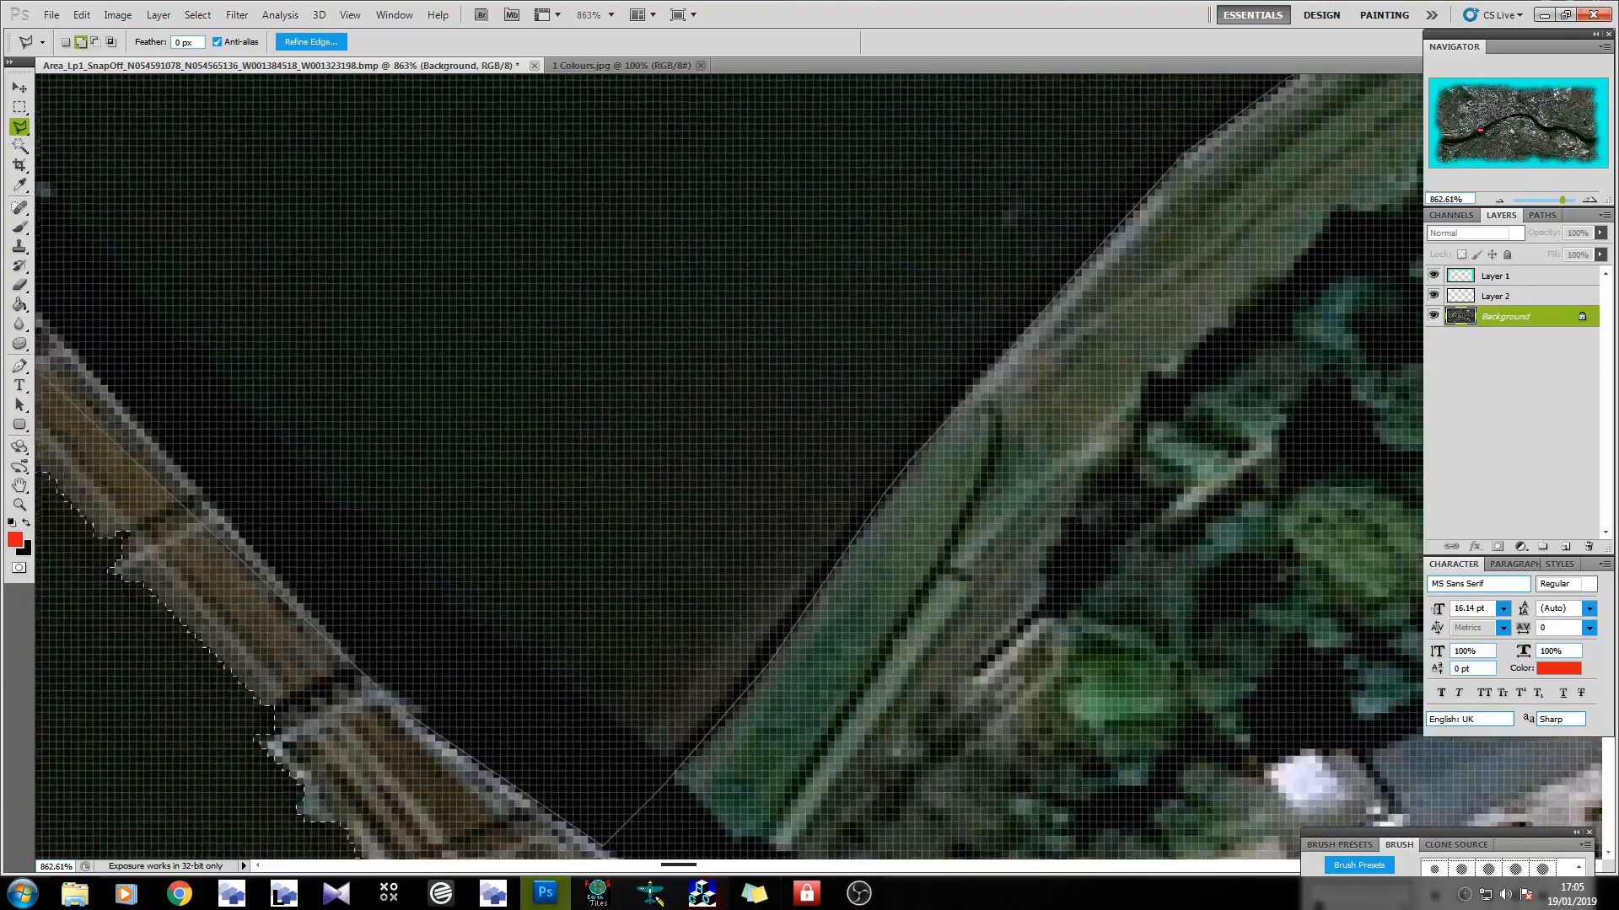
left_click(339, 507)
Add the river stretch east of the blue bridge with the Magic Wand, including the leftover patches beside the north bank.
scroll(722, 397, "down", 10)
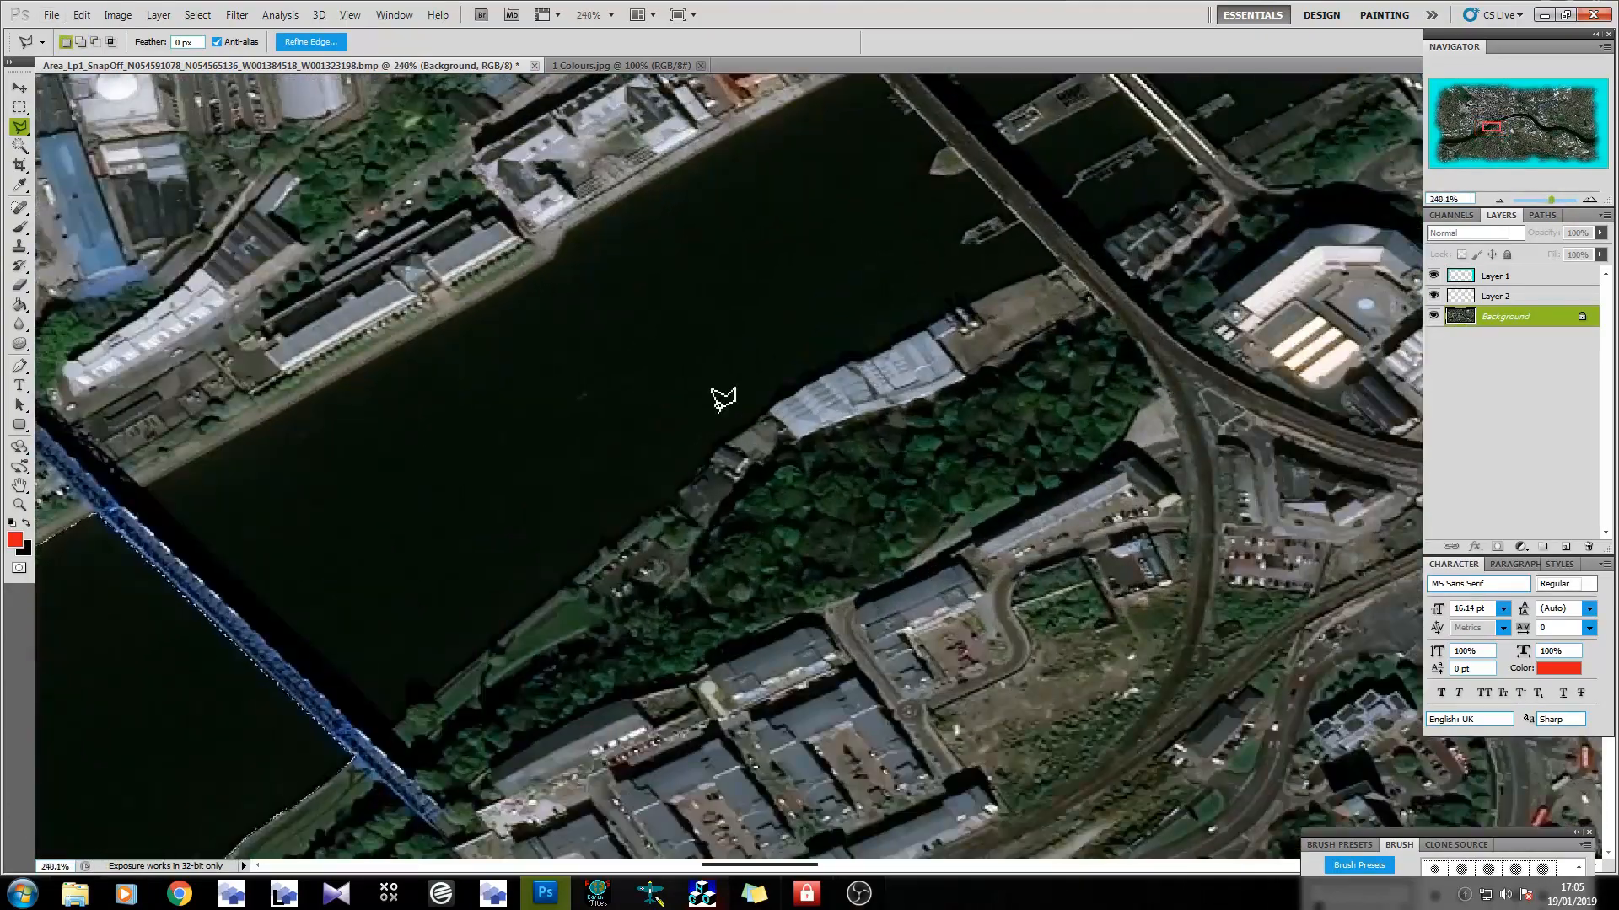
left_click(18, 146)
left_click(312, 647, "shift")
scroll(287, 472, "up", 9)
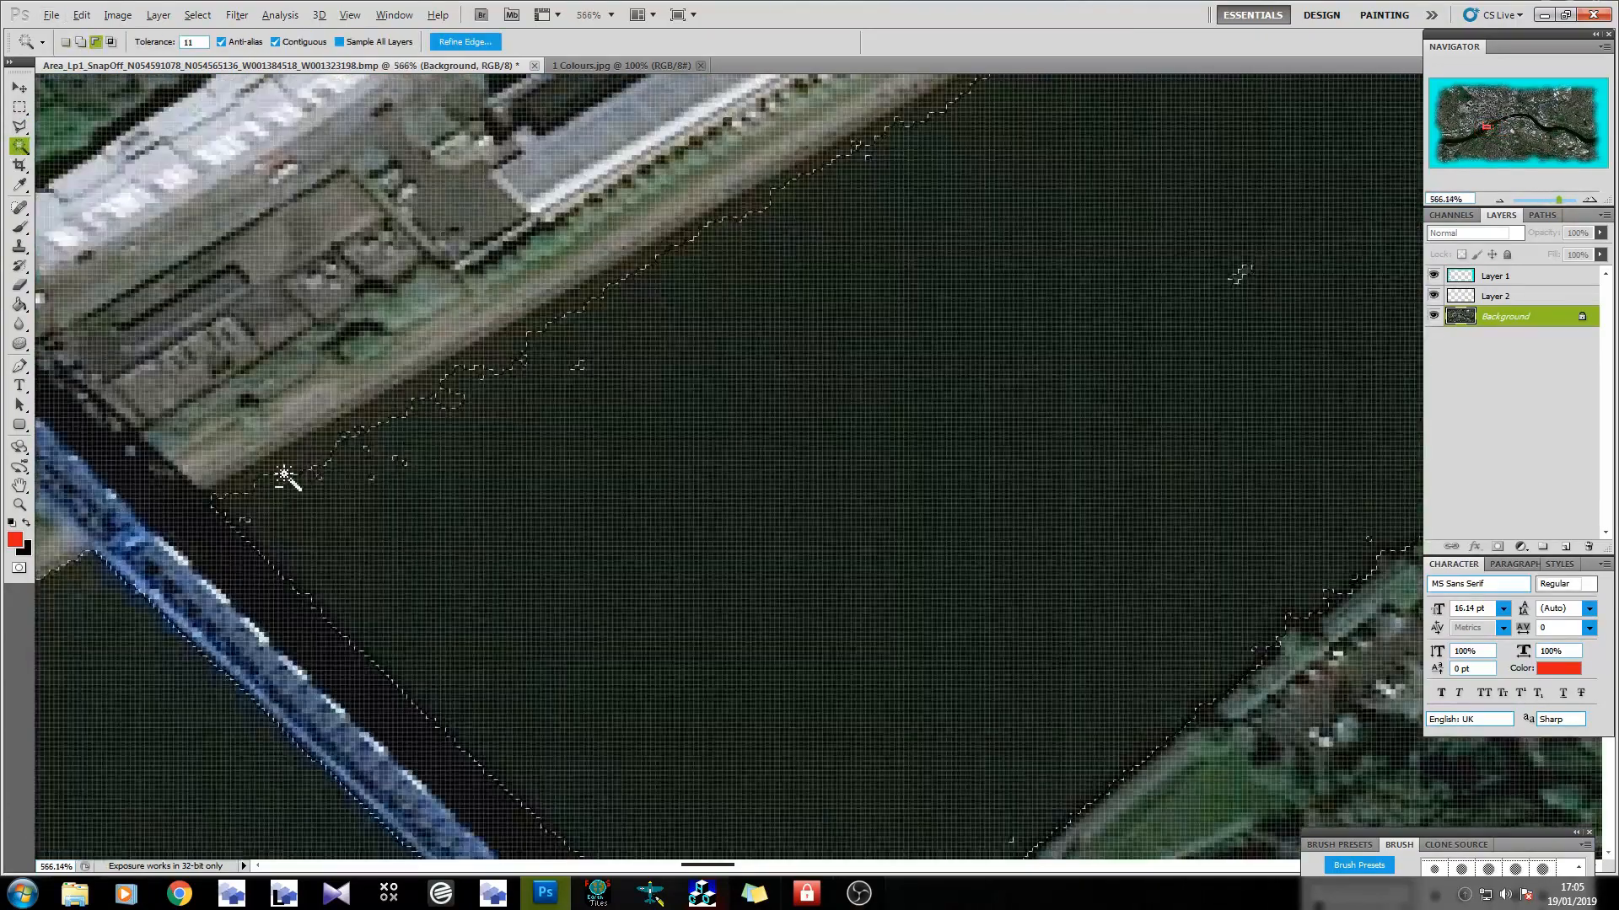
left_click(286, 470, "shift")
left_click(400, 467, "shift")
left_click(581, 372, "shift")
Extend the selection through the next bridges to the curved footbridge and add the water enclosed by its arch.
scroll(581, 372, "down", 6)
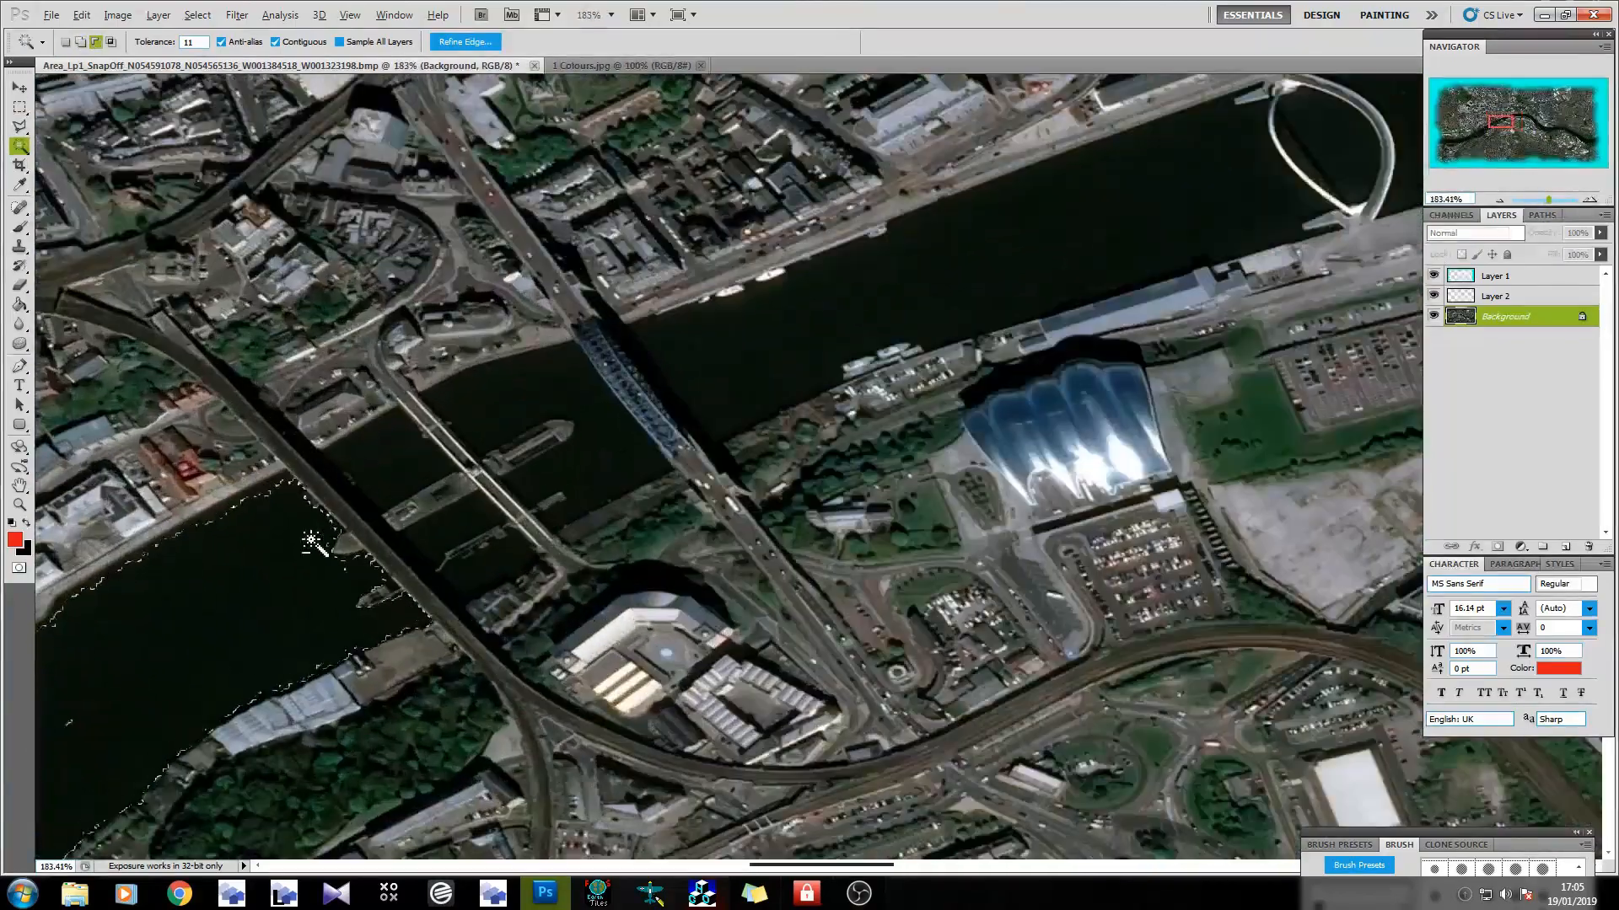
left_click_drag(1028, 252, 770, 351)
scroll(770, 350, "down", 3)
scroll(501, 382, "up", 12)
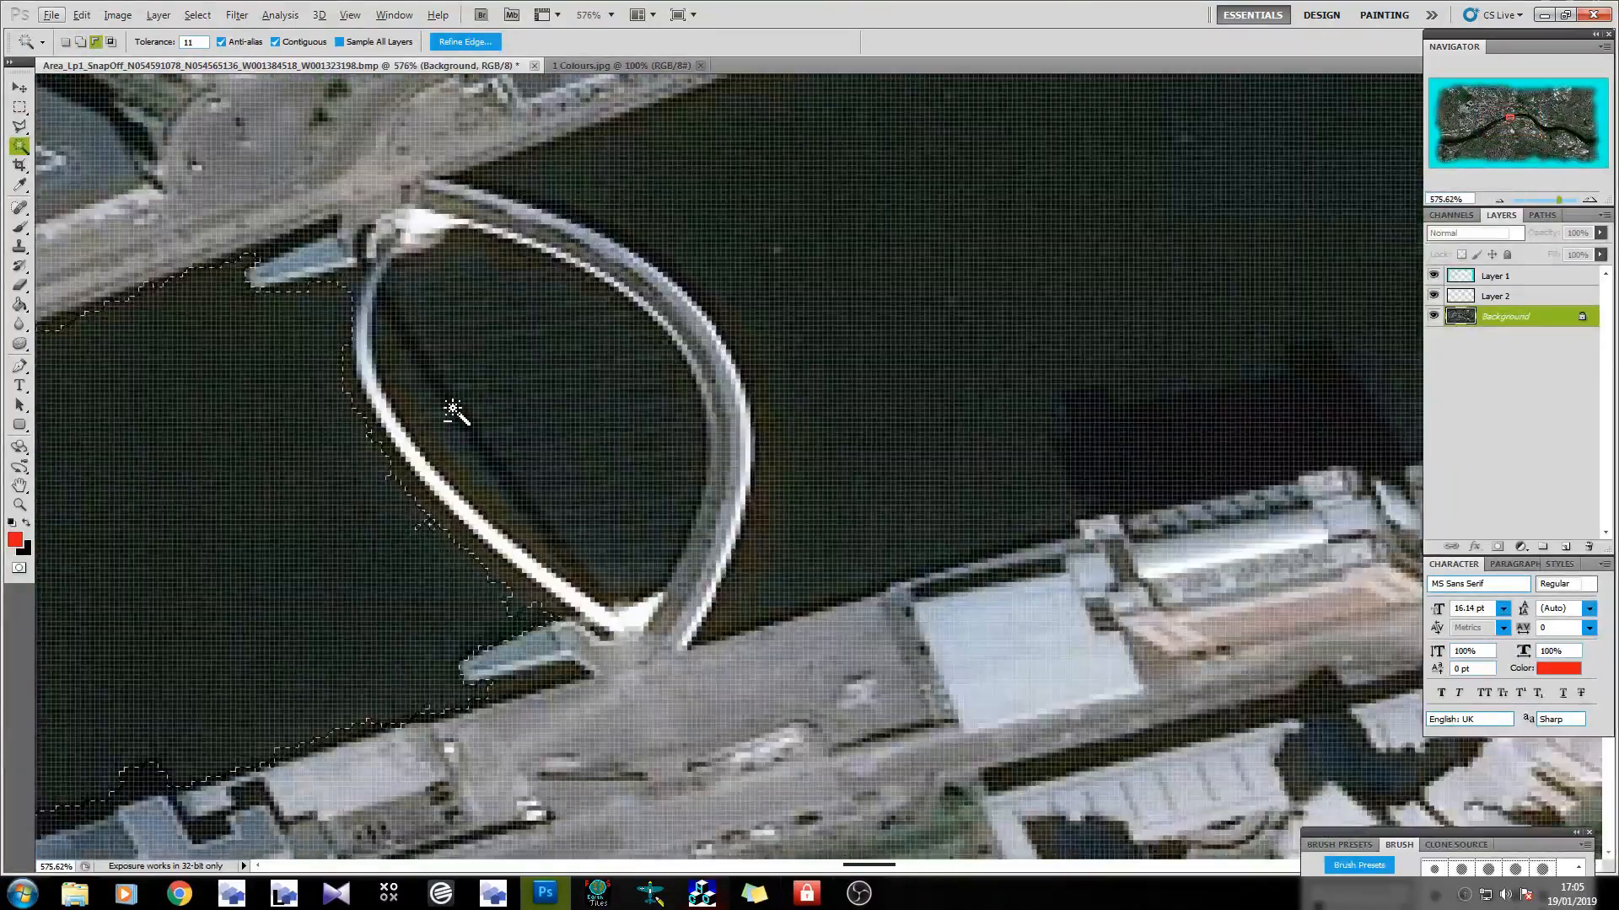
scroll(455, 412, "down", 3)
left_click(506, 405, "shift")
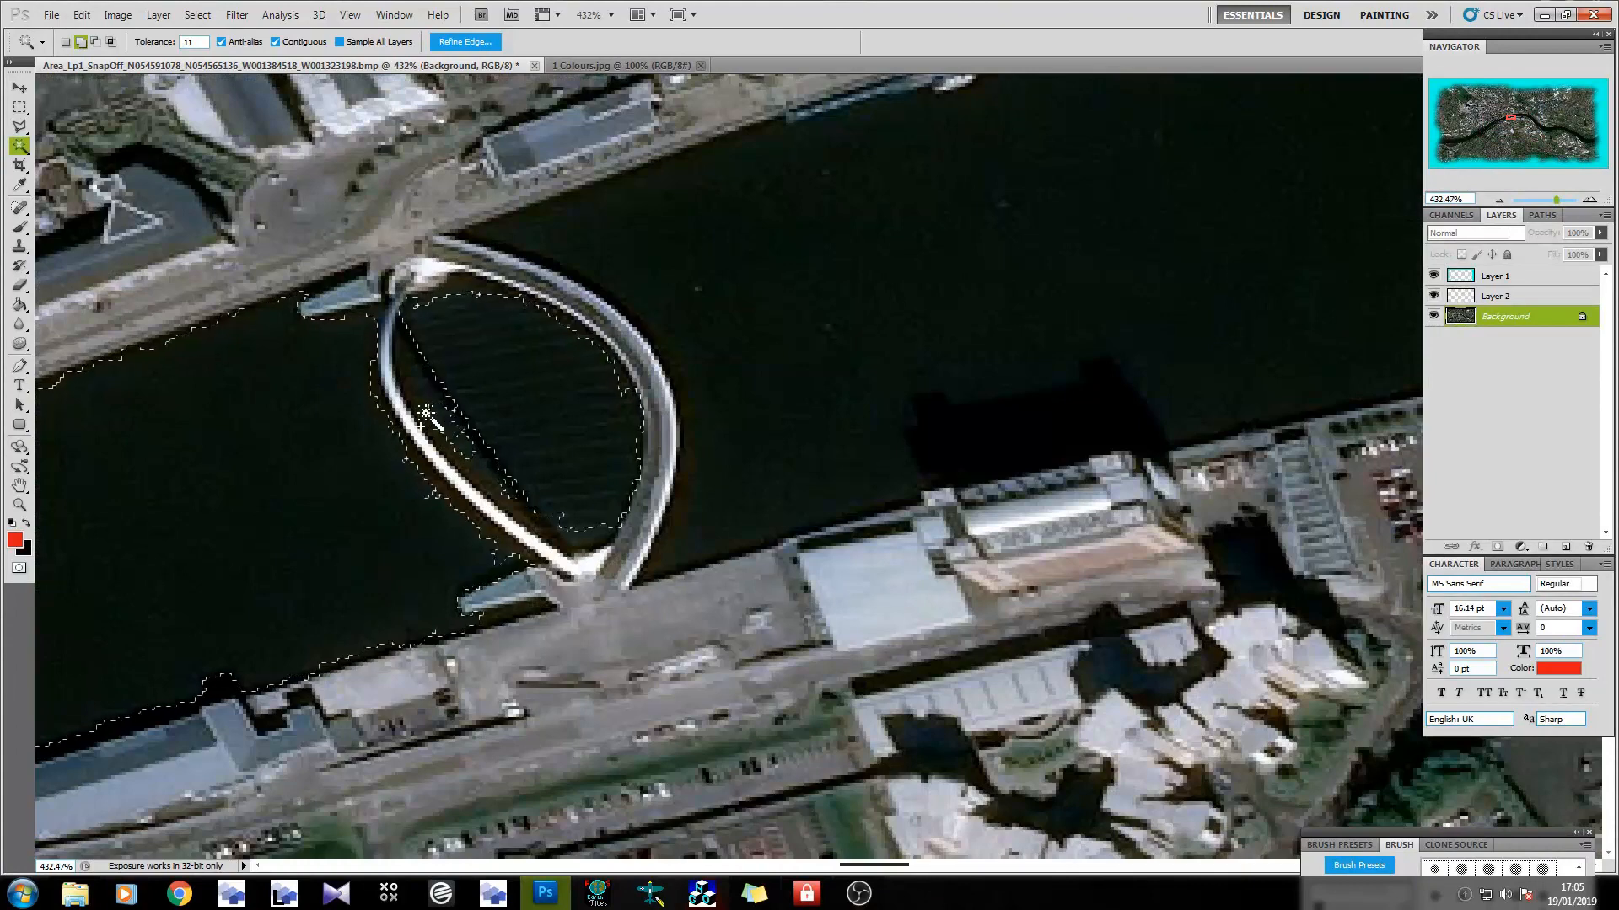
left_click(512, 498, "shift")
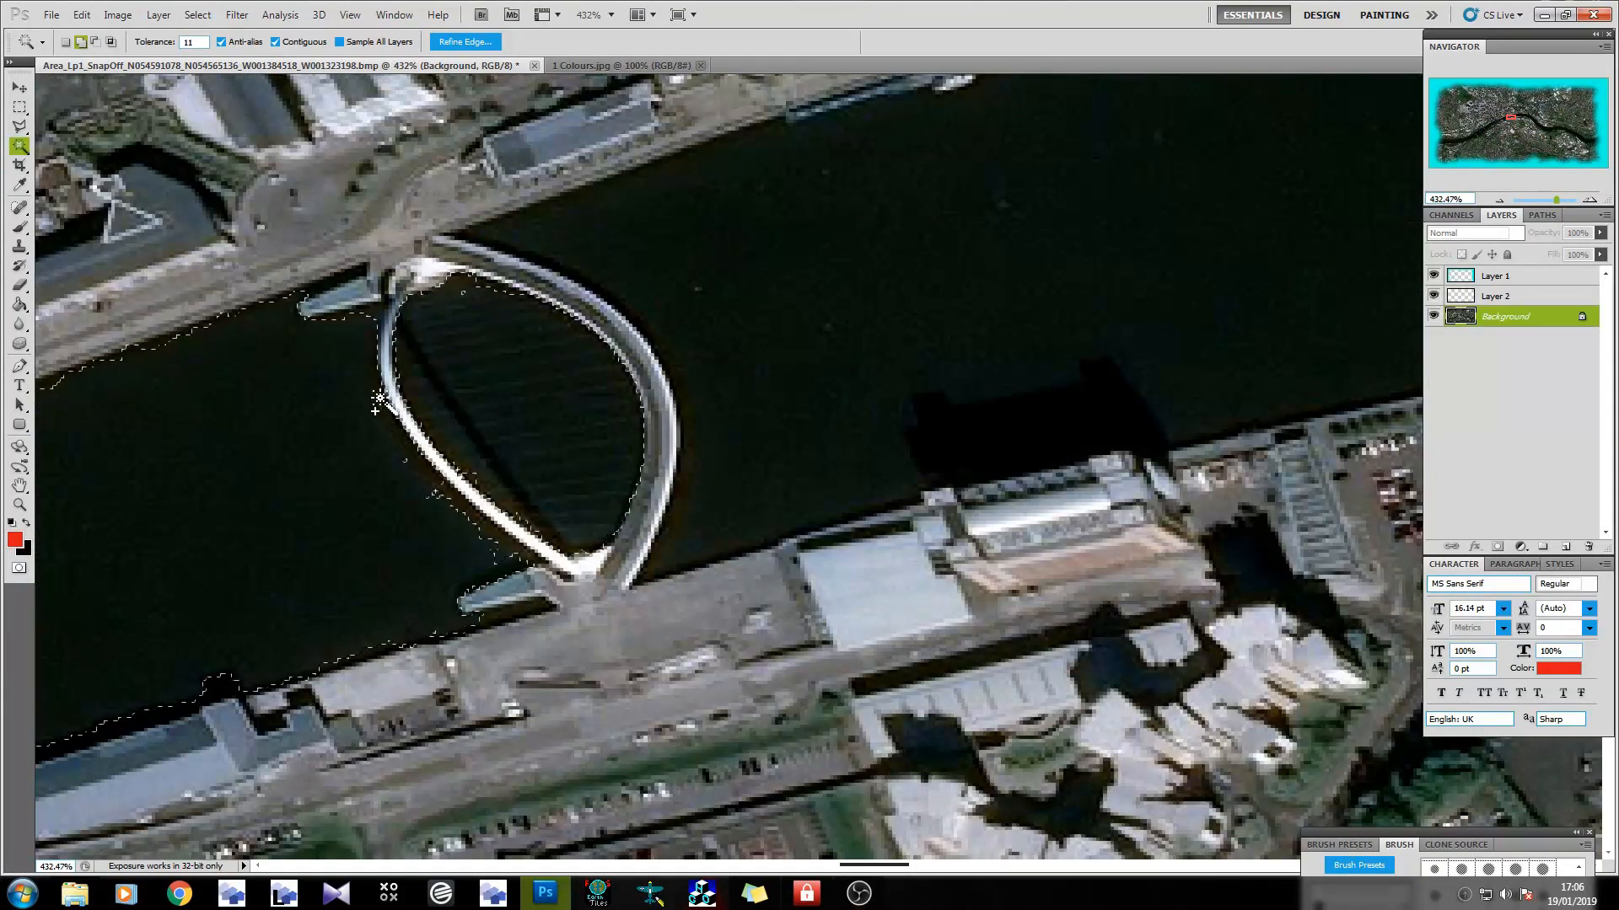
Add the river east of the curved footbridge and lasso the building shadow on the south bank into the selection.
left_click(689, 550, "shift")
left_click(686, 453, "shift")
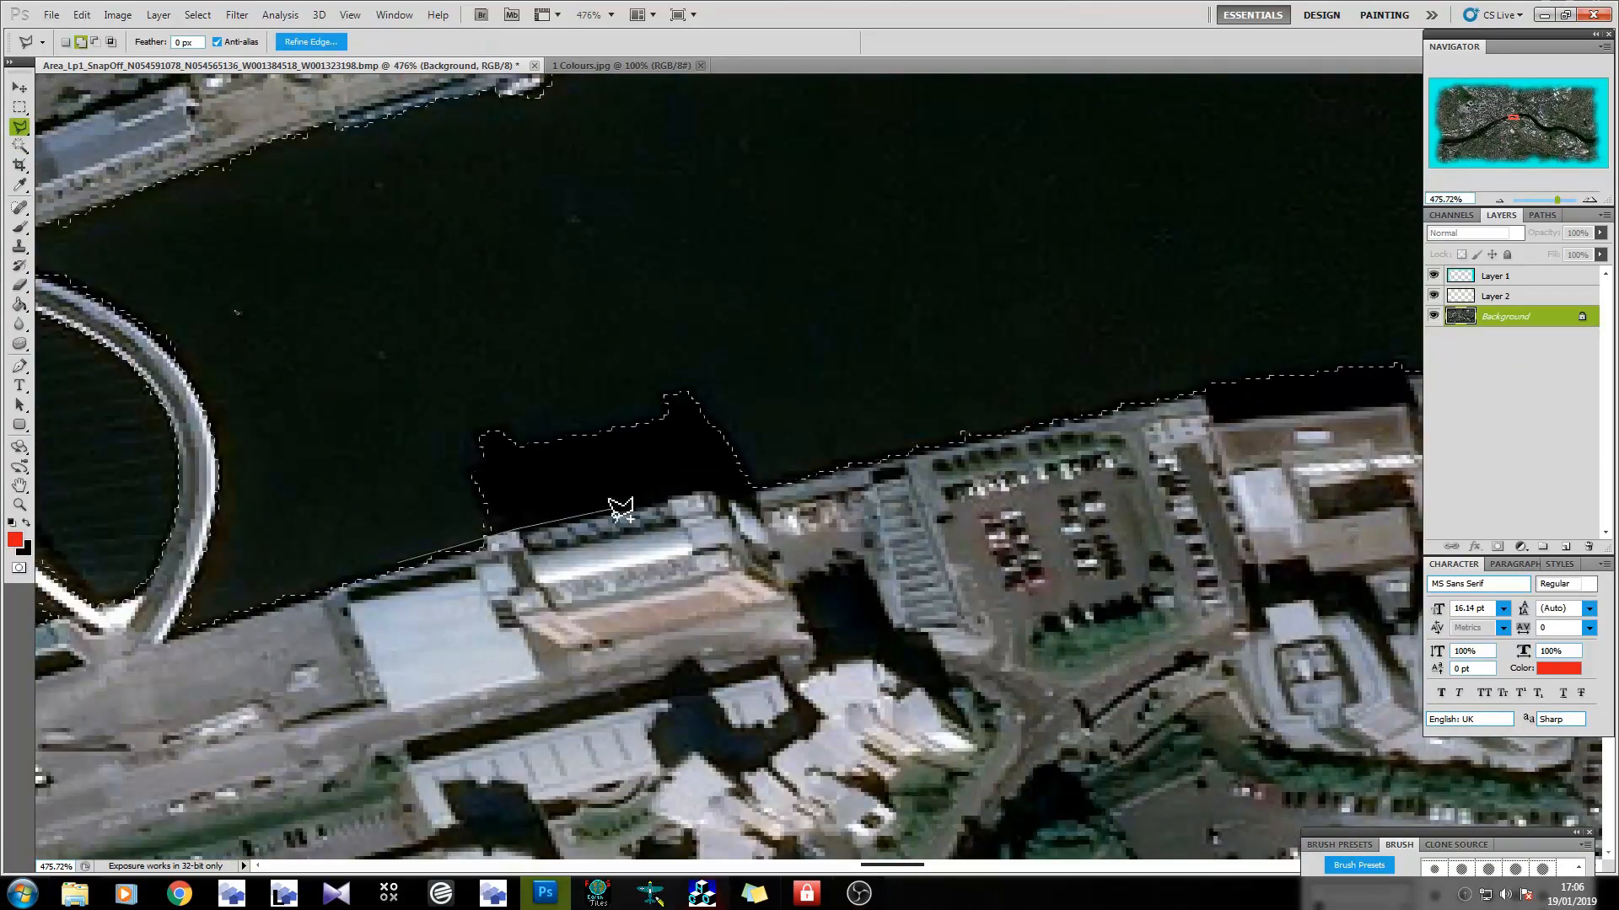
scroll(329, 438, "down", 5)
Check the river selection through to the image's eastern edge and make Layer 2 the active layer.
left_click_drag(1134, 408, 388, 225)
scroll(388, 225, "down", 4)
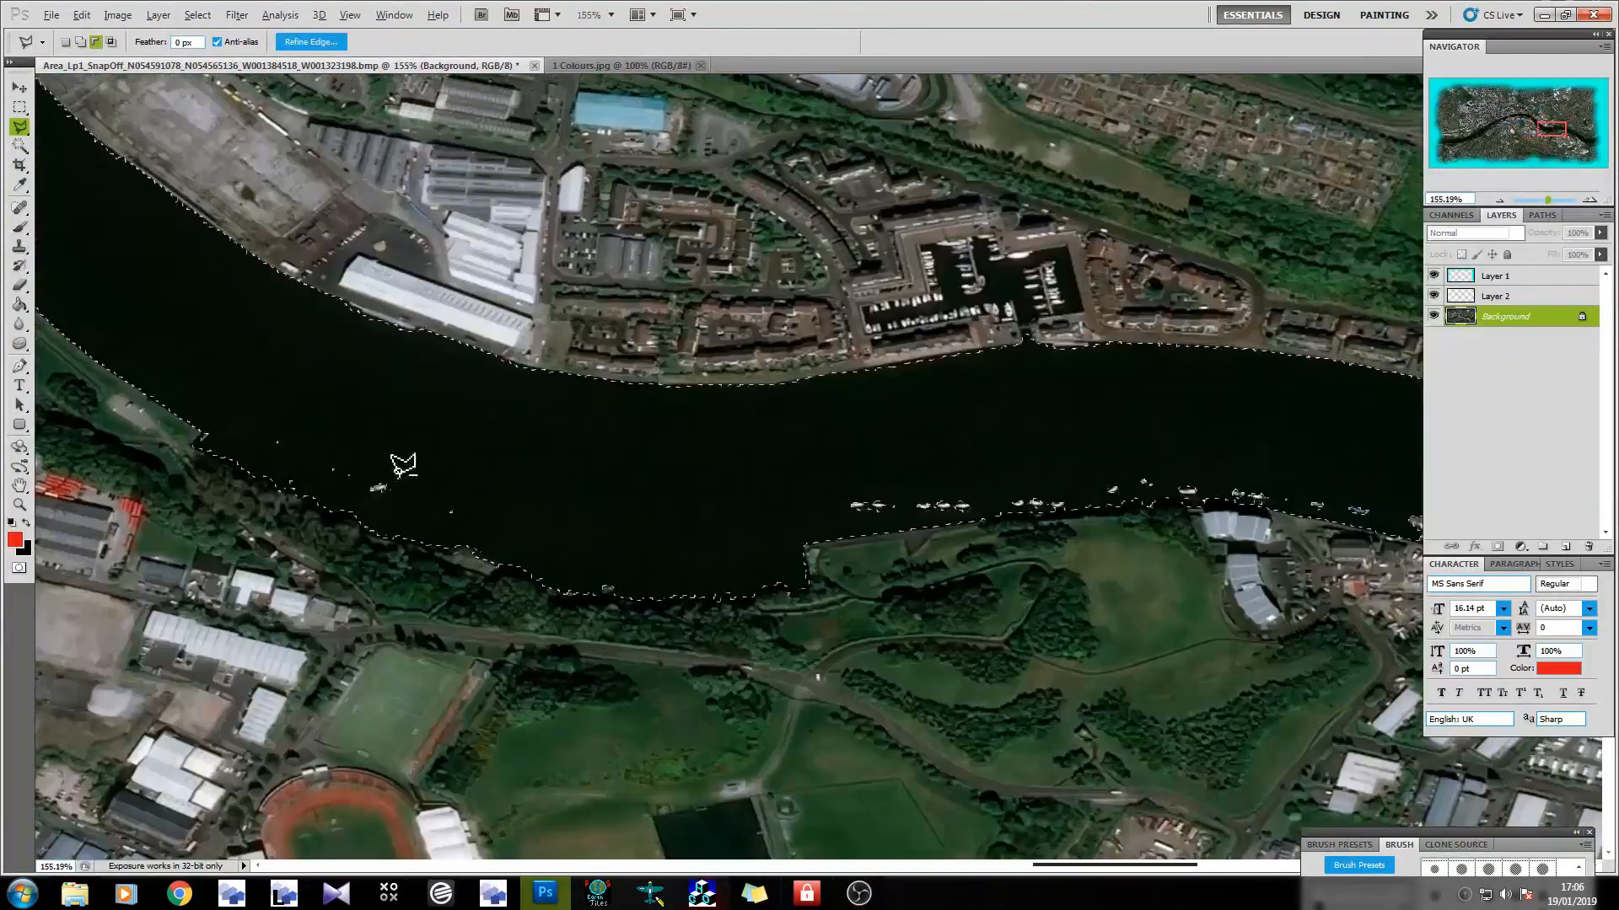
scroll(1113, 539, "down", 4)
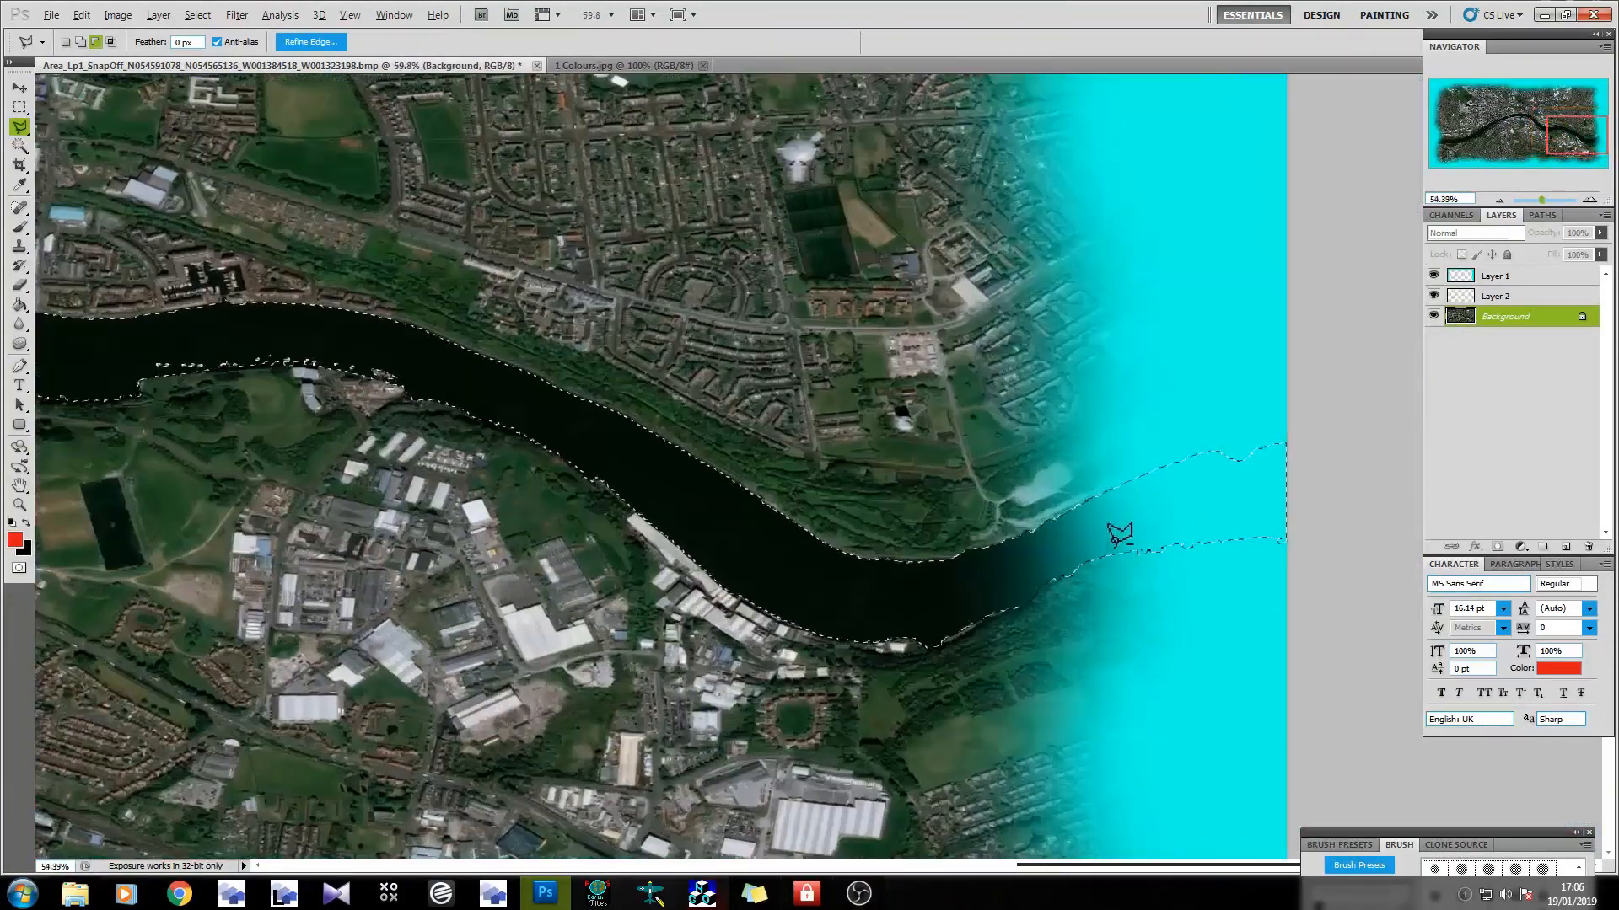
scroll(1106, 545, "up", 1)
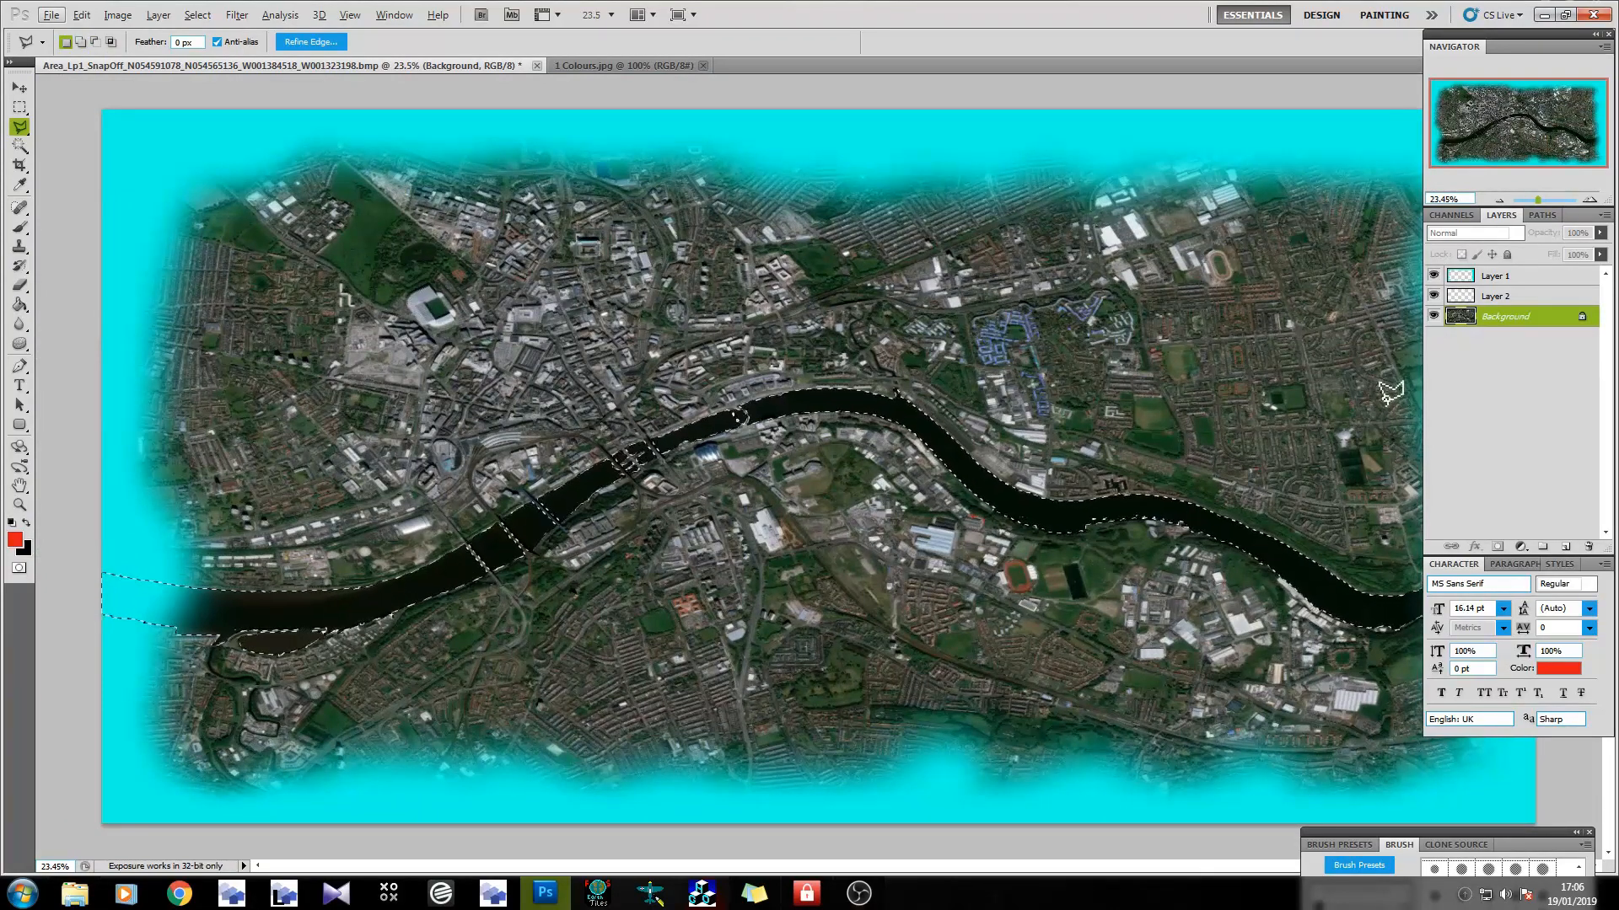
left_click(1498, 299)
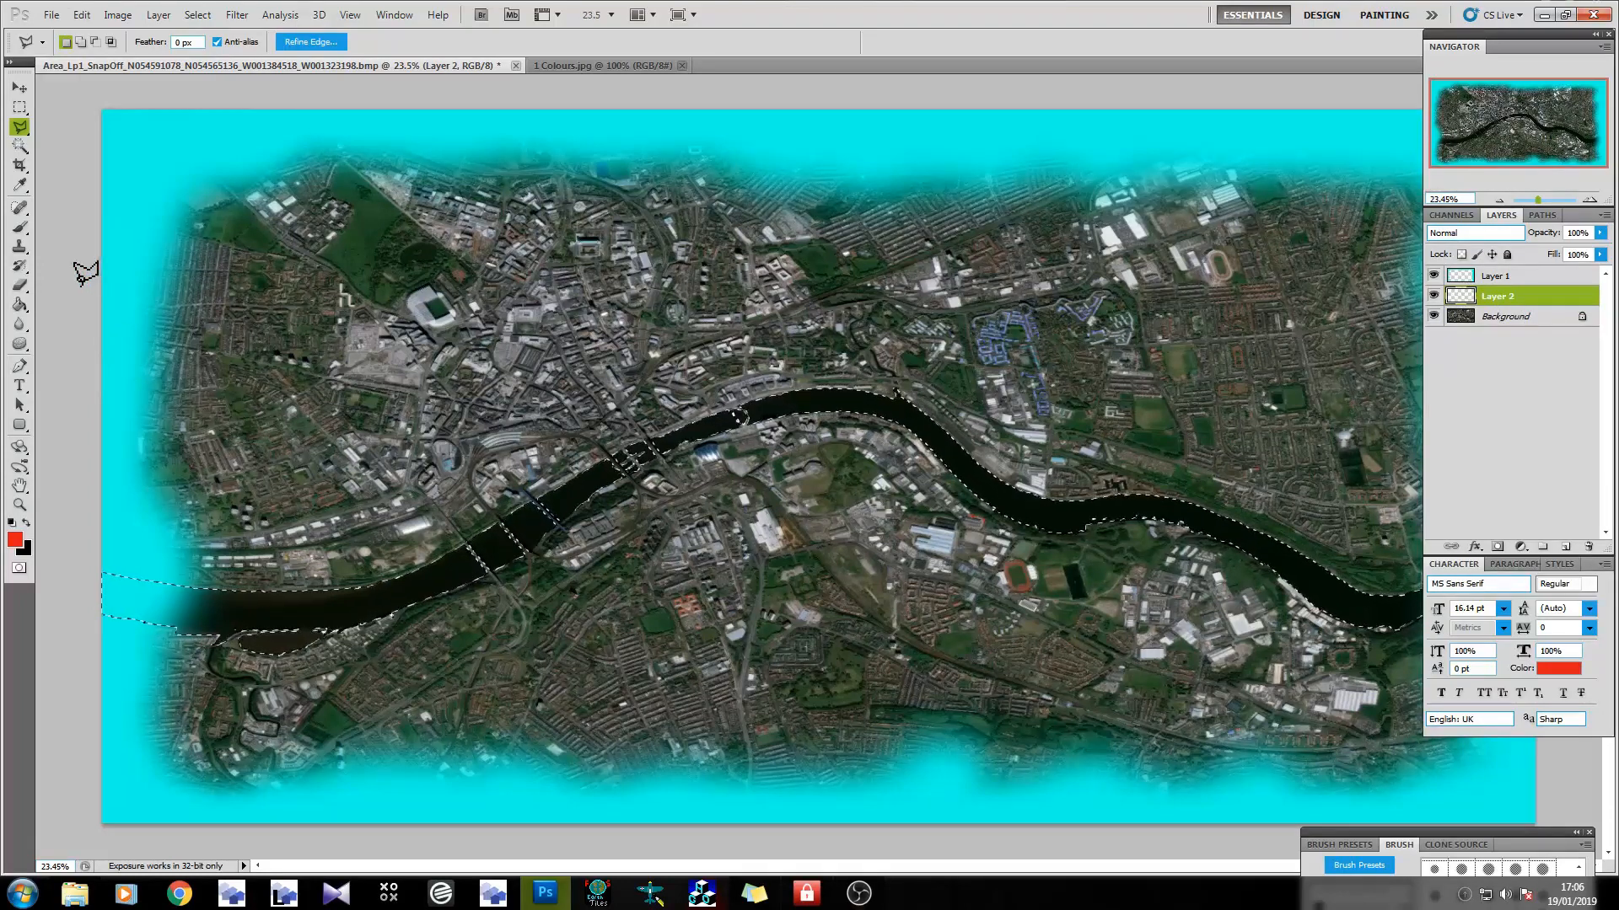
Check the photoreal water colour in the 1 Colours.jpg chart and paint the river selection red on Layer 2 with the Brush.
left_click(20, 208)
key("b")
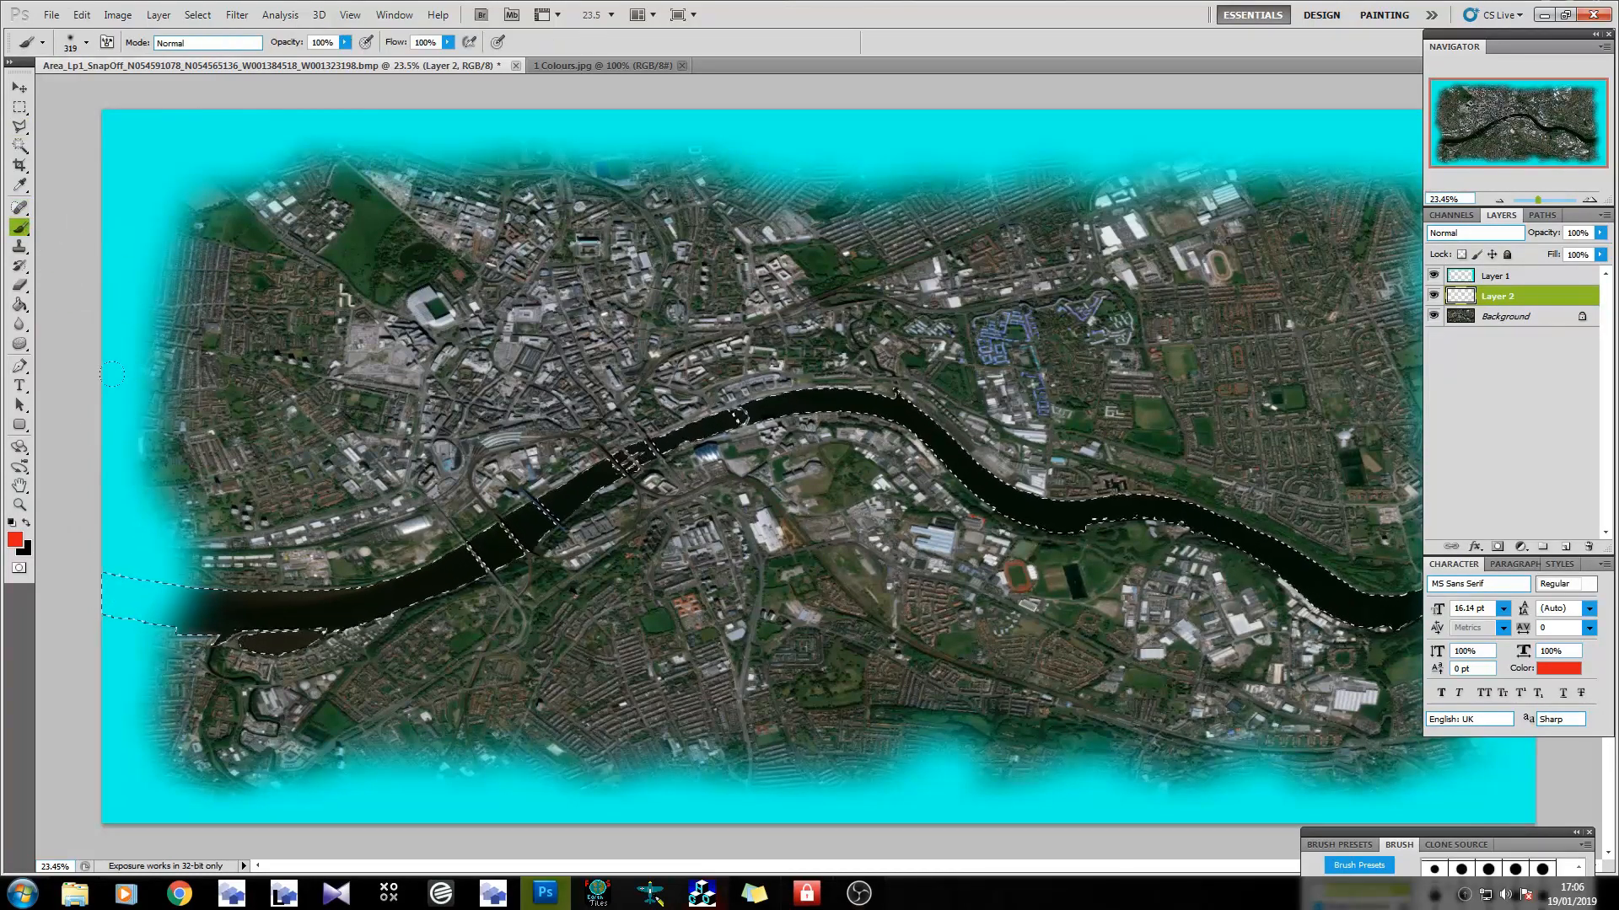
left_click(614, 64)
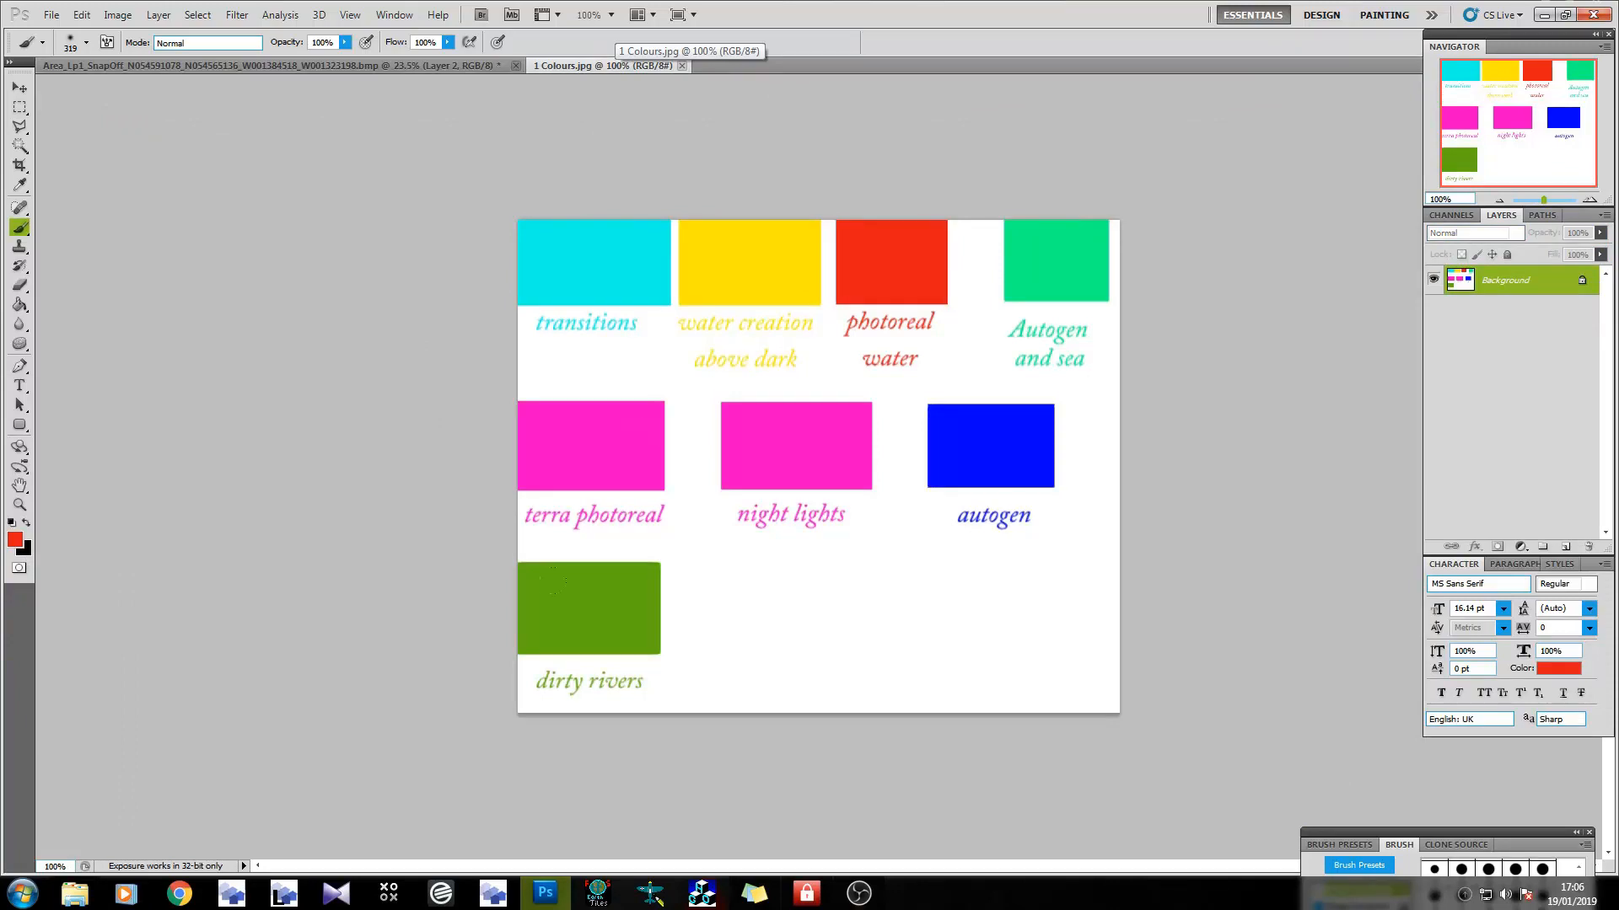
left_click(215, 61)
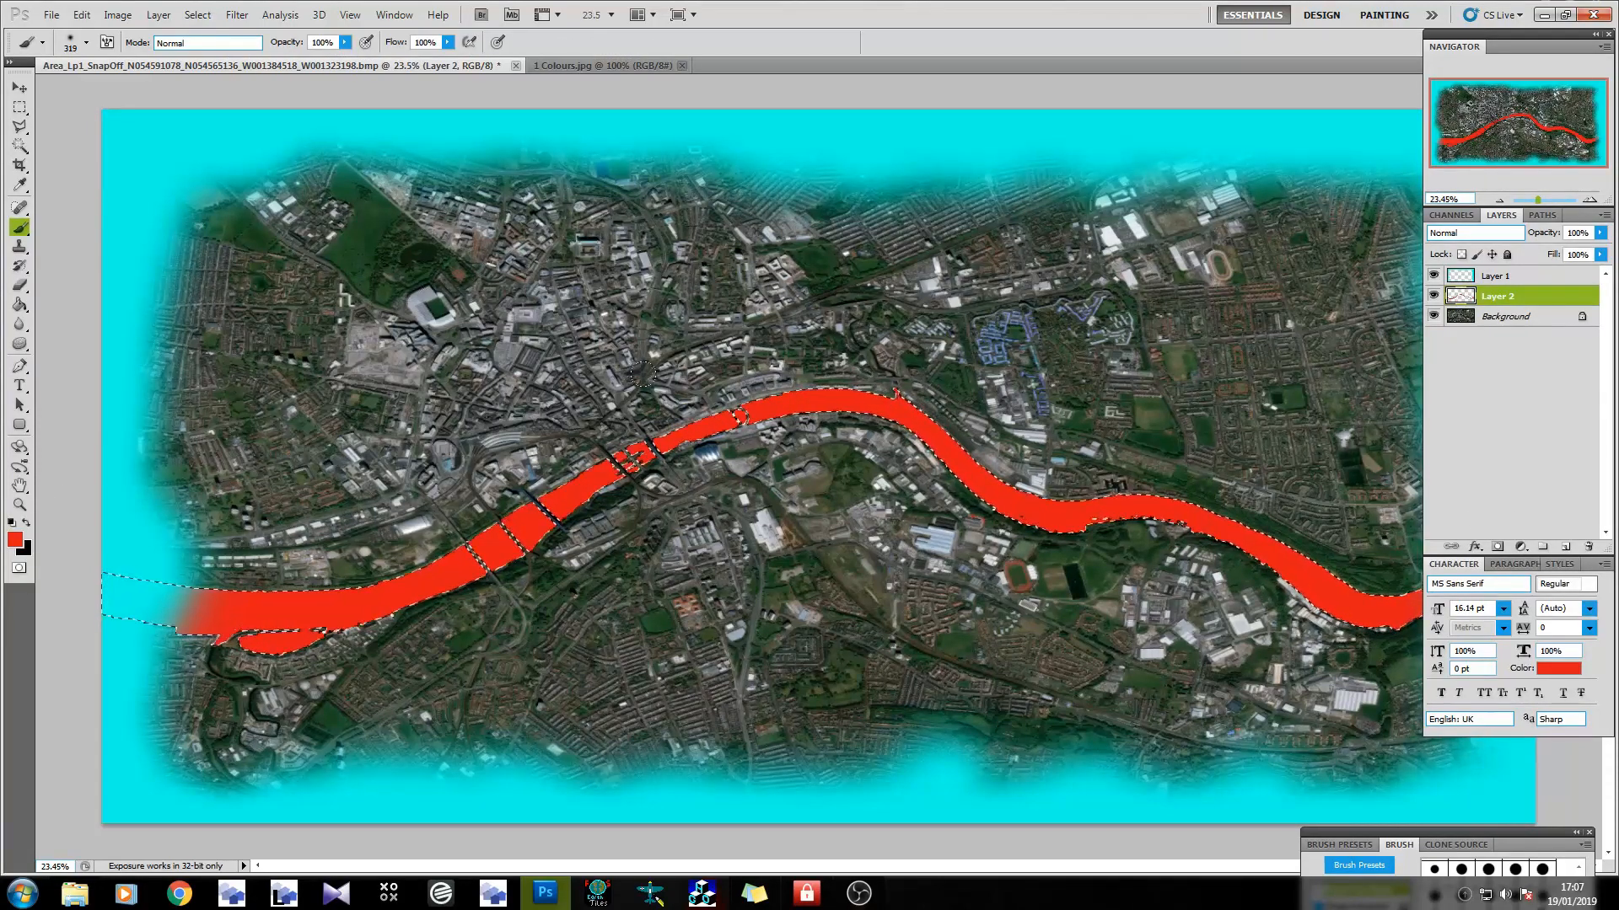
Inspect the red river mask out to the image's eastern edge and clear the river selection.
scroll(643, 373, "up", 2)
scroll(643, 374, "right", 1)
left_click(867, 17)
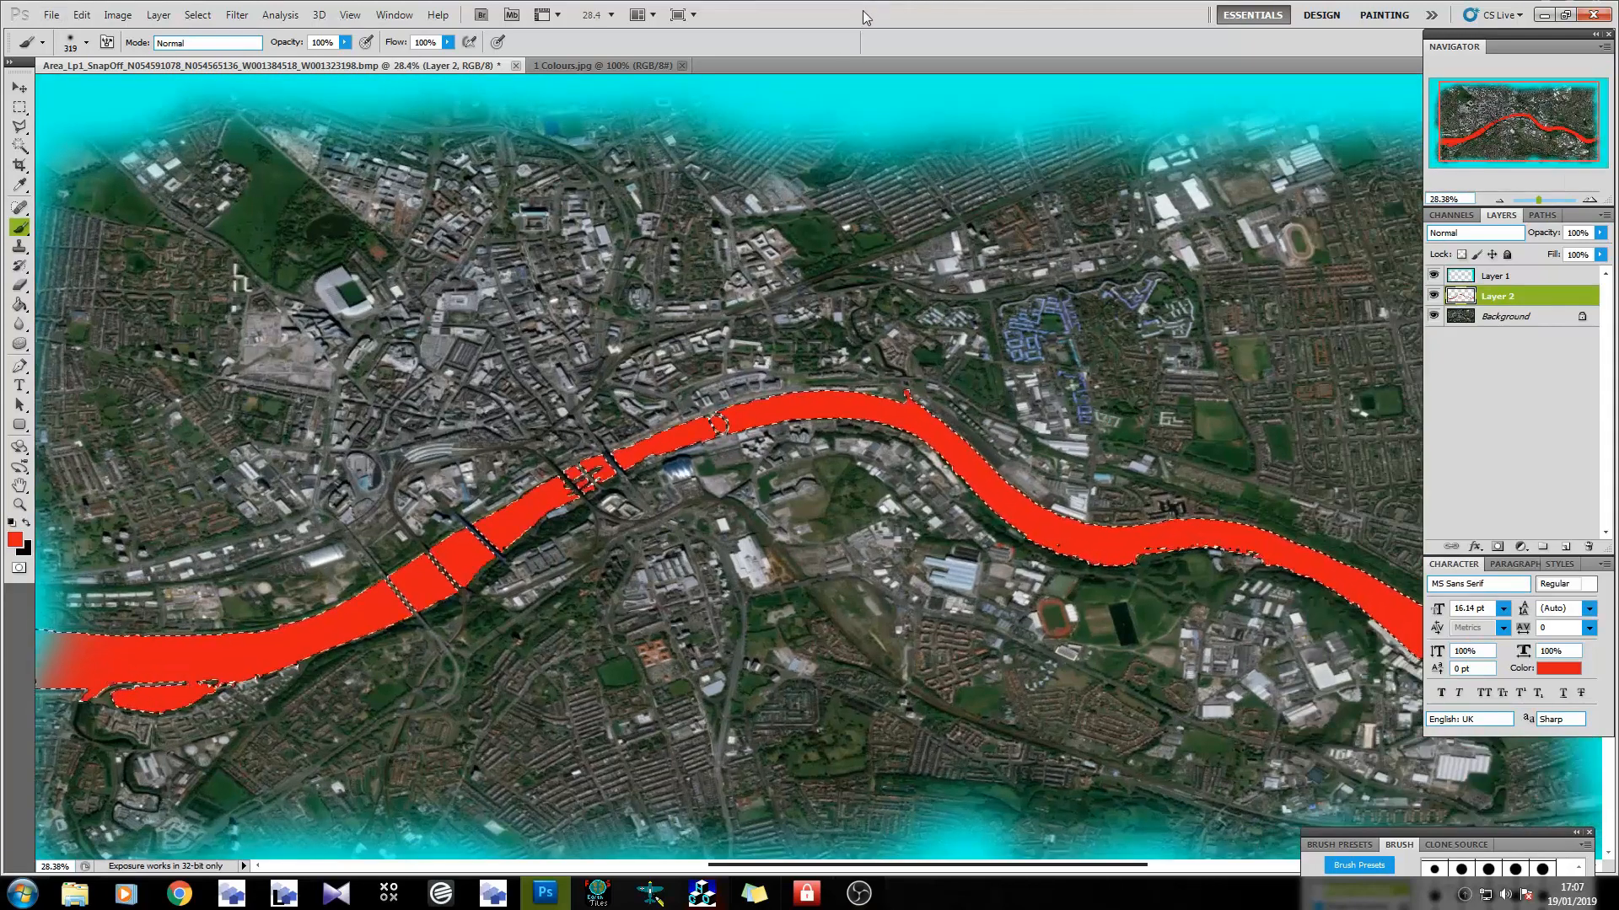
scroll(816, 534, "right", 4)
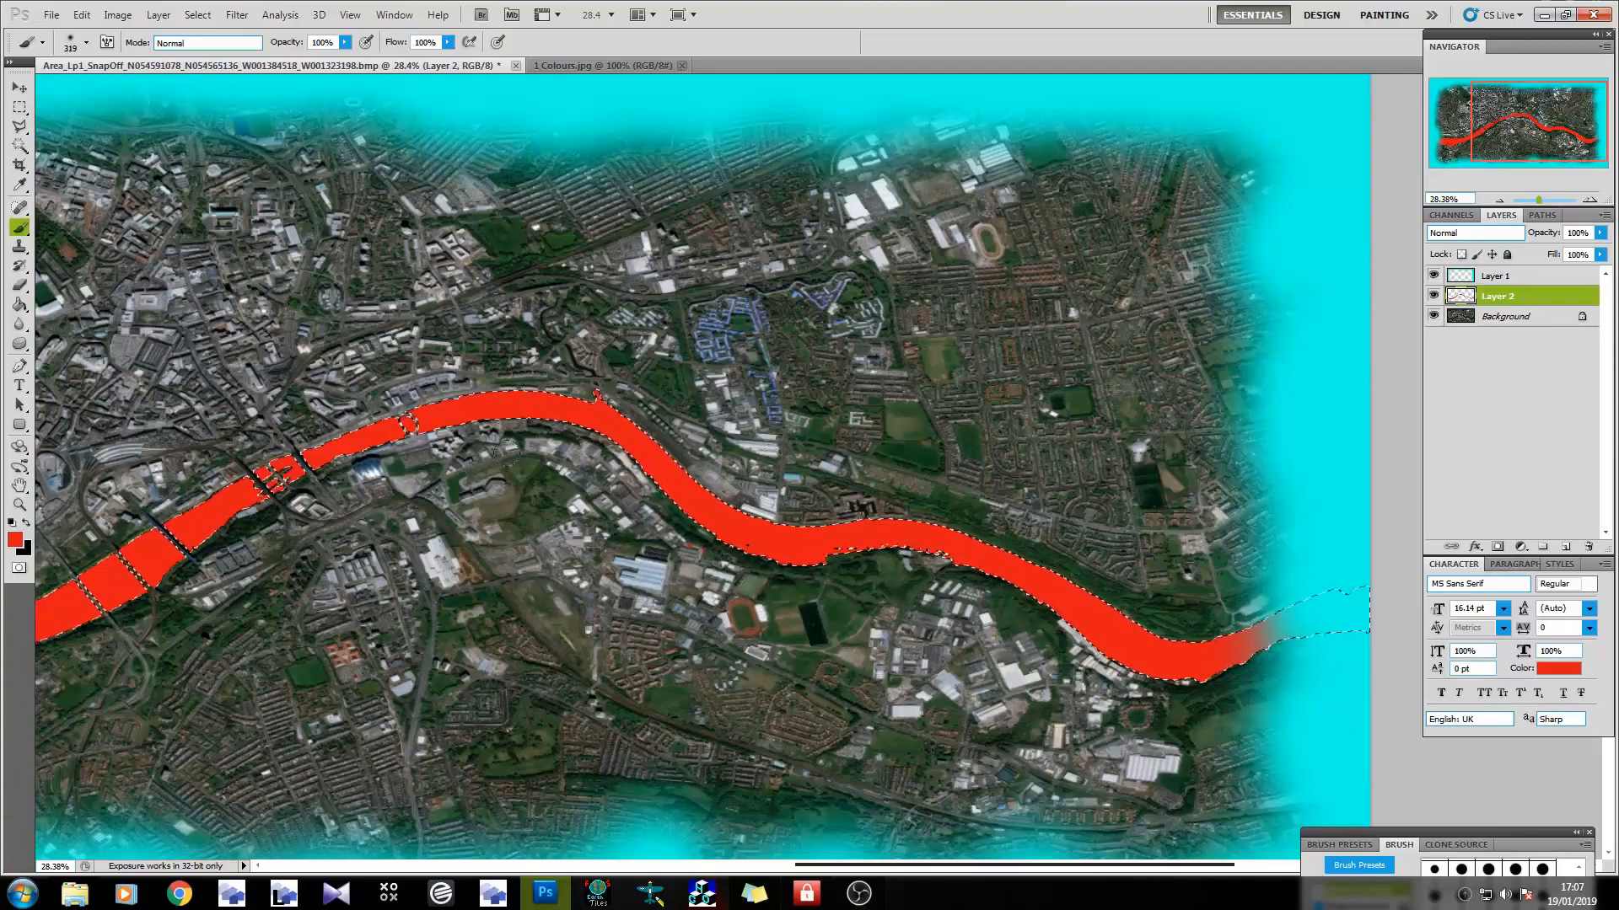
scroll(930, 237, "down", 2)
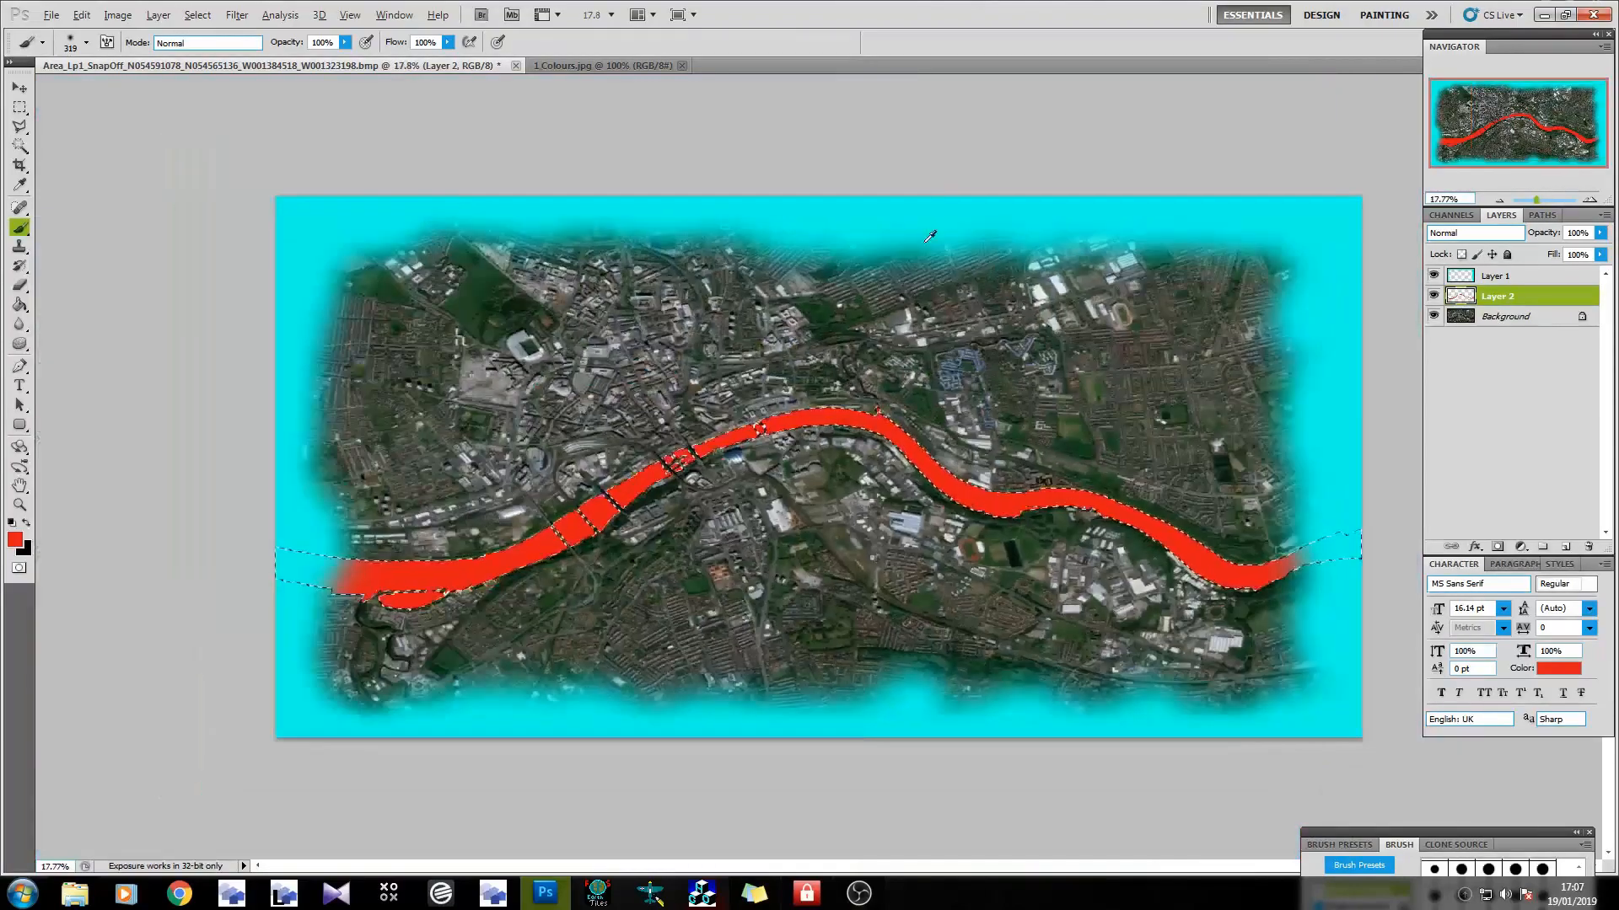
scroll(929, 237, "up", 5)
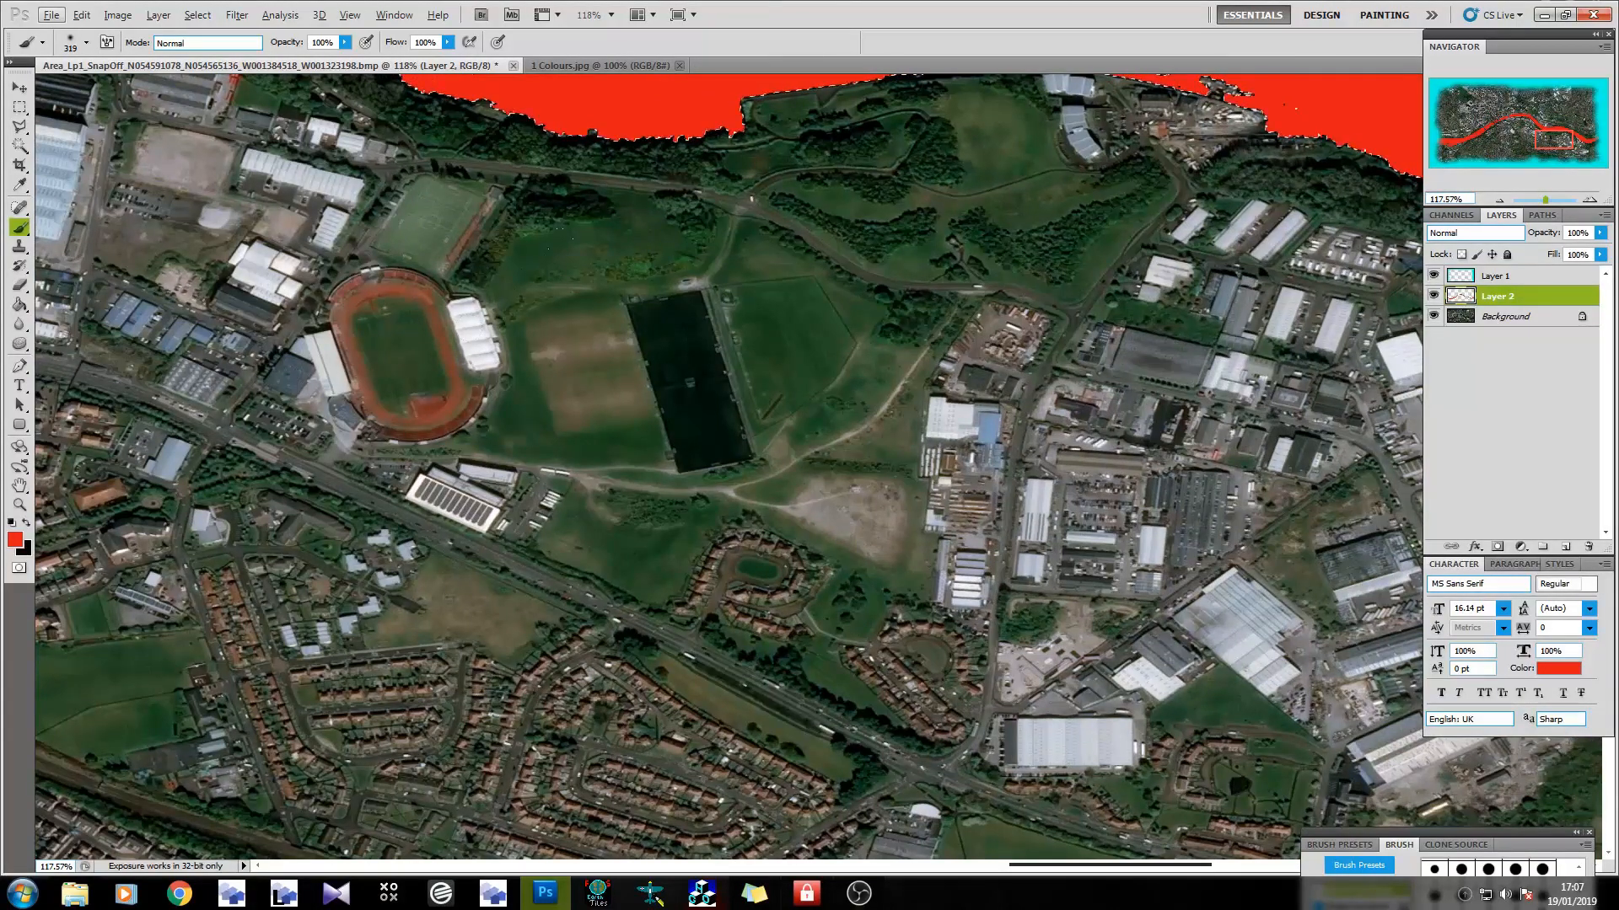
key("ctrl+d")
Find the narrow tributary south of the river's western end and reduce the brush size to 27 px.
scroll(772, 411, "up", 5)
scroll(996, 405, "down", 6)
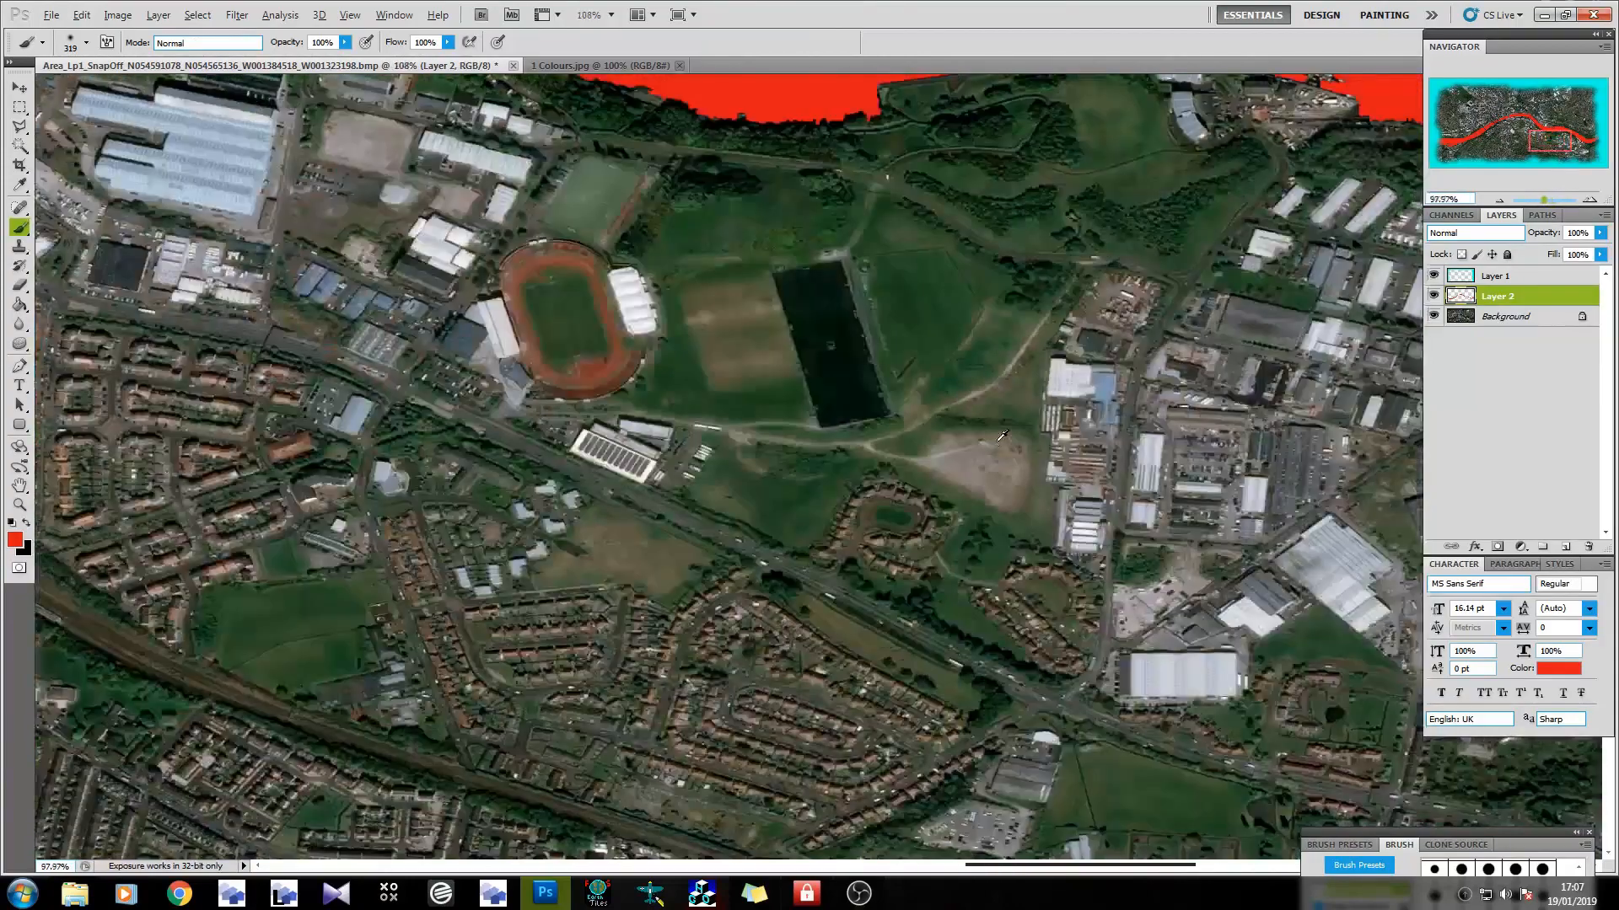
scroll(1002, 436, "down", 8)
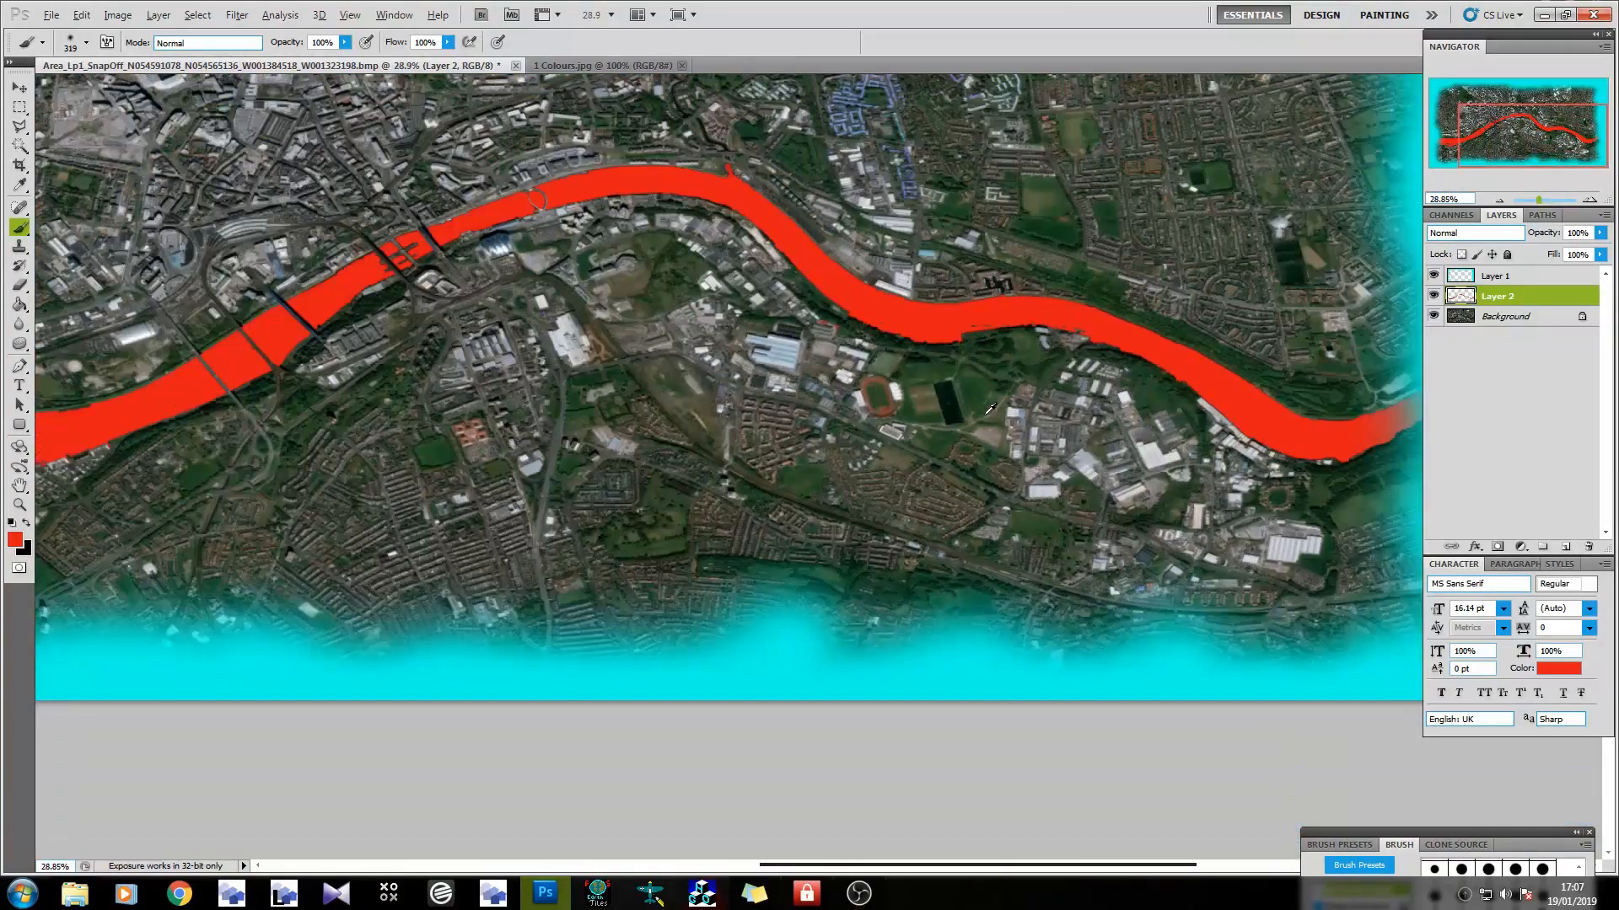
scroll(924, 377, "down", 2)
scroll(281, 700, "up", 14)
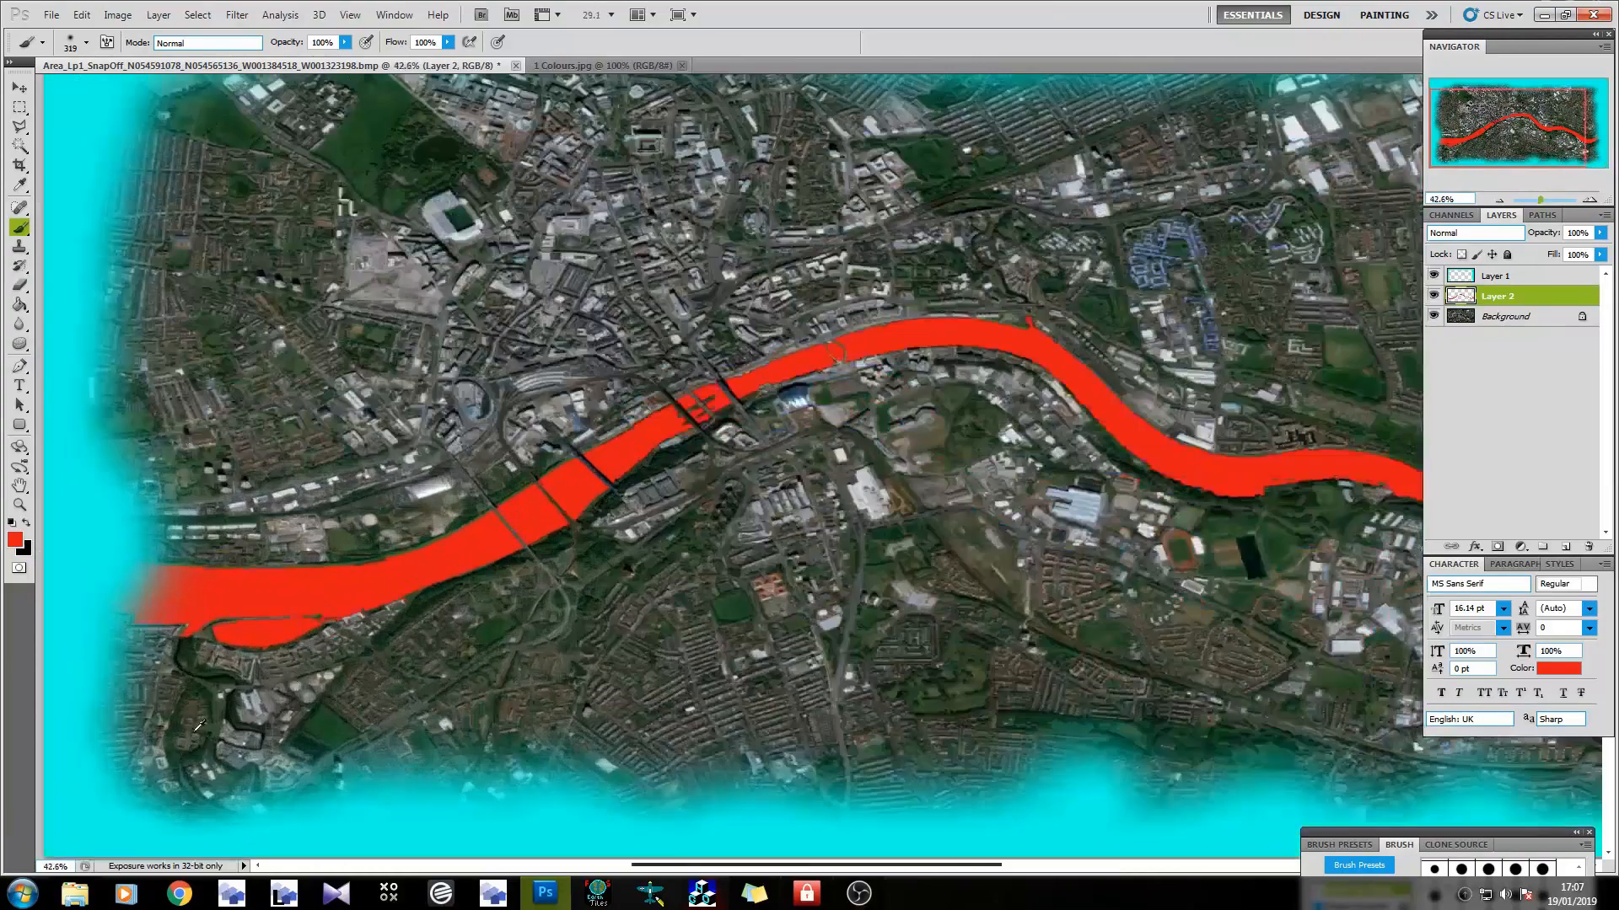
scroll(194, 590, "left", 5)
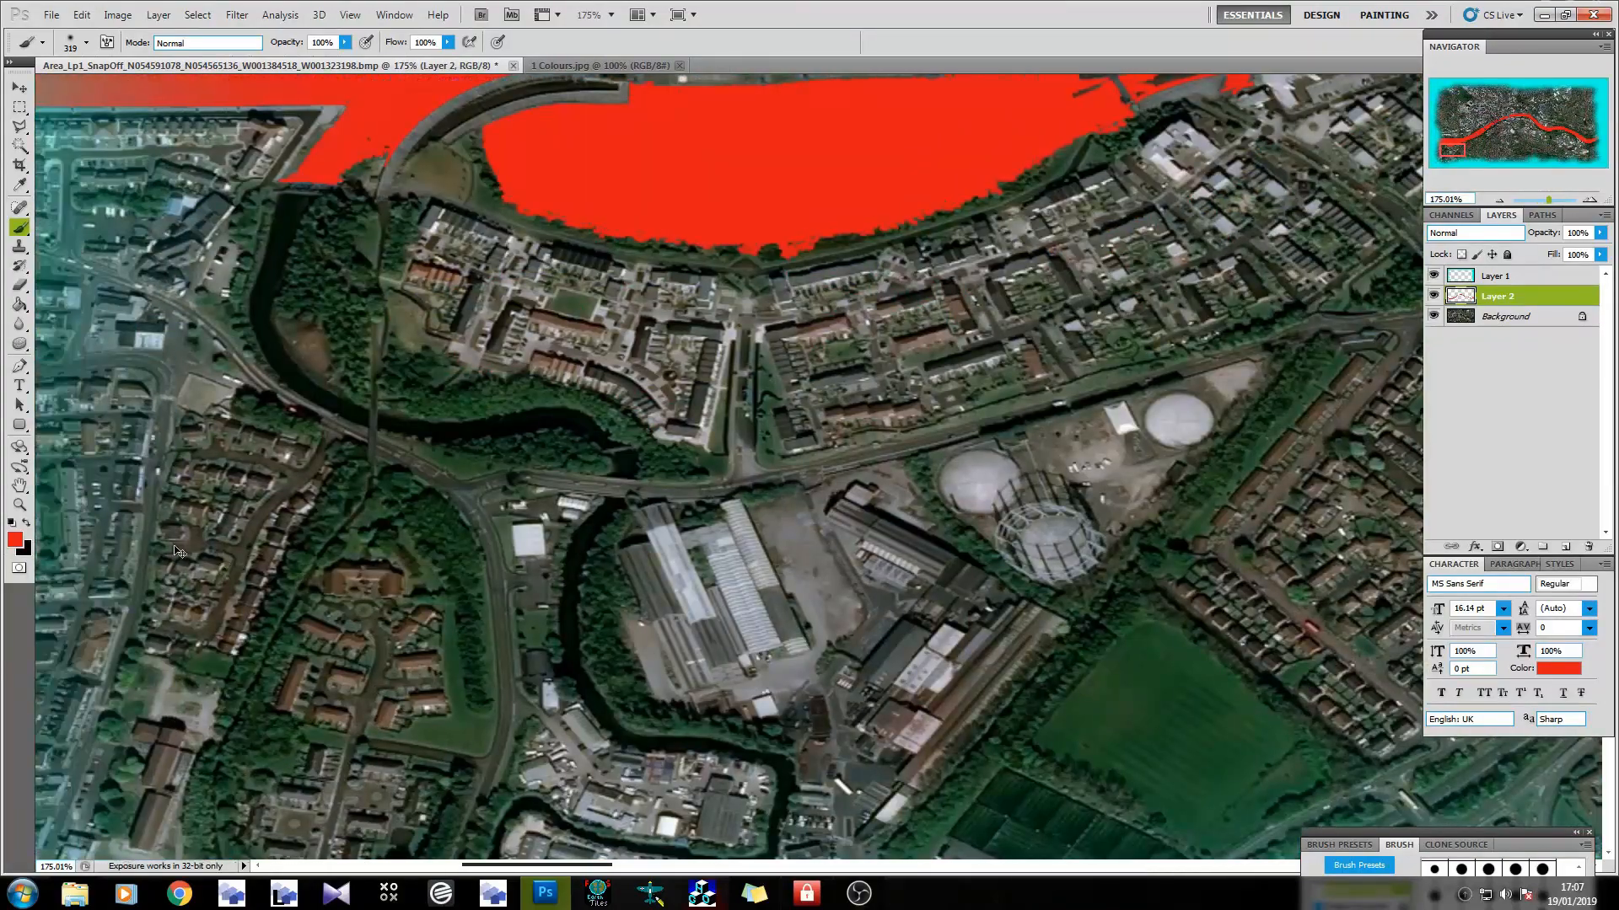
scroll(361, 268, "up", 6)
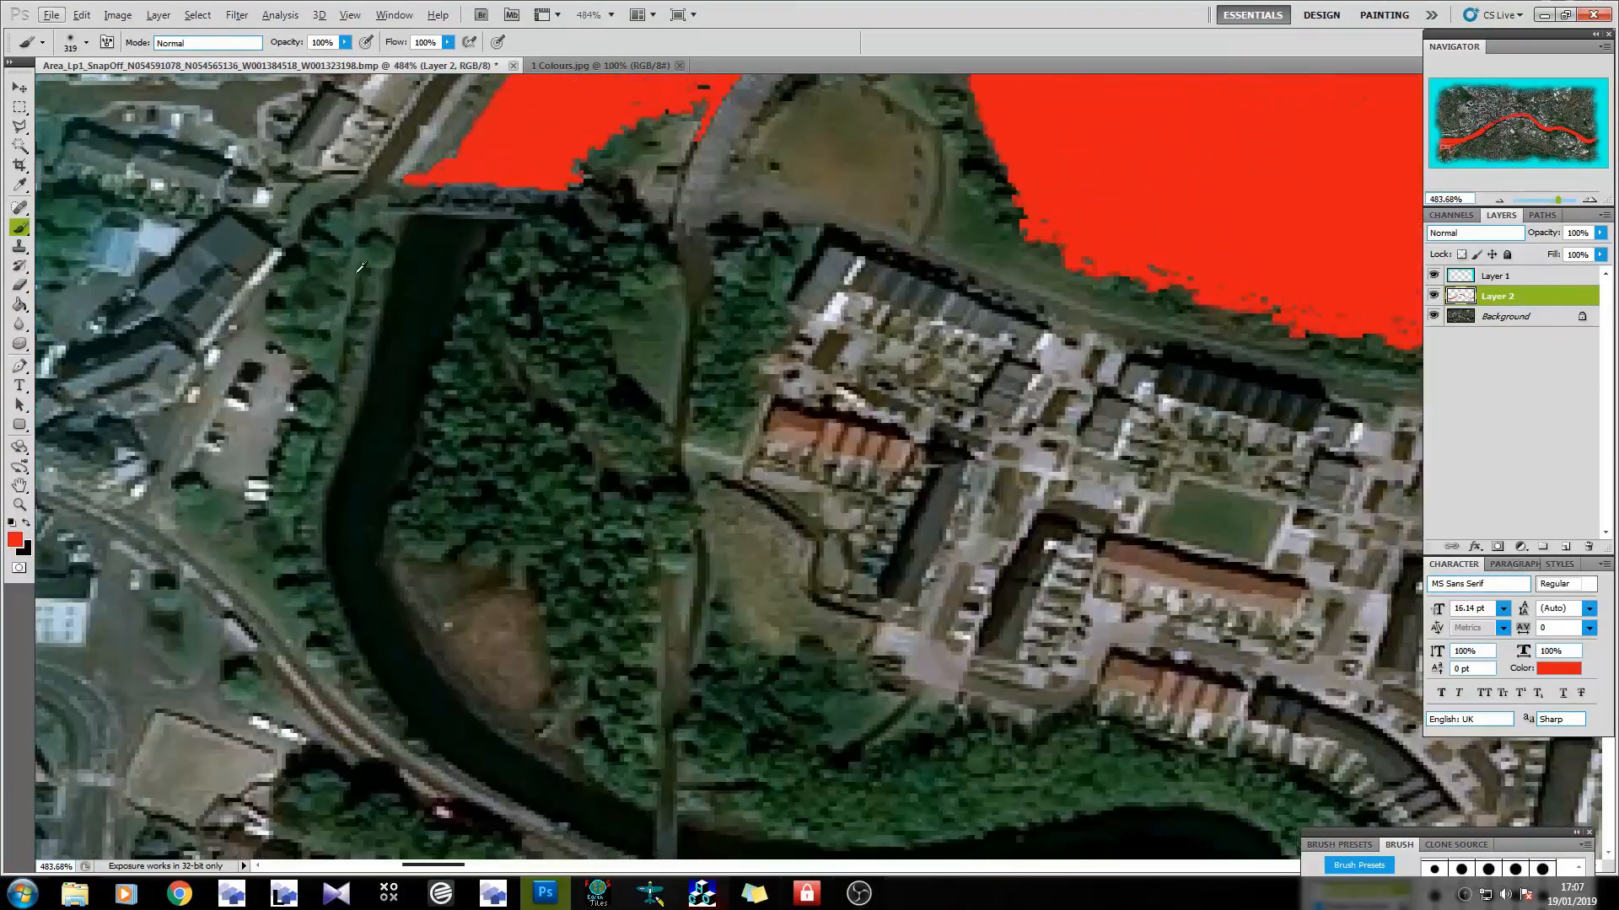
left_click(86, 43)
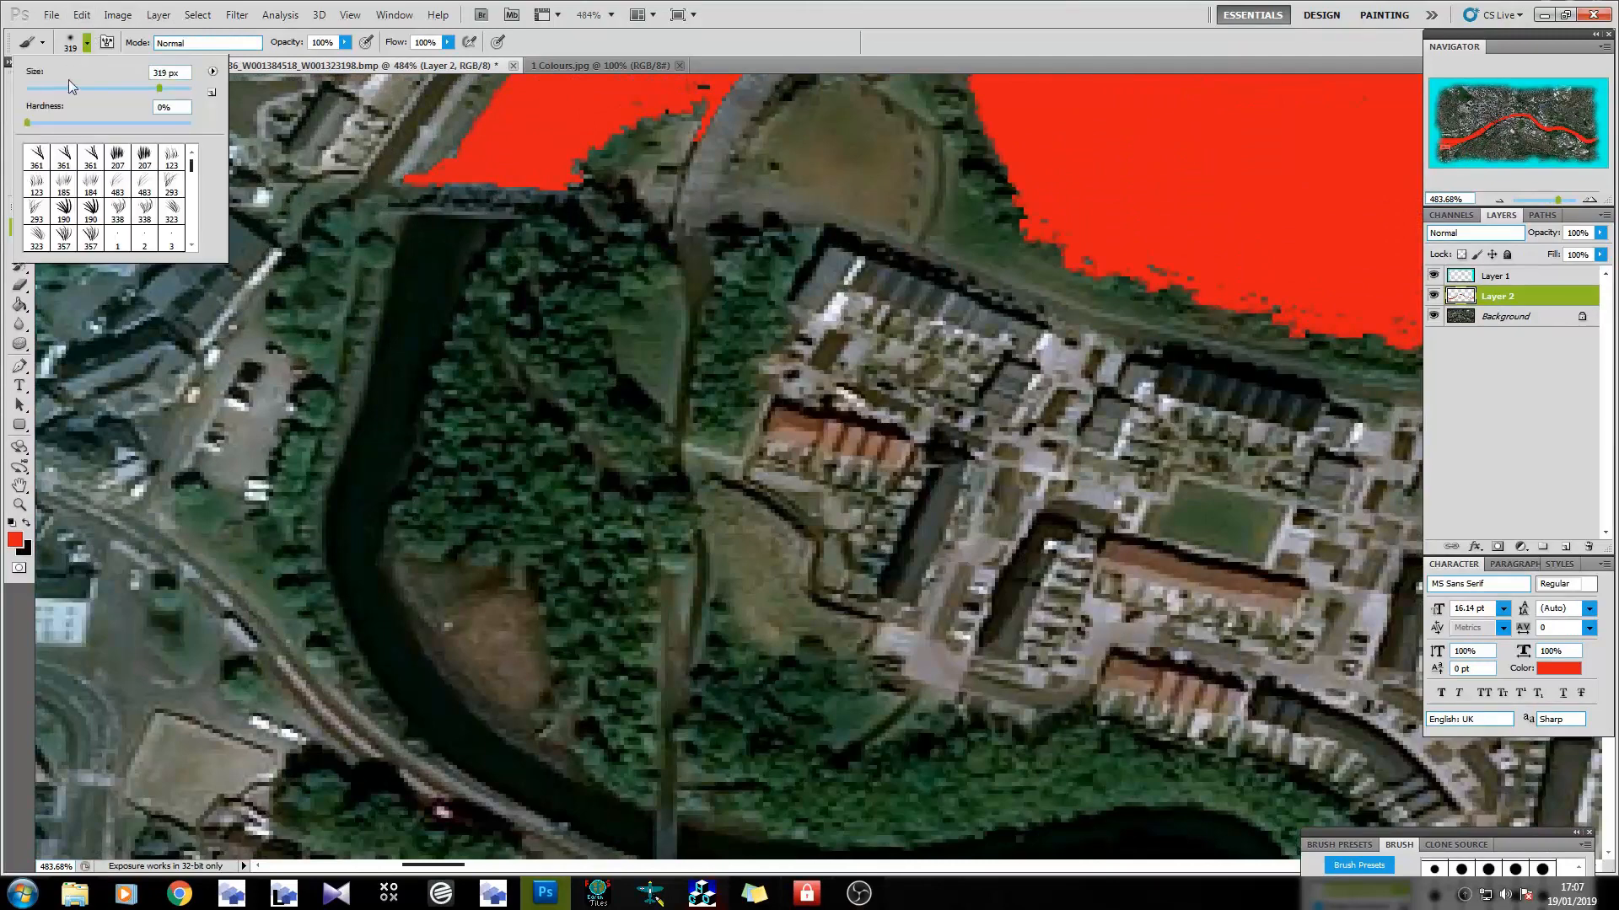
key("bracketleft")
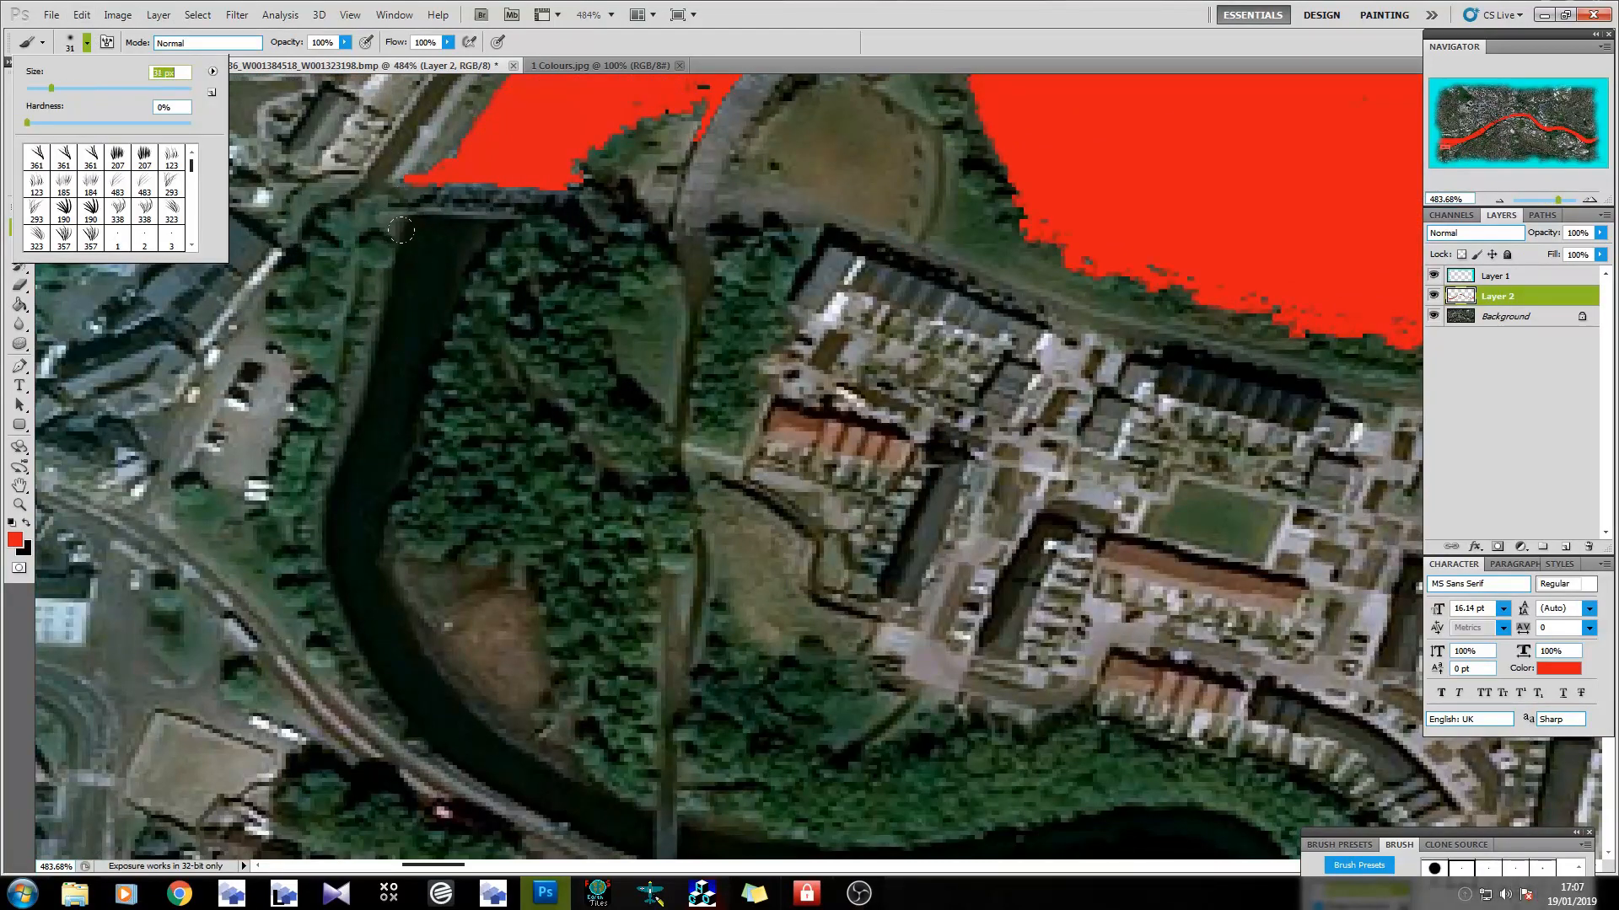
left_click(615, 28)
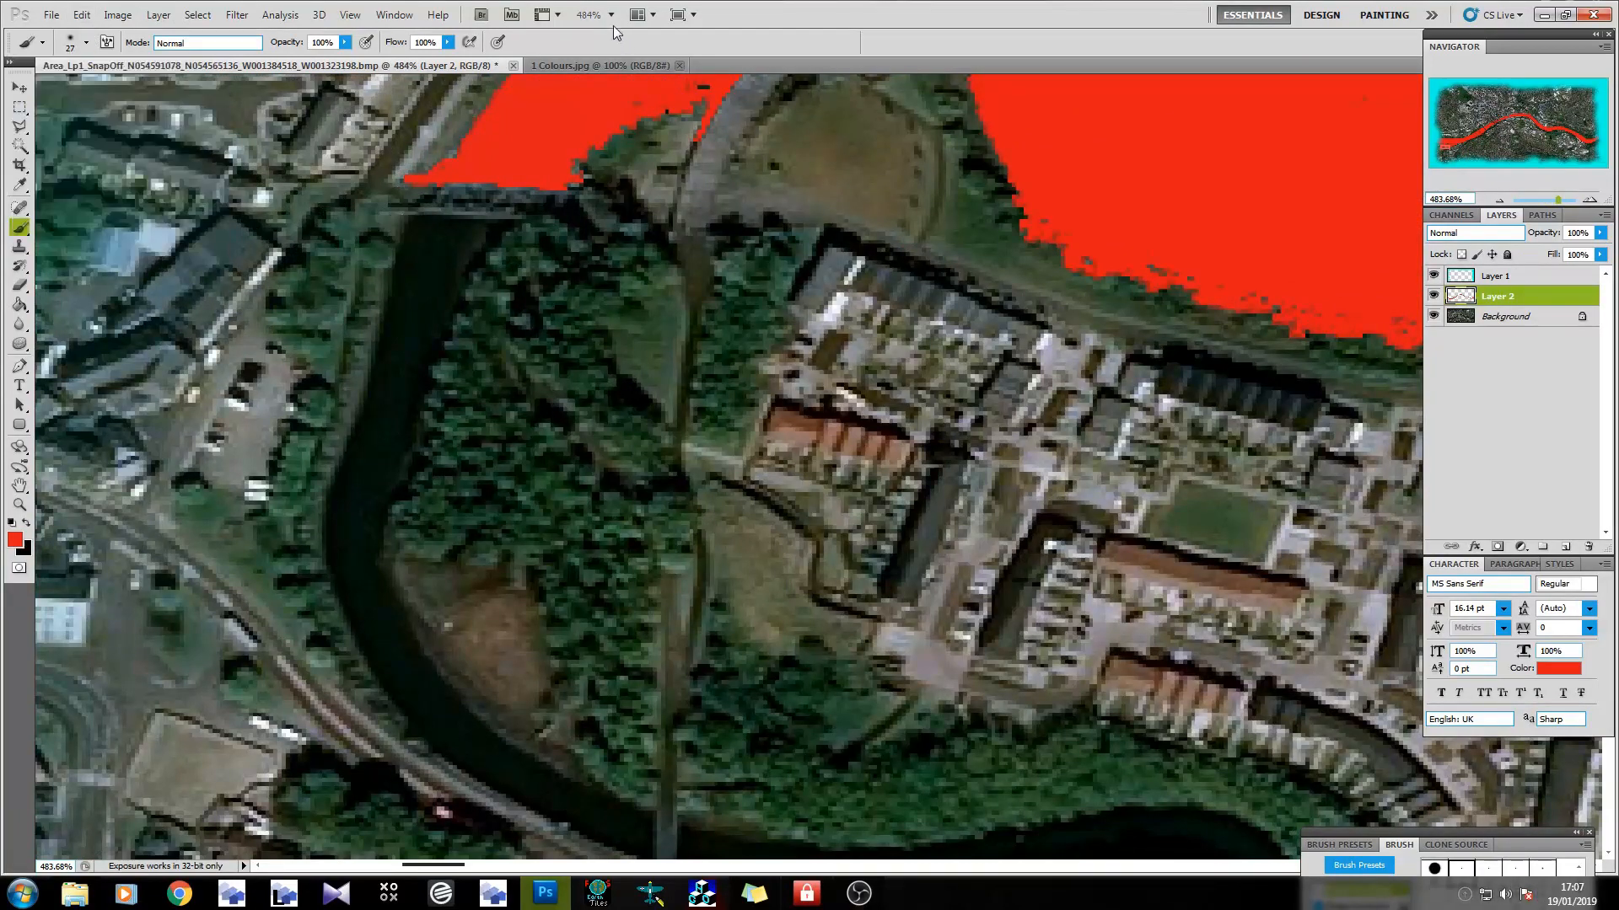
Select the tributary's first stretch south of the main river with the Magic Wand on the Background layer.
left_click(19, 145)
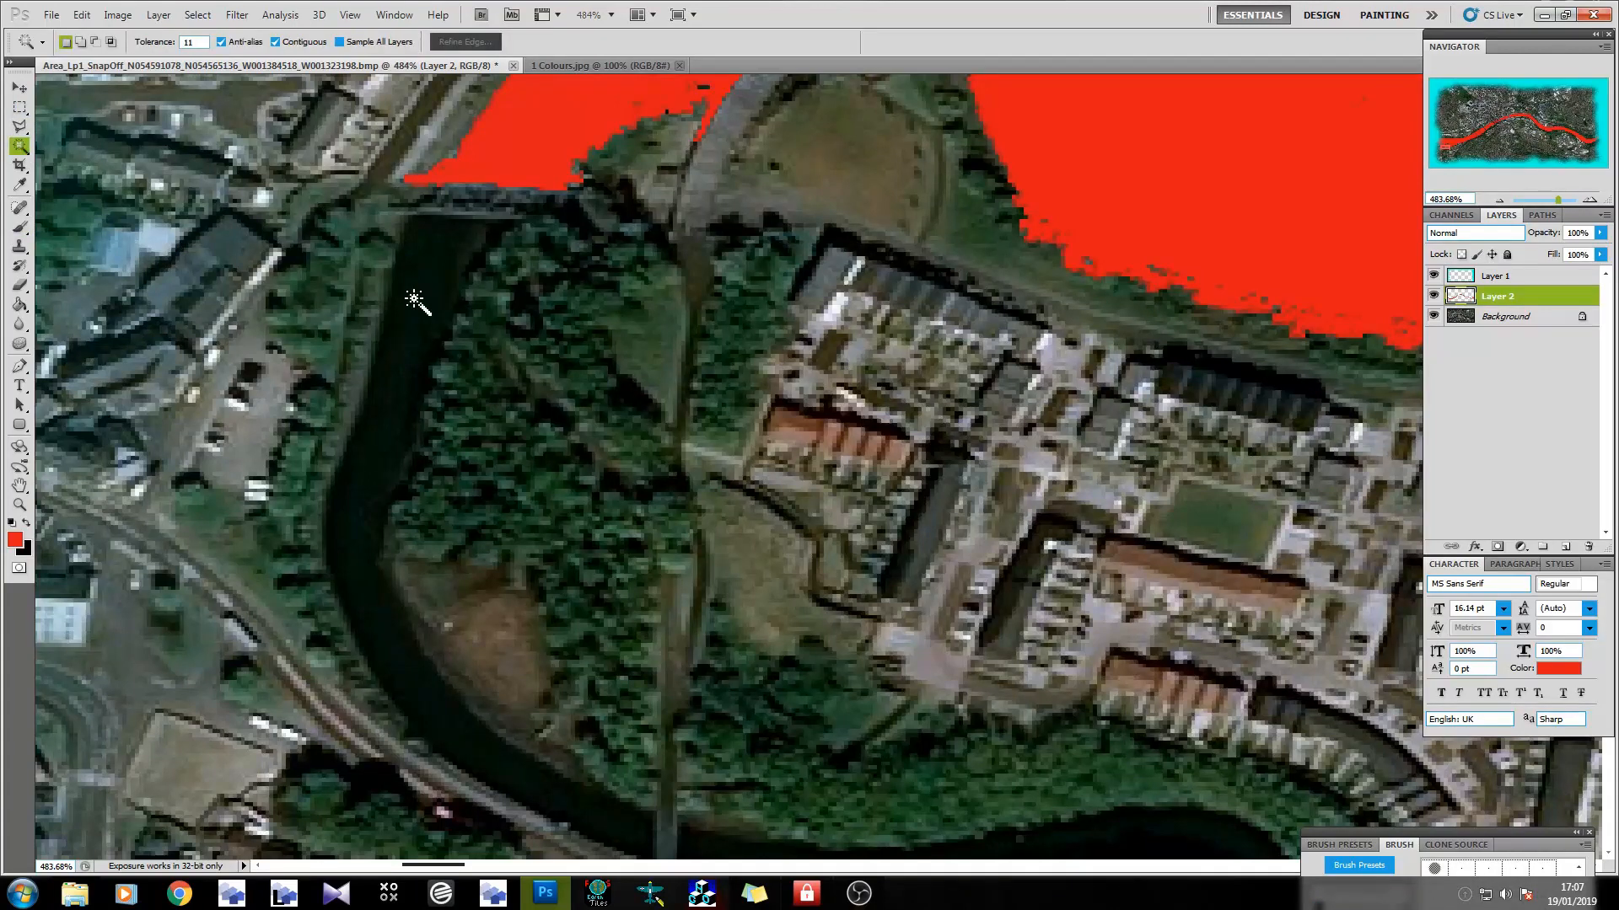
key("alt+bracketleft")
left_click(426, 274)
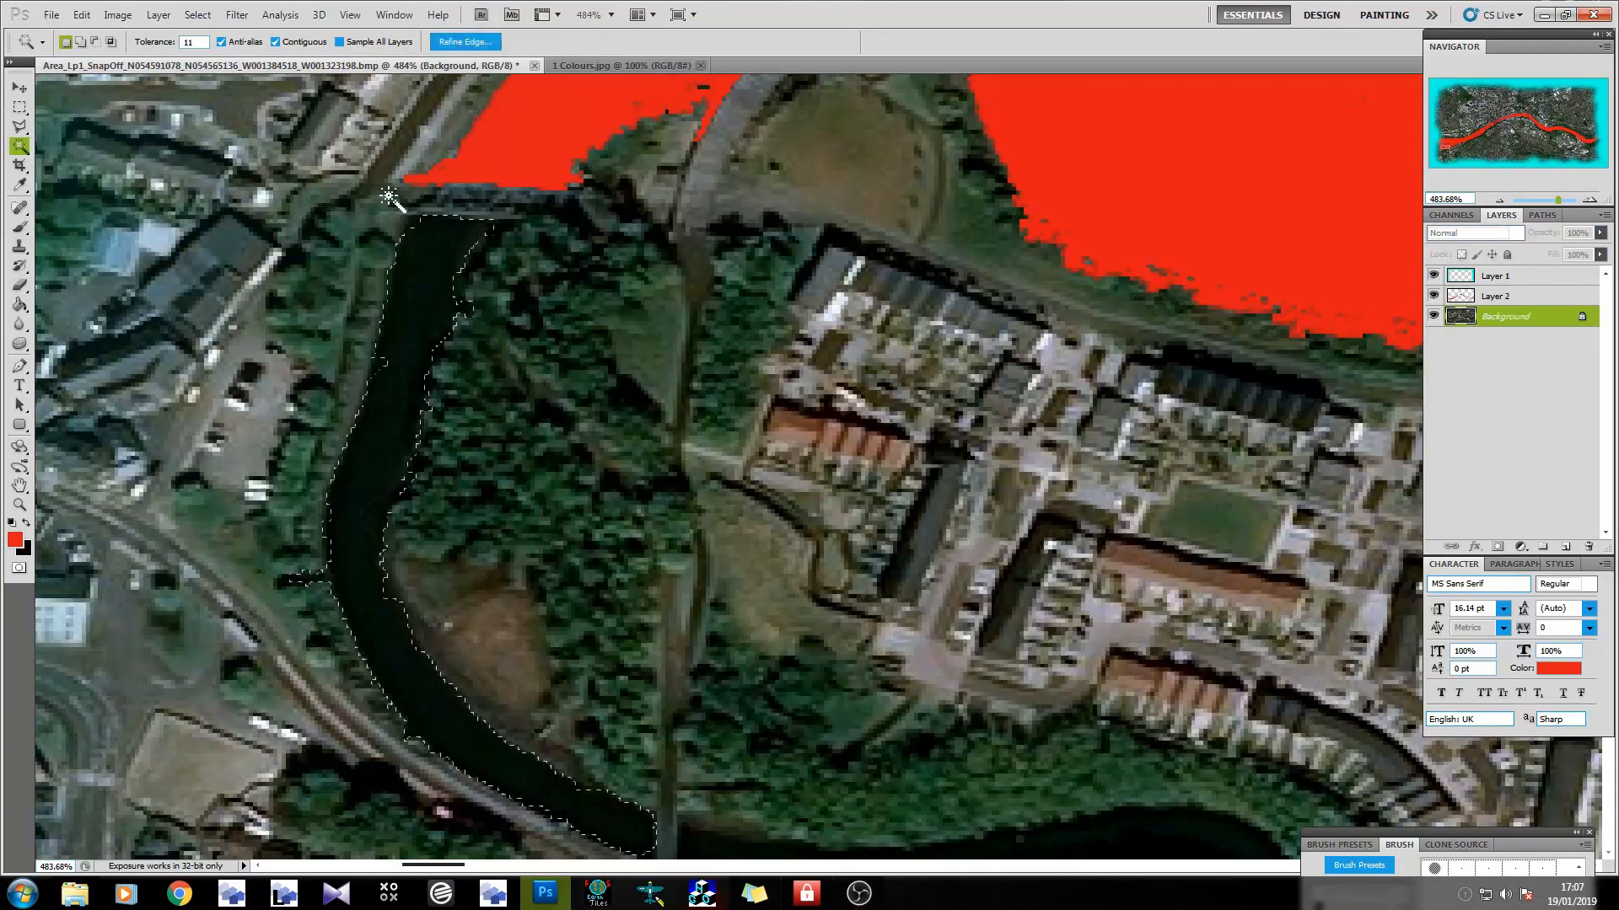
Add the tributary stretches beyond the footbridge and south of the road bridge, including the industrial-estate loop, to the selection.
scroll(388, 197, "down", 5)
scroll(736, 524, "up", 3)
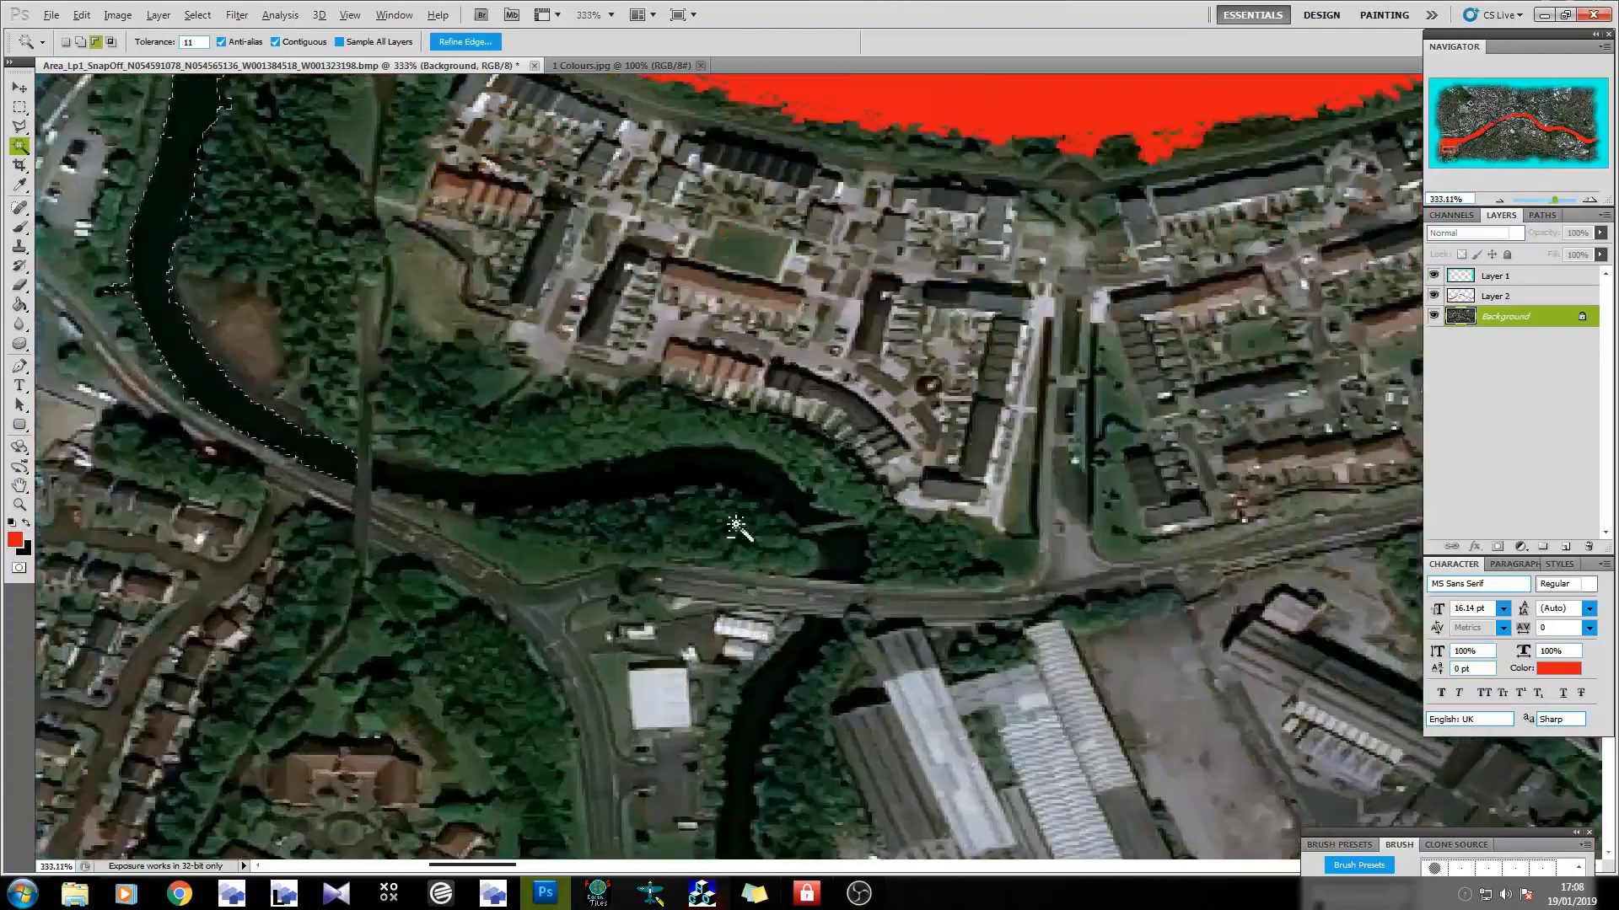
scroll(736, 525, "up", 1)
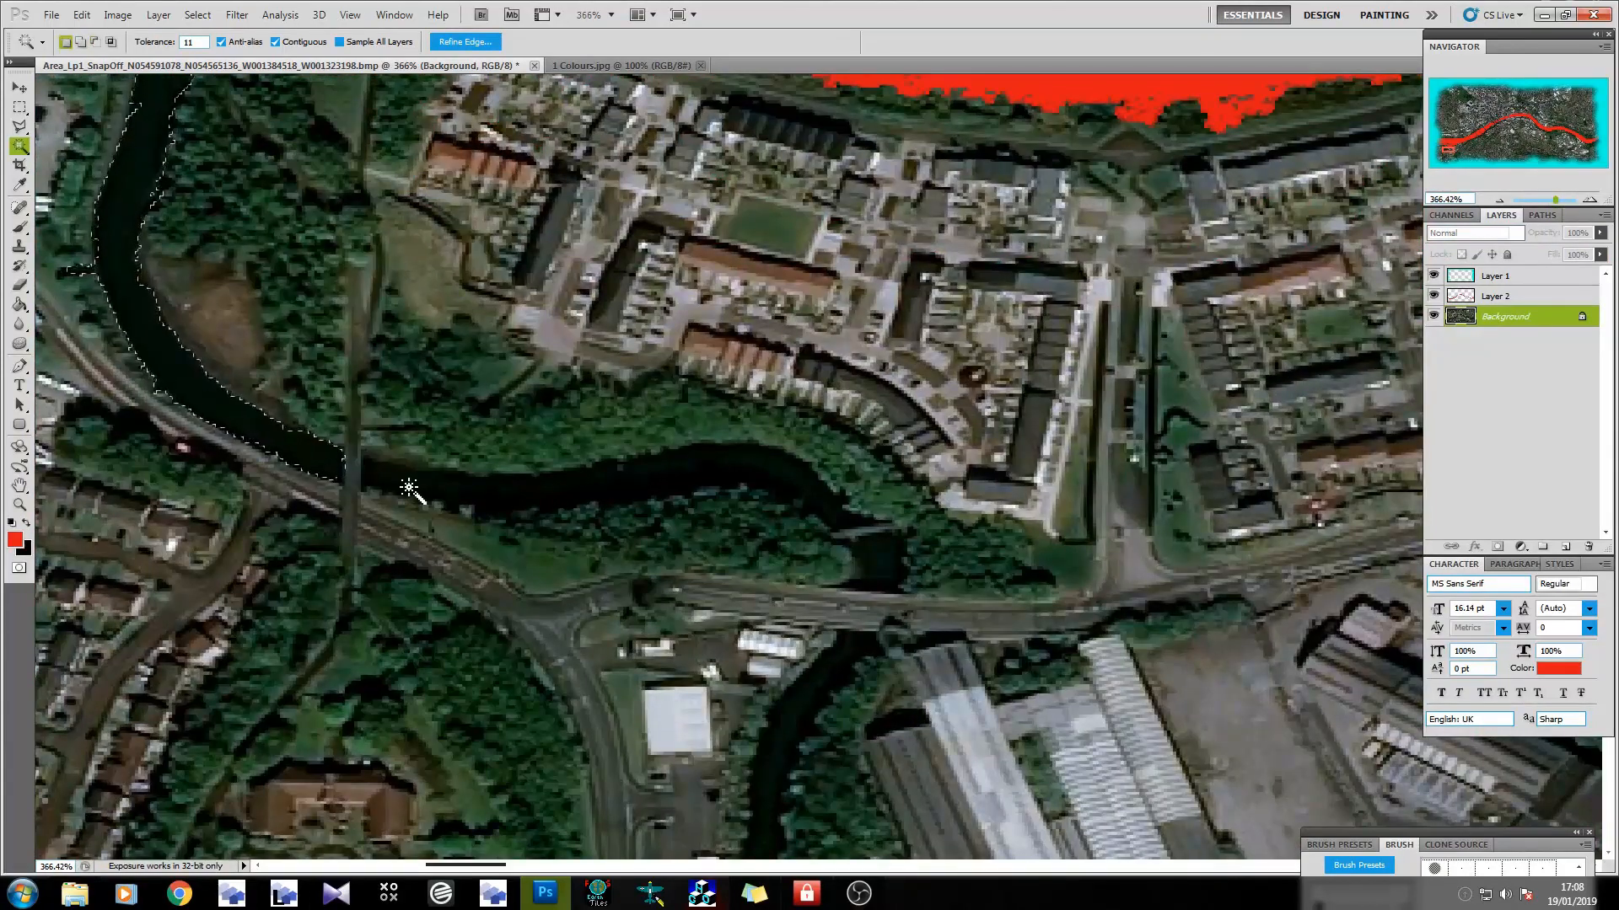
left_click(604, 483, "shift")
left_click(876, 555)
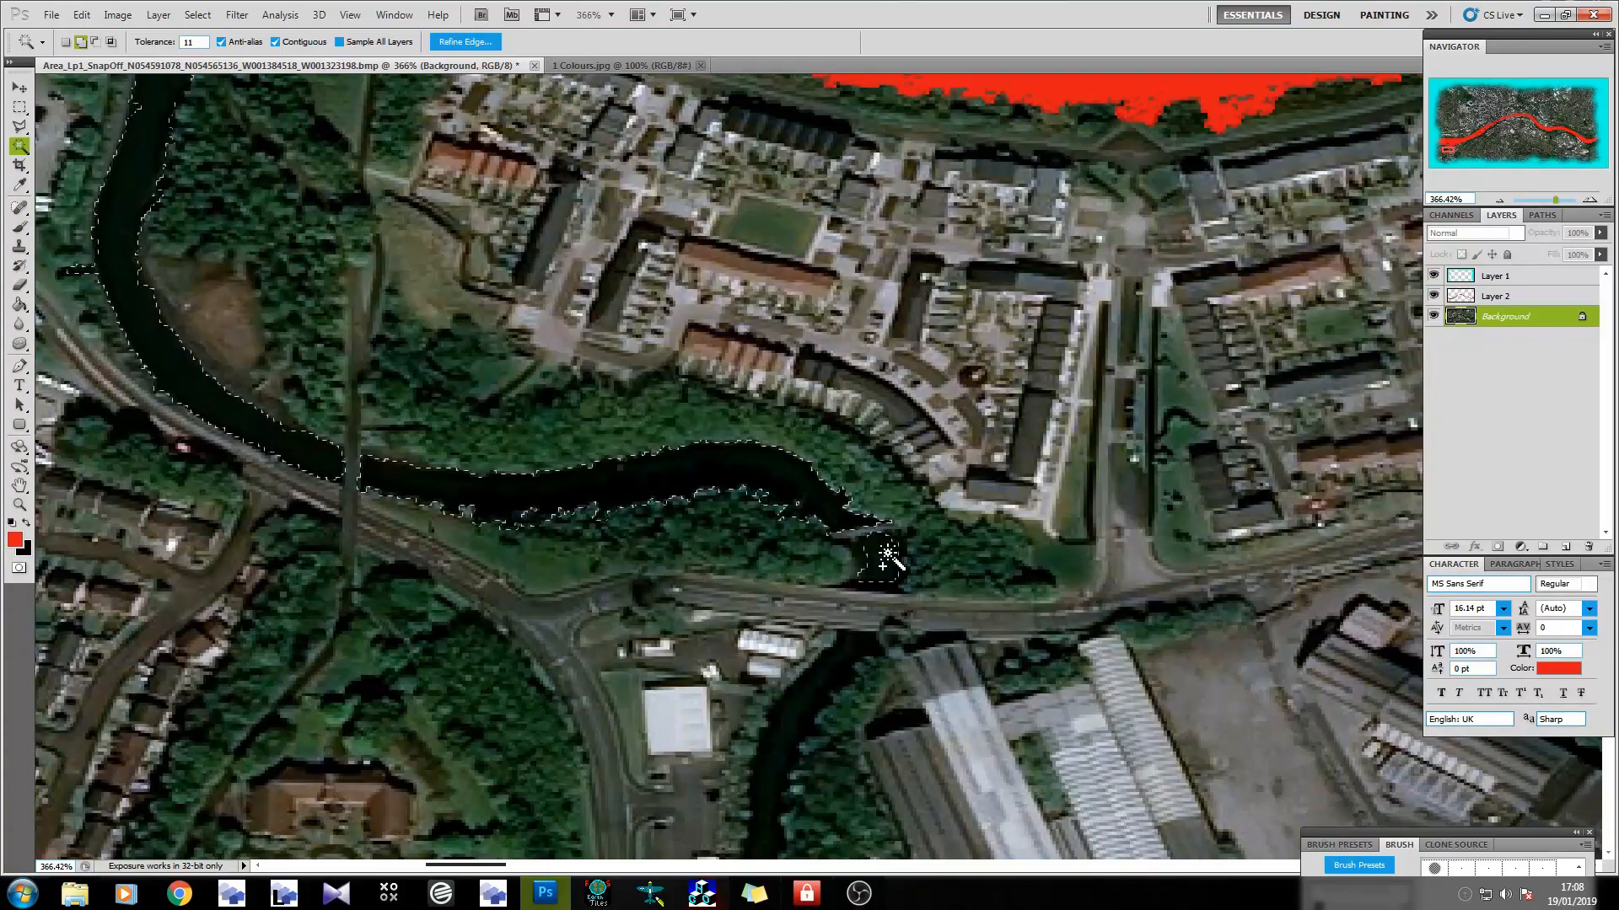
left_click(850, 666, "shift")
scroll(885, 793, "down", 2)
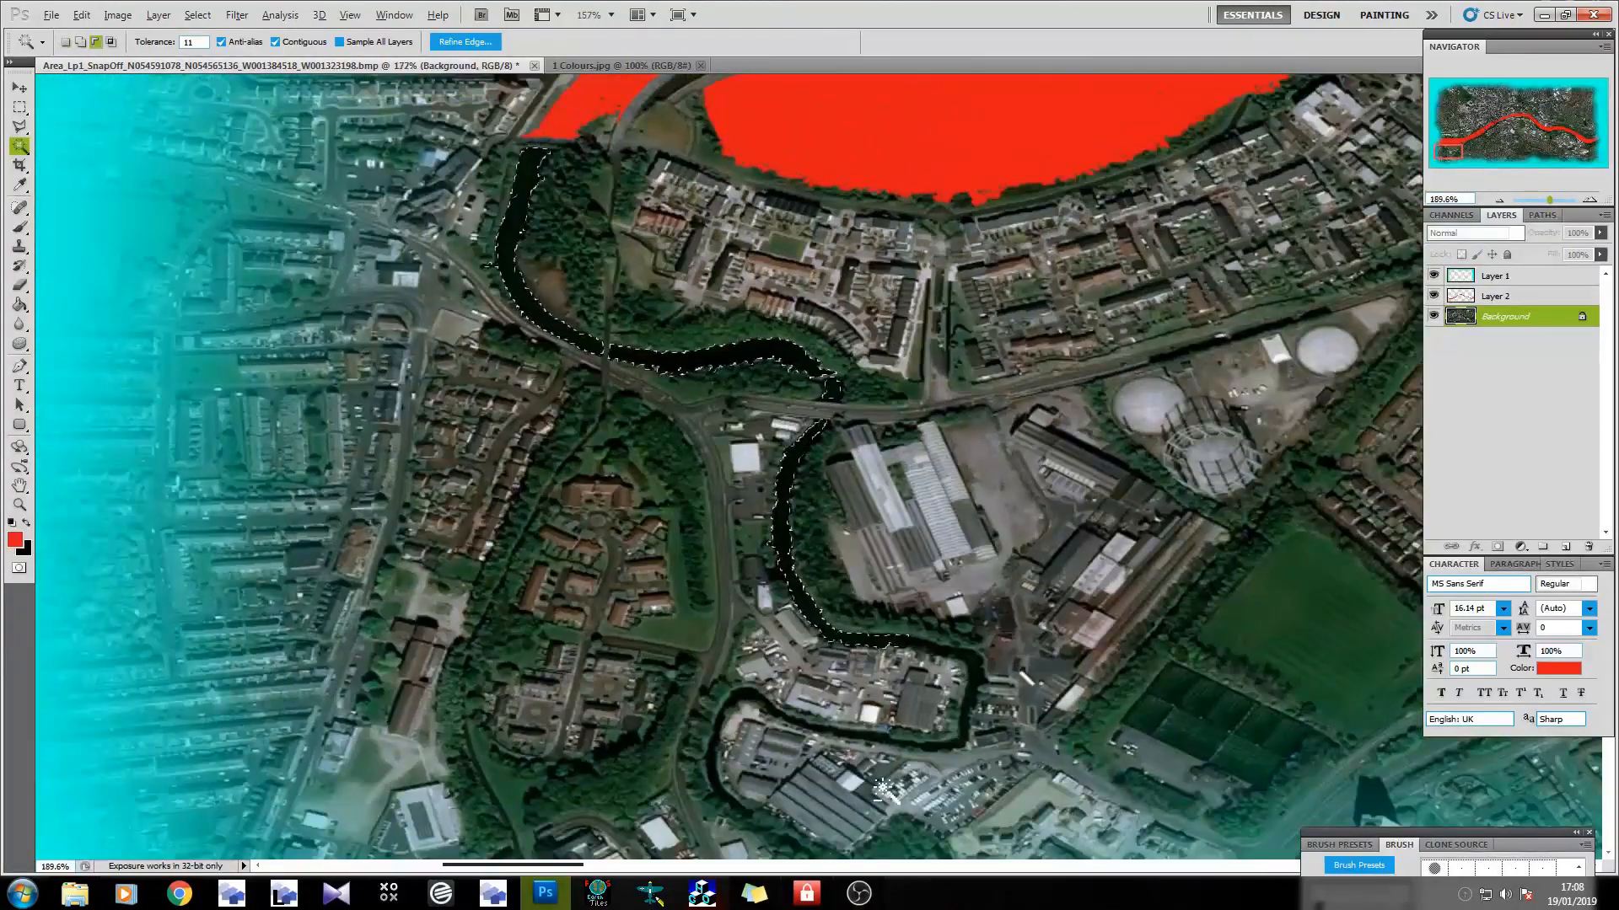
scroll(884, 790, "up", 2)
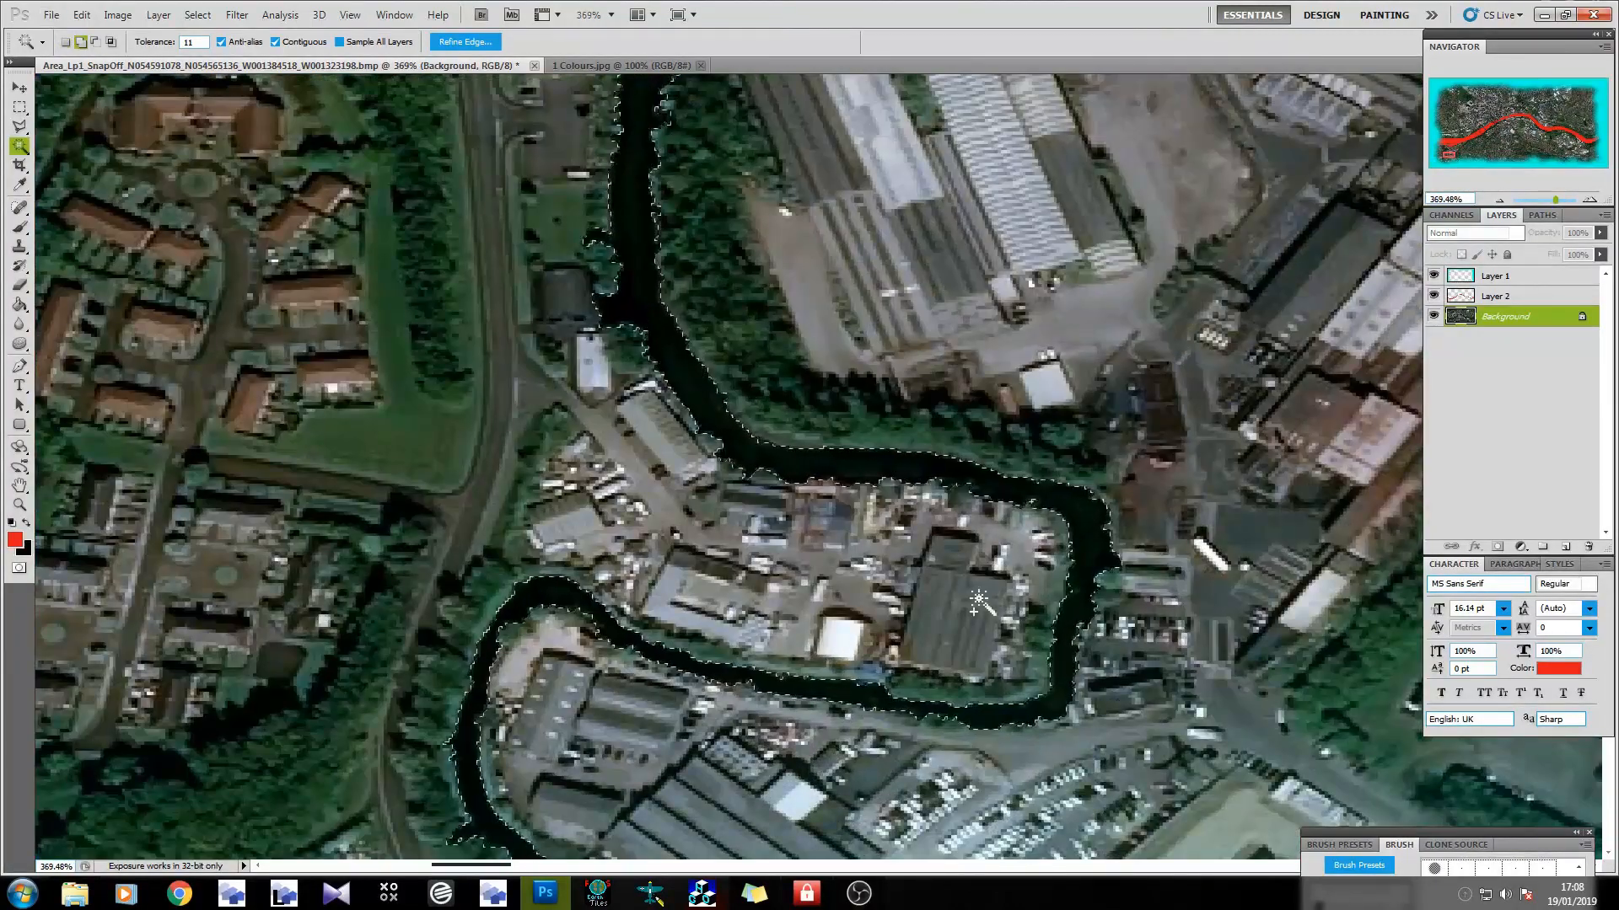
scroll(978, 603, "down", 3)
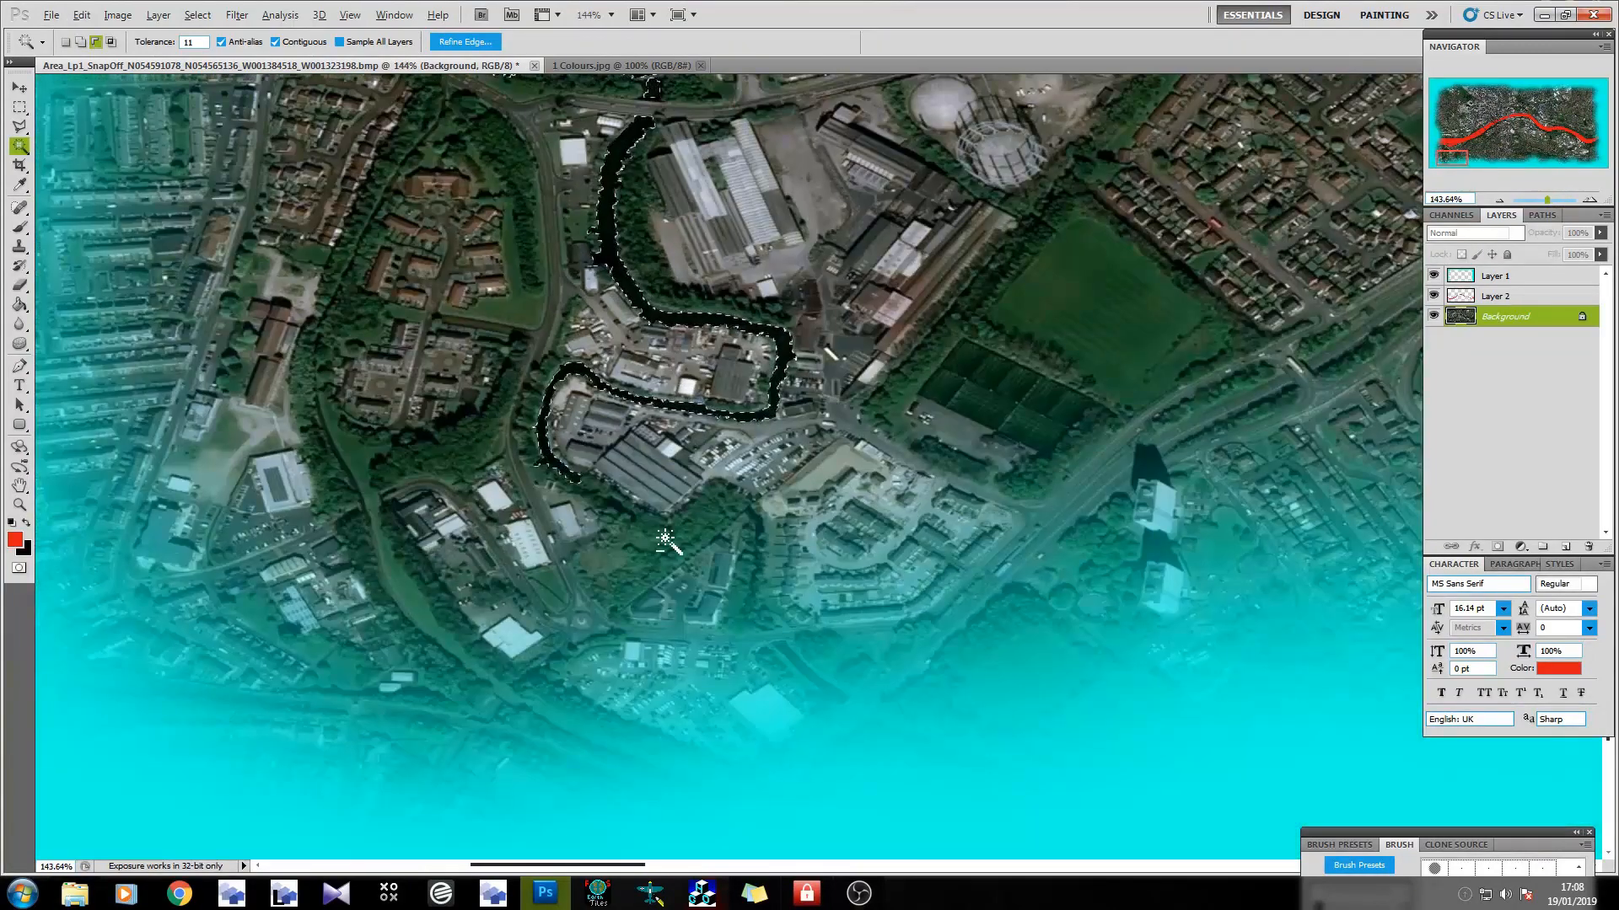
scroll(666, 539, "up", 3)
Paint the selected tributary red on the Background layer, enlarging the brush to 199 px after the first stroke.
left_click(21, 245)
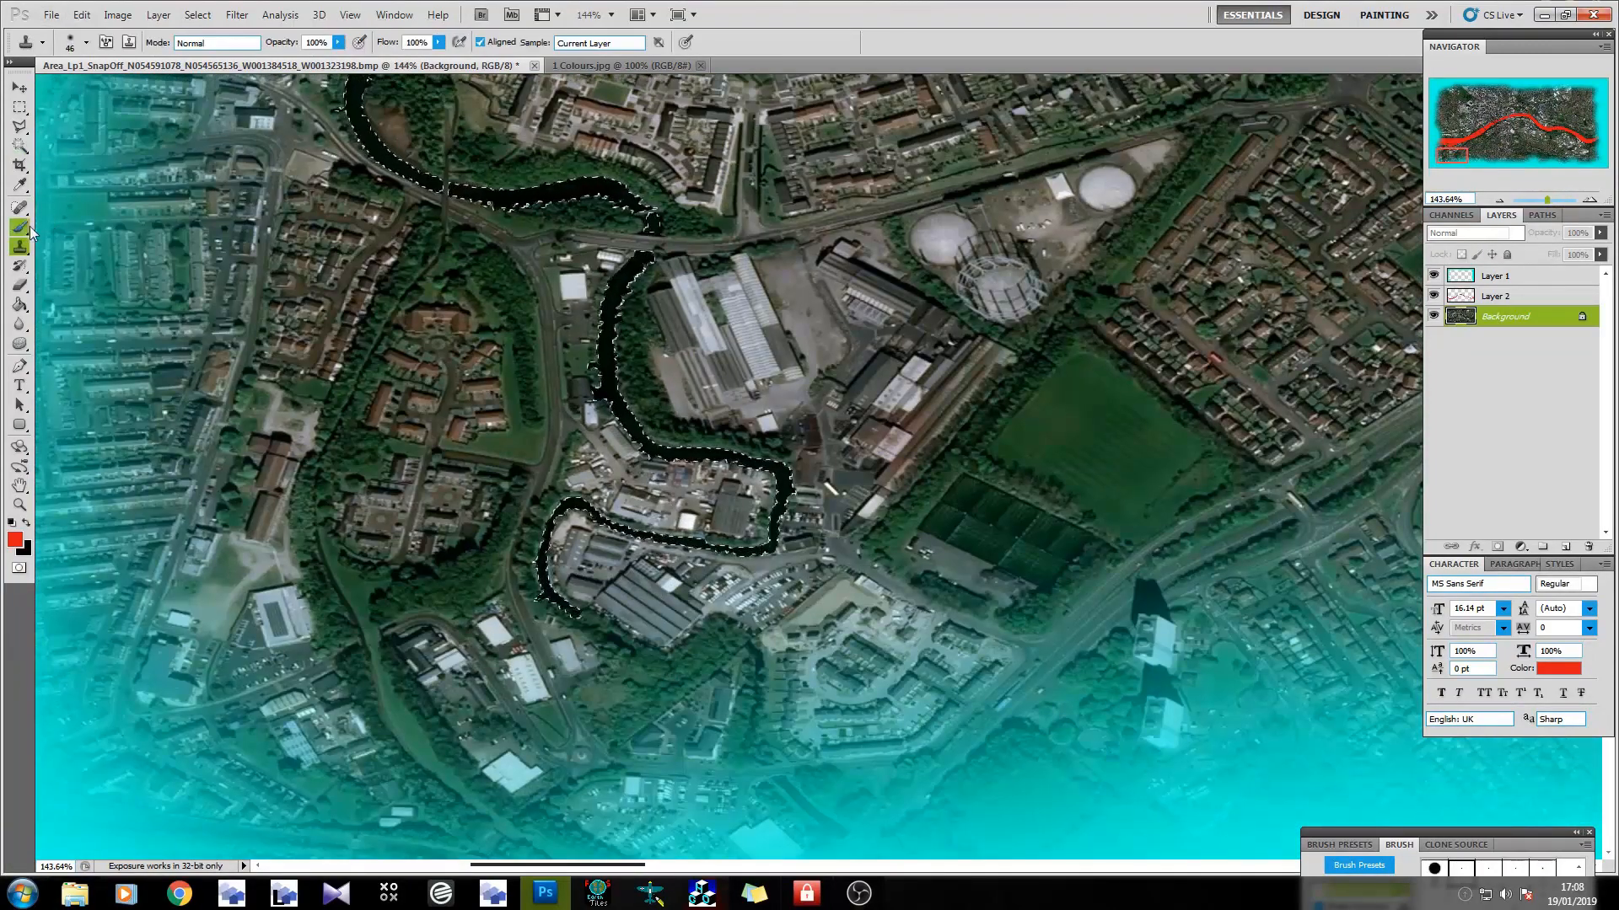
left_click(20, 226)
left_click_drag(541, 550, 579, 614)
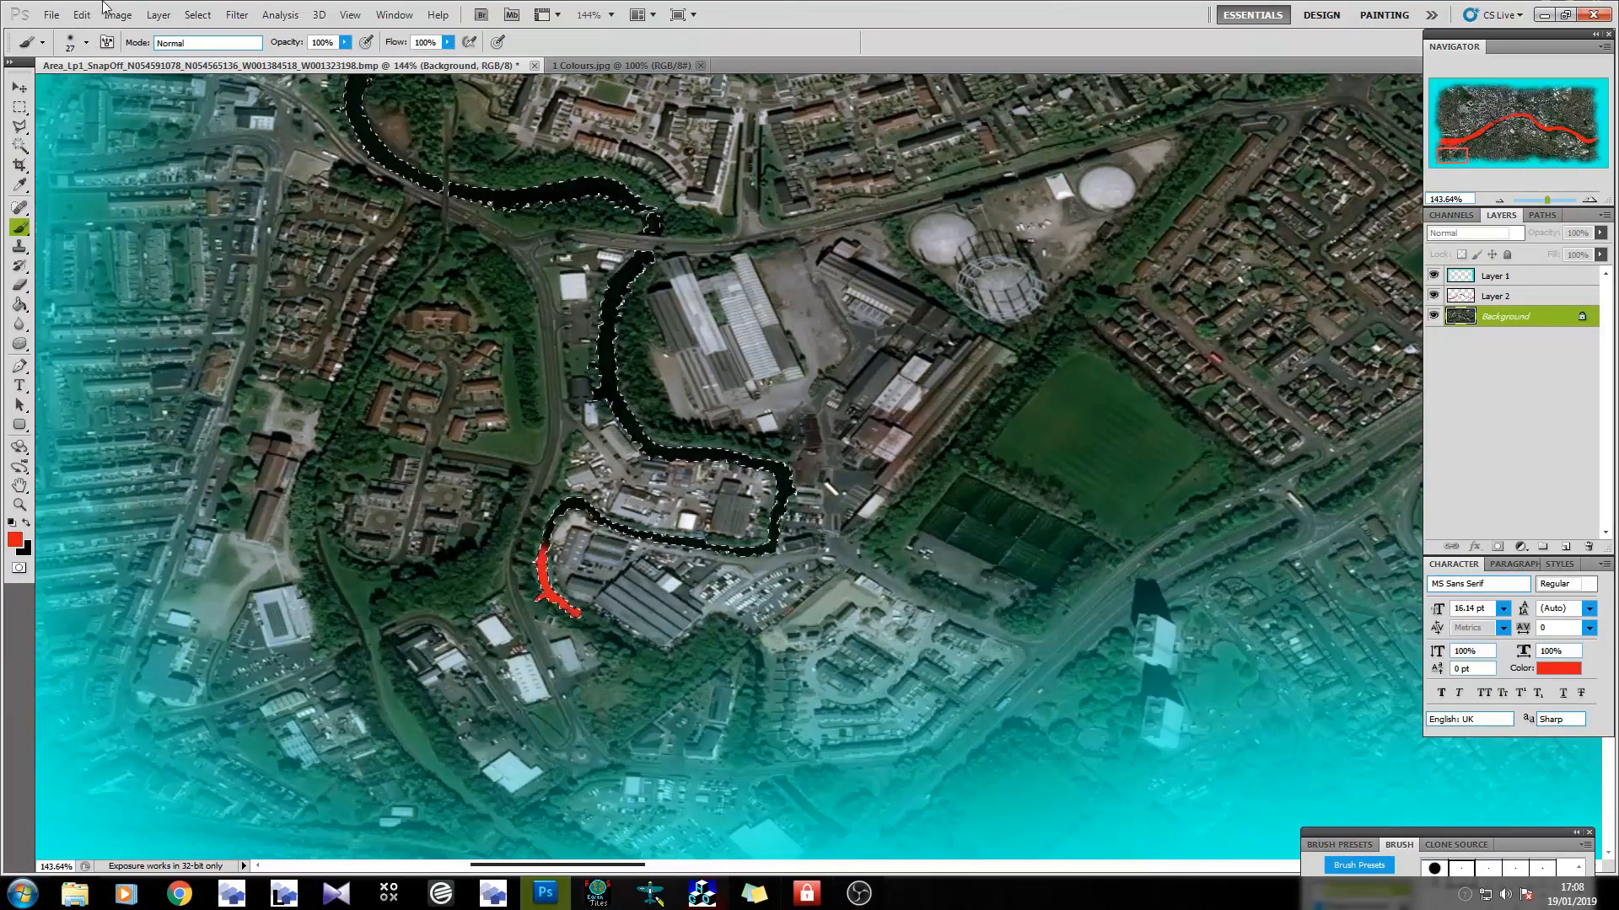
left_click(85, 42)
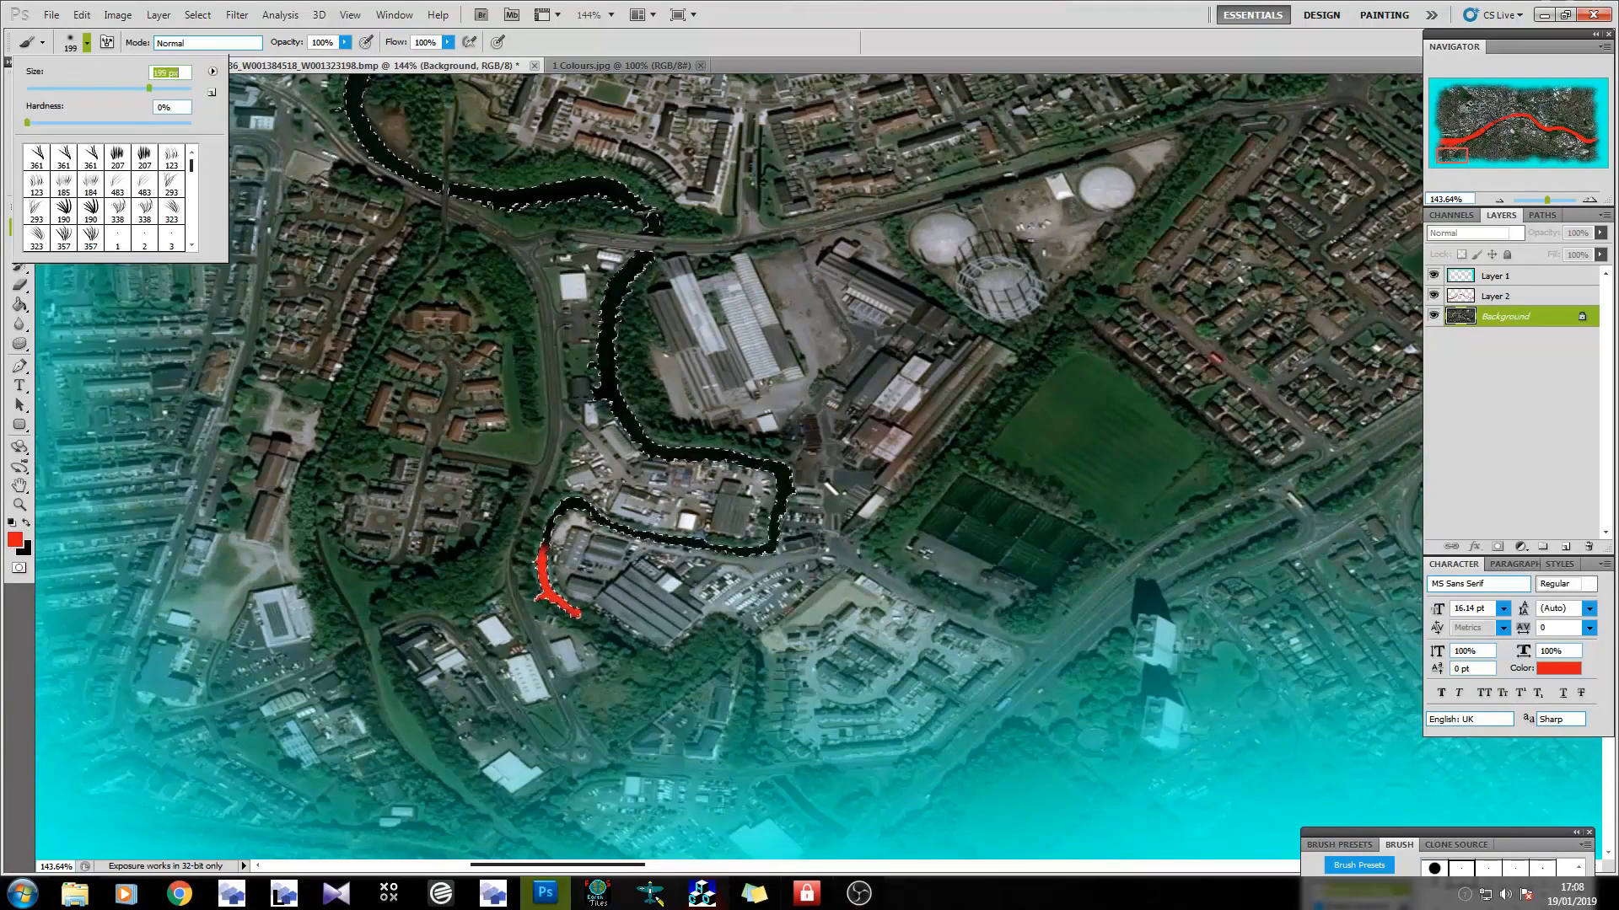
mouse_move(561, 539)
left_mouse_down()
mouse_move(636, 442)
mouse_move(611, 363)
mouse_move(455, 182)
mouse_move(358, 102)
left_mouse_up()
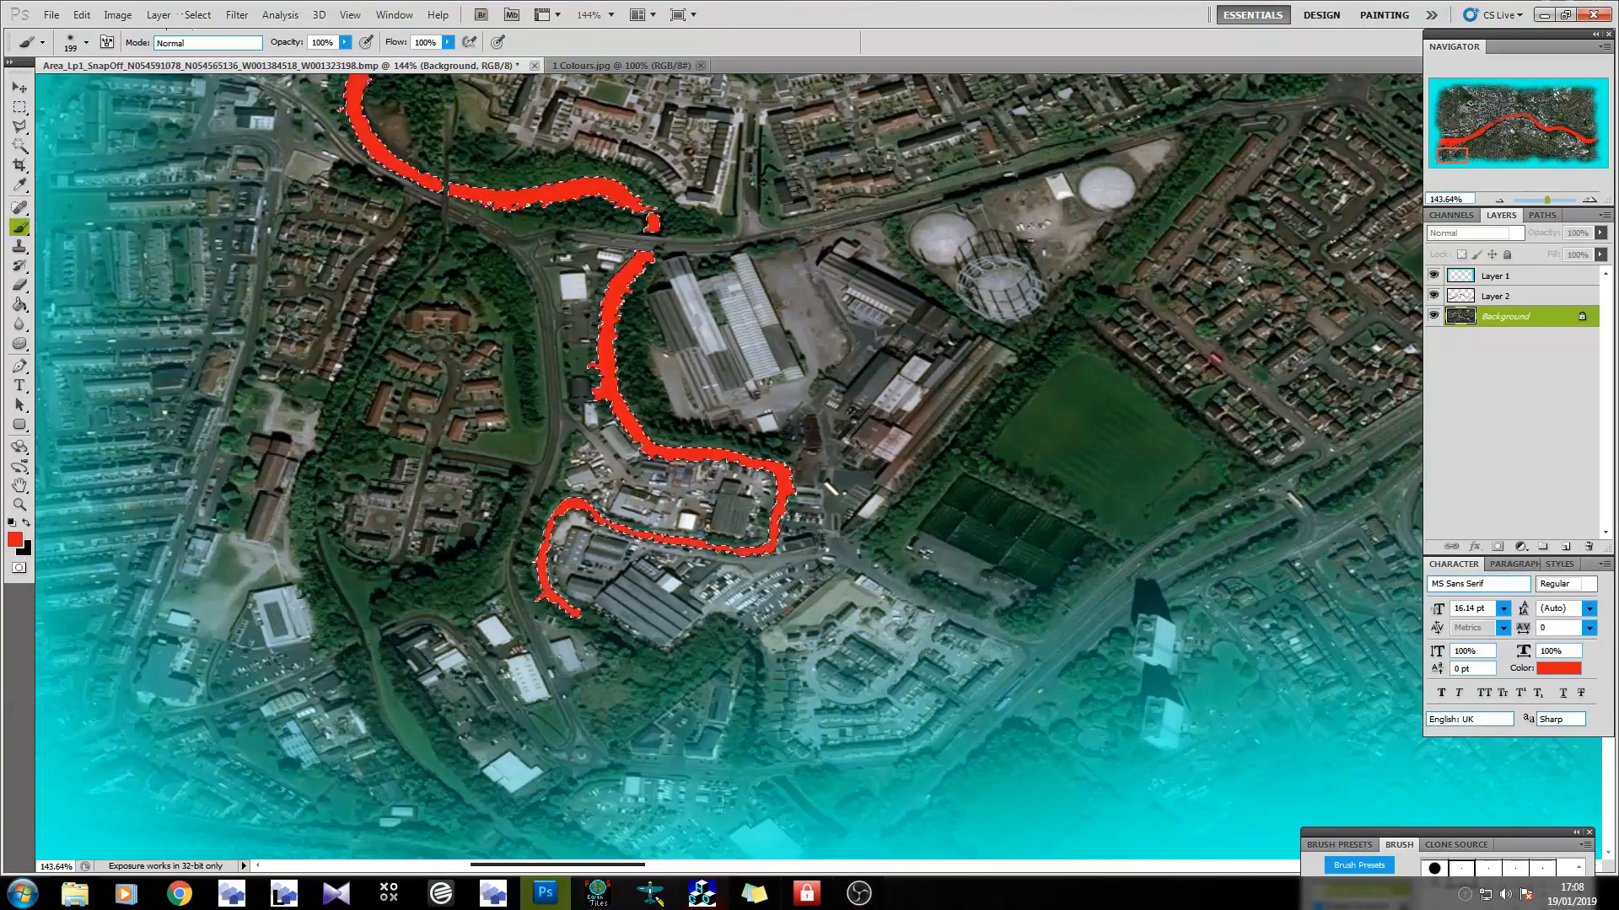
Clear the tributary selection and inspect the red water mask along the tributary, the bridges and the whole river.
scroll(729, 466, "up", 5)
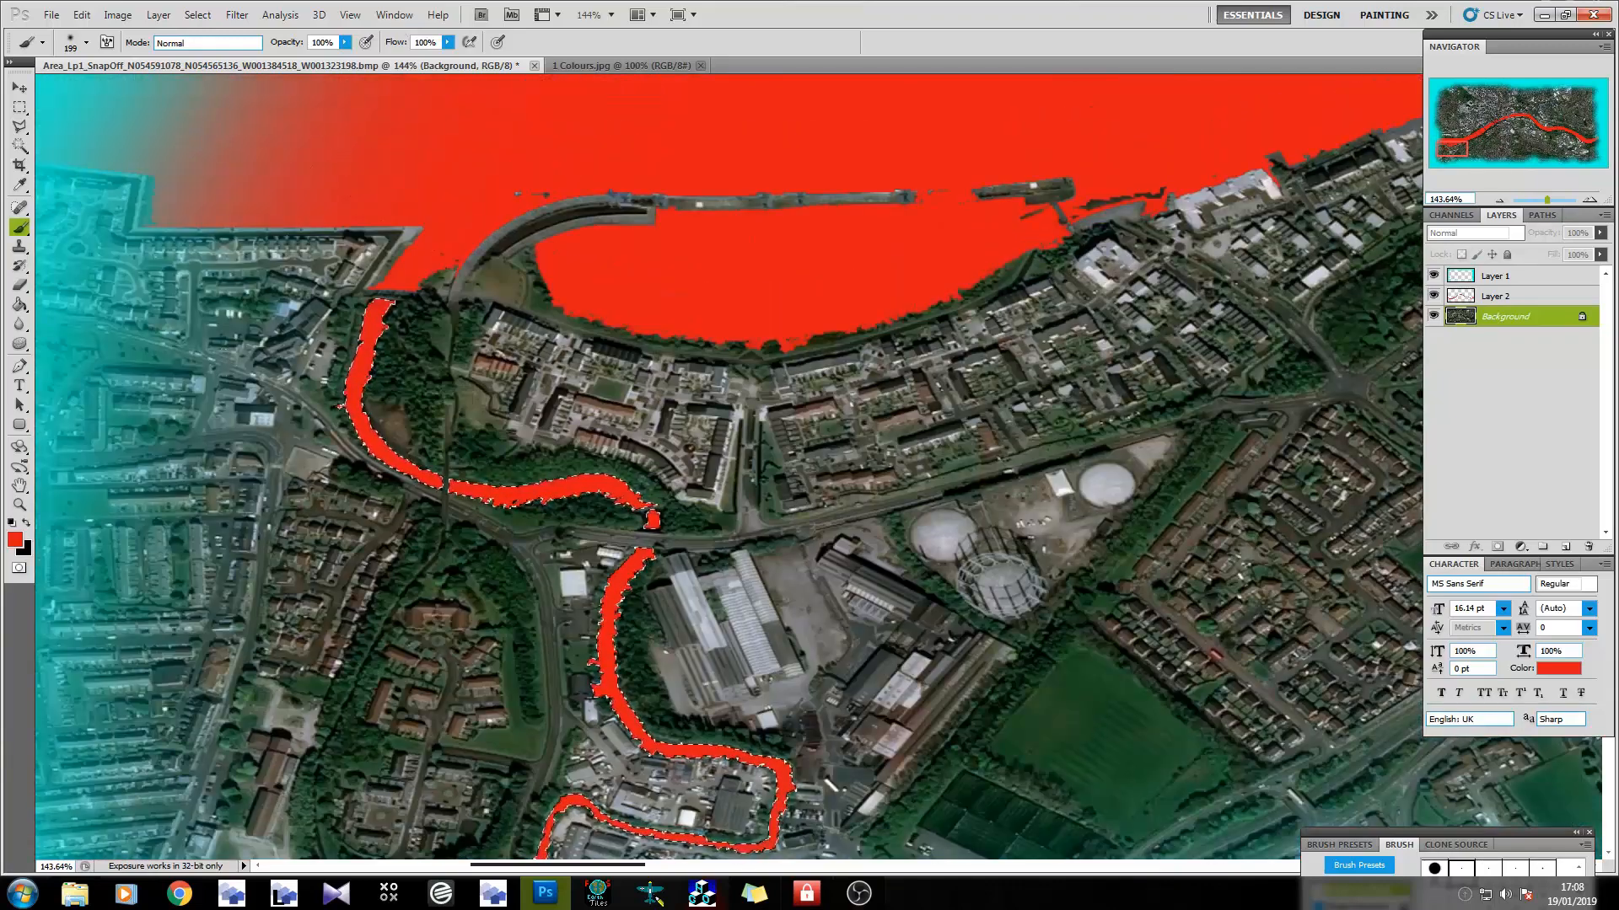
scroll(545, 110, "up", 3)
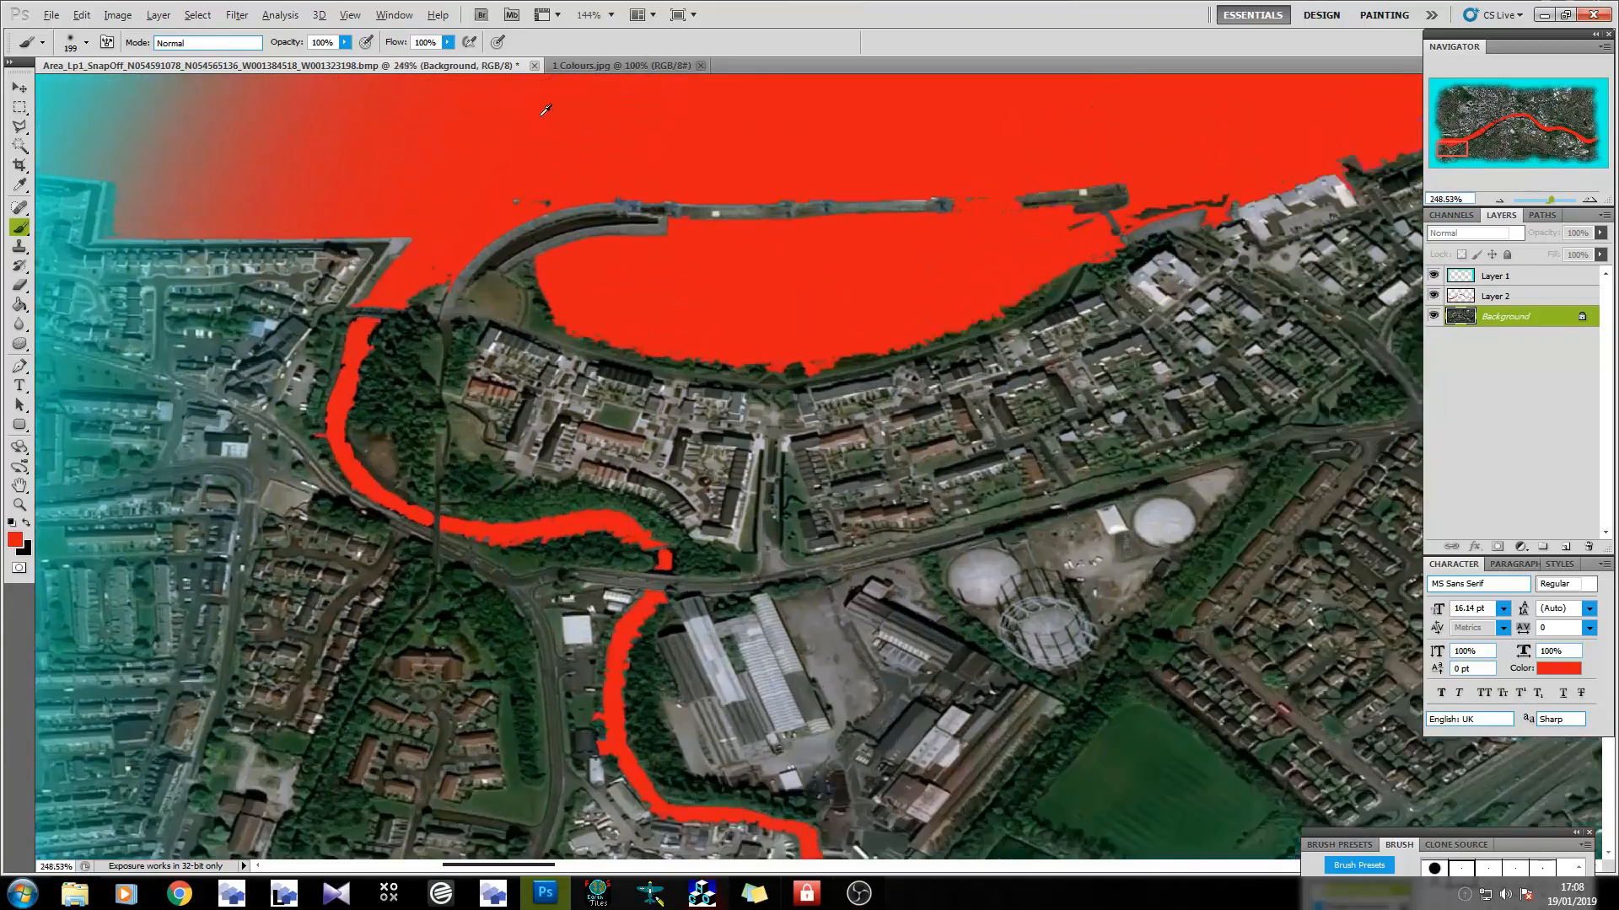
scroll(546, 111, "up", 2)
scroll(476, 230, "down", 9)
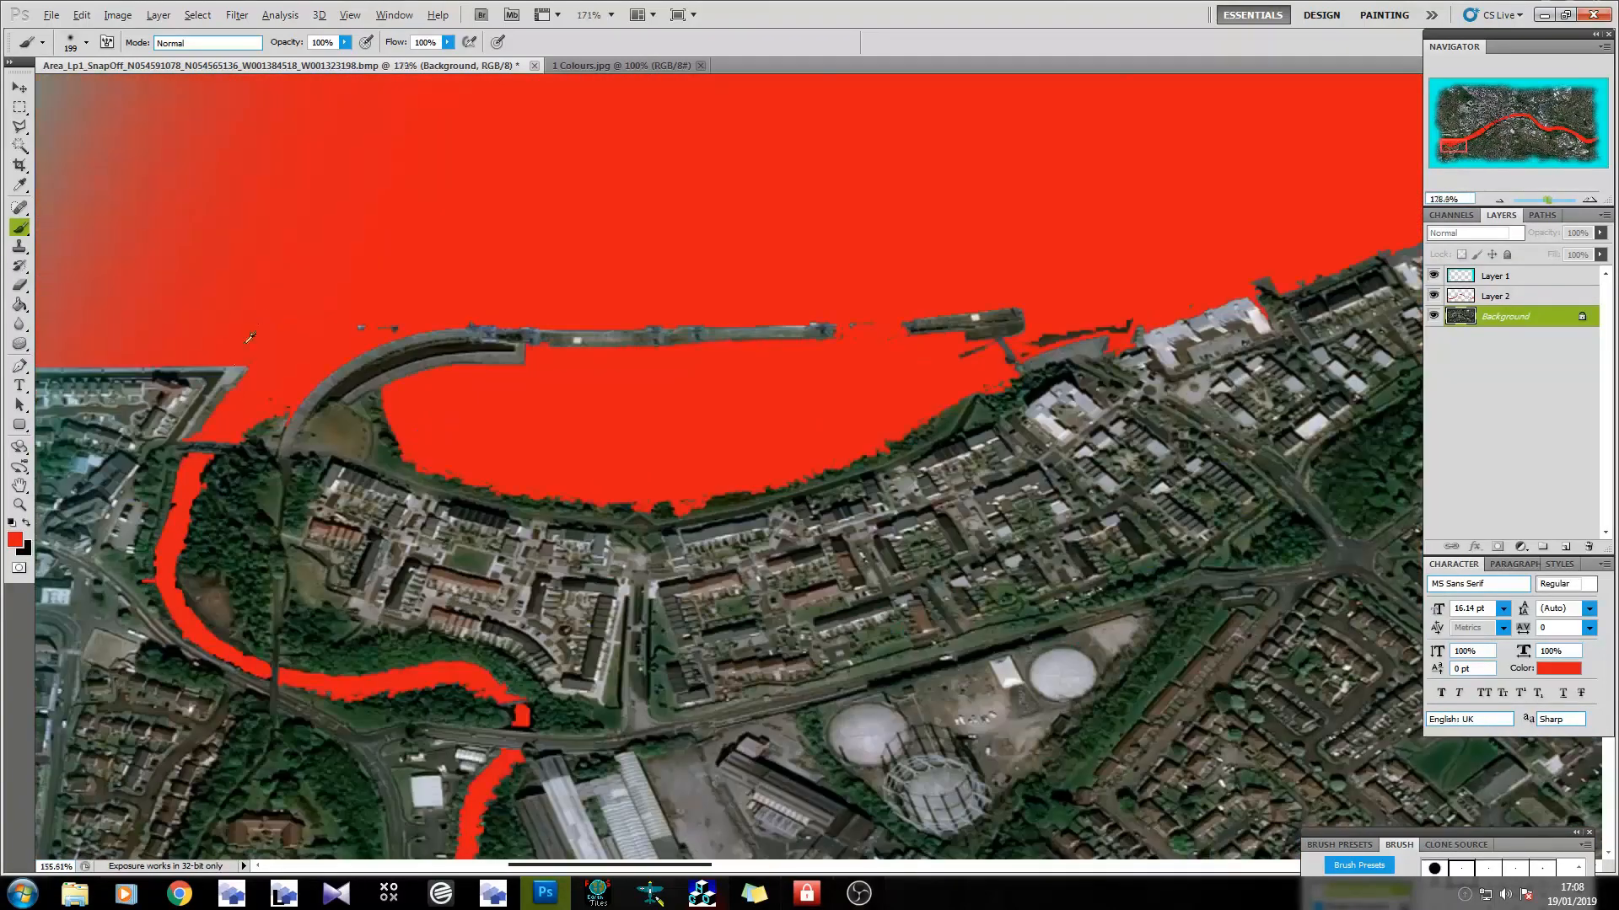
scroll(415, 498, "down", 5)
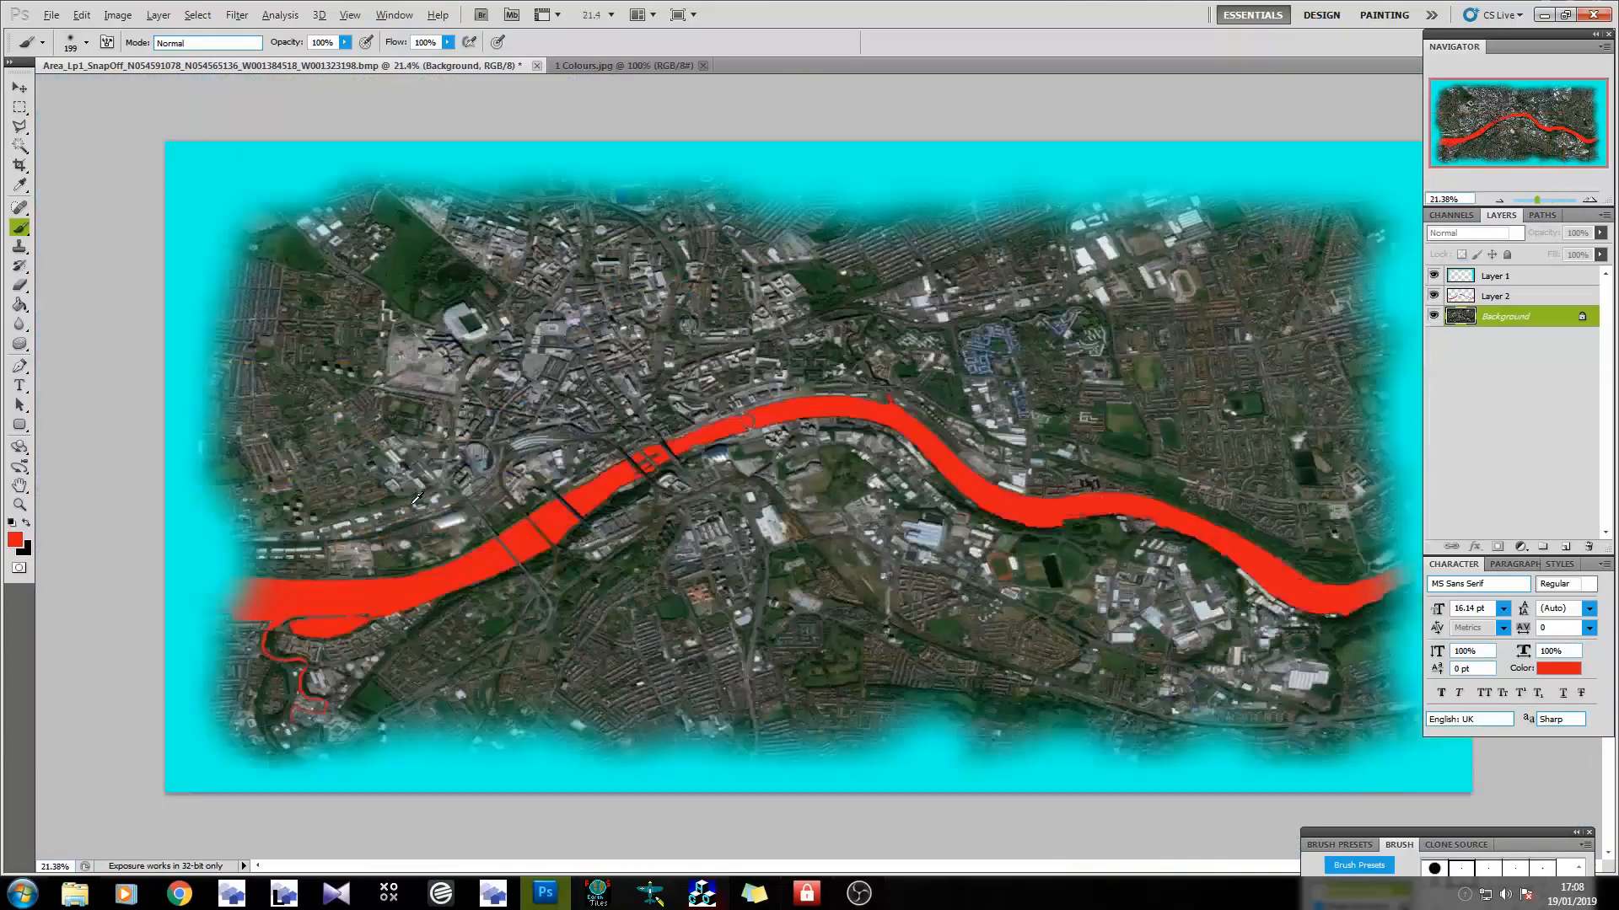
scroll(848, 540, "up", 1)
scroll(535, 372, "up", 6)
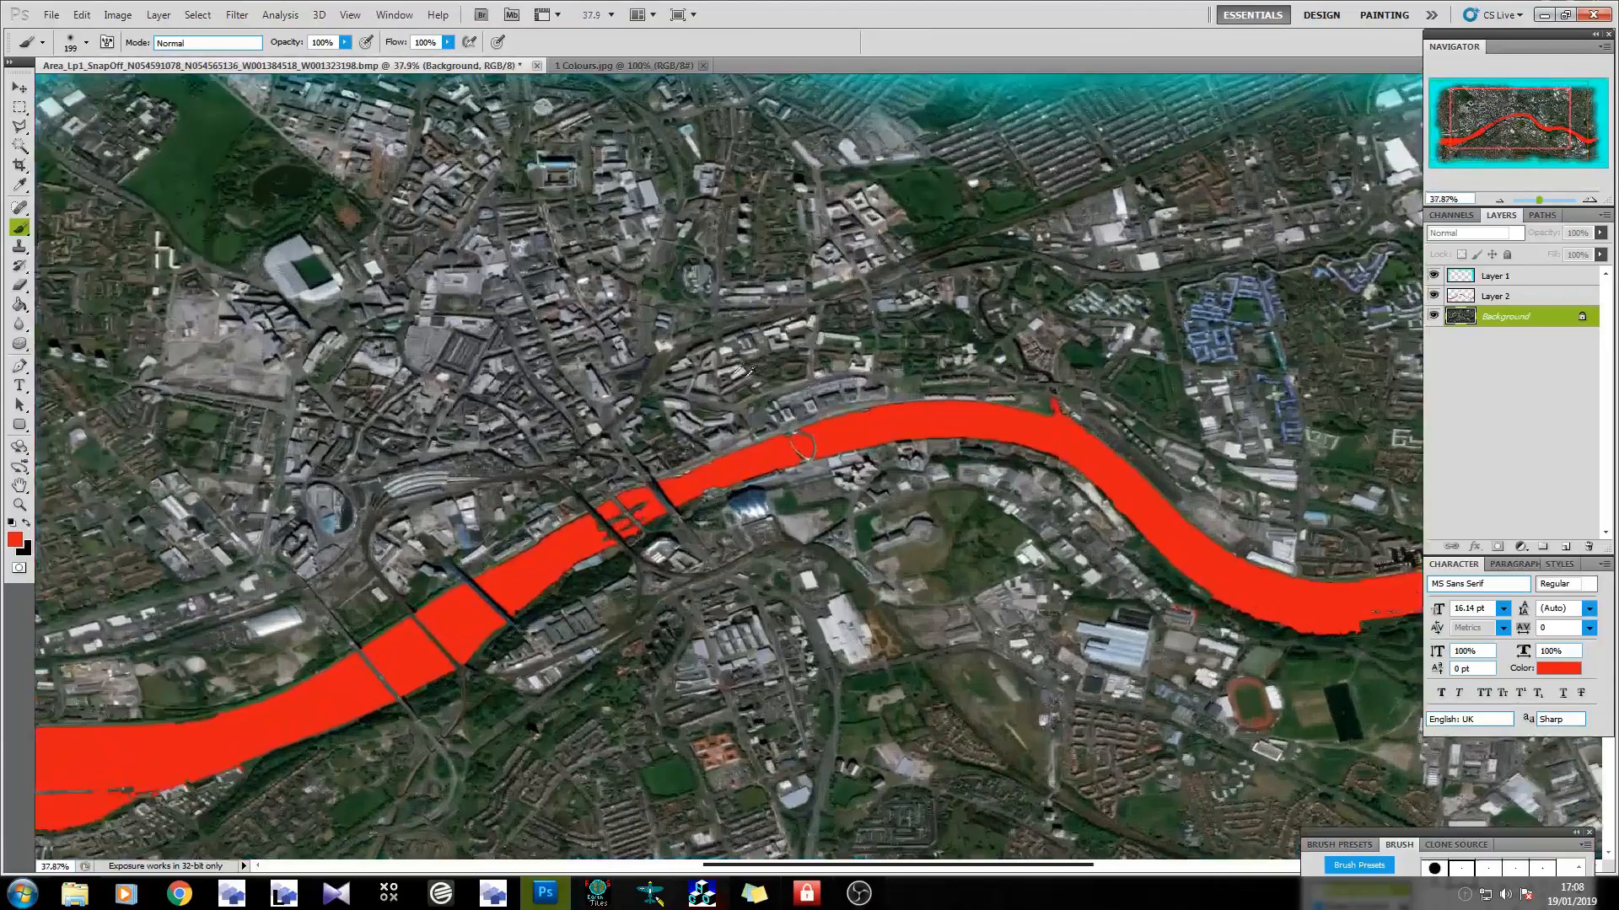
scroll(742, 369, "down", 3)
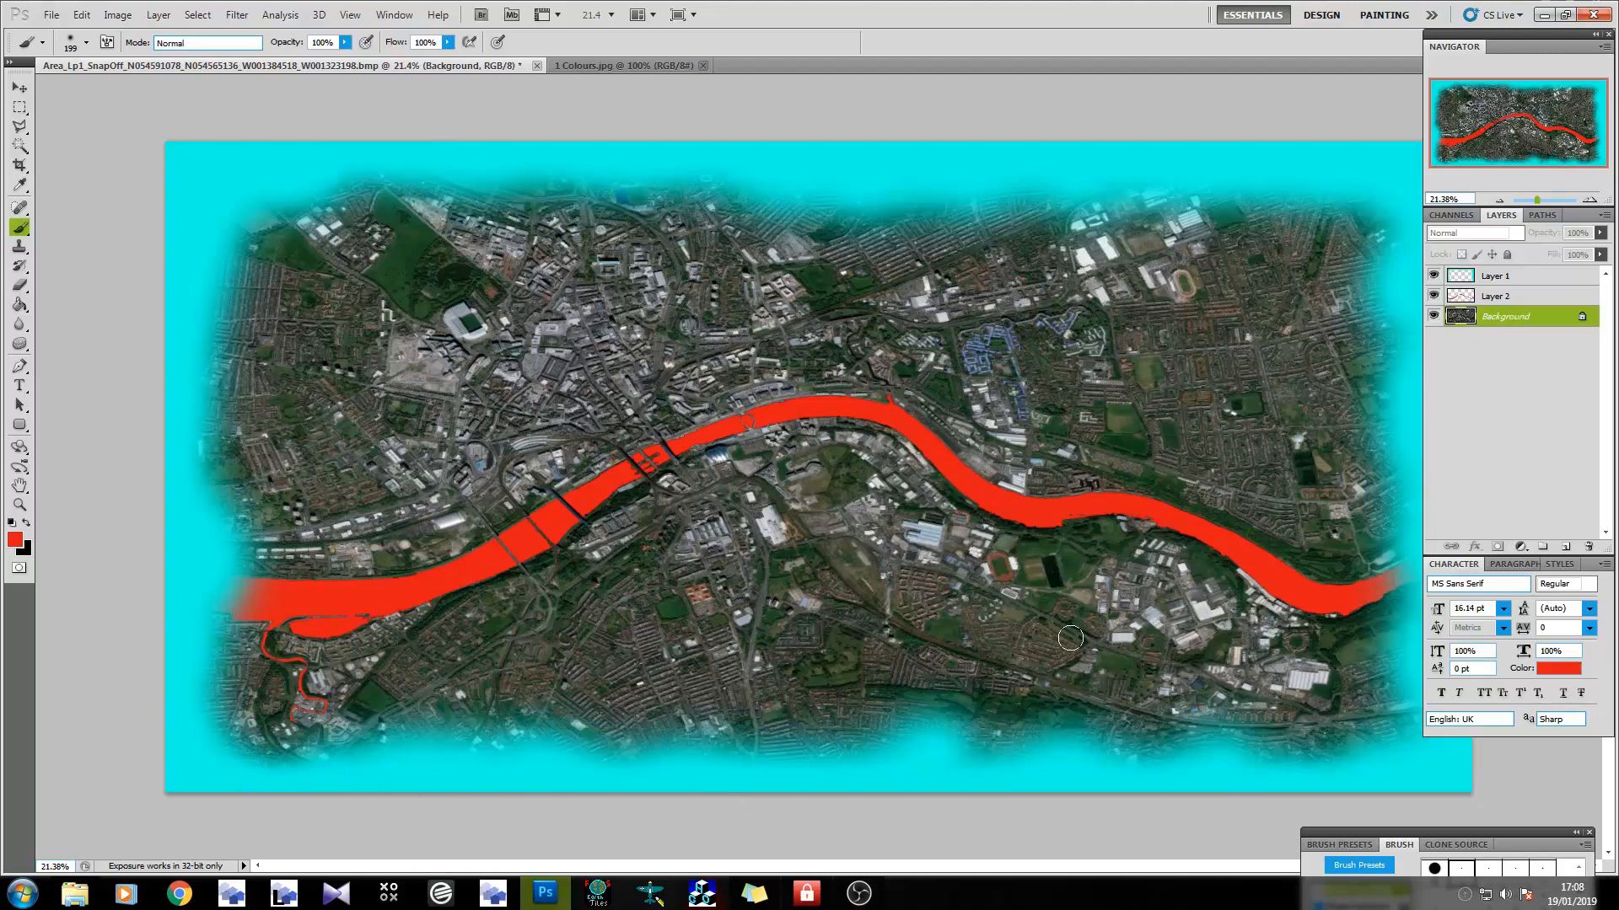
Sample the magenta night lights colour from the 1 Colours.jpg chart as the foreground colour.
left_click(594, 65)
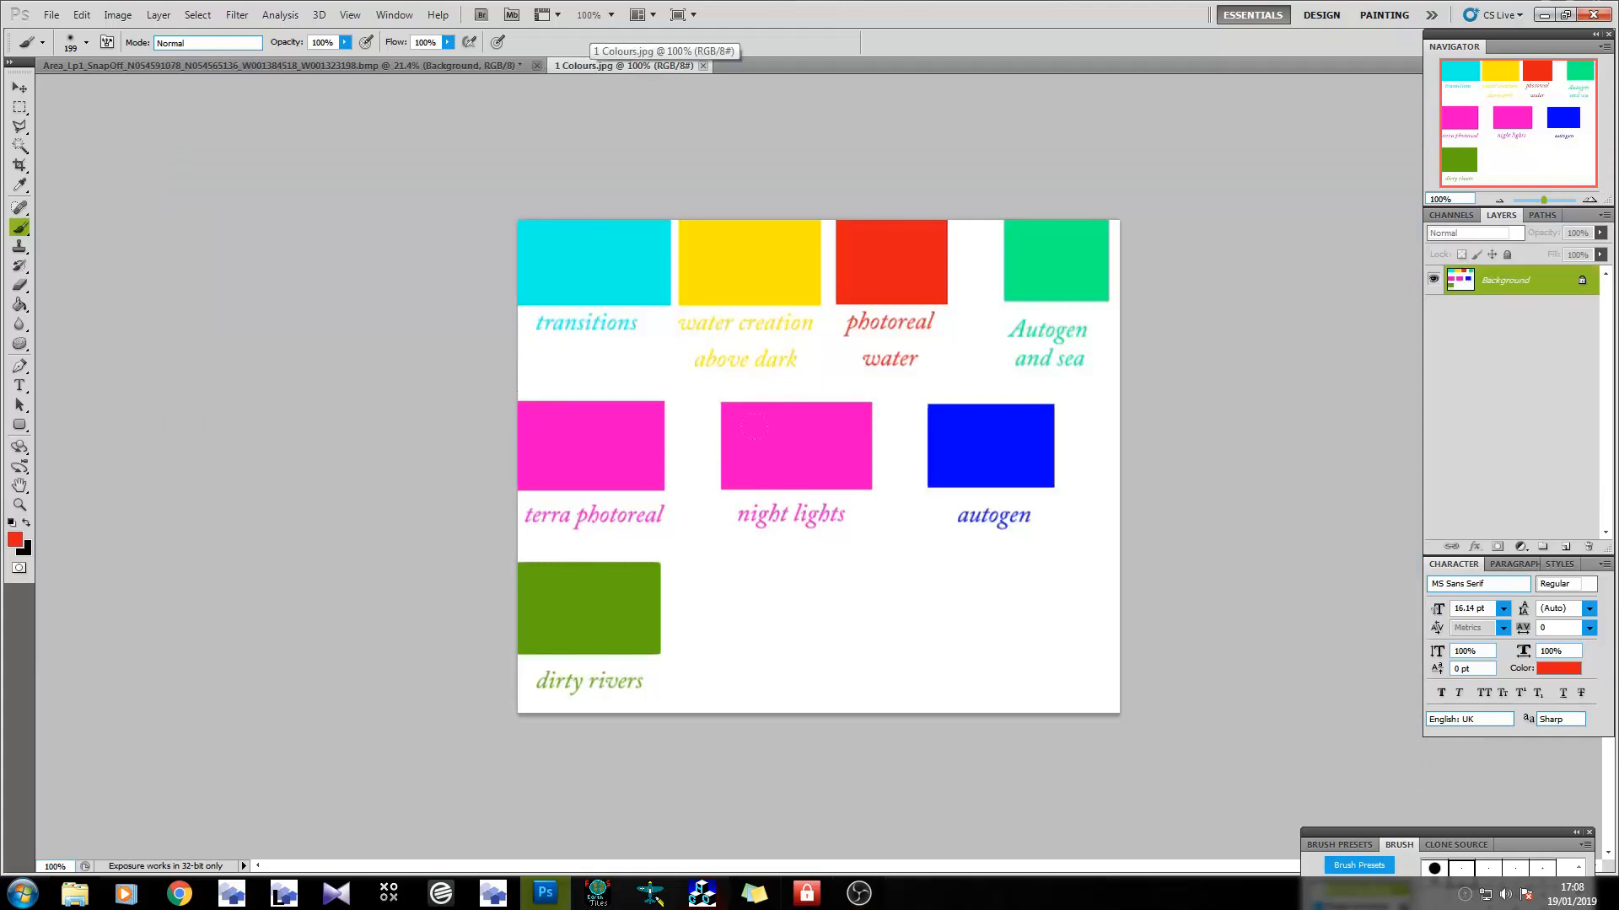
left_click(802, 439, "alt")
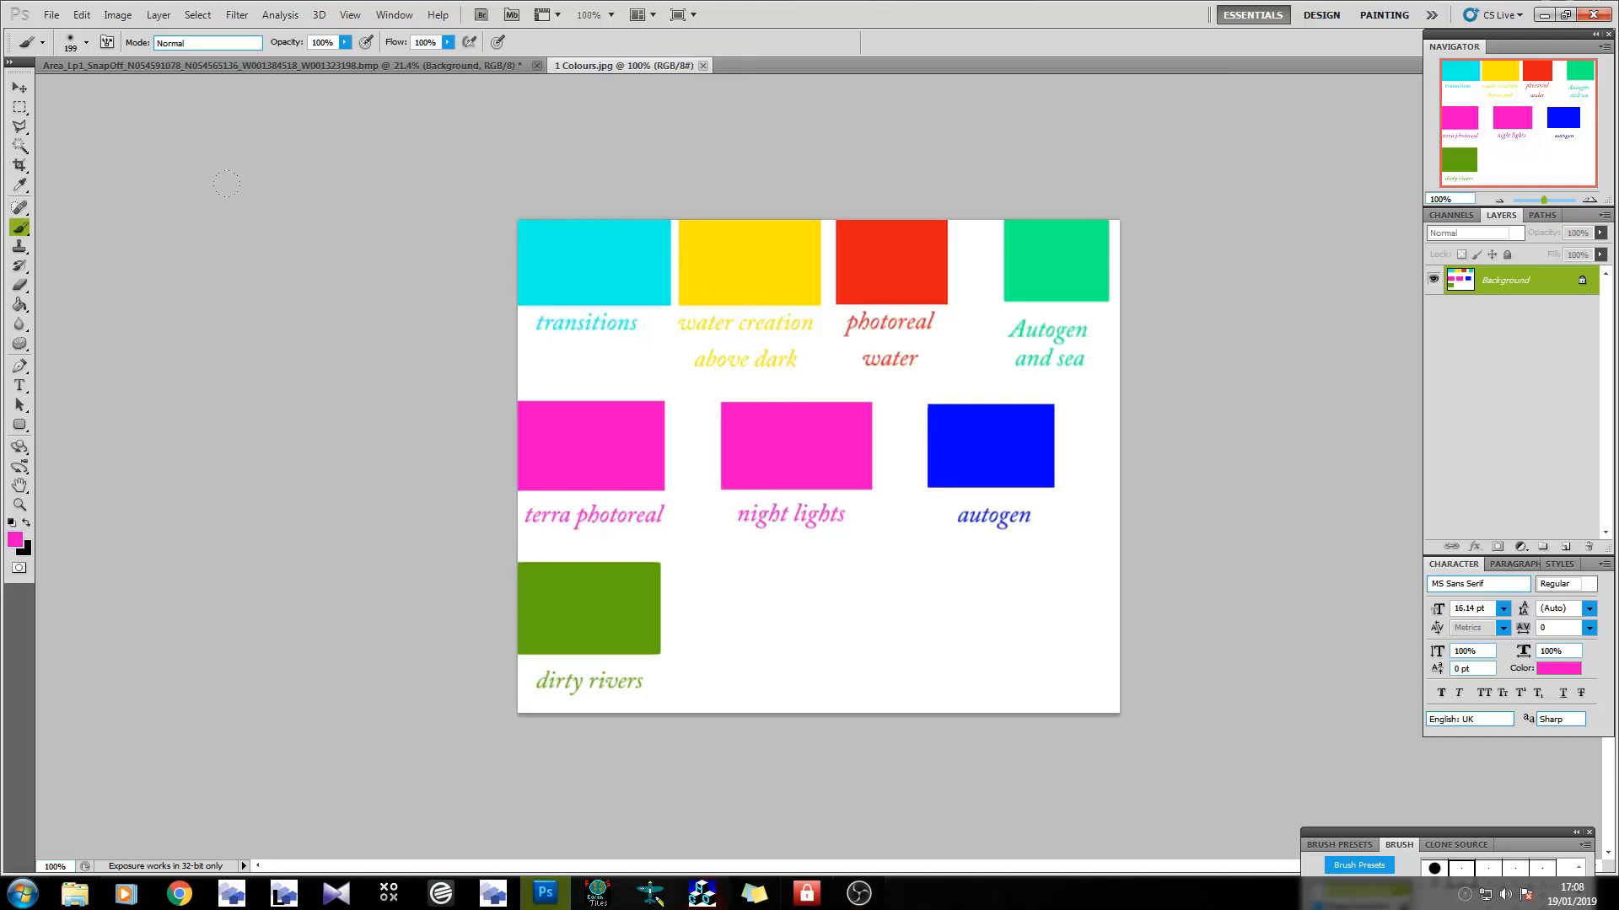
Add a new layer directly above the Background in the Area_Lp1 satellite image.
left_click(250, 68)
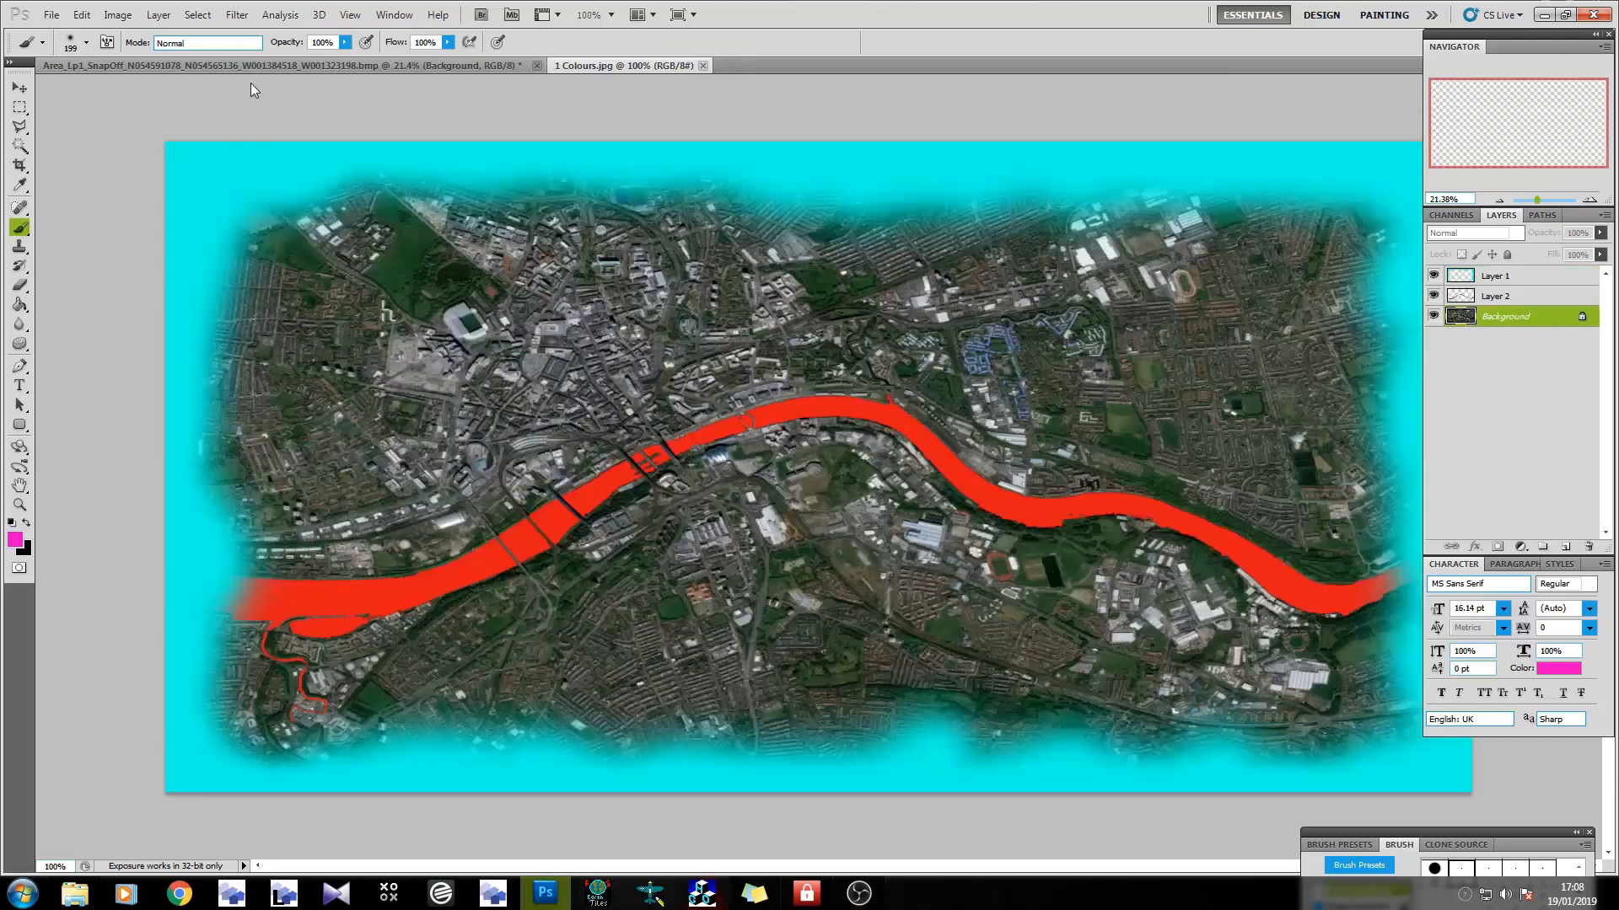
left_click(1507, 297)
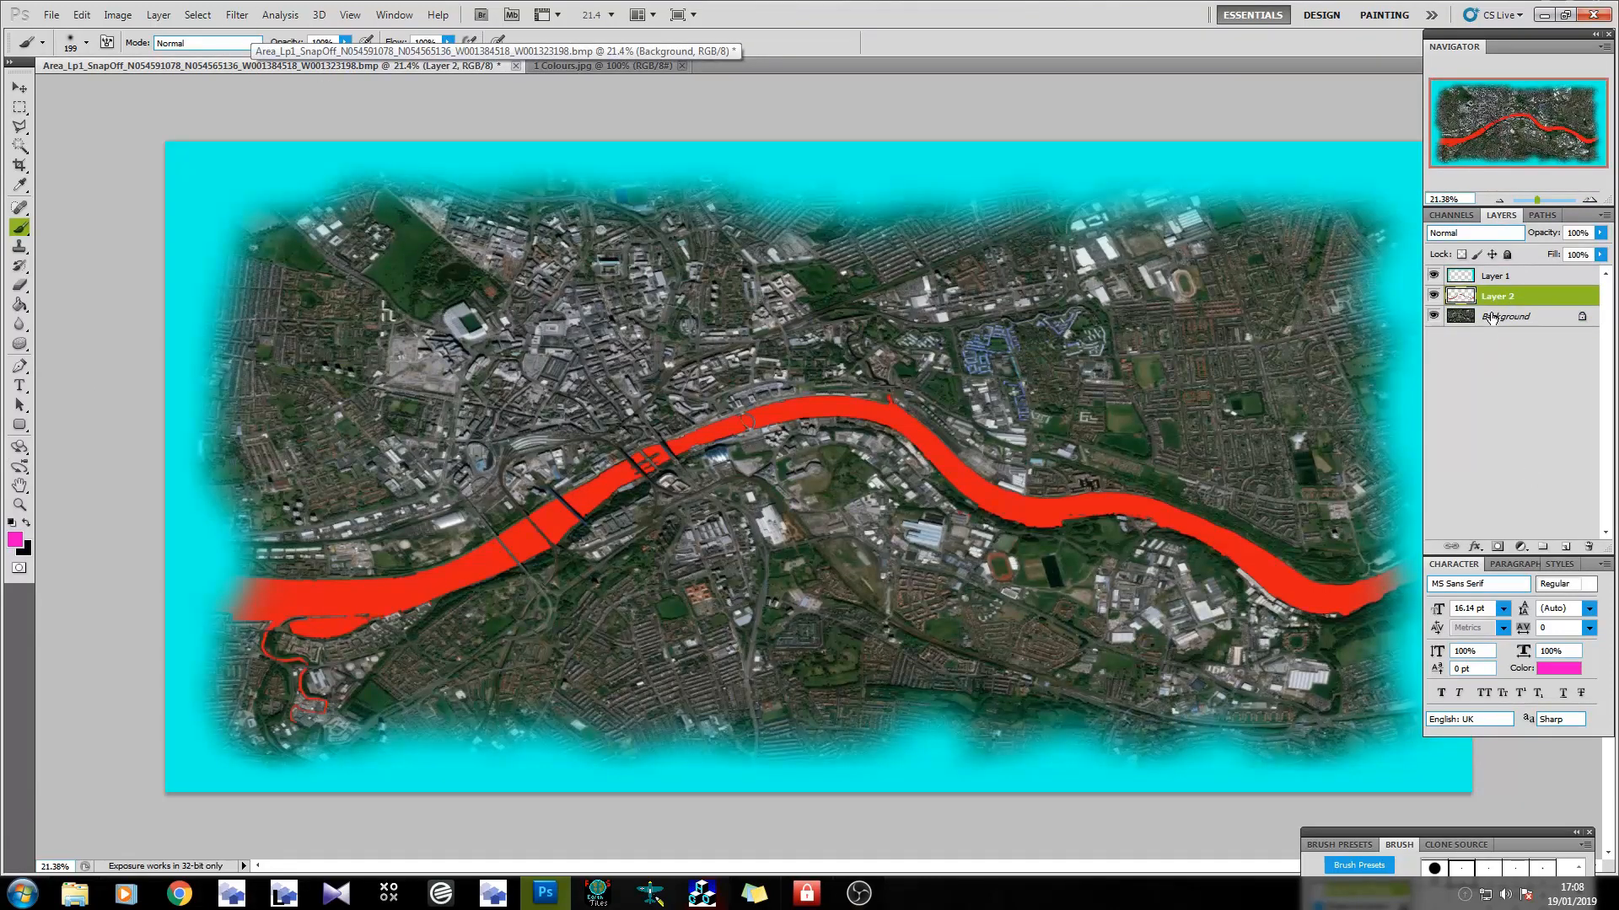
left_click(1492, 318)
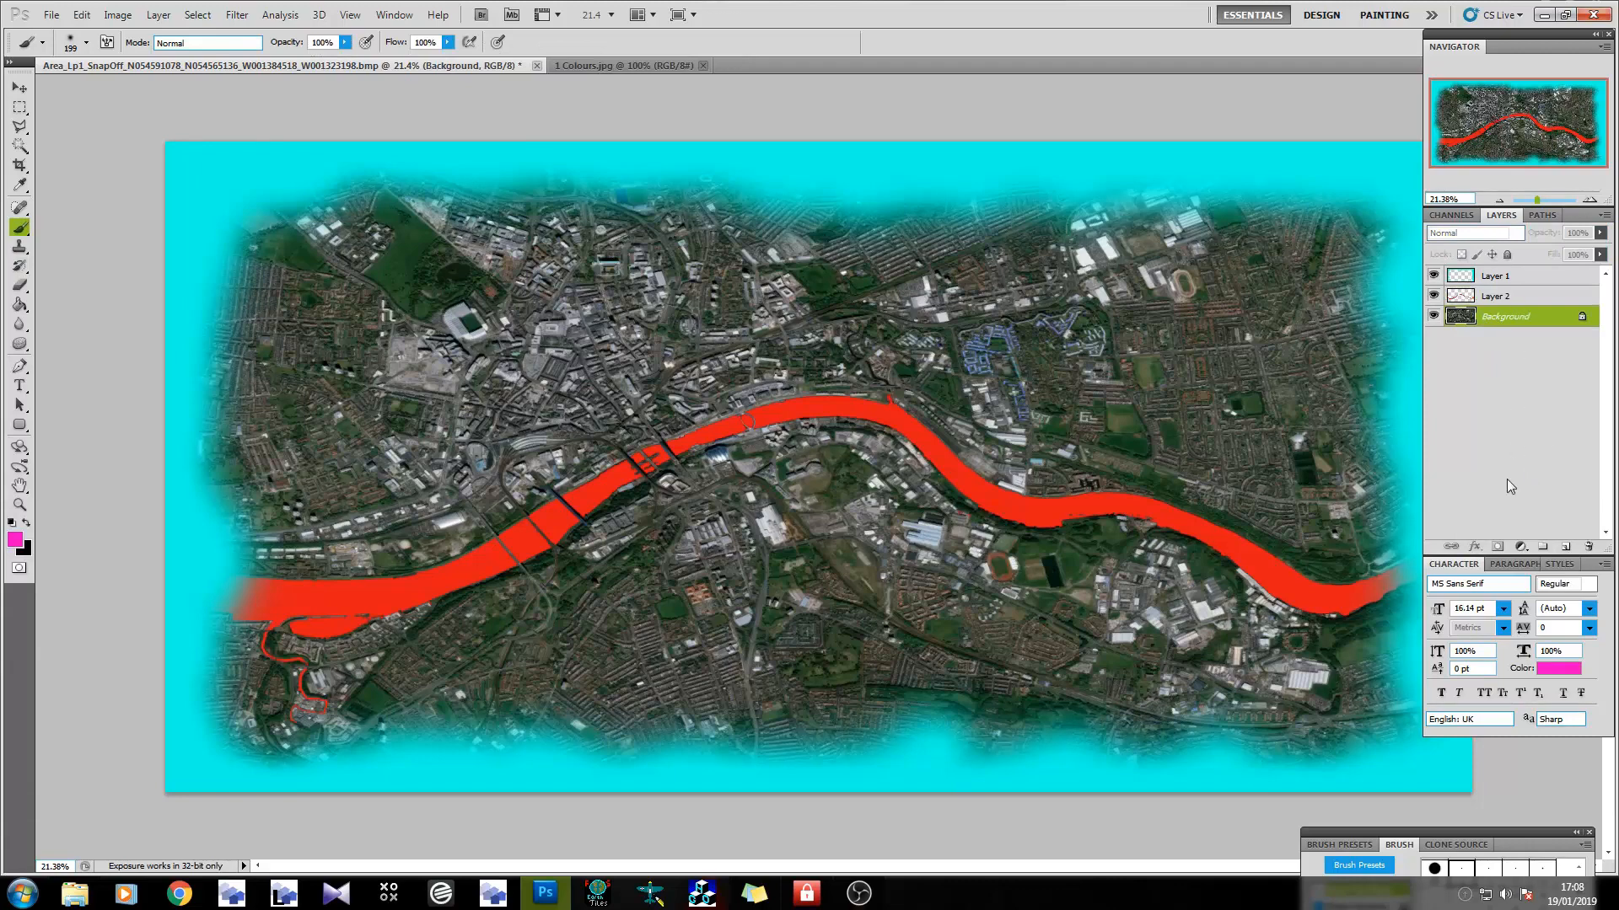
left_click(1564, 548)
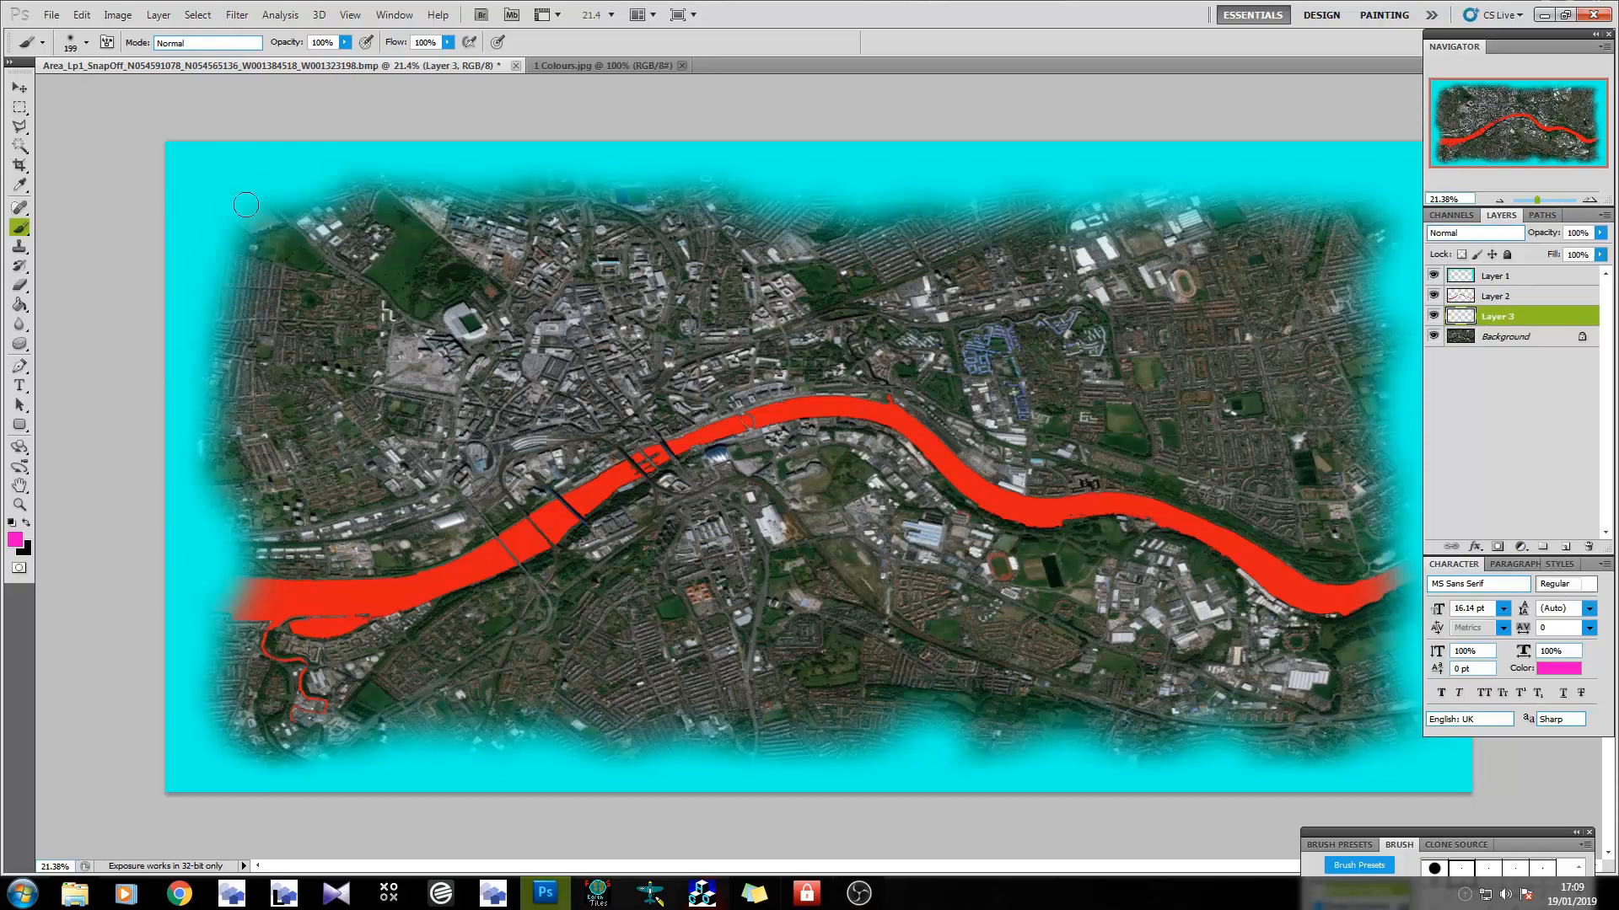
left_click(86, 42)
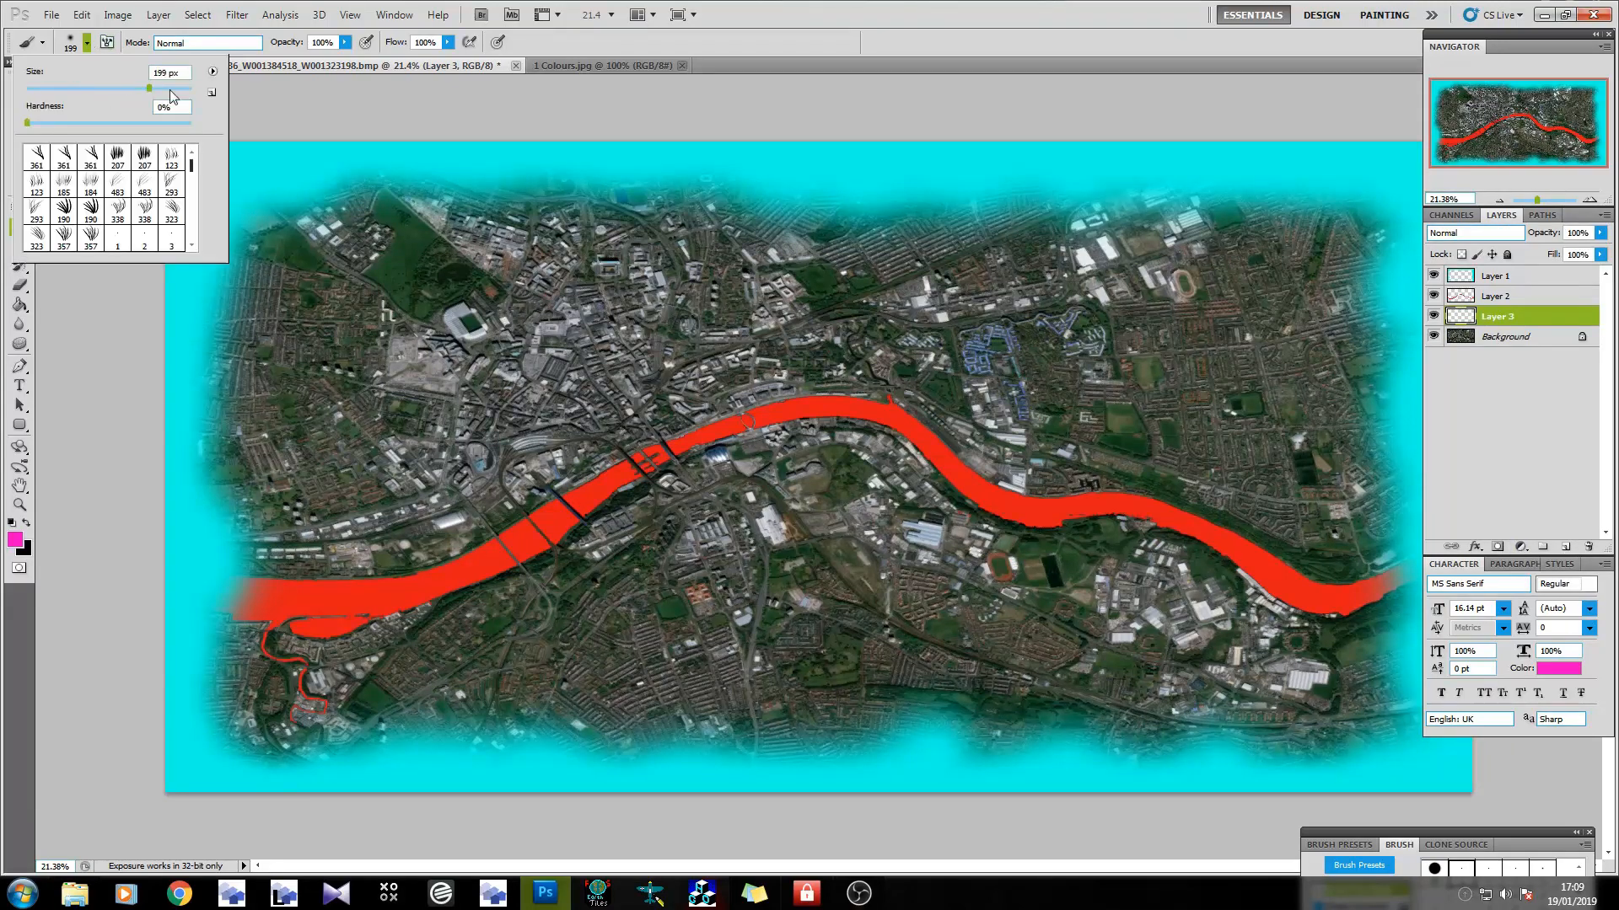
left_click(773, 43)
Try magenta brush strokes over the city north of the river on the new layer, and undo them.
scroll(510, 505, "up", 8)
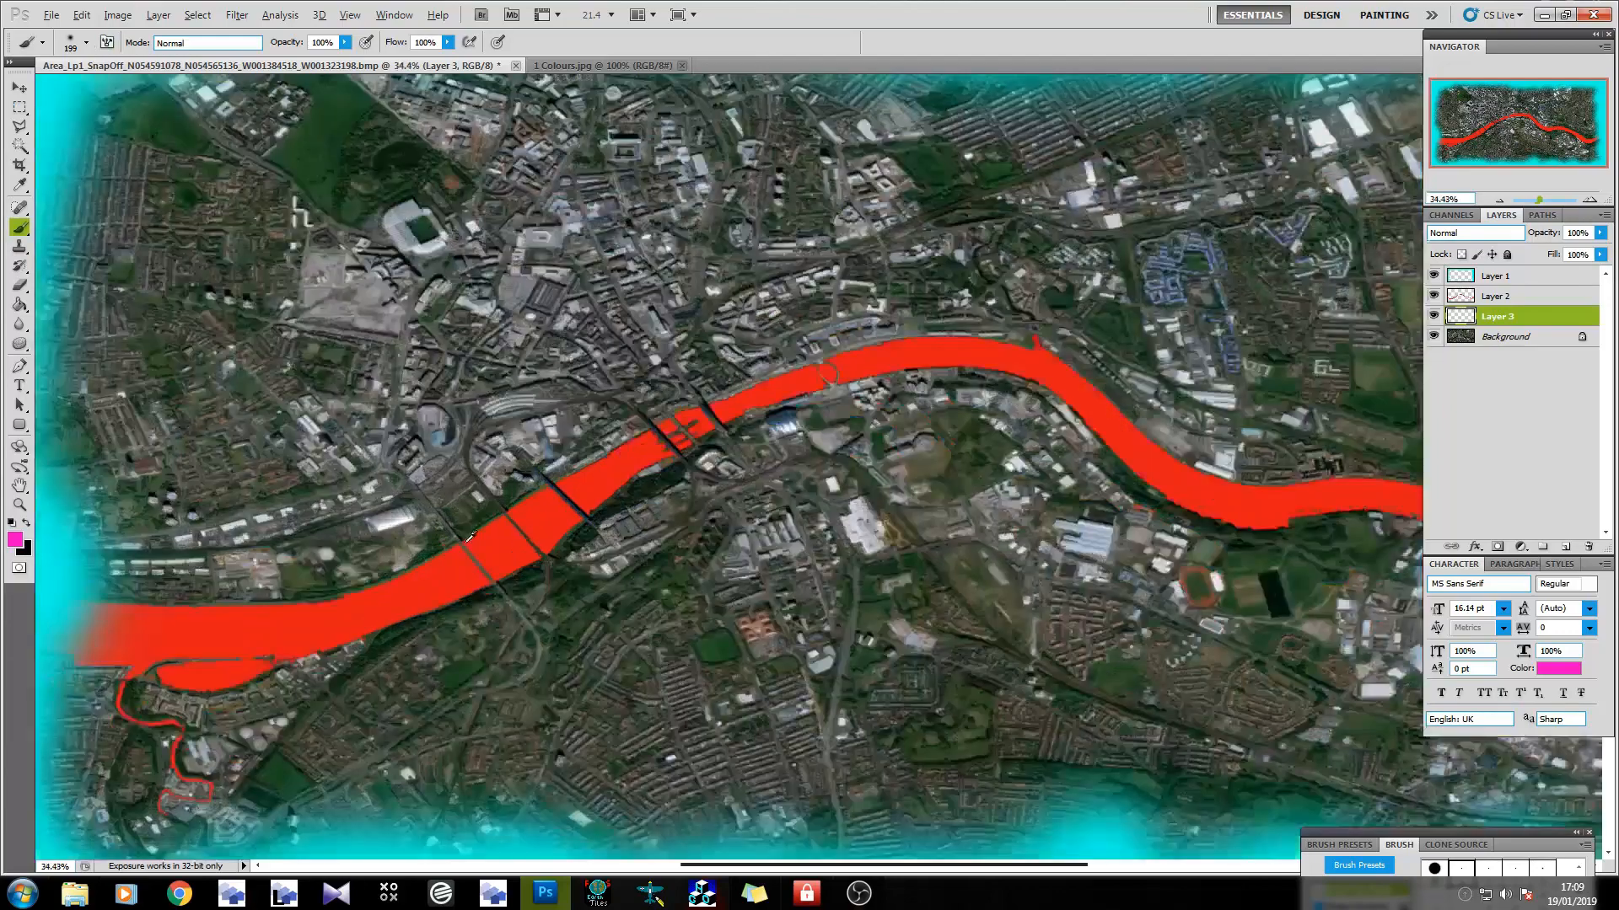
scroll(510, 506, "down", 2)
scroll(561, 540, "down", 8)
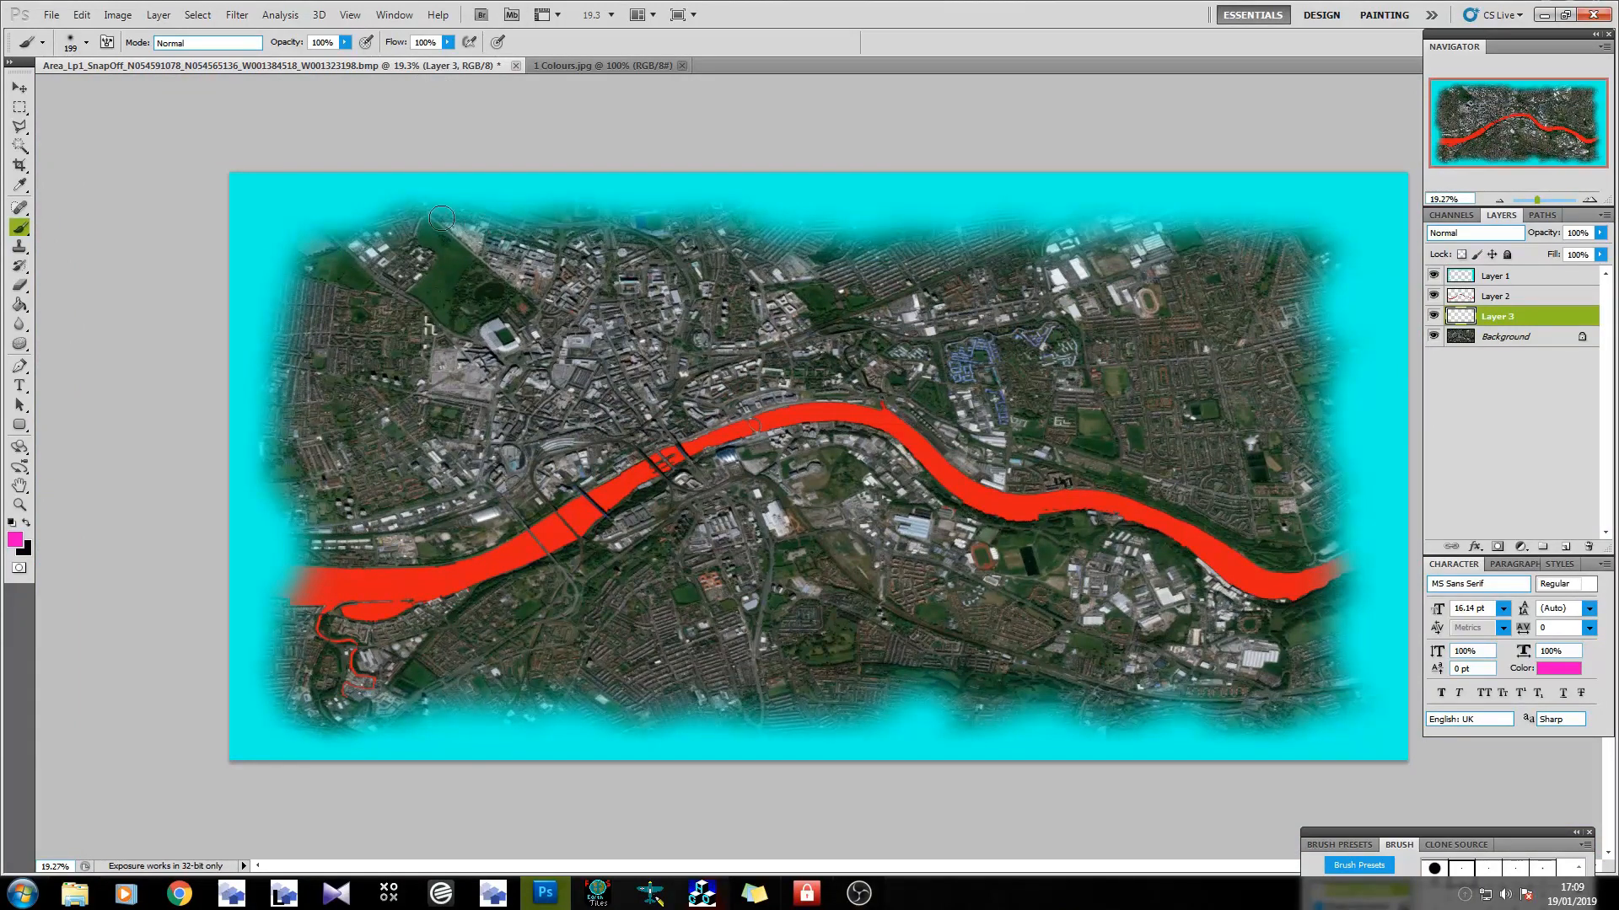
mouse_move(451, 214)
left_mouse_down()
mouse_move(602, 283)
mouse_move(480, 225)
mouse_move(580, 245)
mouse_move(585, 195)
mouse_move(528, 230)
mouse_move(599, 201)
mouse_move(794, 245)
mouse_move(773, 252)
mouse_move(756, 220)
mouse_move(833, 254)
mouse_move(1000, 250)
mouse_move(924, 289)
mouse_move(1047, 306)
mouse_move(1024, 321)
mouse_move(928, 290)
mouse_move(981, 313)
mouse_move(869, 345)
mouse_move(705, 339)
mouse_move(752, 323)
mouse_move(656, 261)
mouse_move(578, 276)
mouse_move(590, 332)
mouse_move(655, 340)
mouse_move(632, 308)
mouse_move(488, 400)
mouse_move(491, 364)
mouse_move(614, 382)
mouse_move(571, 432)
mouse_move(646, 349)
mouse_move(799, 403)
mouse_move(789, 363)
mouse_move(721, 401)
mouse_move(782, 412)
mouse_move(854, 344)
mouse_move(931, 380)
mouse_move(745, 328)
mouse_move(795, 299)
mouse_move(888, 306)
left_mouse_up()
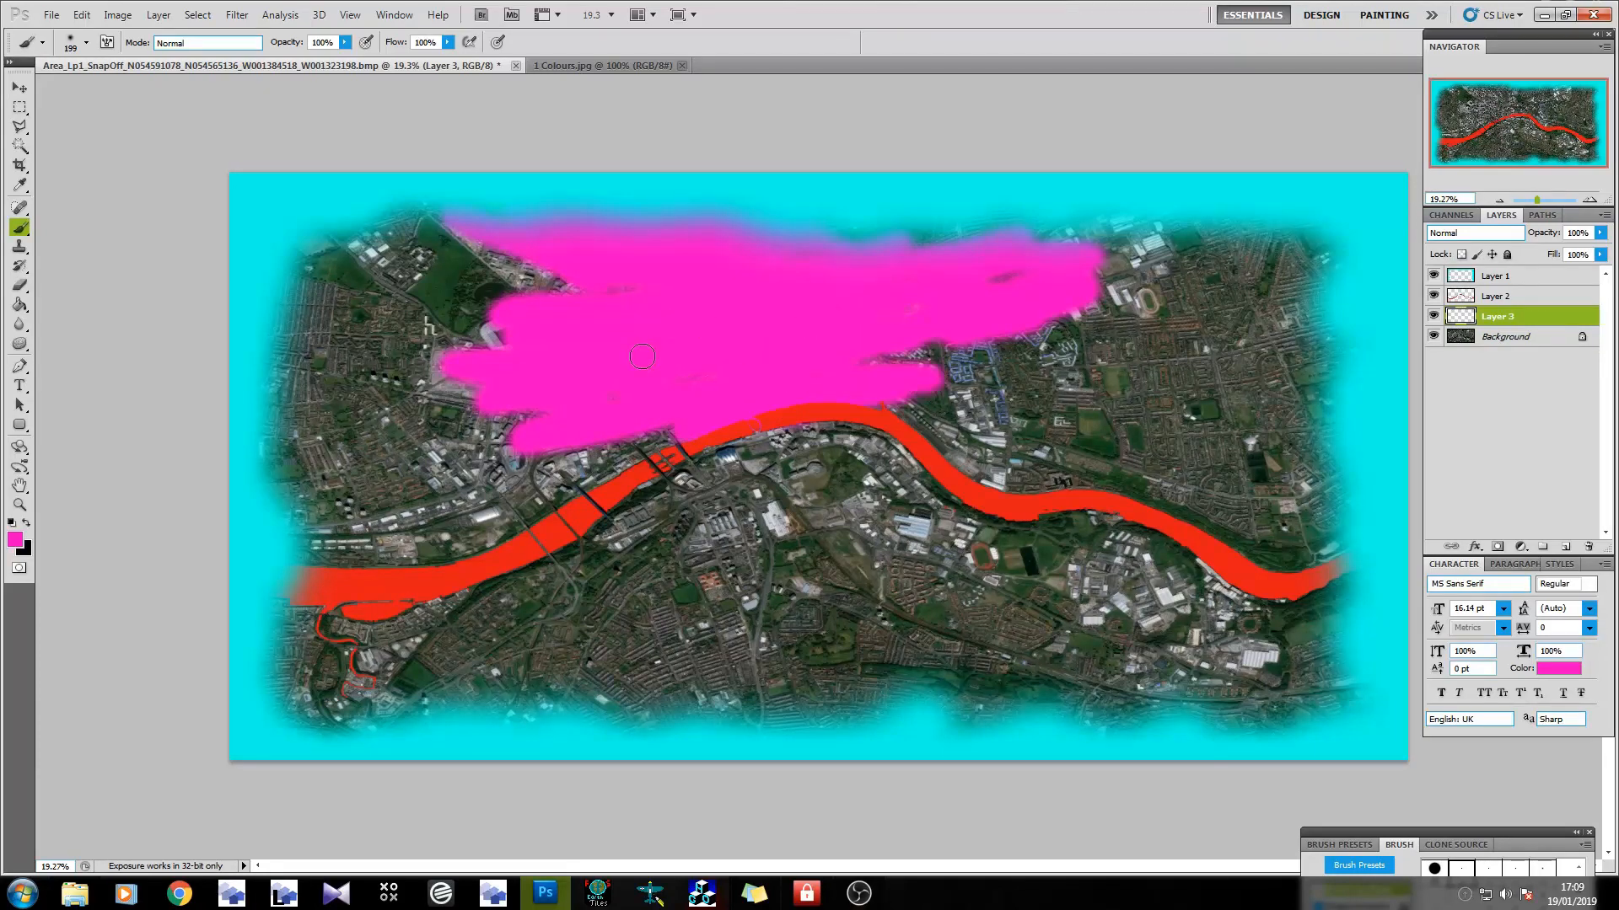
key("ctrl+z")
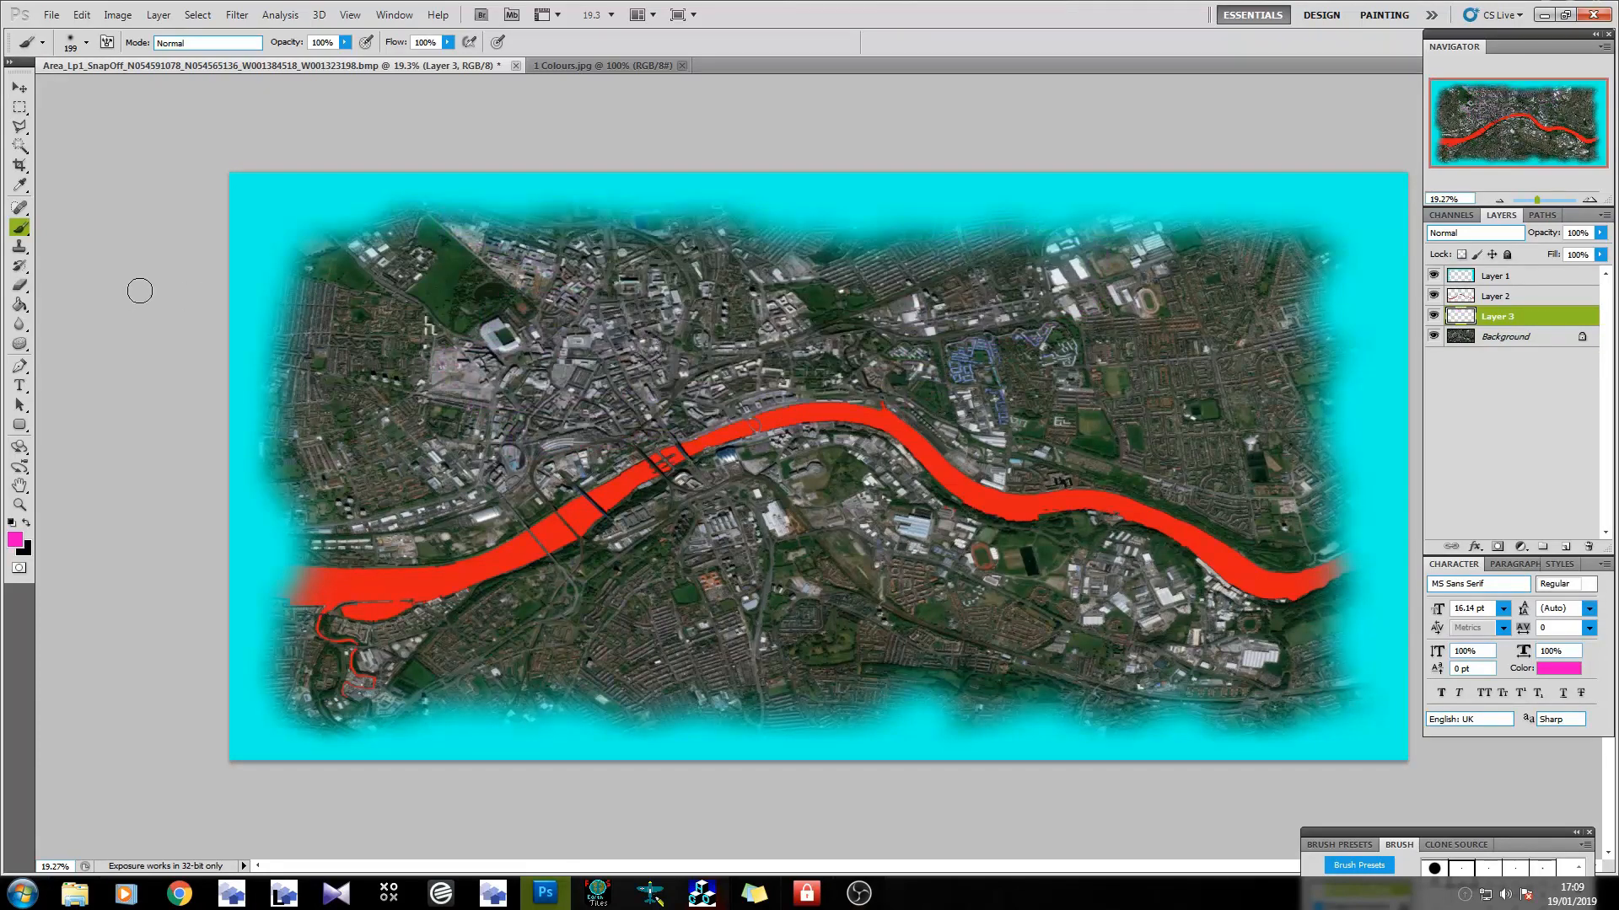
Cover Layer 3 with the magenta night lights colour and merge Layers 1, 2 and 3 into one mask layer.
left_click(19, 305)
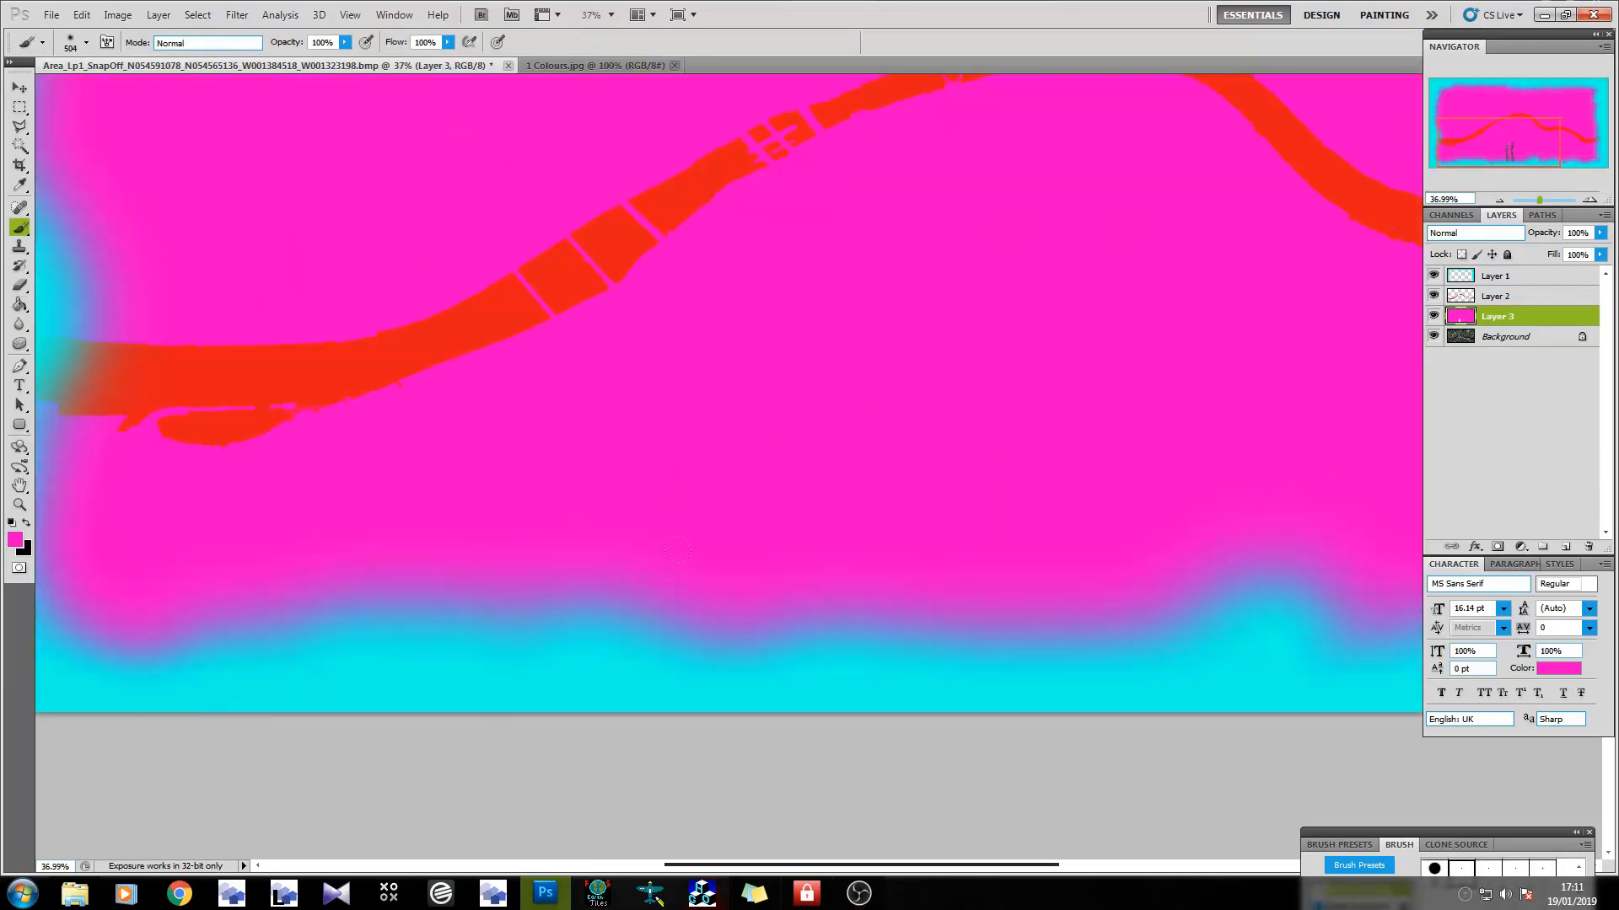
scroll(702, 186, "down", 5)
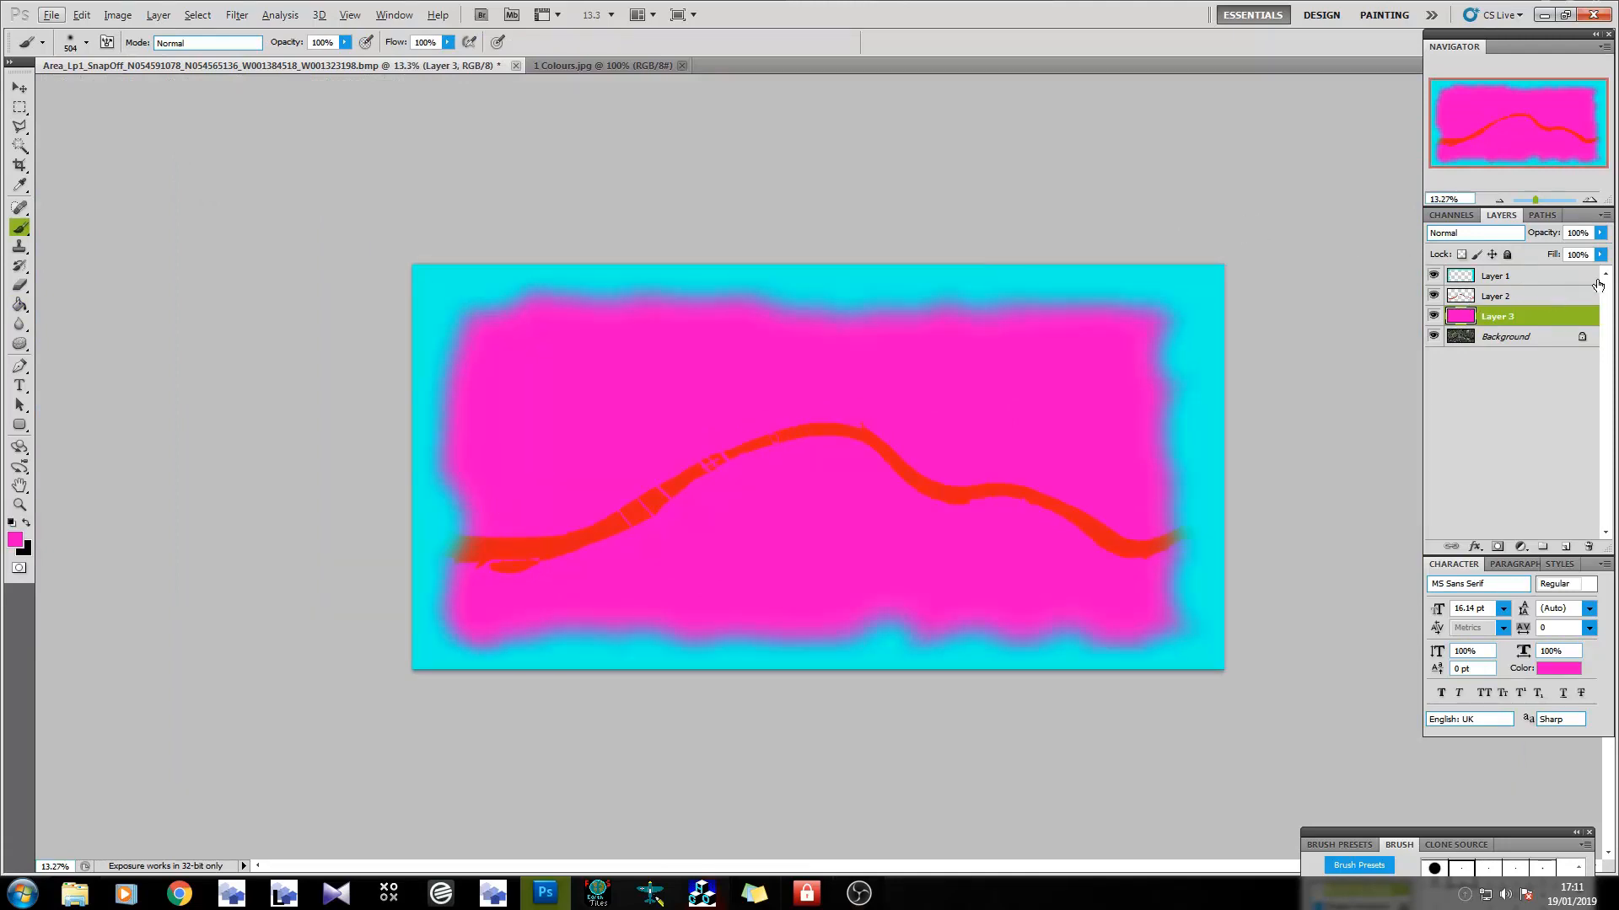
left_click(1553, 277, "shift")
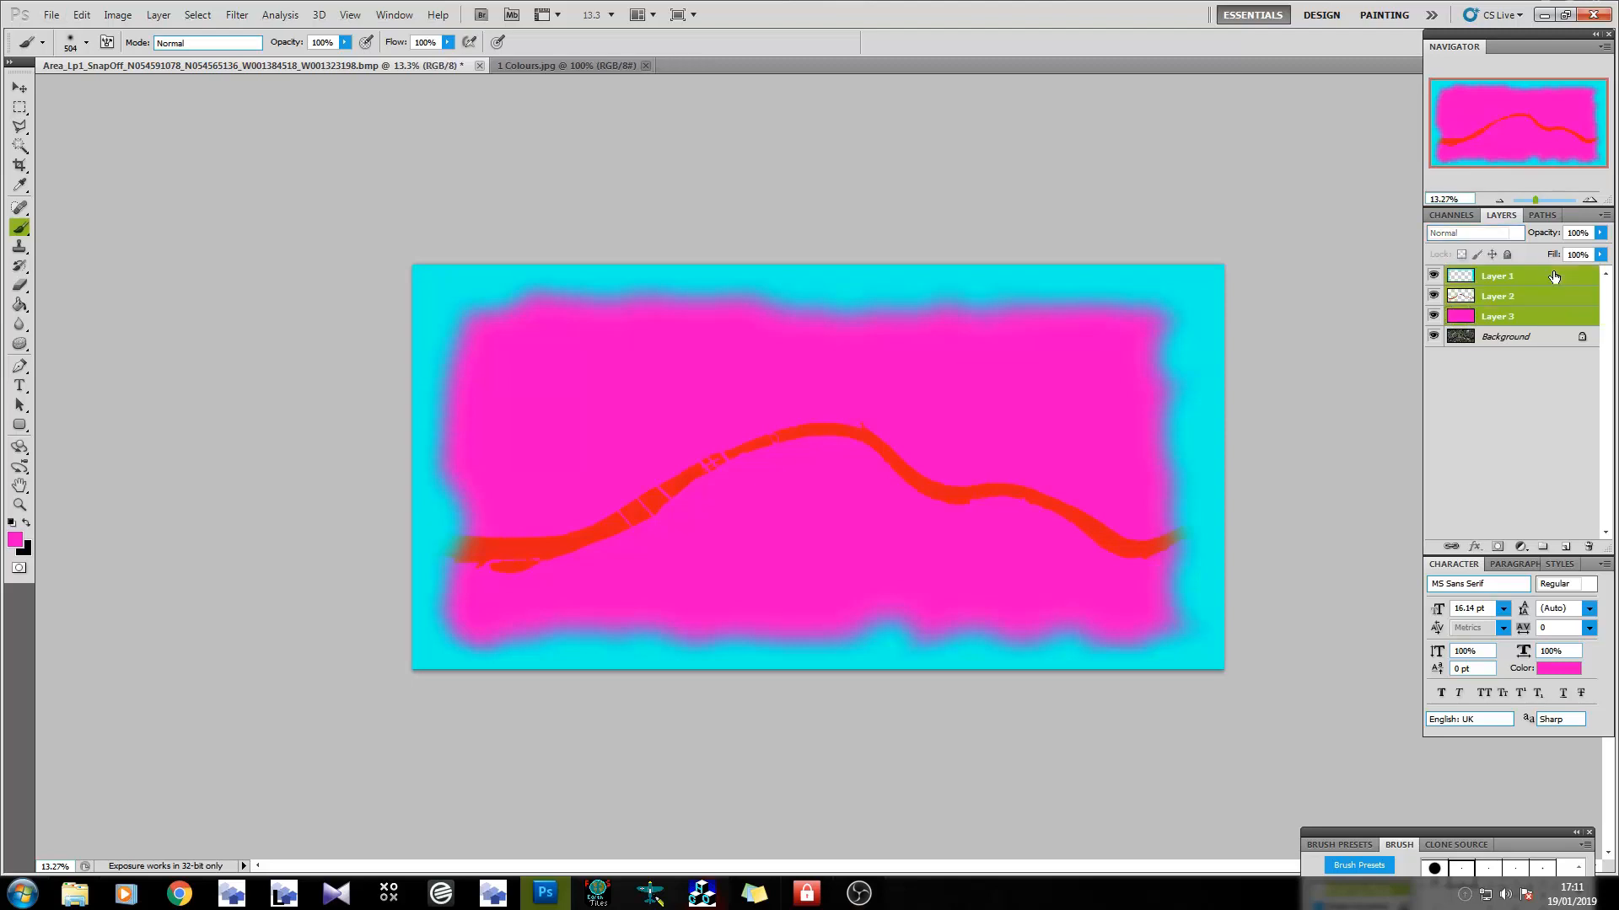
key("ctrl+e")
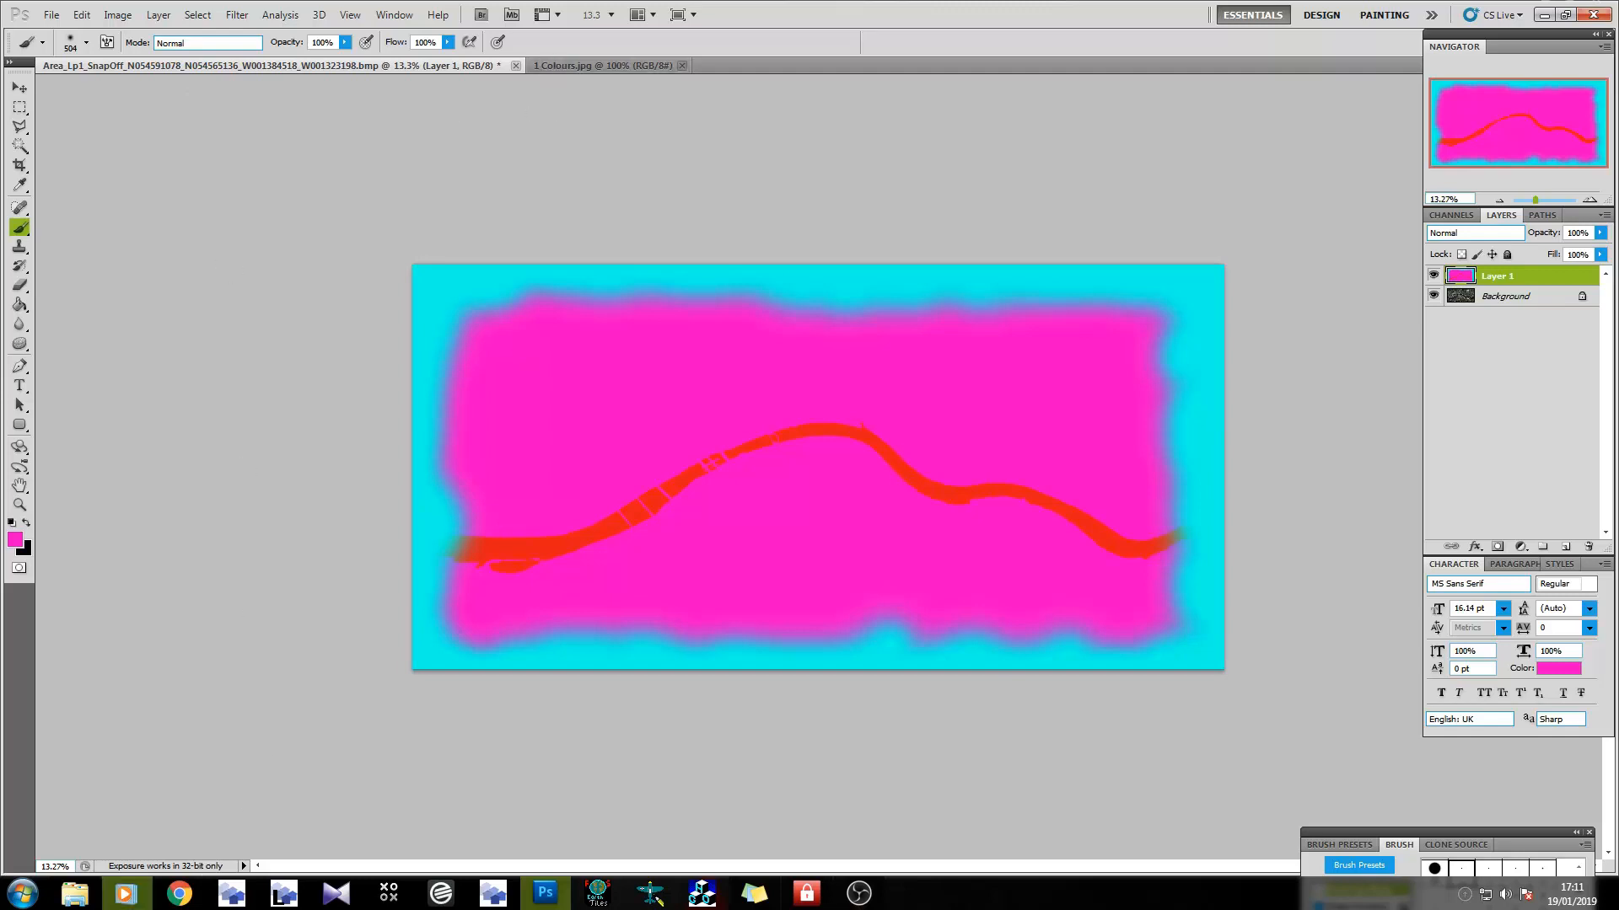
Open the AreaMask_Lp1 BMP from the newcastle city folder in Photoshop.
left_click(75, 894)
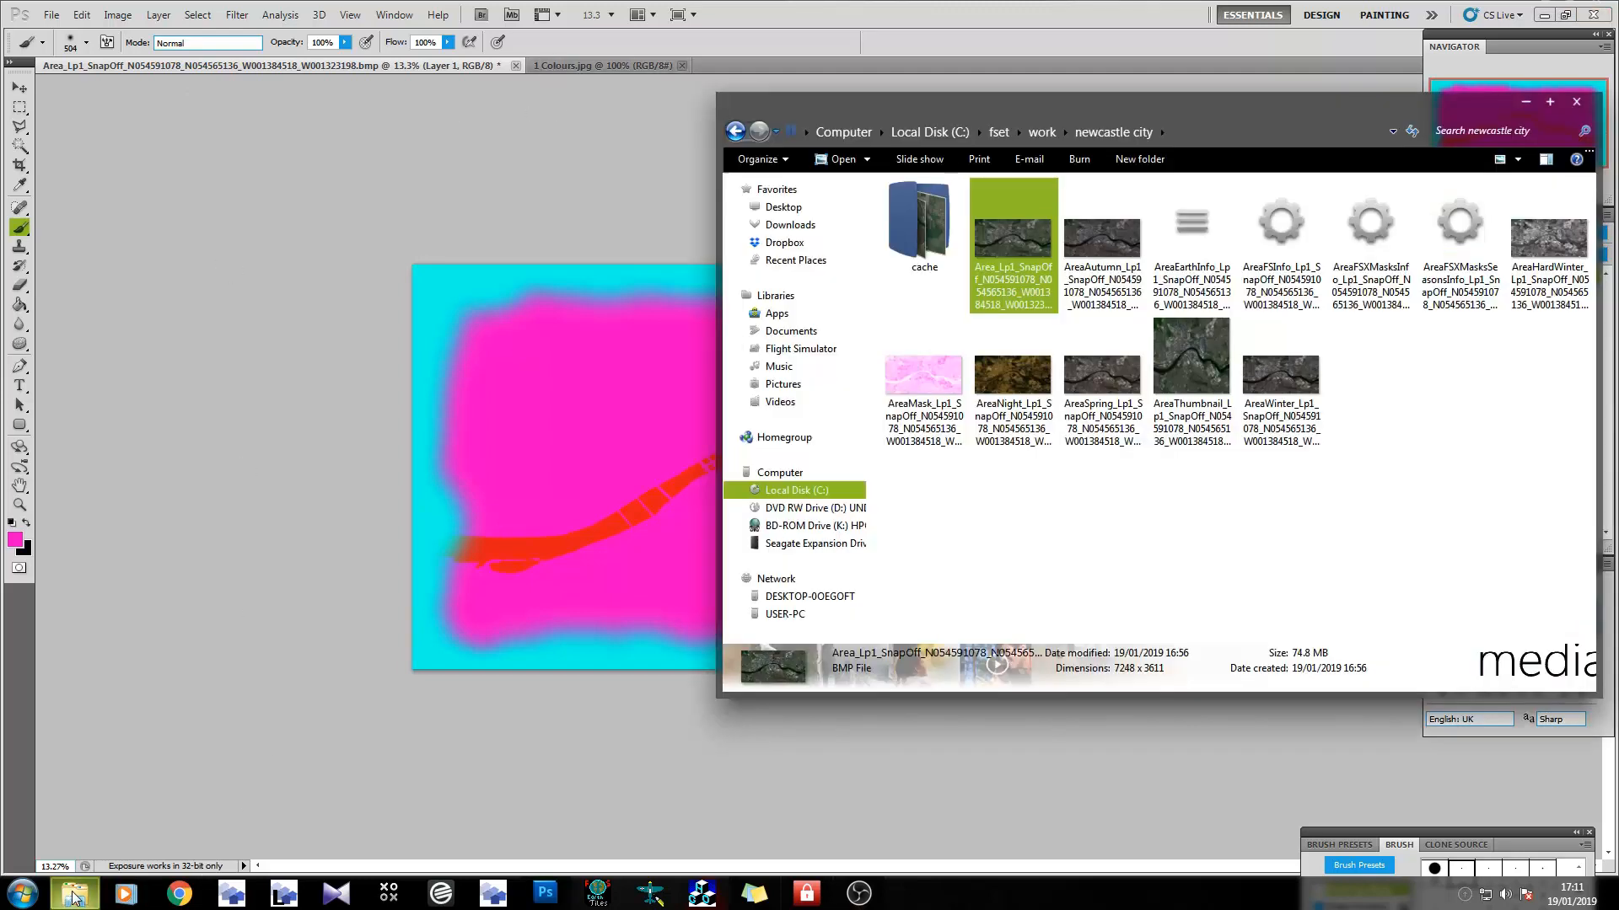
left_click(918, 358)
left_click_drag(919, 372, 755, 111)
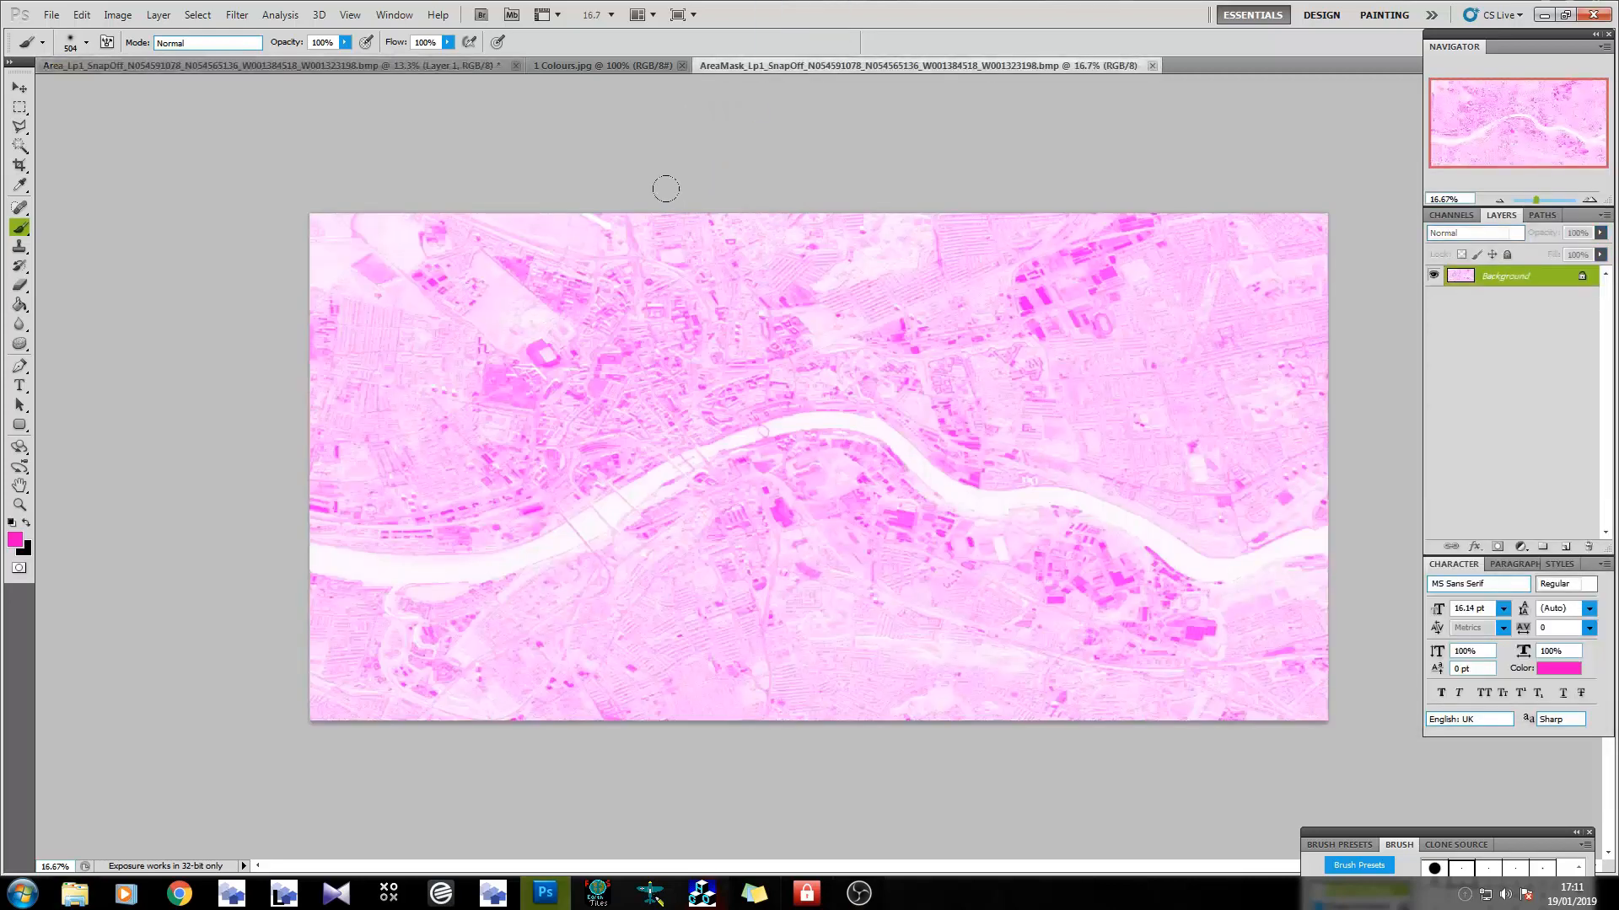
Copy the merged mask layer into the AreaMask image and align it with the full canvas.
left_click_drag(402, 68, 320, 148)
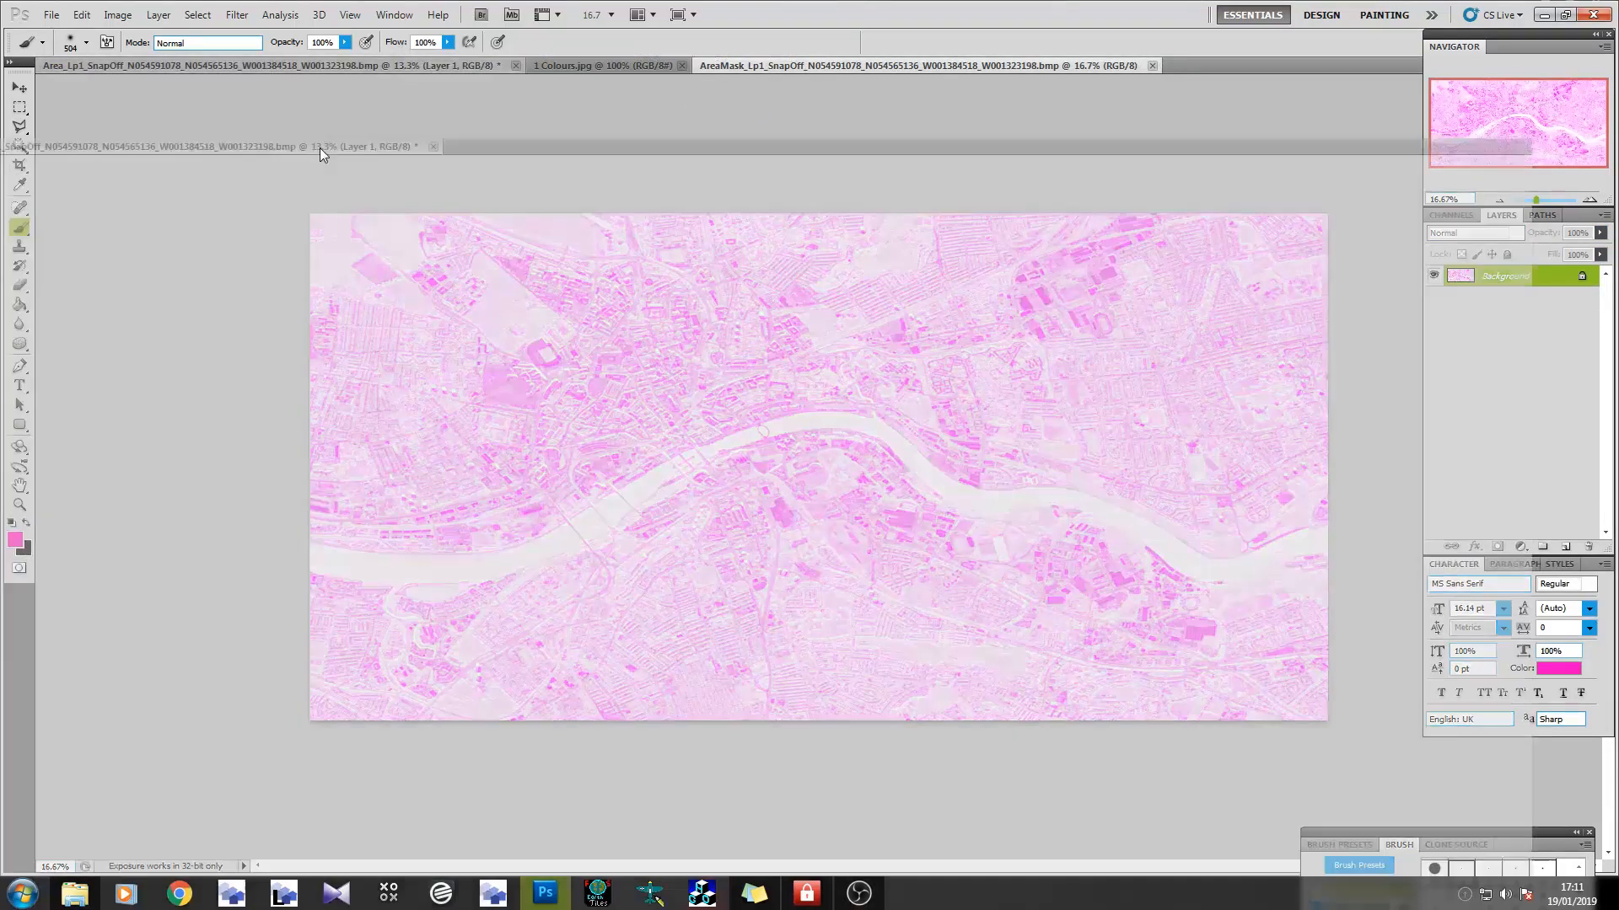
left_click_drag(1513, 289, 1122, 381)
left_click_drag(773, 140, 871, 72)
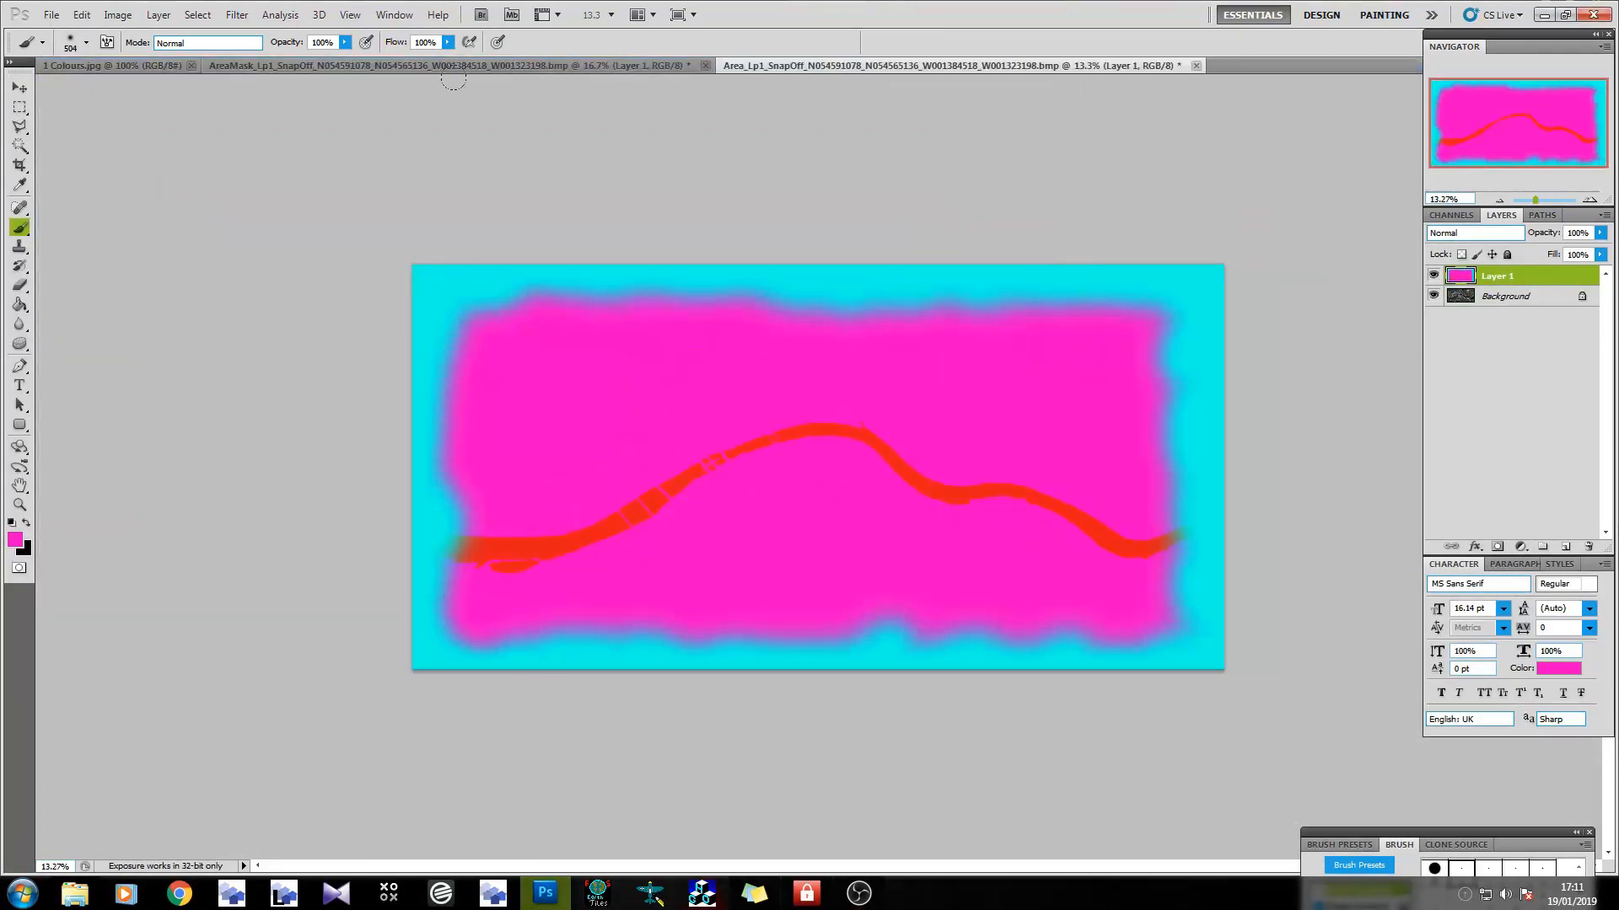
left_click(404, 66)
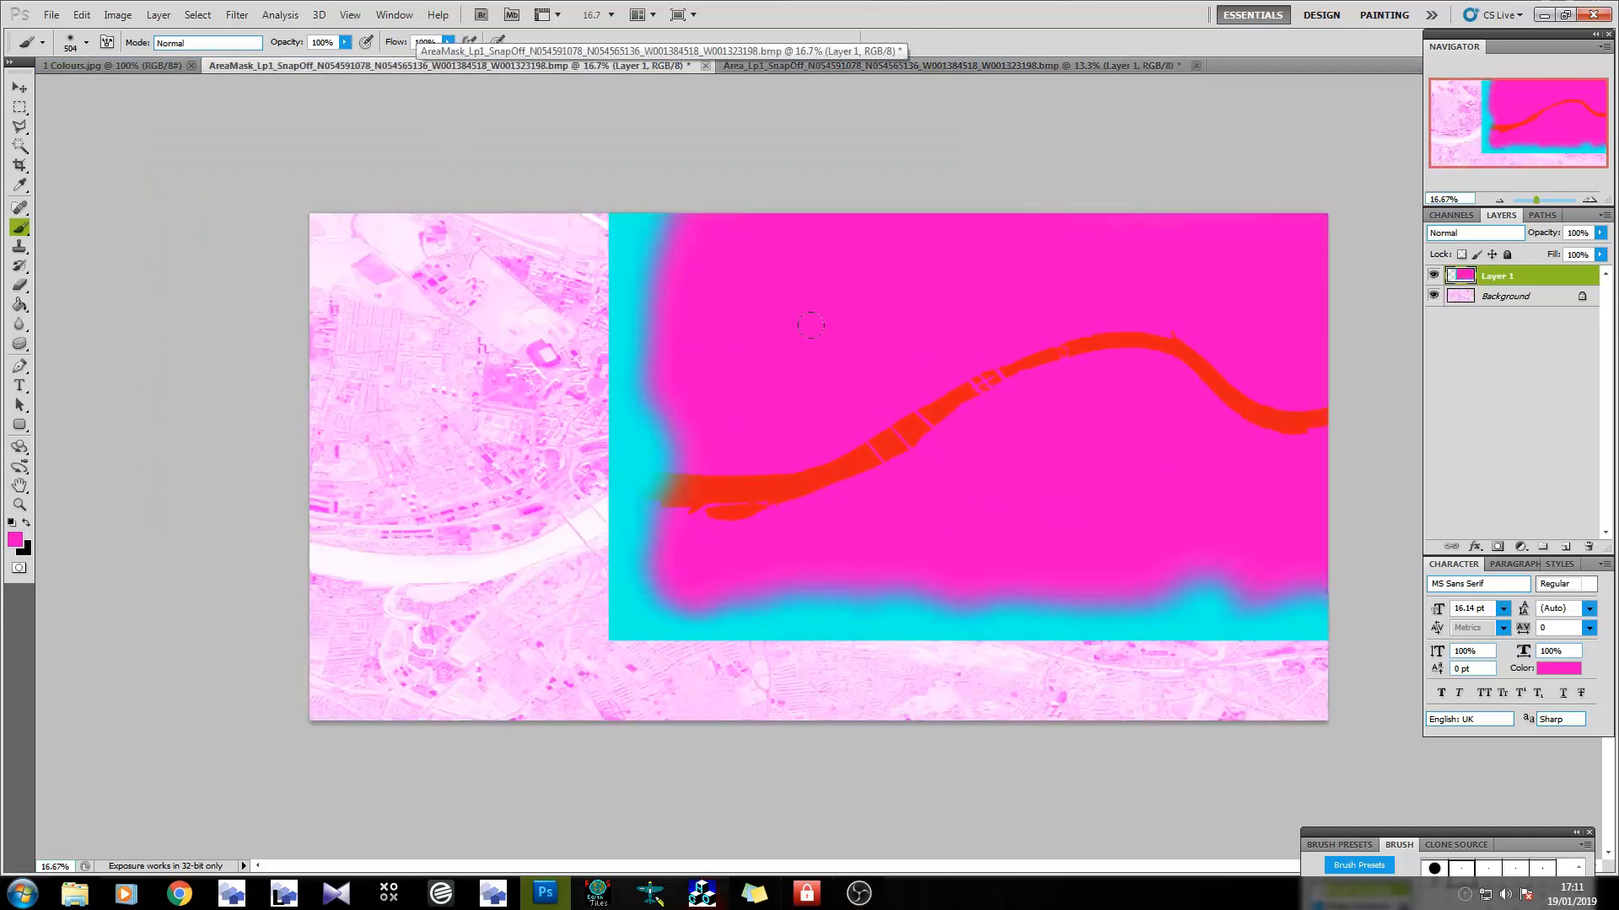
key("v")
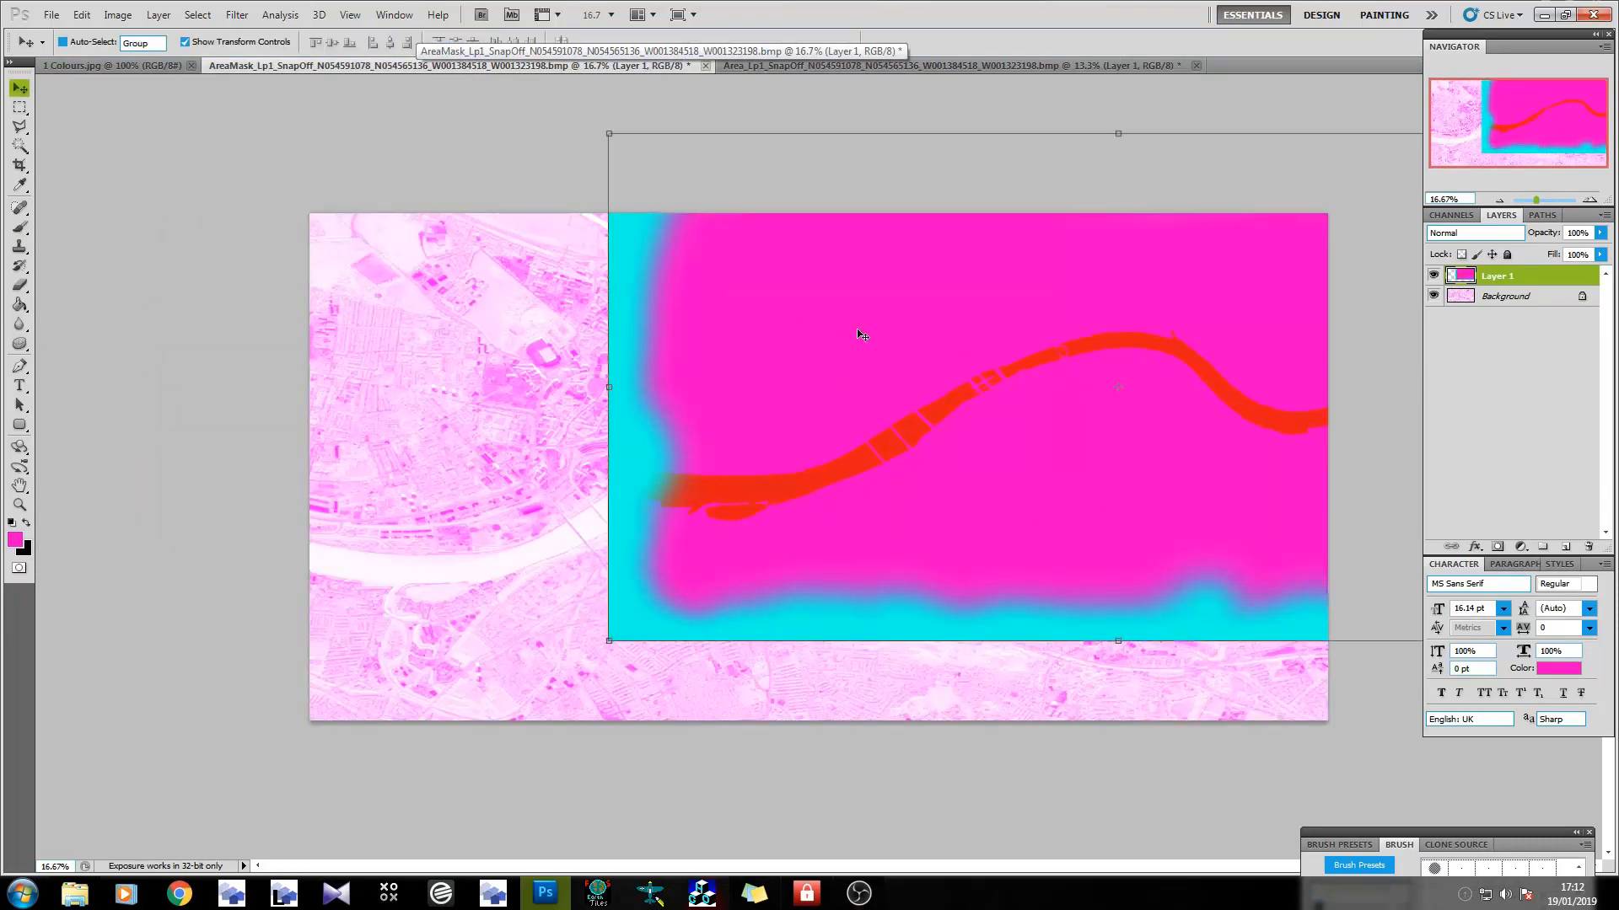
left_click_drag(857, 332, 545, 354)
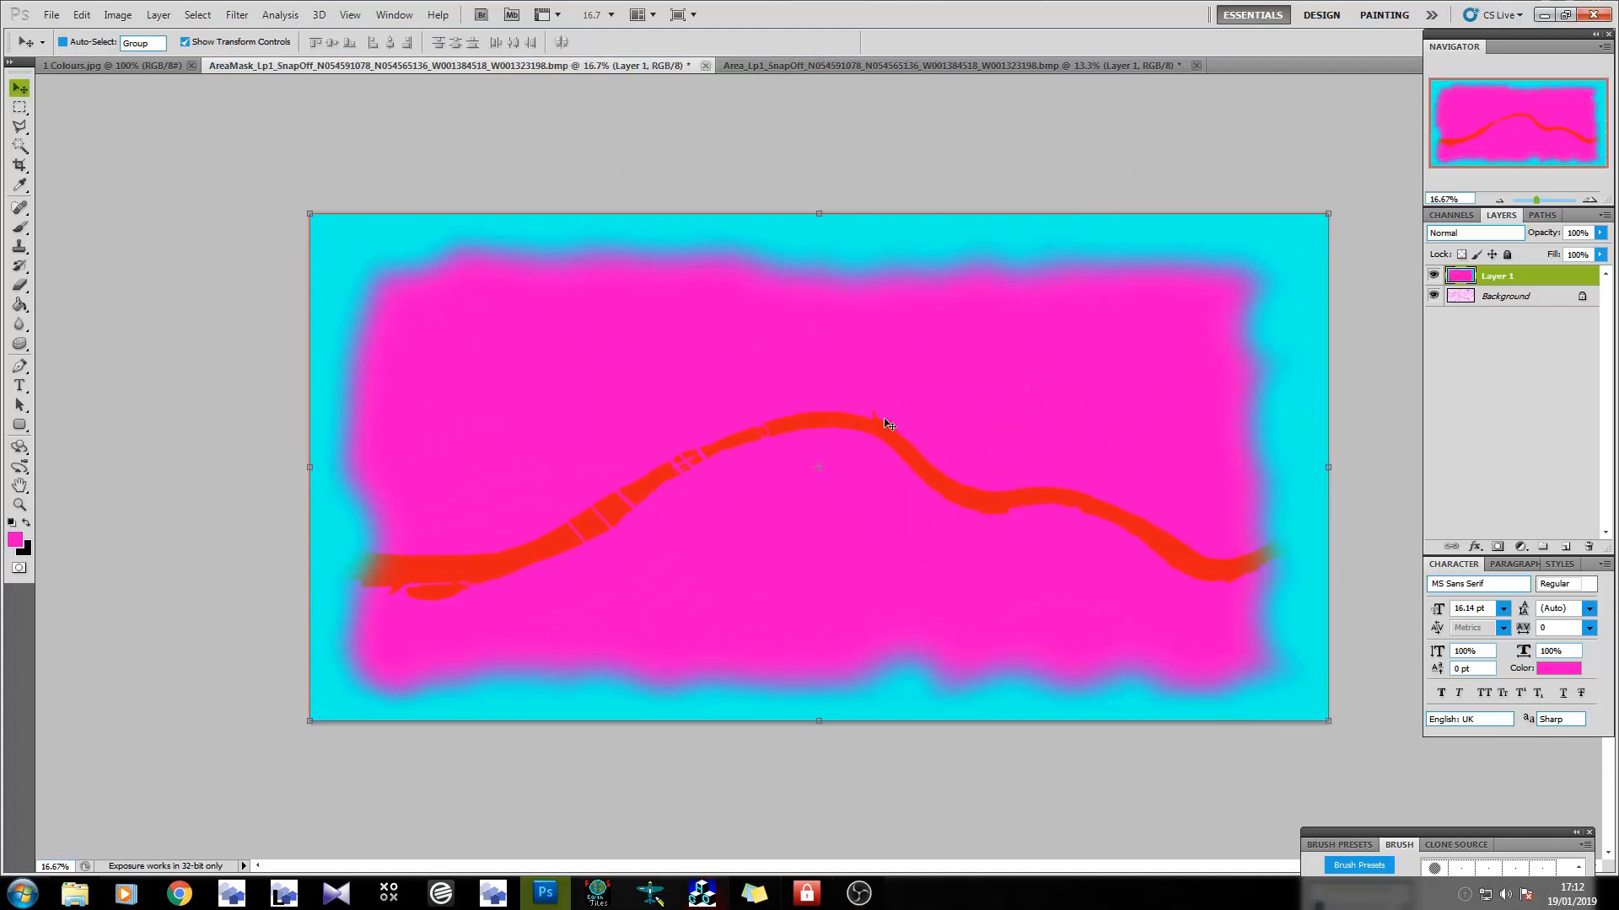
Compare the new mask with the original AreaMask by hiding and showing Layer 1.
left_click(1438, 275)
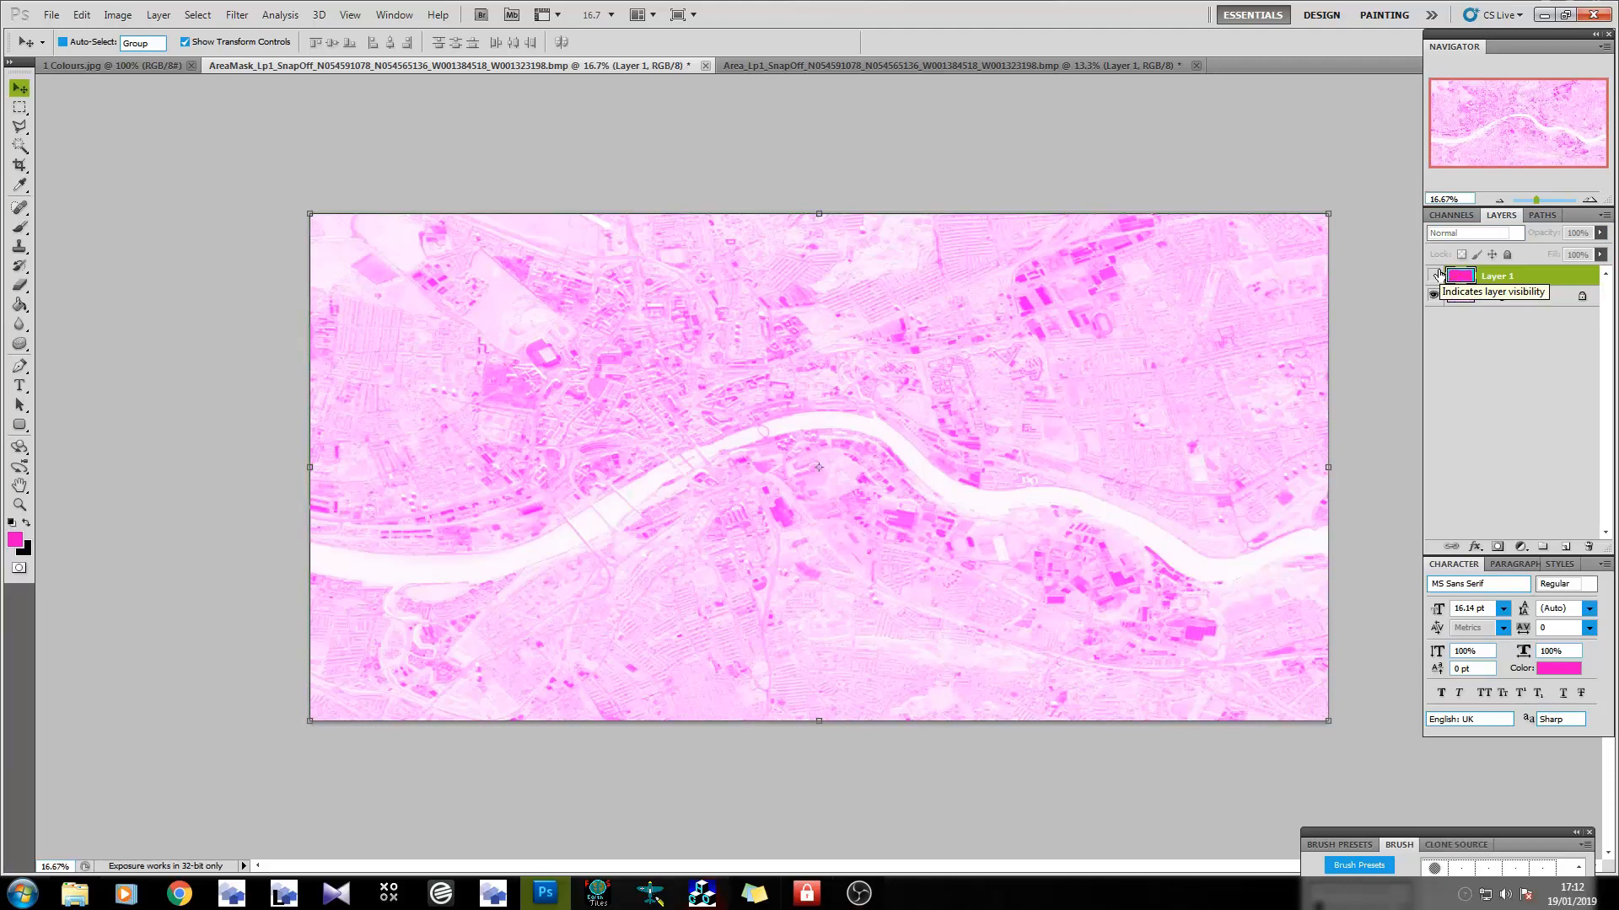
left_click(1435, 274)
left_click(1436, 275)
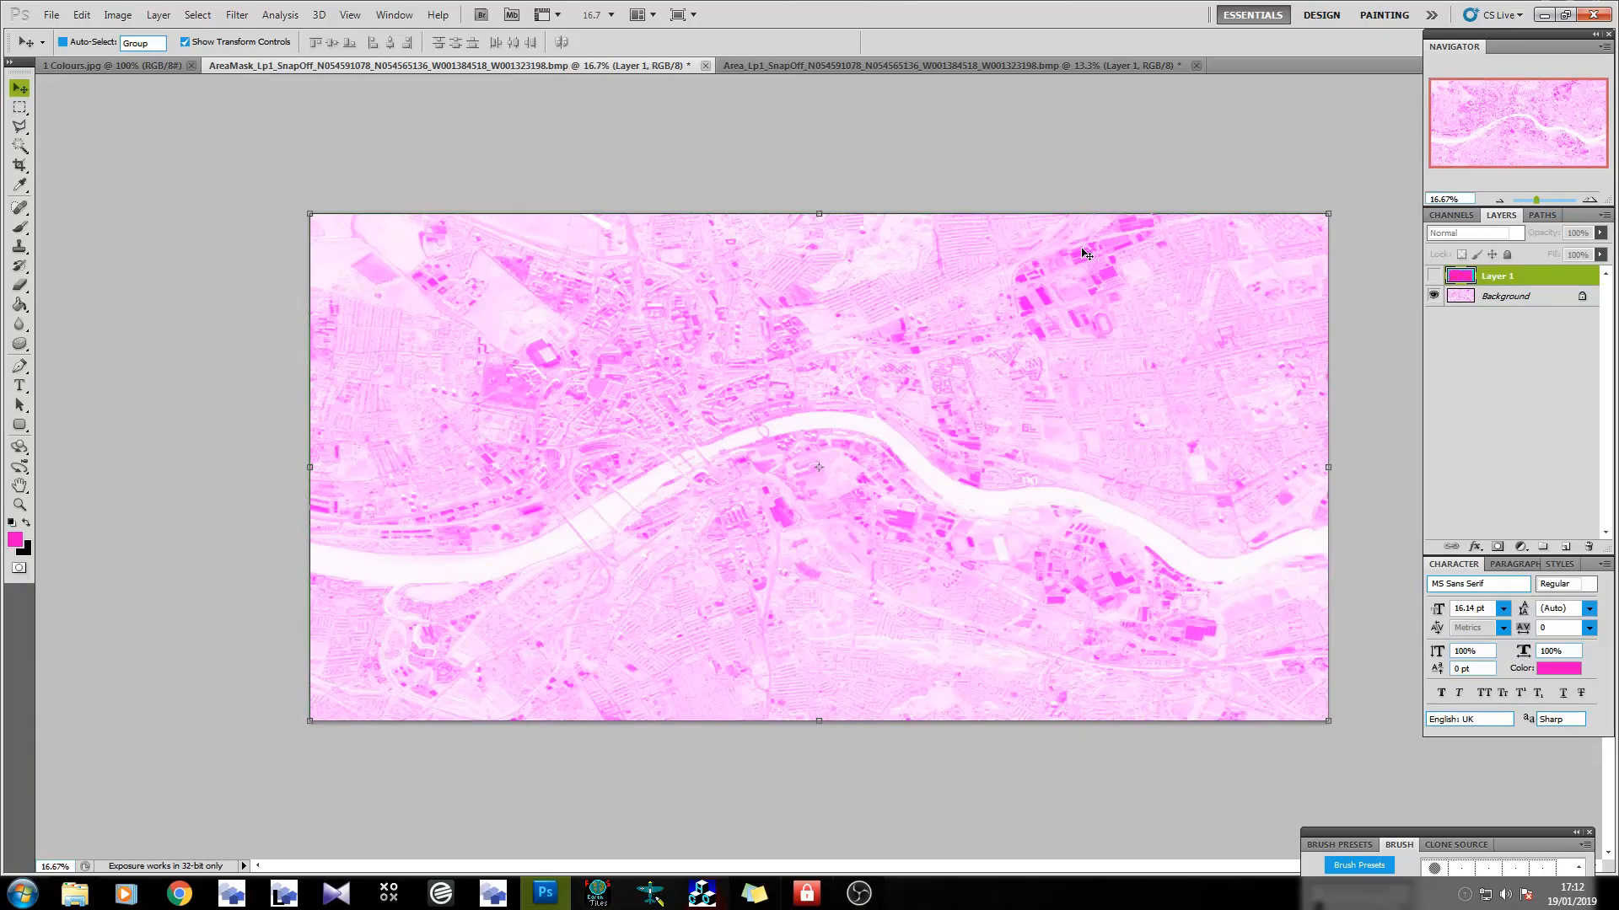
left_click(1433, 277)
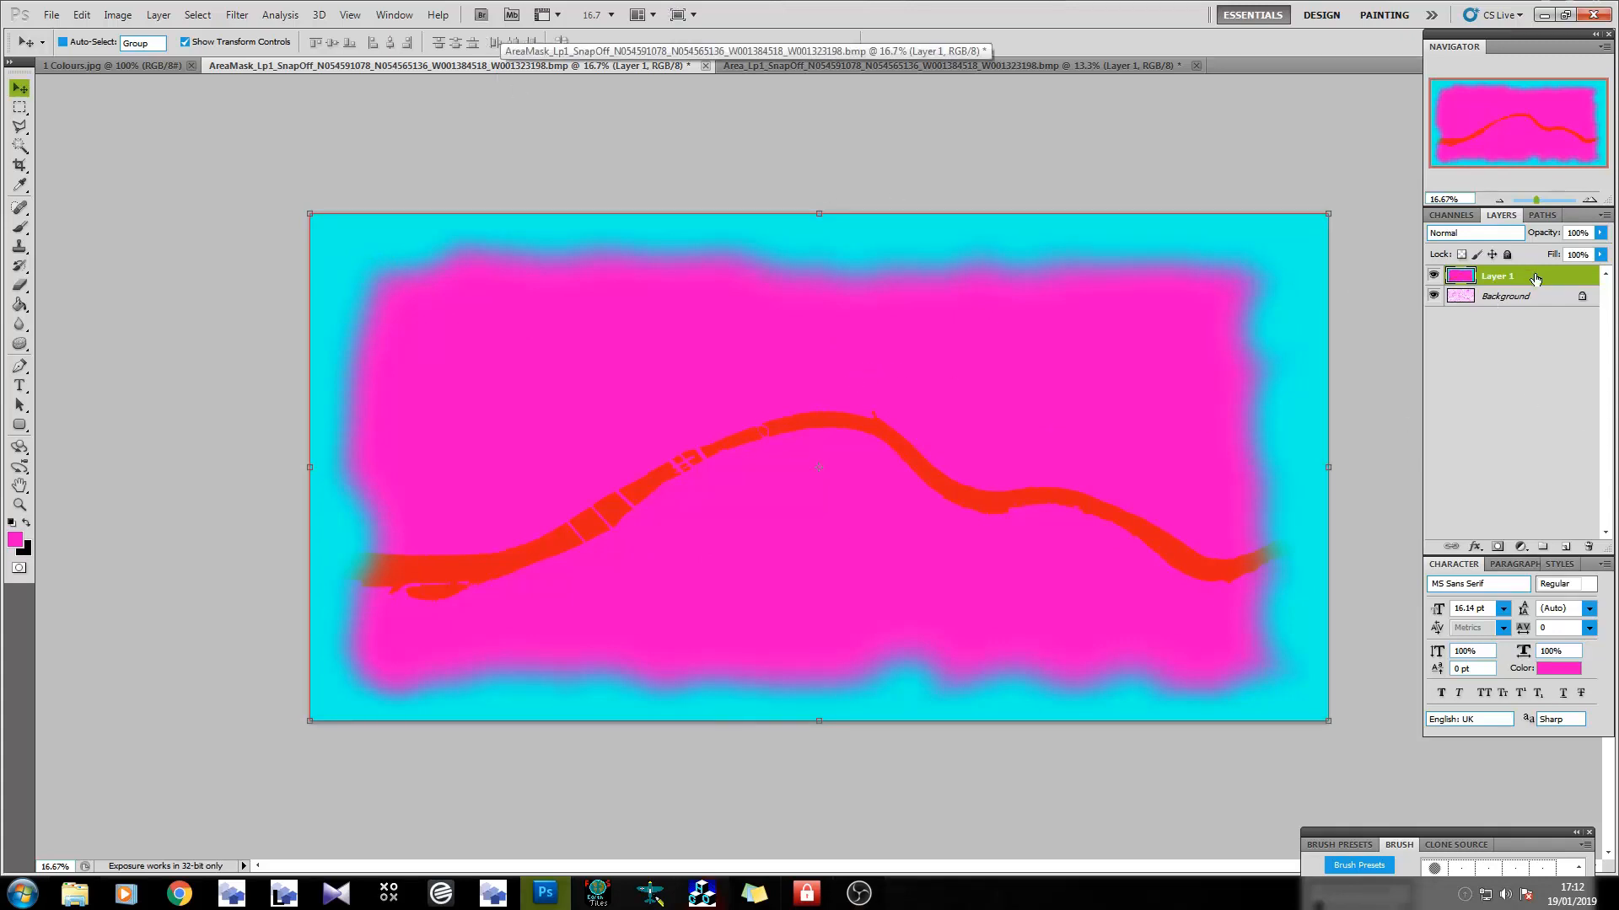
Merge Layer 1 into the Background of the AreaMask image and save and close the file.
left_click(1527, 302, "shift")
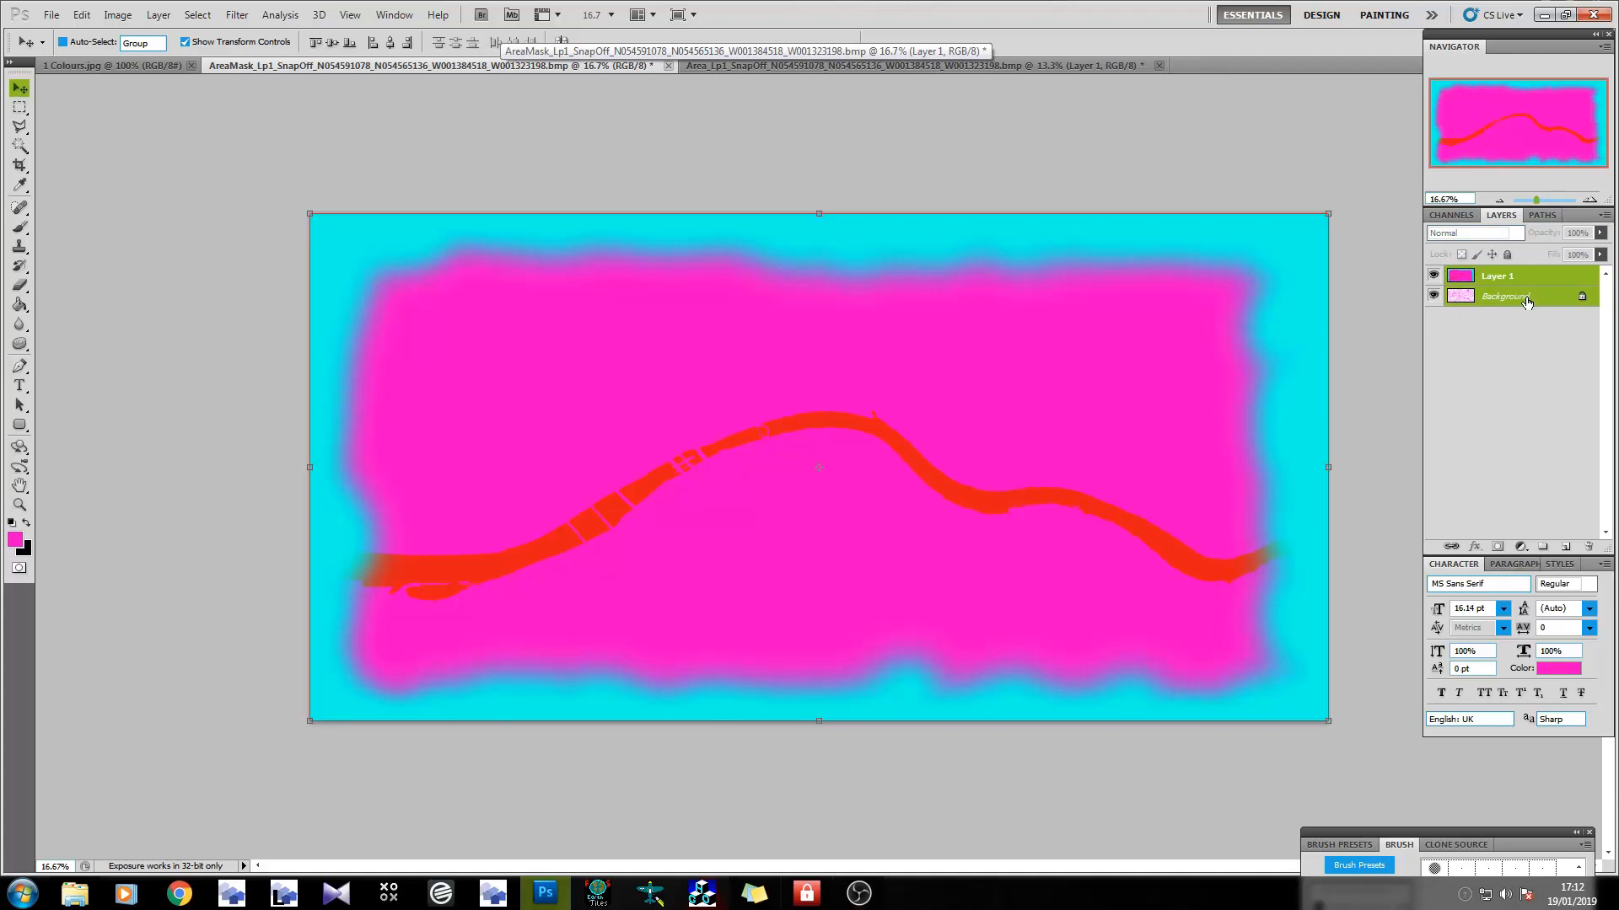
key("ctrl+e")
key("ctrl+s")
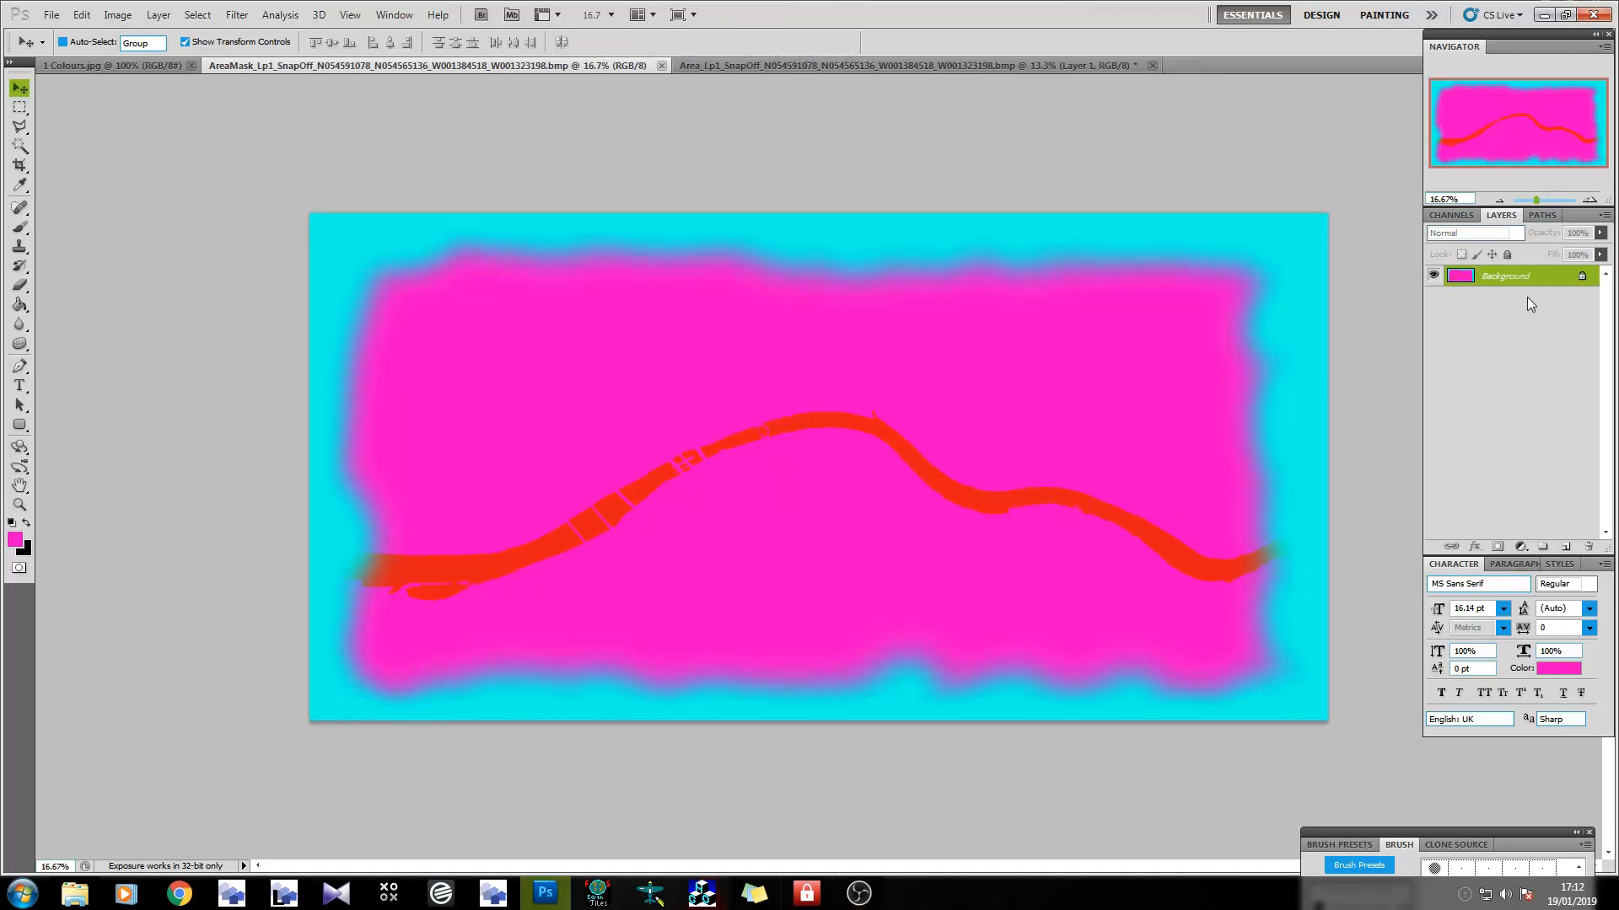
left_click(661, 66)
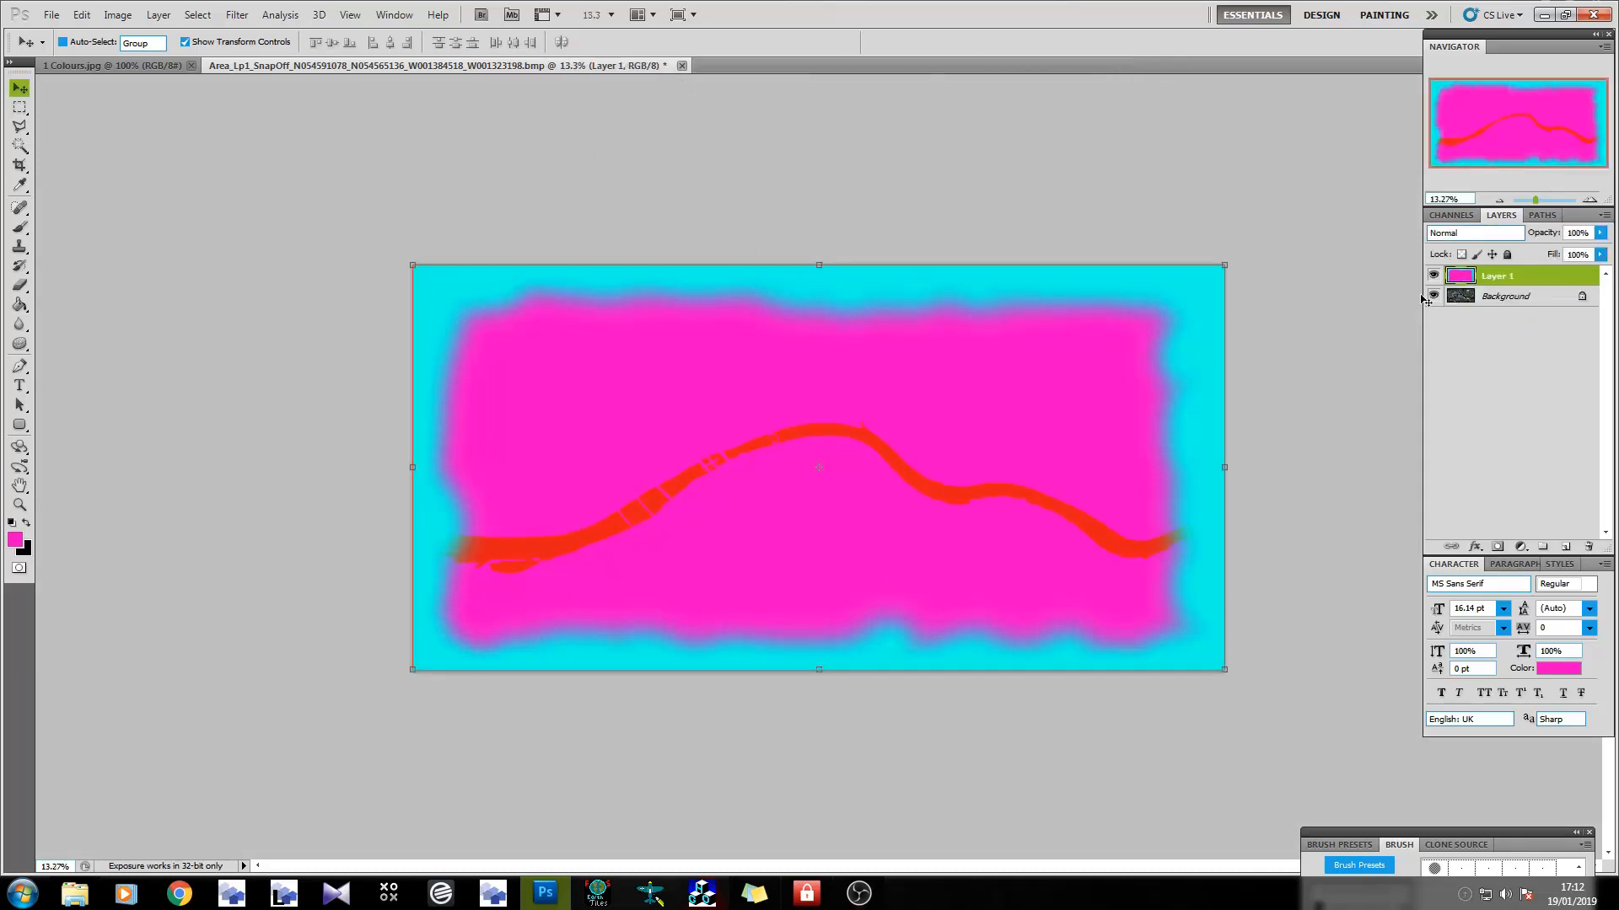
Delete the merged mask layer from the Area_Lp1 satellite image.
left_click(1548, 296)
left_click(1549, 277)
key("Delete")
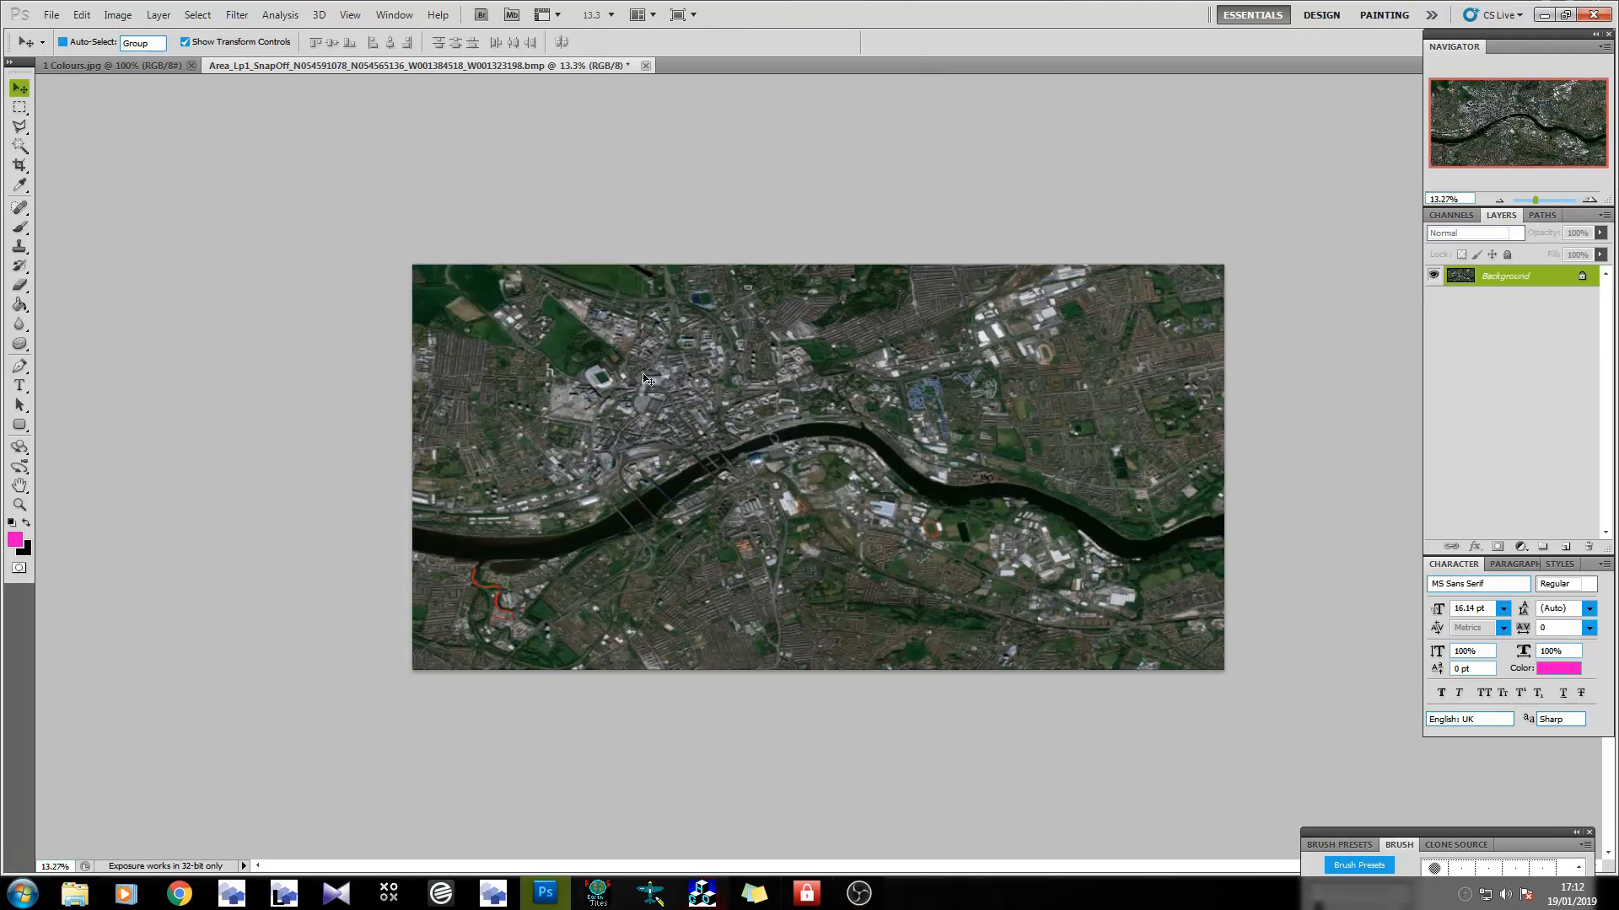
Check the saved AreaMask file in the newcastle city folder and return to the satellite image.
left_click(75, 893)
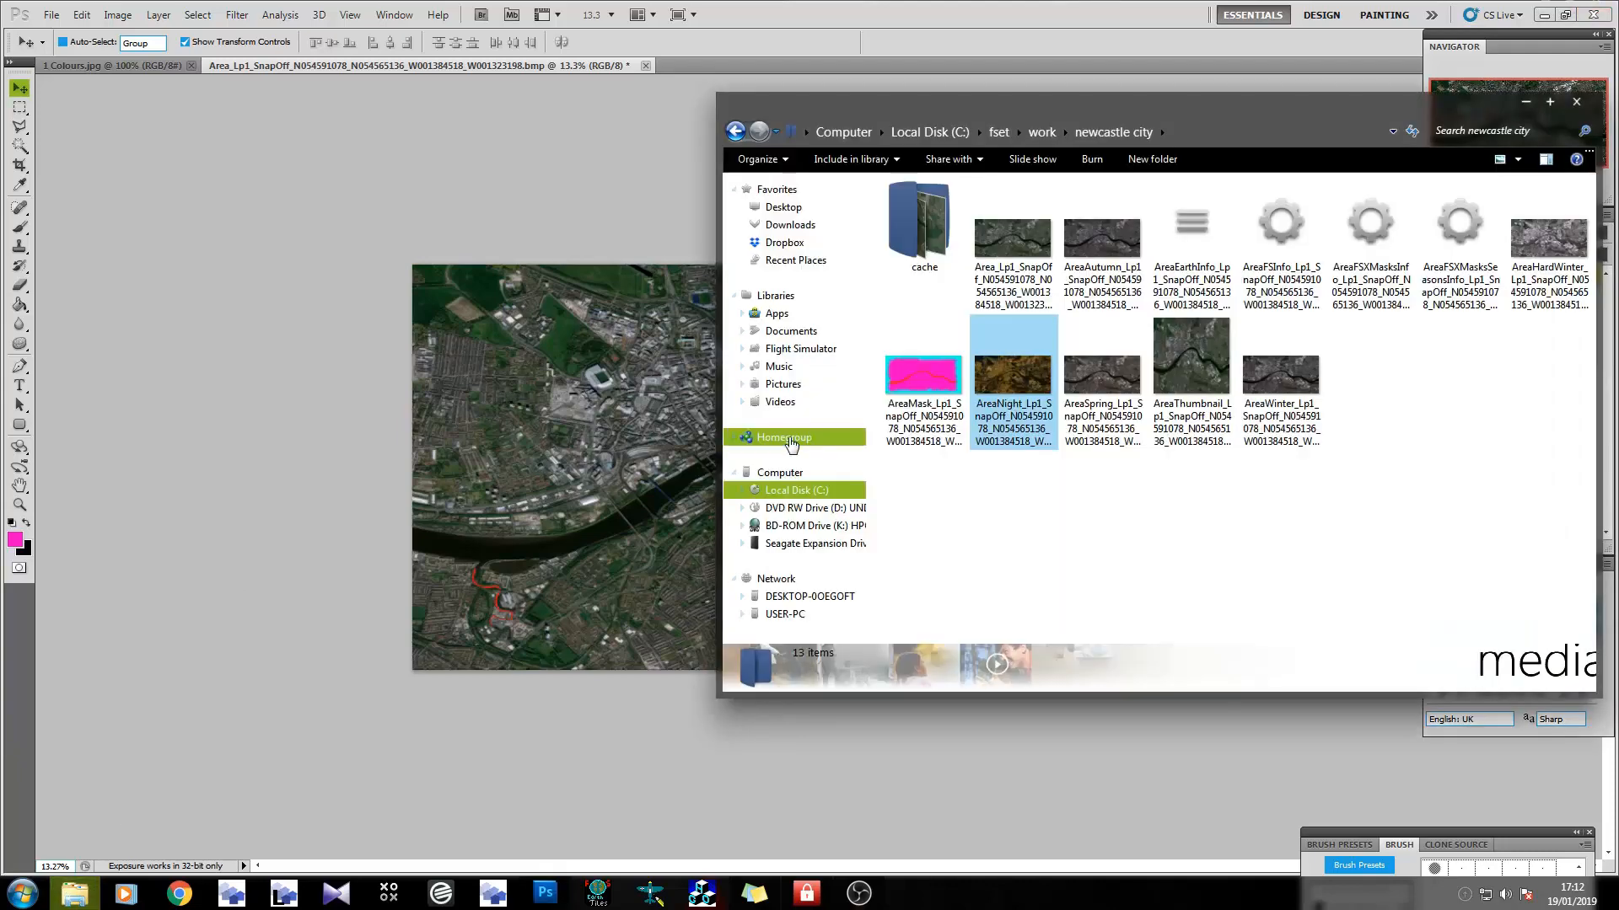
left_click(906, 396)
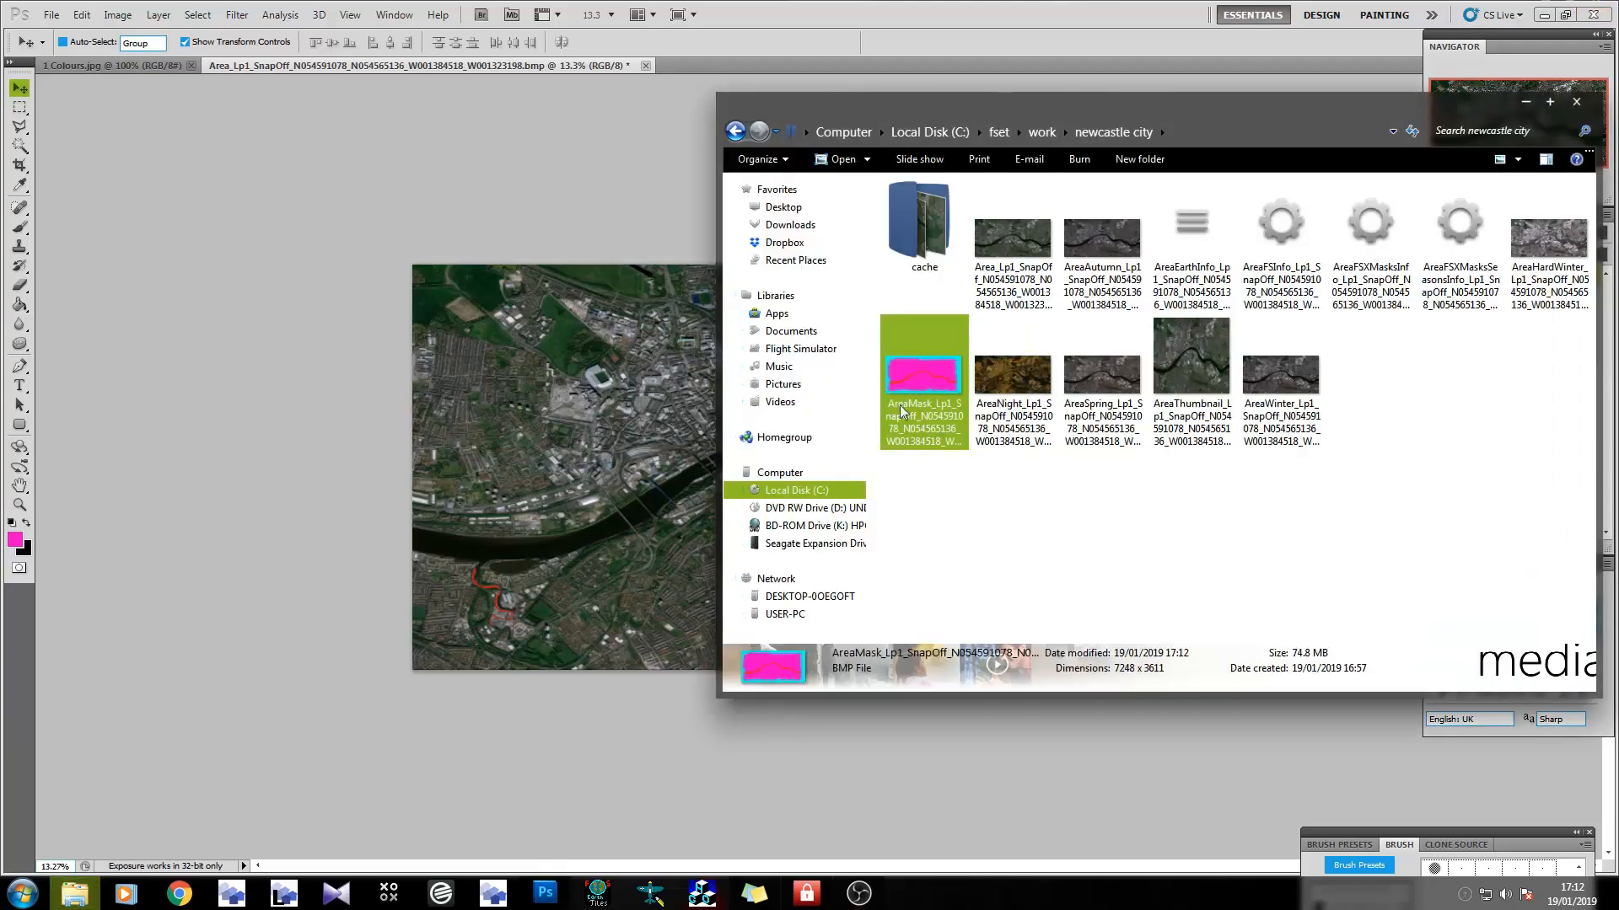
left_click(874, 8)
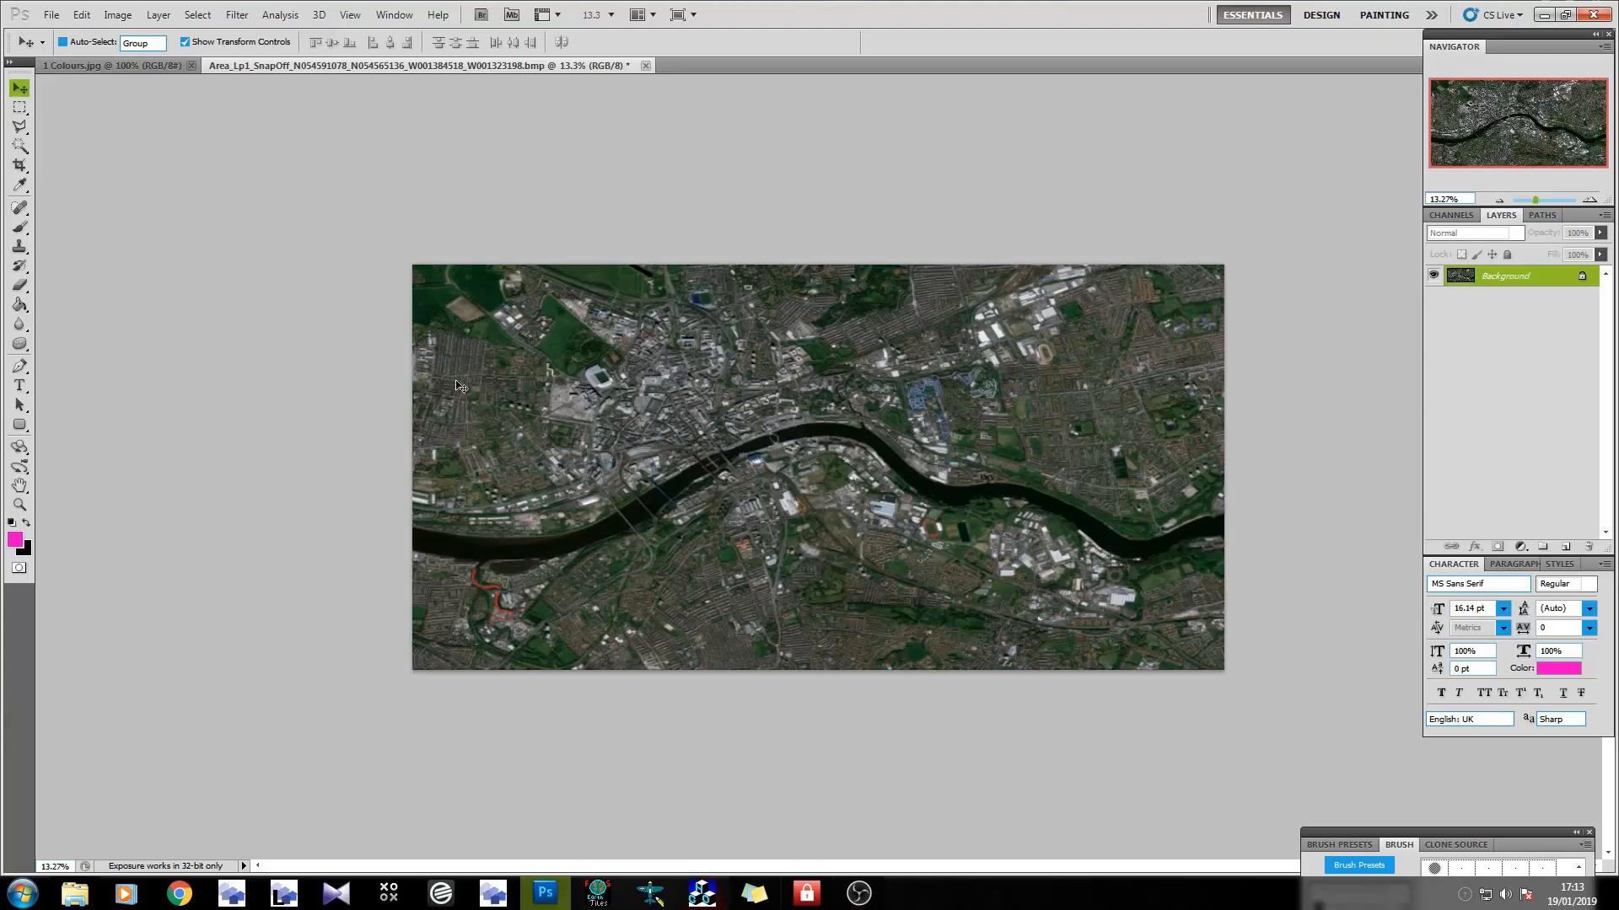
Duplicate the Background layer of the satellite image.
scroll(617, 417, "up", 7)
scroll(638, 504, "down", 3)
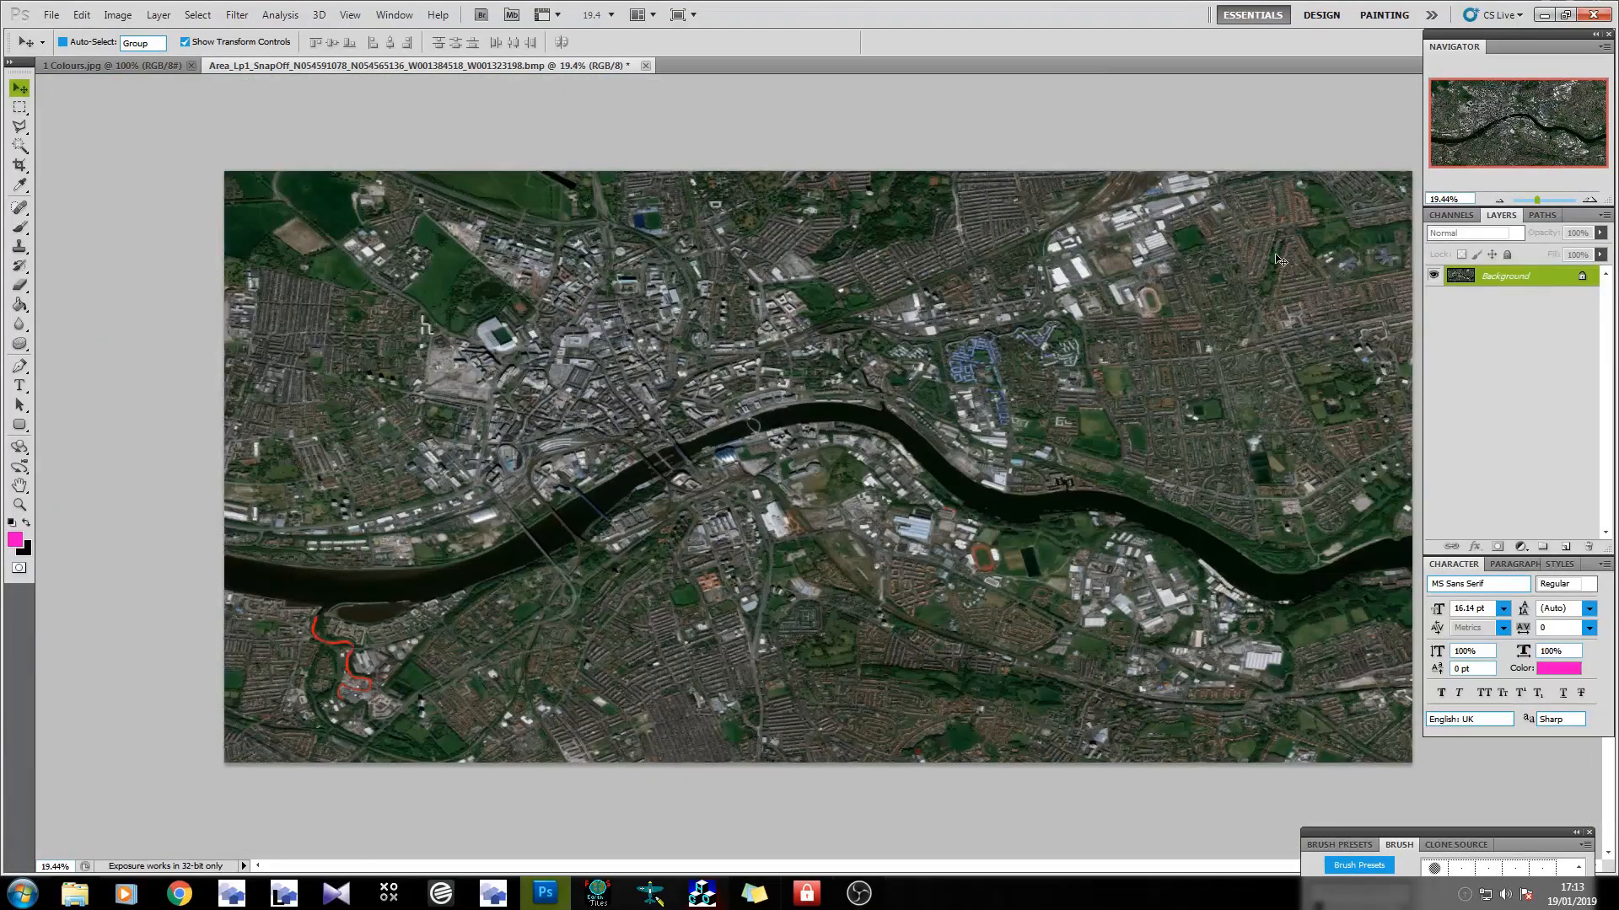
left_click_drag(1516, 278, 1564, 546)
Try a Threshold adjustment on the Background copy layer with a level of about 57.
left_click(117, 15)
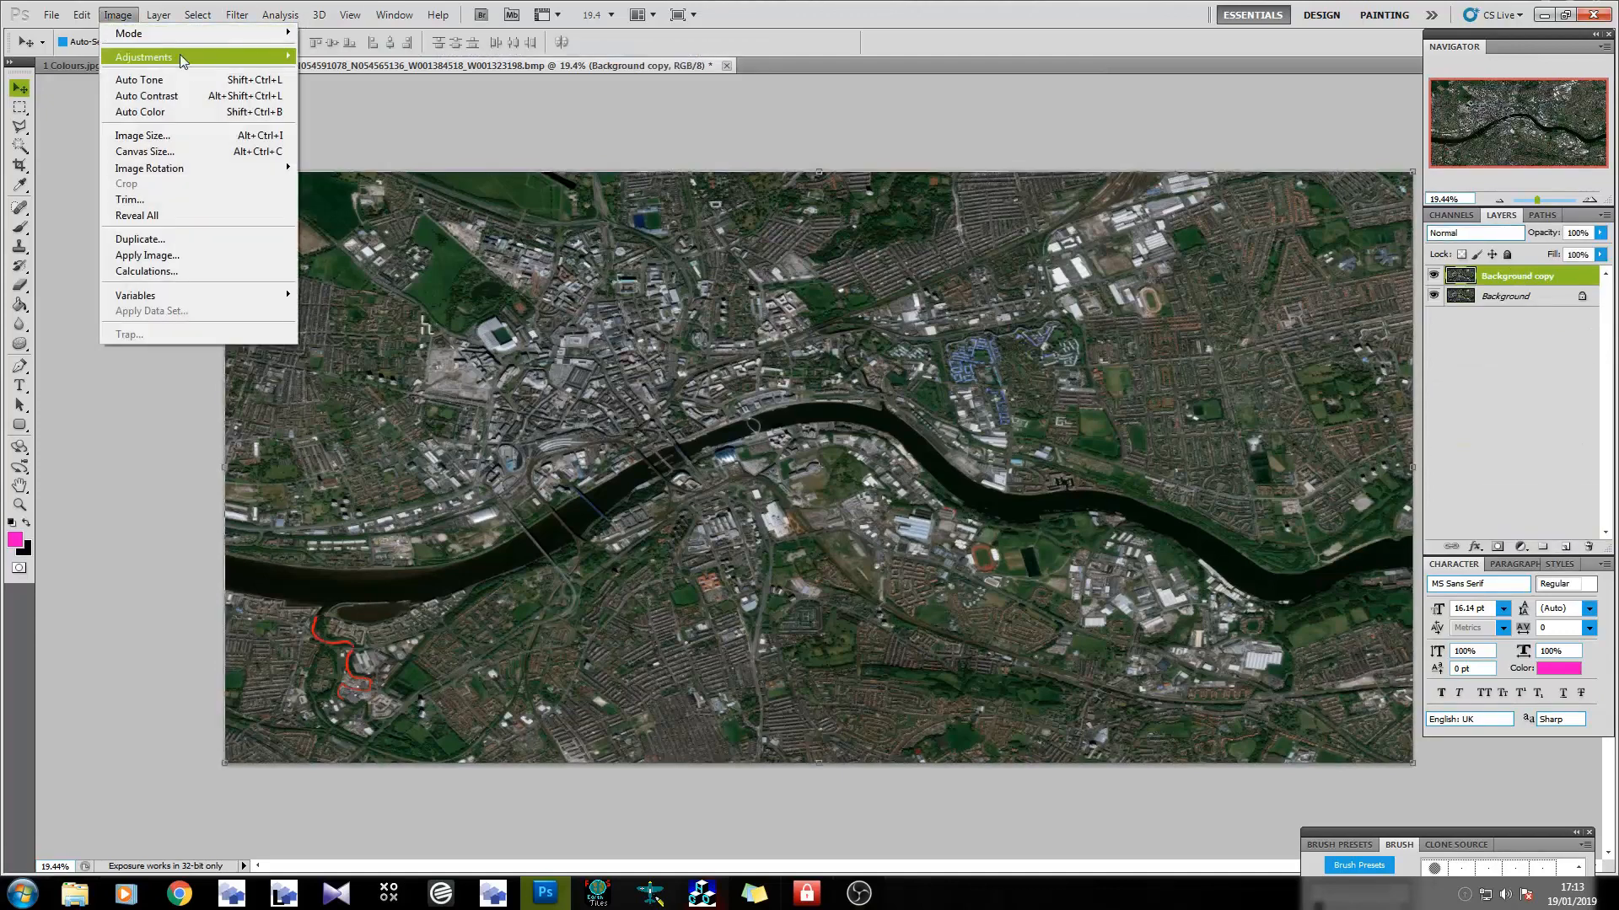
mouse_move(179, 57)
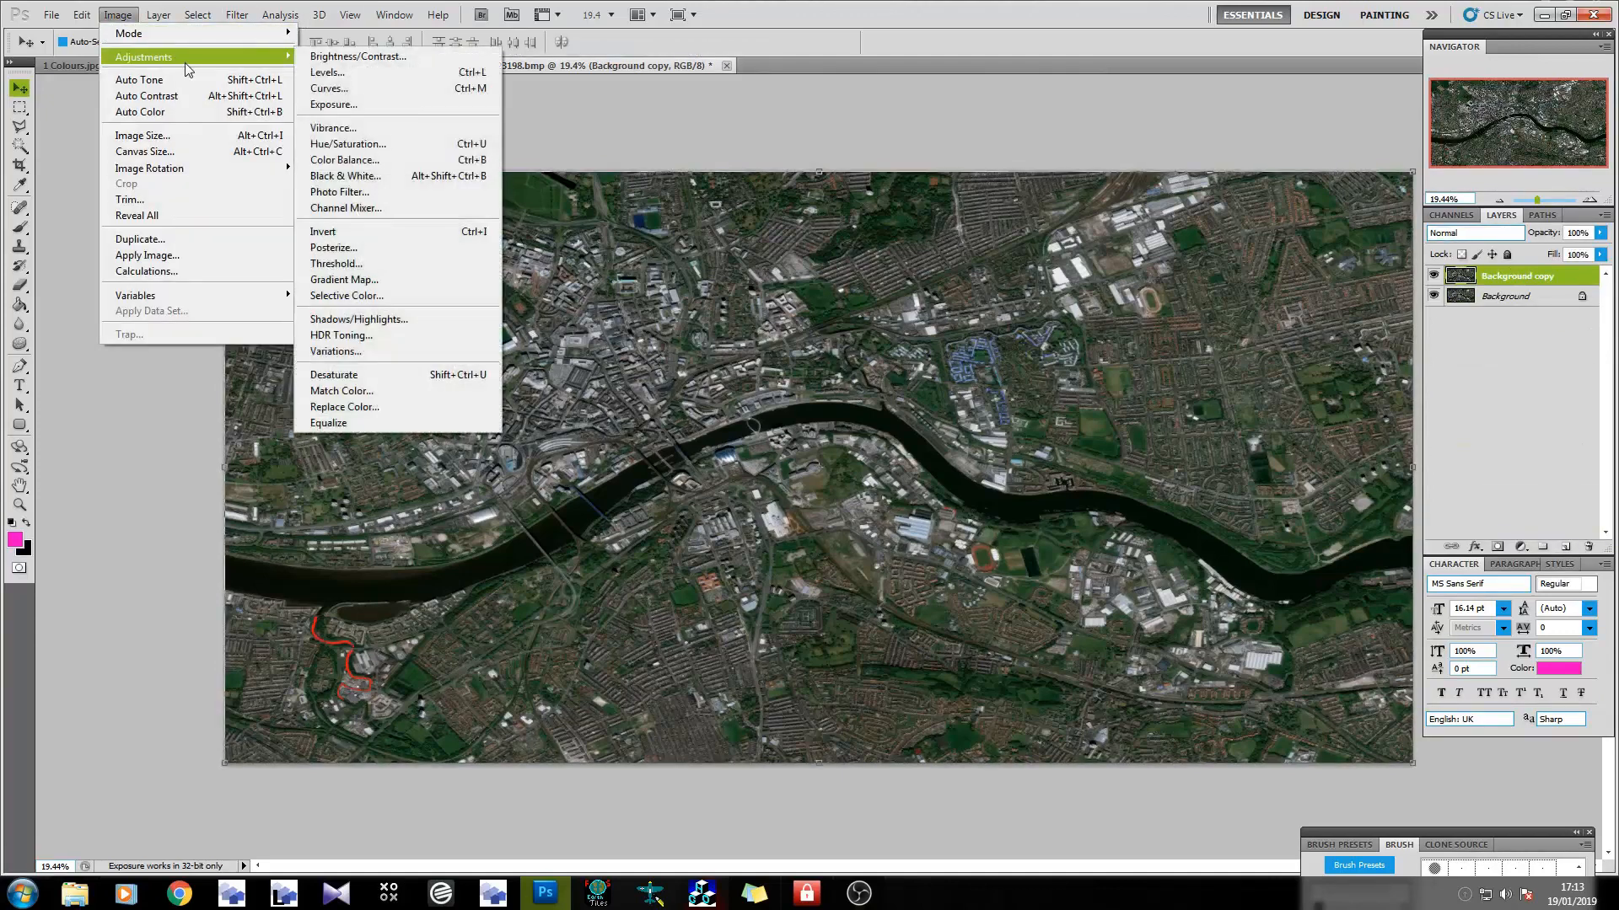
left_click(417, 266)
key("Down")
key("Down")
key("Down")
key("Down")
key("Down")
key("Down")
key("Down")
key("Down")
key("Down")
key("Down")
key("Down")
key("Down")
key("Down")
key("Down")
key("Down")
key("Down")
key("Down")
key("Down")
key("Down")
key("Down")
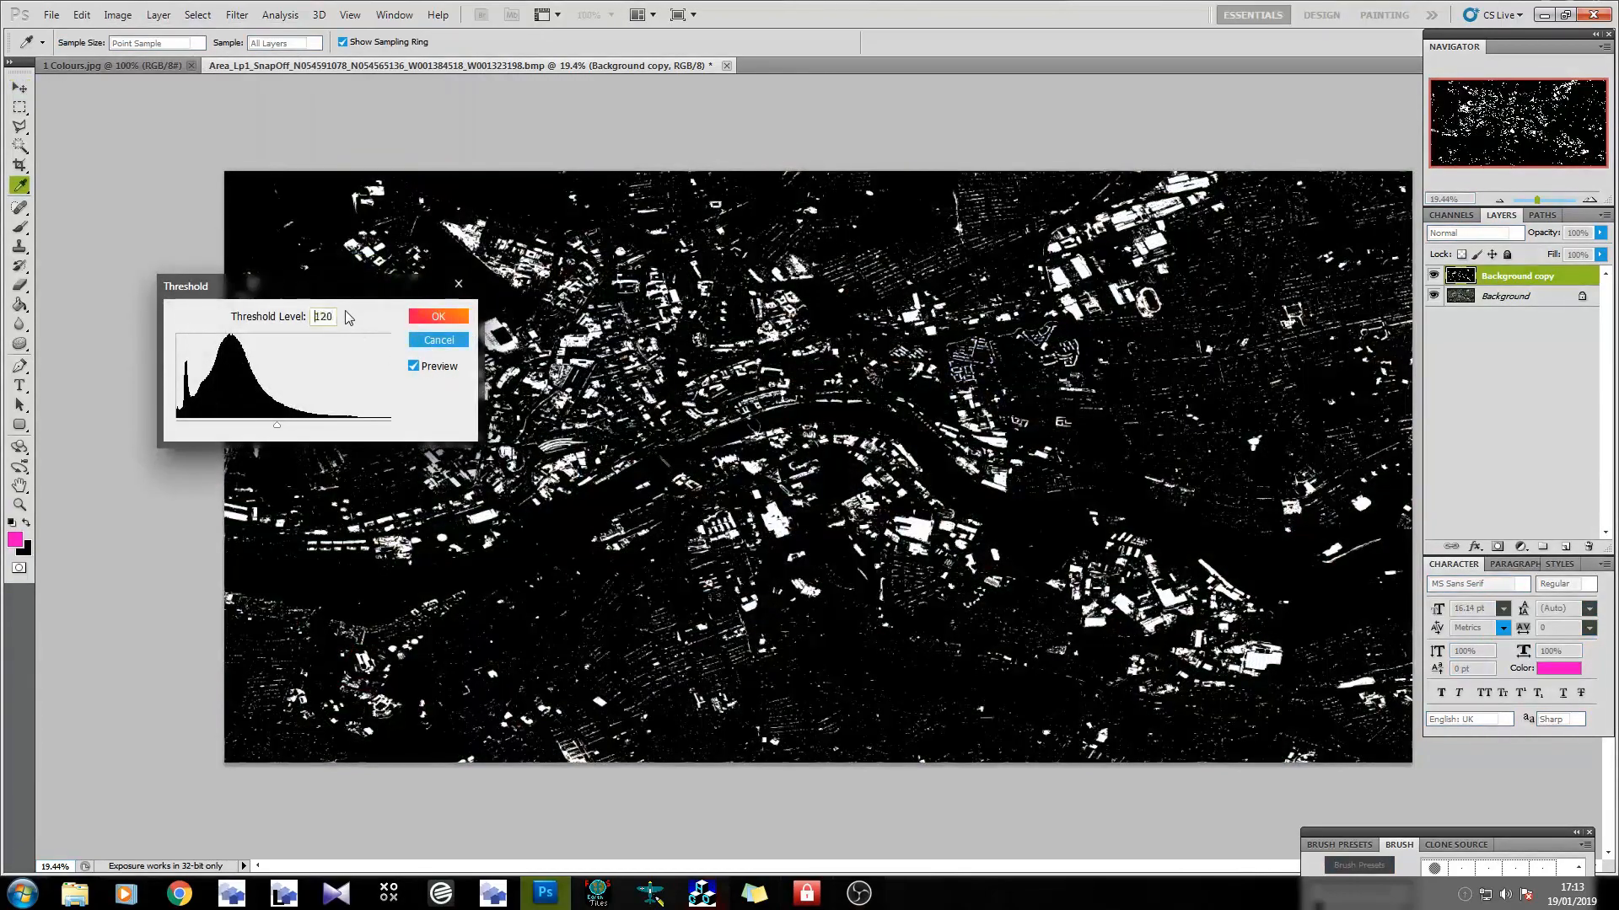
key("Down")
key("Down")
key("Down")
key("Down")
key("Down")
key("Down")
key("Down")
key("Down")
key("Down")
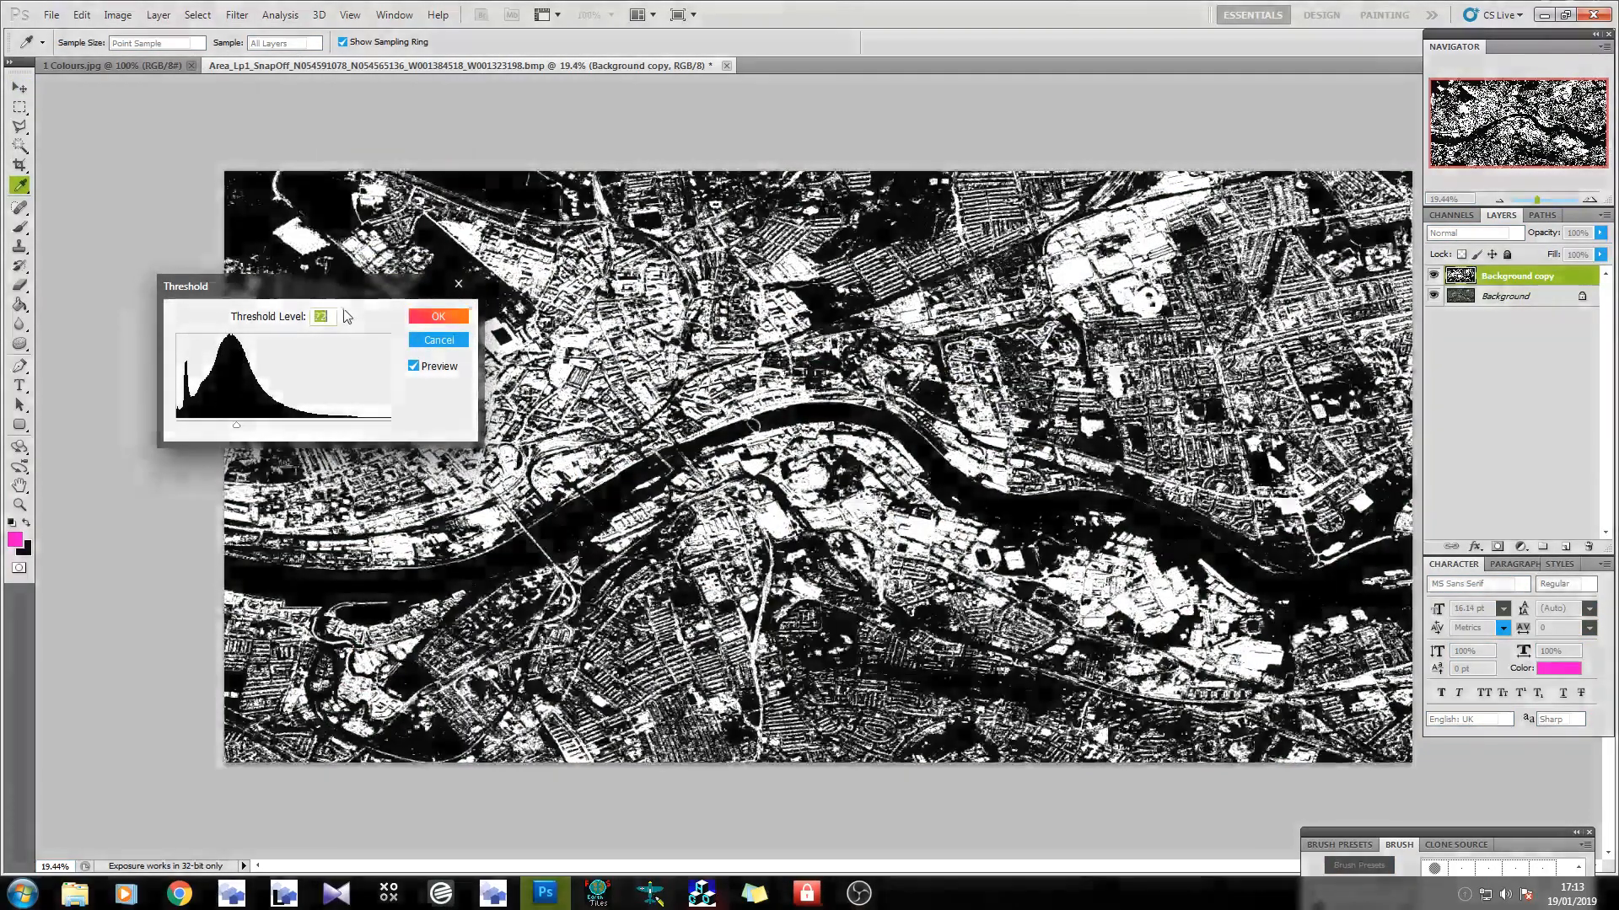
key("Down")
key("Down")
key("Down")
key("Down")
key("Down")
key("Down")
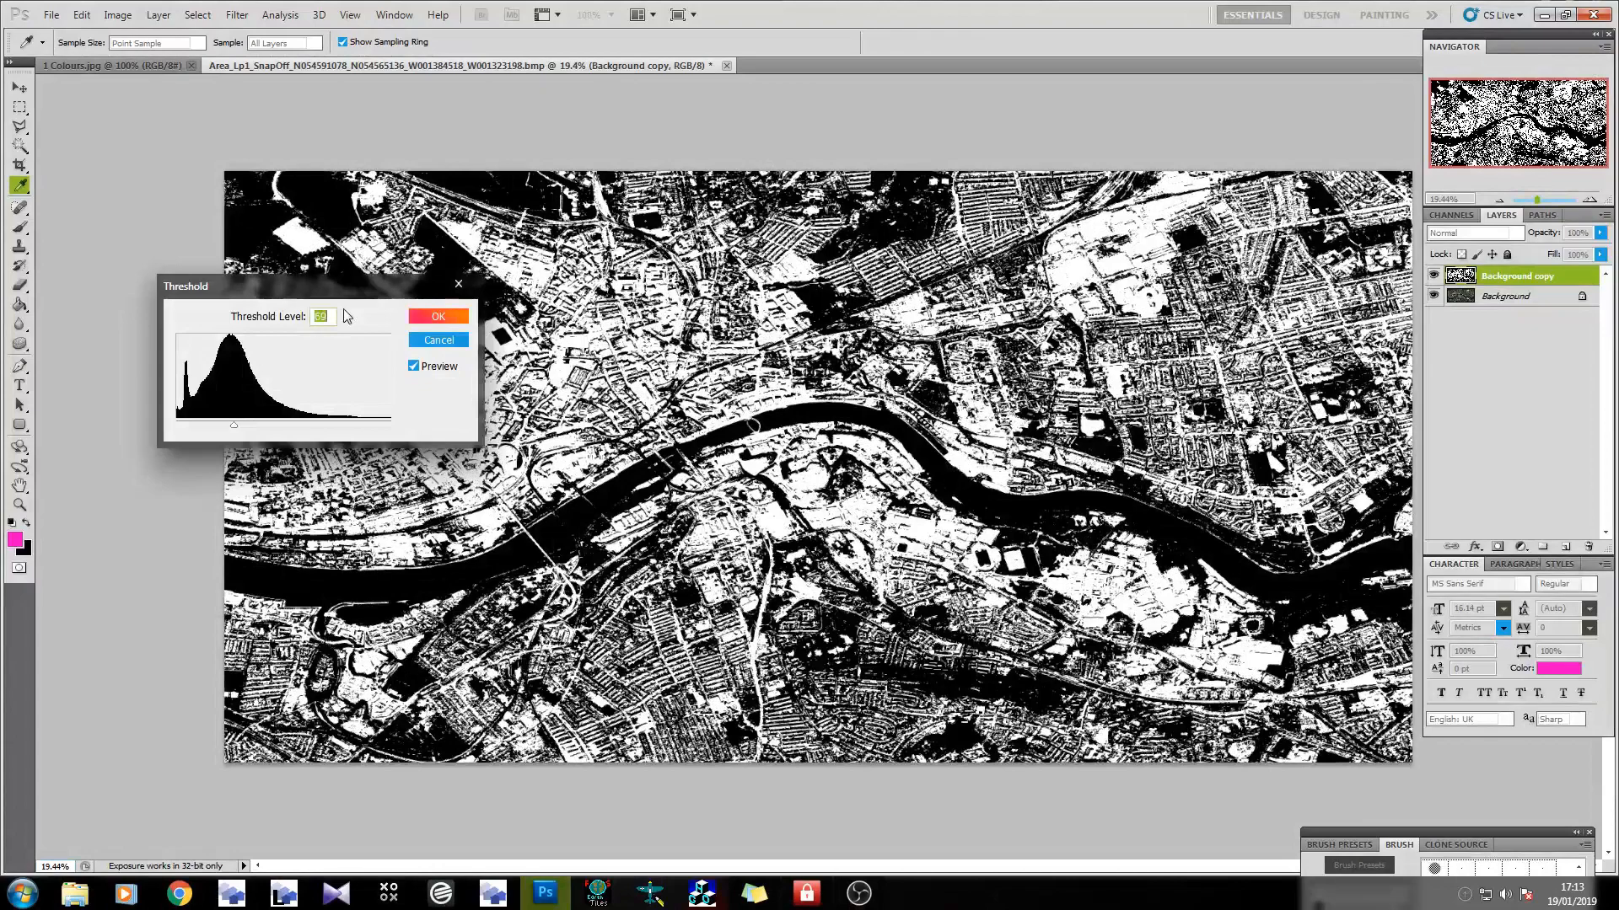
key("Down")
key("Down")
key("Down")
key("Down")
key("Down")
key("Down")
key("Down")
key("Down")
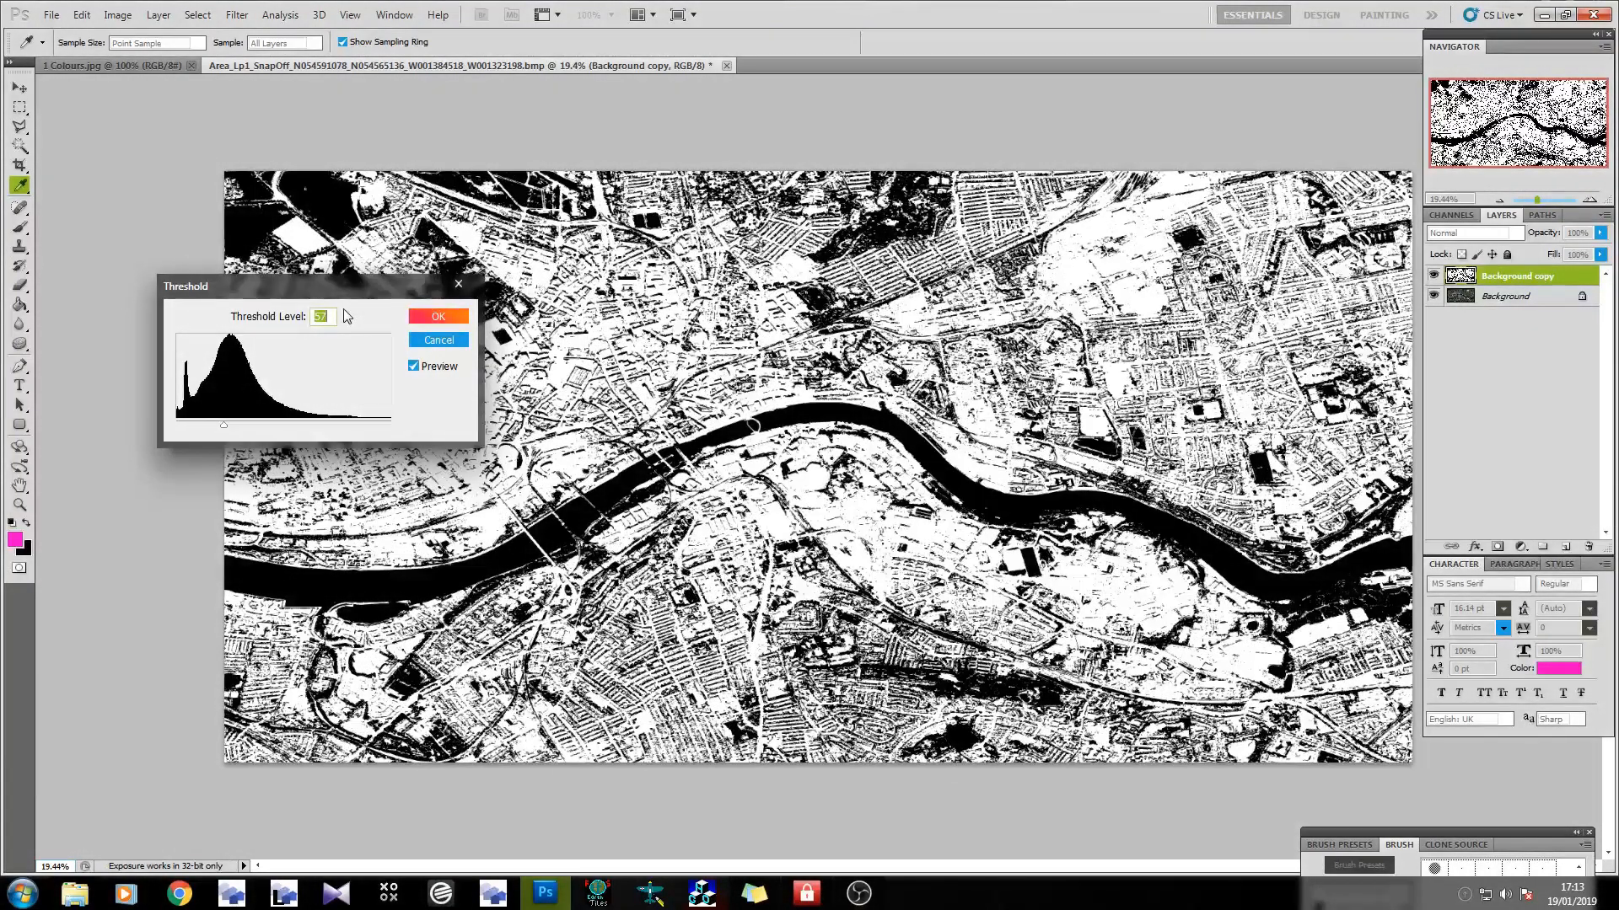
key("Down")
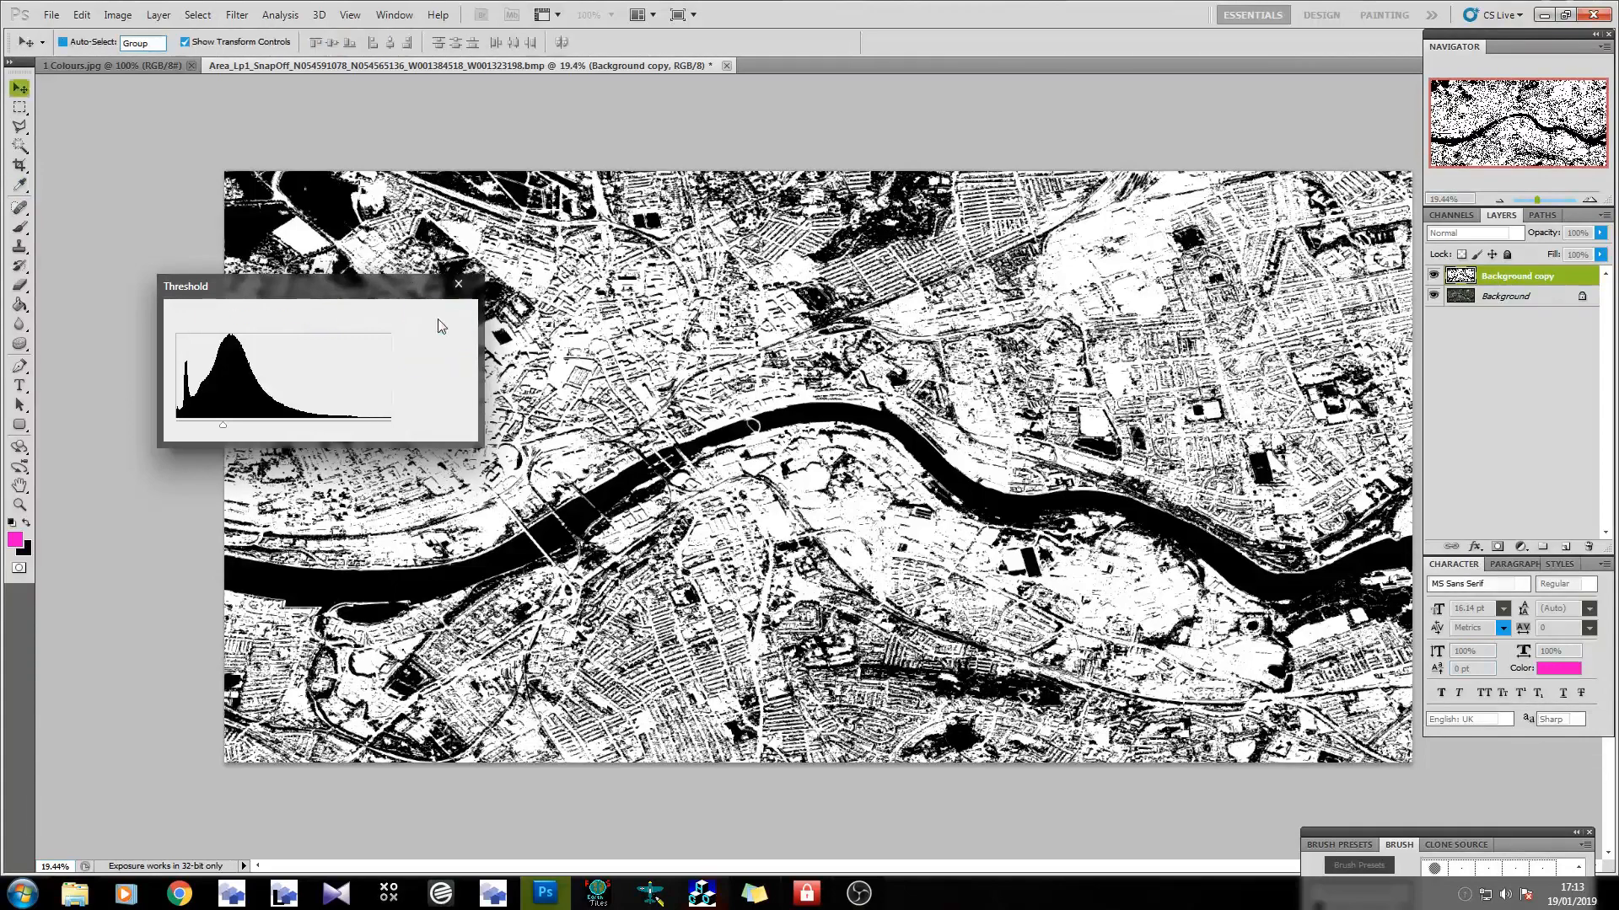
left_click(438, 318)
key("v")
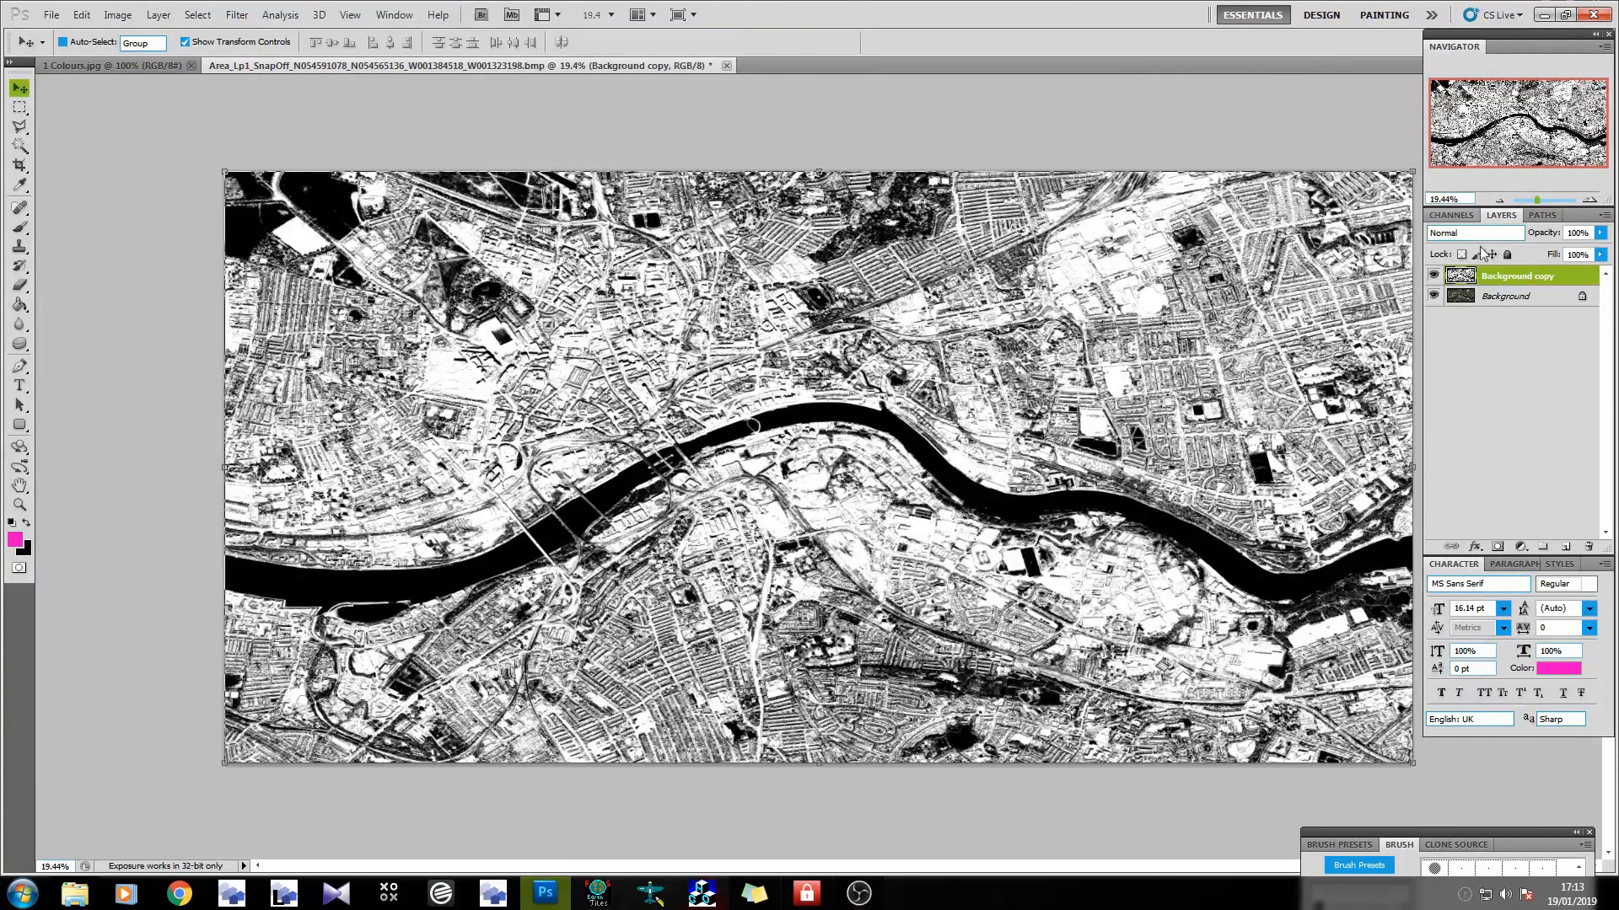
Try the Lighter Color blend mode on the Background copy, inspect the streets up close, and undo both the blend mode and the threshold.
left_click(1517, 234)
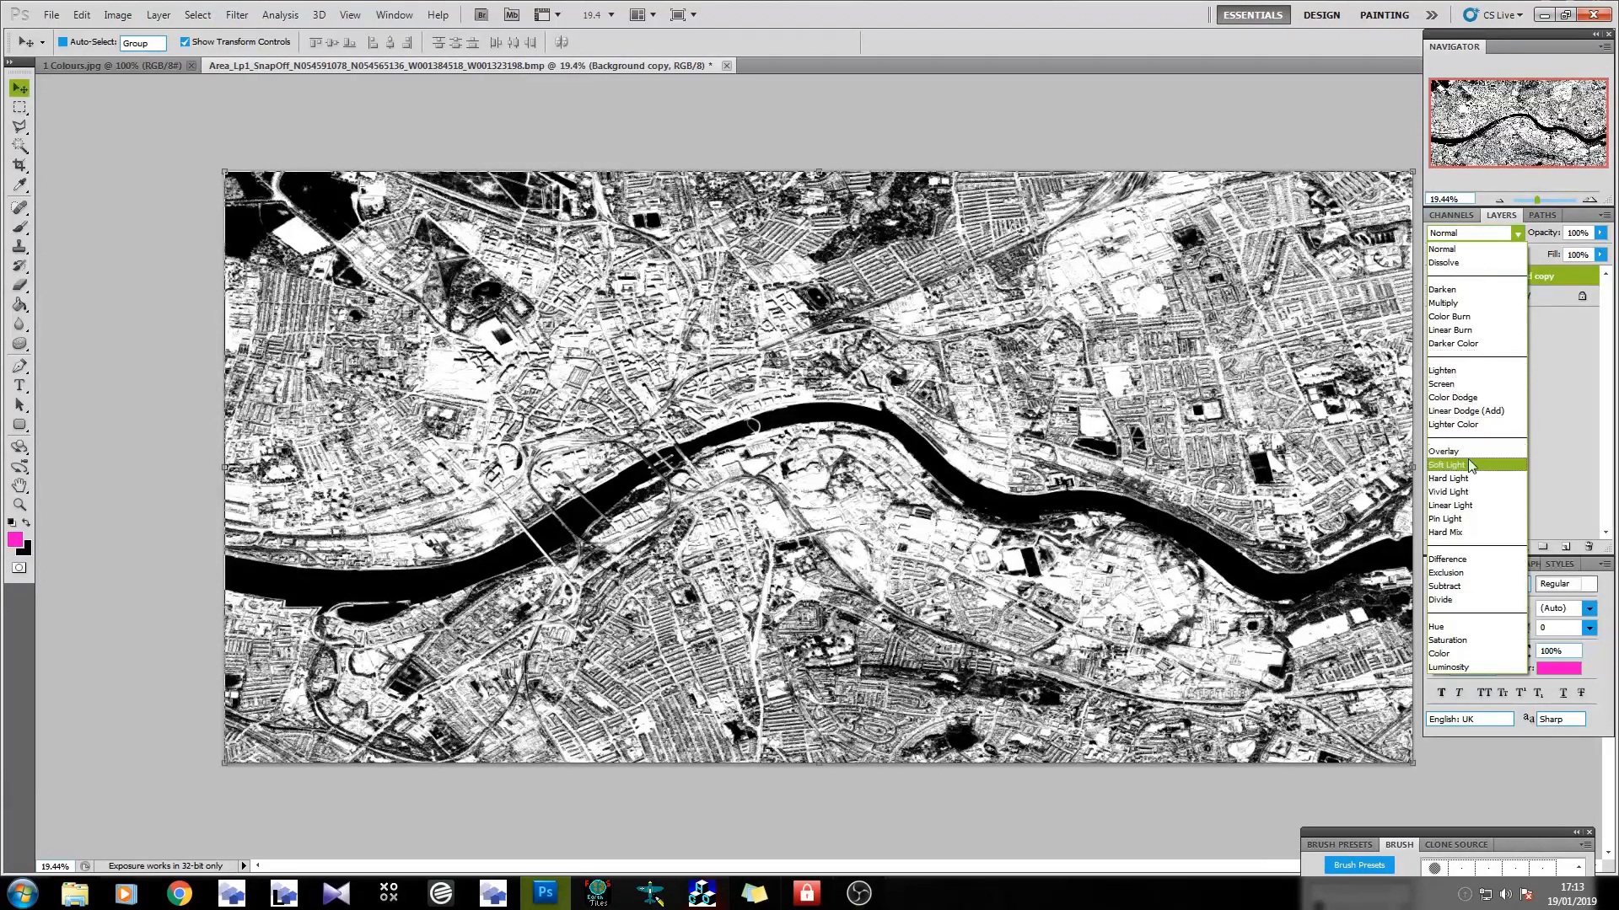
left_click(1485, 423)
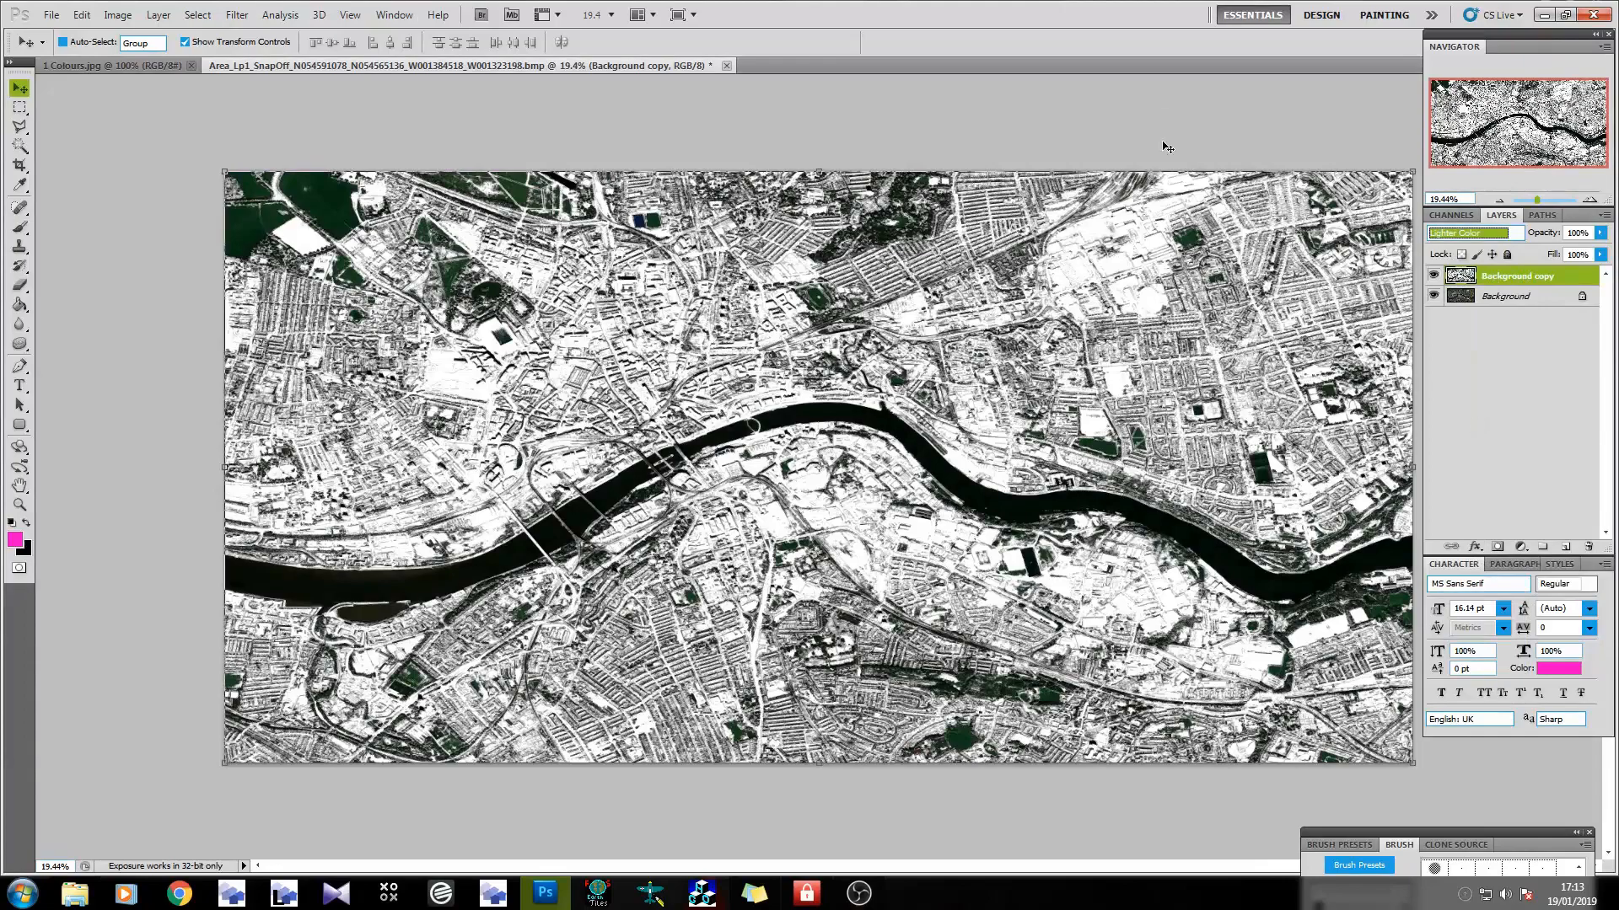
left_click(1067, 7)
scroll(601, 392, "up", 6)
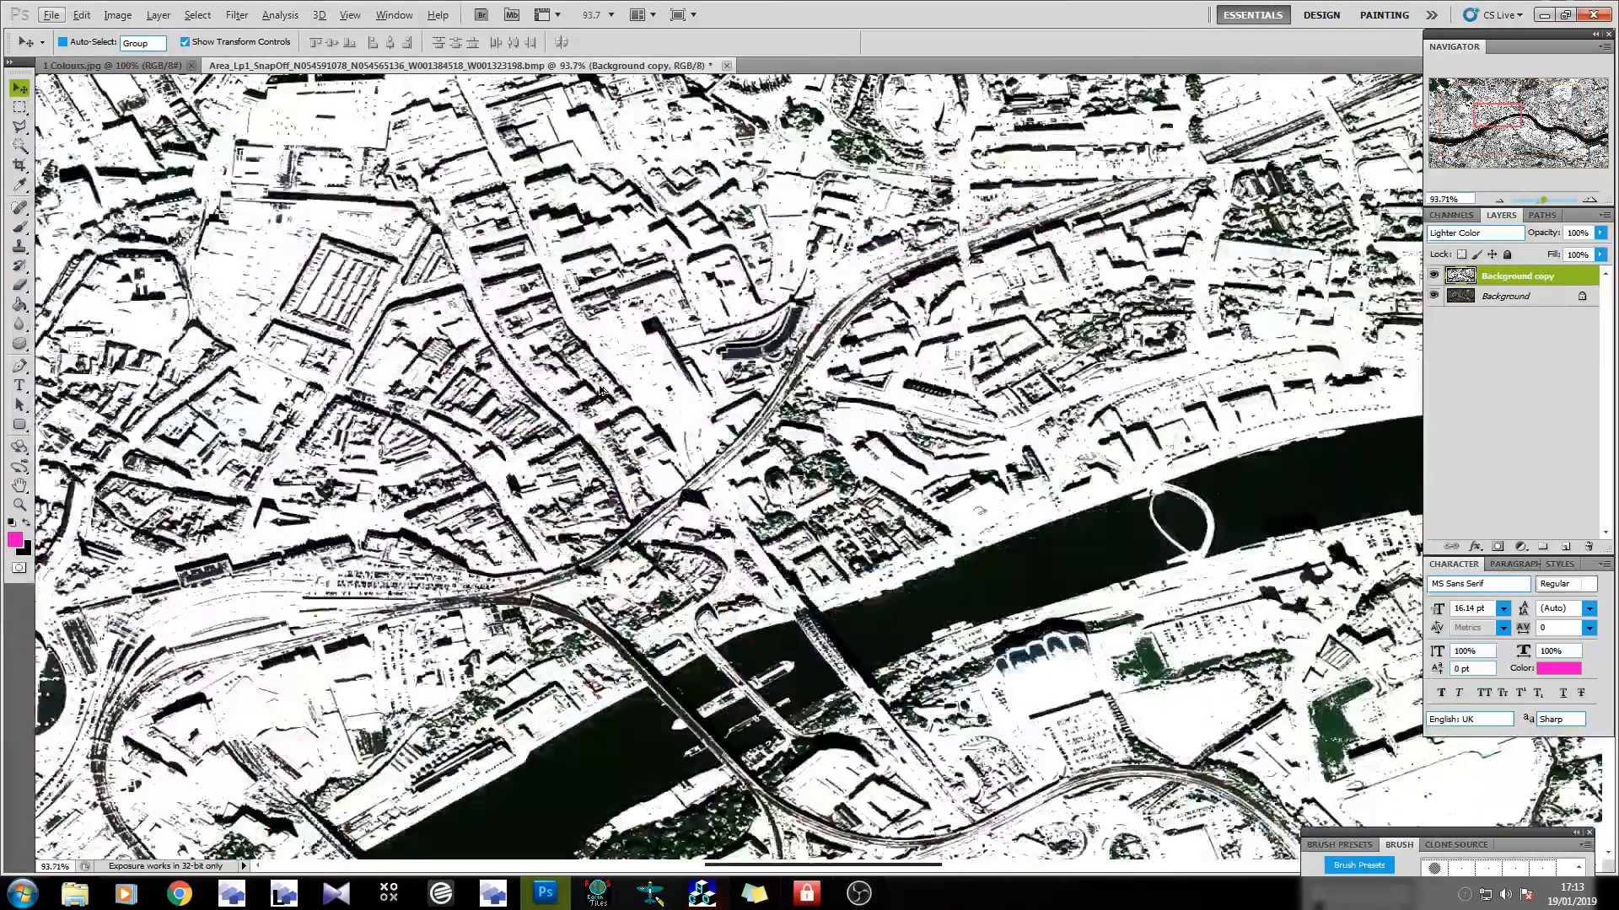
scroll(602, 391, "down", 4)
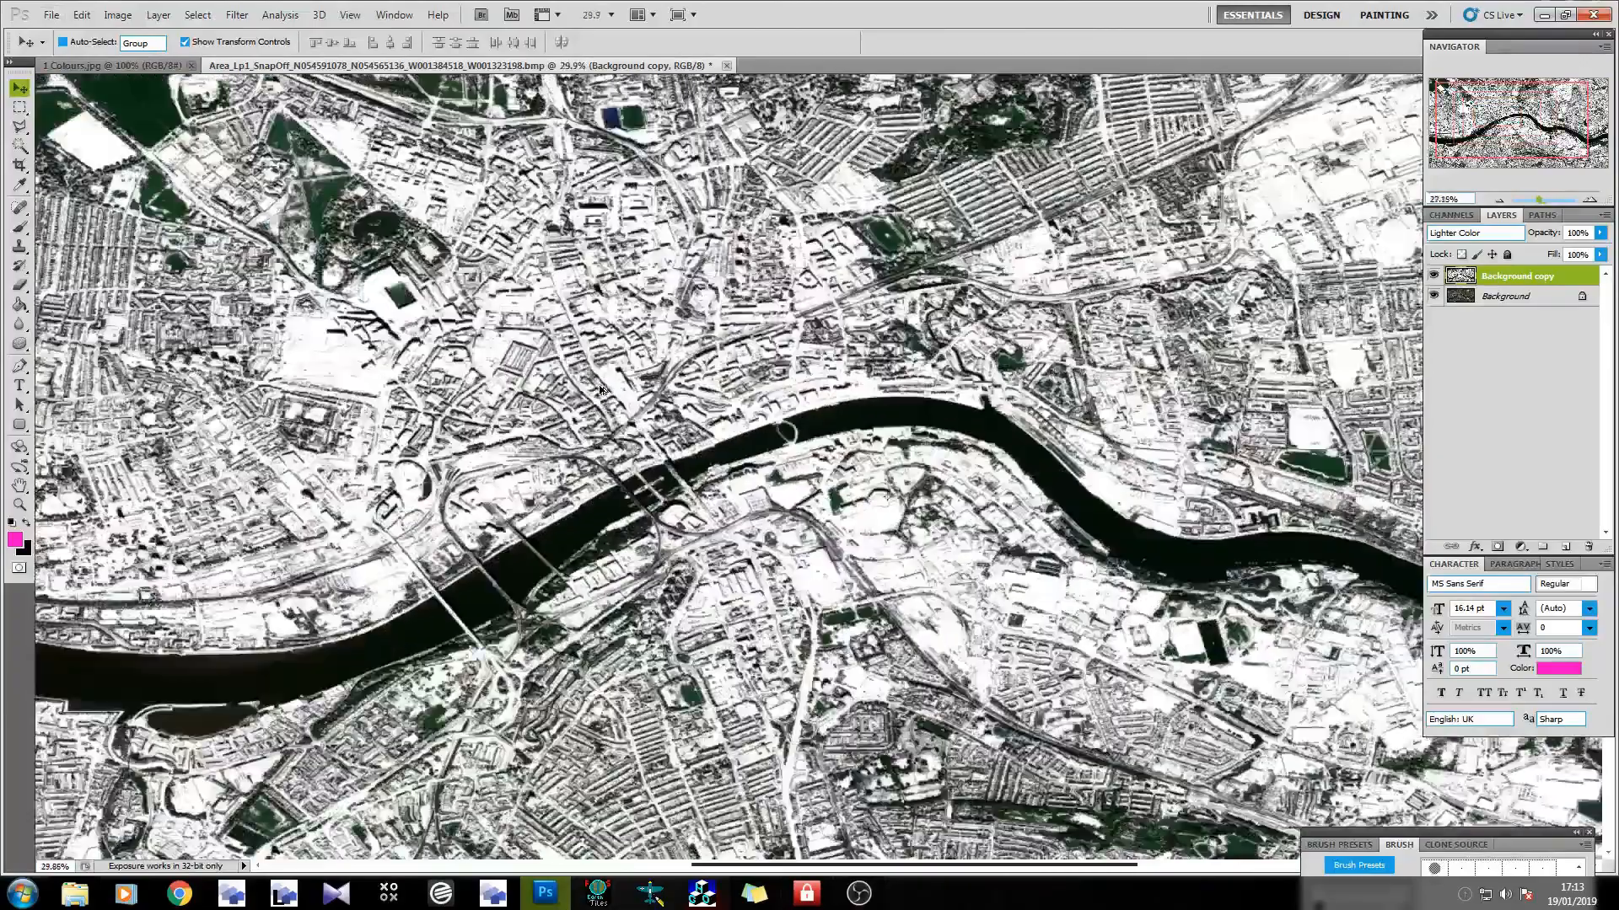
scroll(601, 391, "down", 1)
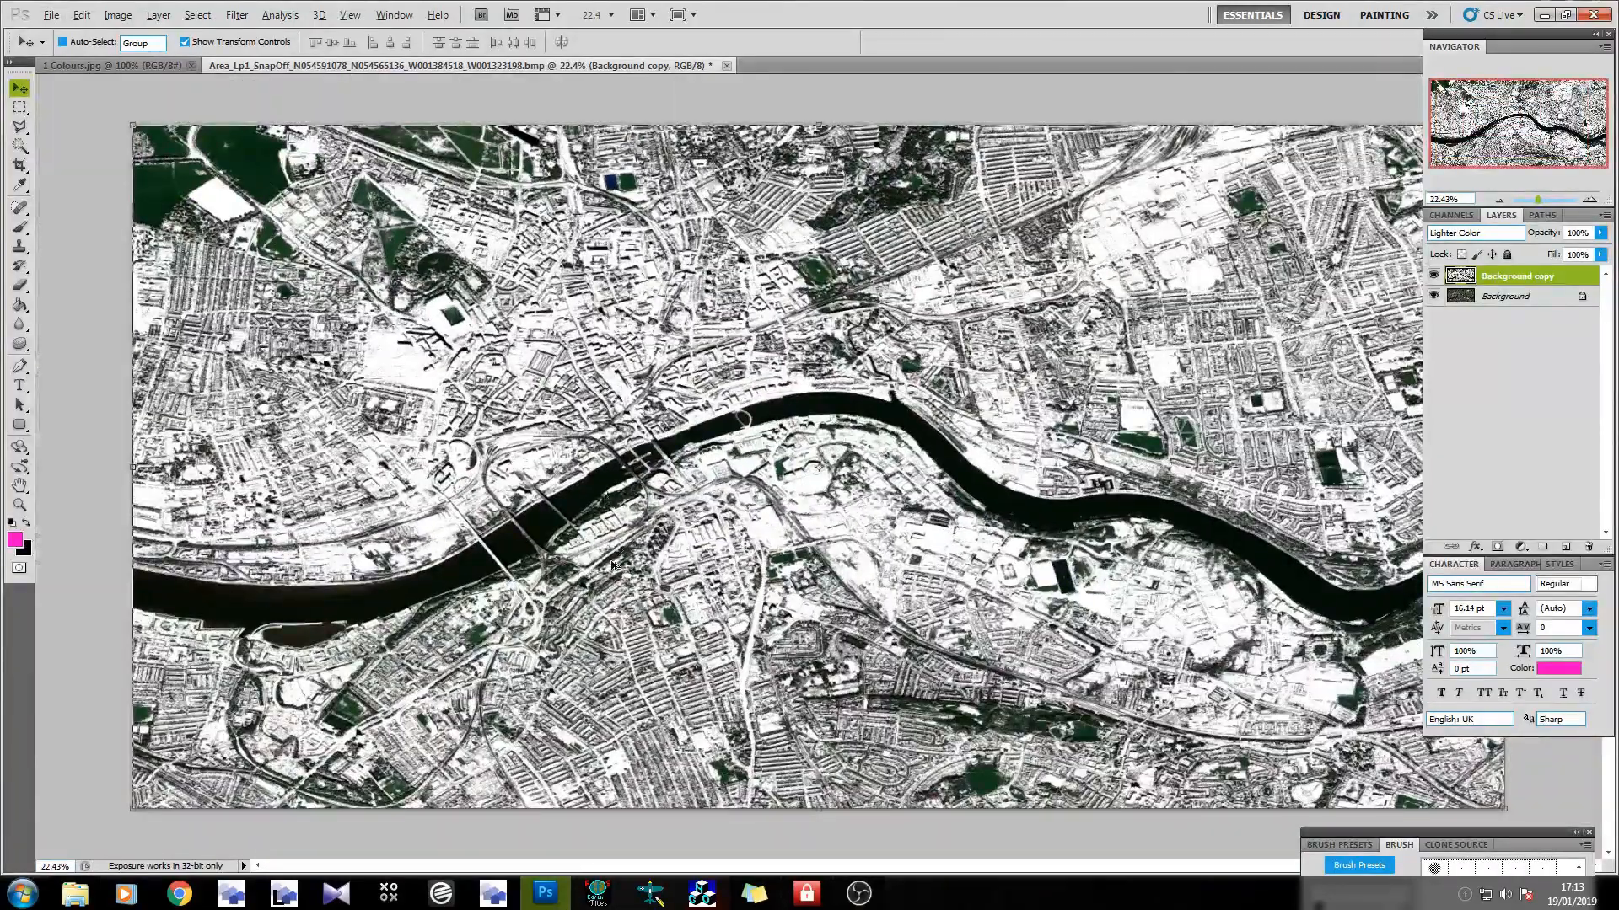
scroll(611, 565, "up", 5)
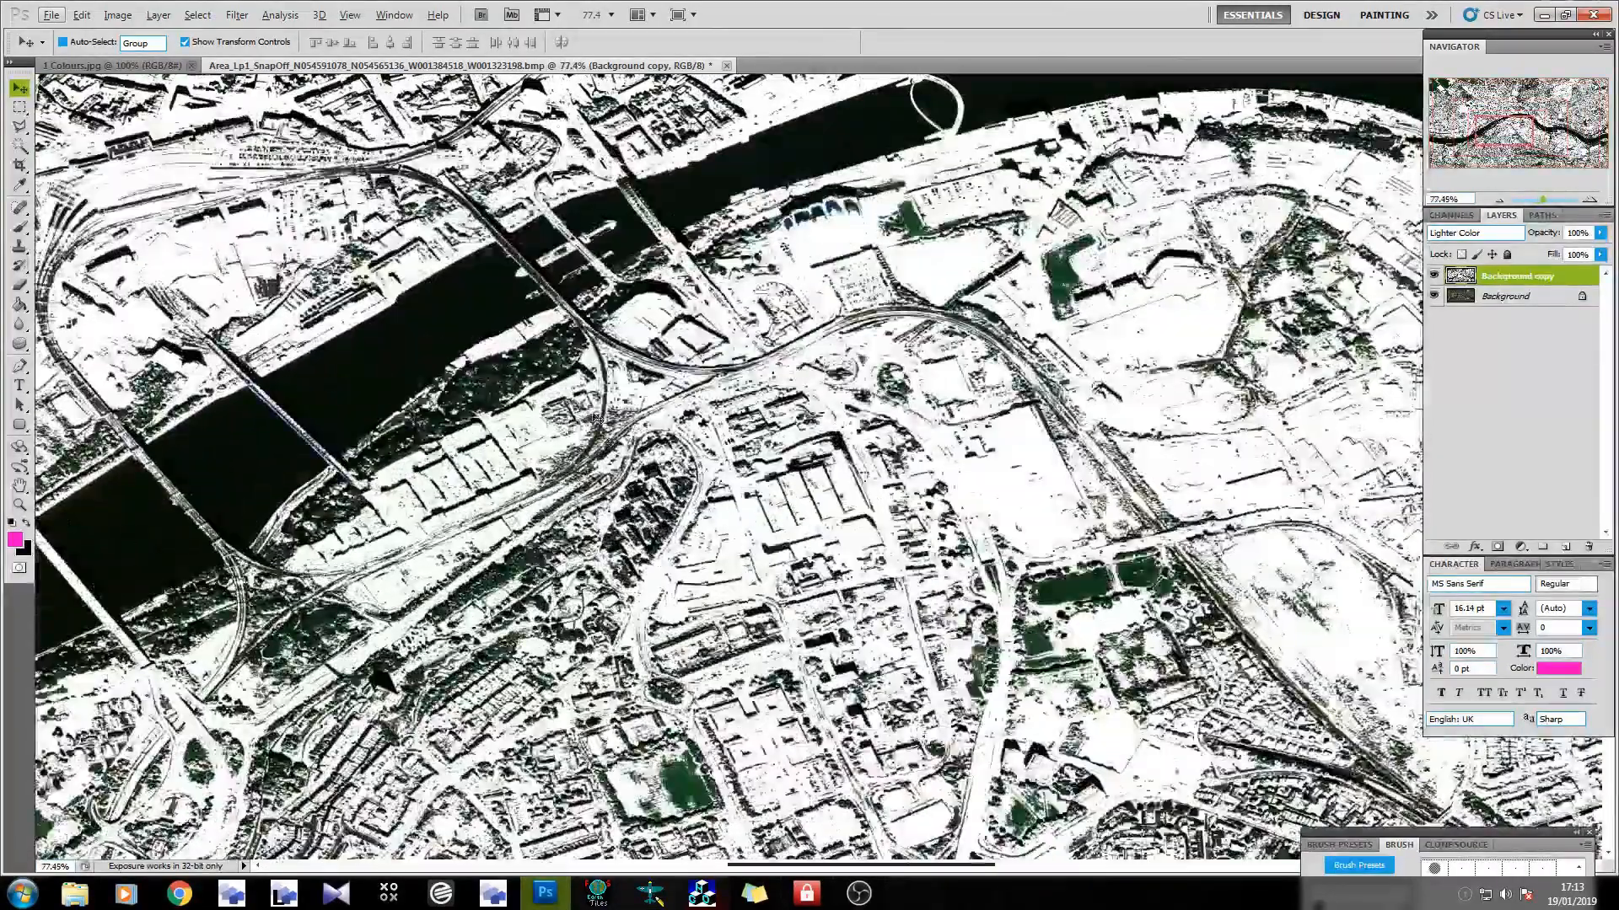
scroll(595, 419, "up", 4)
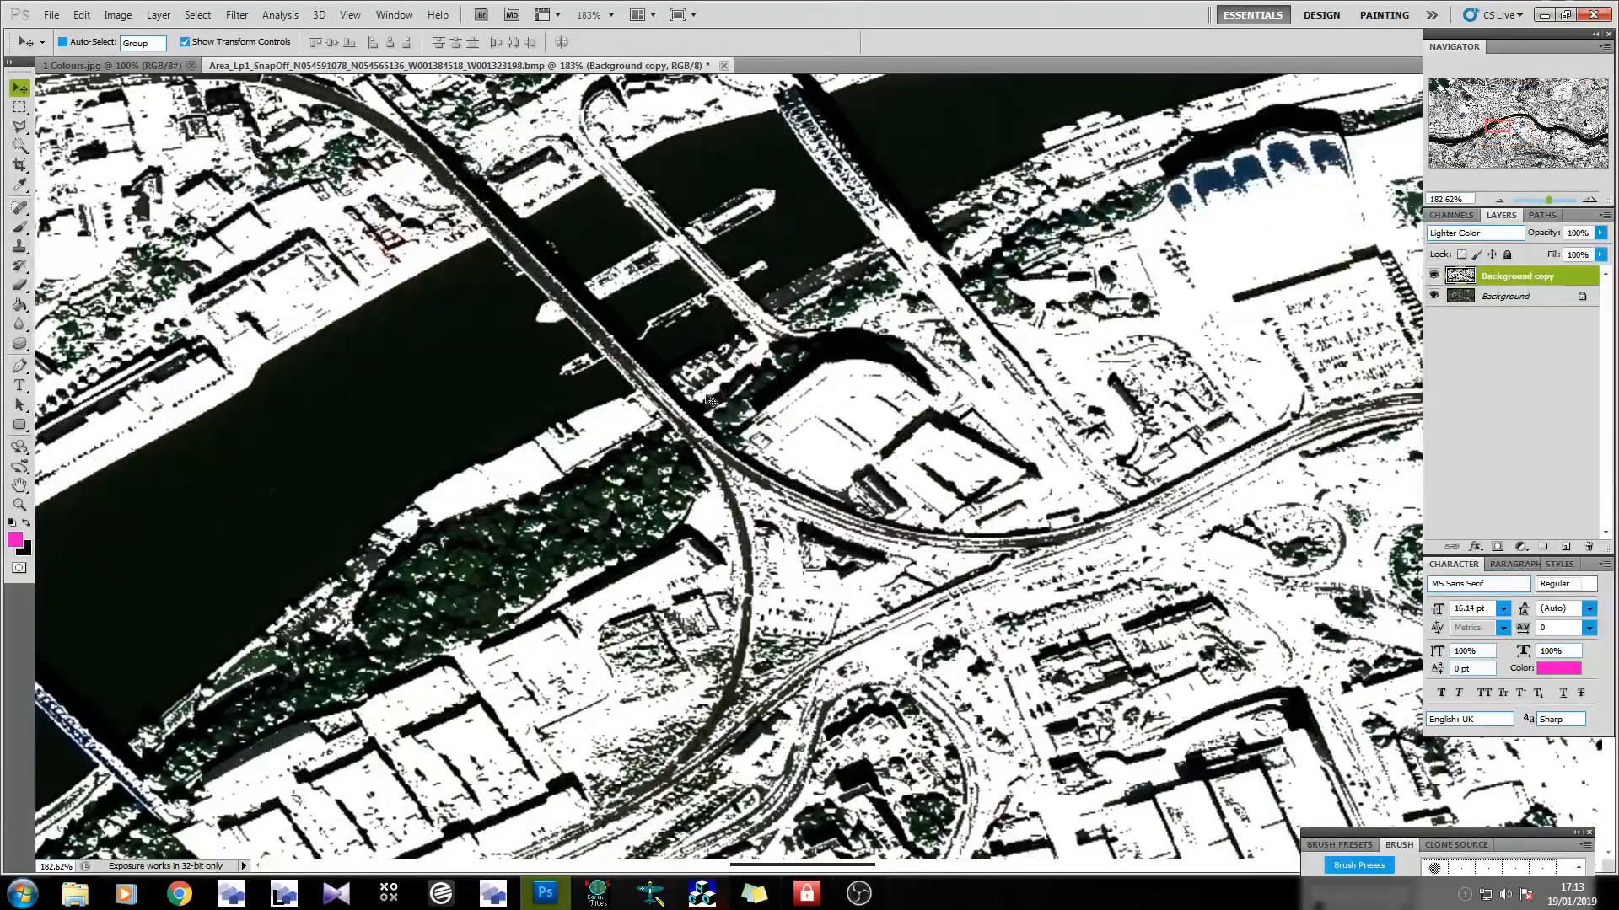
key("ctrl+alt+z")
key("ctrl+alt+z")
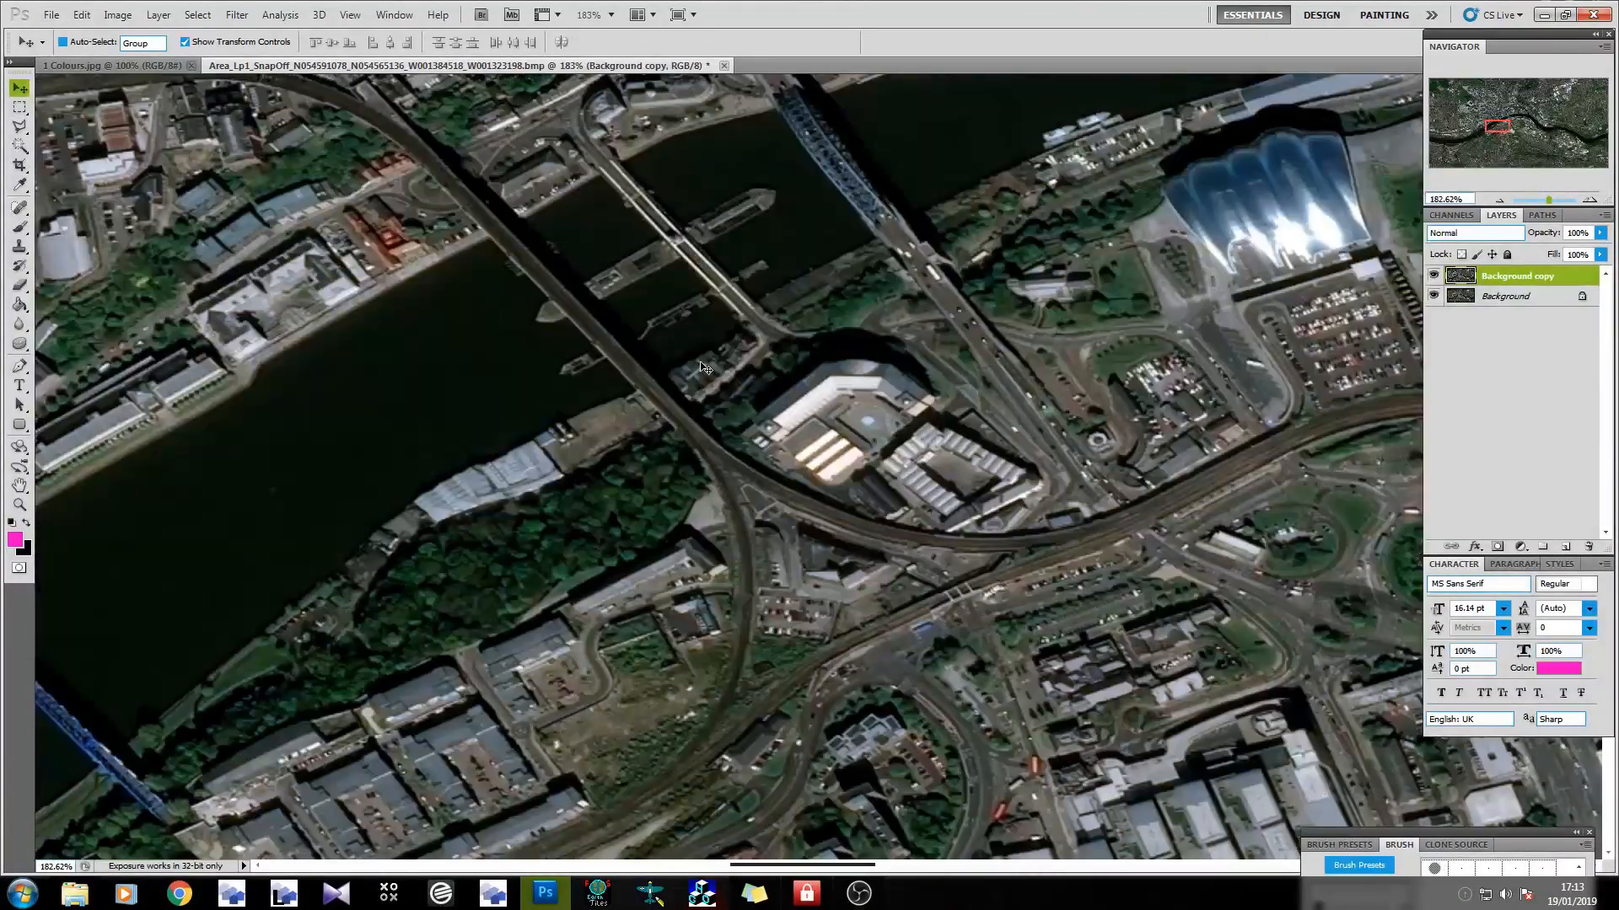
Try a Threshold adjustment on the Background copy layer with a level of 99.
left_click(118, 14)
mouse_move(169, 57)
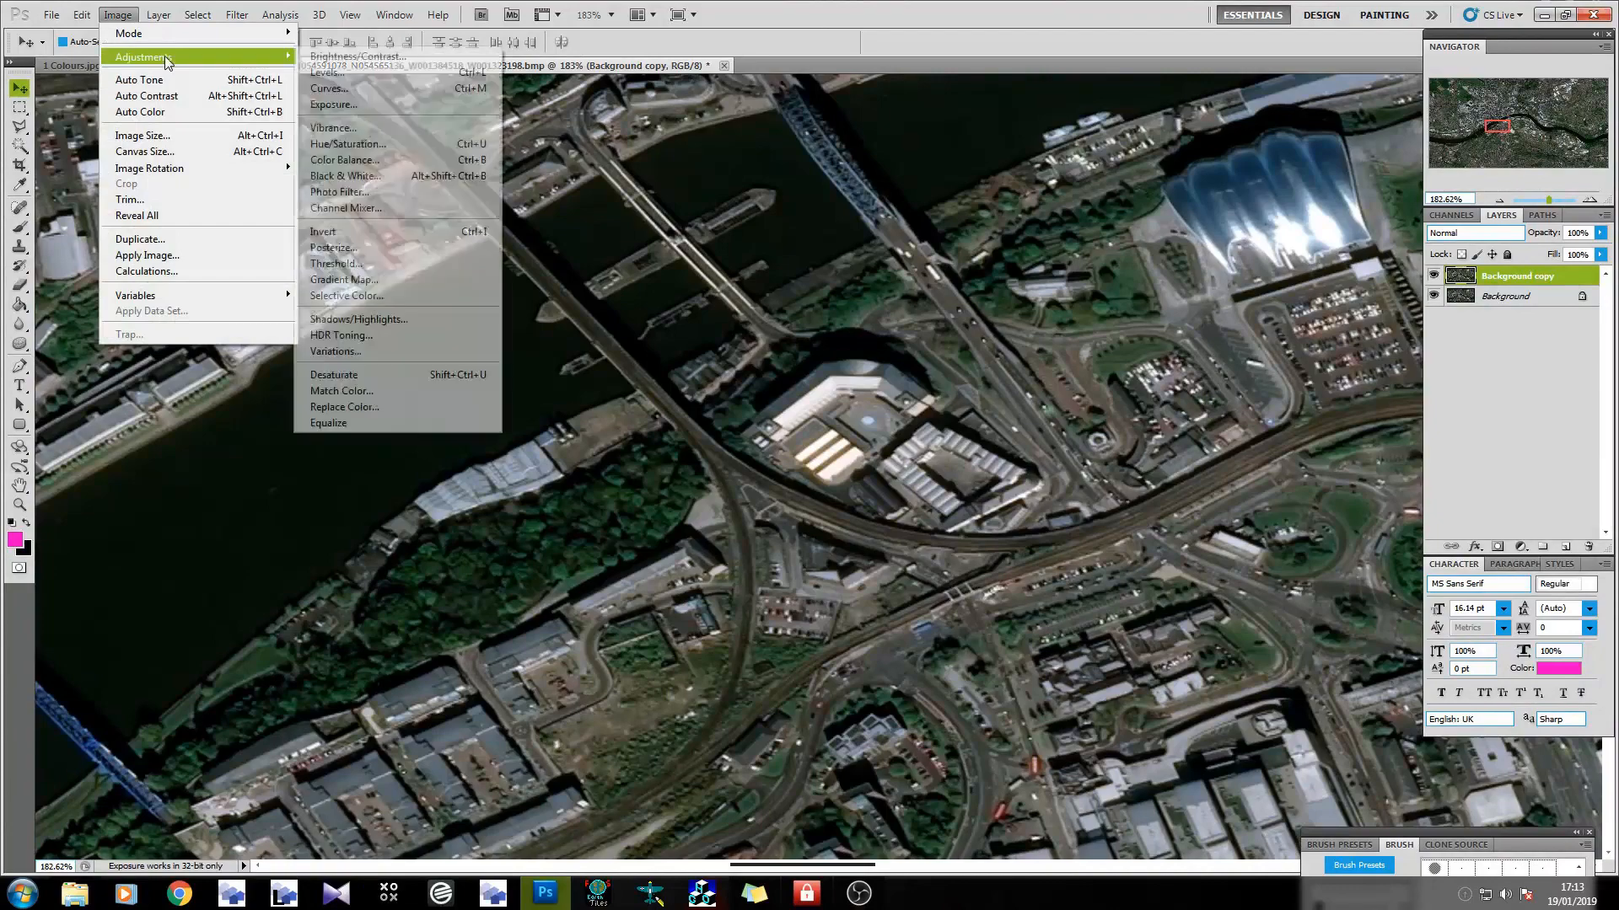
left_click(372, 261)
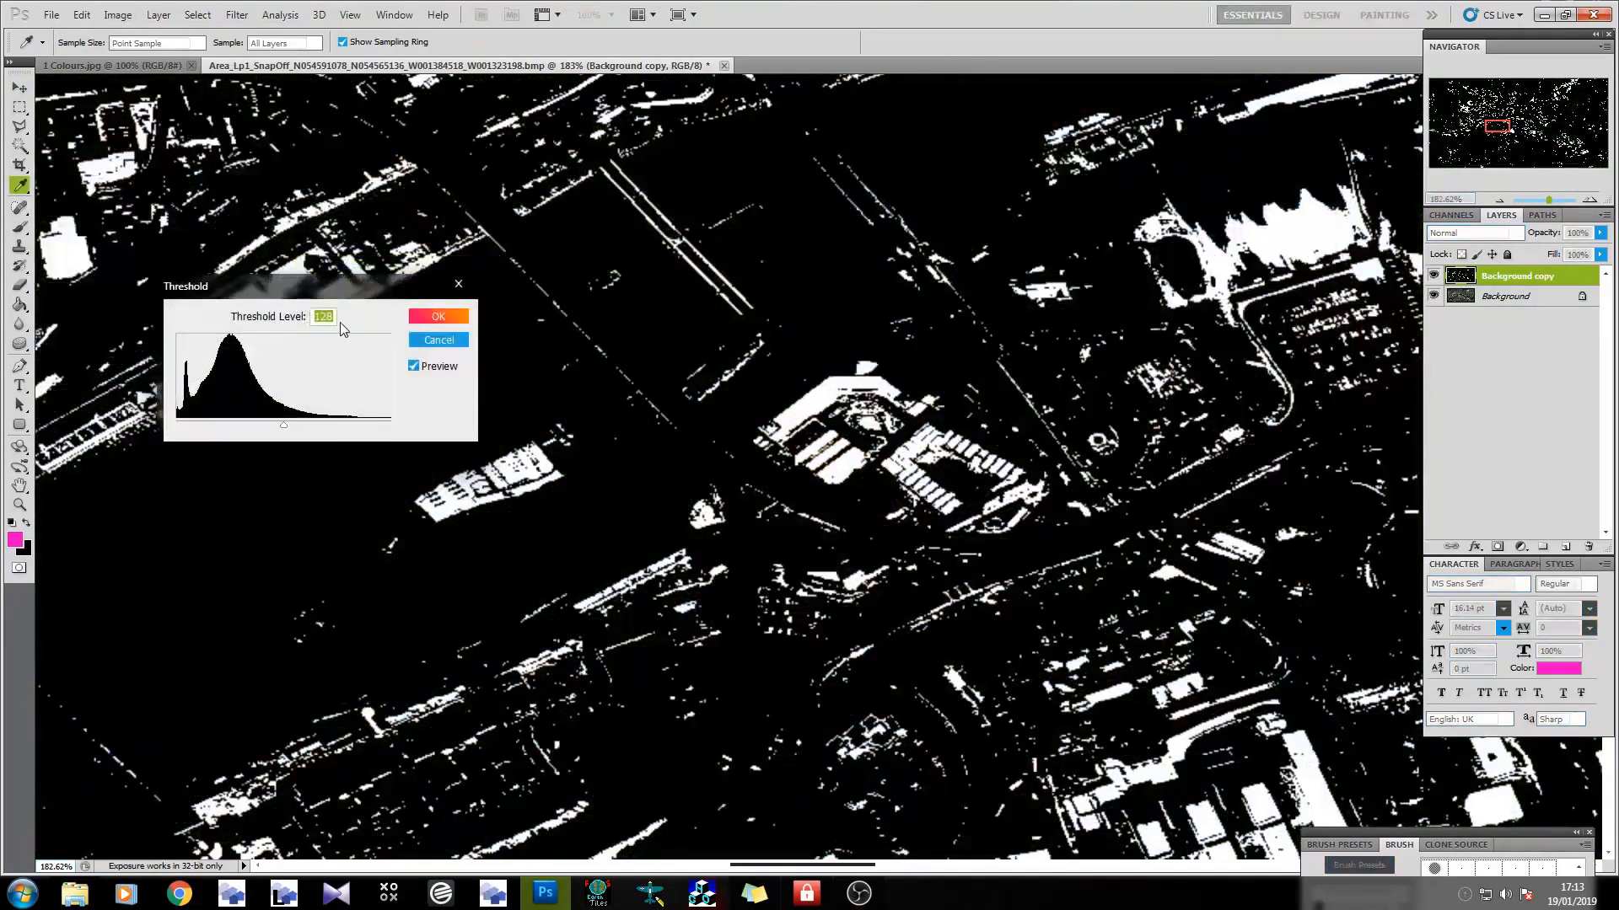
scroll(333, 324, "down", 20)
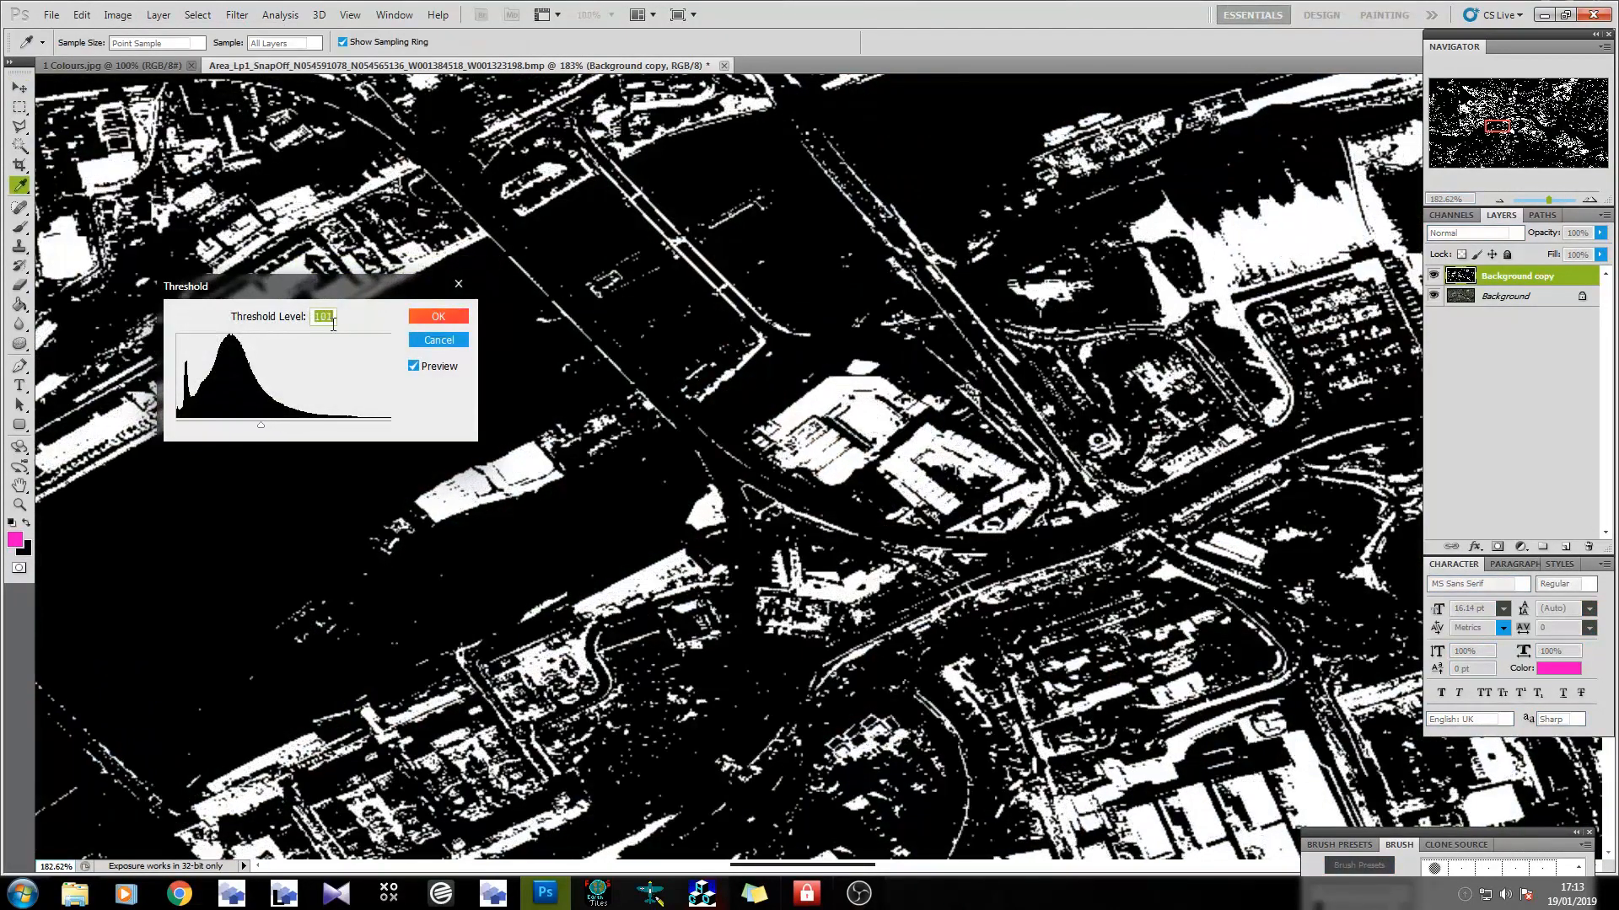
scroll(333, 323, "down", 4)
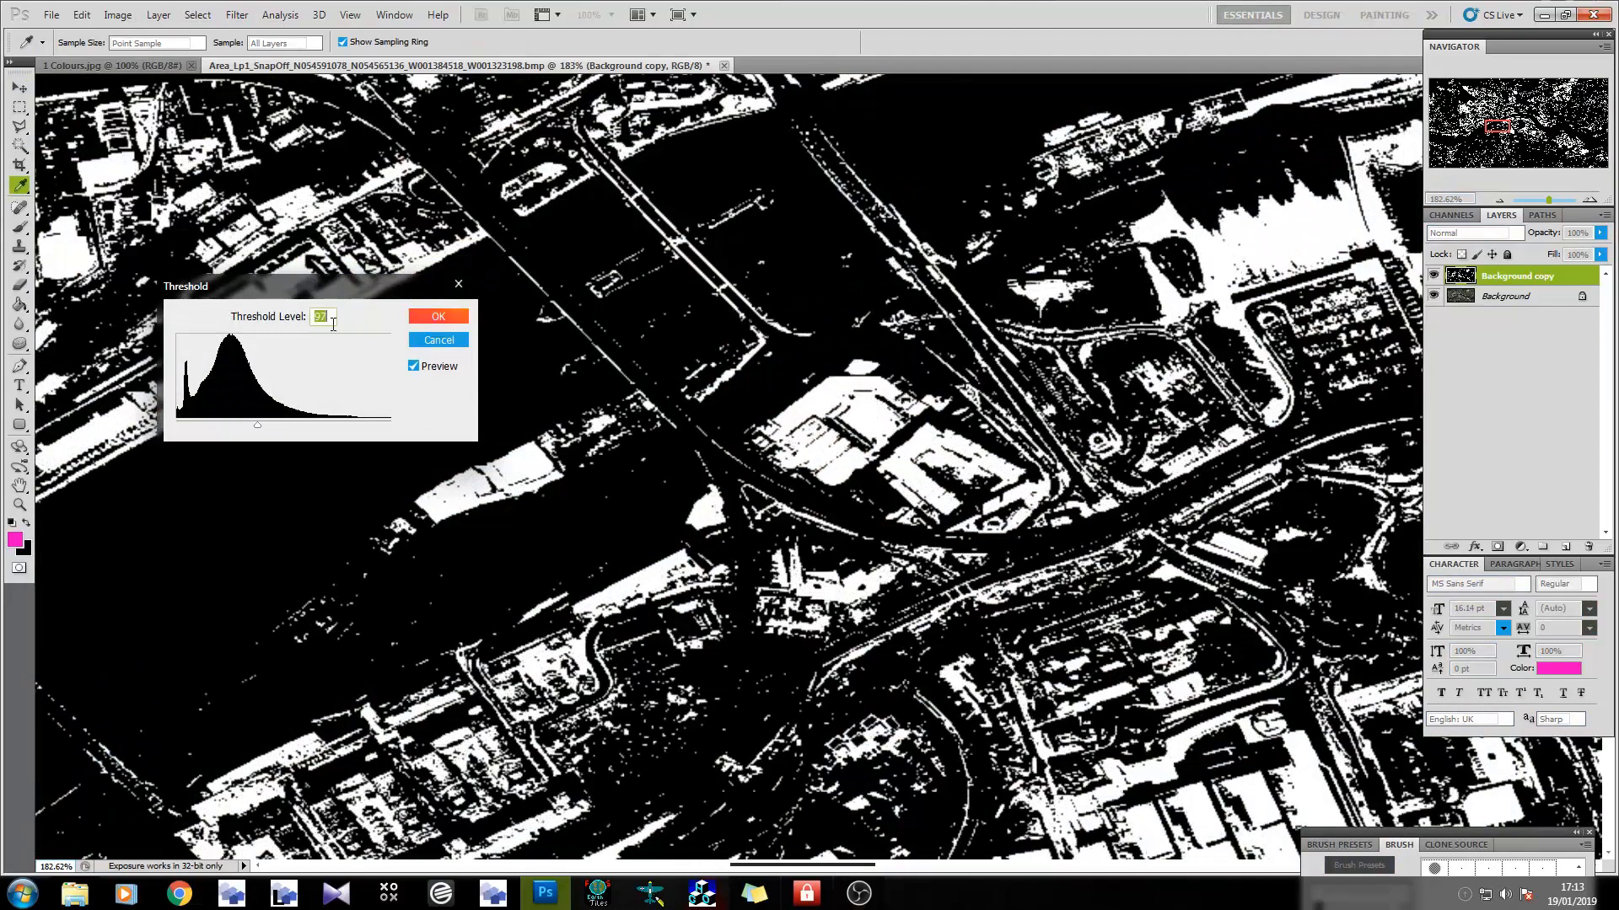
left_click(439, 316)
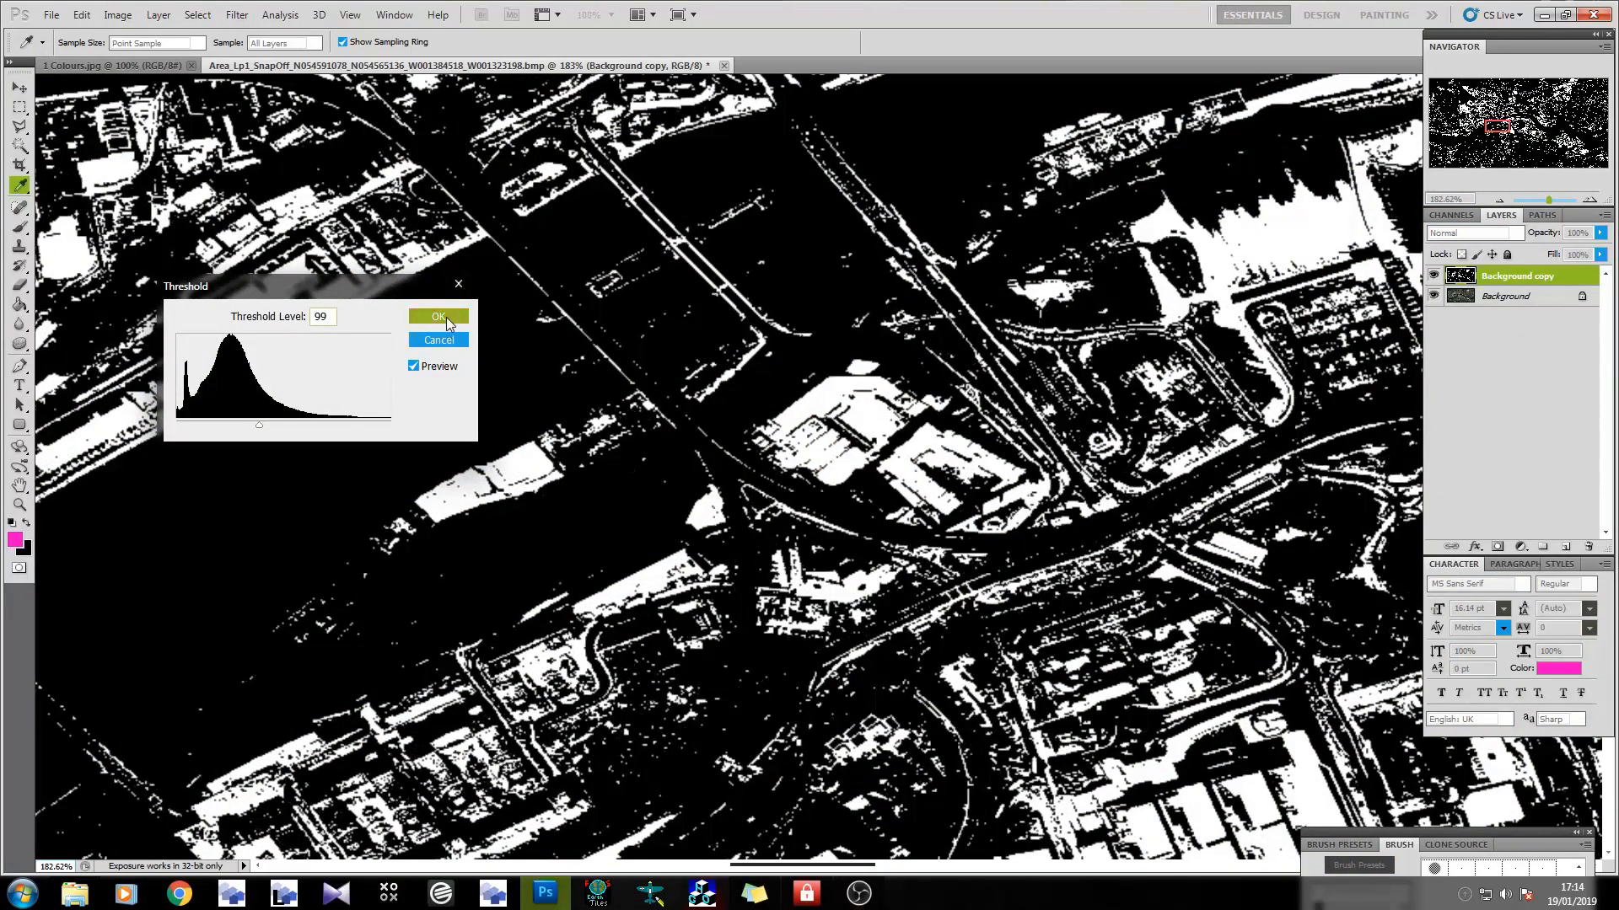
key("v")
scroll(741, 386, "down", 10)
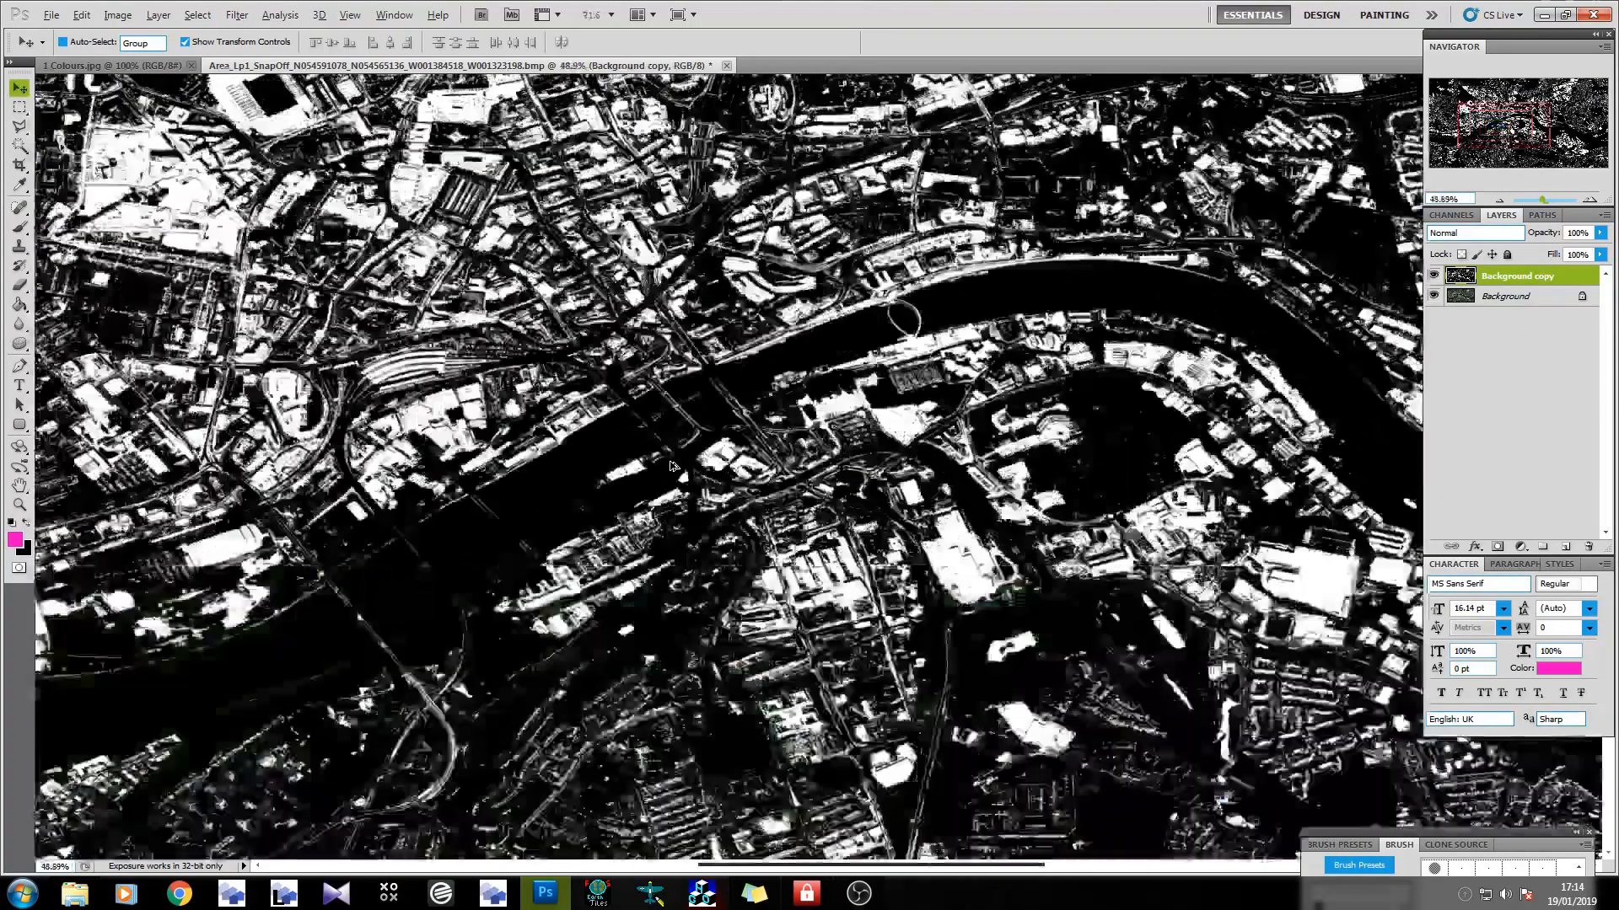
scroll(674, 466, "down", 1)
scroll(674, 467, "up", 1)
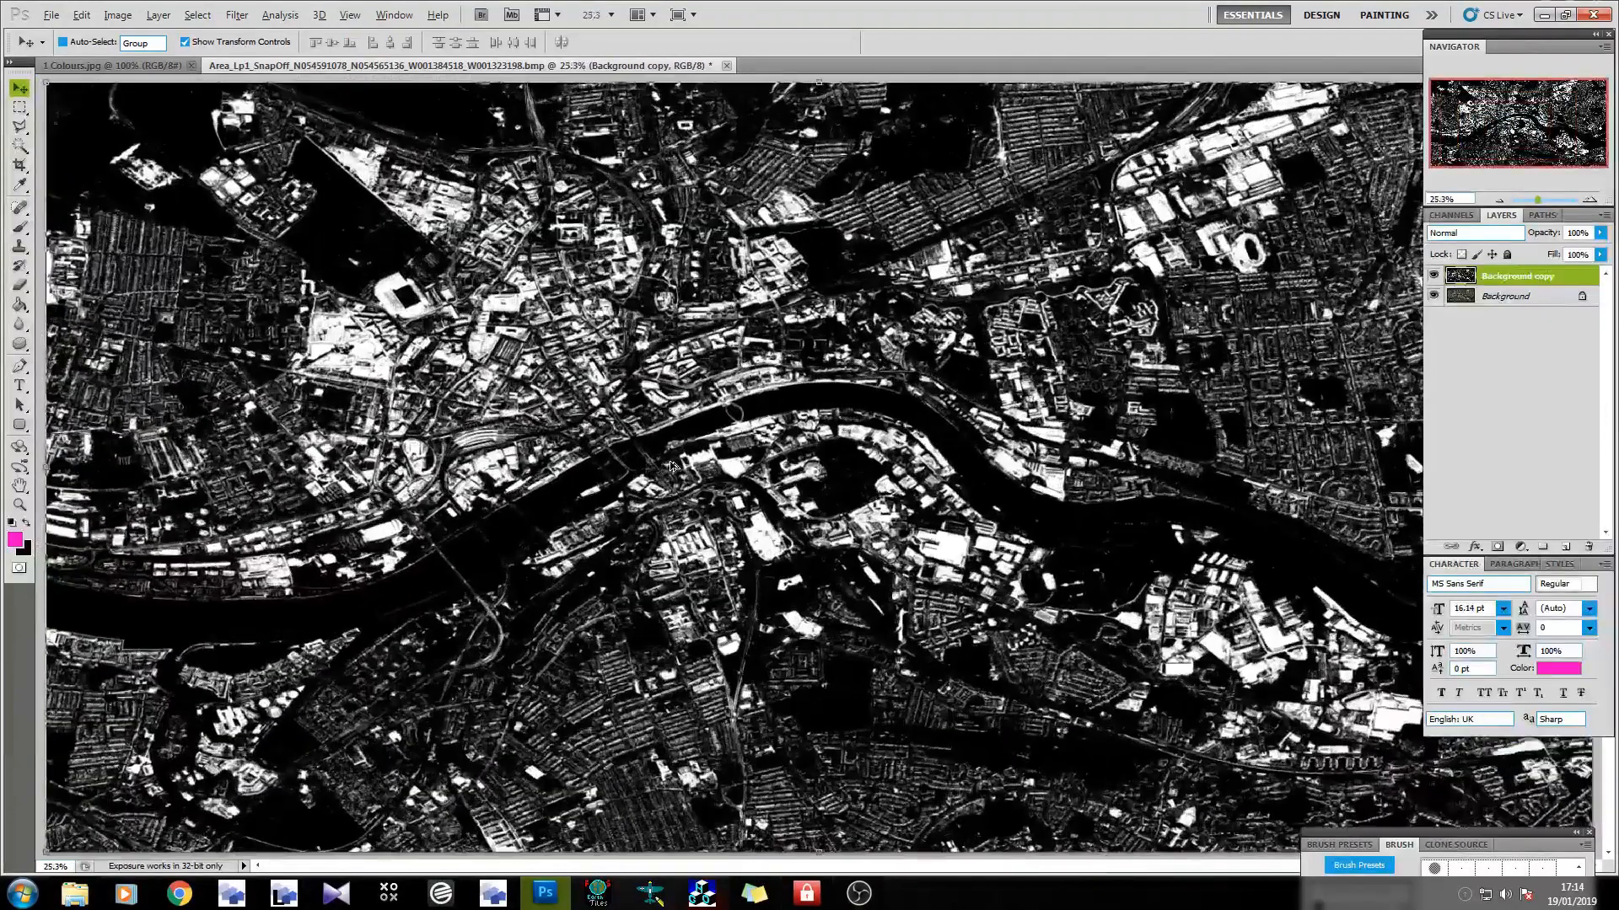
Try Lighter Color blending on the 99-level threshold layer, check it across the city, and undo back to the unadjusted Background copy.
left_click(1517, 234)
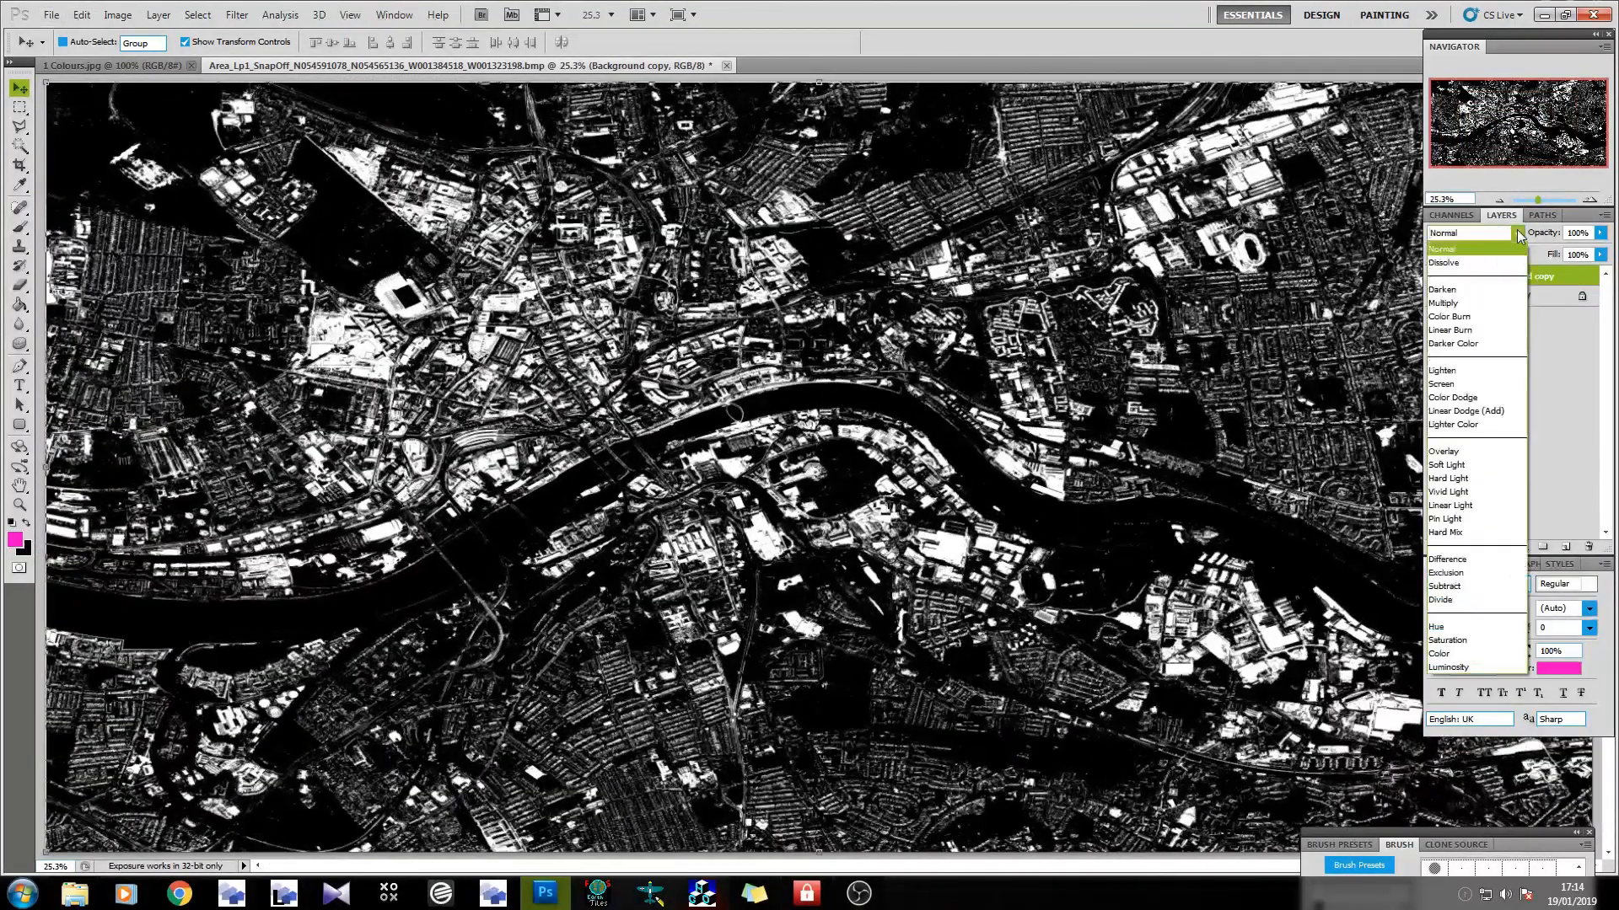
left_click(1464, 424)
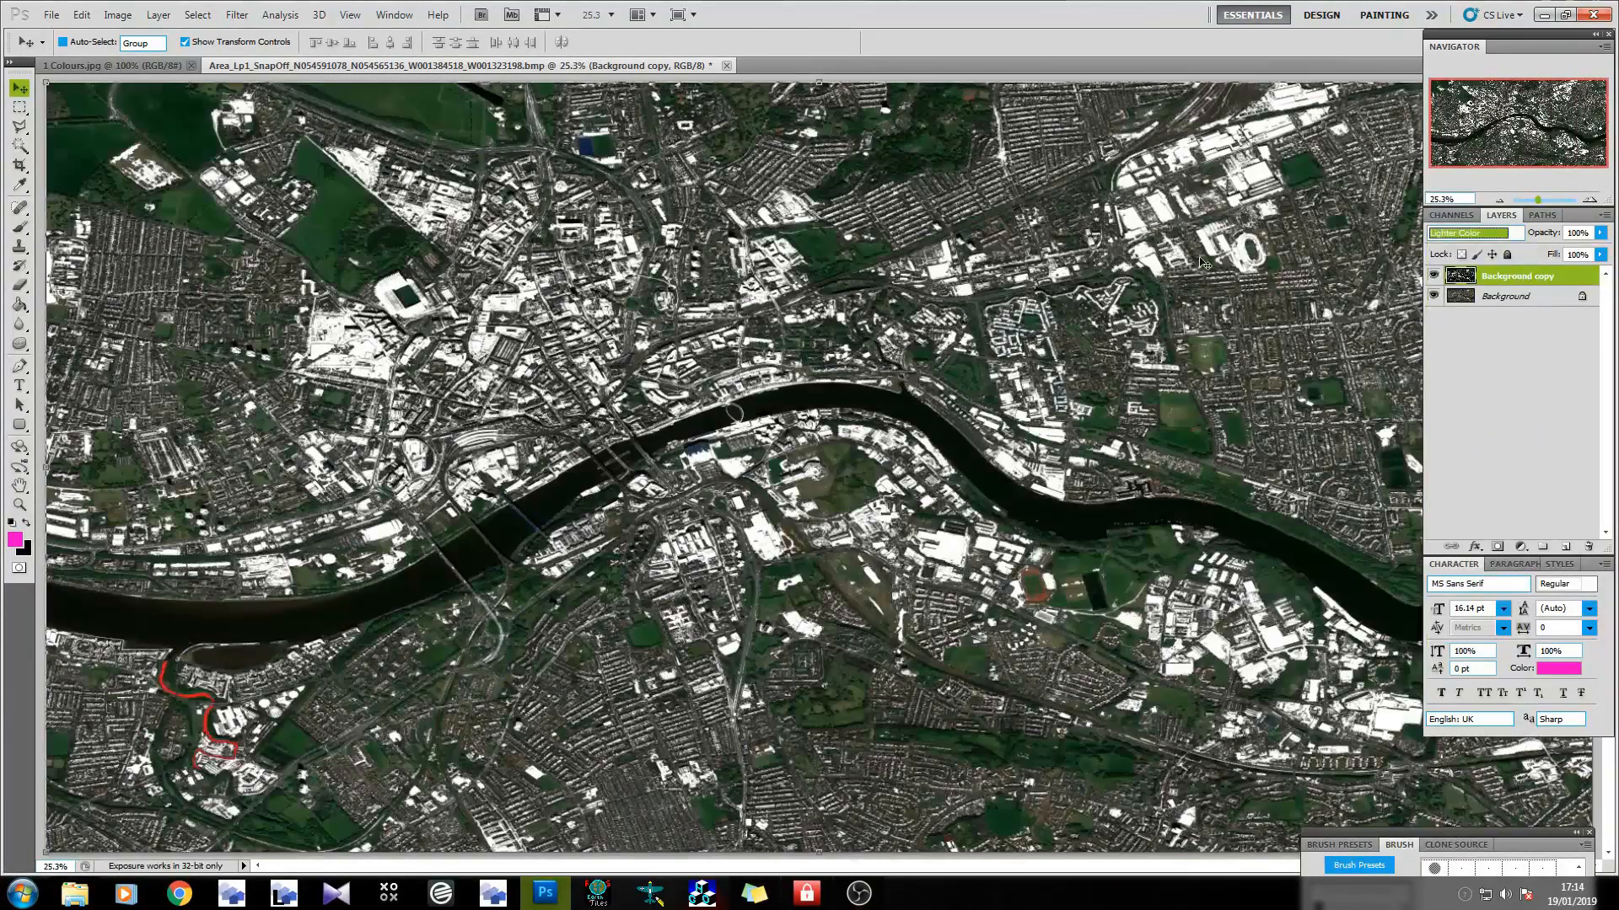
double_click(1023, 7)
double_click(1026, 12)
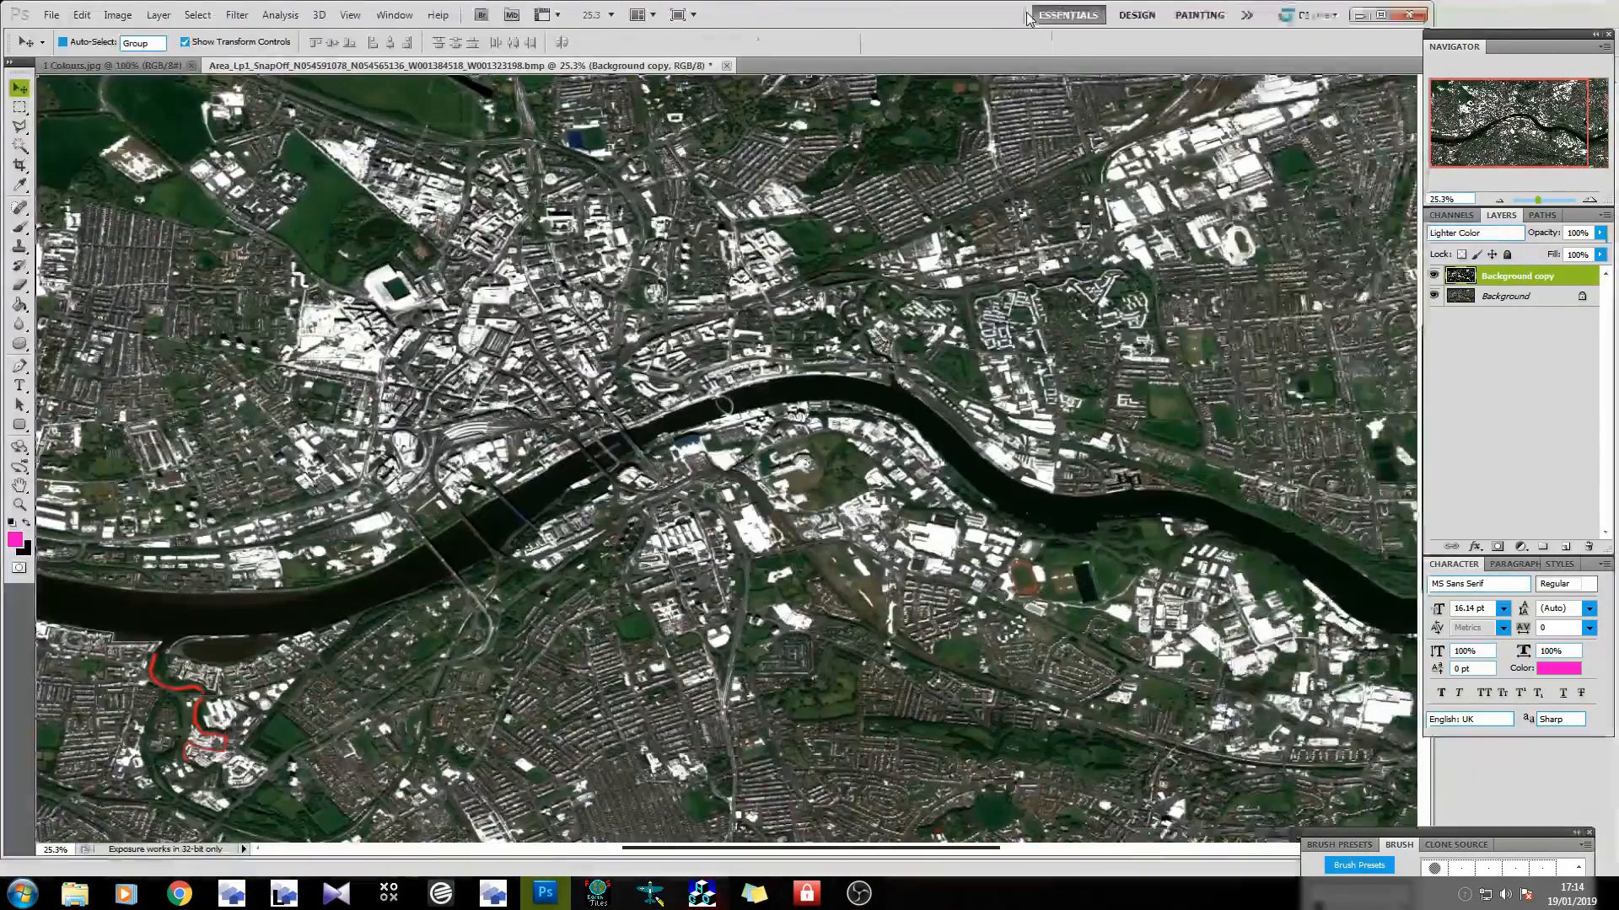
scroll(465, 436, "down", 4)
scroll(463, 436, "up", 4)
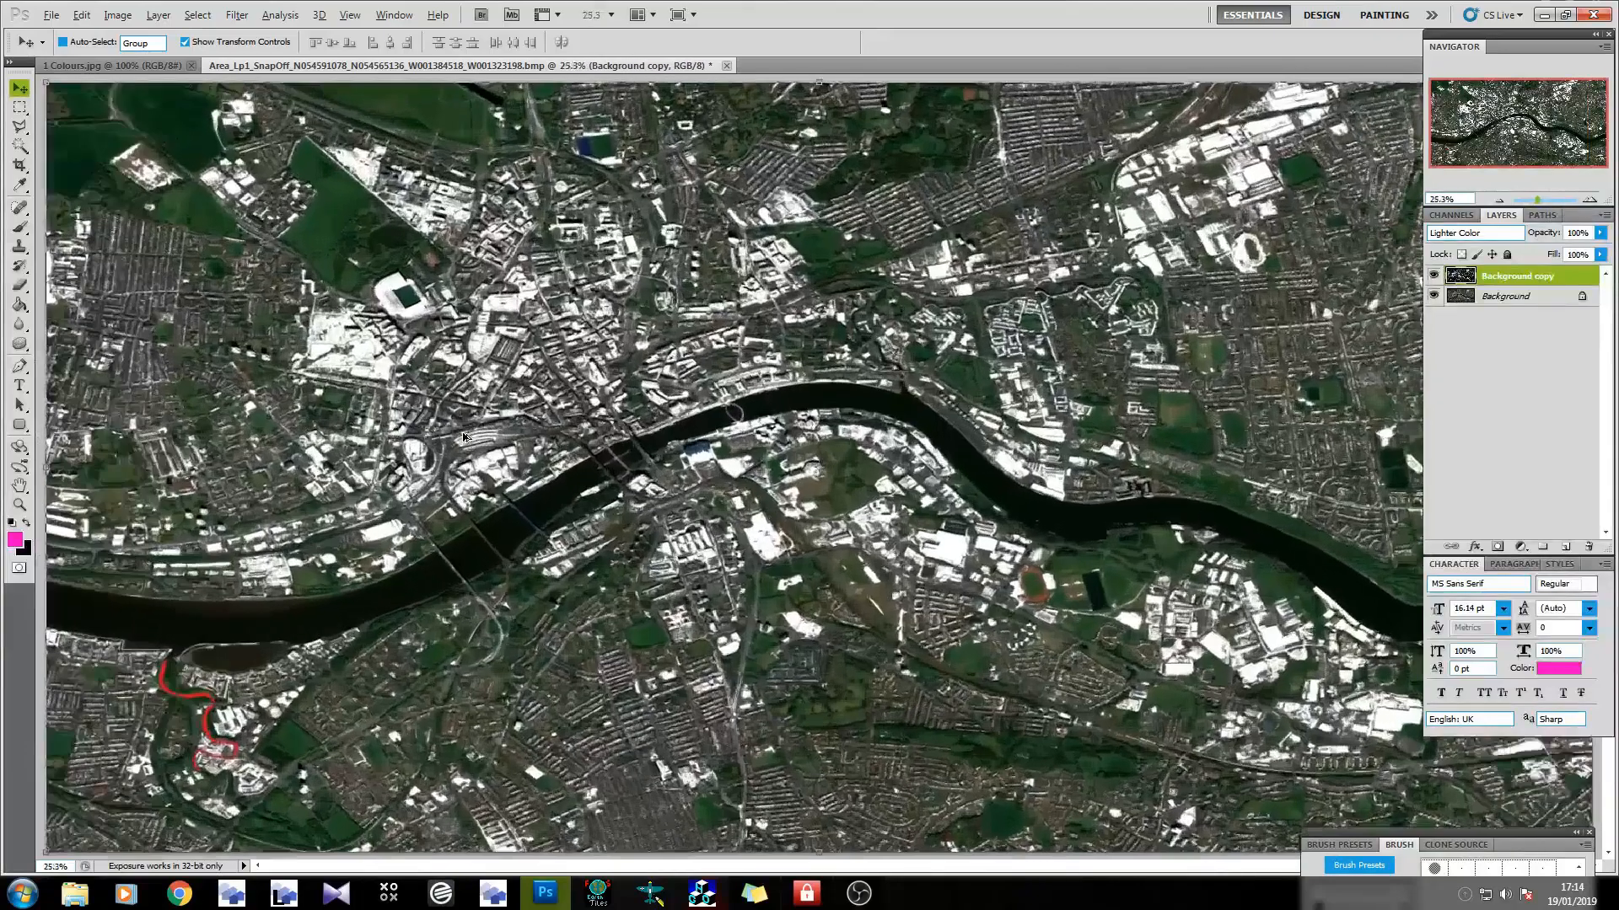
scroll(335, 323, "up", 2)
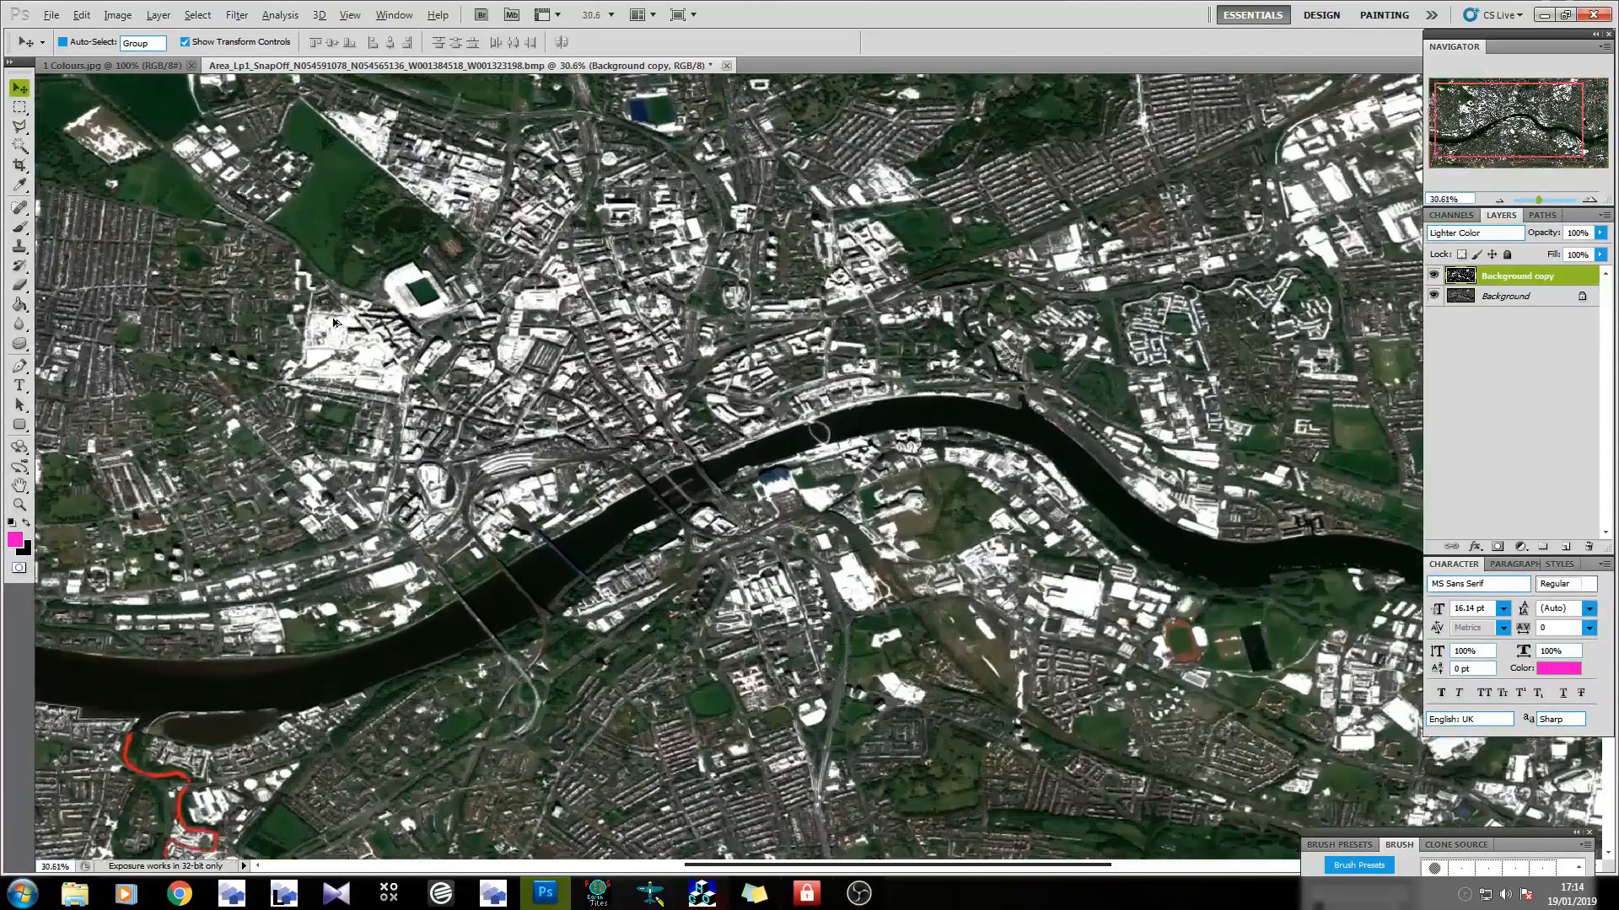
scroll(335, 323, "down", 2)
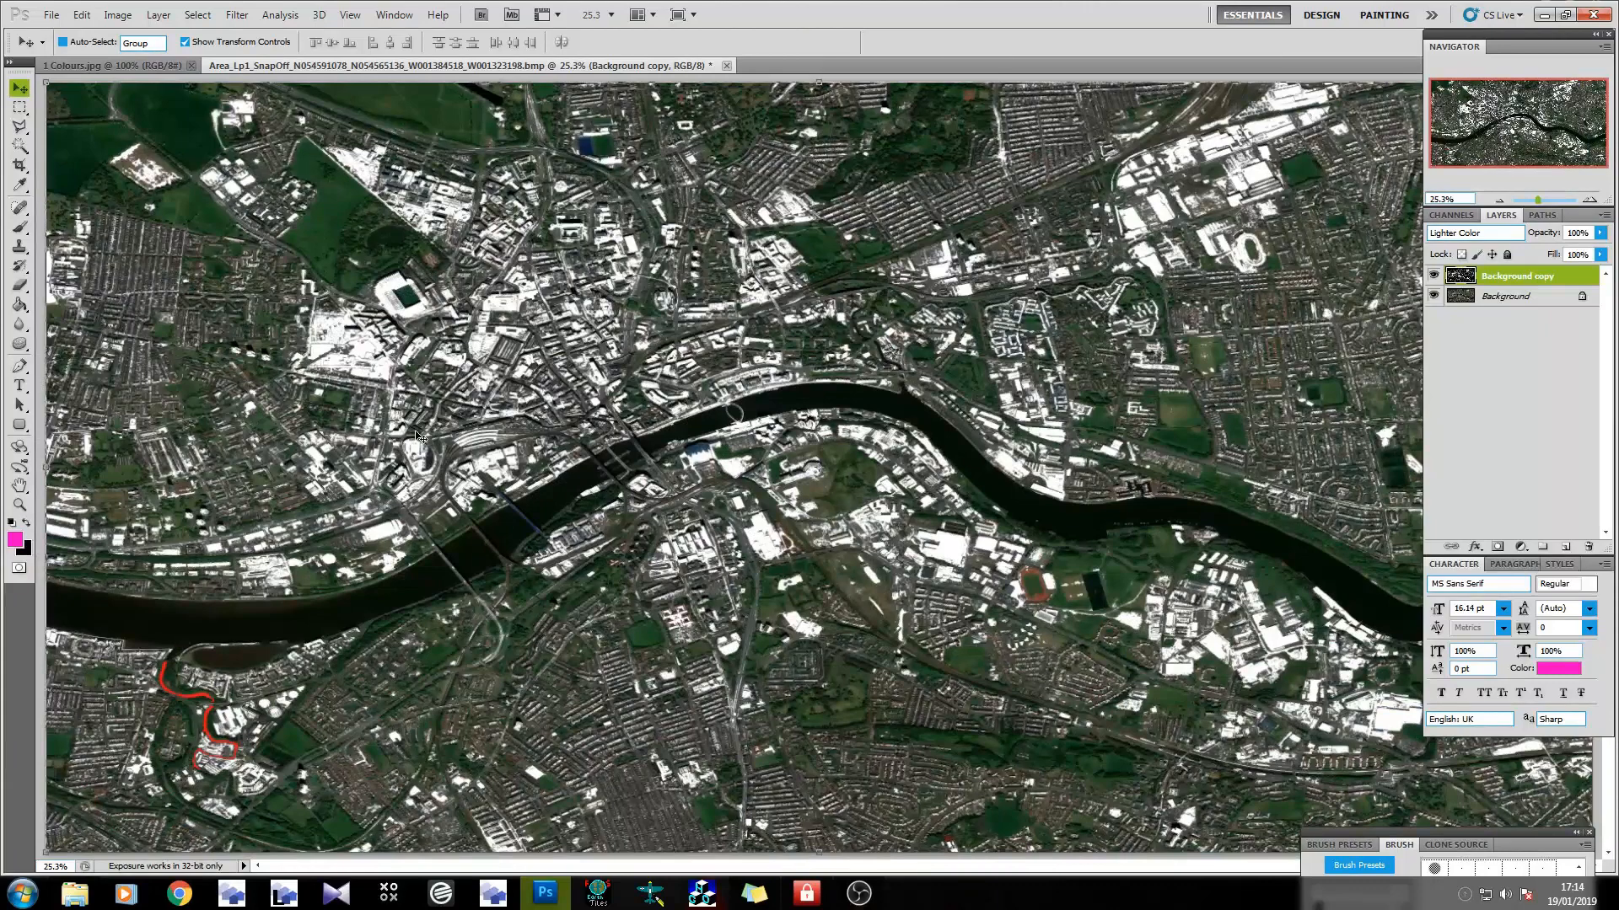
key("ctrl+alt+z")
key("ctrl+alt+z")
key("ctrl+alt+z")
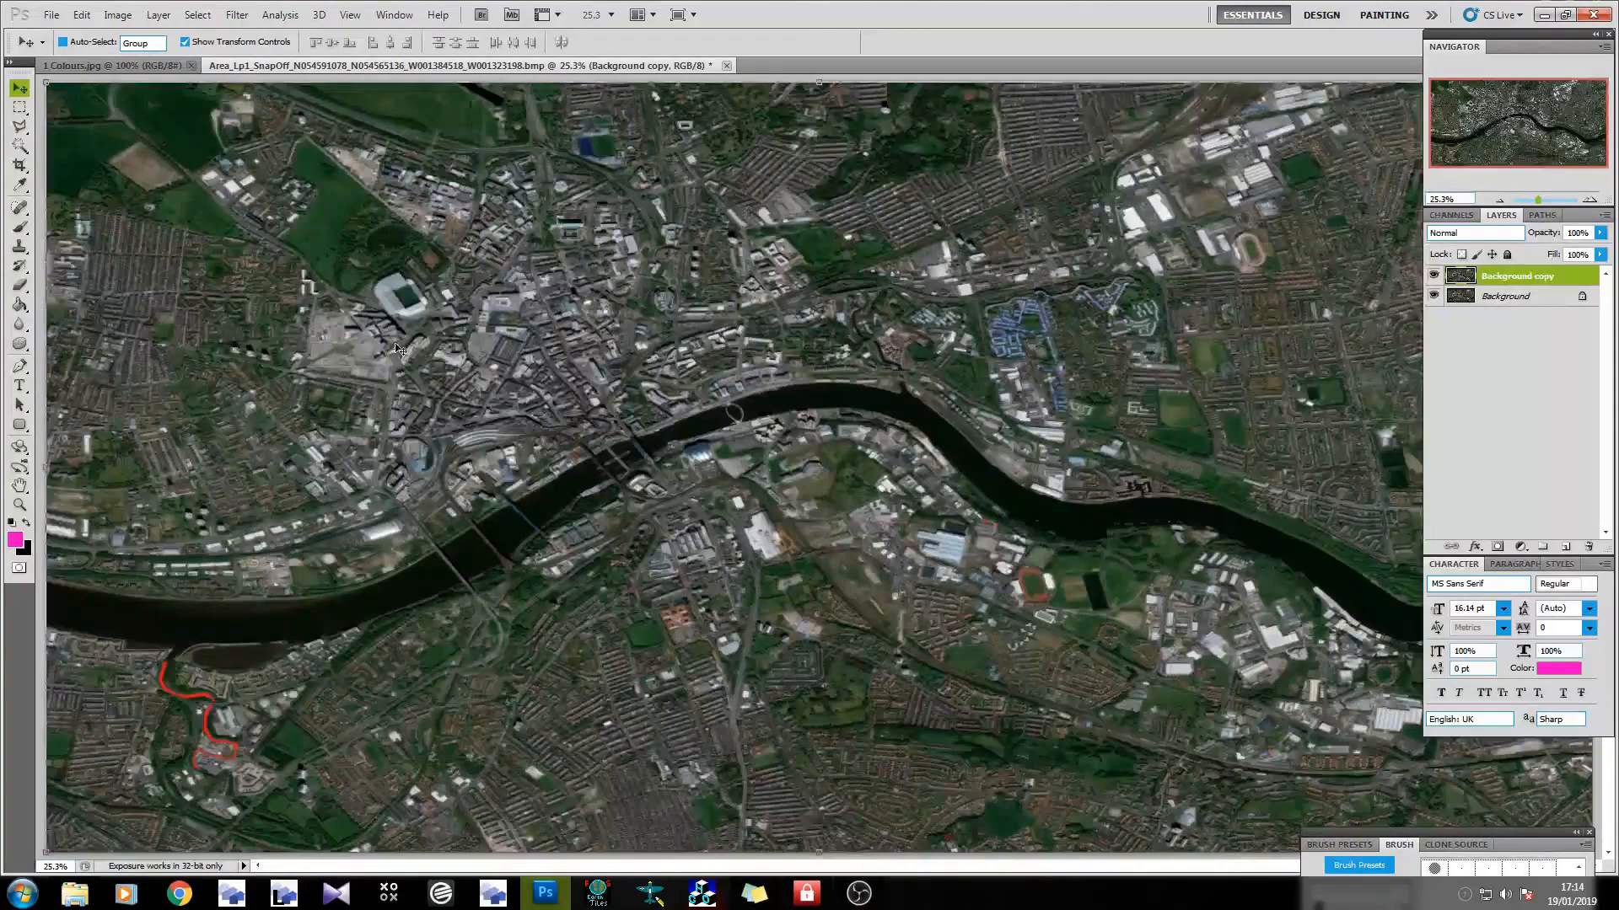
Apply a Threshold adjustment with a level of 77 to the Background copy layer.
left_click(126, 16)
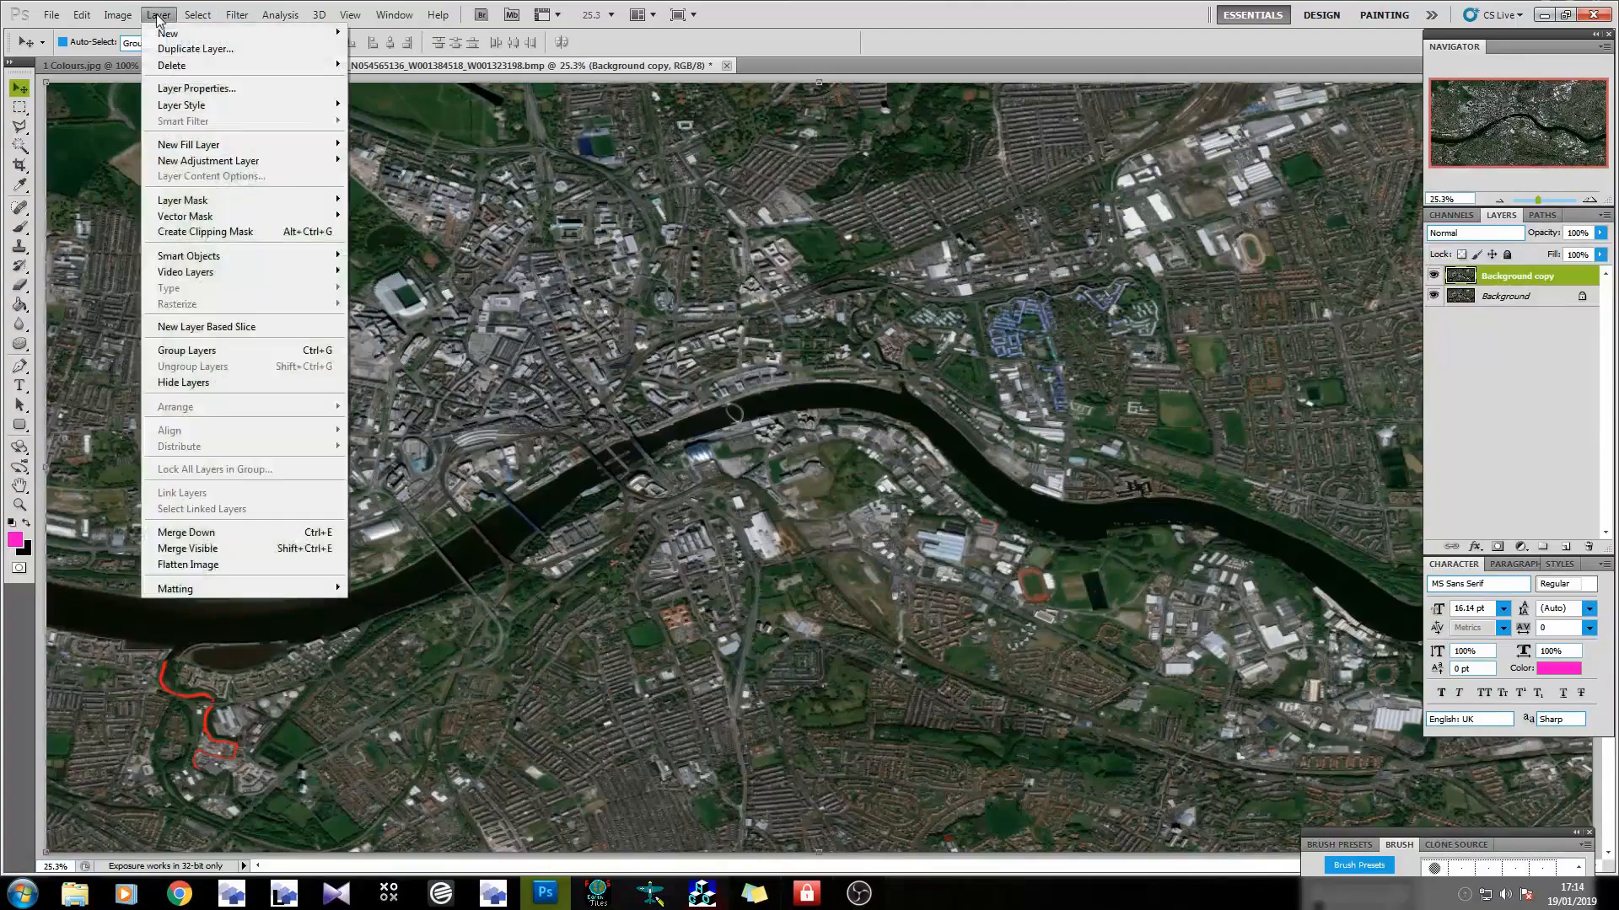
mouse_move(189, 56)
left_click(377, 259)
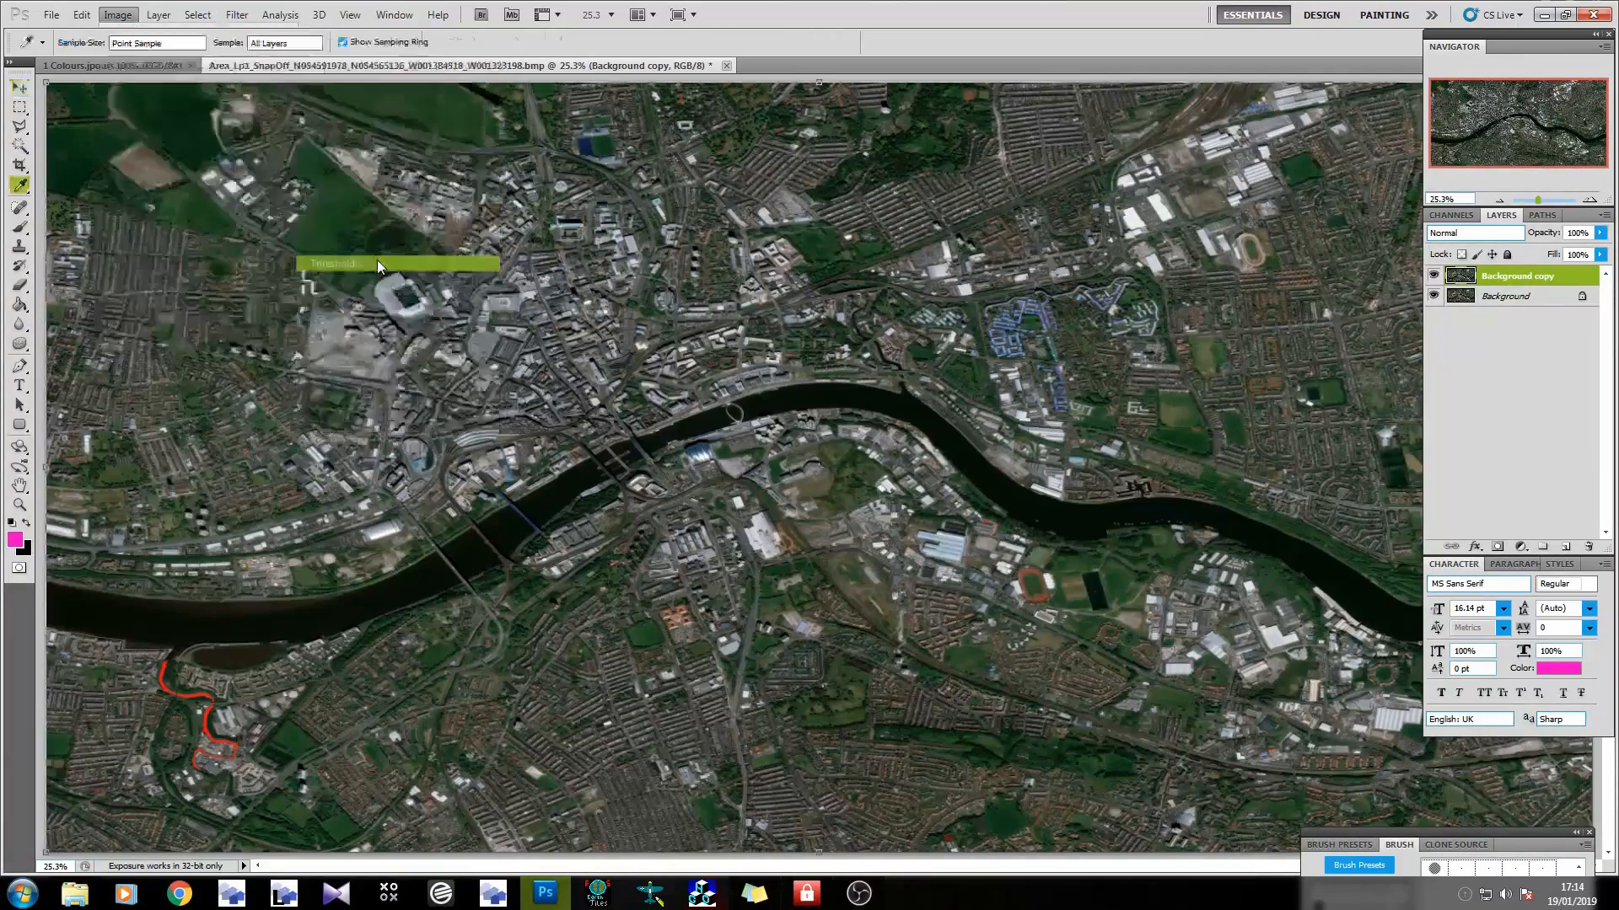
scroll(360, 317, "down", 20)
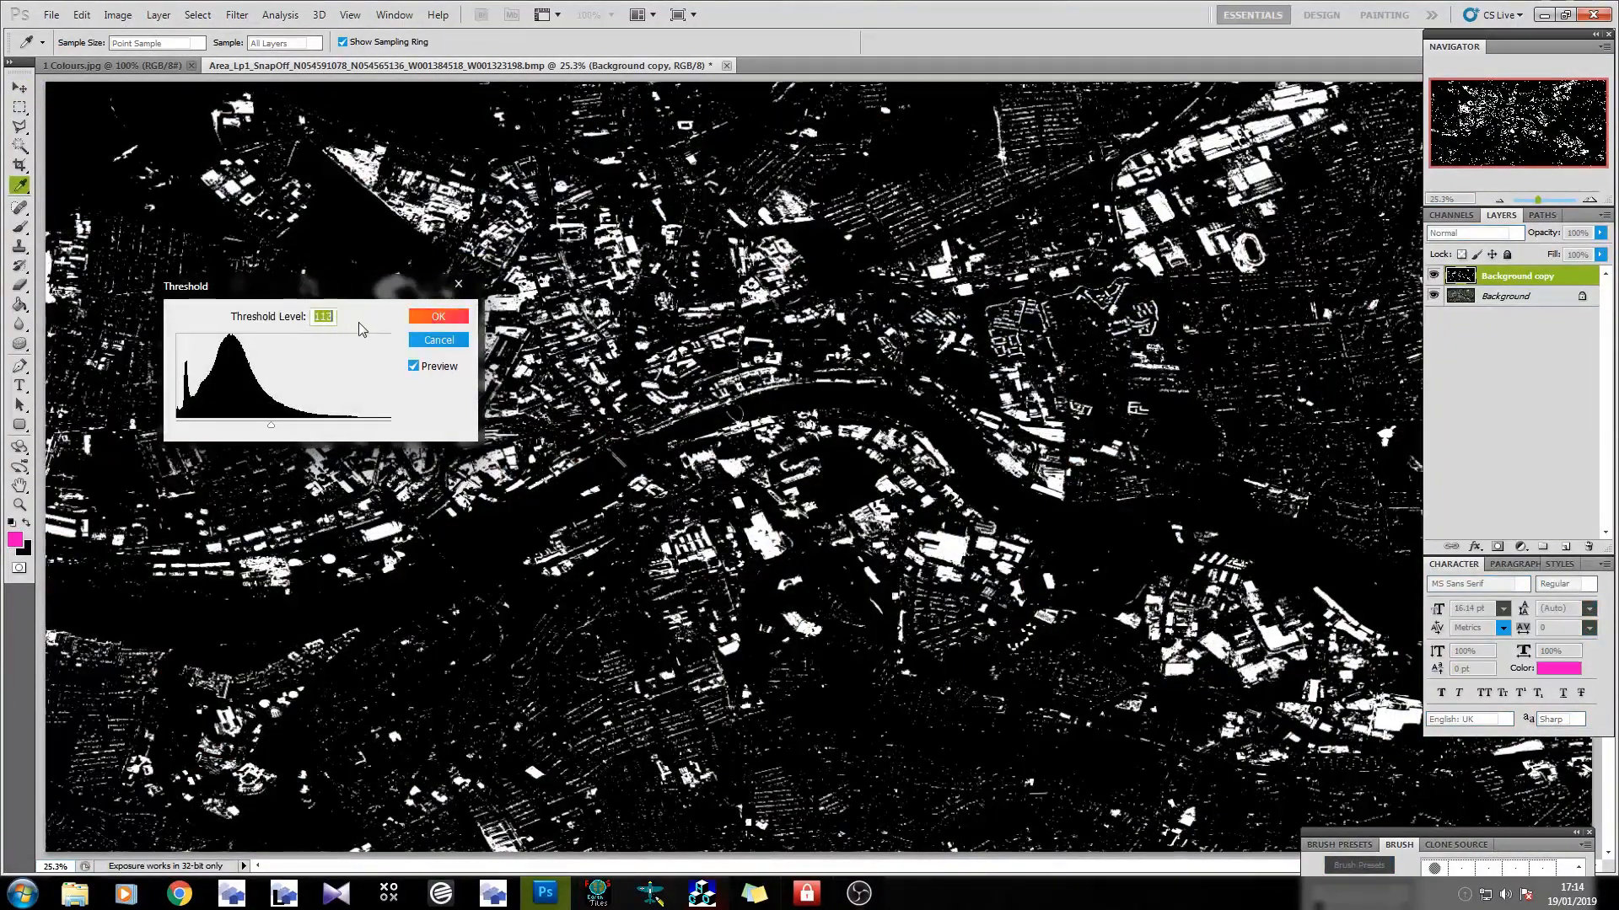
scroll(357, 325, "down", 20)
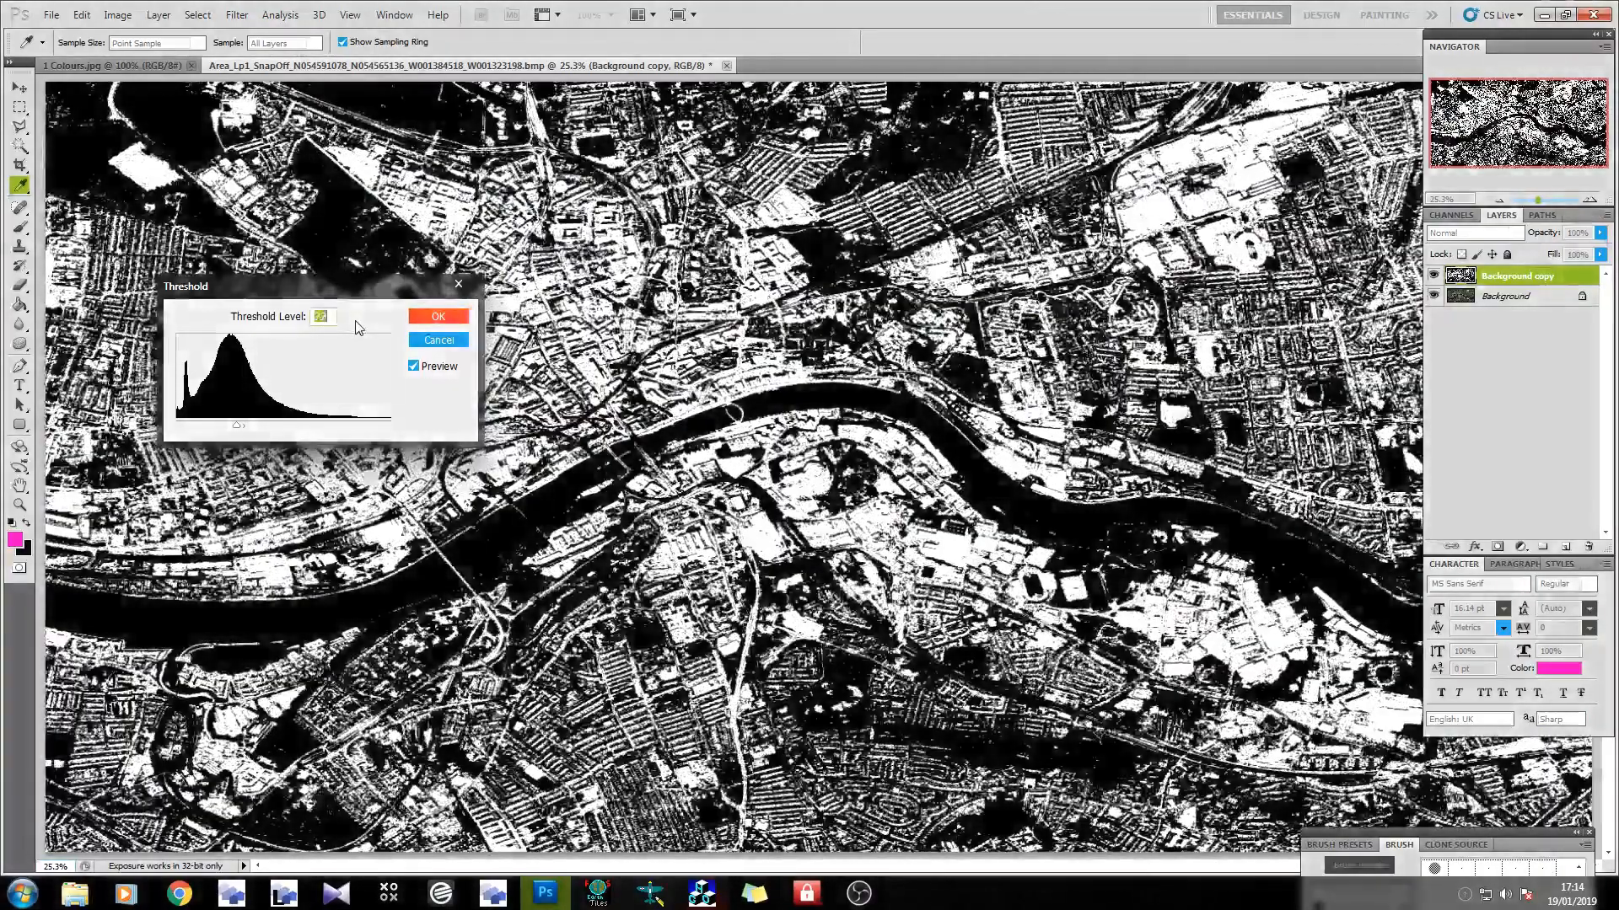
scroll(358, 326, "up", 5)
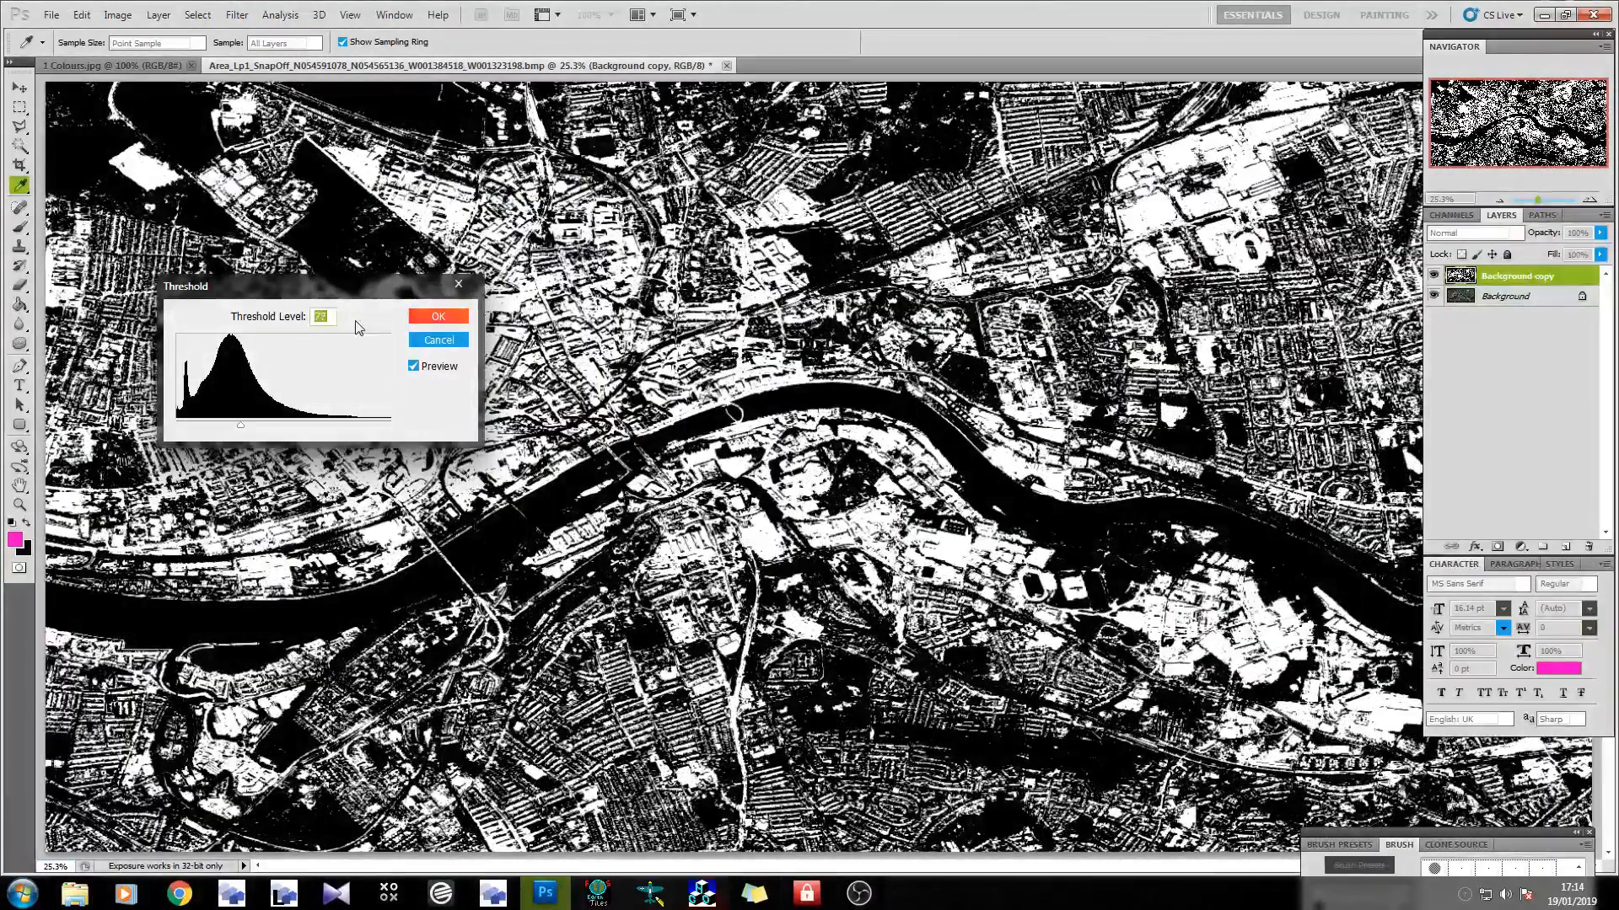
left_click(457, 317)
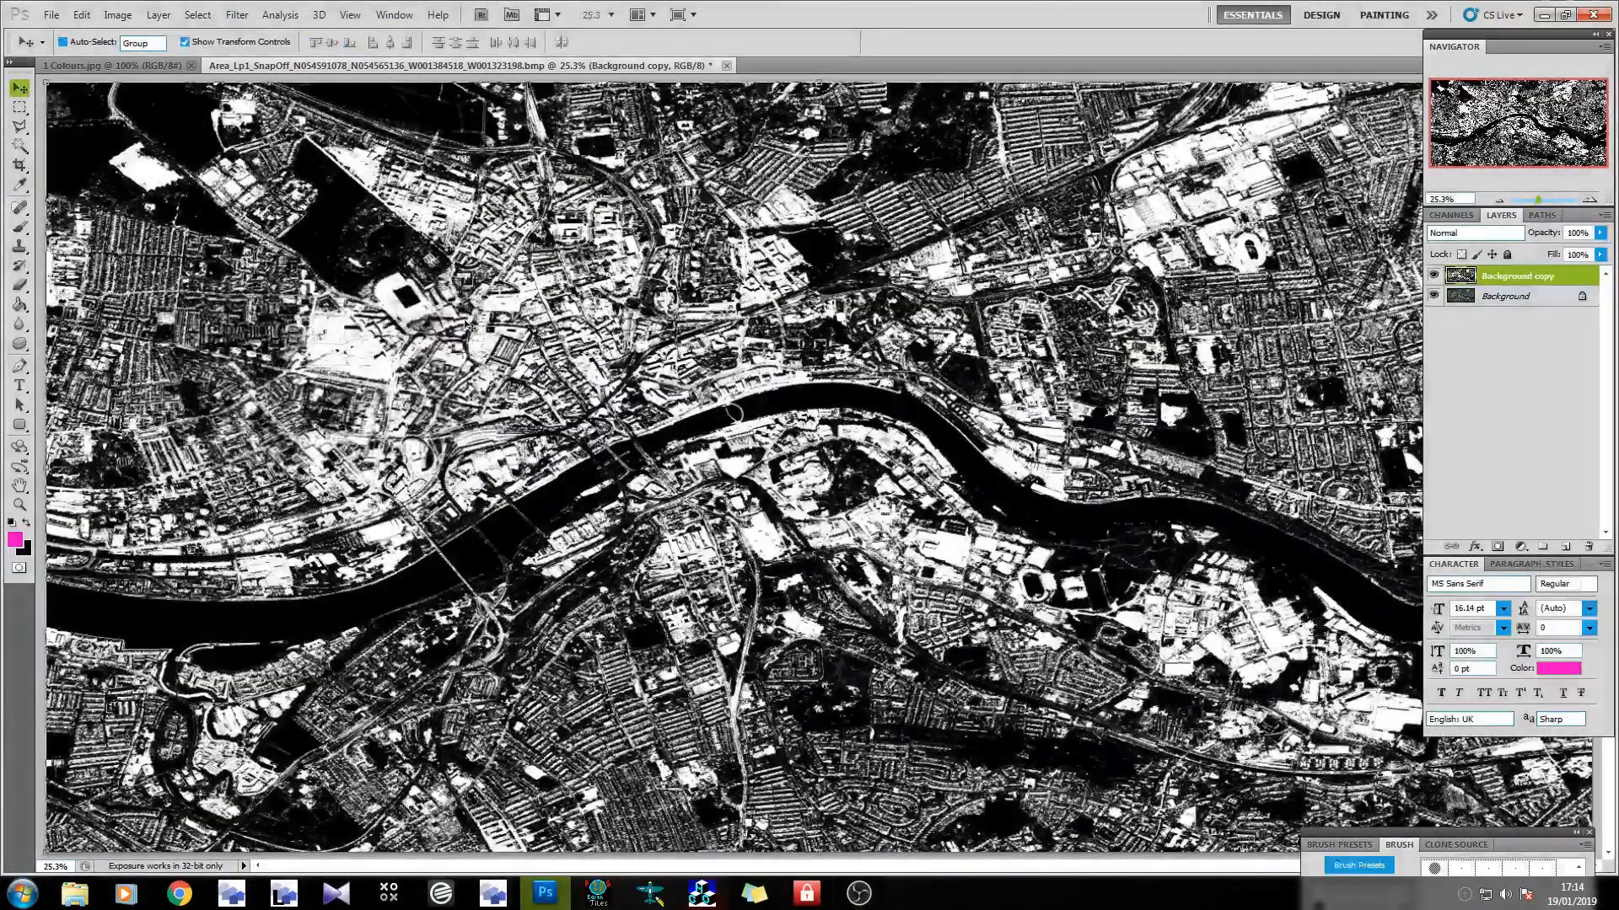
Set the Background copy's blend mode to Lighter Color and check the snow effect around the river and across the whole city.
left_click(1518, 234)
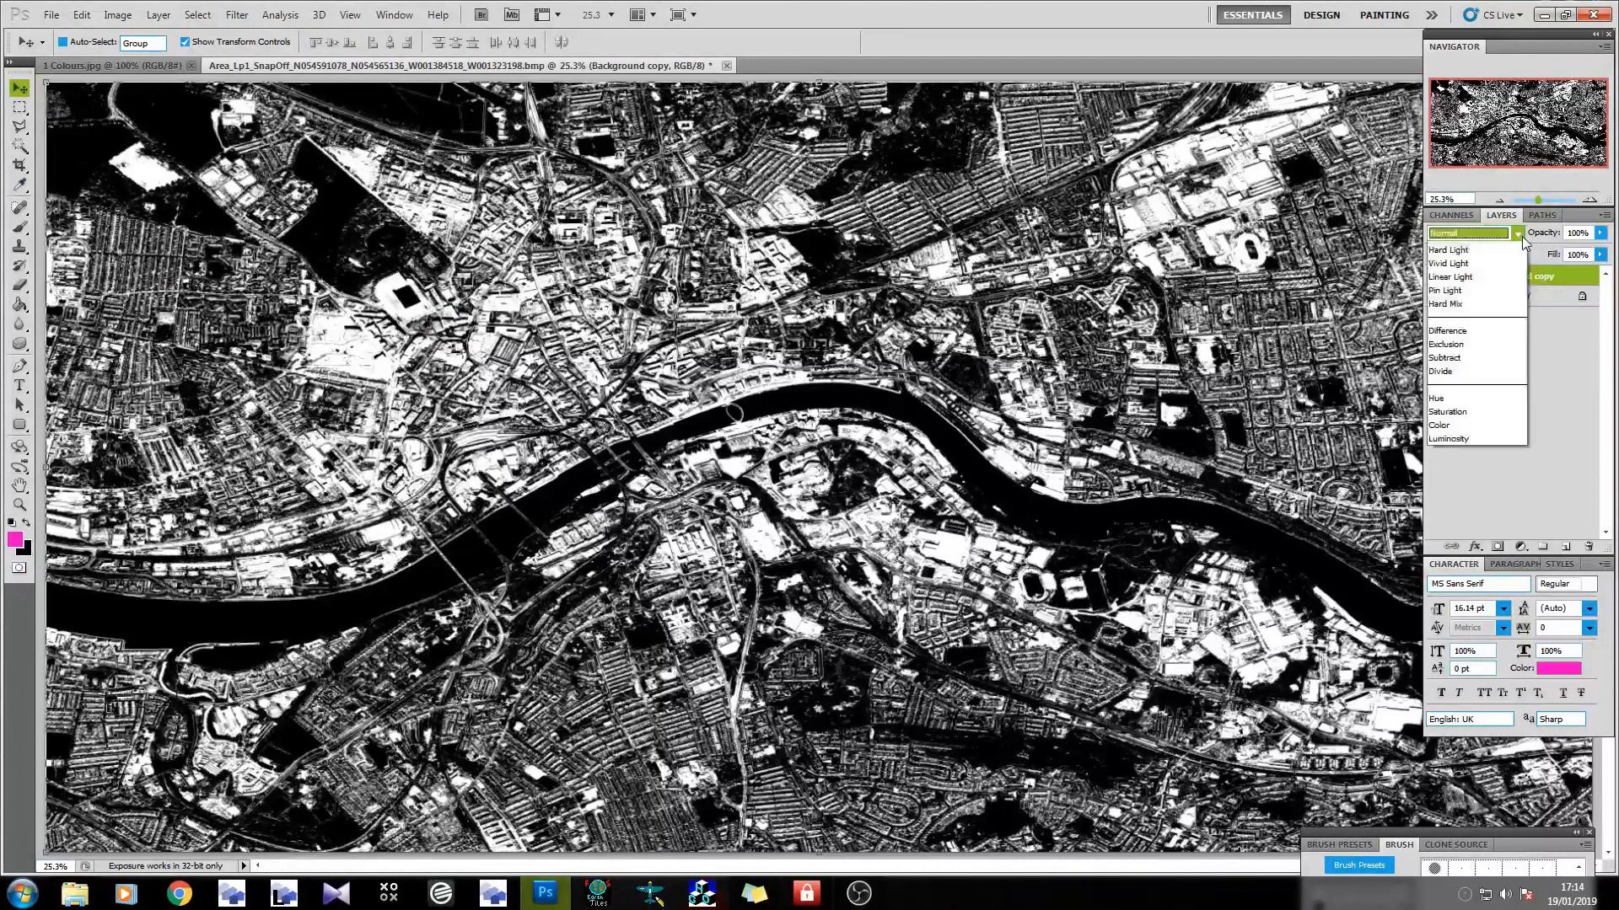
left_click(1484, 422)
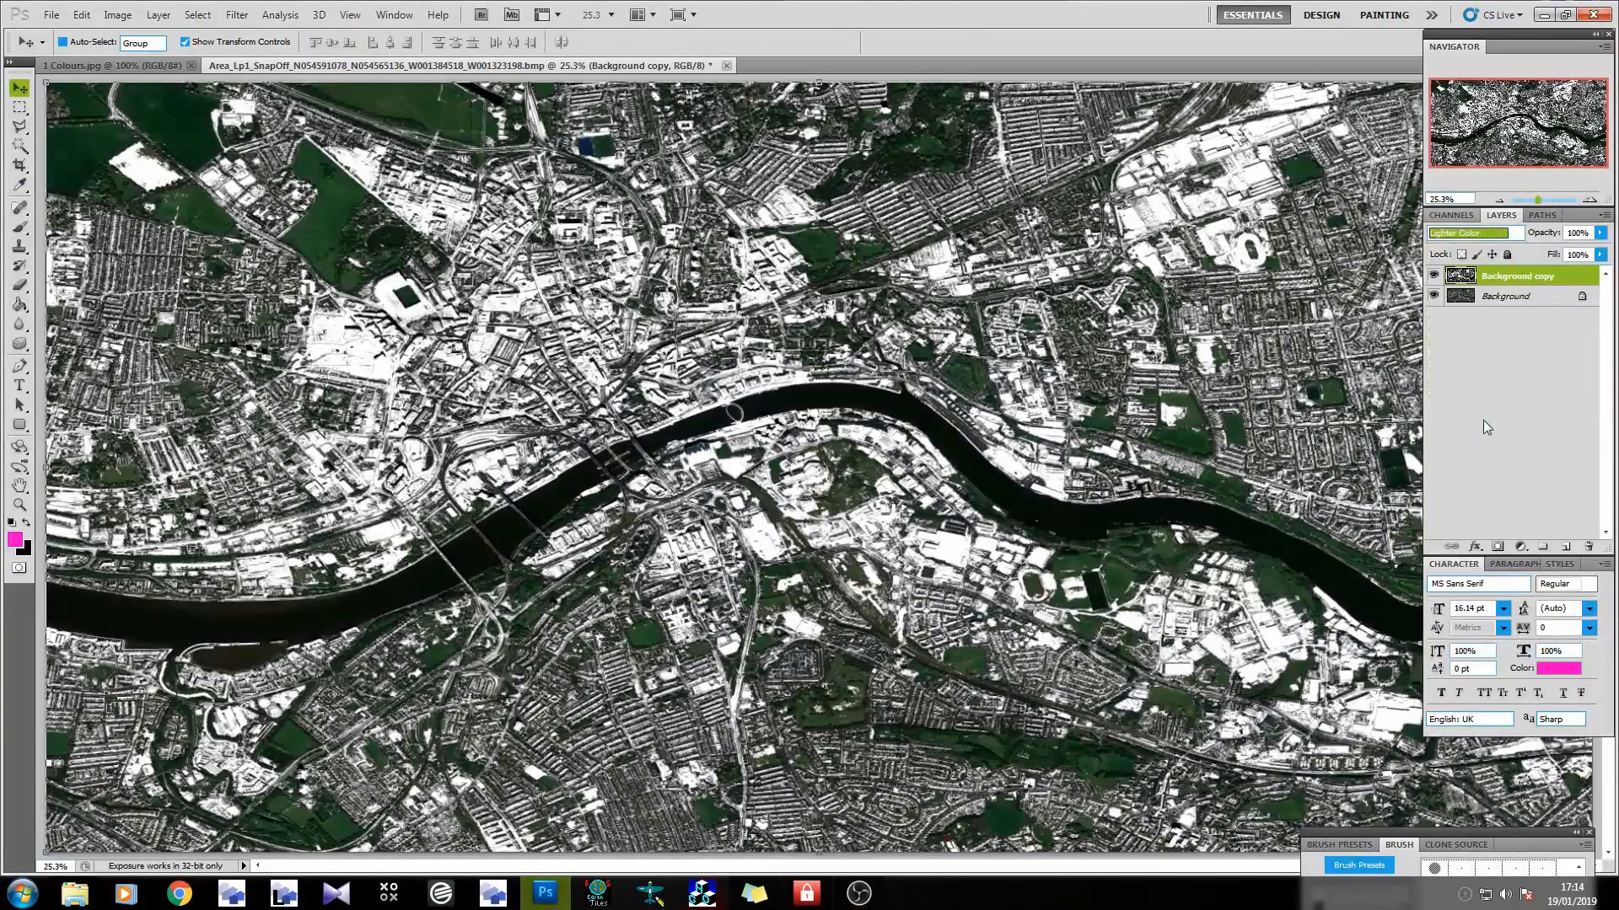
double_click(1030, 6)
double_click(1026, 7)
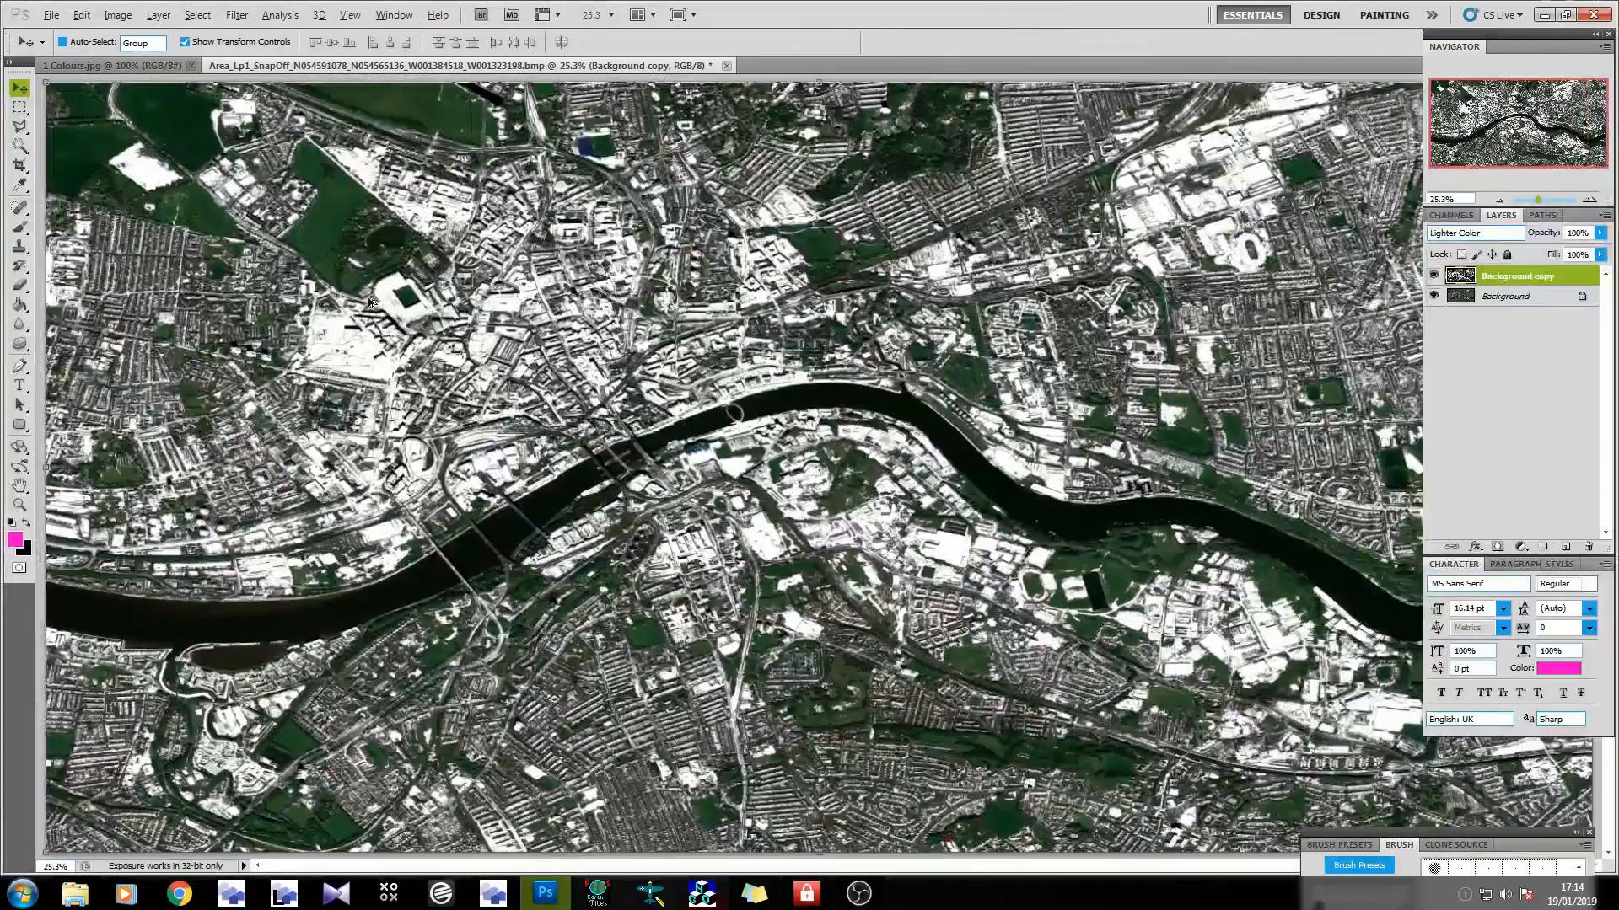
scroll(990, 377, "down", 1)
scroll(847, 443, "up", 2)
scroll(681, 408, "up", 5)
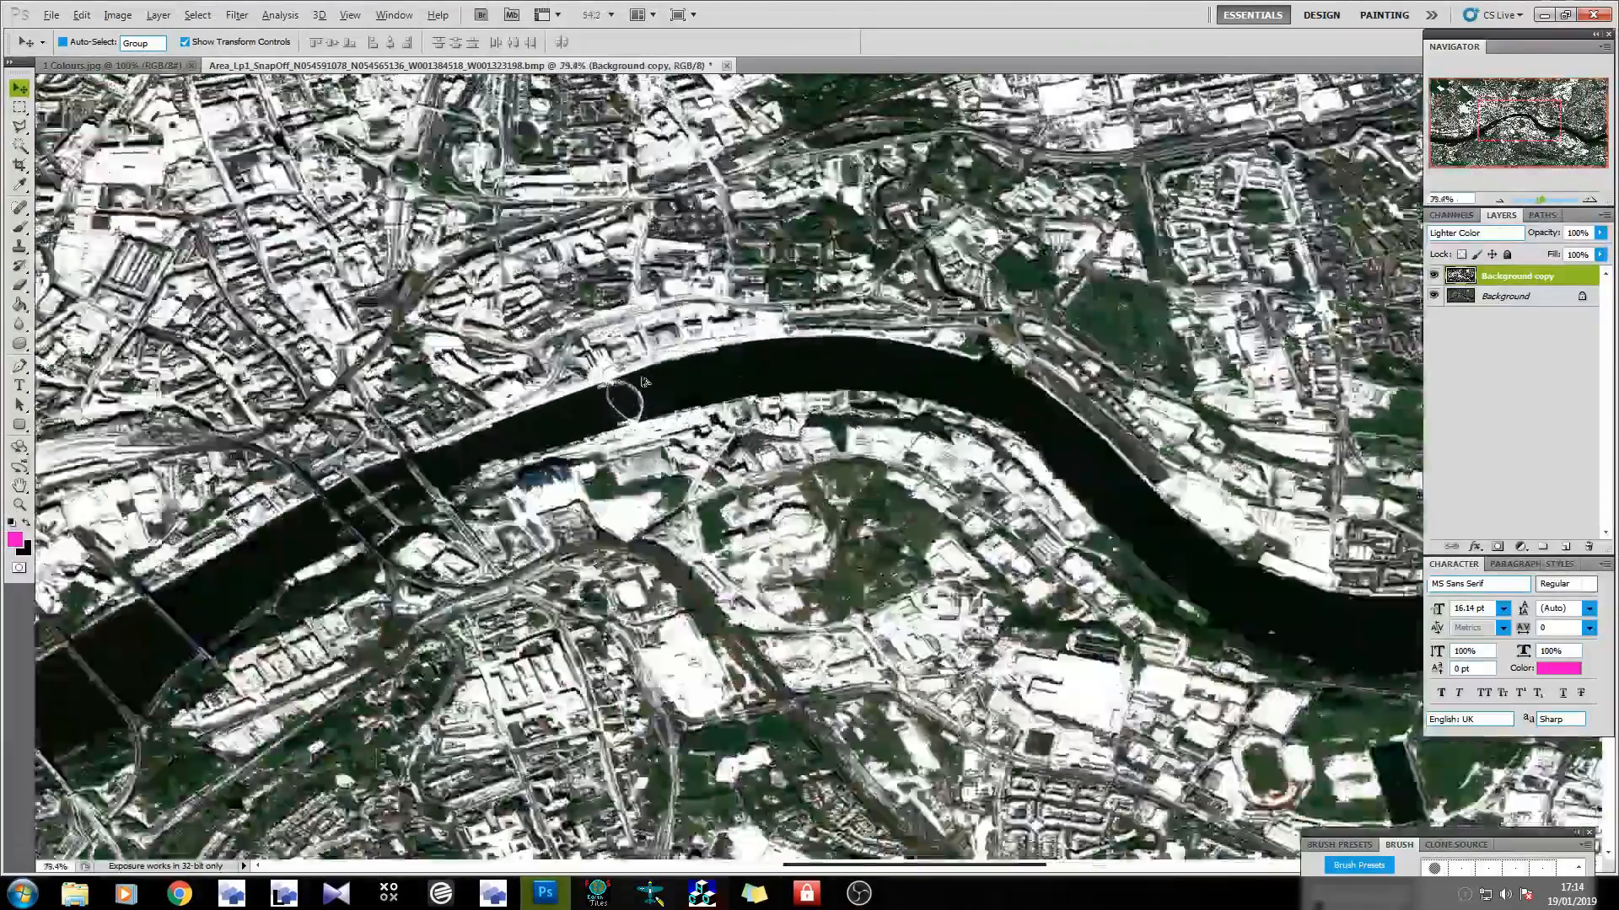
scroll(833, 351, "down", 5)
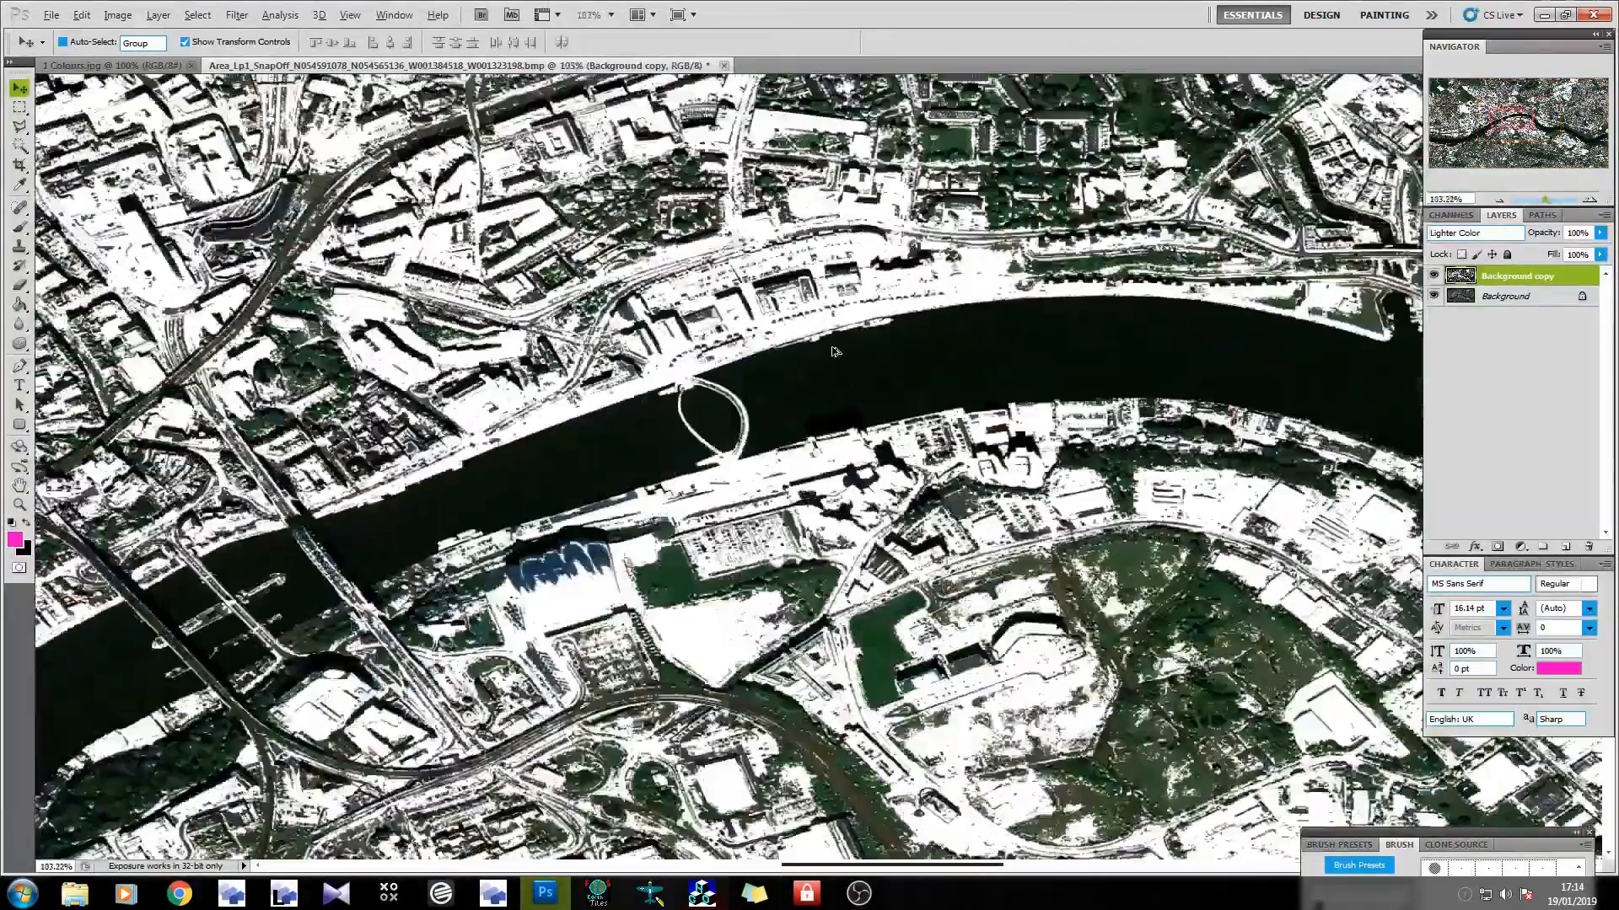
scroll(608, 259, "down", 1)
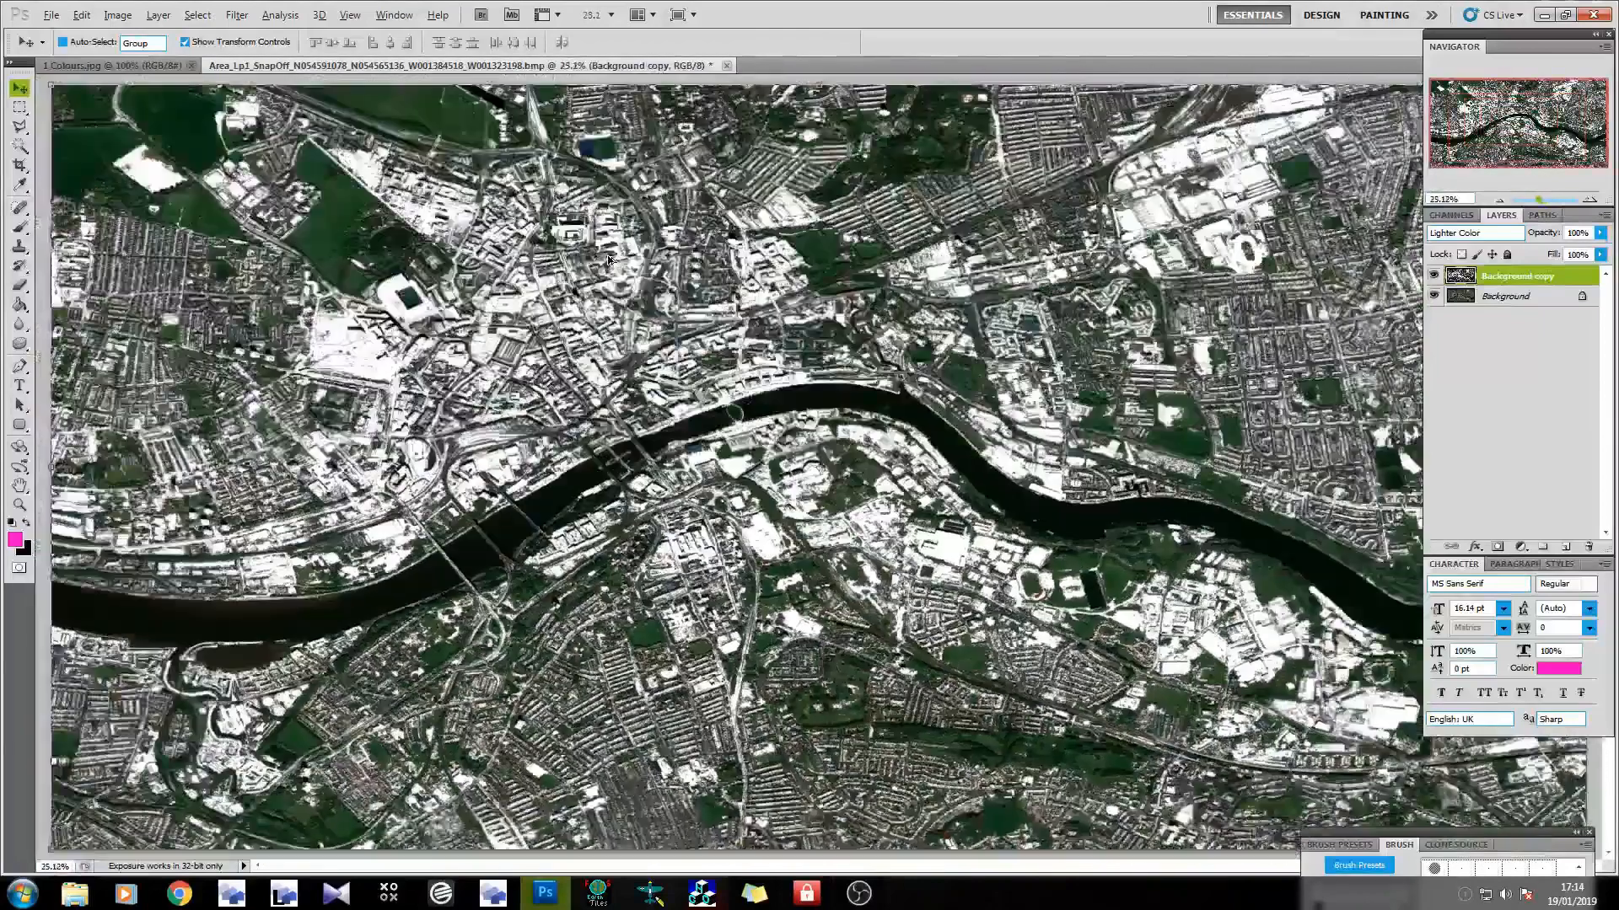
scroll(608, 259, "down", 2)
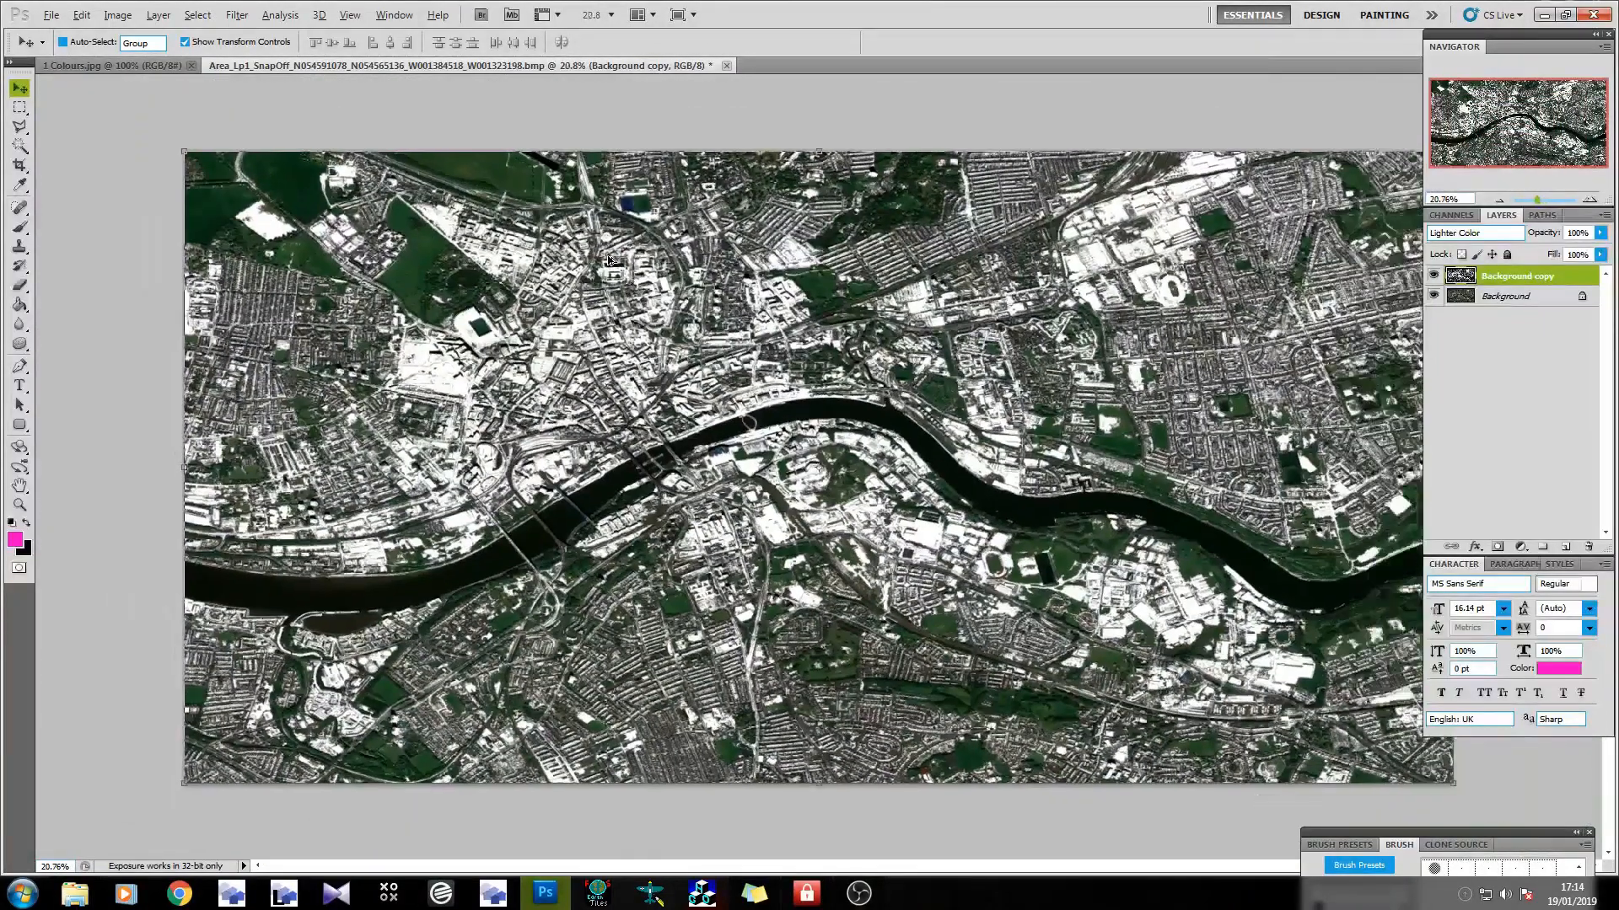
key("alt")
scroll(608, 259, "down", 1)
scroll(608, 259, "up", 1)
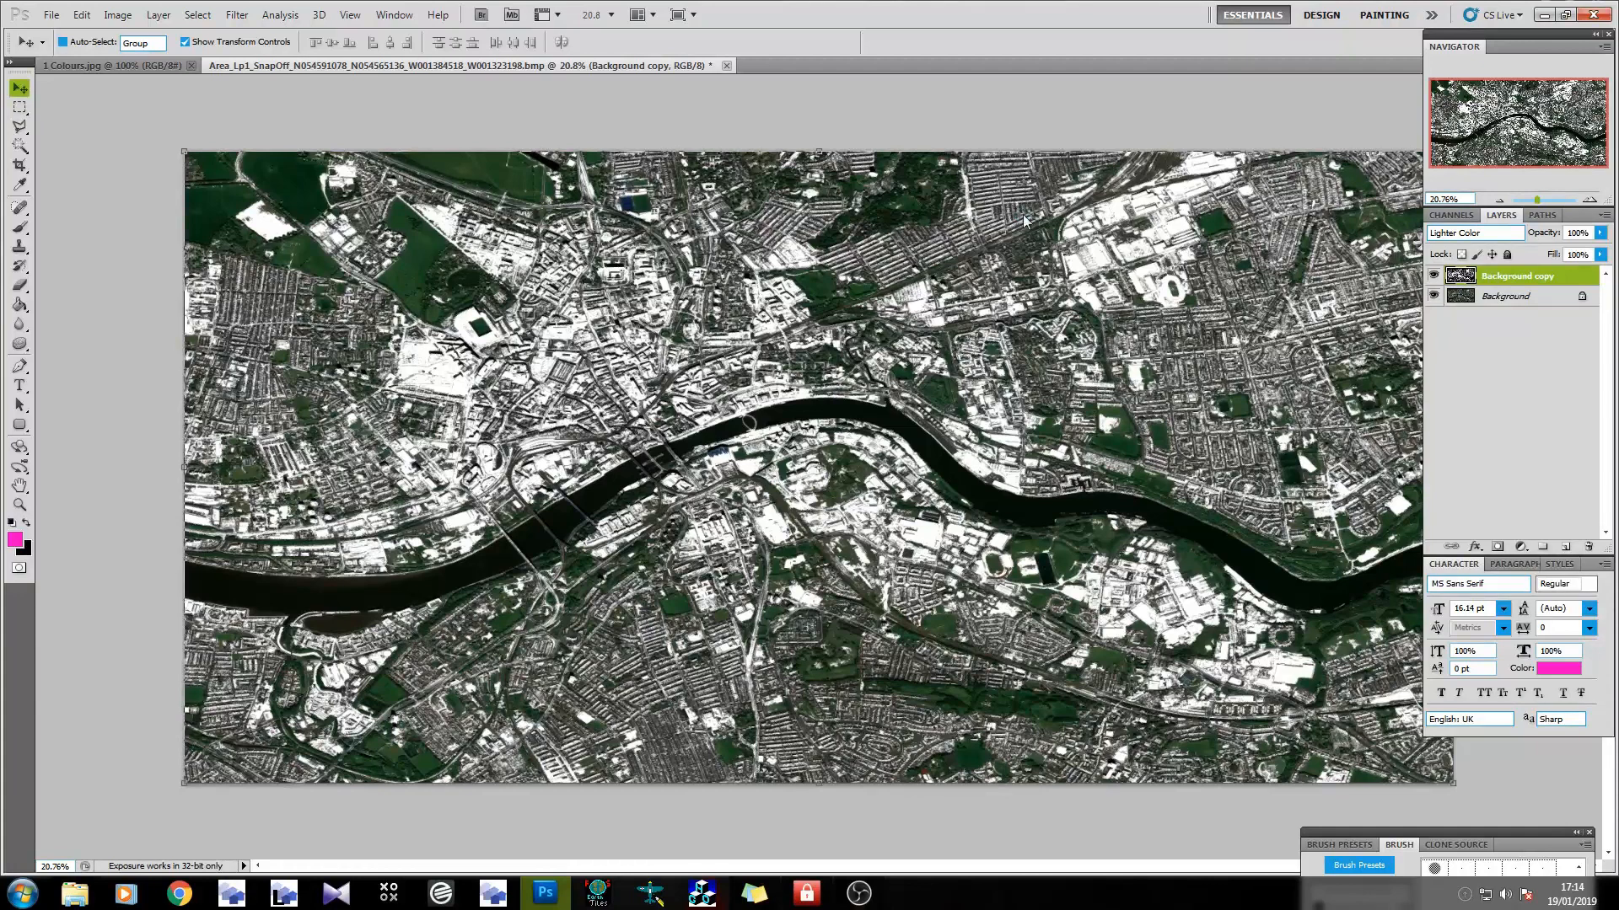
Save the image as a 24-bit Windows BMP copy, replacing the existing AreaHardWinter_Lp1_SnapOff file in the newcastle city folder.
key("ctrl+shift+s")
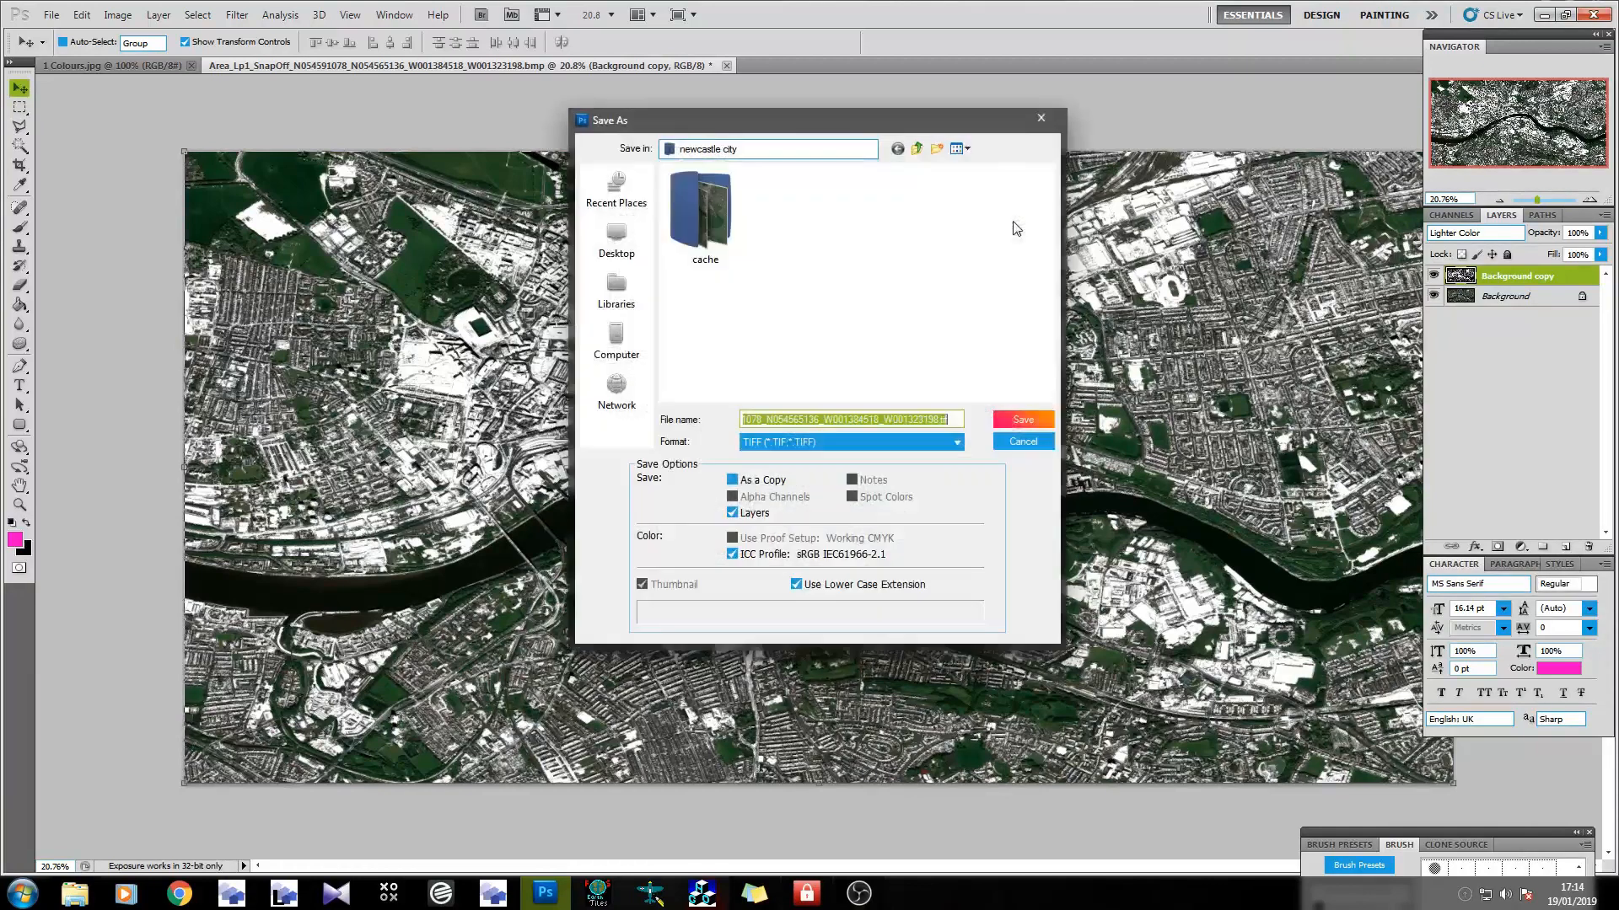
left_click(789, 442)
left_click(772, 479)
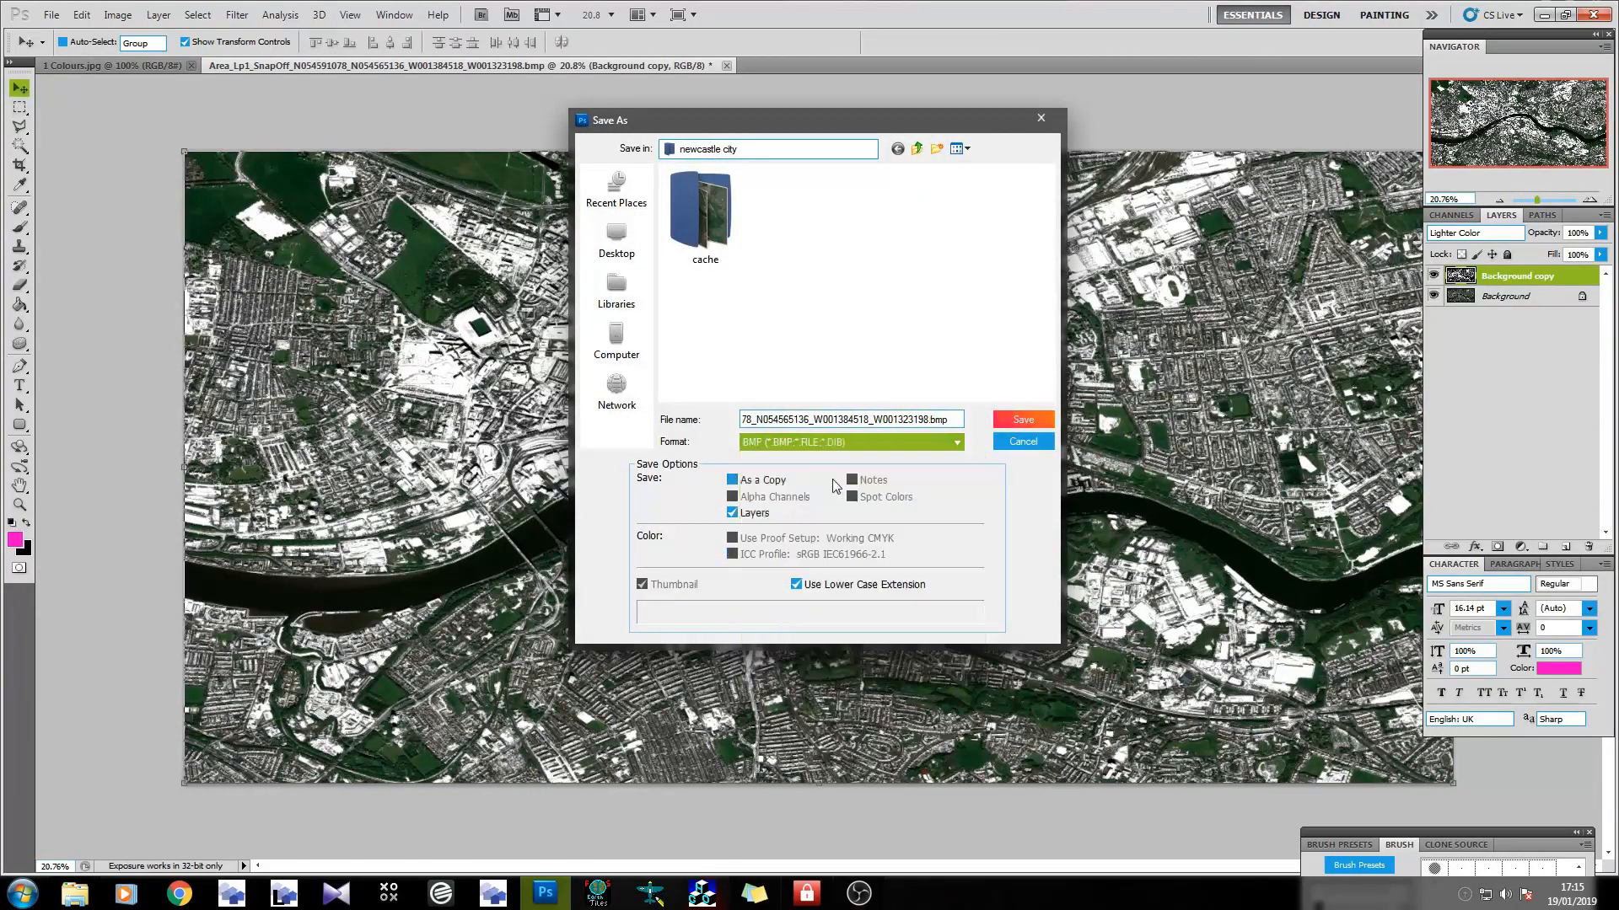
left_click(970, 230)
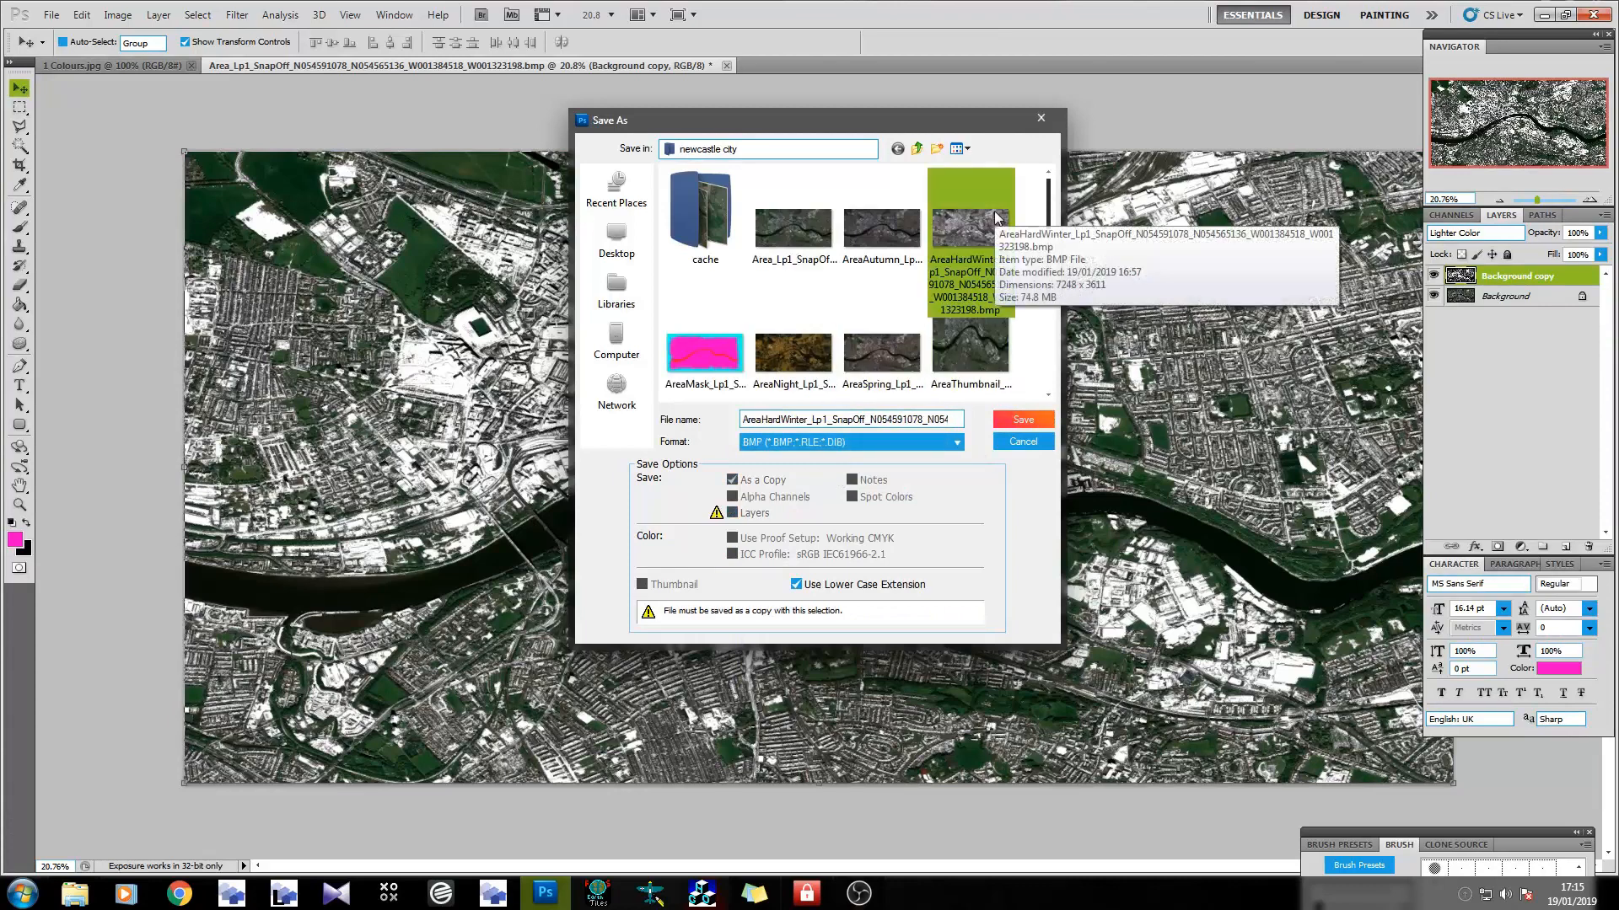
left_click(1021, 421)
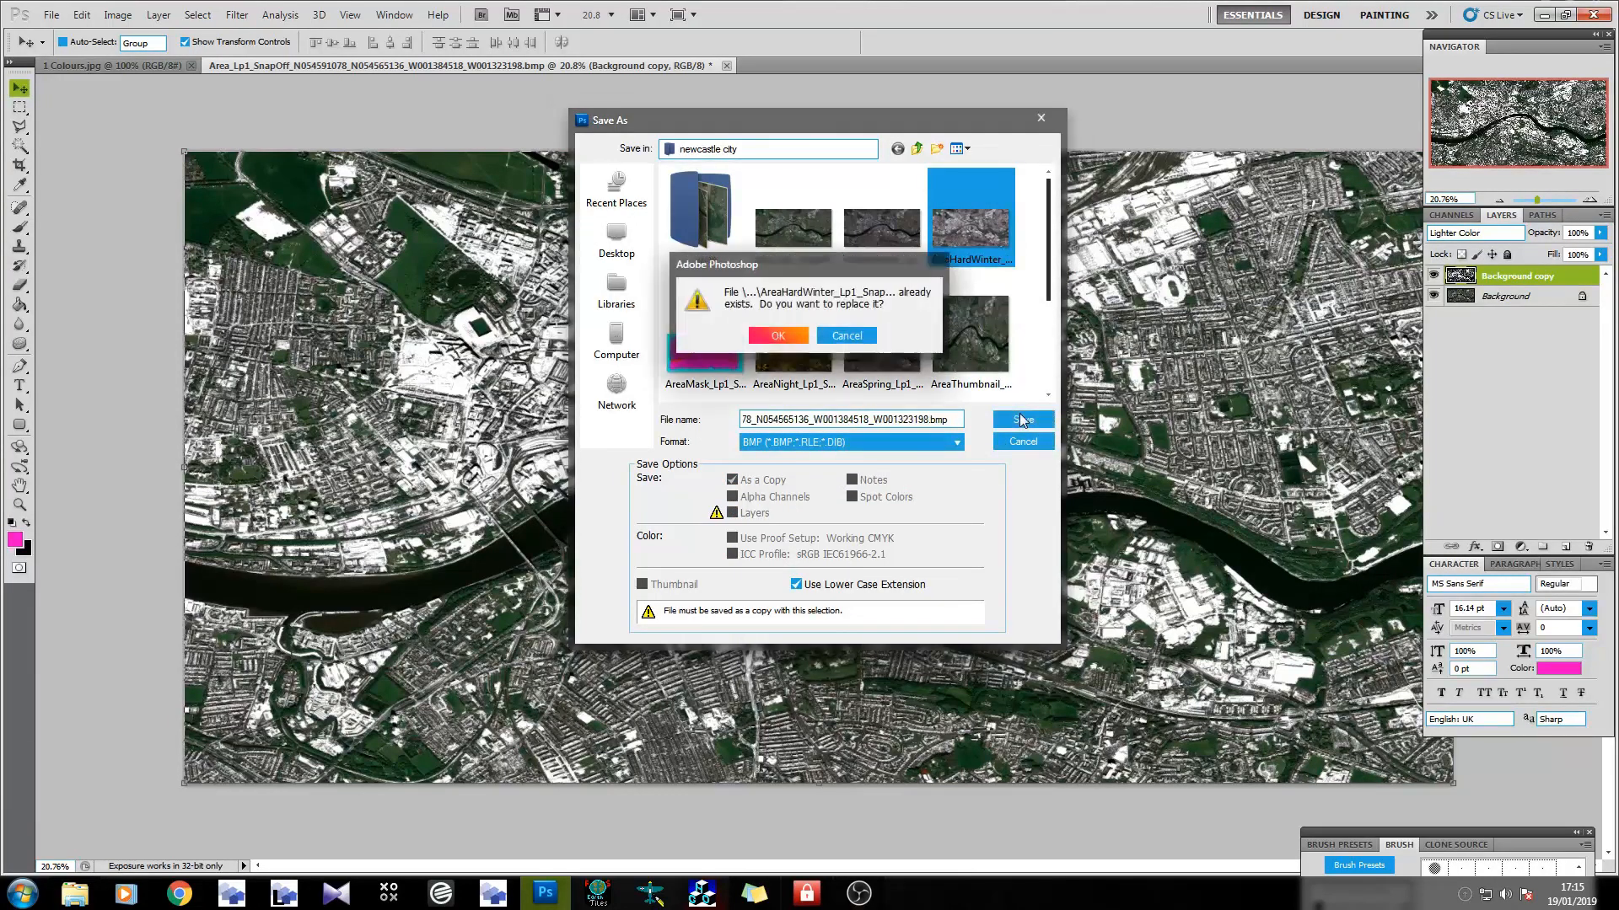
left_click(779, 344)
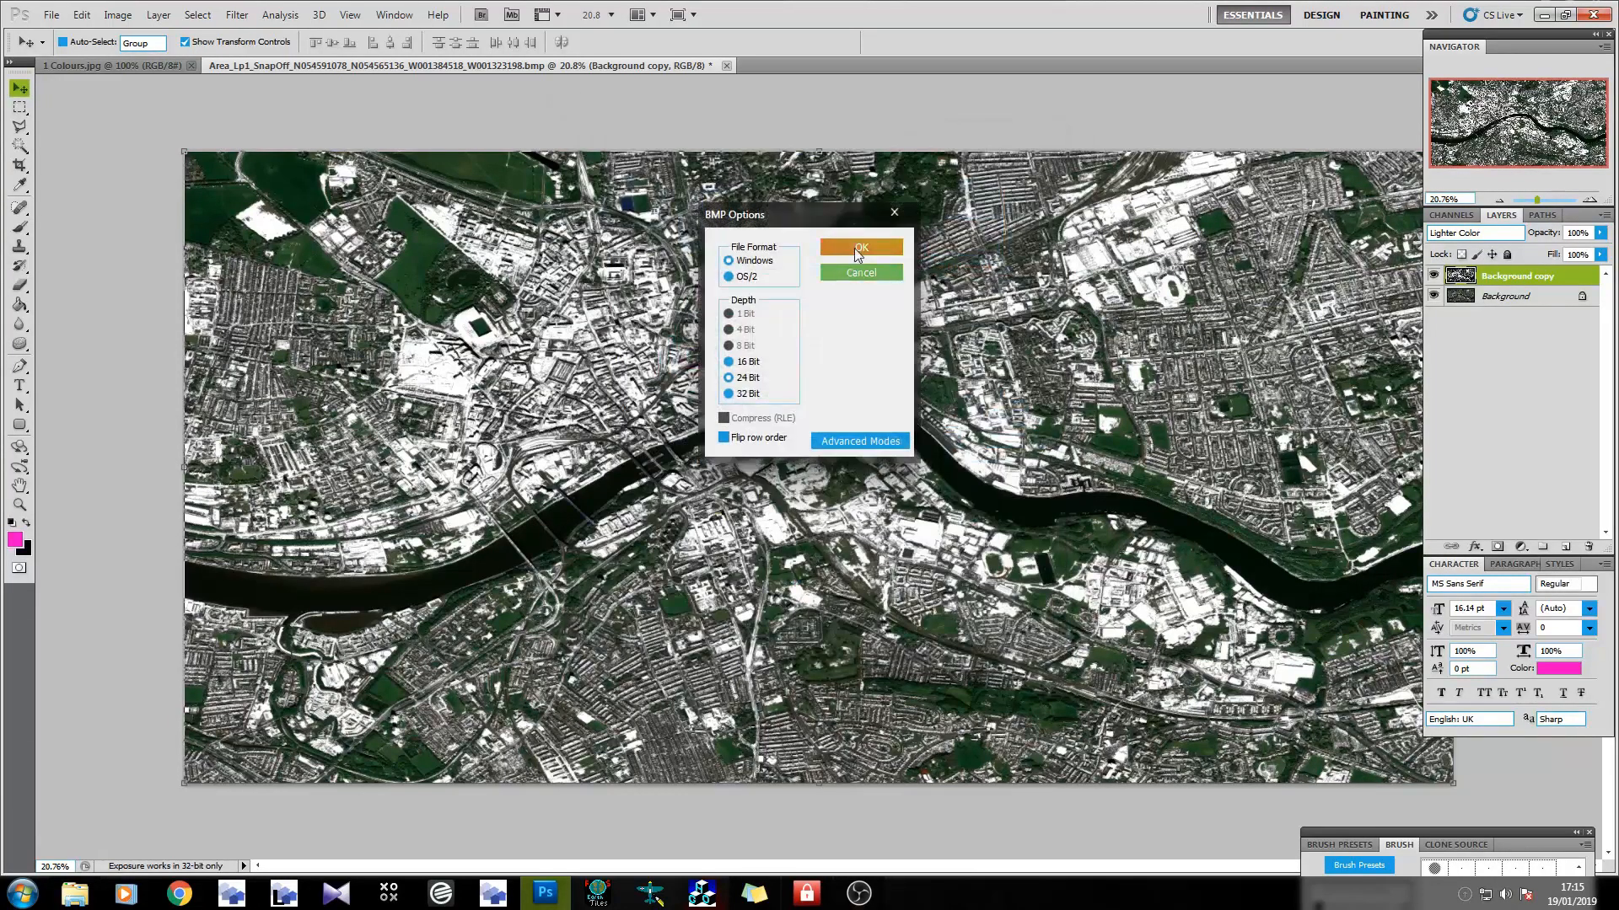
key("Return")
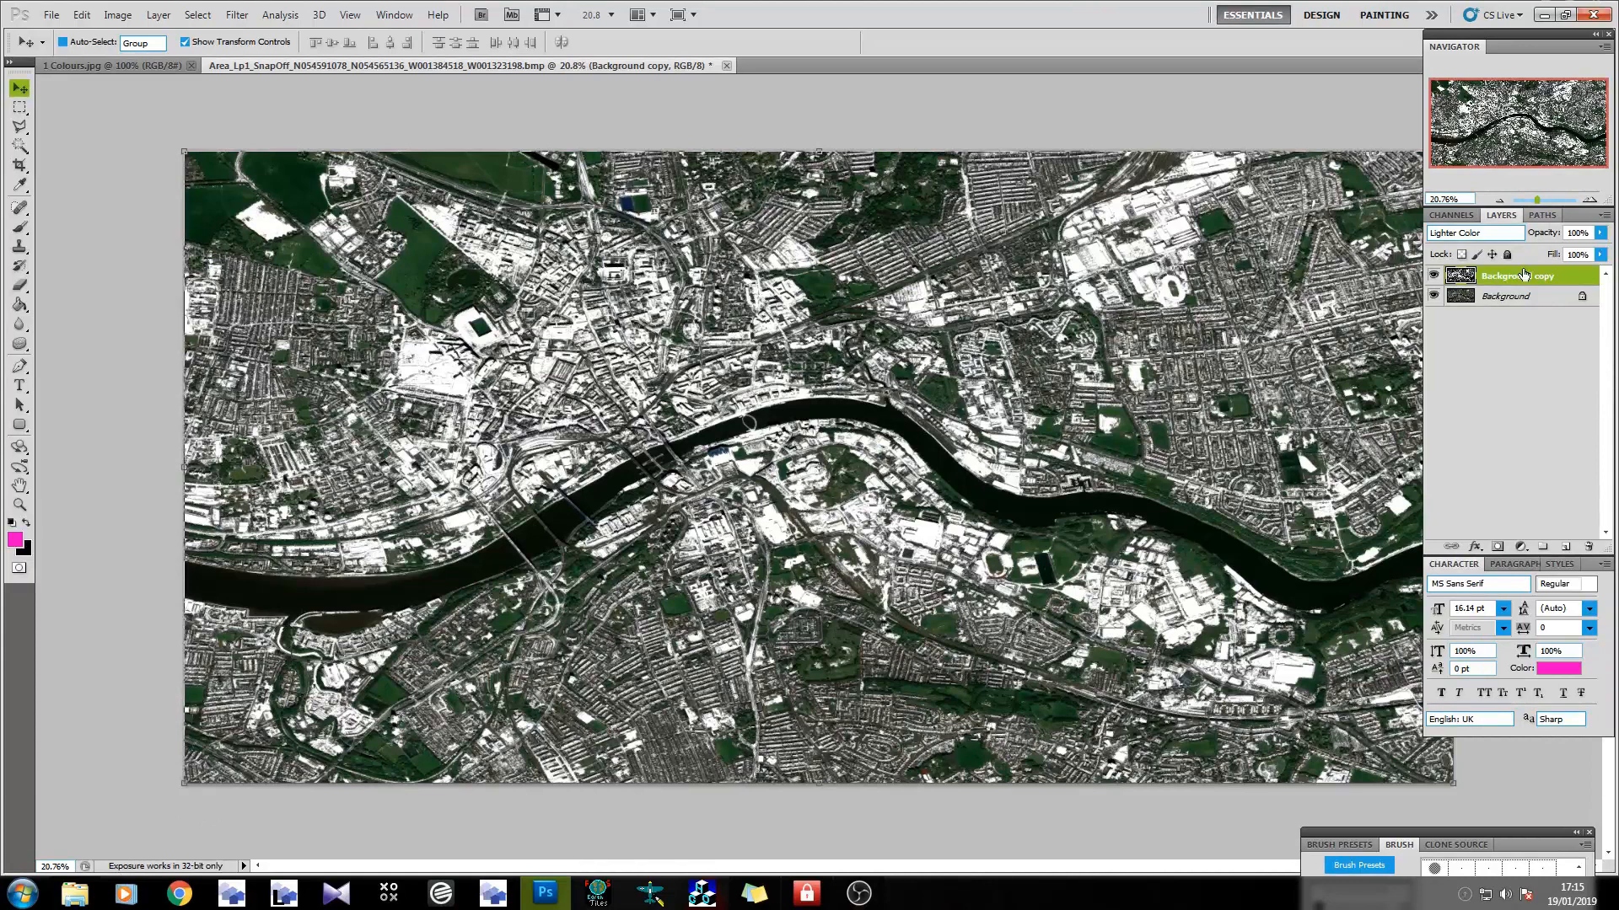
Replace the thresholded Background copy with a fresh duplicate of the Background layer.
key("Delete")
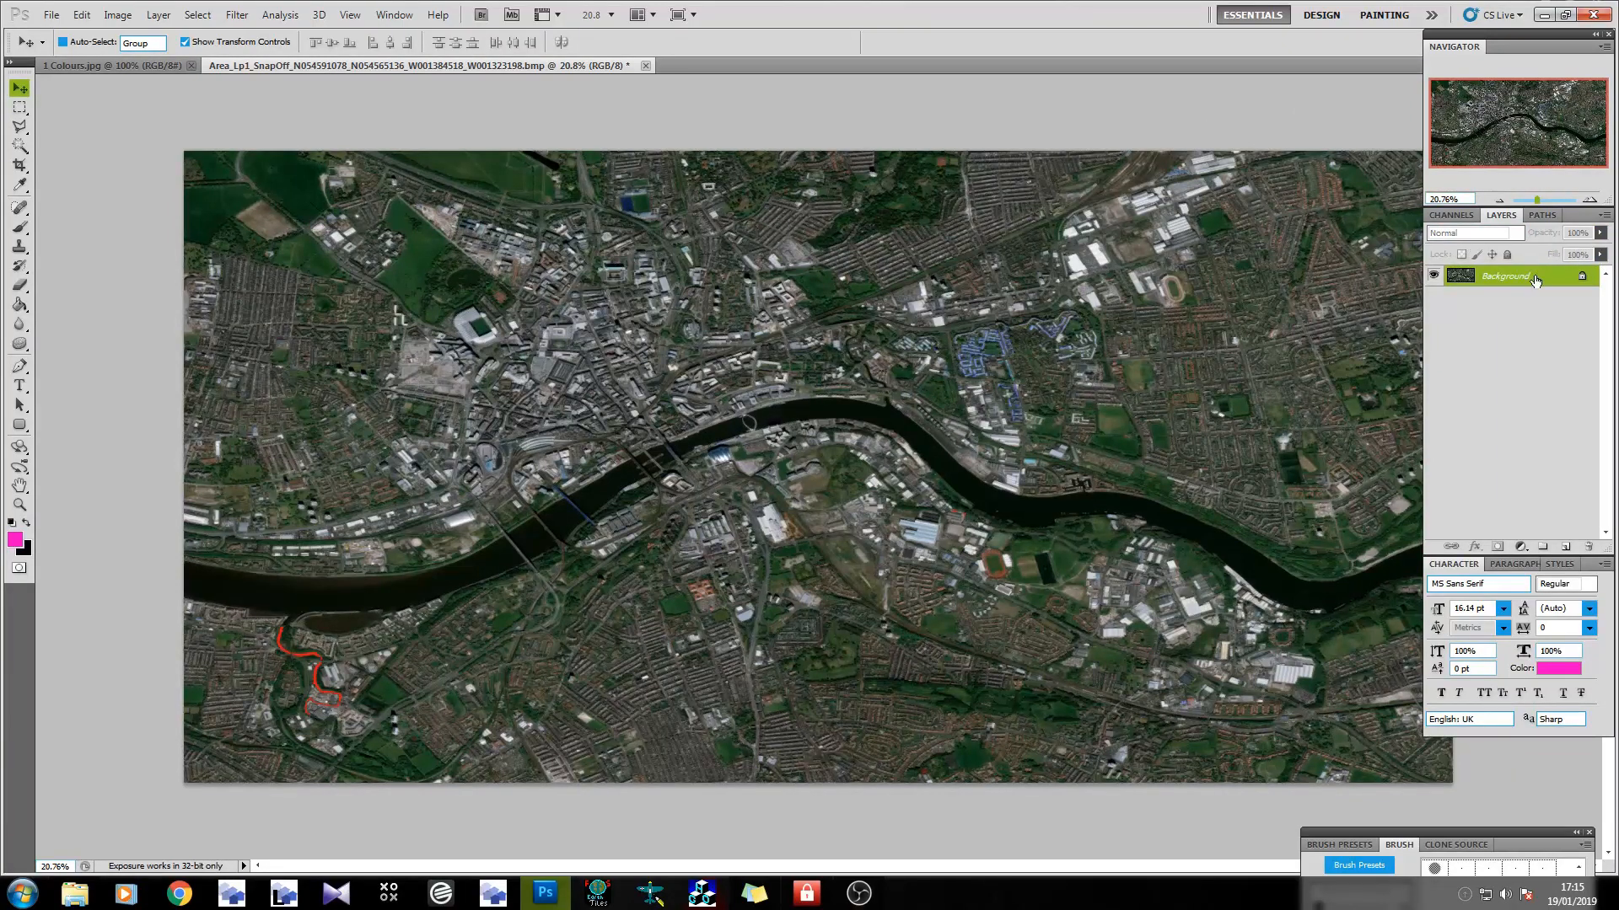
left_click_drag(1535, 281, 1565, 548)
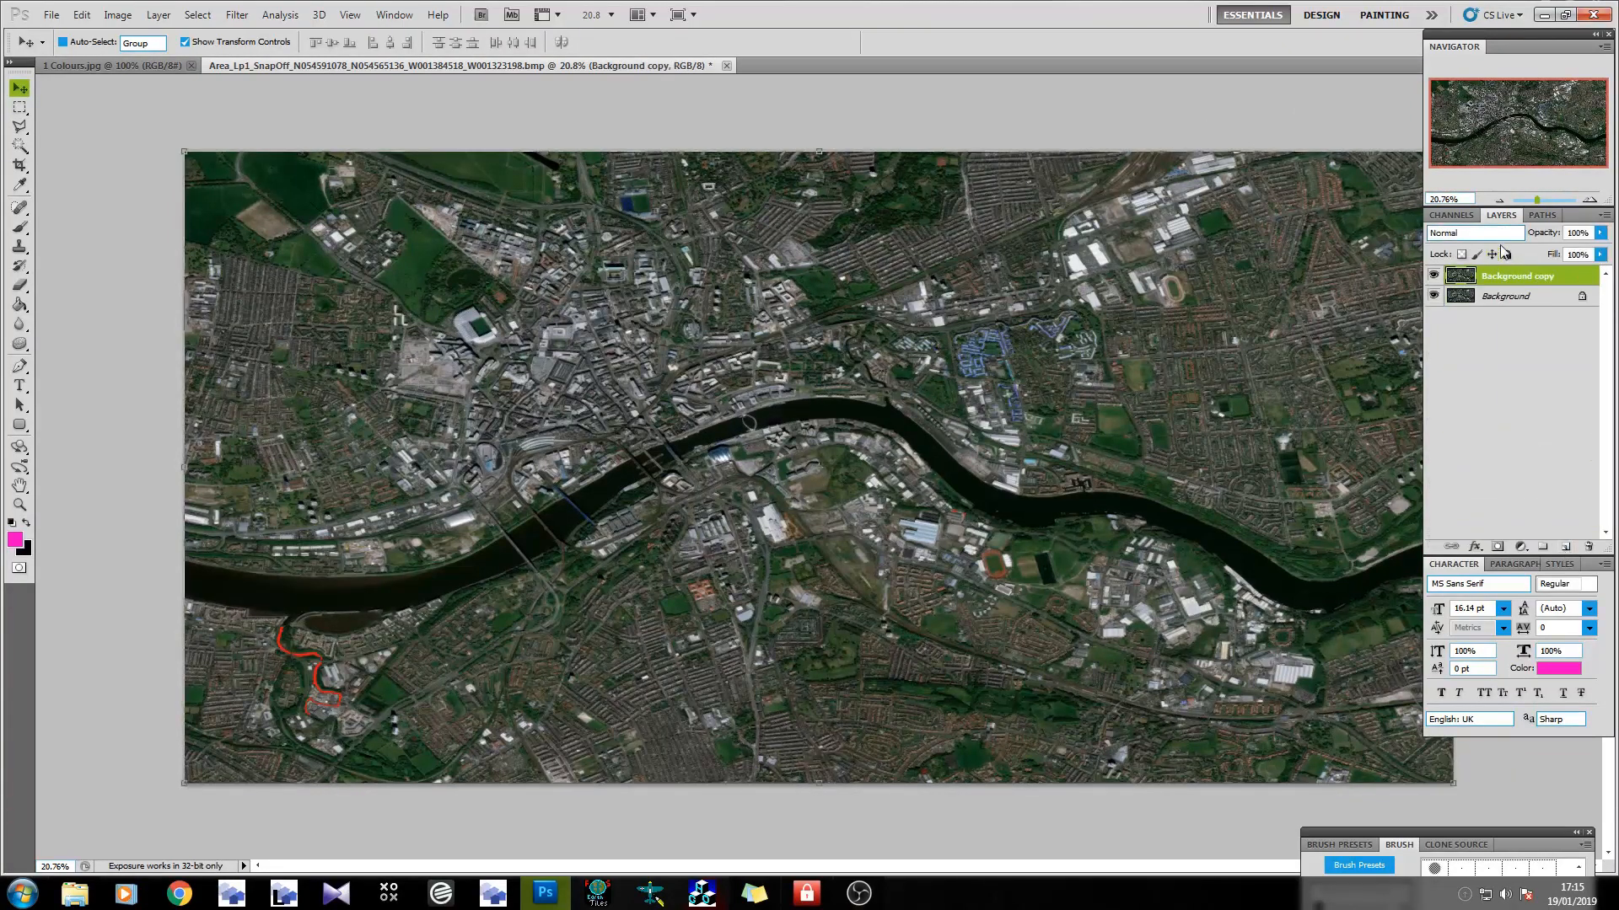
Darken the Background copy with a Hue/Saturation adjustment, setting Lightness to -89.
left_click(117, 14)
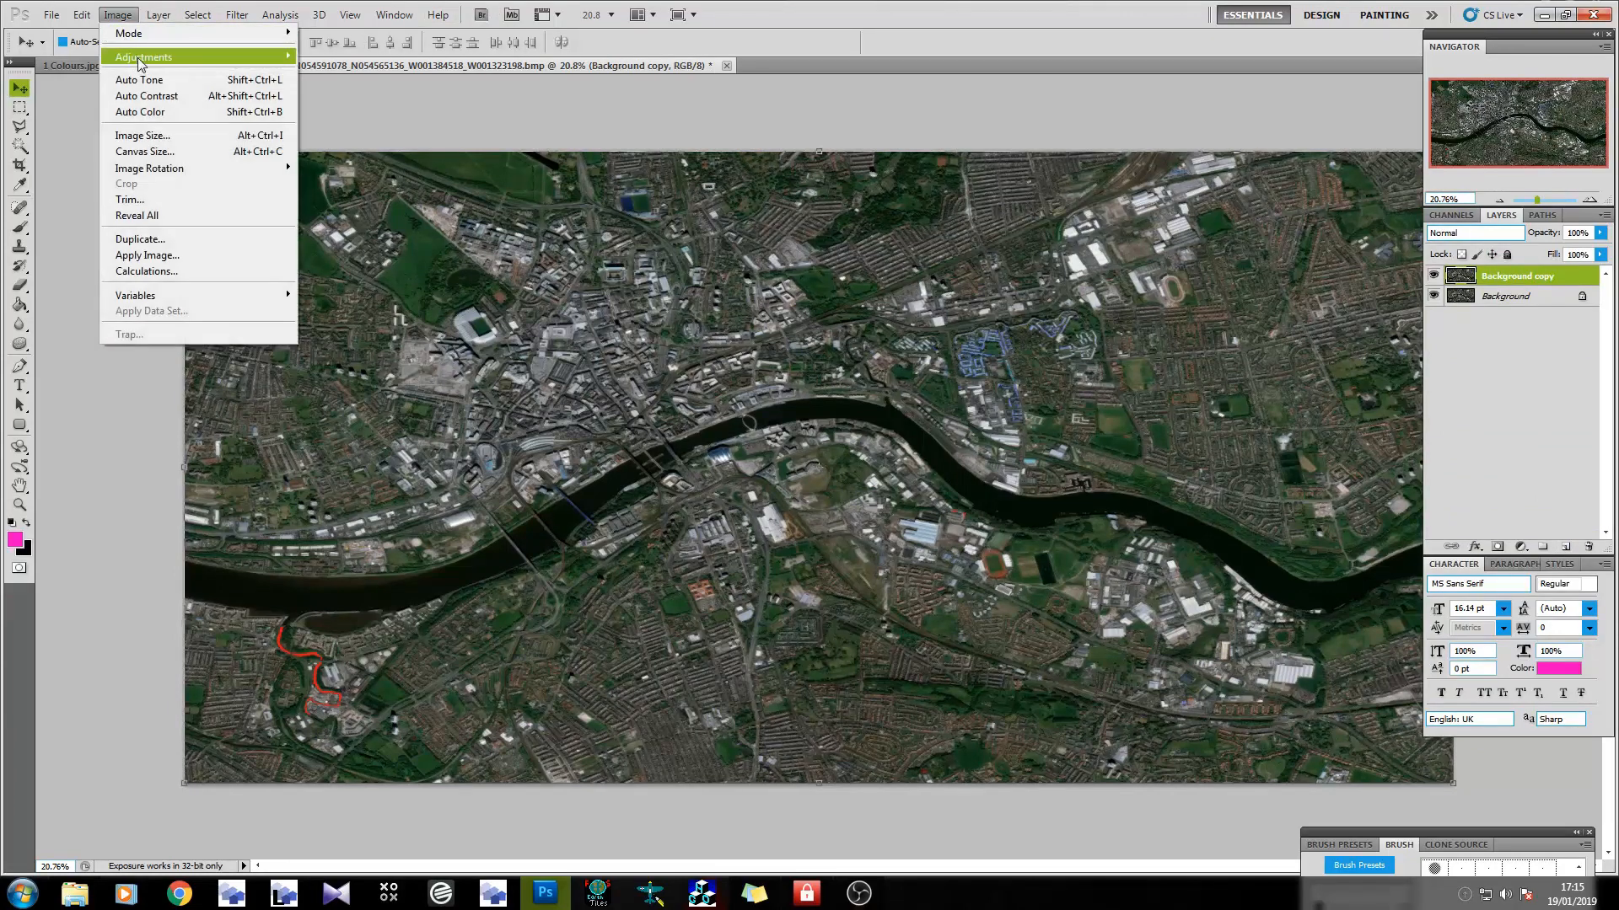
mouse_move(138, 58)
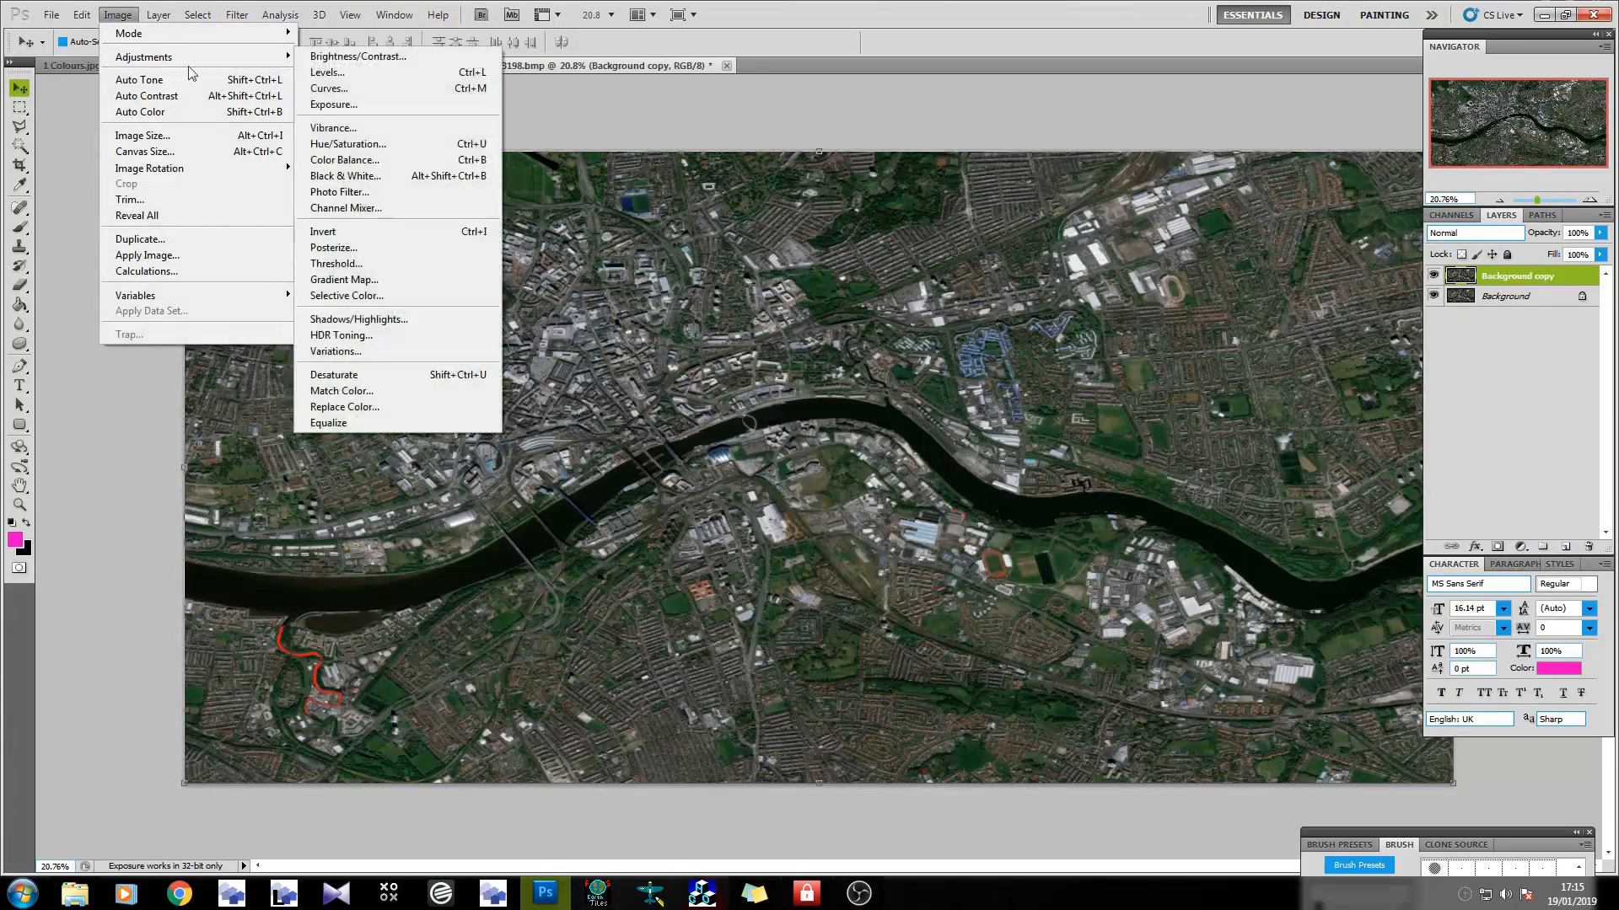
left_click(438, 148)
left_click_drag(405, 321, 351, 327)
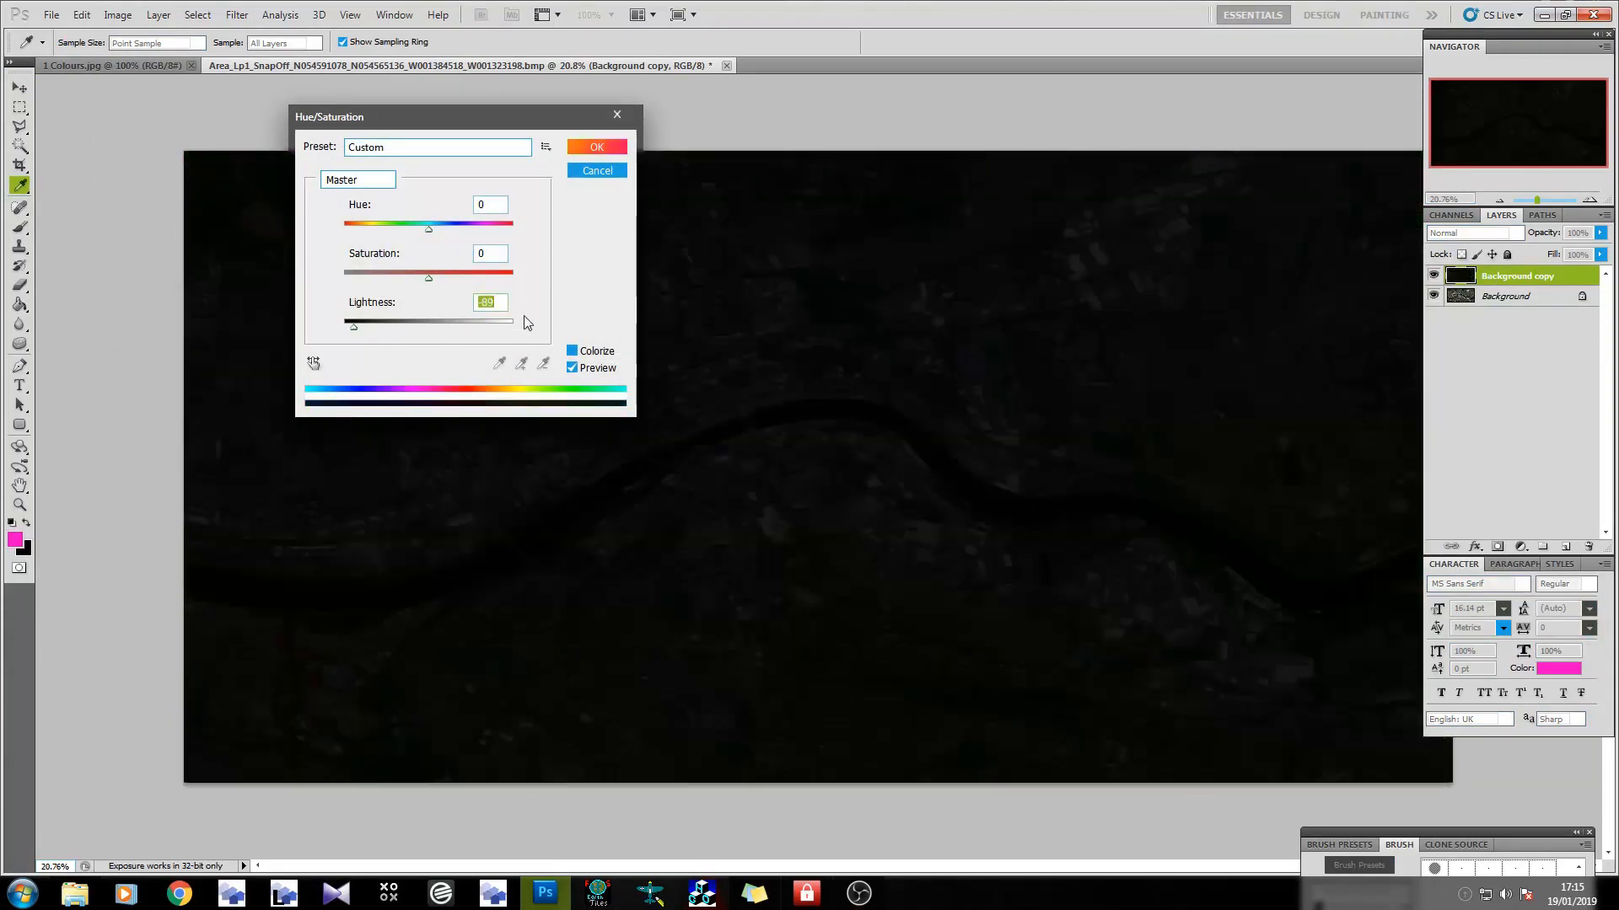
left_click(609, 149)
key("v")
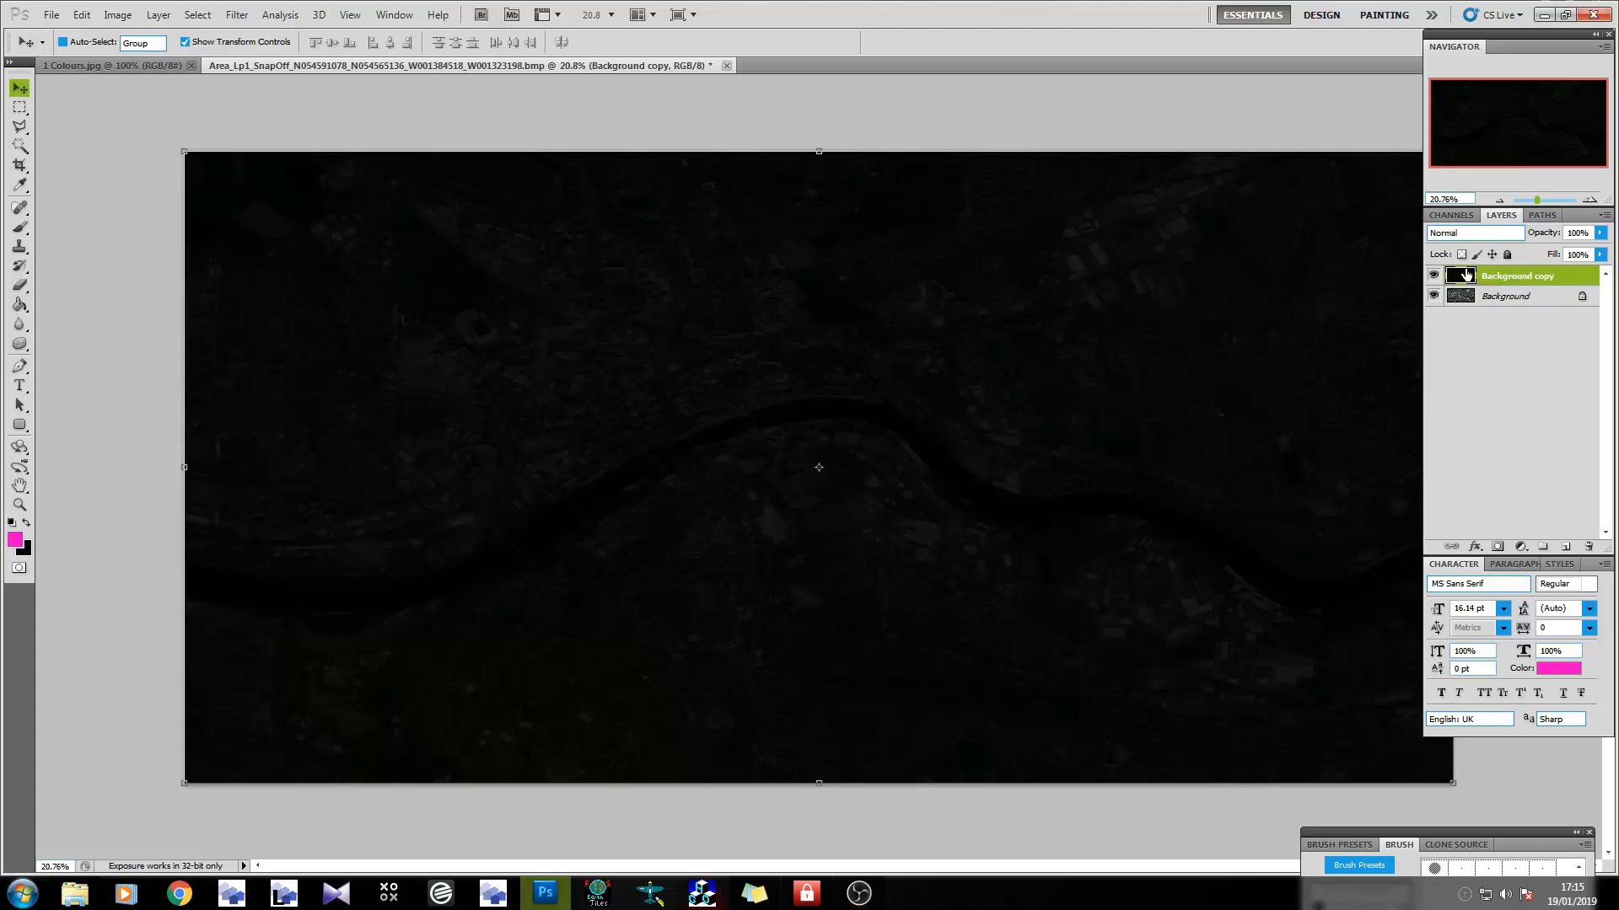
Hide the Background copy and tint the Background layer's midtones with the More Yellow option in Variations.
left_click(1433, 275)
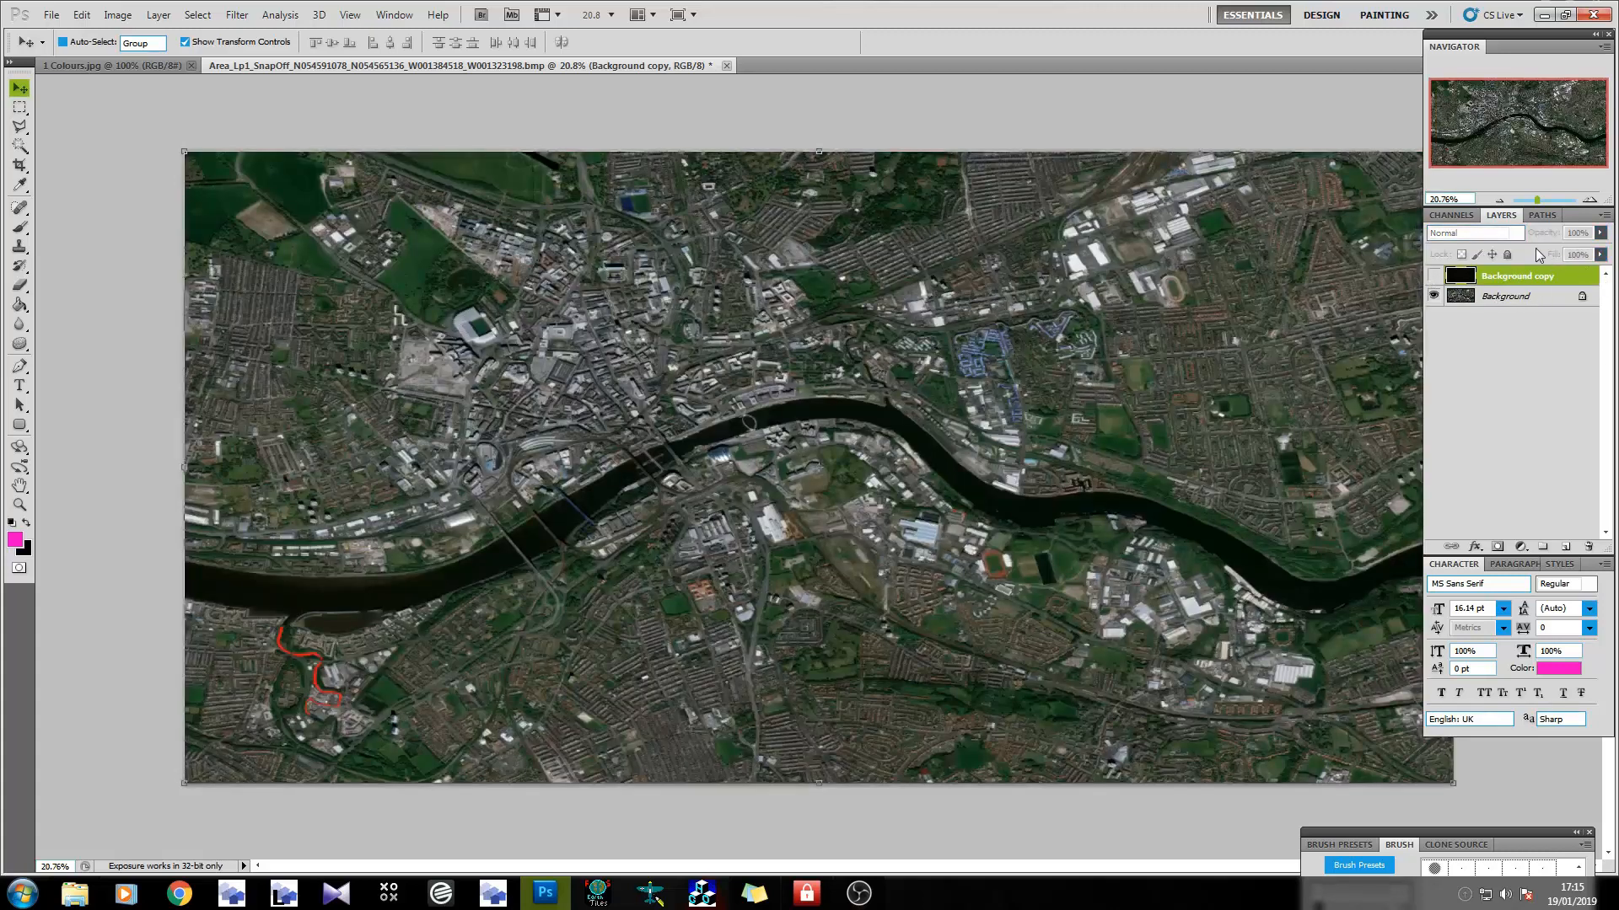
left_click(1518, 294)
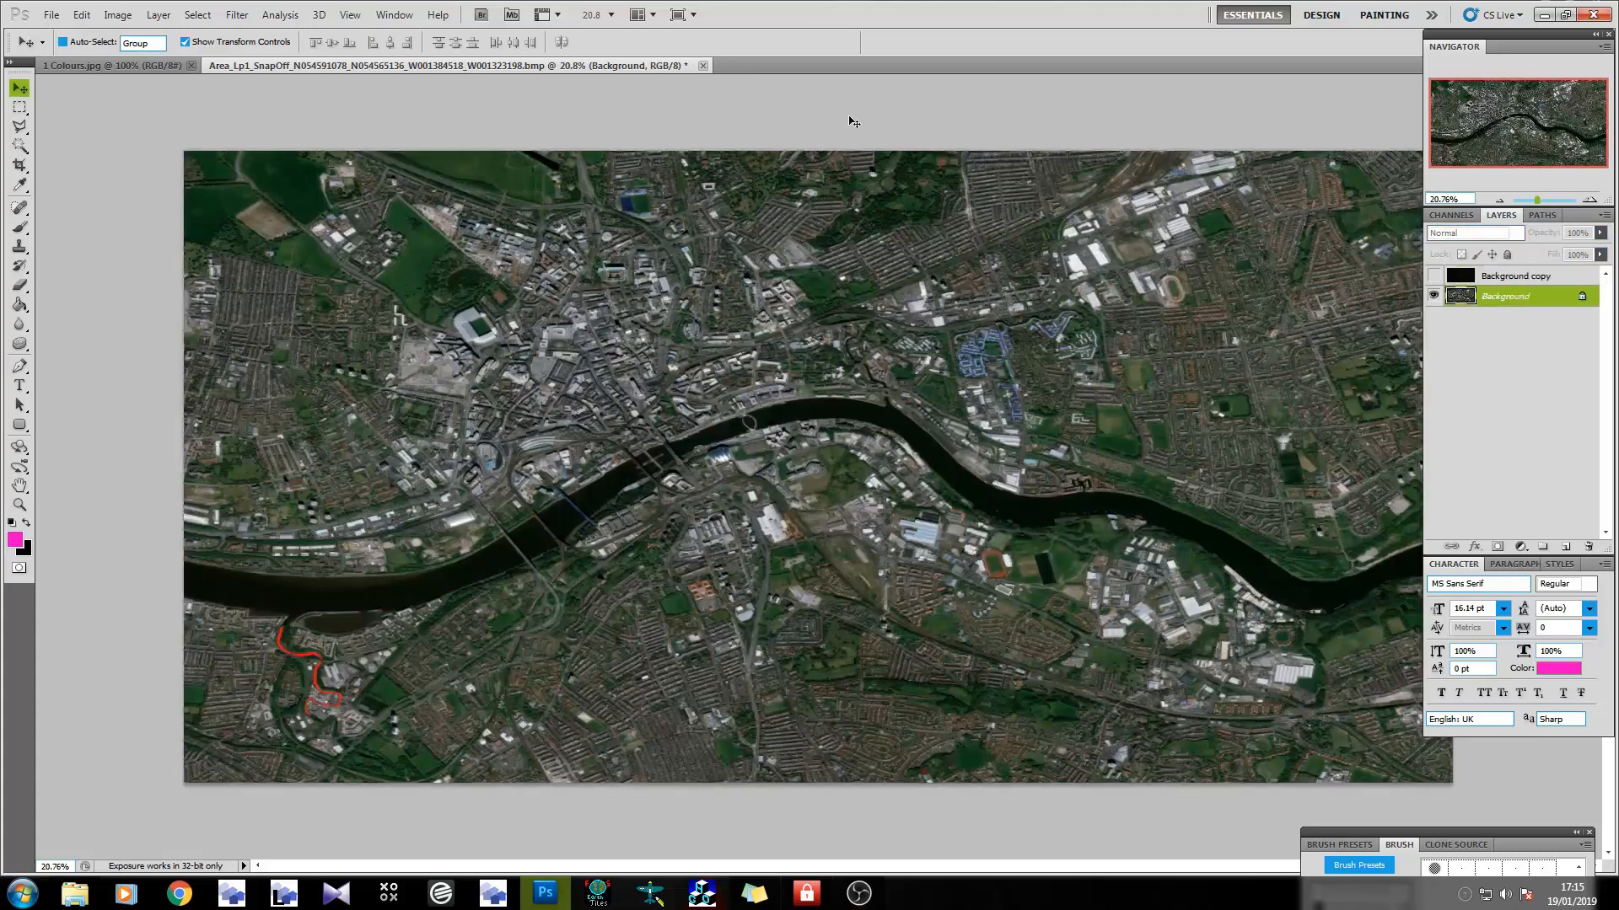
left_click(117, 15)
mouse_move(211, 56)
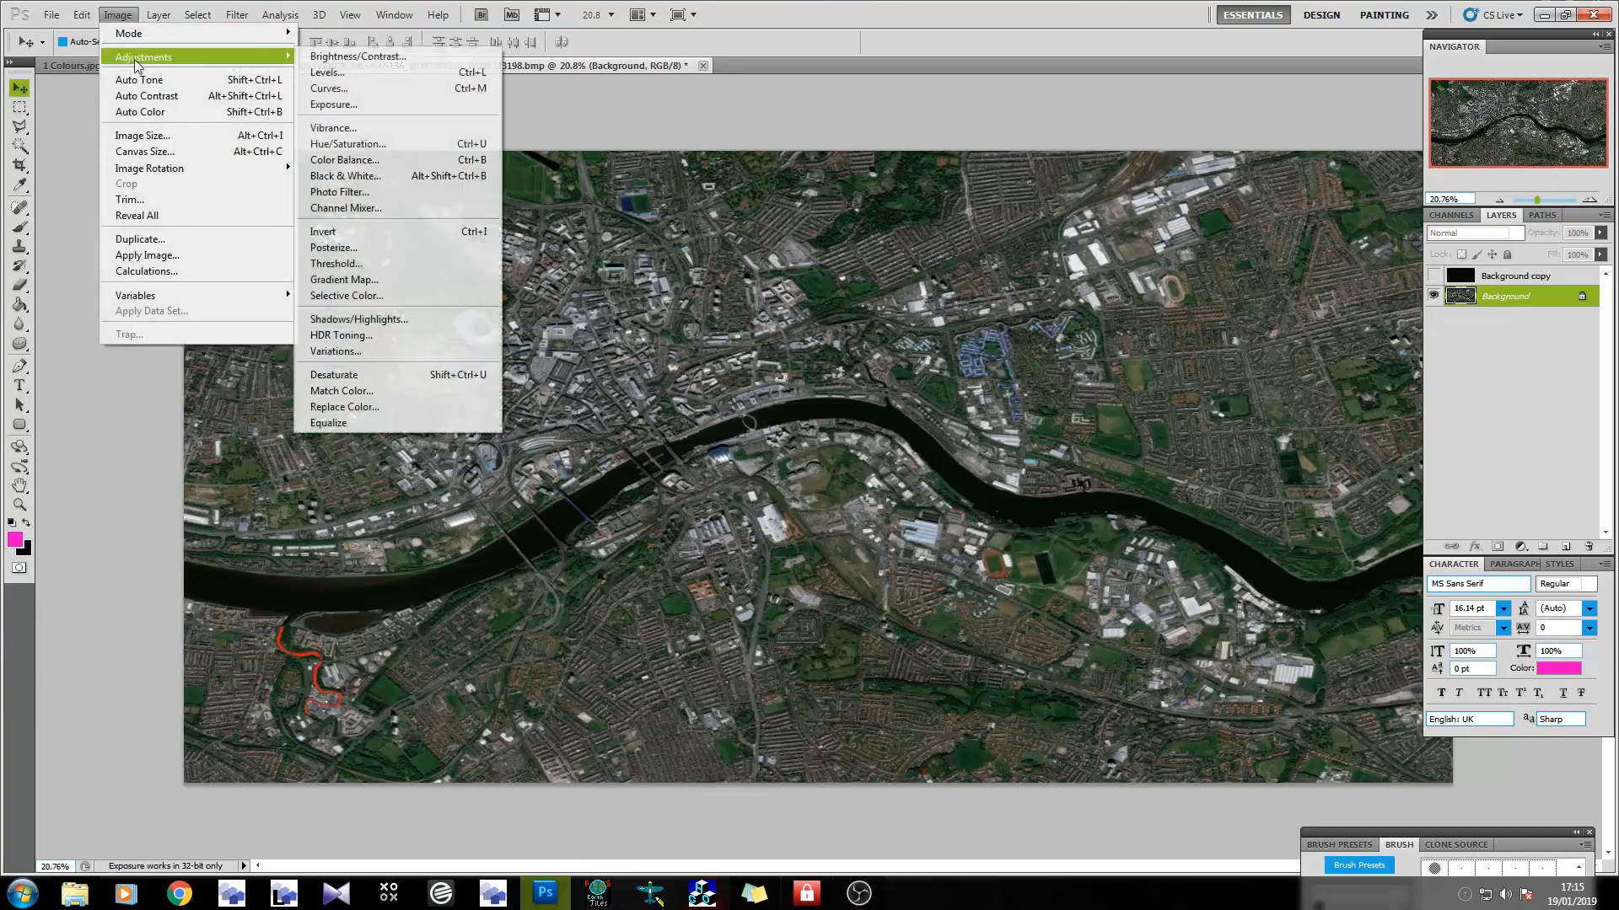
left_click(417, 350)
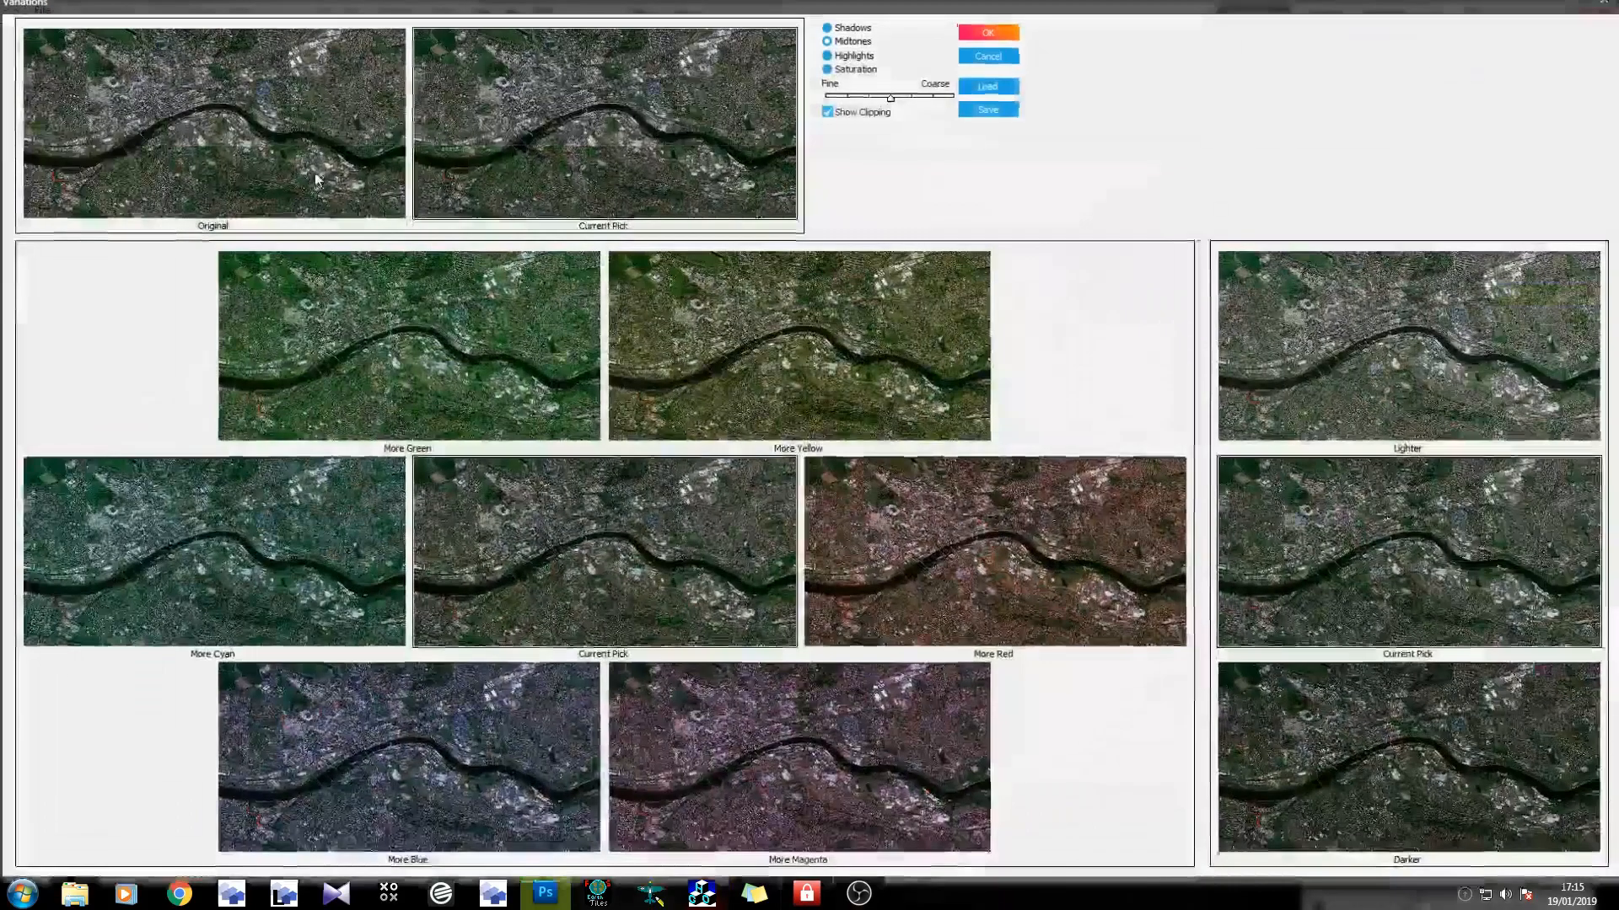
left_click(851, 337)
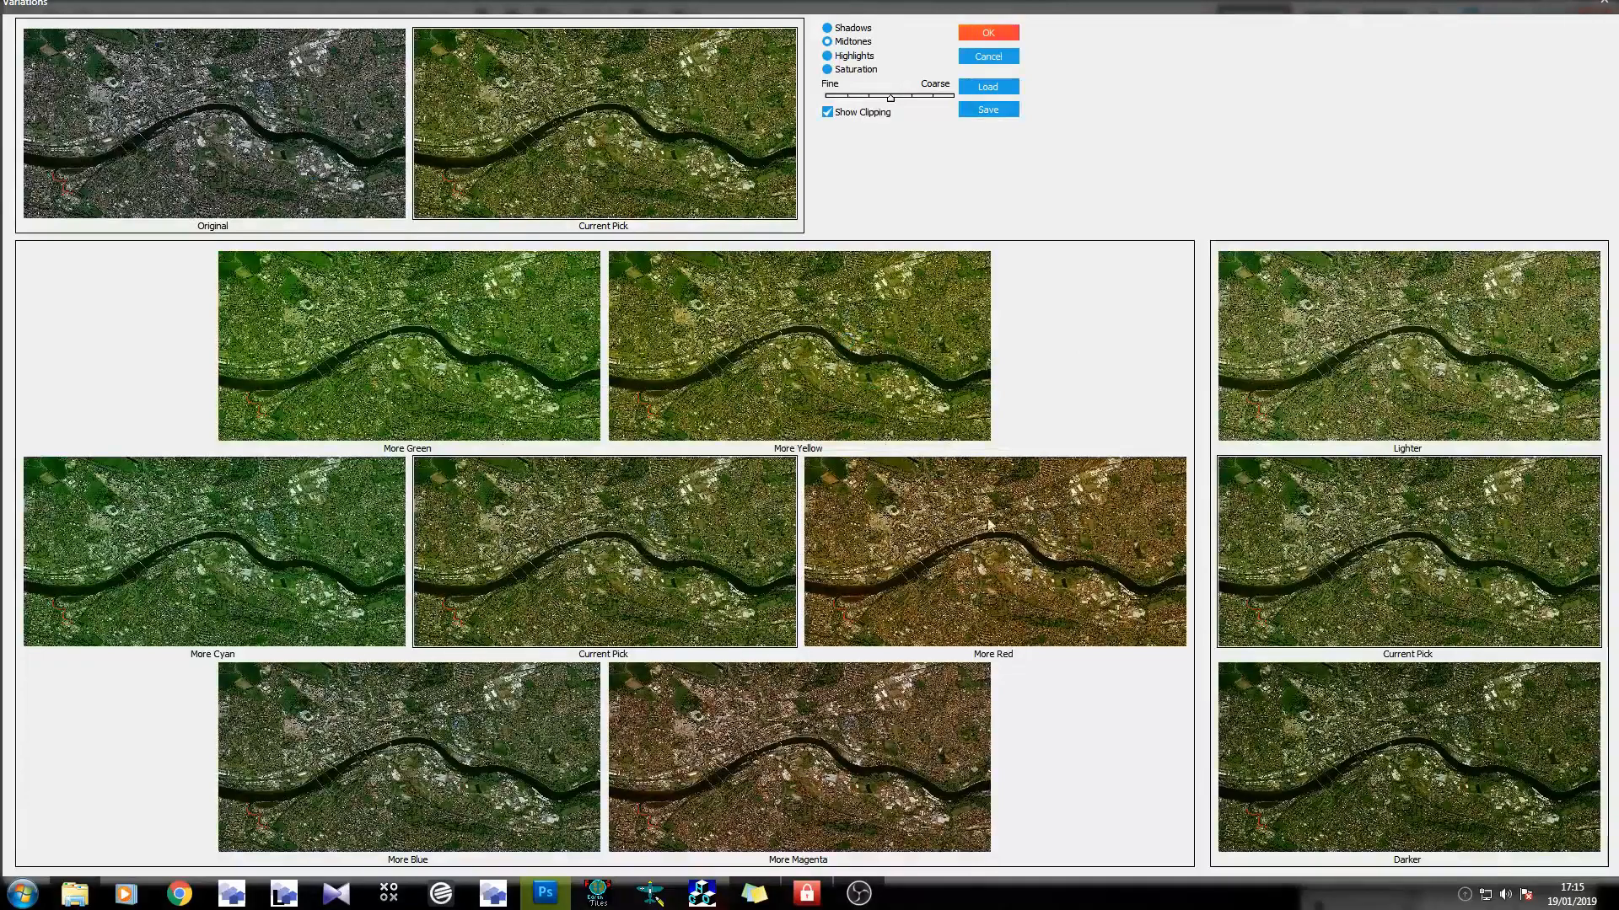
left_click(961, 32)
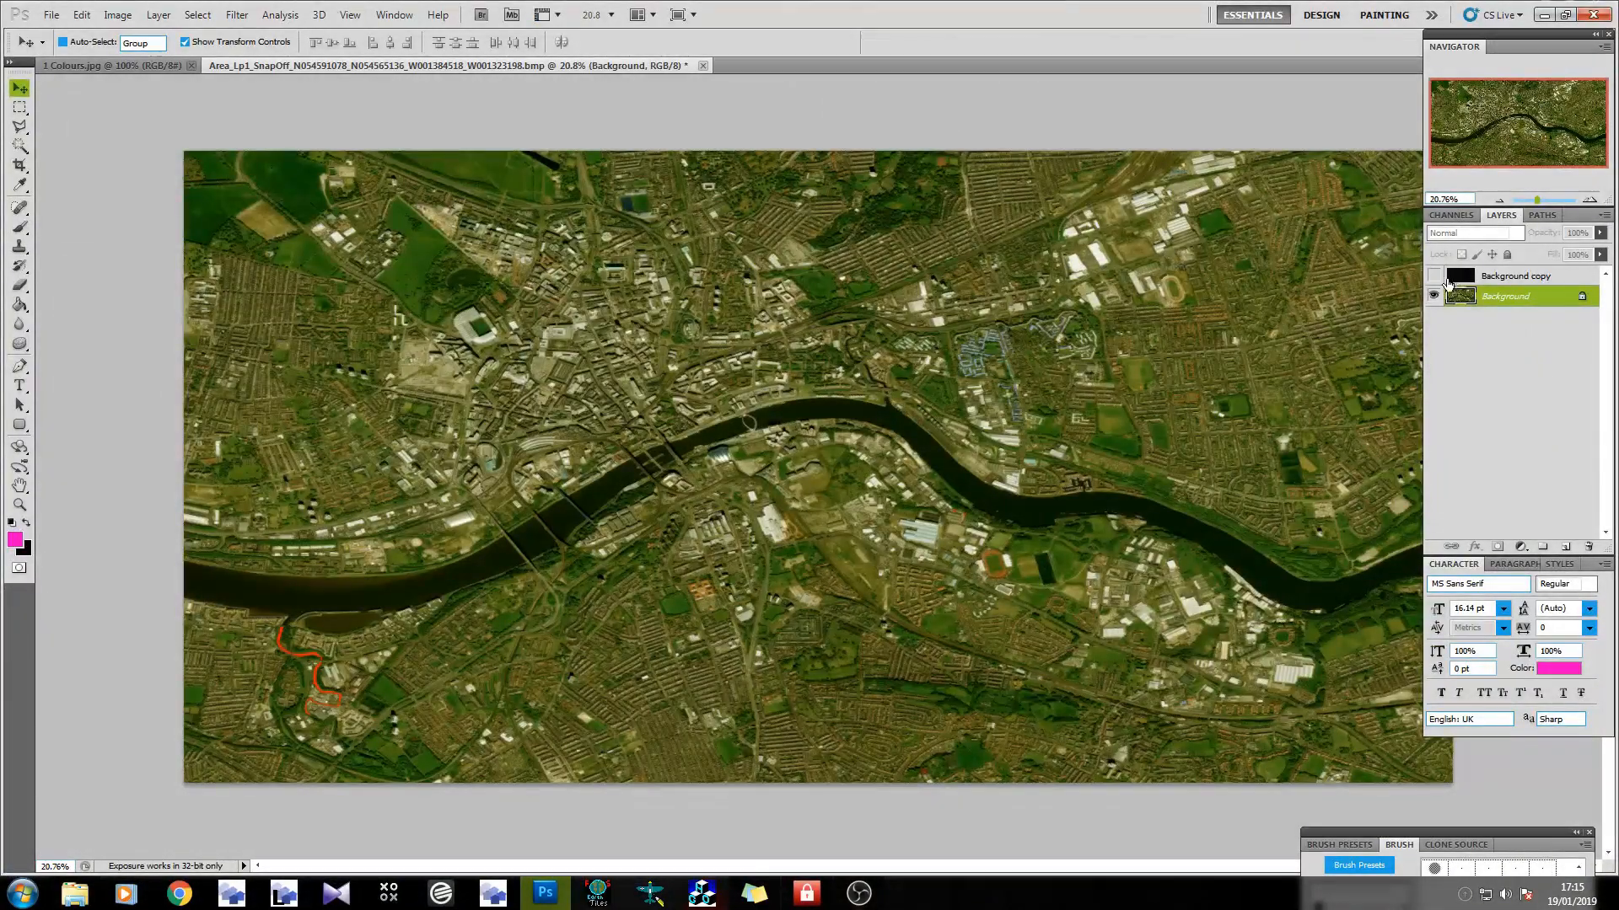
Show the Background copy layer again and set up the Eraser with a soft 58 px brush at 0% hardness.
left_click(1434, 276)
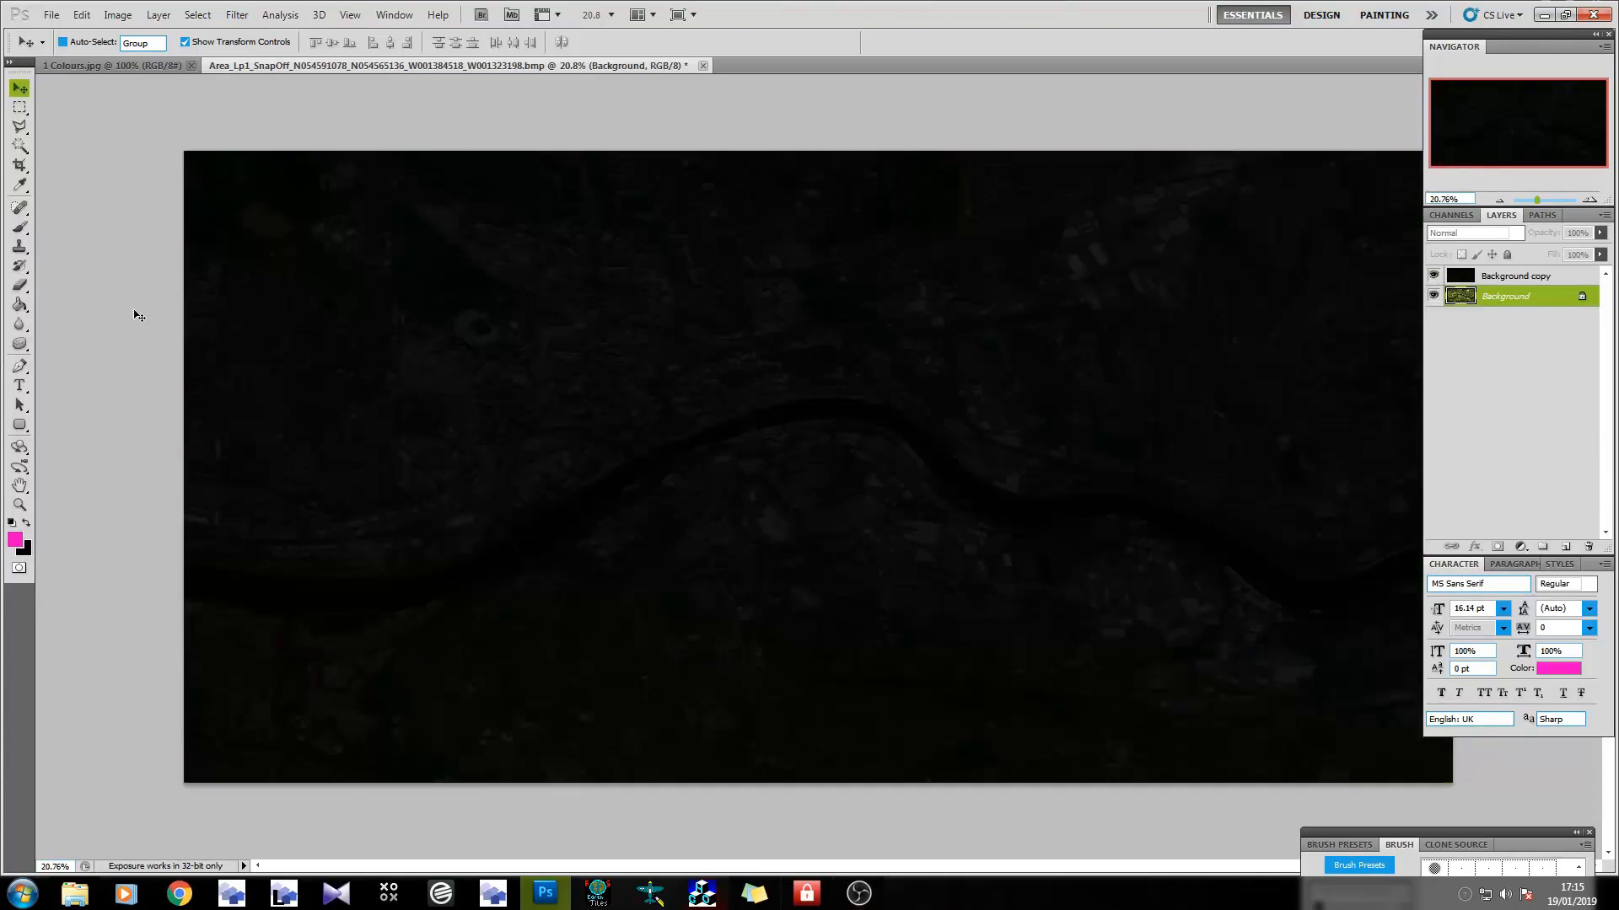
left_click(19, 285)
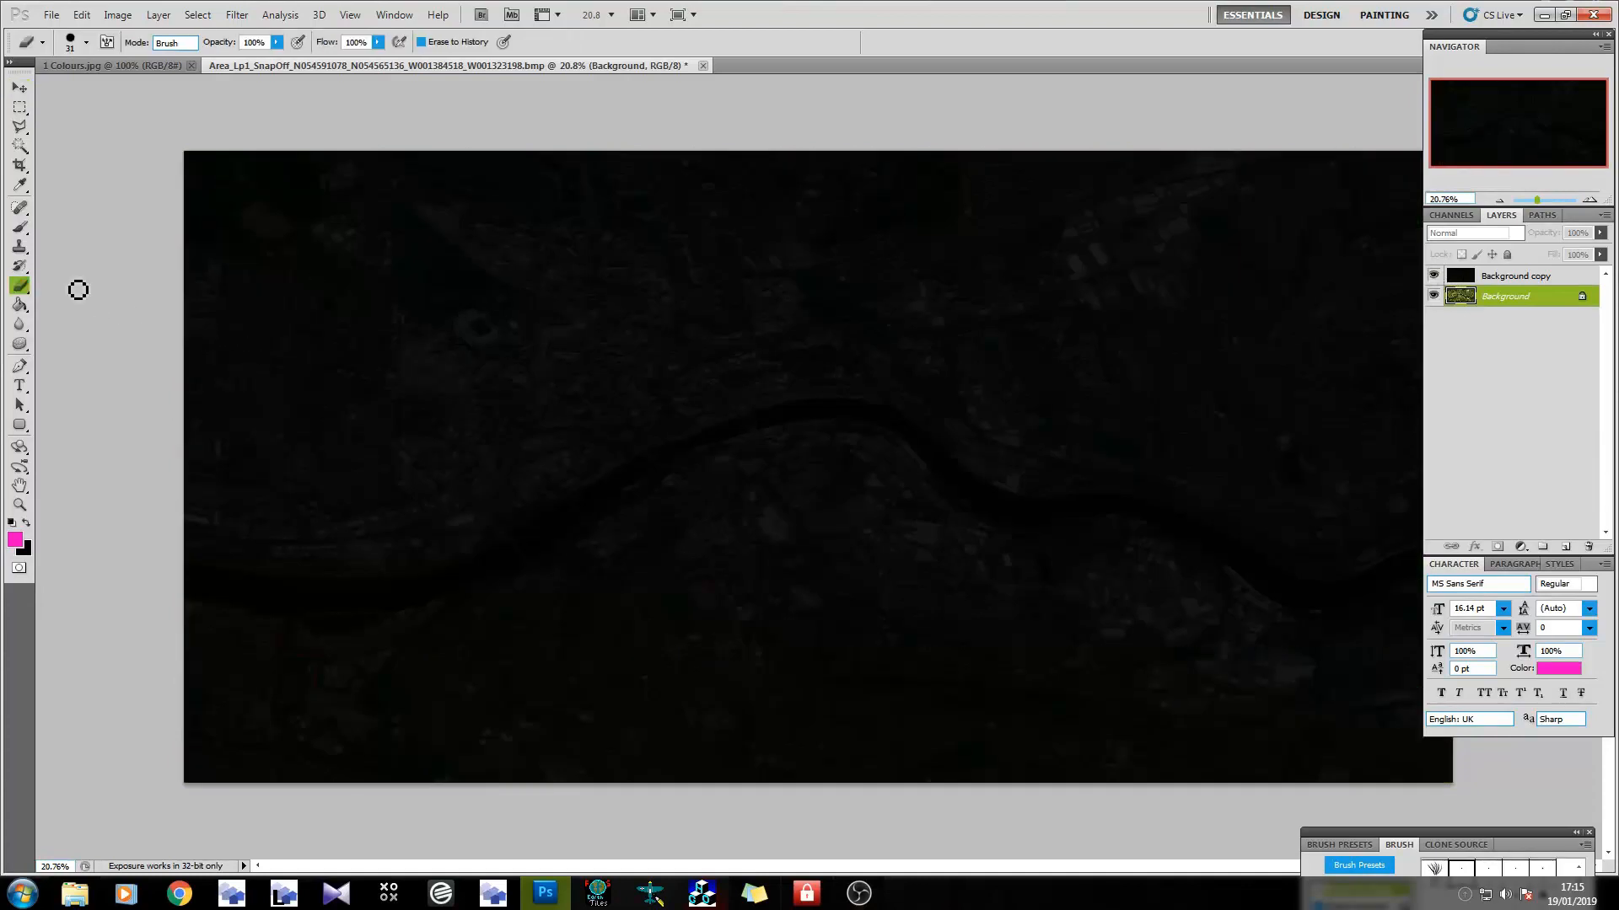
left_click(86, 43)
left_click_drag(61, 116, 49, 126)
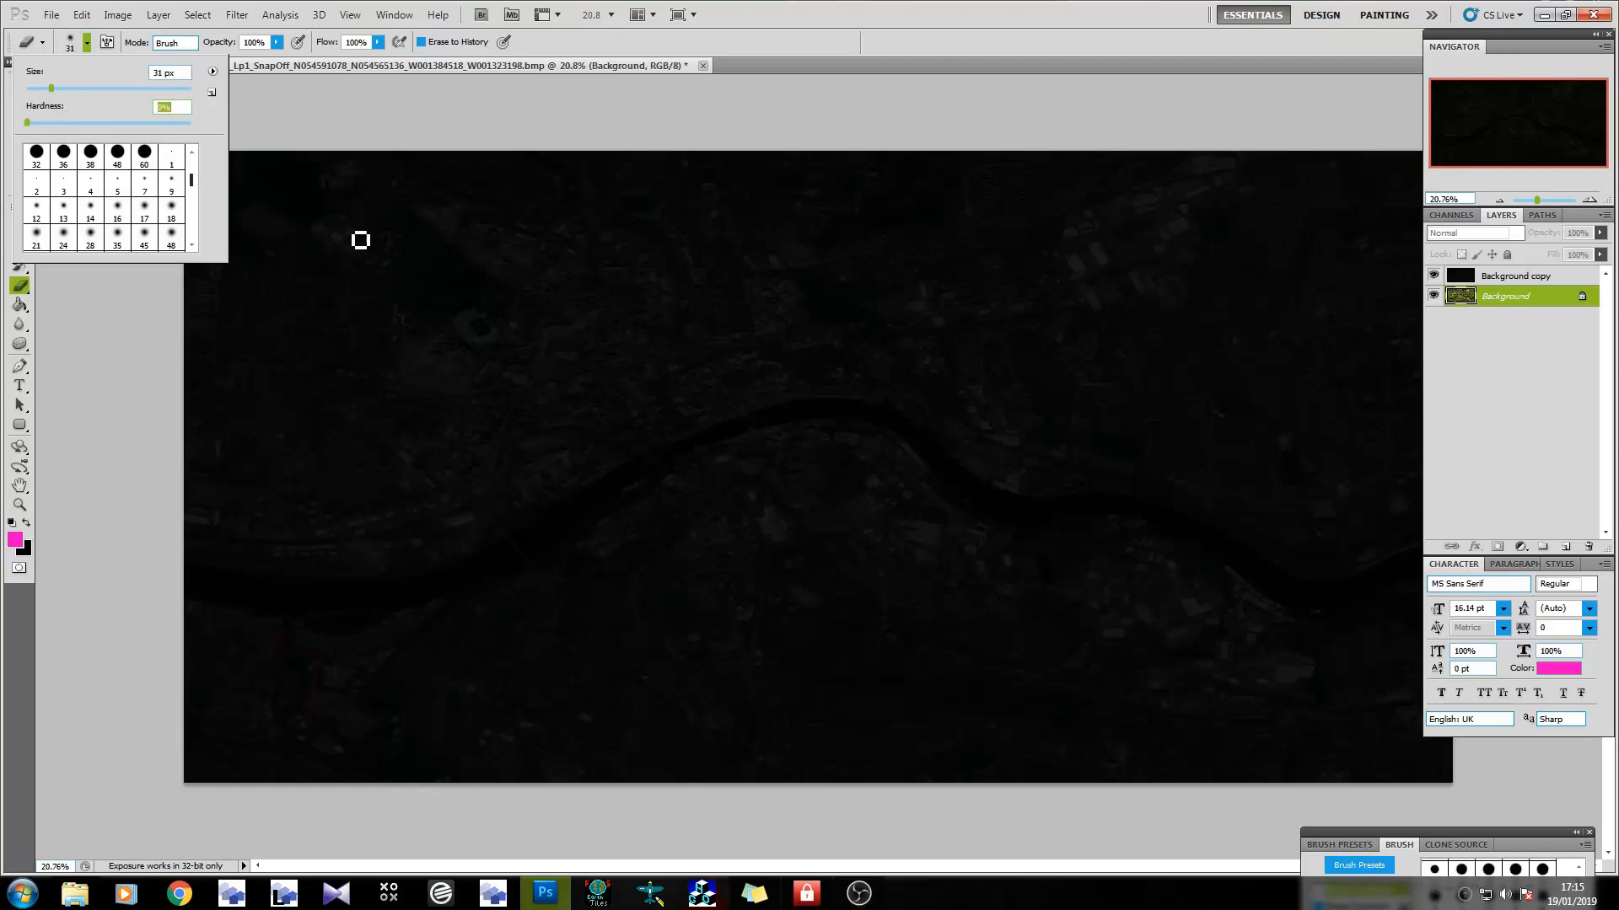
left_click(74, 88)
left_click(848, 22)
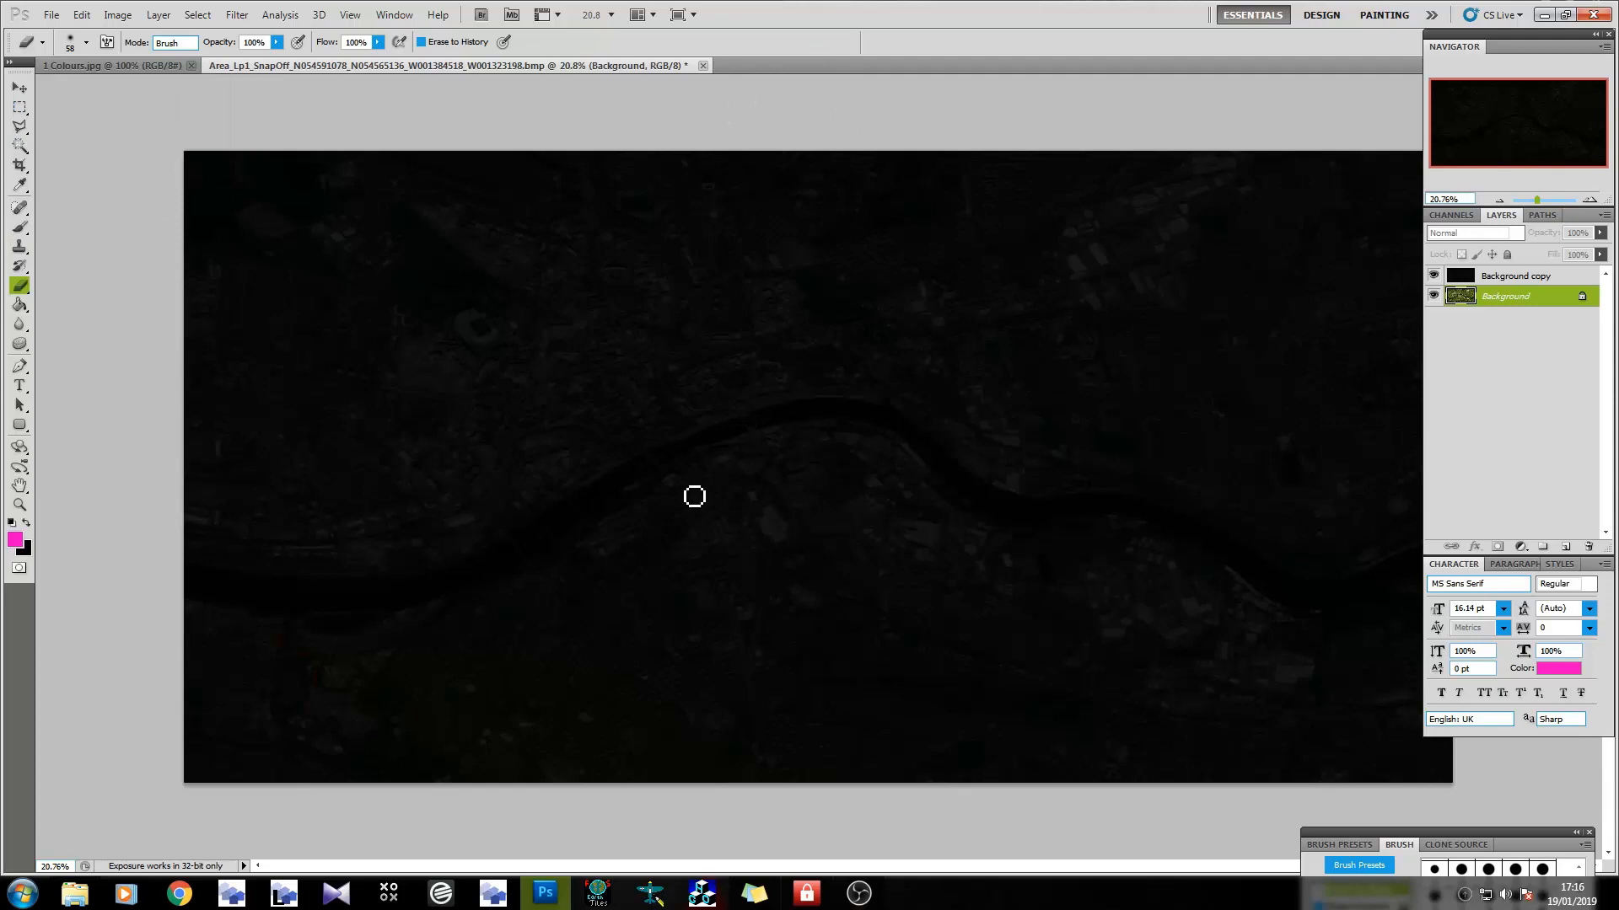
On the Background copy, erase soft light spots along the main road running northeast from the junction north of the river.
scroll(639, 480, "up", 2)
scroll(596, 423, "up", 4)
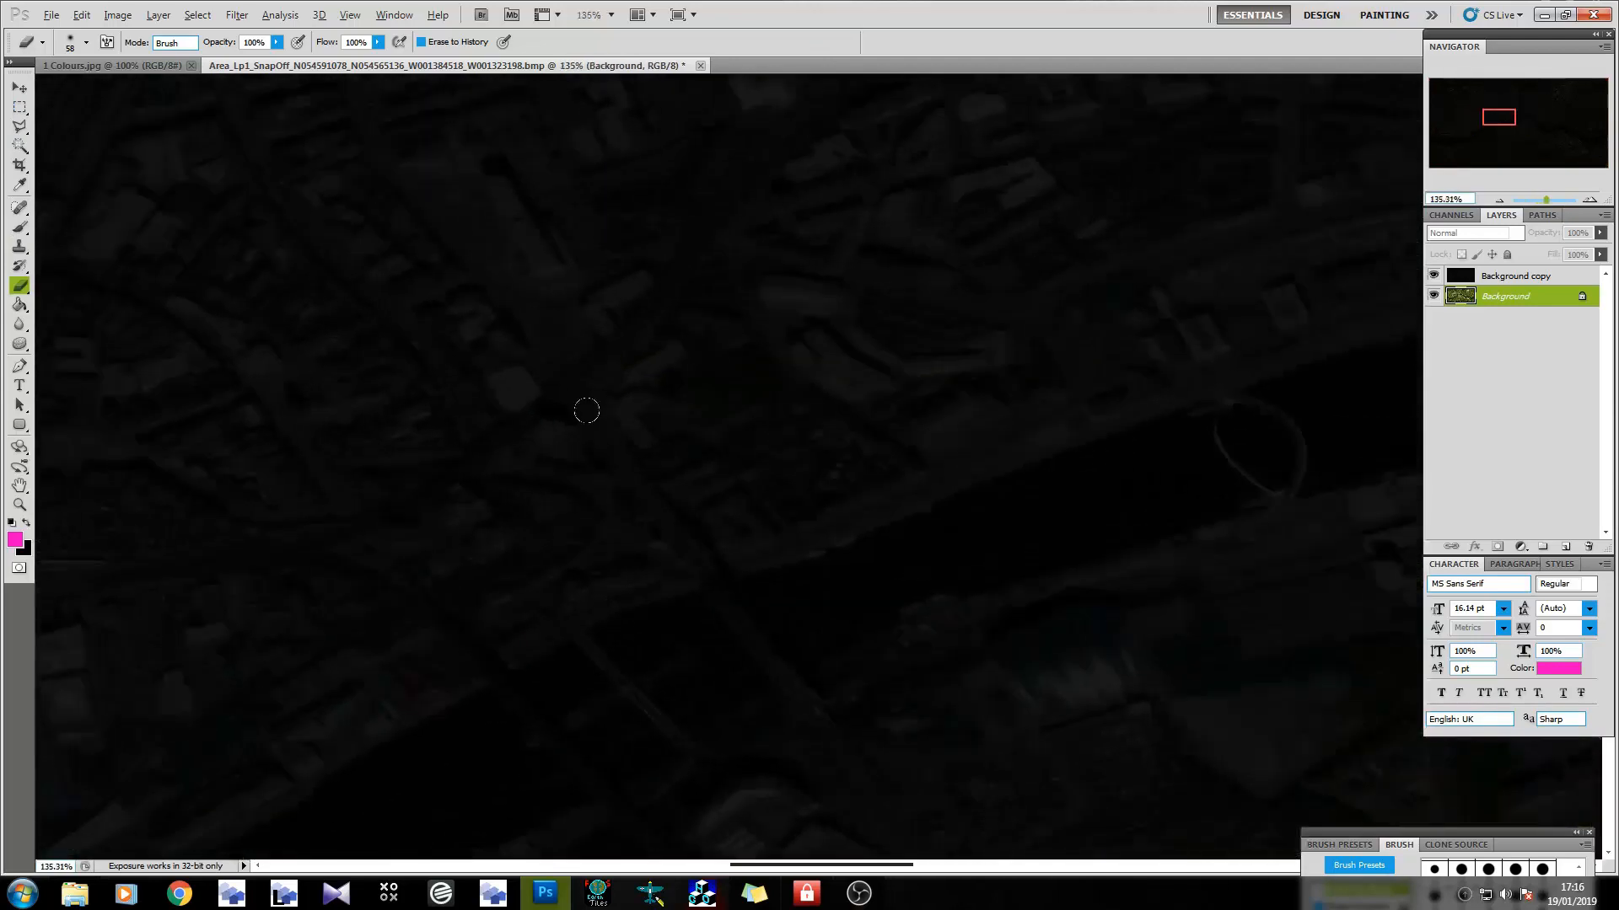
scroll(570, 394, "up", 2)
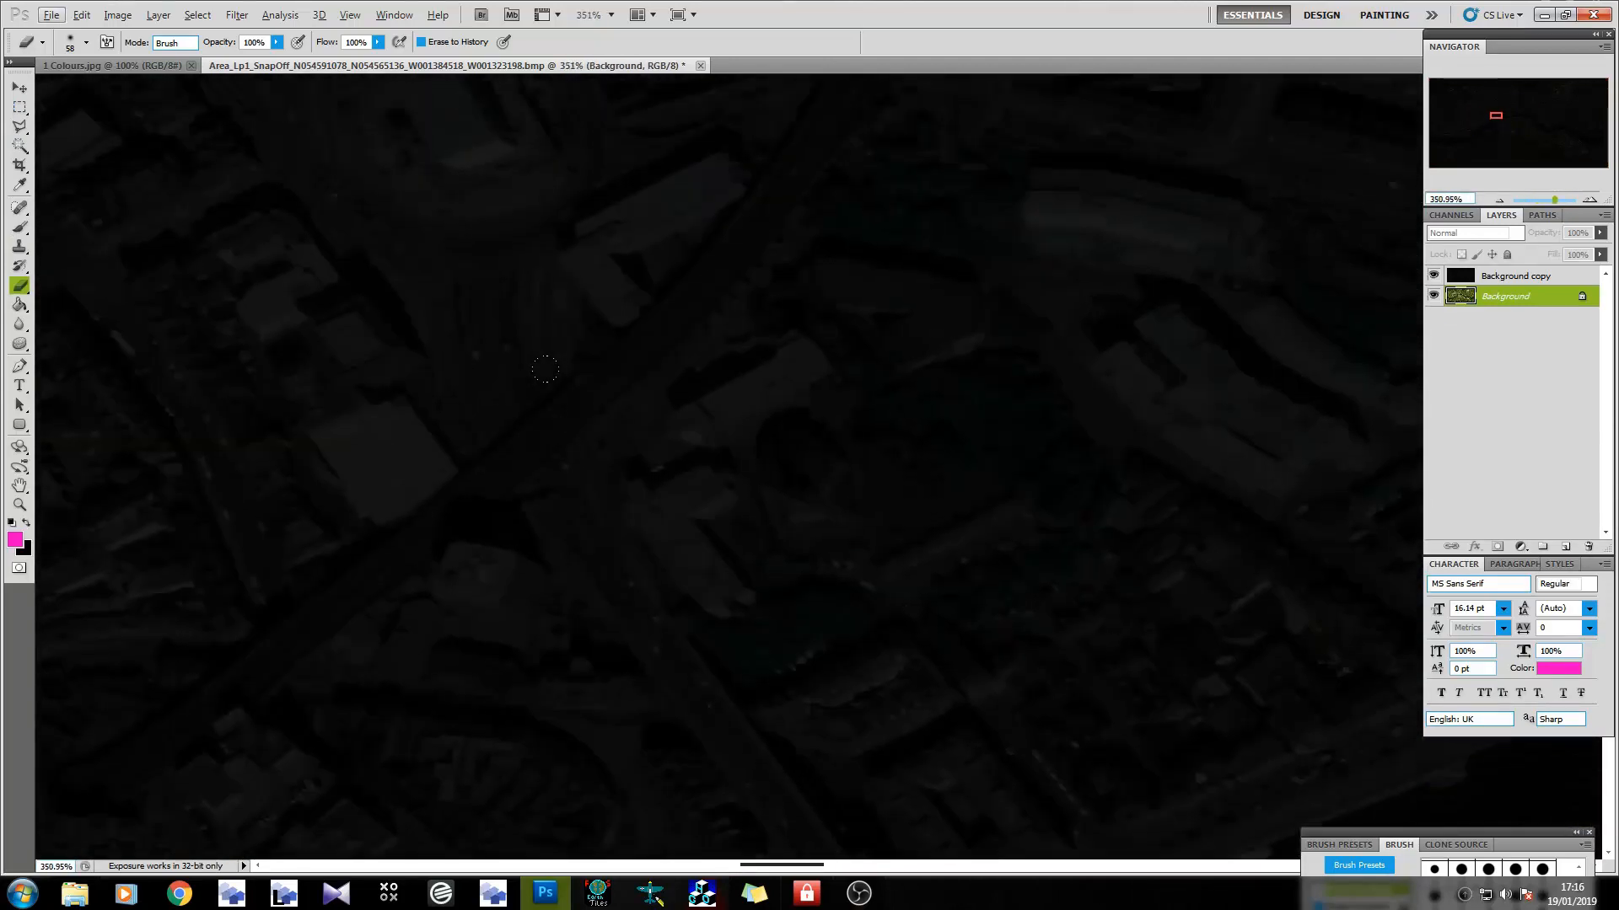
scroll(546, 369, "up", 1)
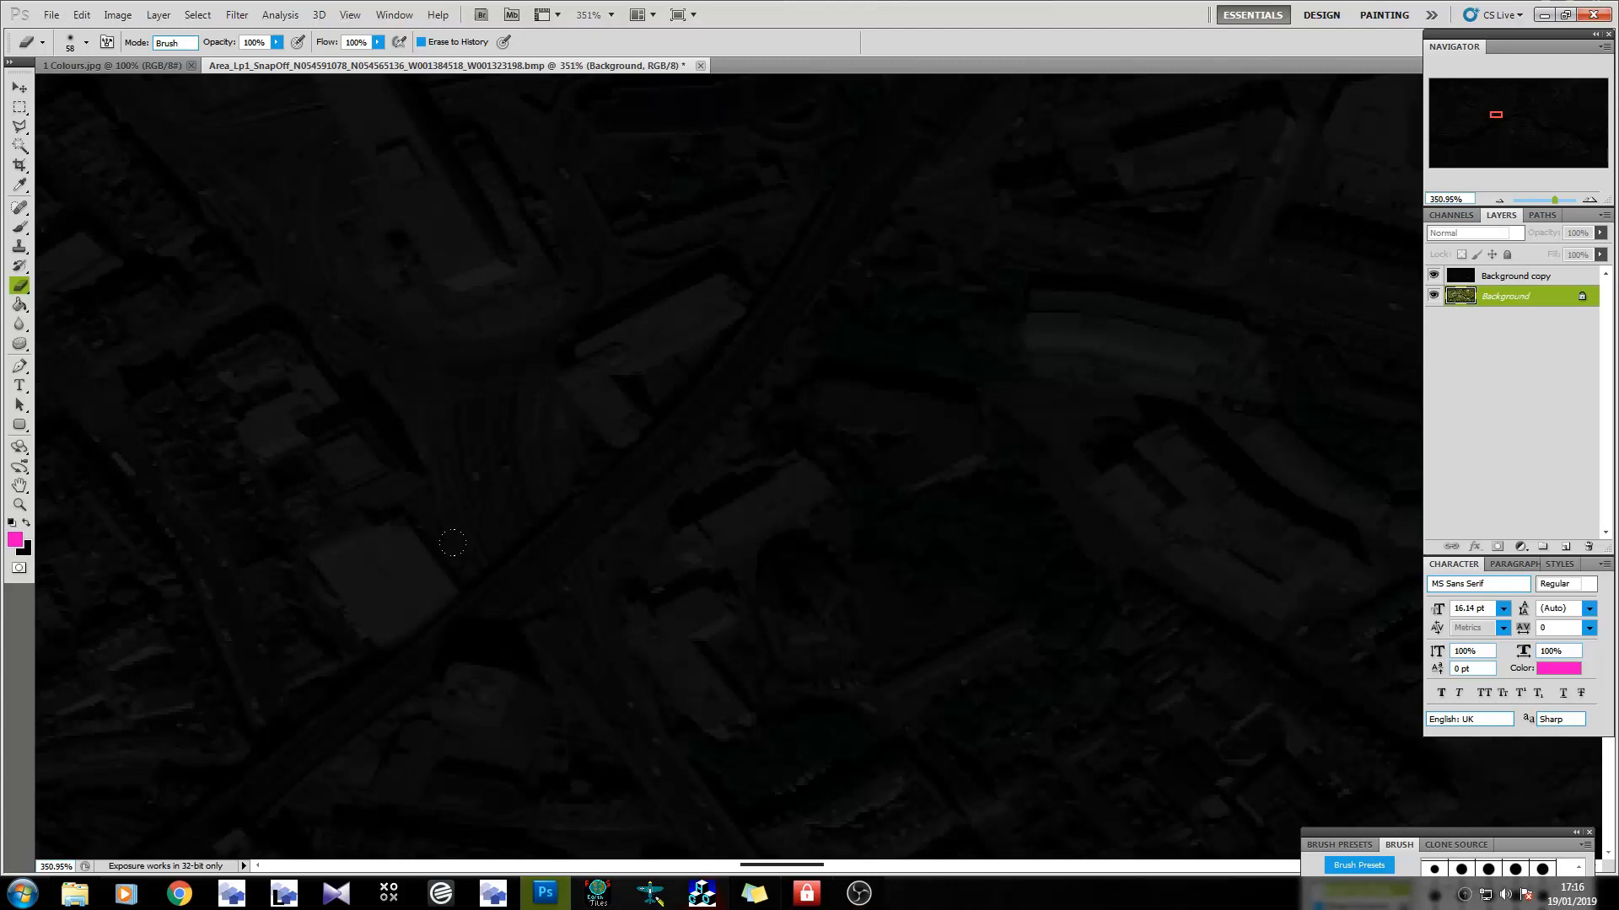
left_click(1517, 277)
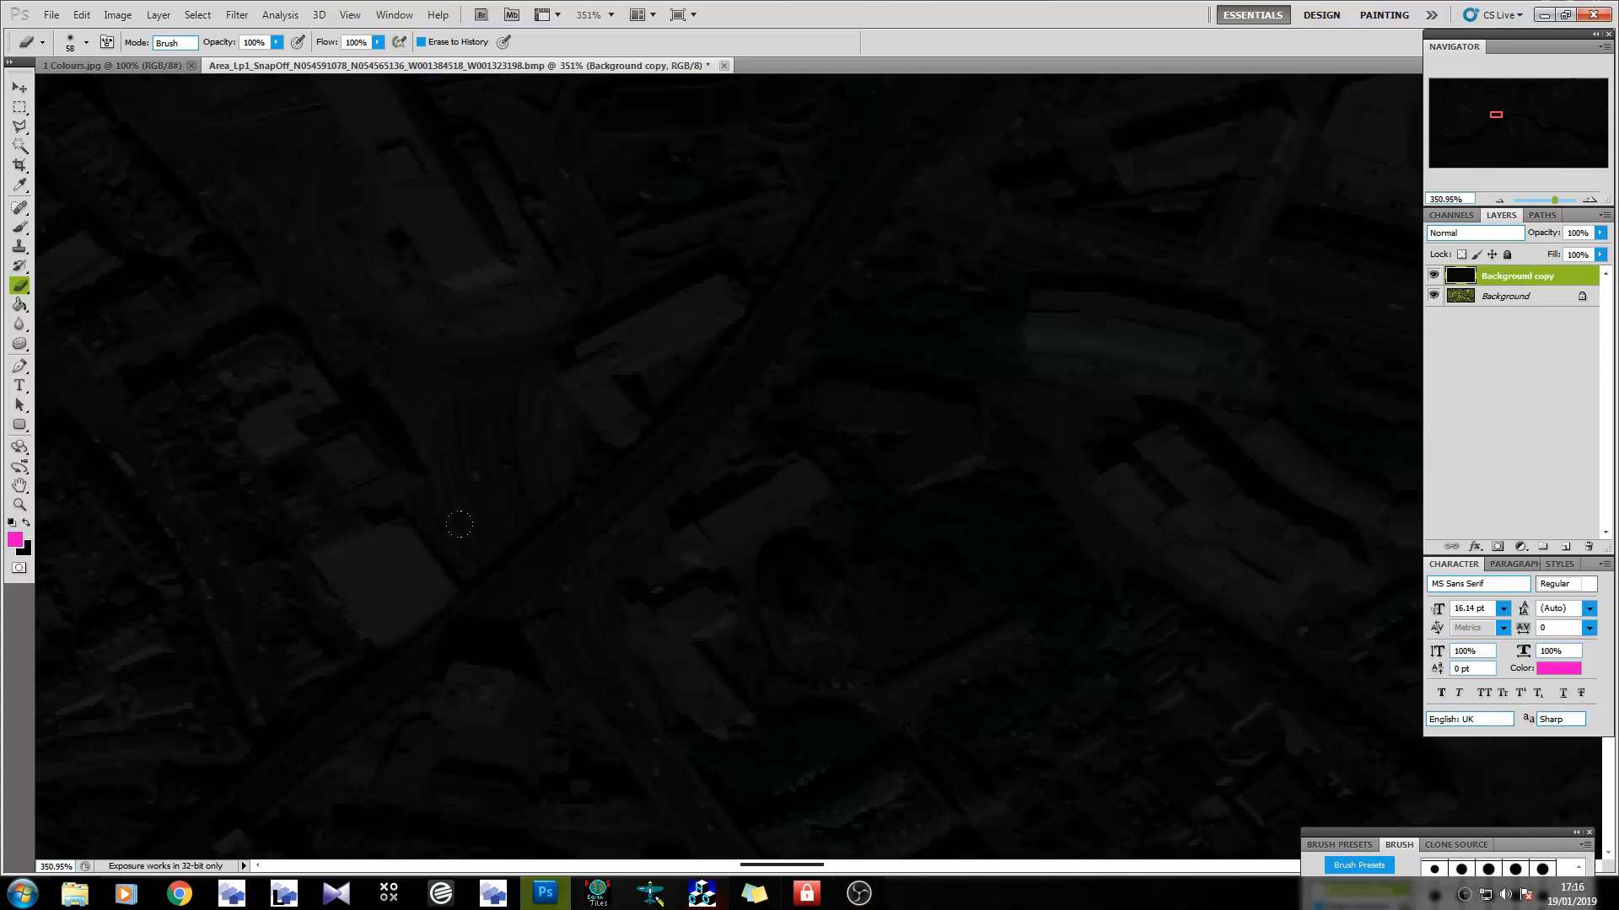
left_click_drag(465, 523, 510, 537)
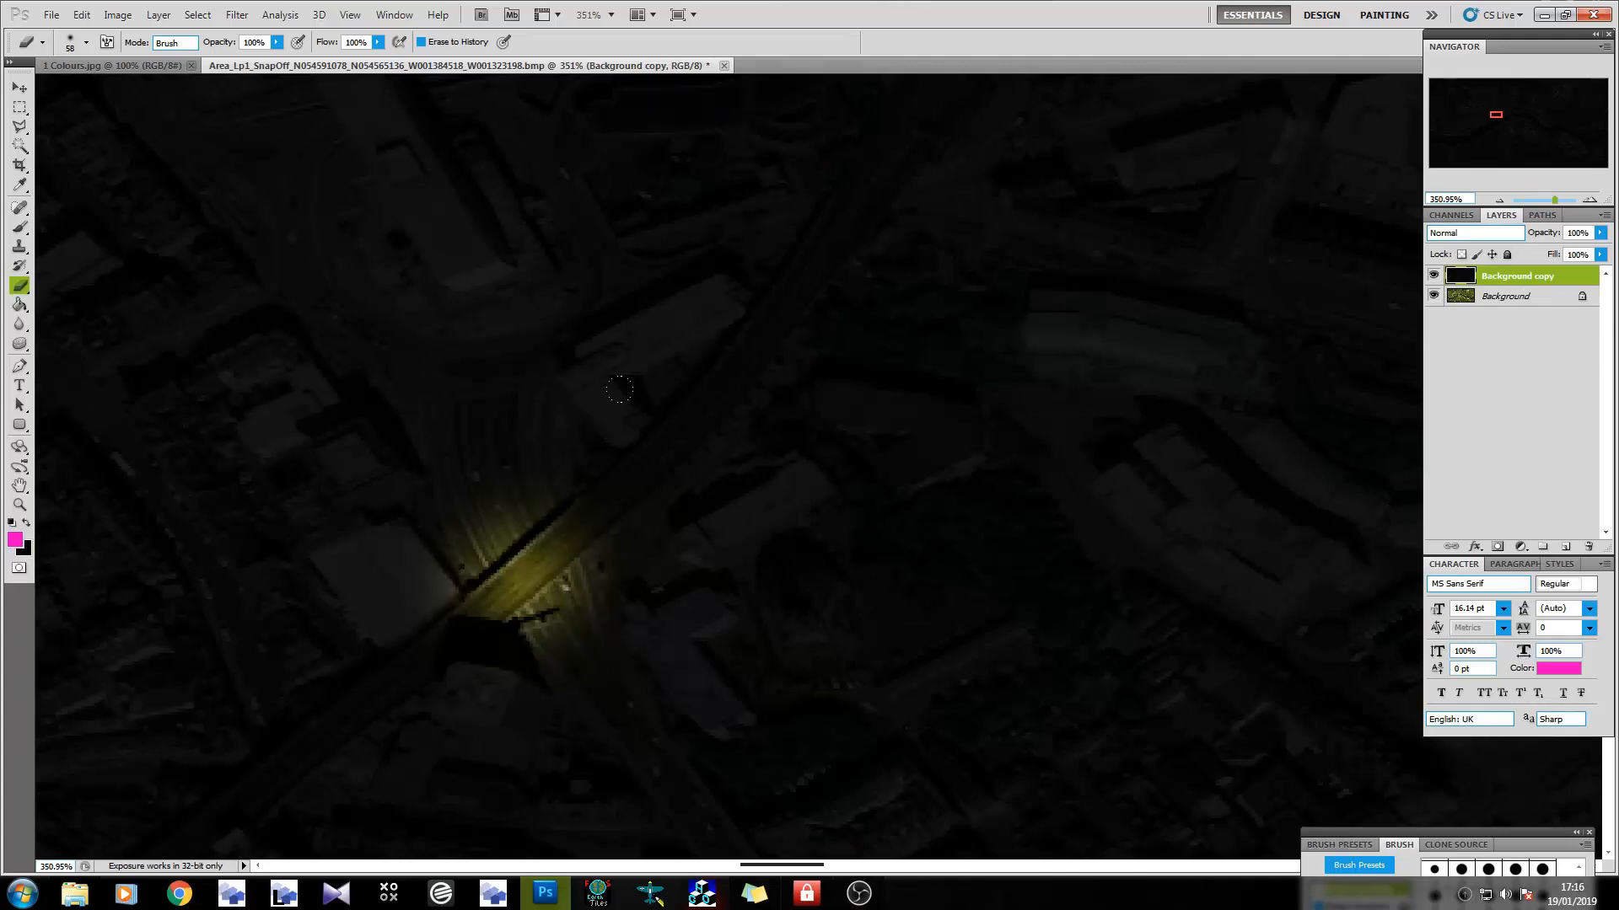
left_click_drag(619, 389, 644, 363)
left_click(800, 282)
Continue erasing street-light spots along both sides of the wider road section and around its eastward bend.
scroll(800, 282, "up", 5)
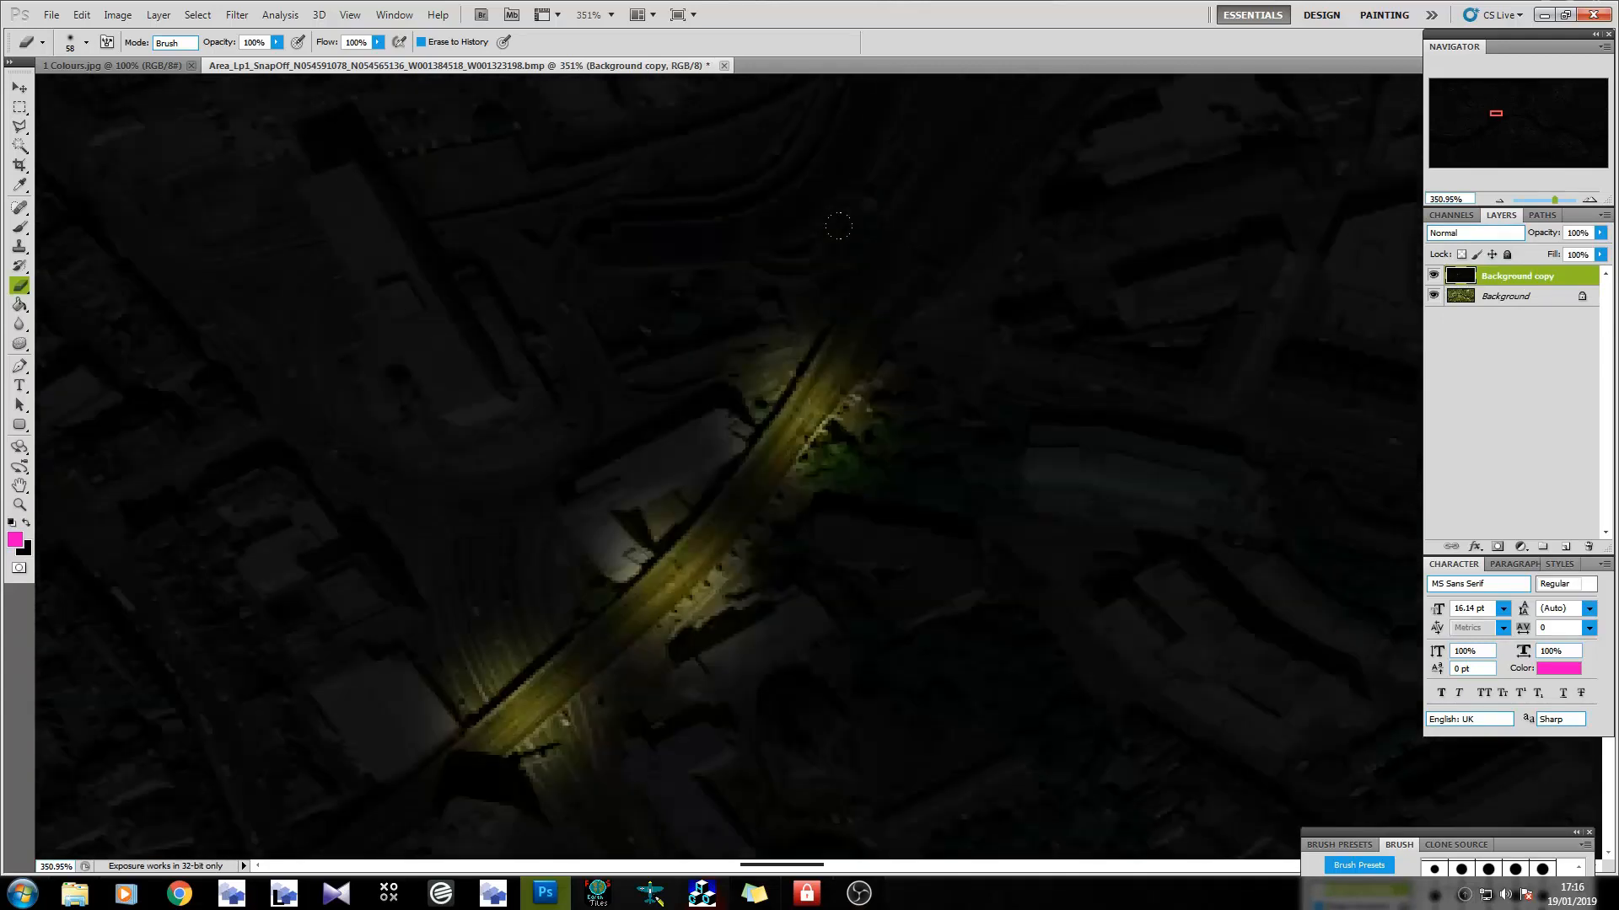
left_click(911, 275)
scroll(914, 275, "up", 3)
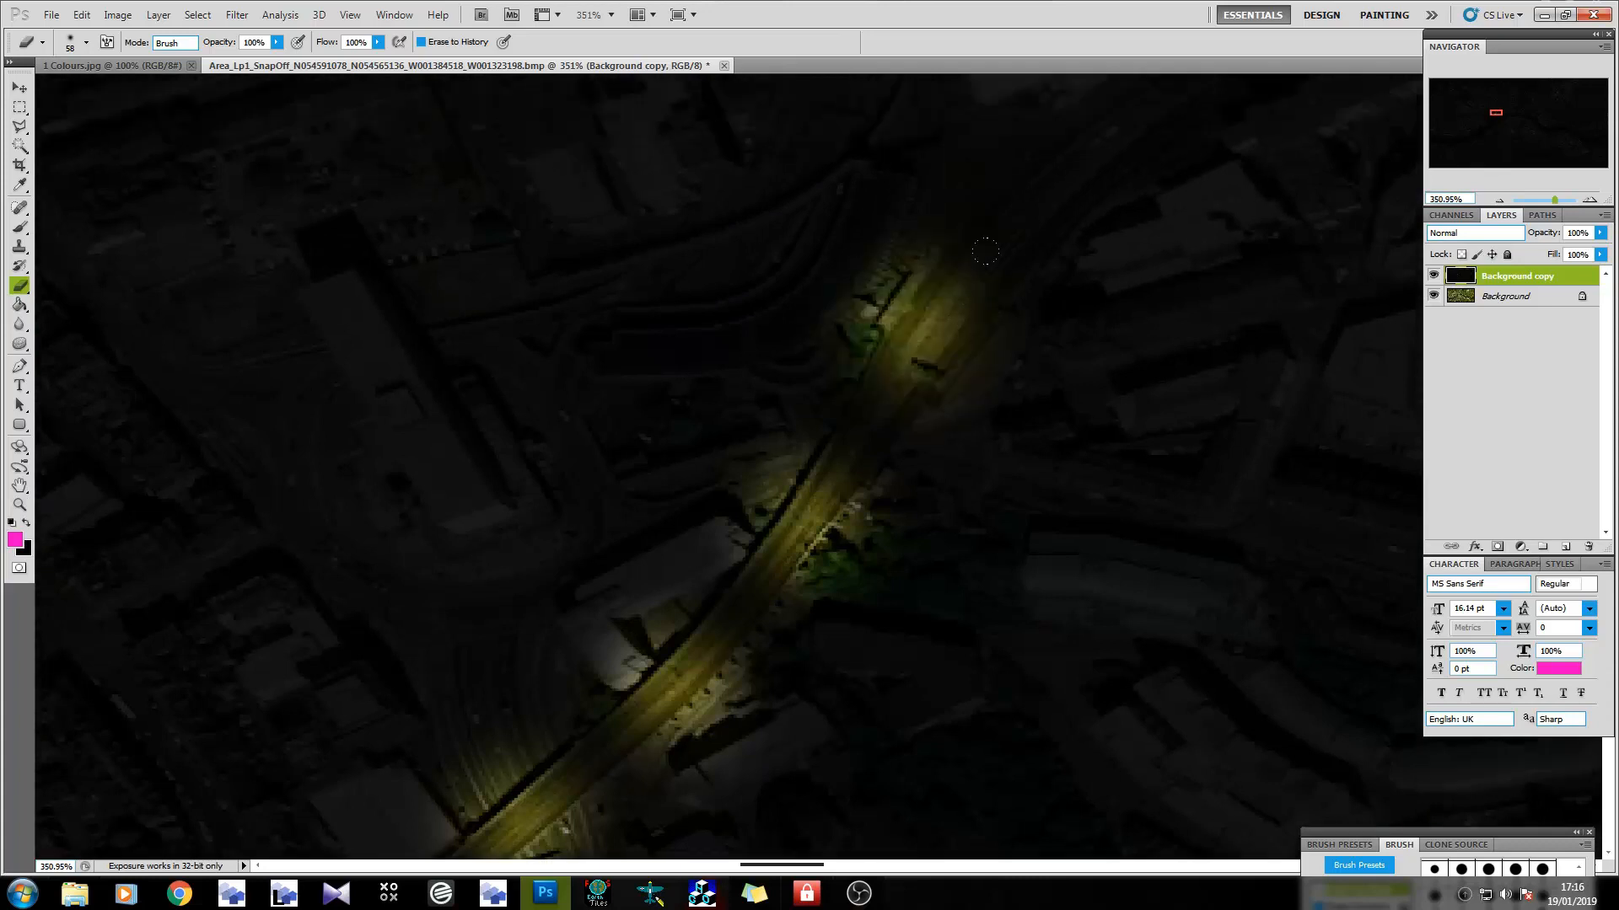
left_click(1007, 278)
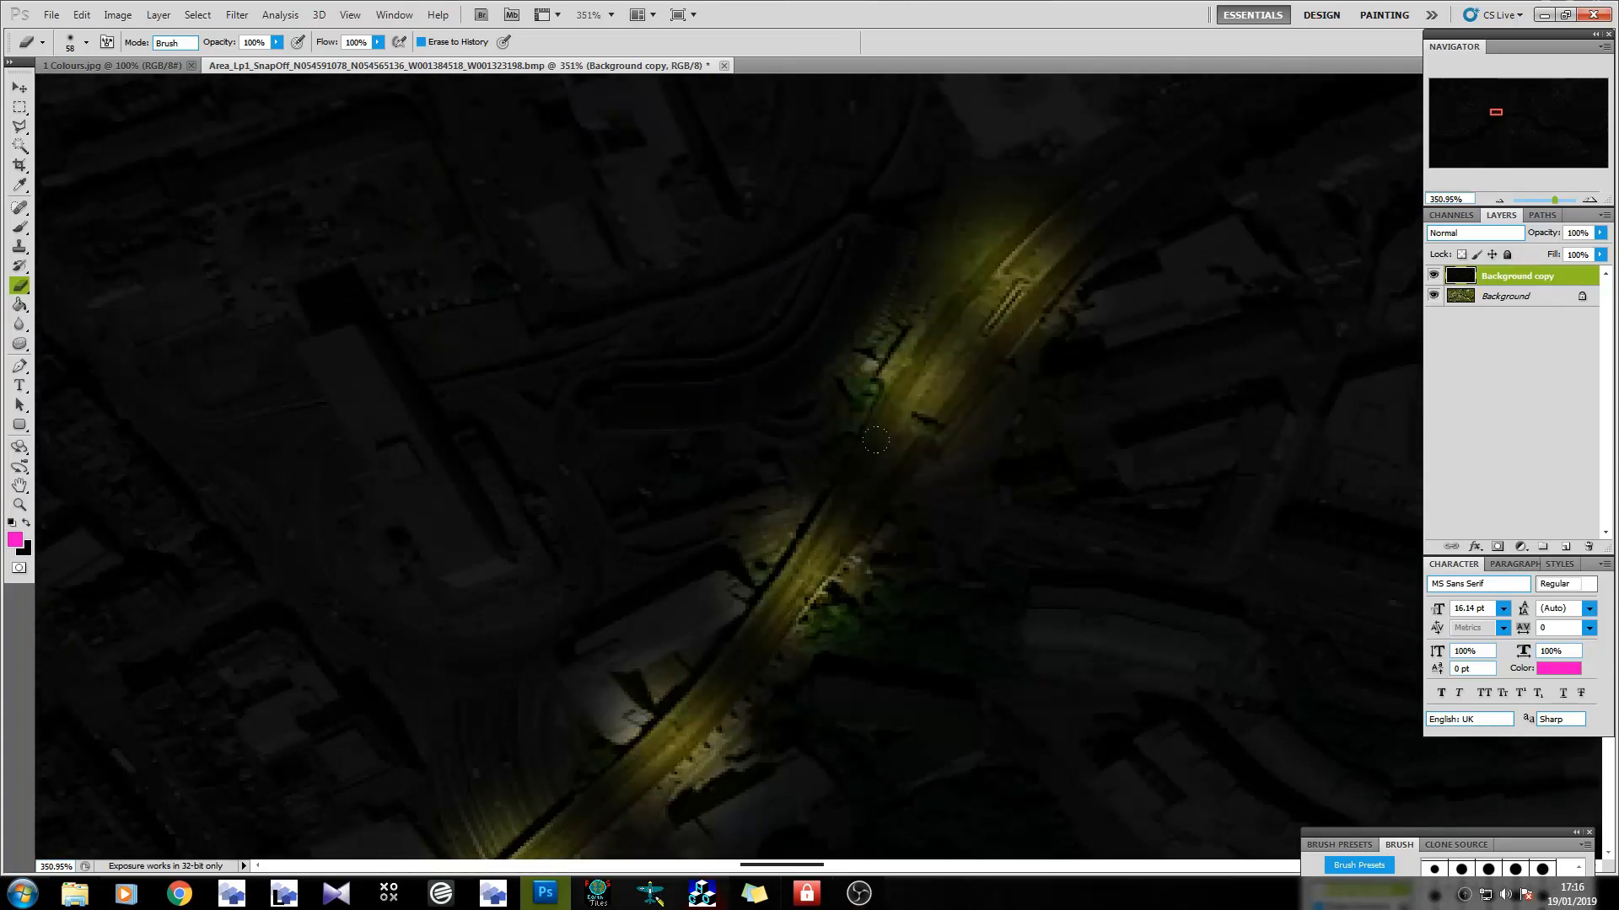
left_click(1020, 387)
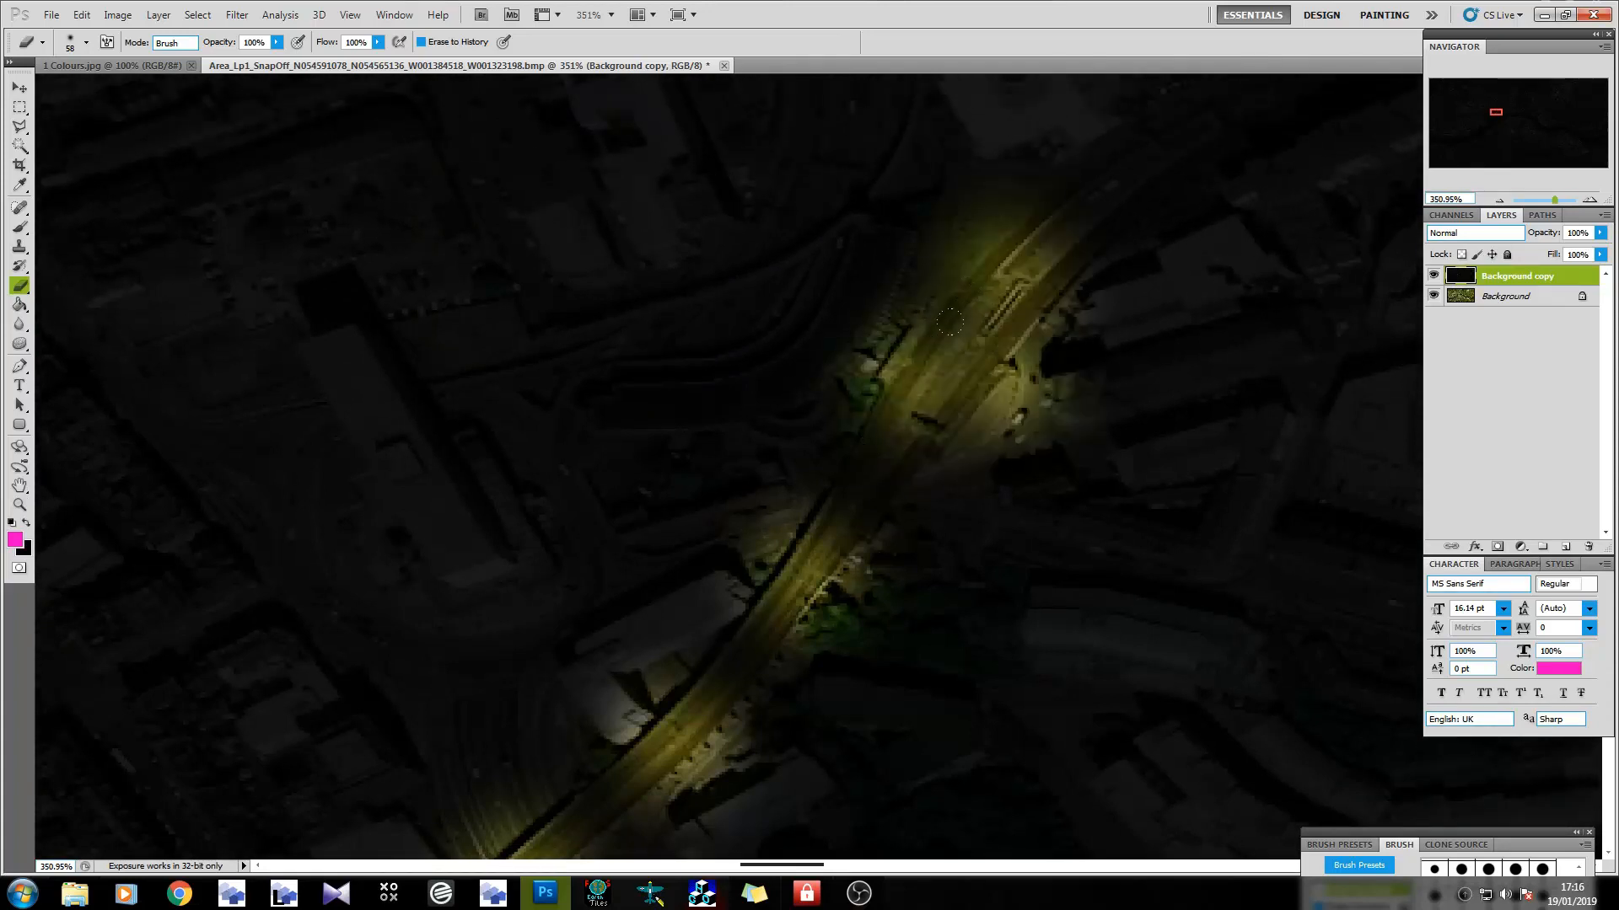
left_click(1104, 126)
scroll(809, 347, "down", 2)
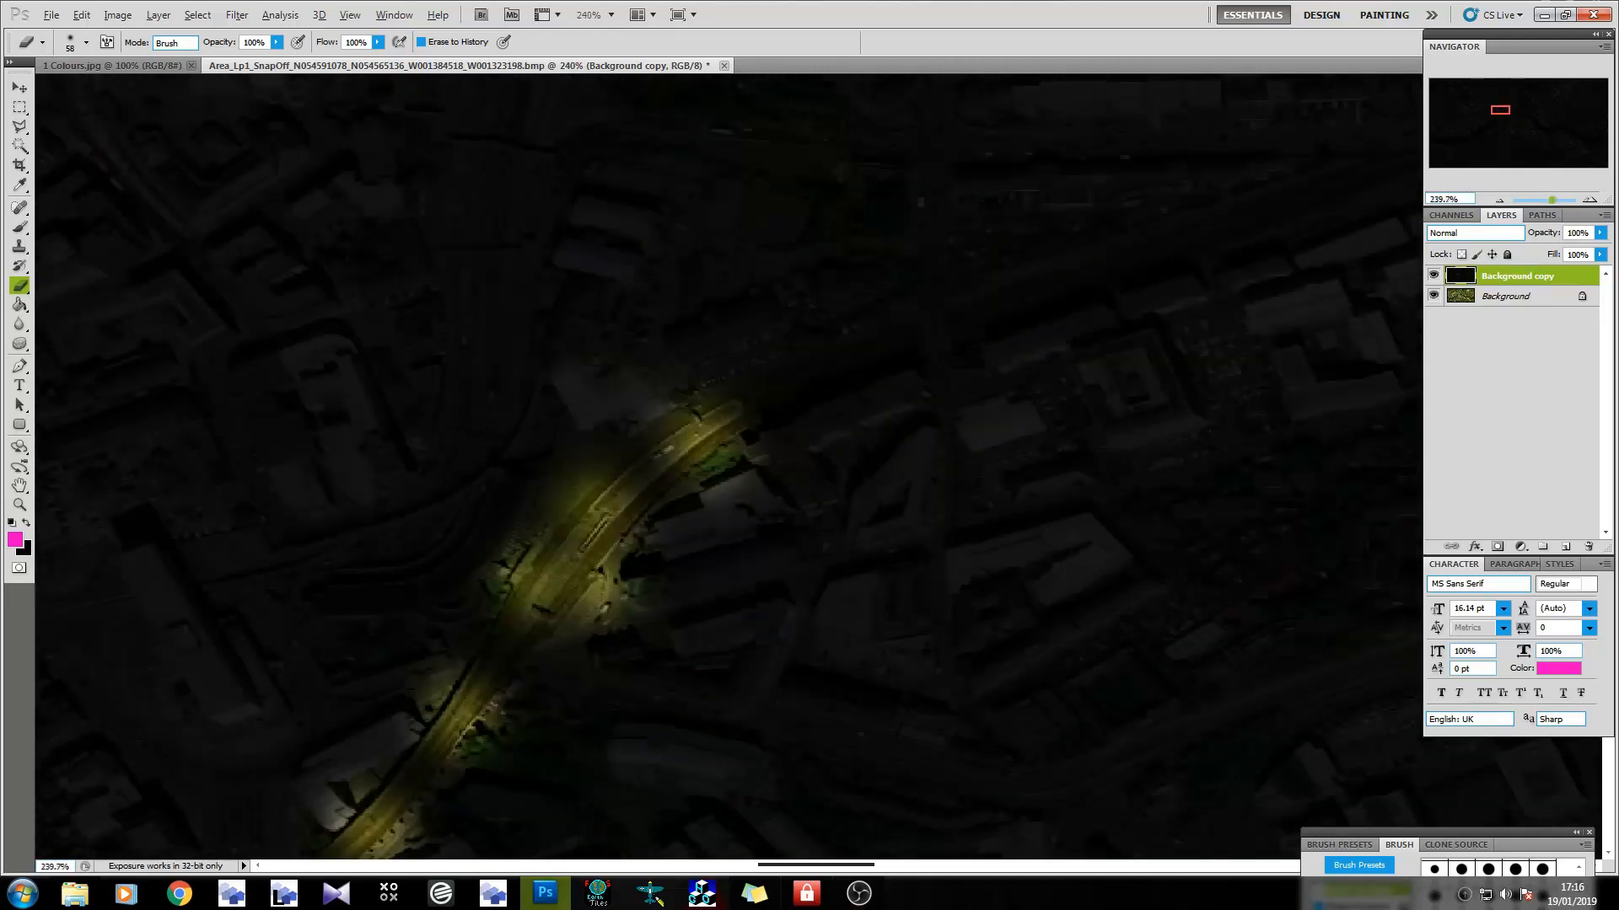
scroll(822, 362, "up", 2)
left_click_drag(731, 326, 939, 263)
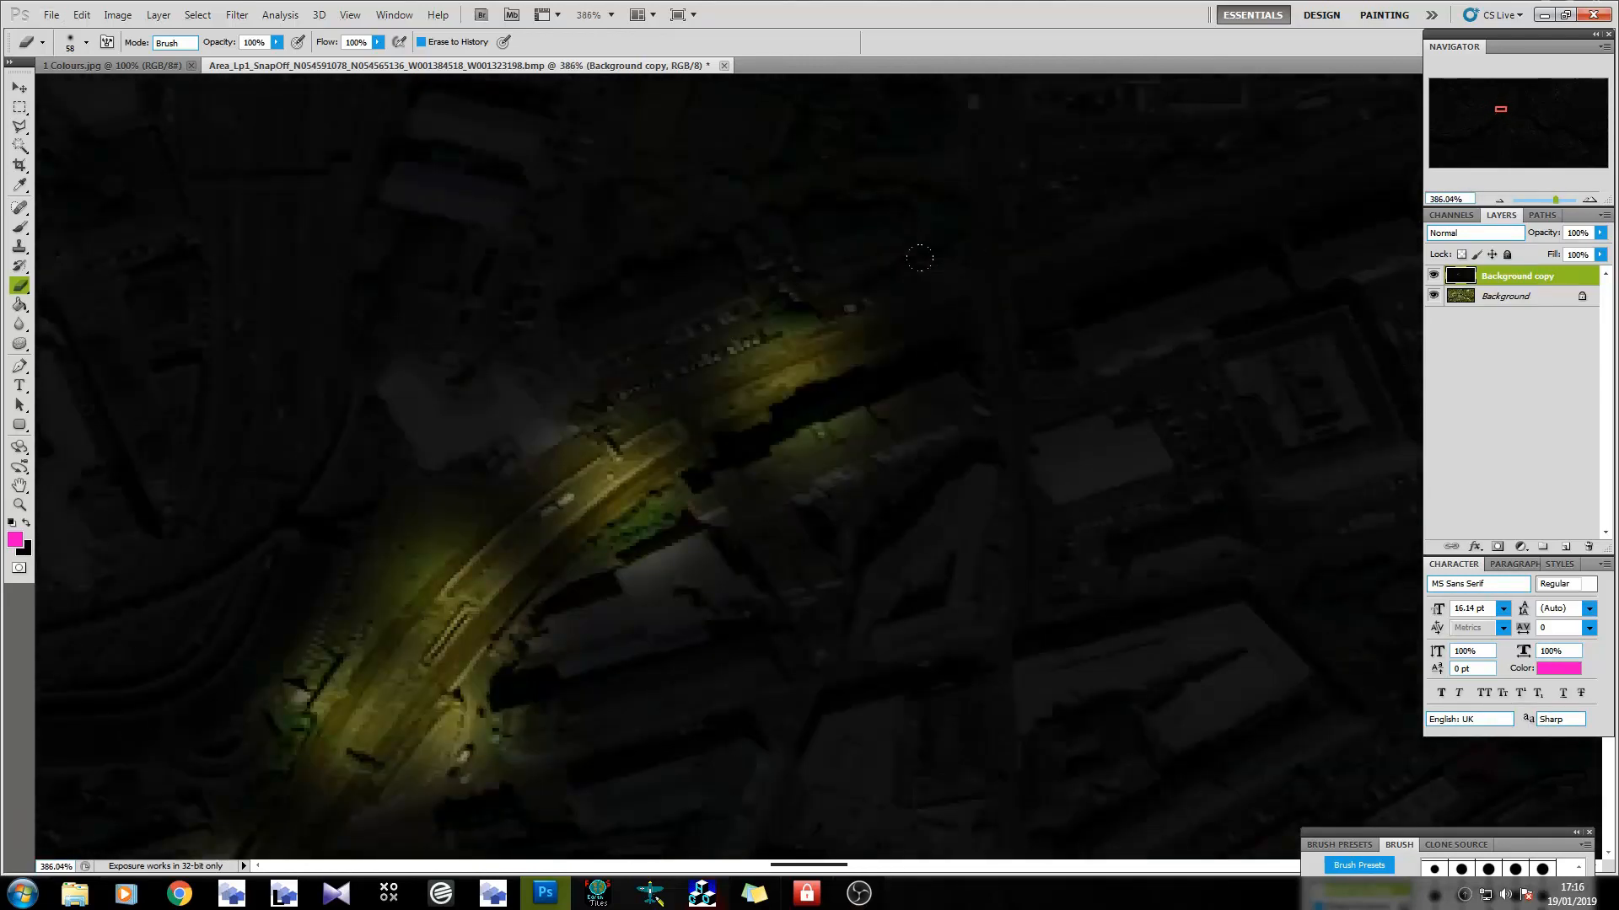
scroll(913, 252, "down", 4)
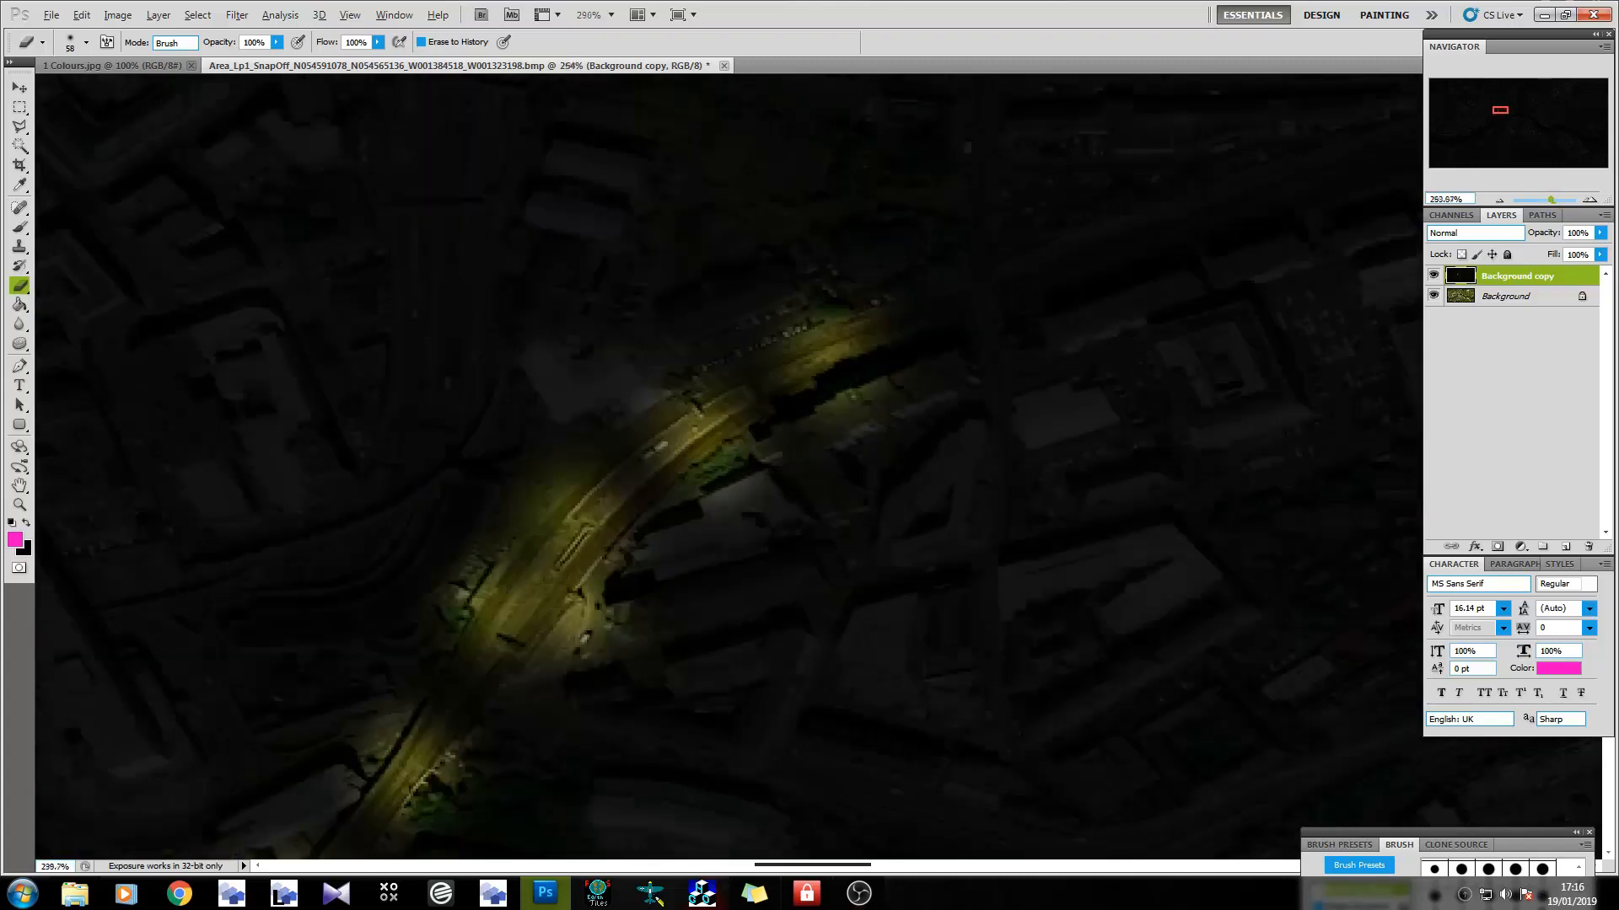
scroll(404, 758, "up", 5)
scroll(759, 480, "down", 3)
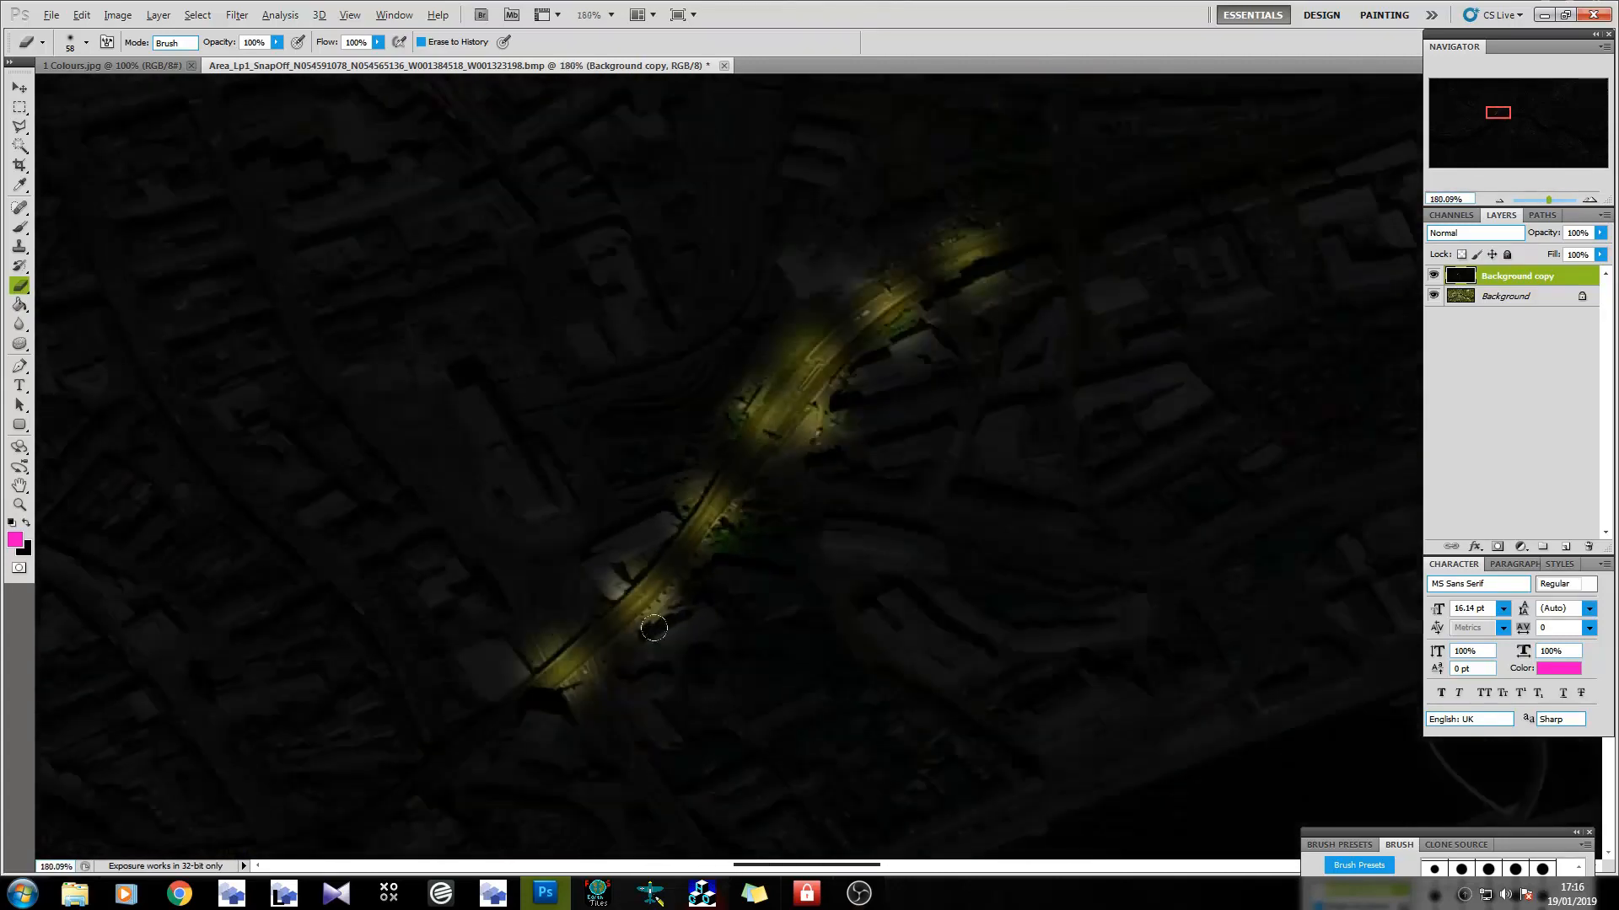
Erase a row of light spots along the road running west from the northern junction to the image's upper edge.
scroll(628, 661, "up", 5)
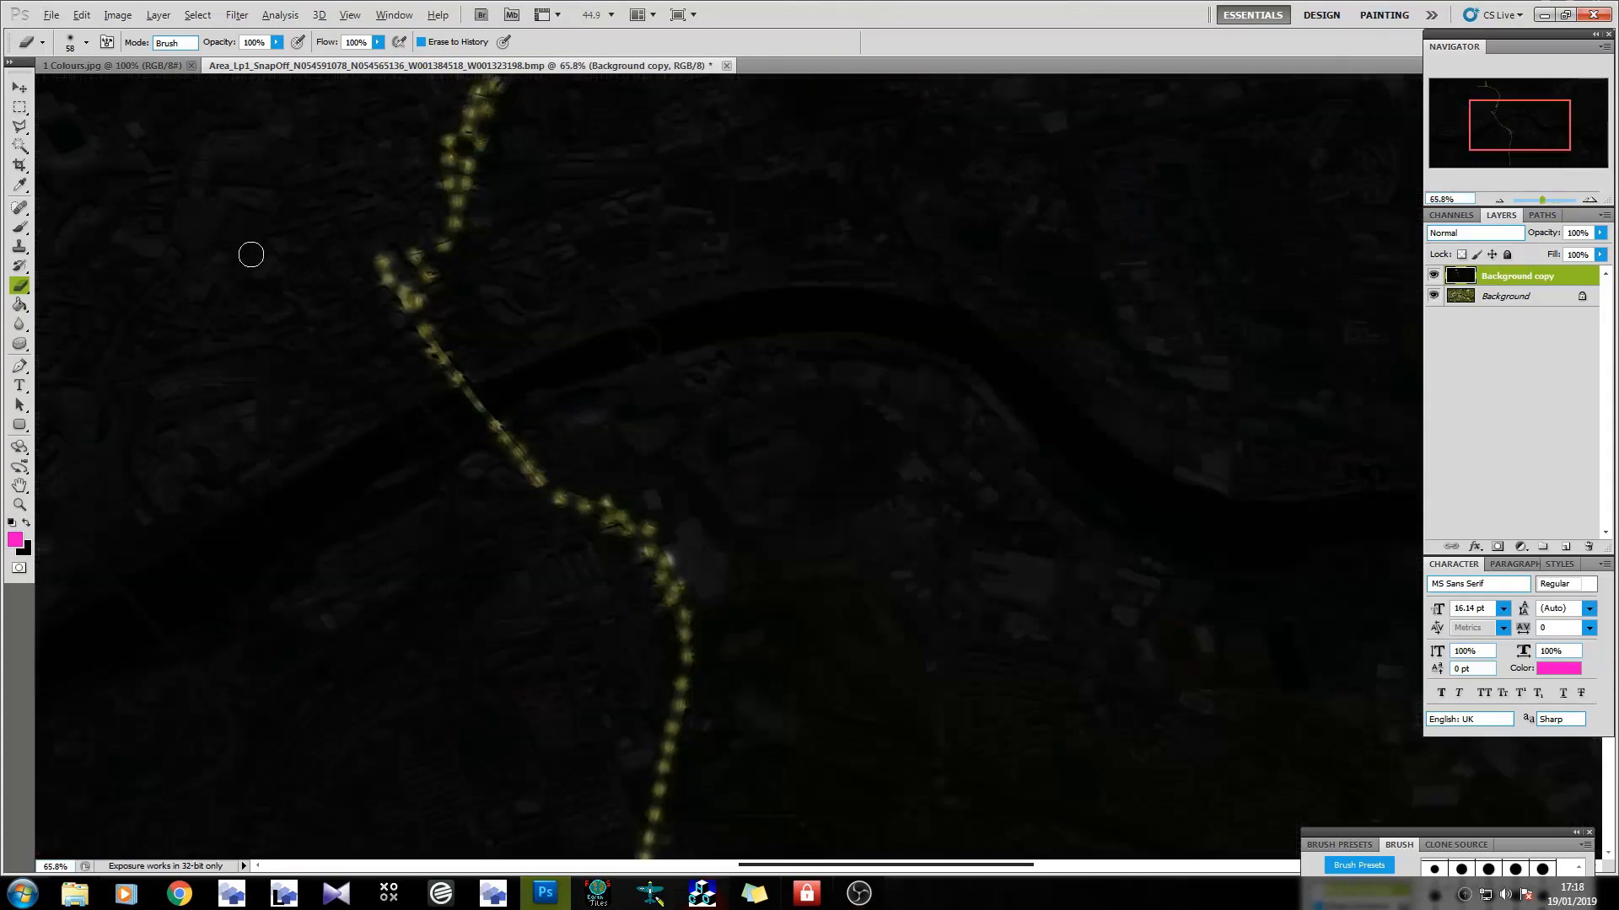
scroll(564, 206, "down", 3)
scroll(591, 237, "down", 3)
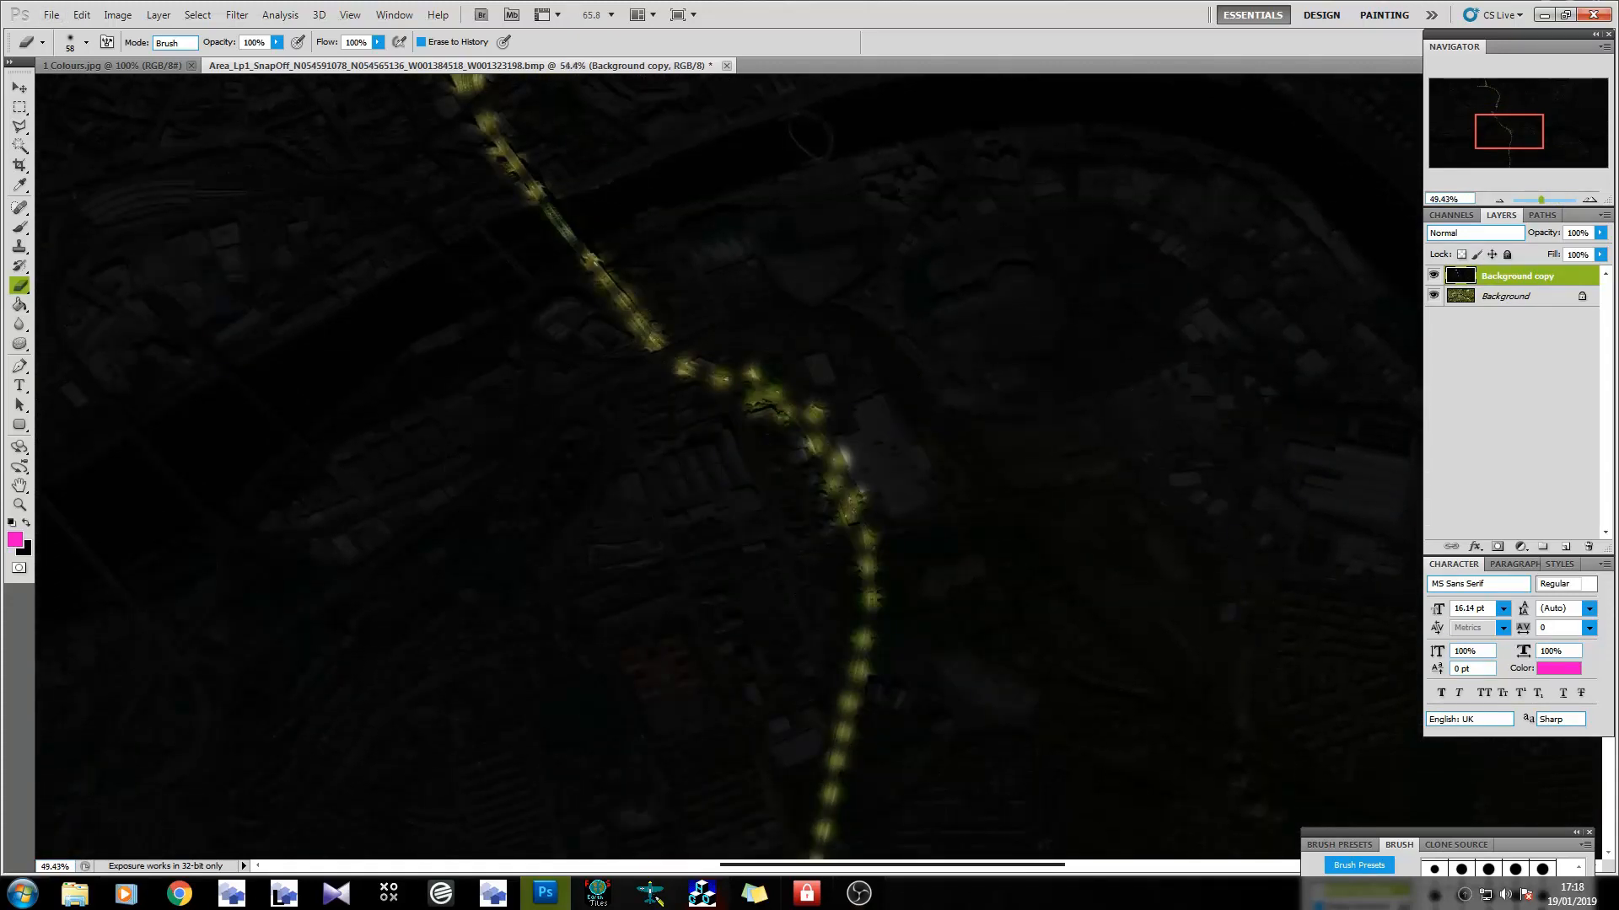
scroll(817, 329, "down", 4)
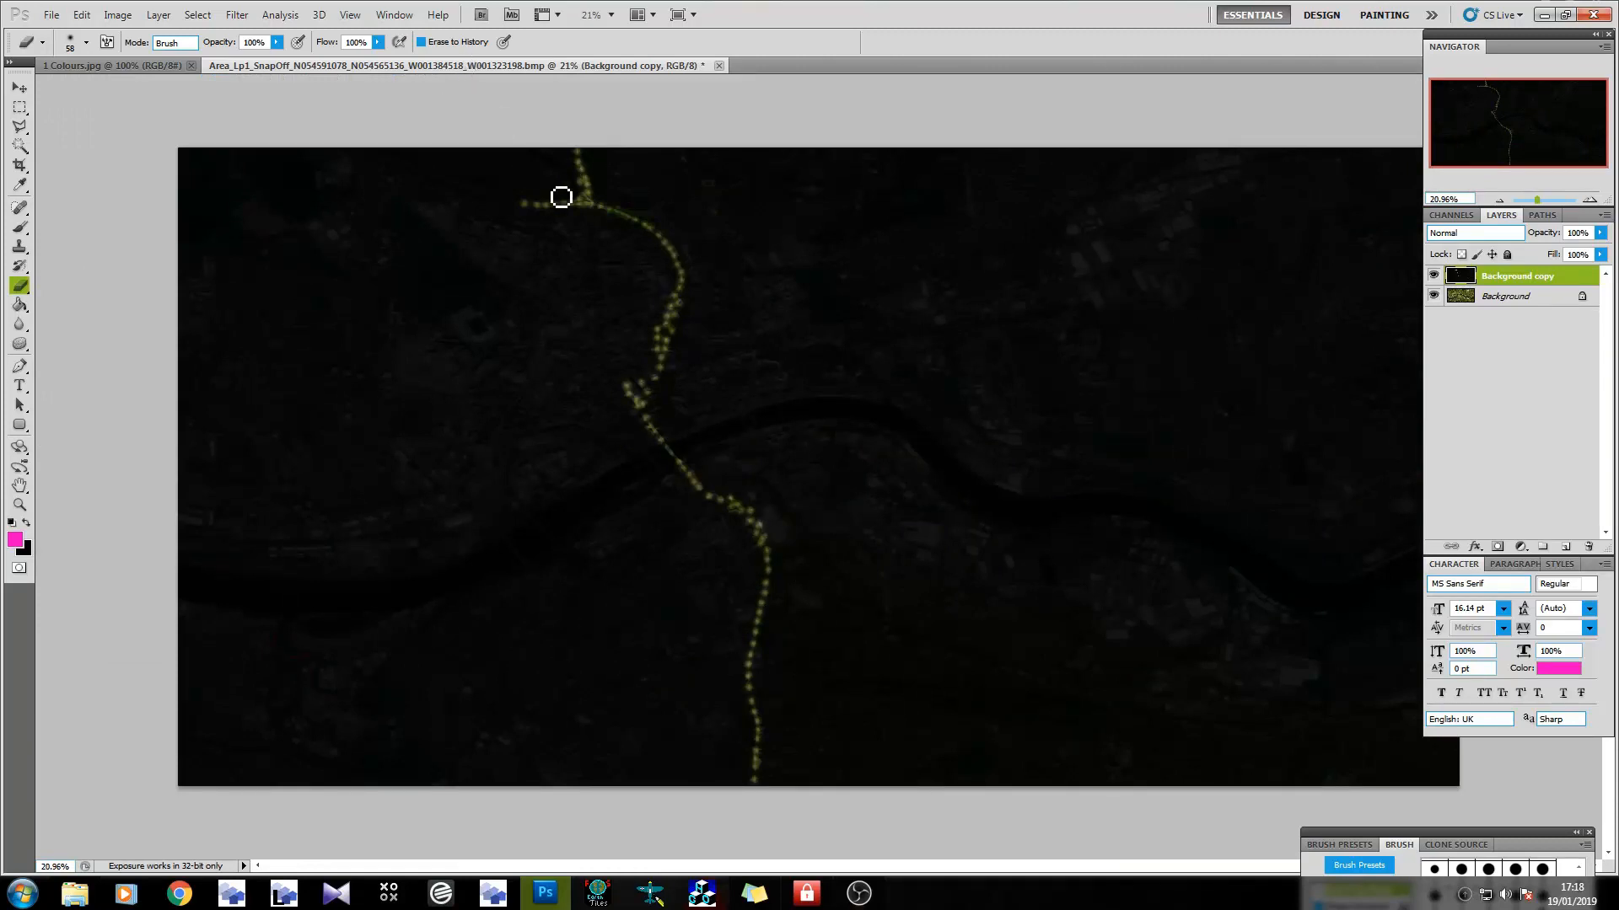
scroll(447, 160, "up", 5)
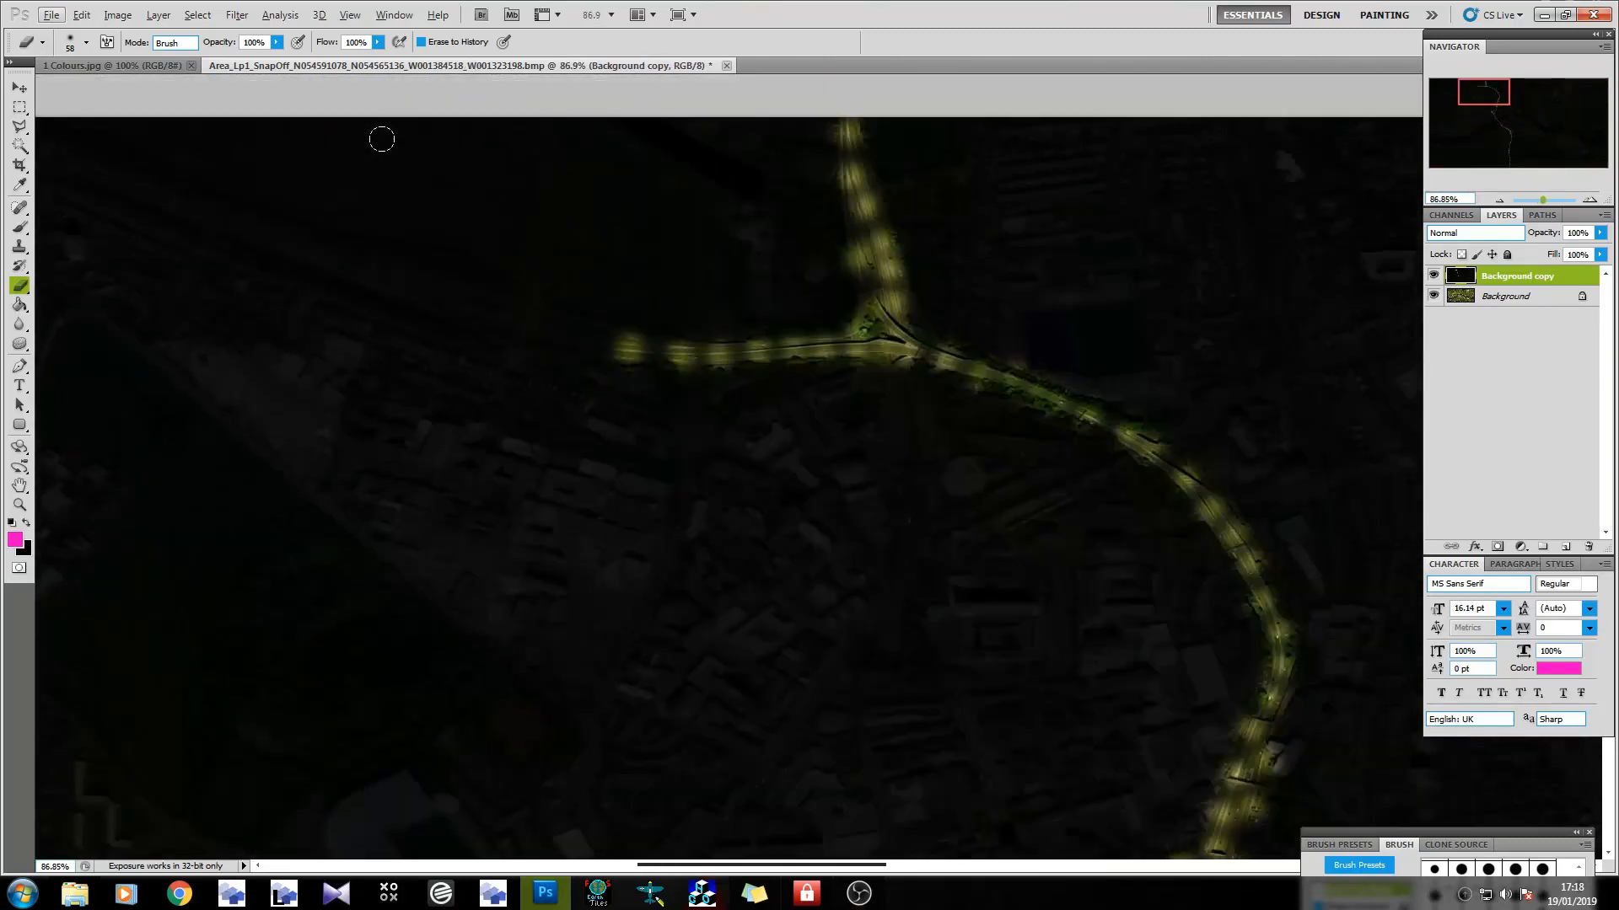
mouse_move(603, 344)
left_mouse_down()
mouse_move(498, 336)
mouse_move(59, 177)
left_mouse_up()
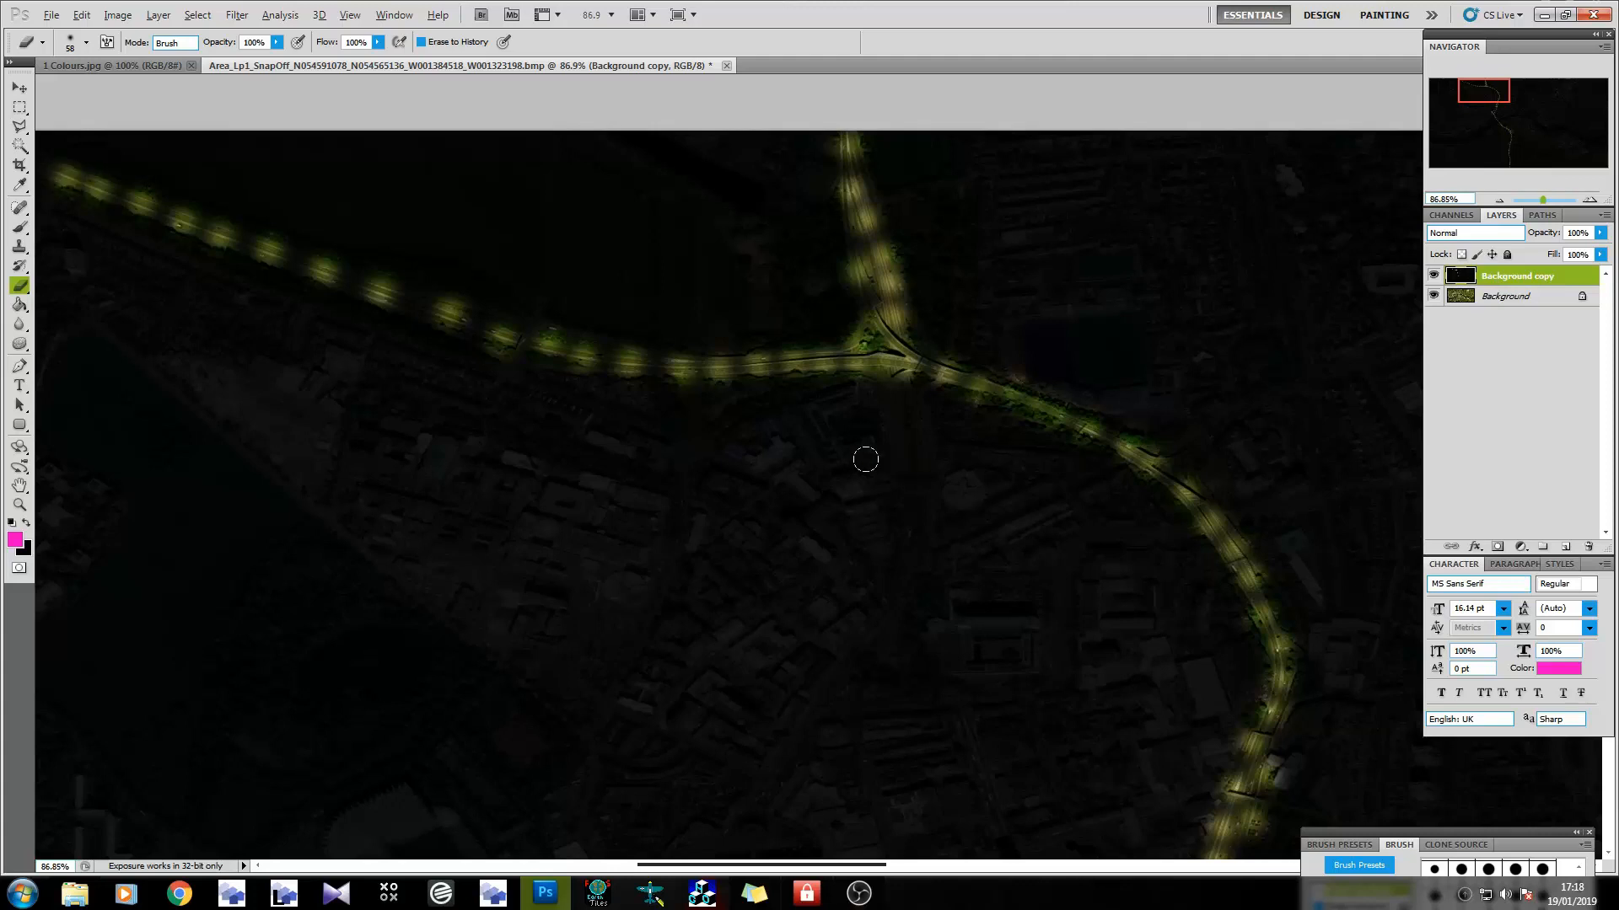
scroll(826, 457, "down", 3)
scroll(651, 459, "up", 6)
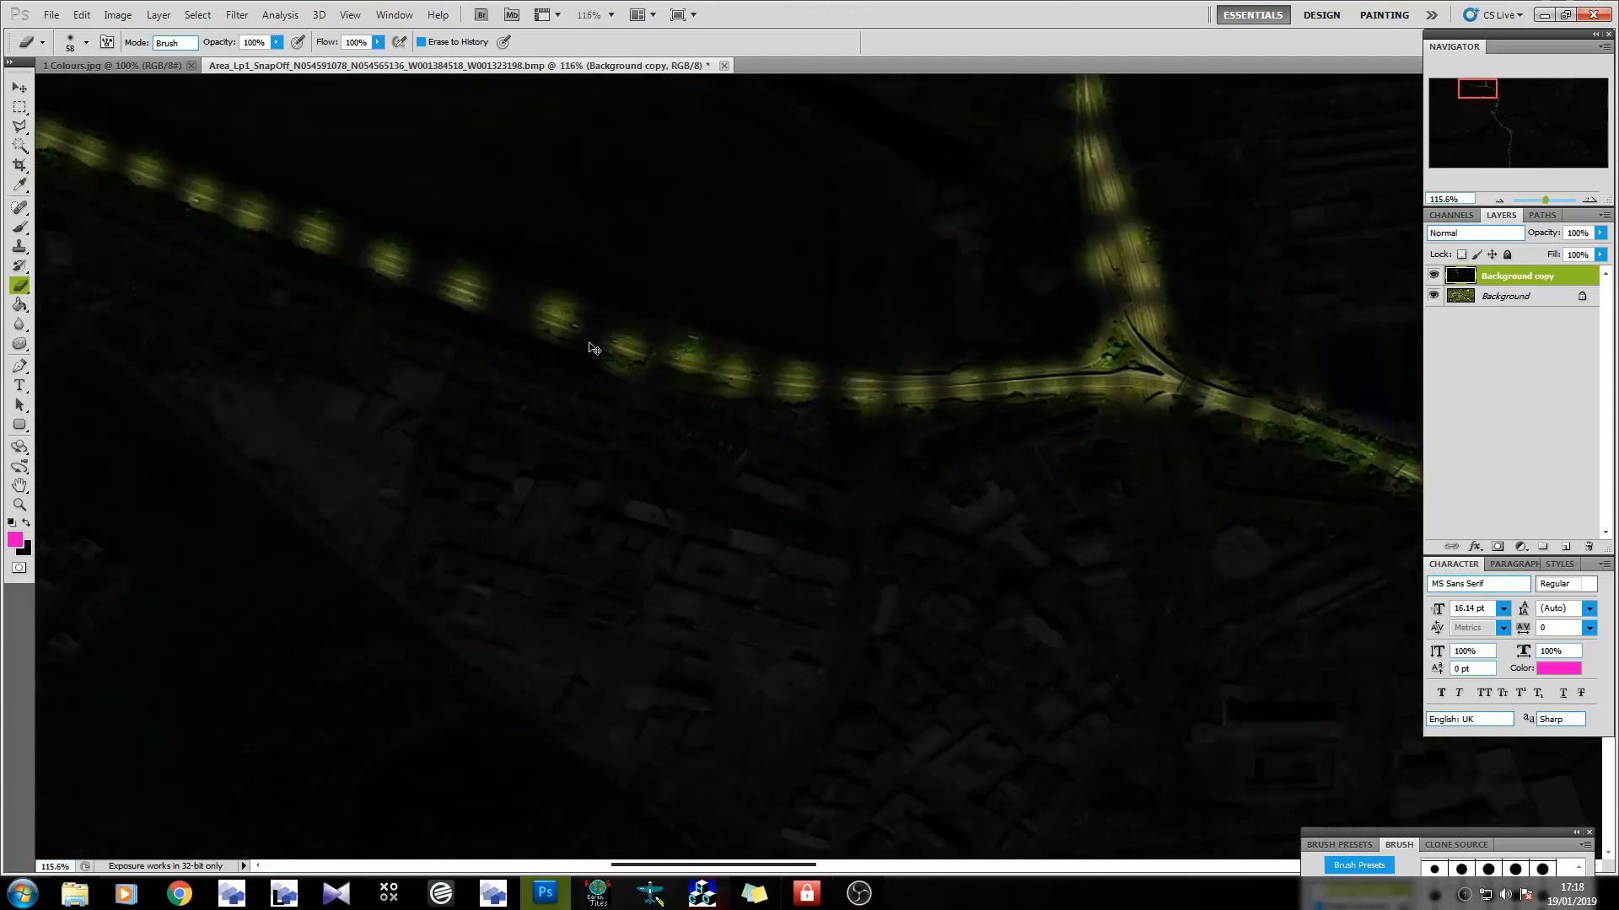
scroll(523, 343, "left", 7)
scroll(230, 260, "up", 3)
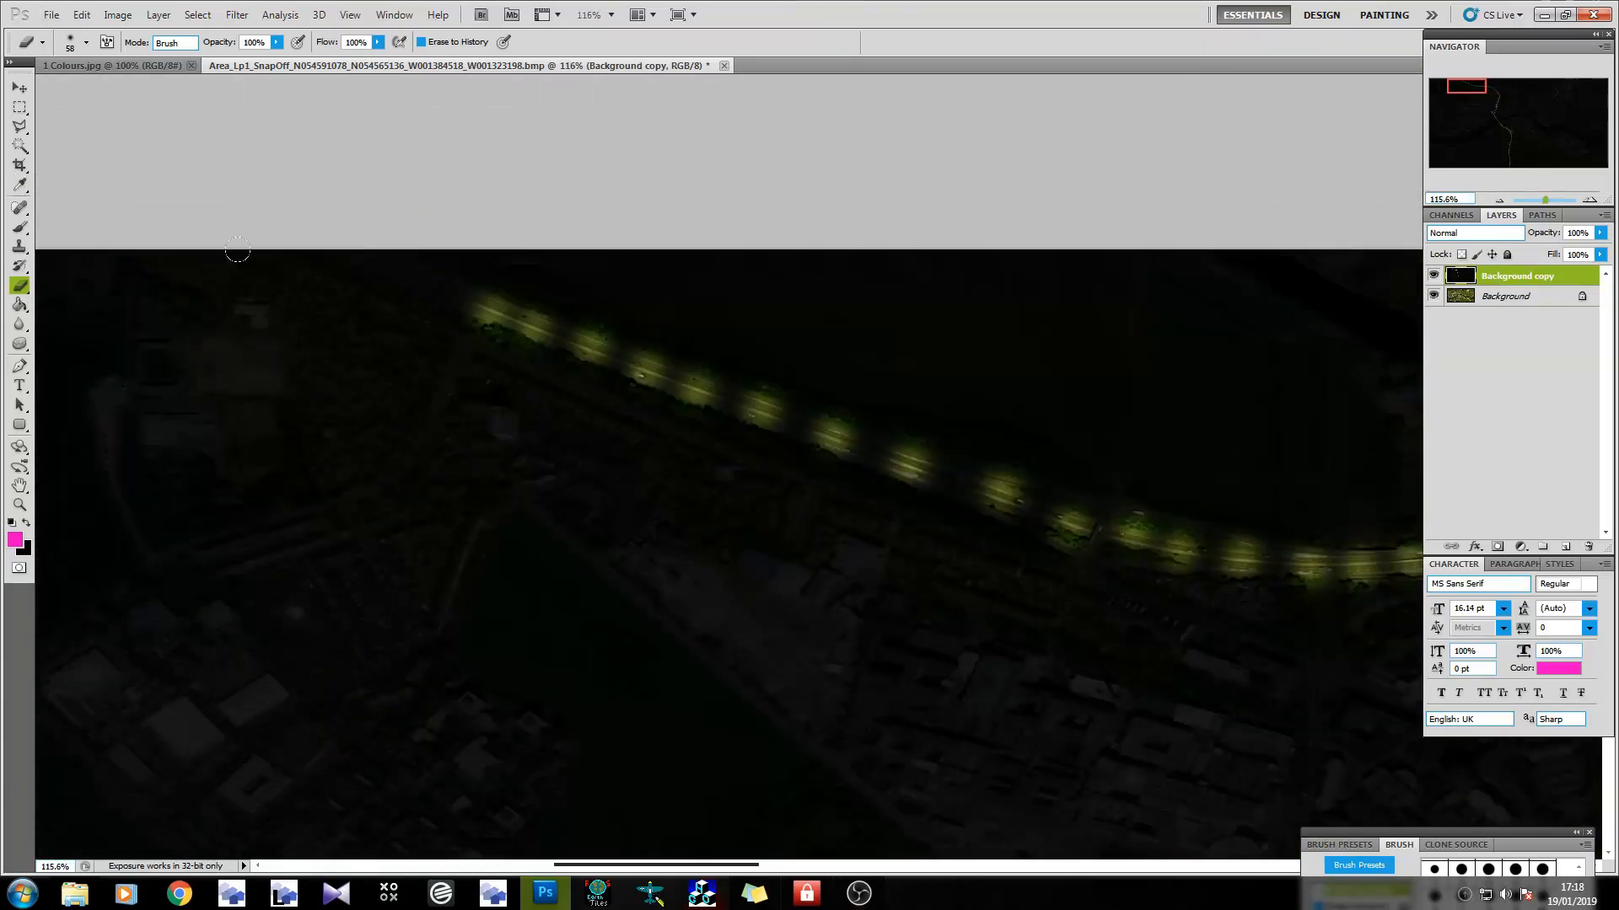
left_click(428, 279)
Set the Eraser to a 30 px brush with 75% opacity for the residential estate east of the southern lit road.
scroll(283, 52, "down", 8)
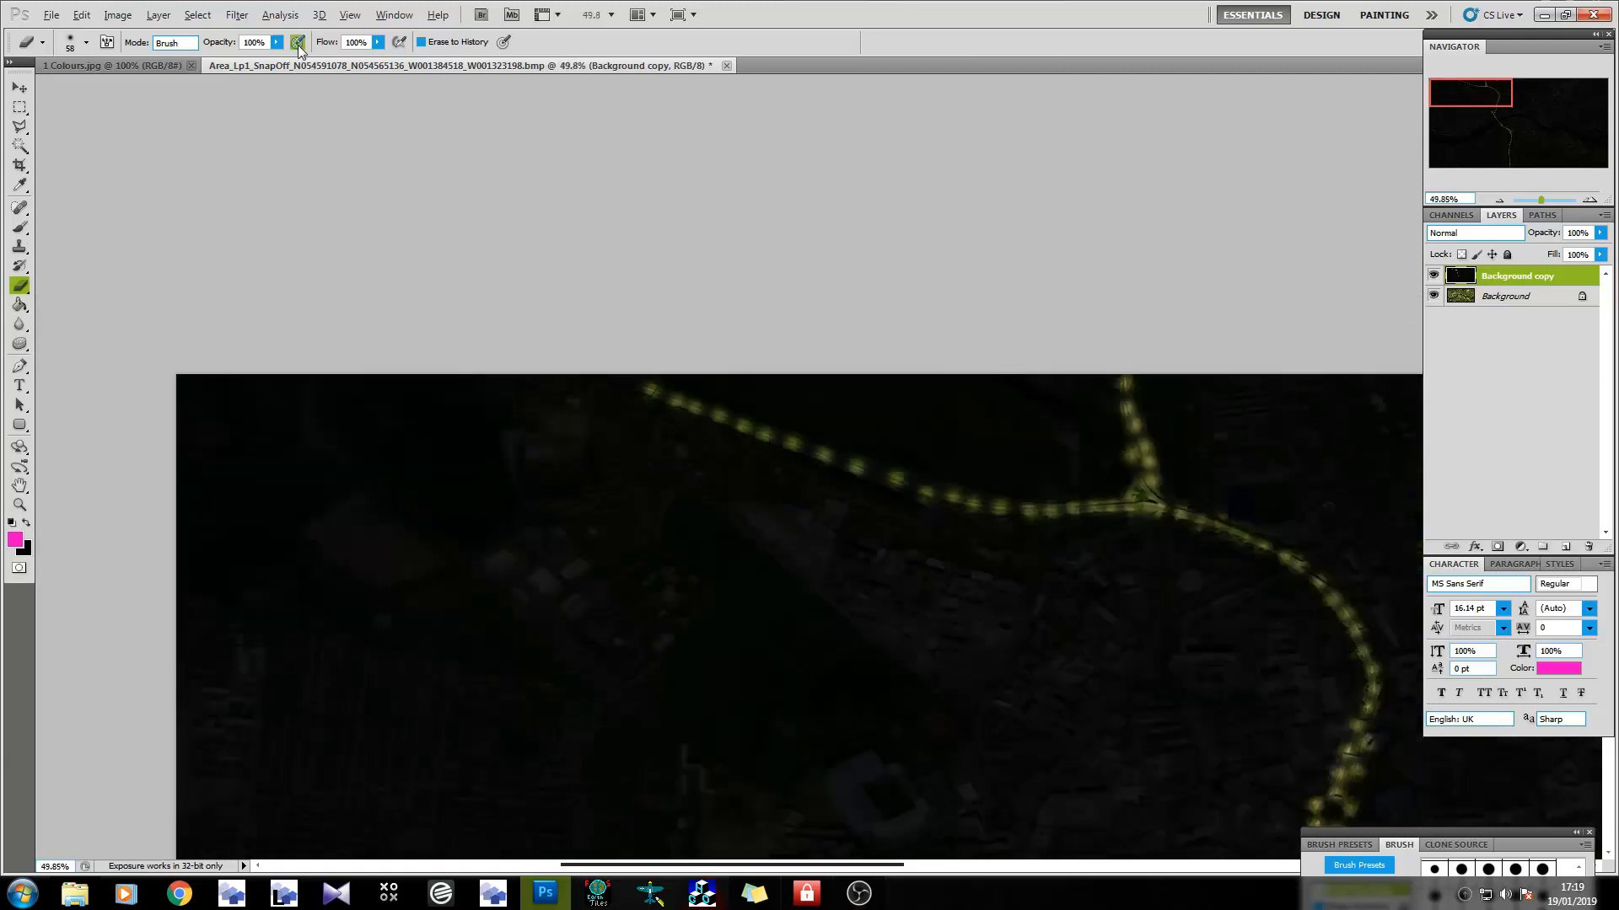
scroll(351, 97, "down", 3)
scroll(1073, 655, "up", 10)
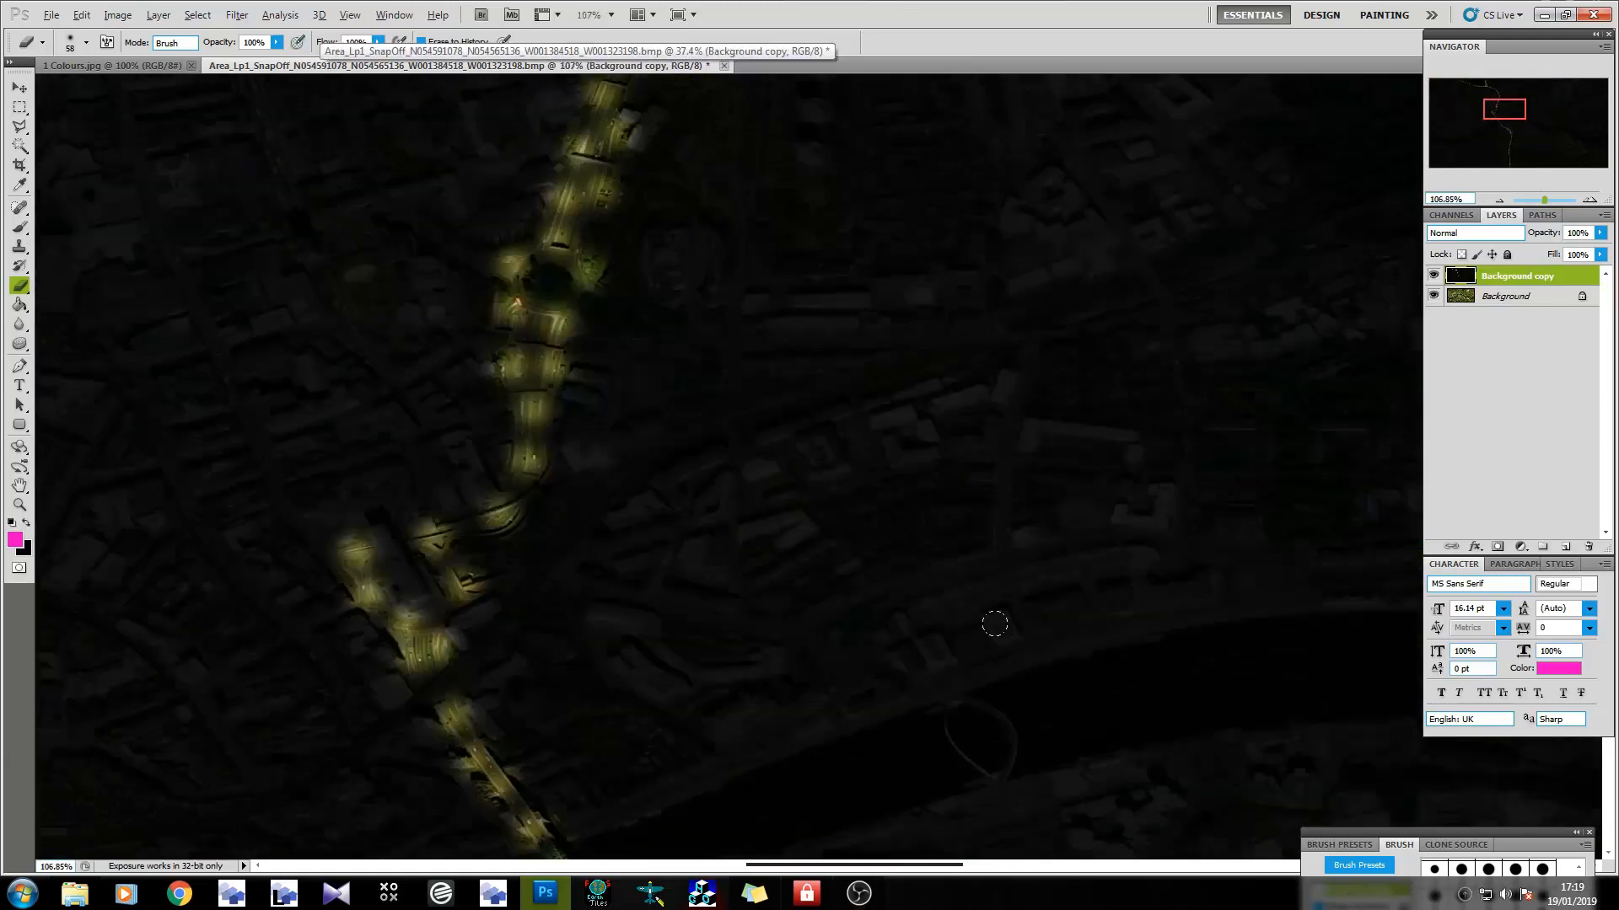
scroll(488, 383, "down", 5)
scroll(469, 643, "up", 6)
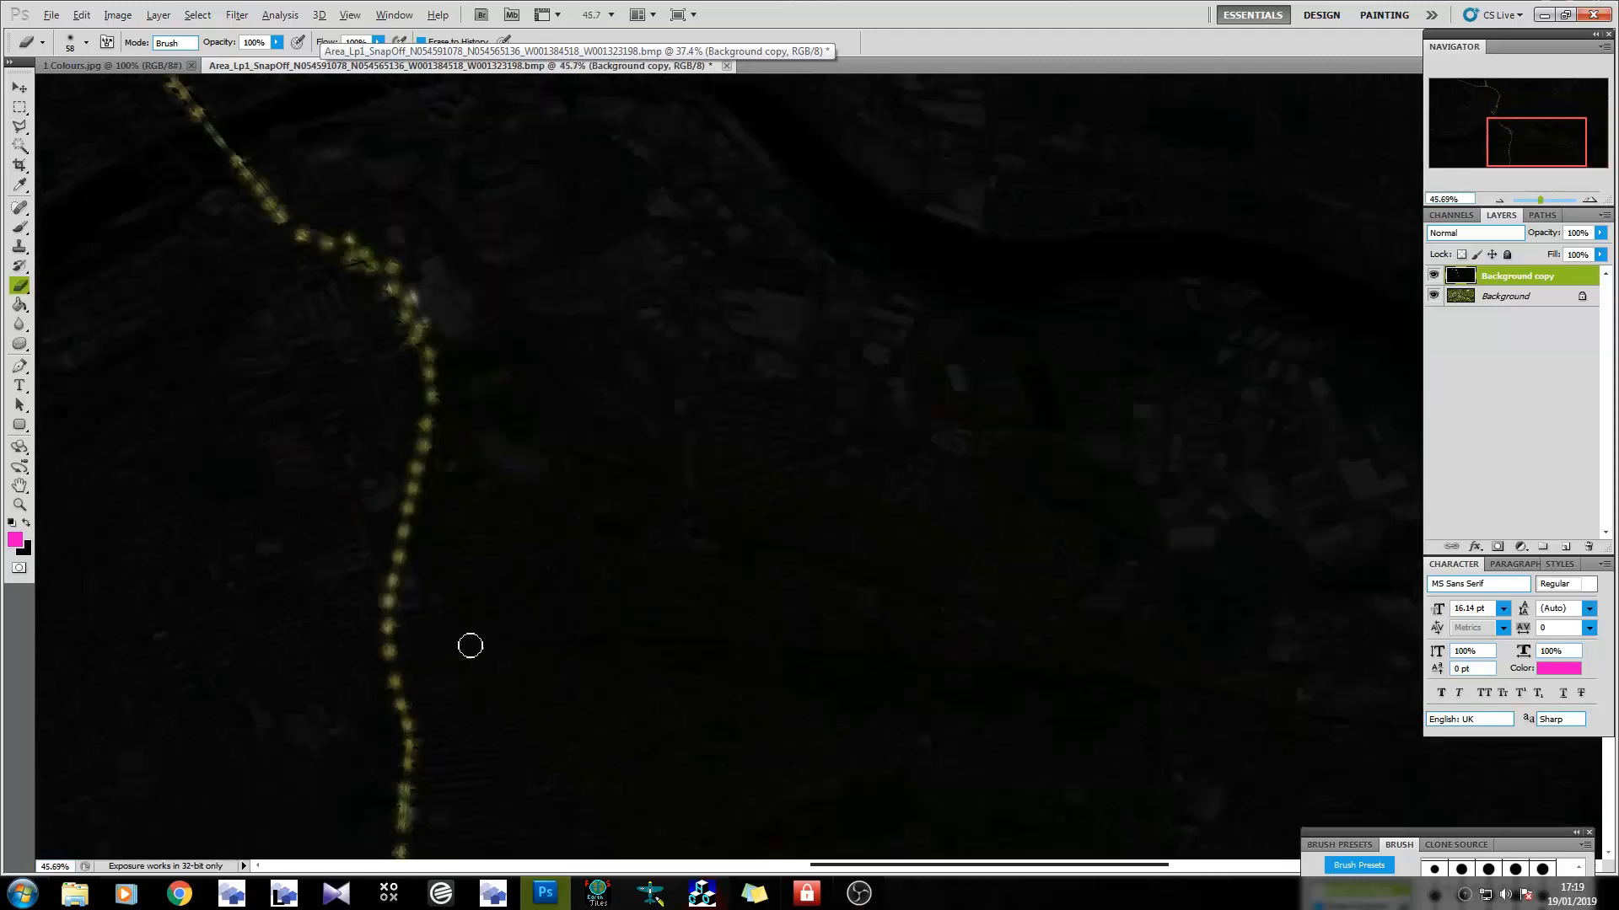
scroll(610, 422, "up", 2)
scroll(477, 264, "up", 3)
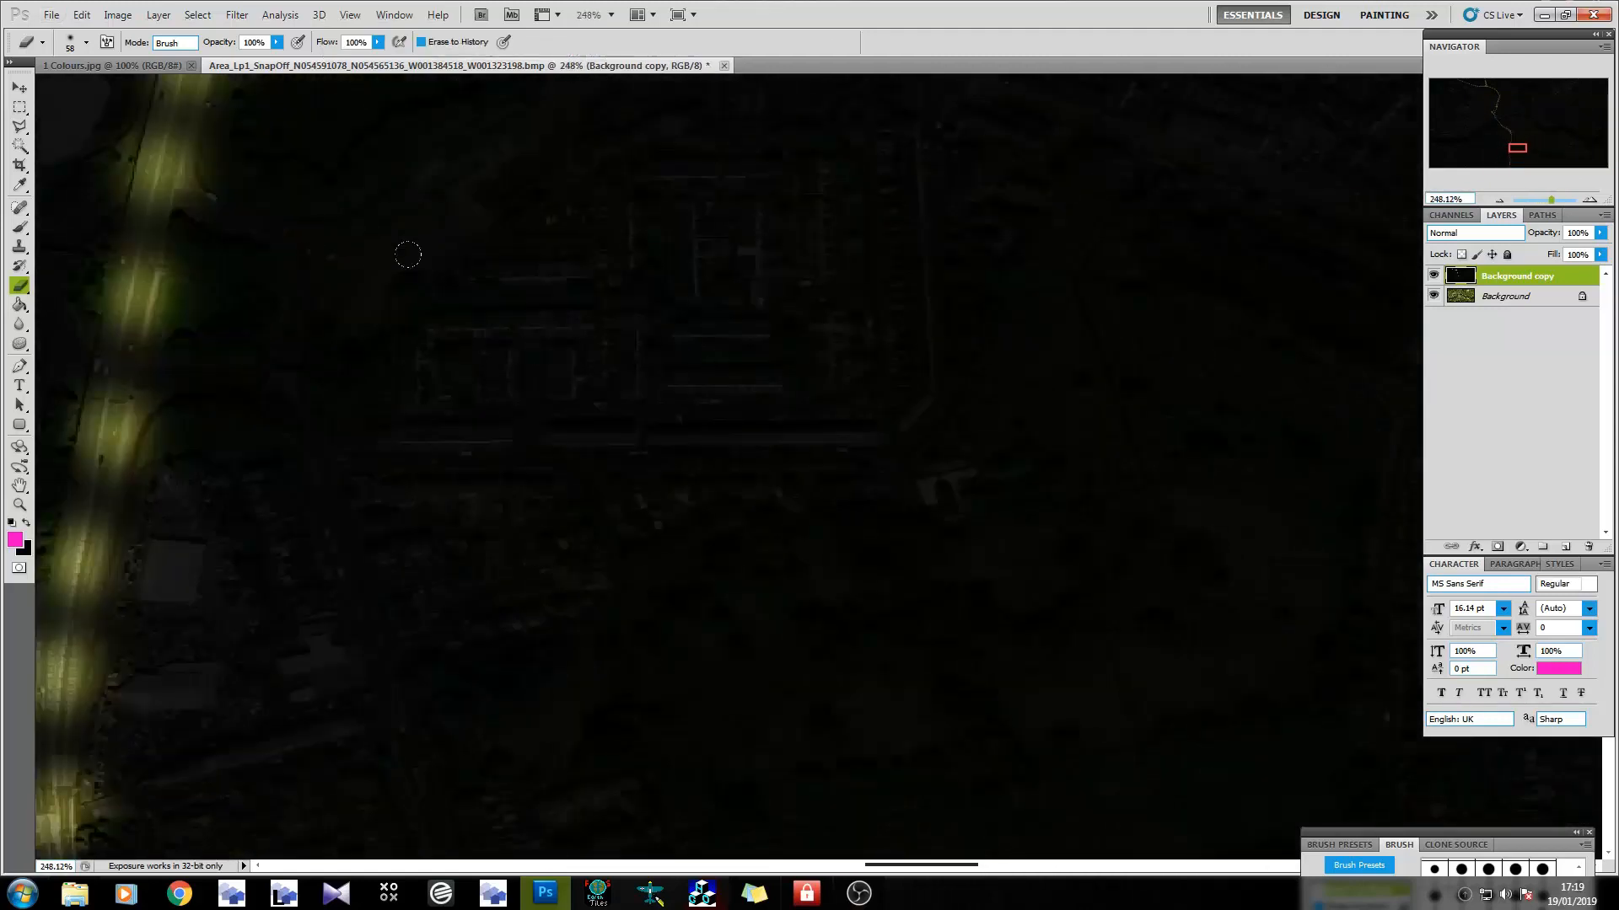
left_click(85, 43)
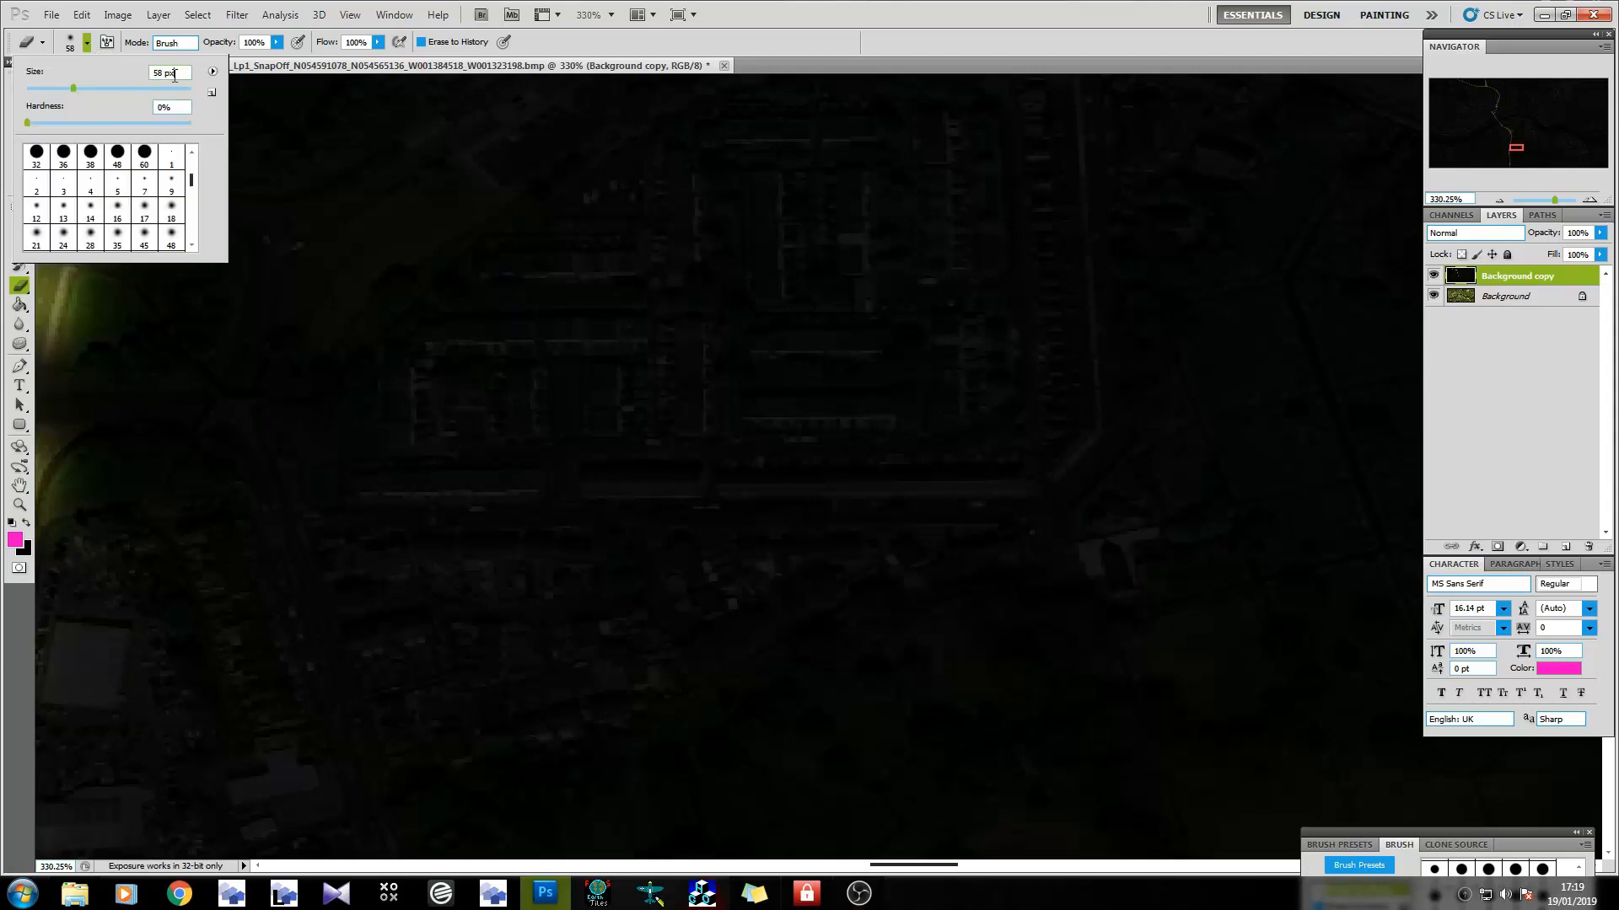
scroll(175, 74, "down", 12)
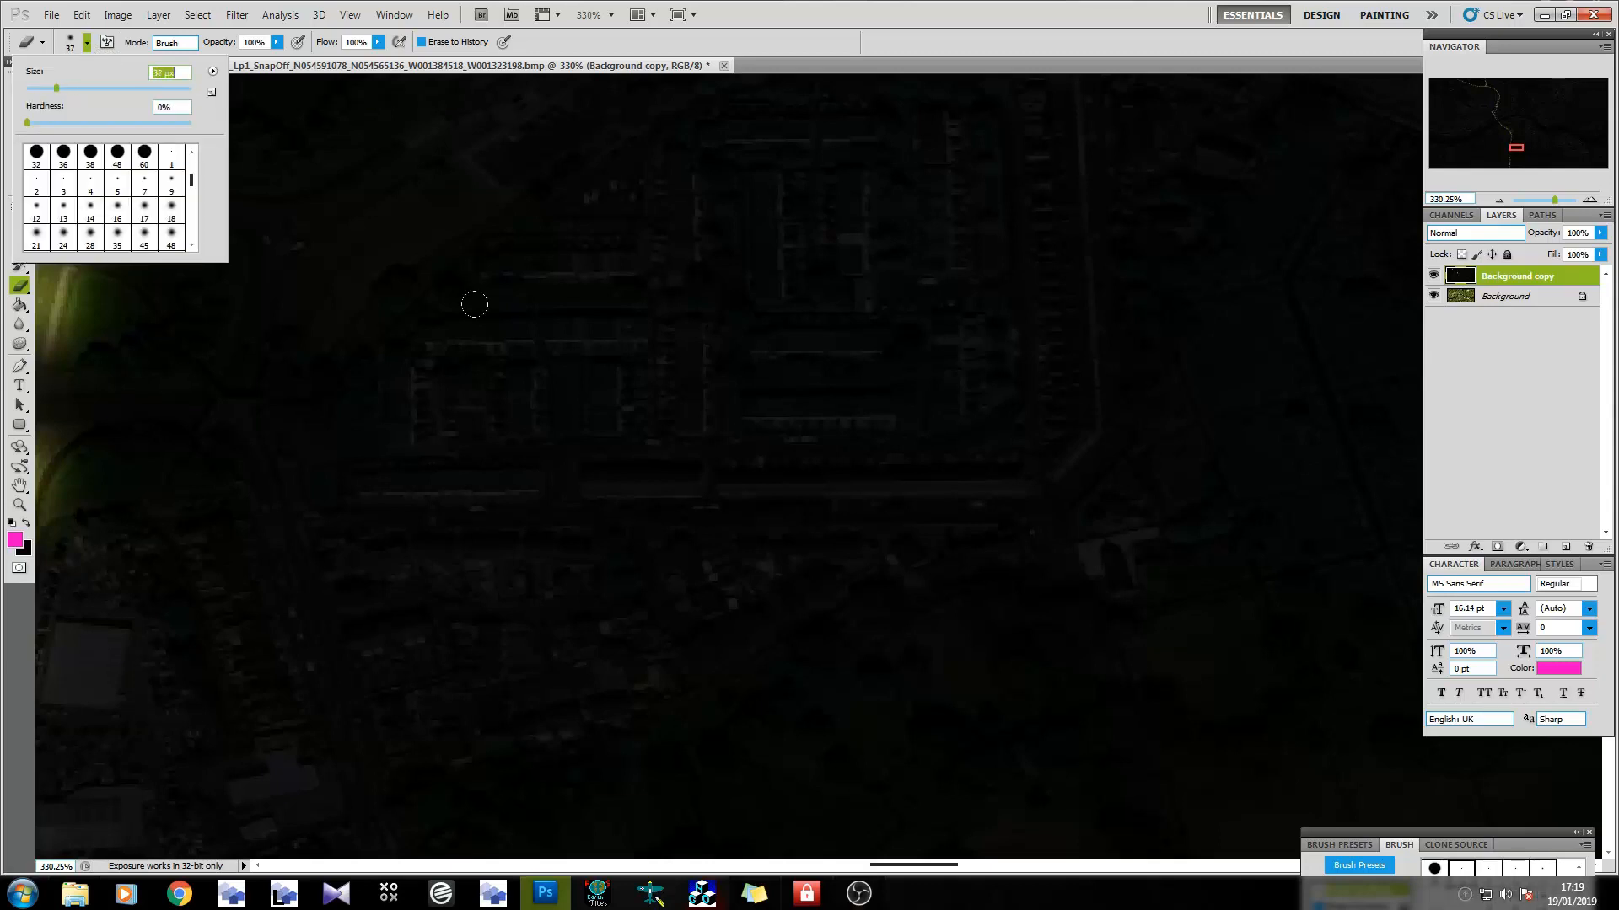
scroll(414, 347, "down", 3)
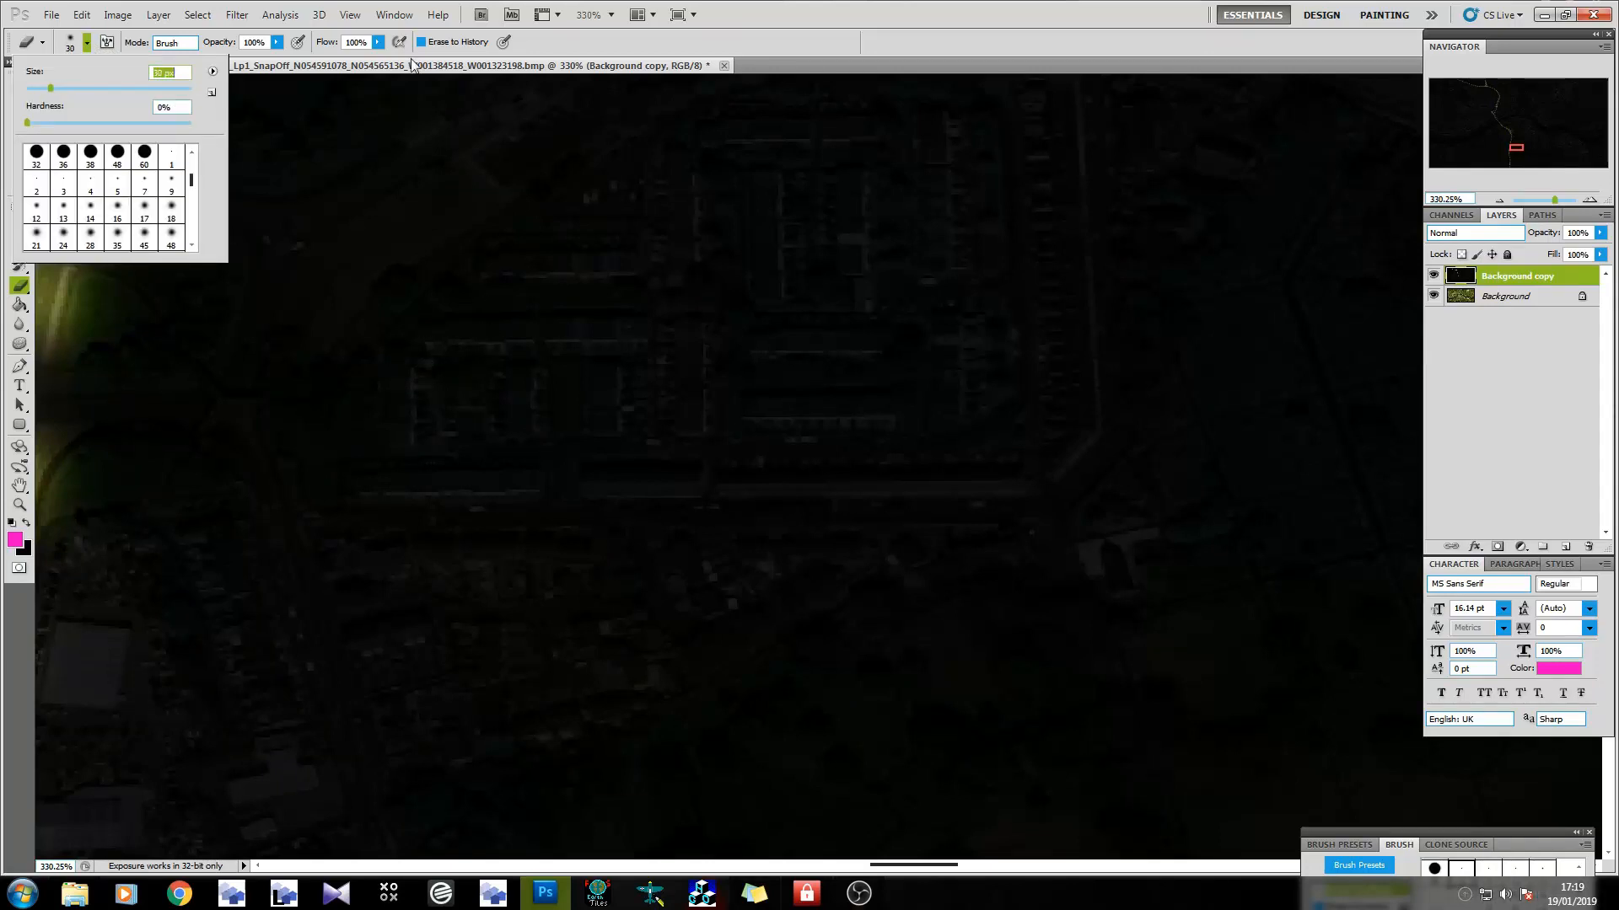
left_click(241, 44)
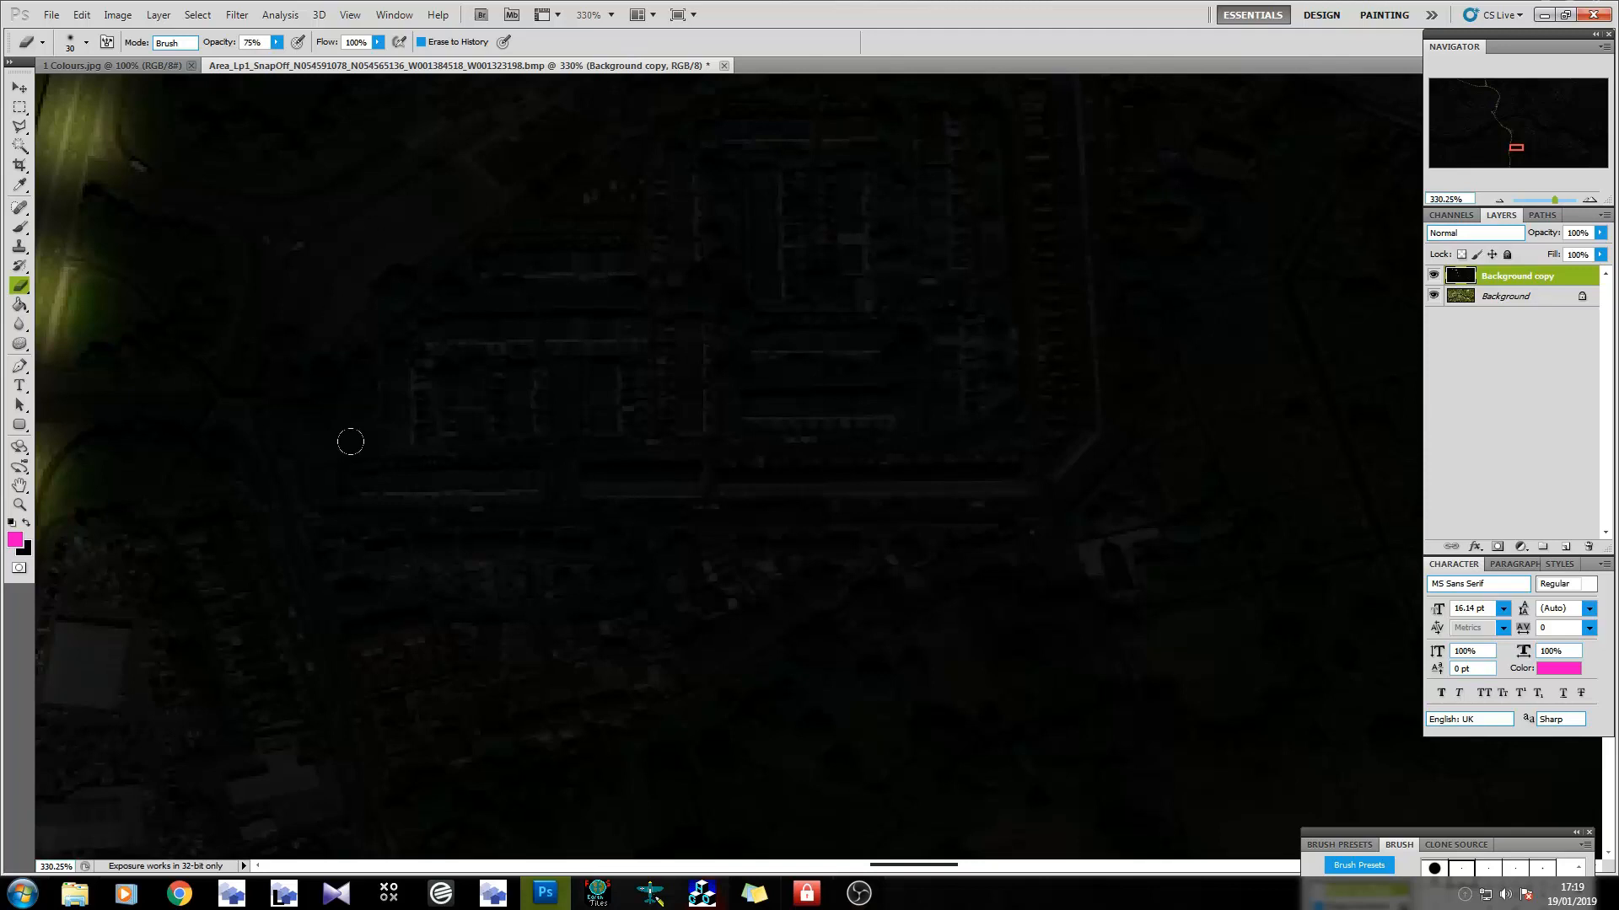
Erase fainter light spots along the estate's perimeter streets, parking areas and inner rows of houses.
mouse_move(427, 439)
left_mouse_down()
mouse_move(632, 423)
mouse_move(776, 439)
mouse_move(965, 416)
mouse_move(994, 372)
mouse_move(1001, 264)
mouse_move(879, 277)
mouse_move(997, 206)
mouse_move(983, 144)
mouse_move(1015, 141)
left_mouse_up()
scroll(1015, 141, "up", 3)
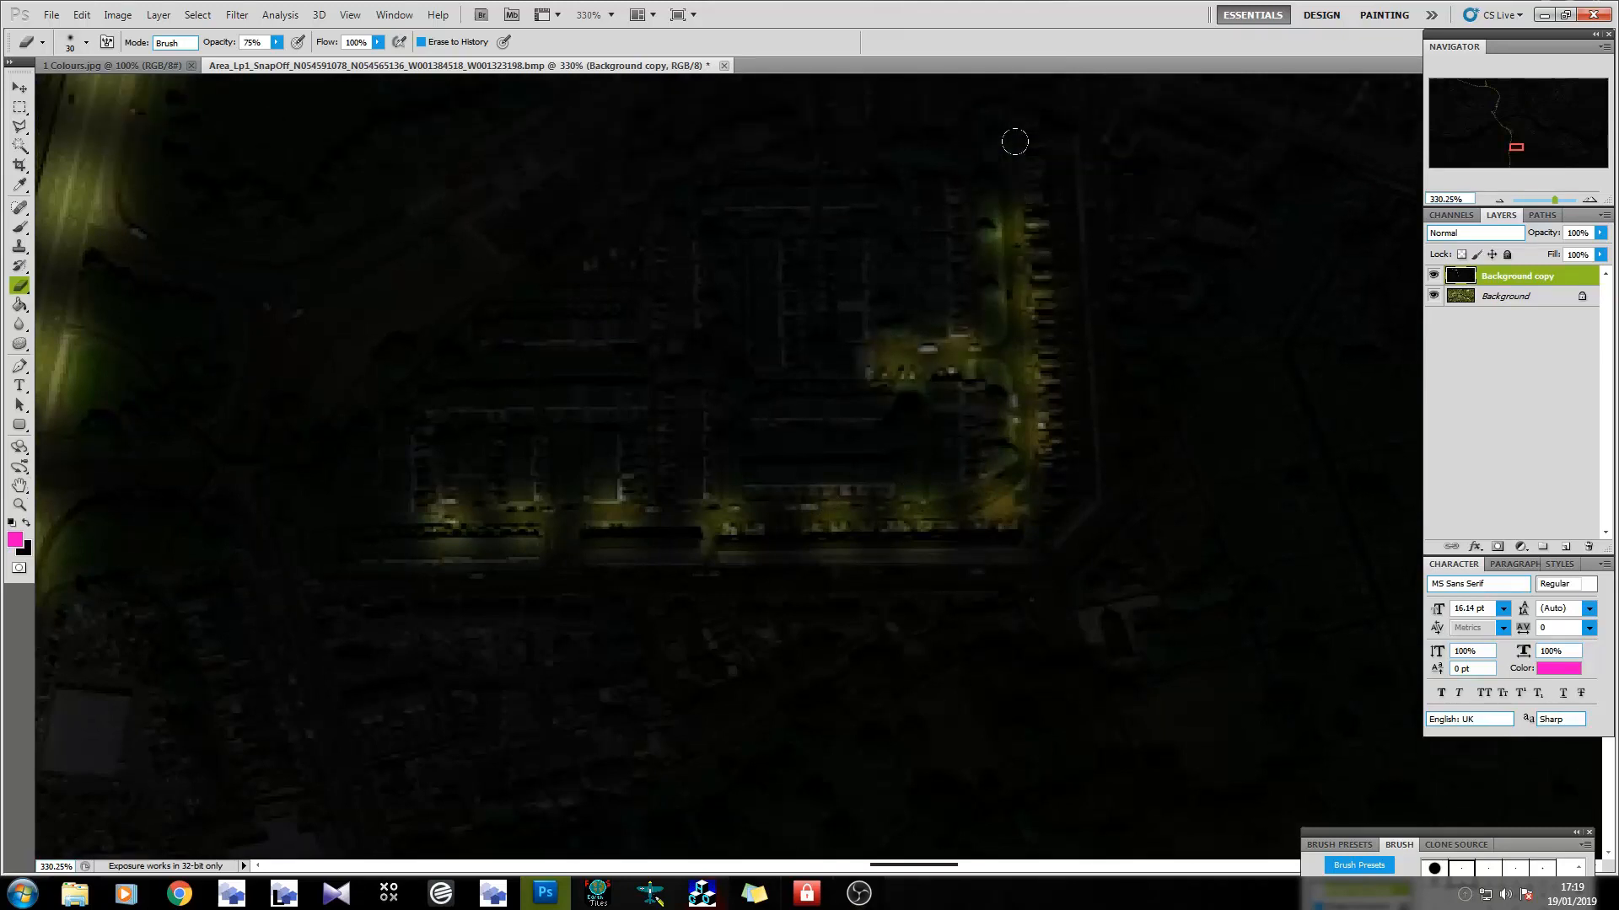
mouse_move(986, 283)
left_mouse_down()
mouse_move(972, 289)
mouse_move(929, 238)
mouse_move(787, 249)
mouse_move(583, 337)
mouse_move(582, 399)
left_mouse_up()
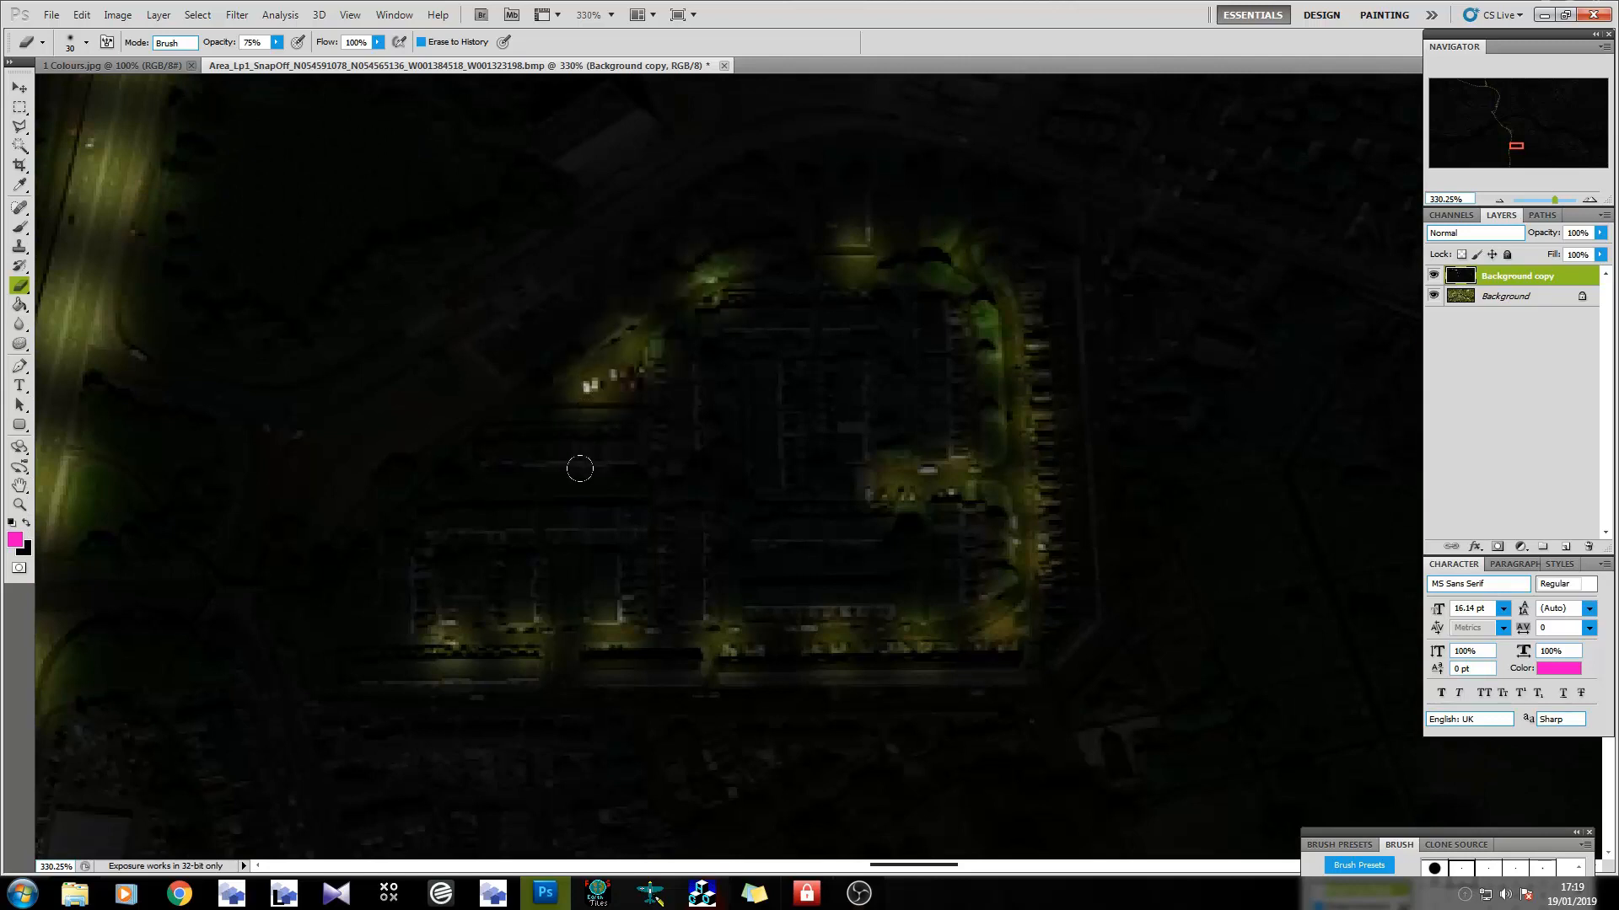
mouse_move(580, 469)
left_mouse_down()
mouse_move(519, 472)
mouse_move(667, 416)
mouse_move(687, 388)
left_mouse_up()
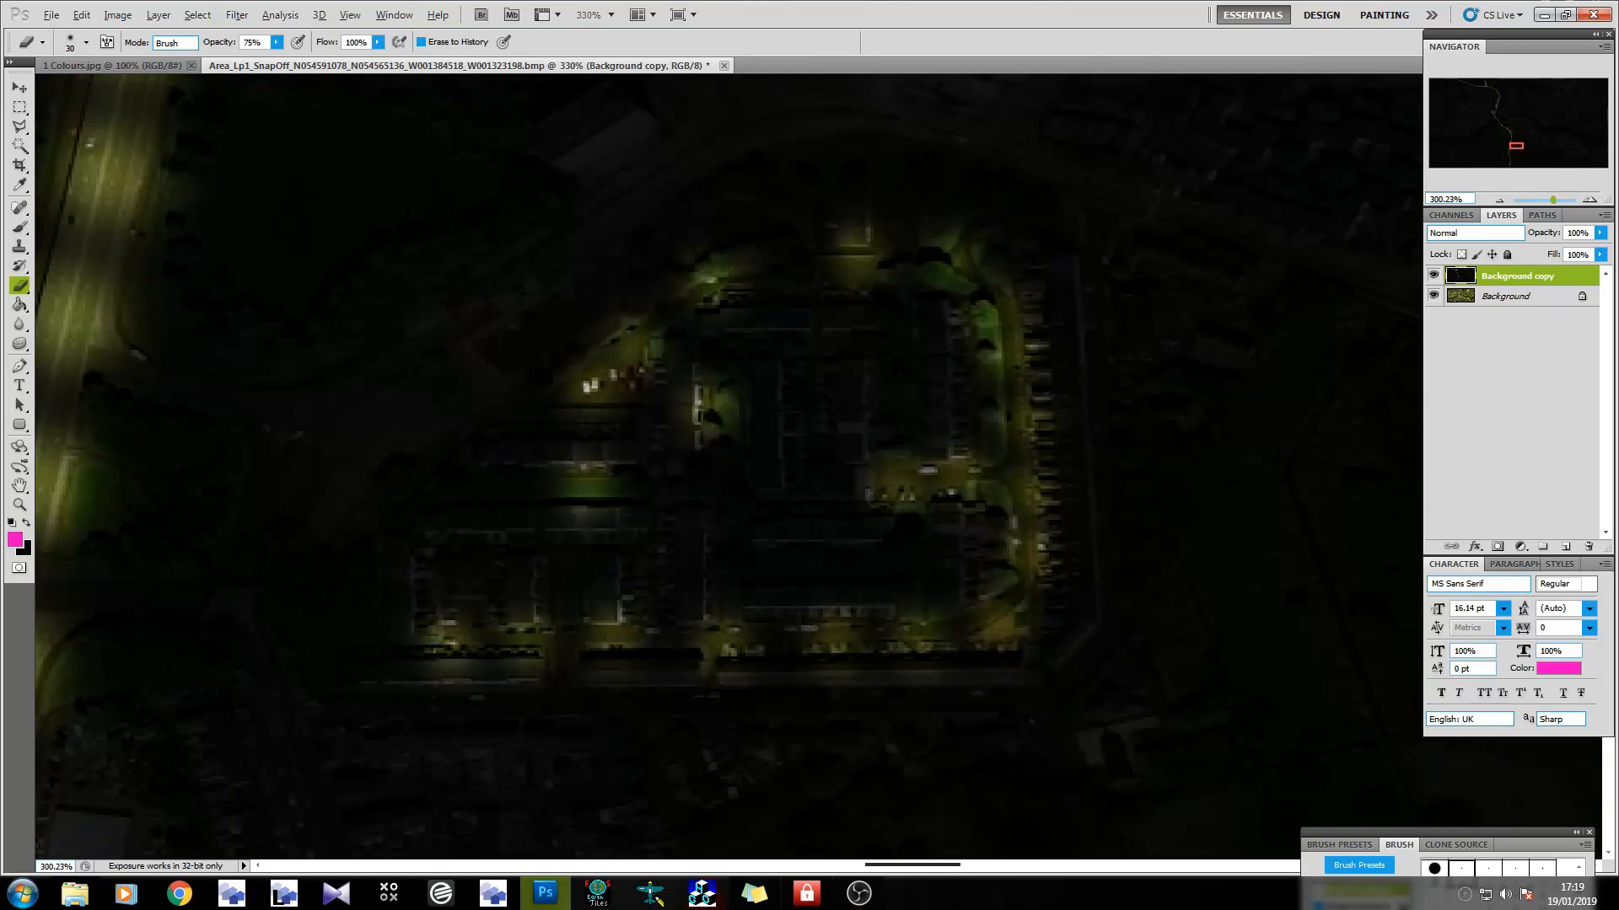
Erase a row of light spots along the diagonal road running south-east between the main lit road and the residential estate.
scroll(944, 216, "down", 5)
scroll(675, 495, "up", 5)
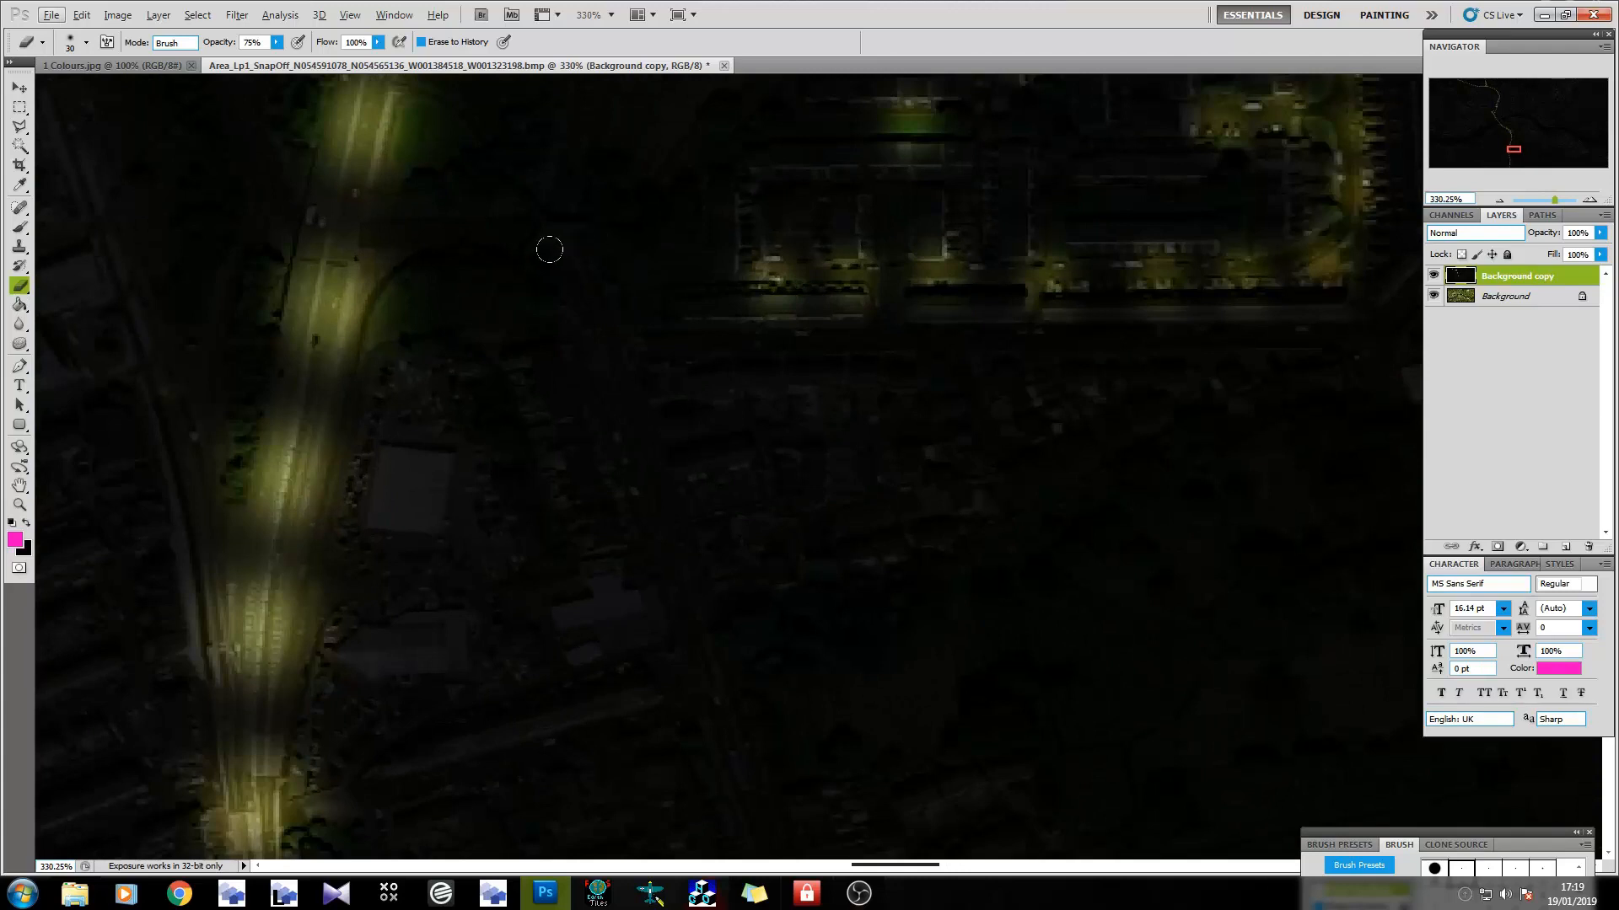
mouse_move(545, 246)
left_mouse_down()
mouse_move(634, 460)
mouse_move(683, 683)
mouse_move(753, 805)
left_mouse_up()
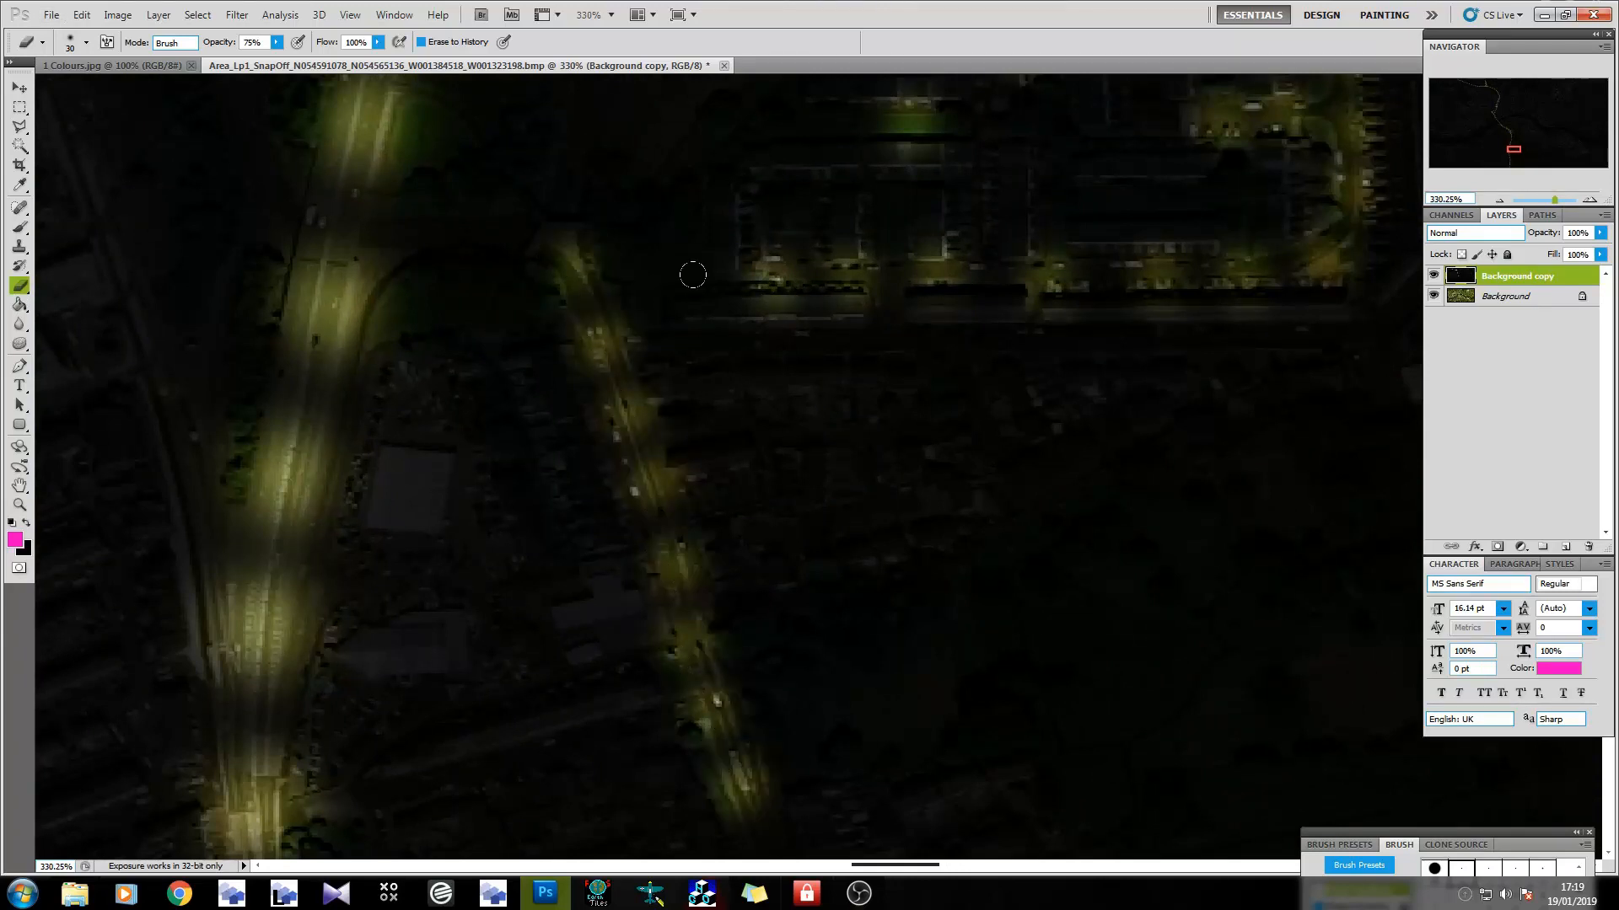
scroll(690, 271, "down", 5)
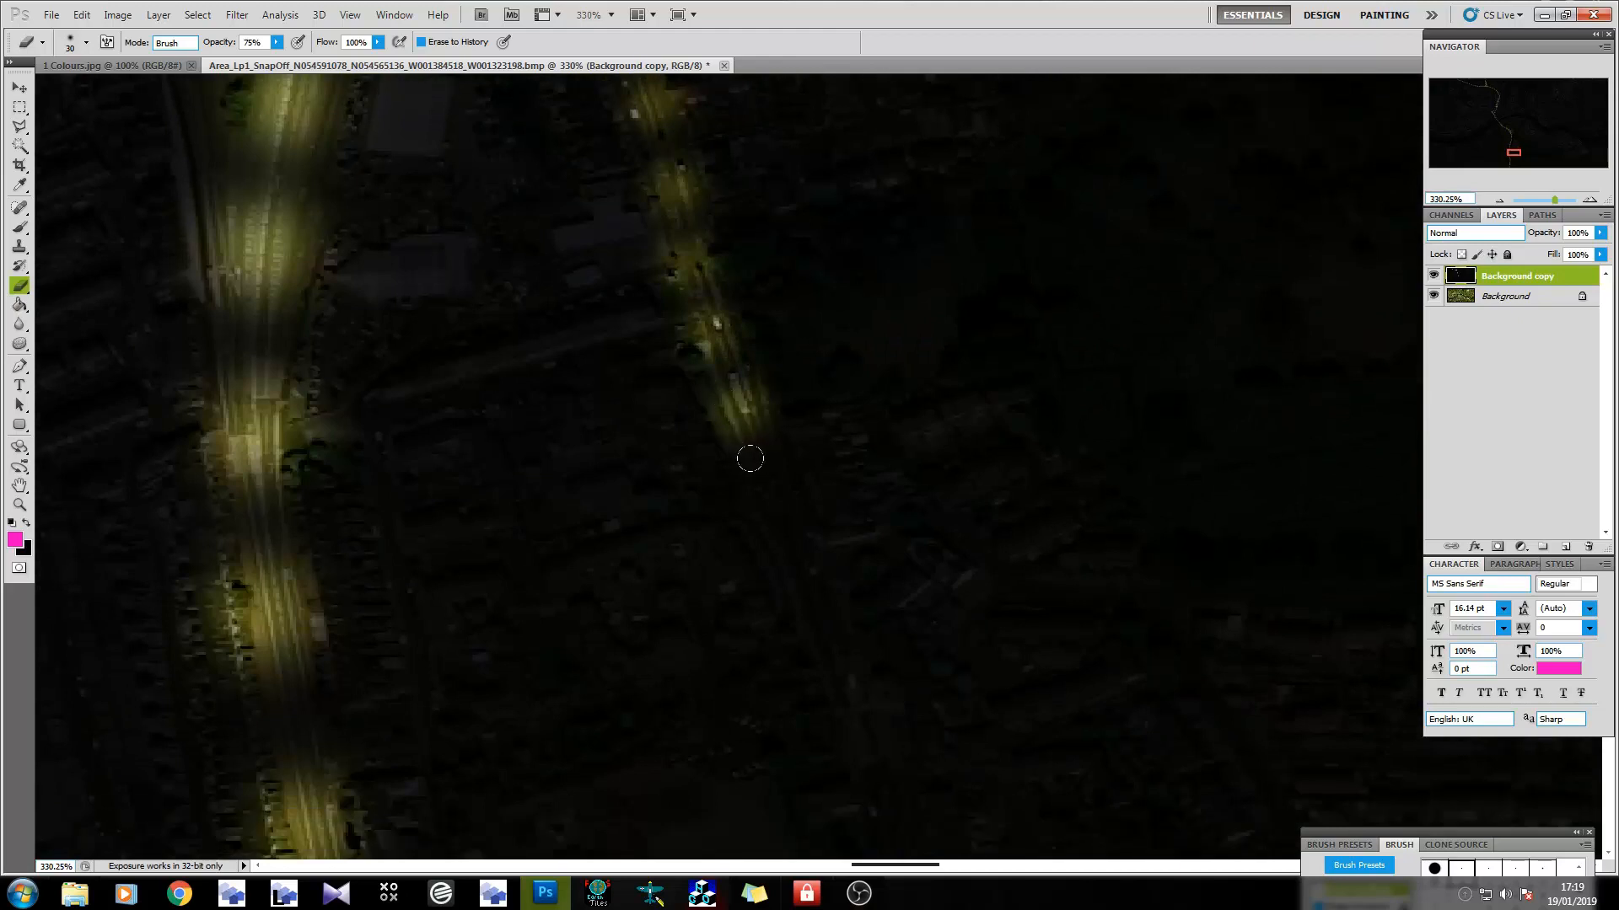
left_click_drag(749, 458, 827, 684)
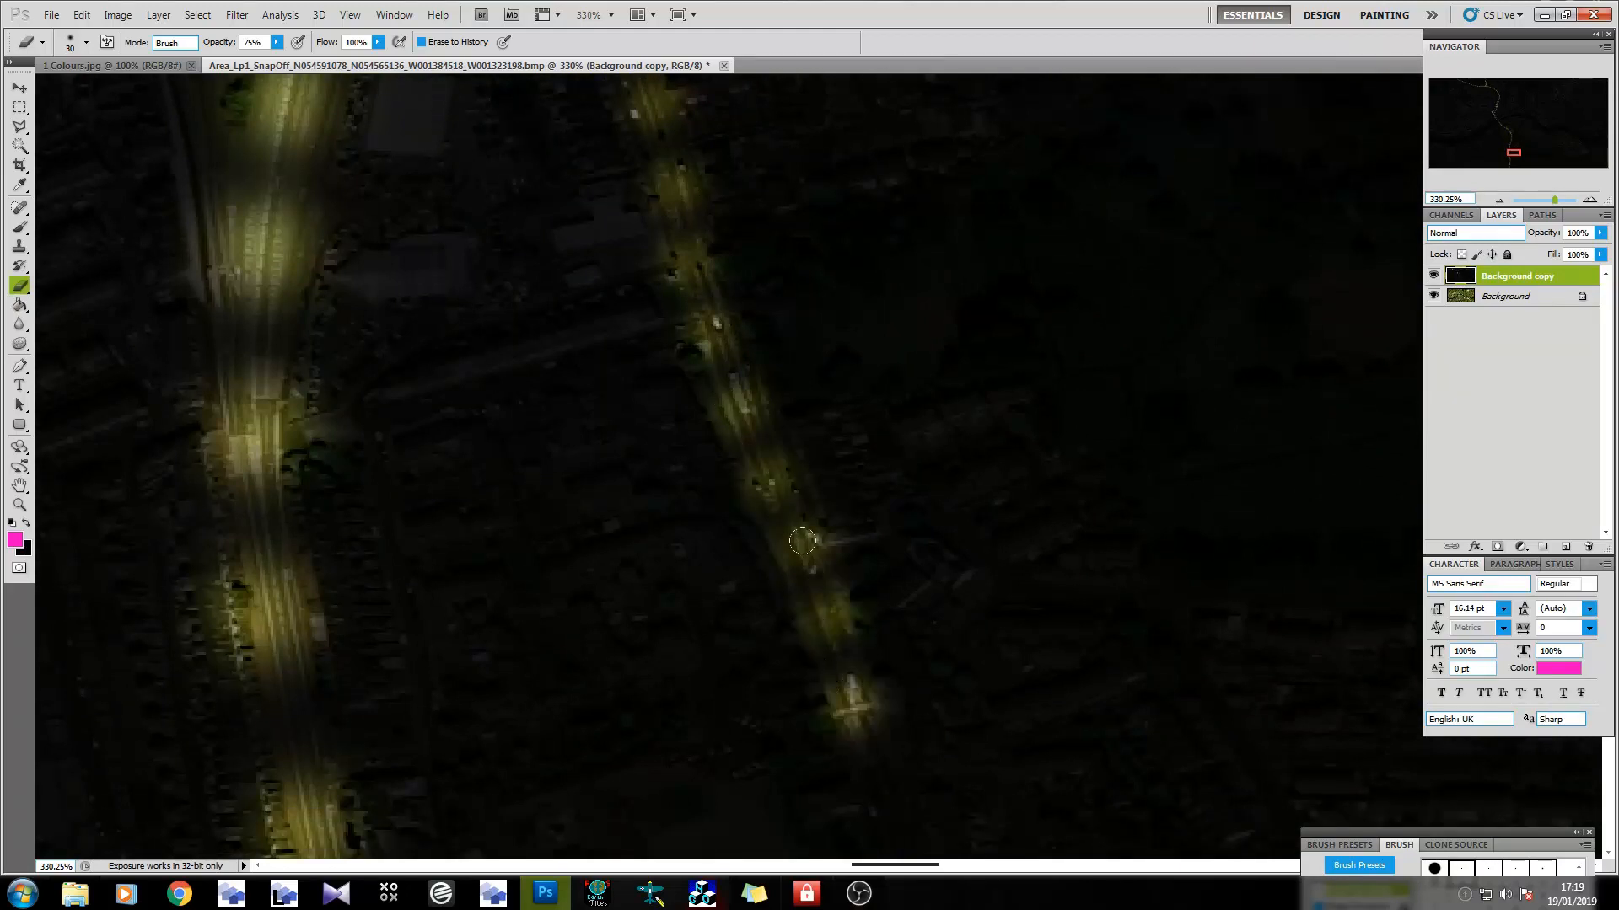
scroll(802, 540, "down", 6)
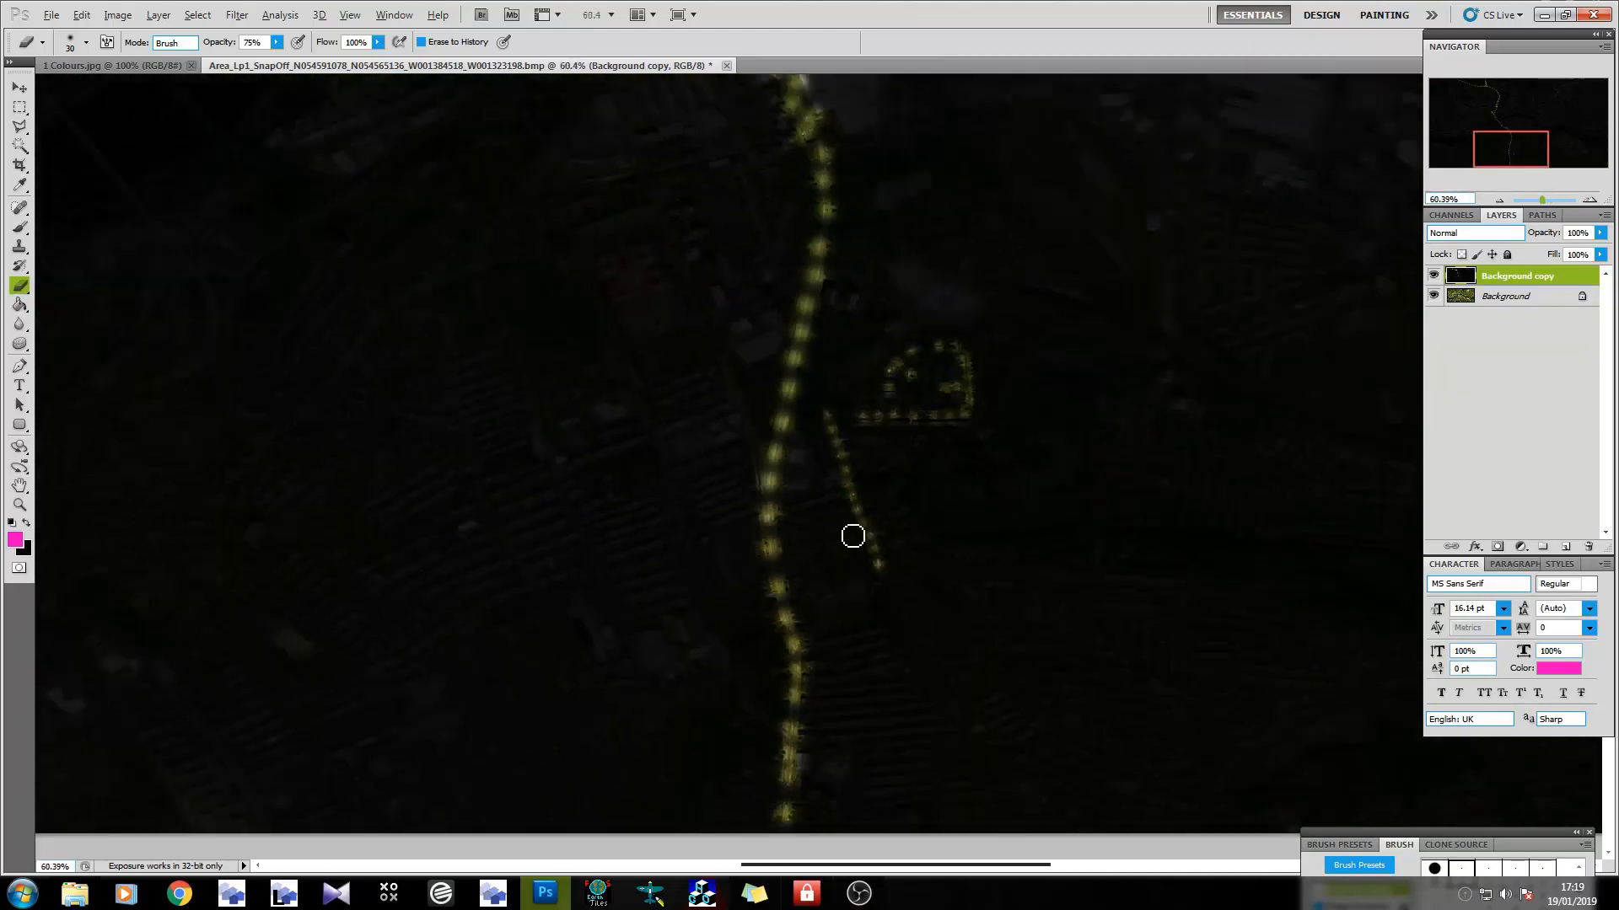
Erase light spots over the rows of parked cars just east of the curved railway station roofs, north of the river.
scroll(853, 536, "down", 2)
scroll(904, 449, "up", 3)
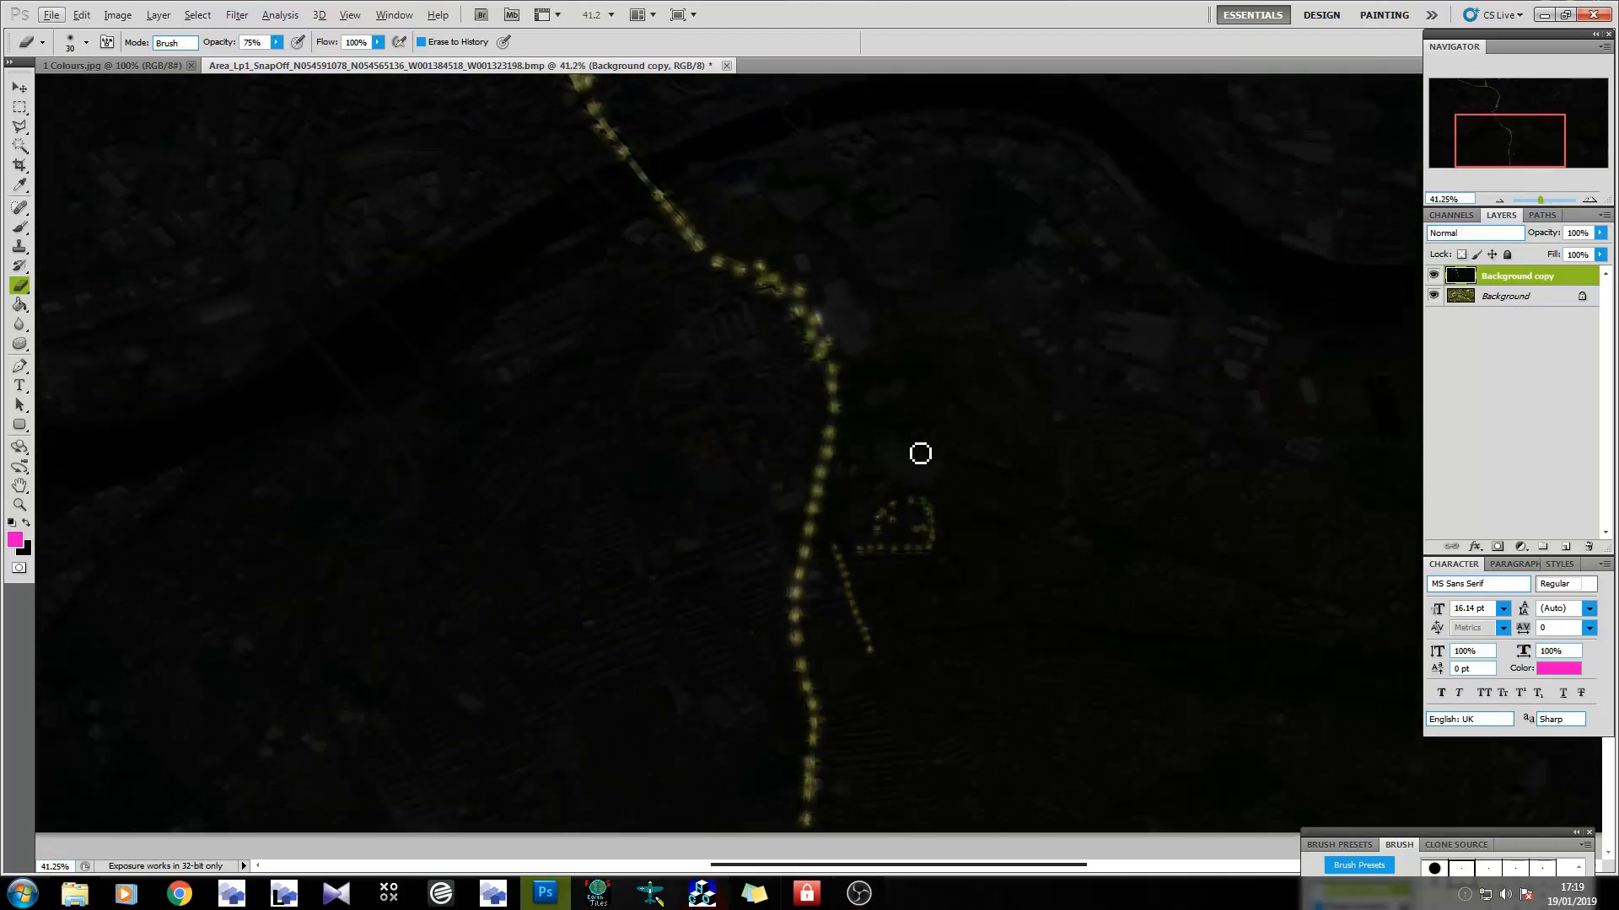
scroll(902, 500, "up", 3)
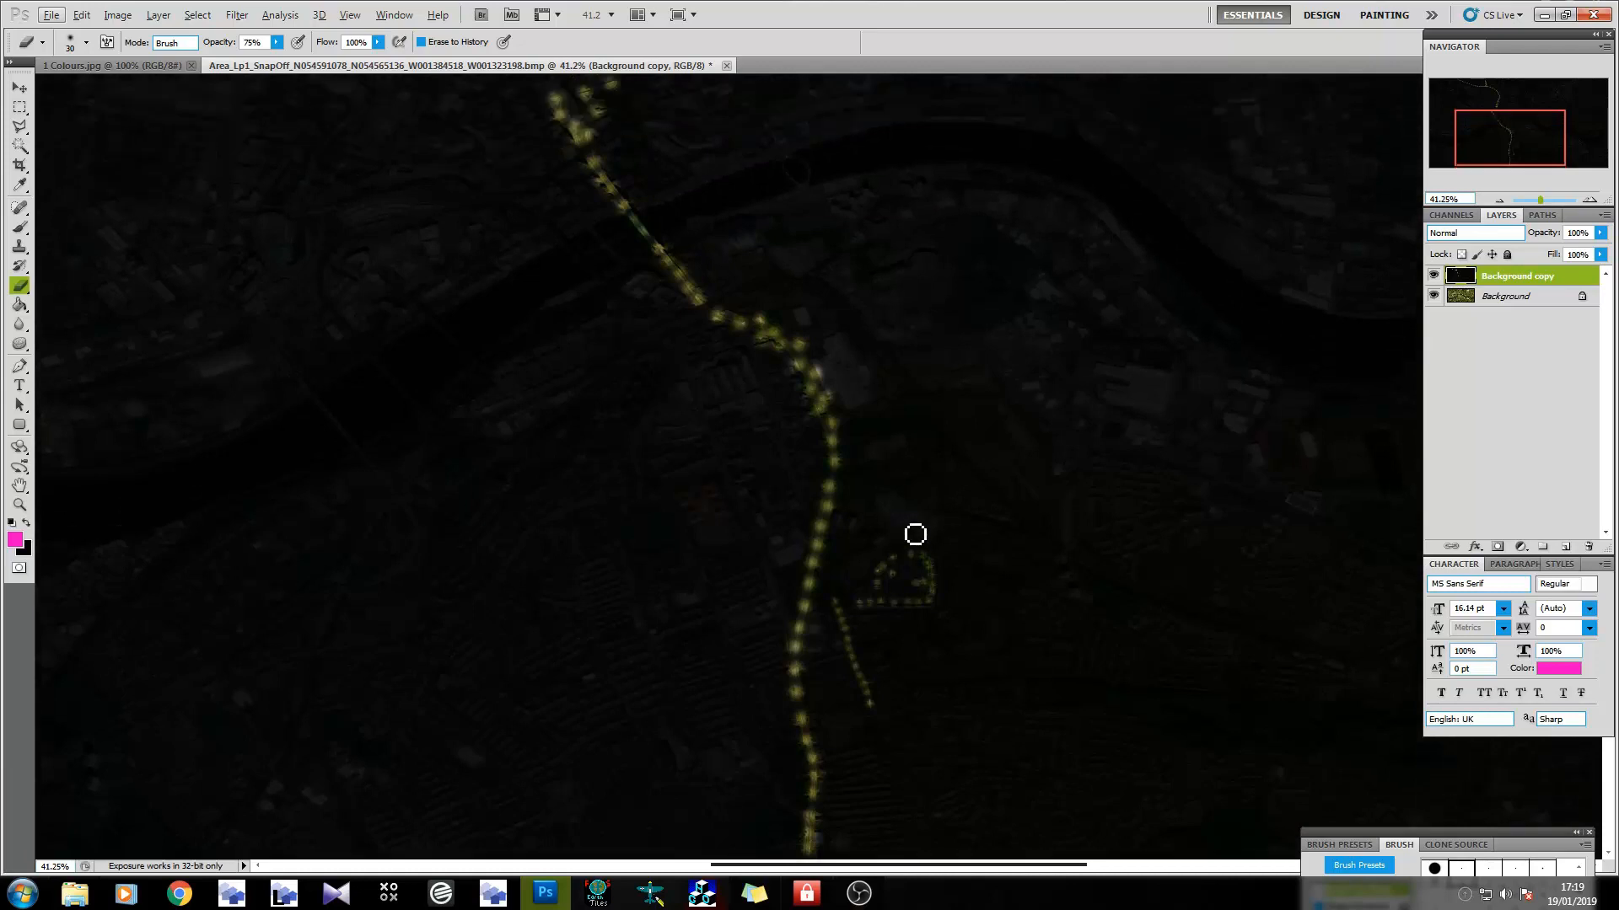
scroll(1029, 658, "up", 7)
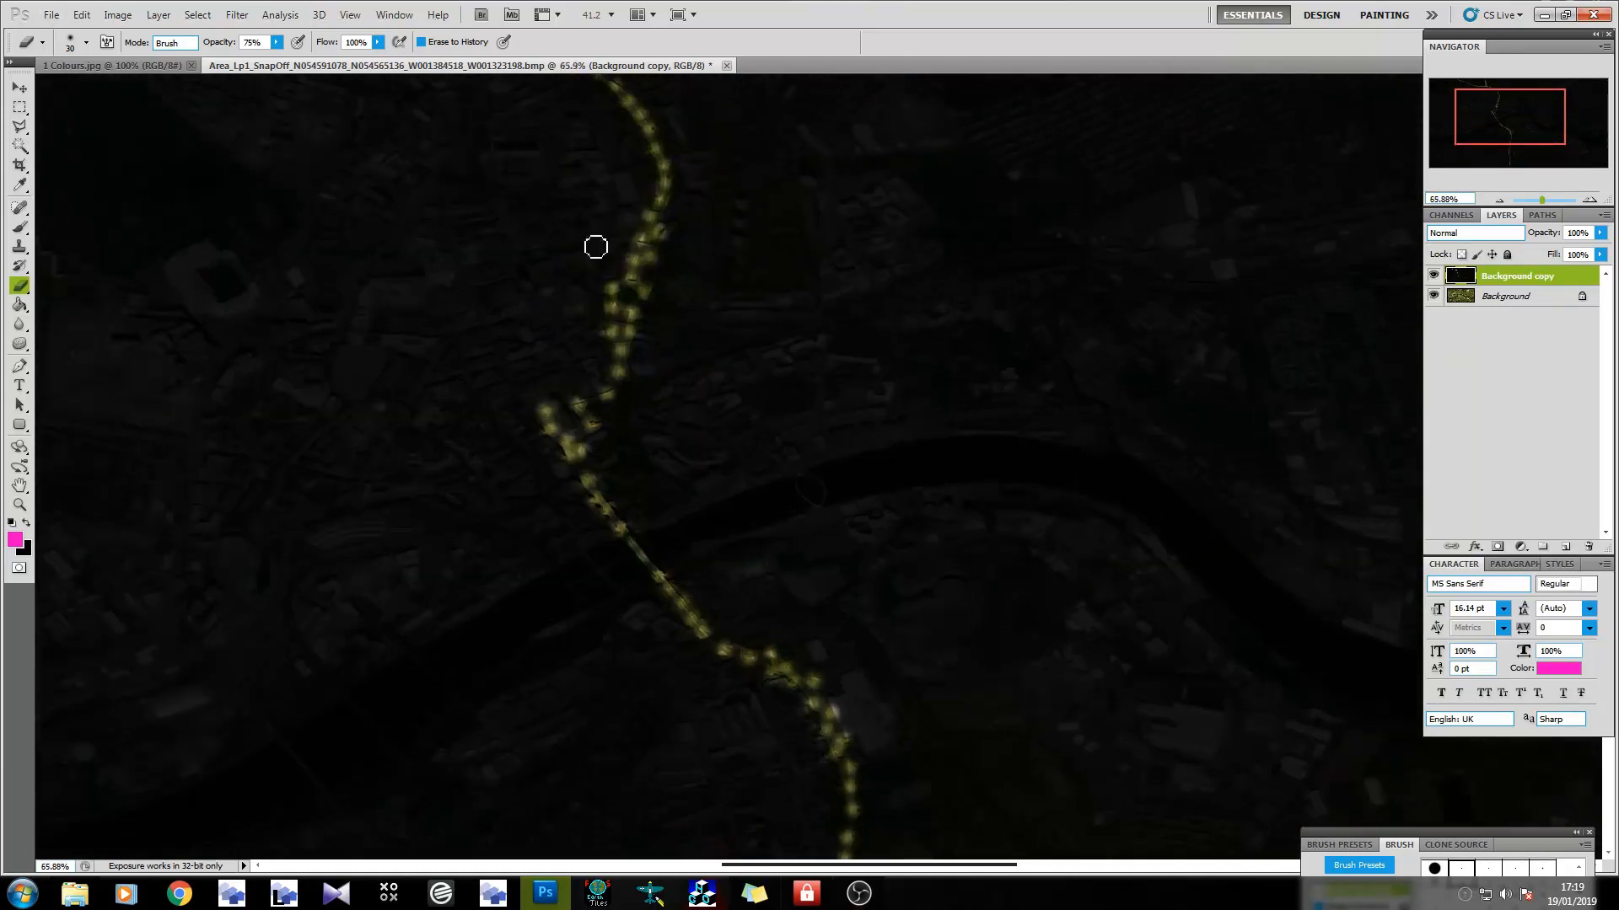
scroll(596, 245, "up", 5)
scroll(873, 417, "down", 10)
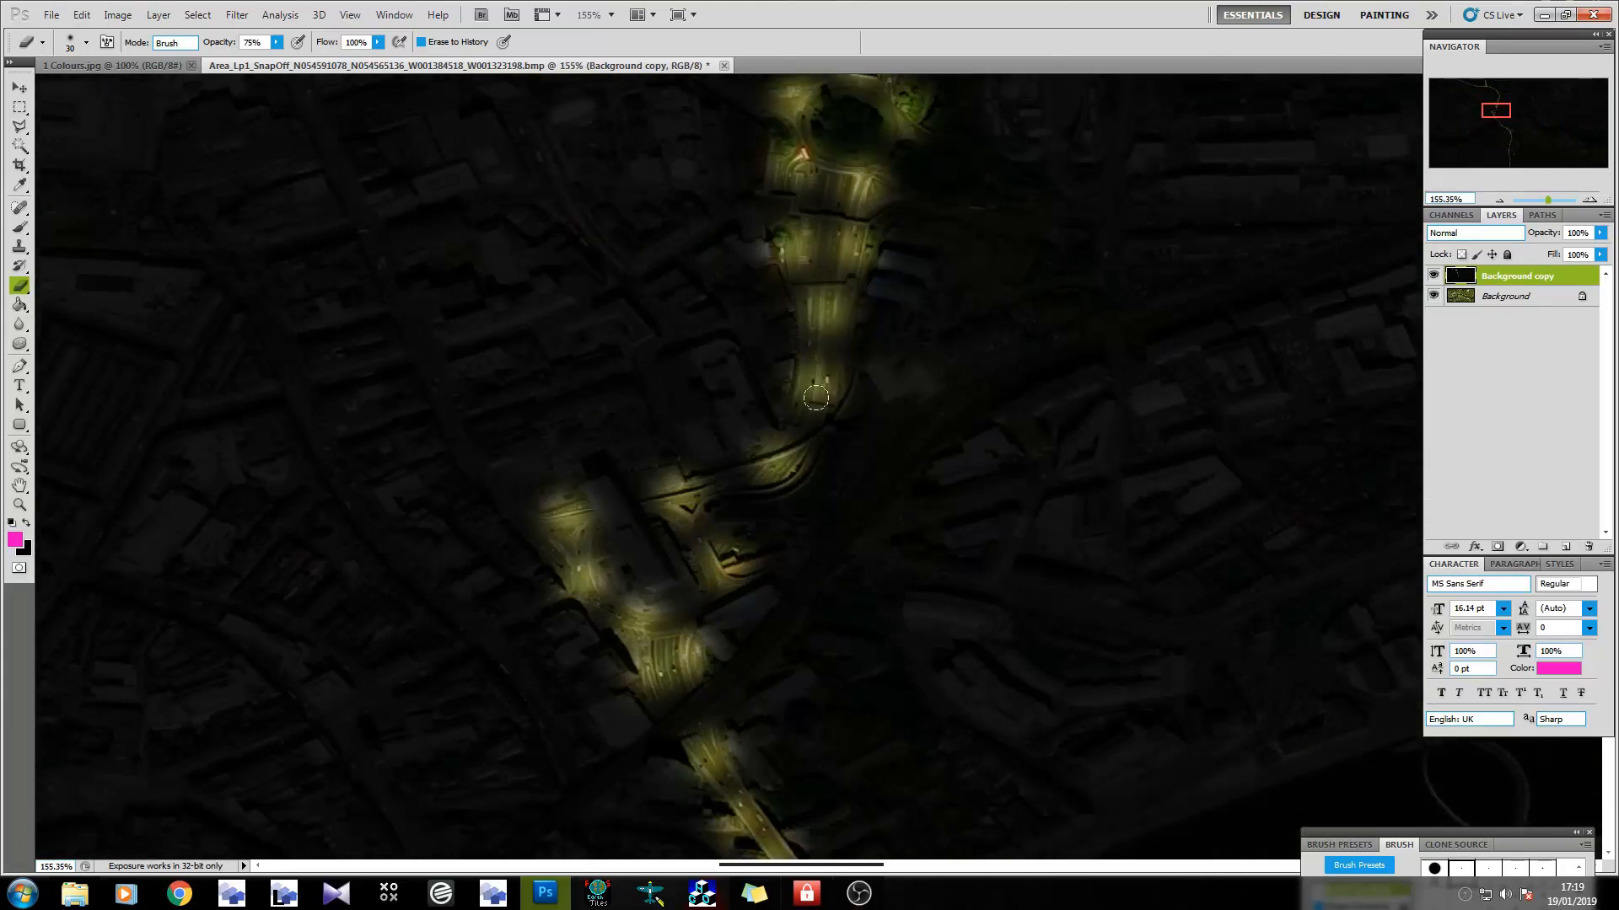
scroll(570, 514, "down", 4)
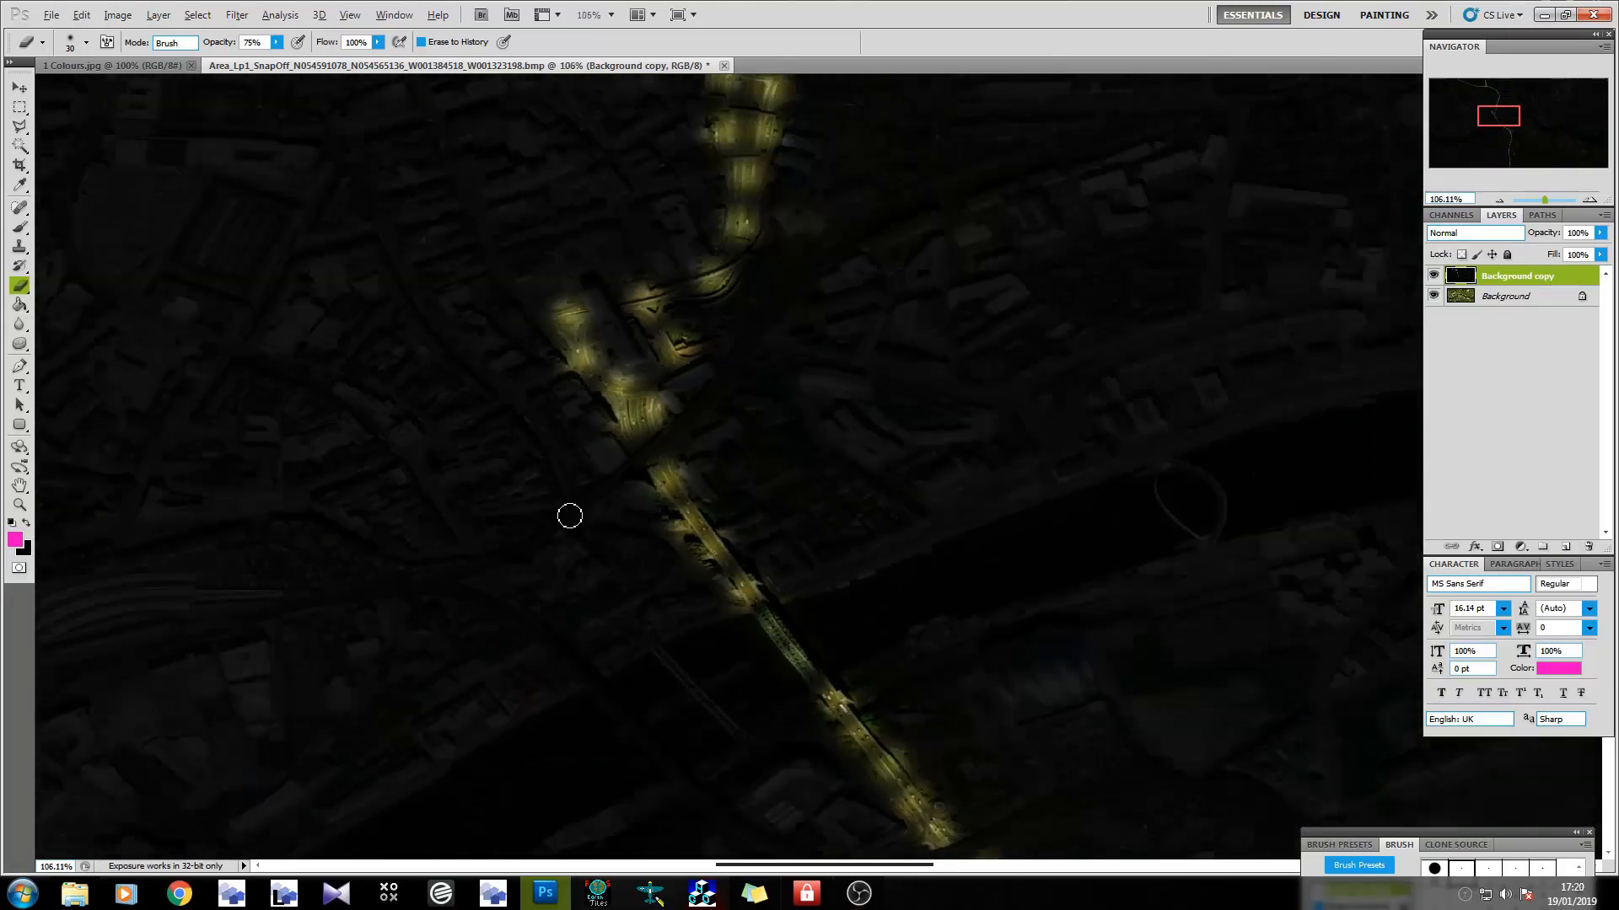
scroll(119, 593, "up", 5)
left_click_drag(591, 543, 818, 552)
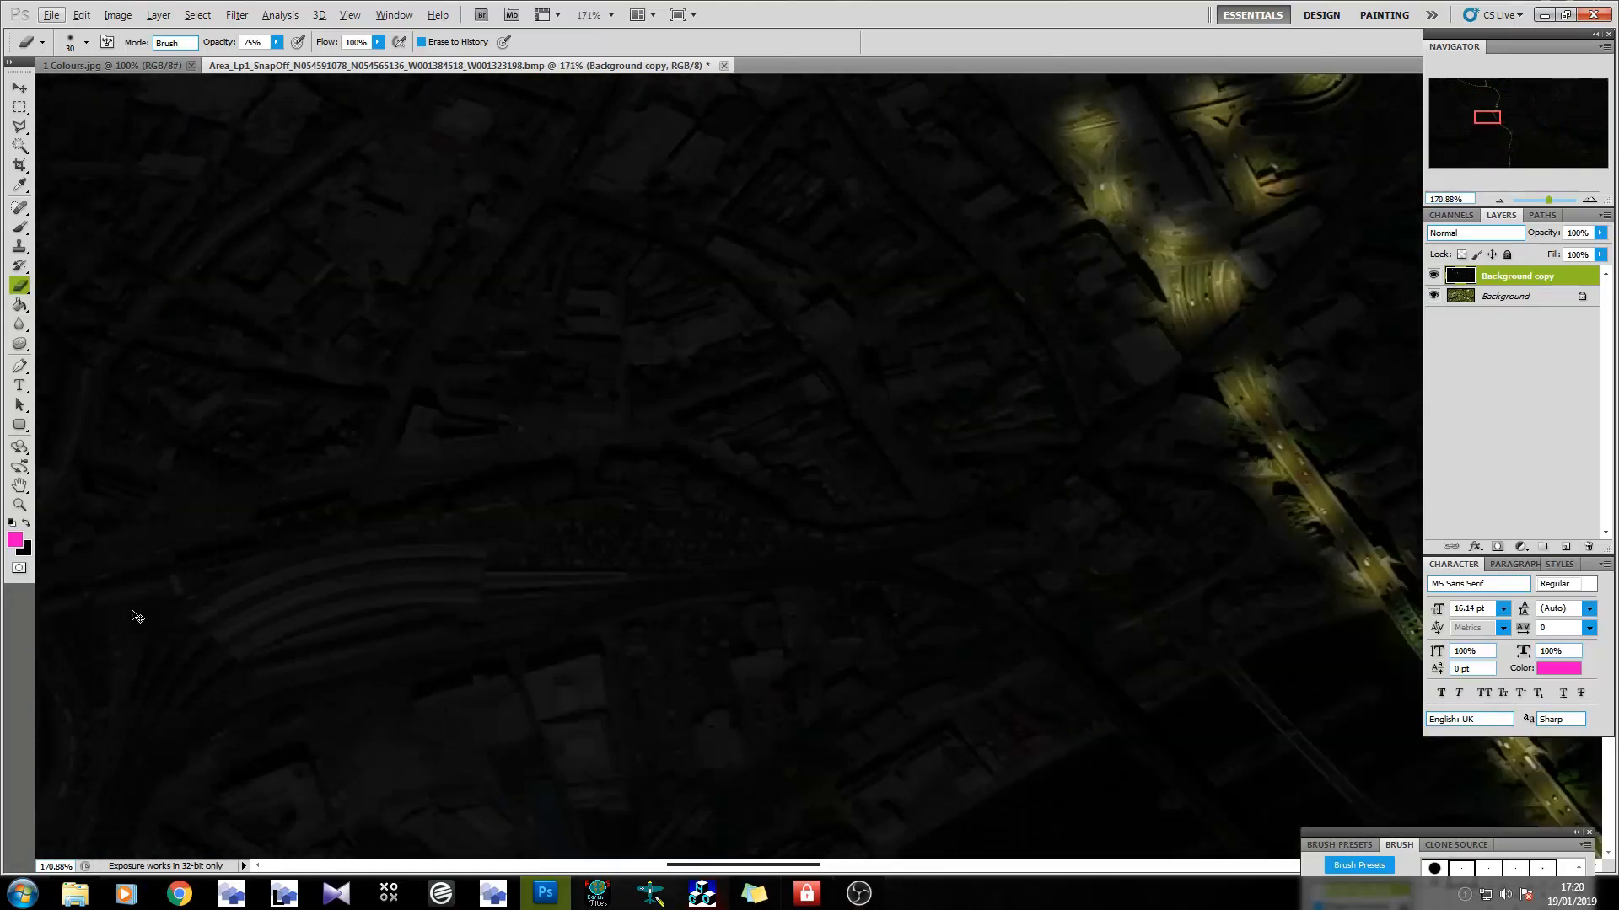
left_click_drag(139, 614, 318, 618)
scroll(615, 651, "up", 9)
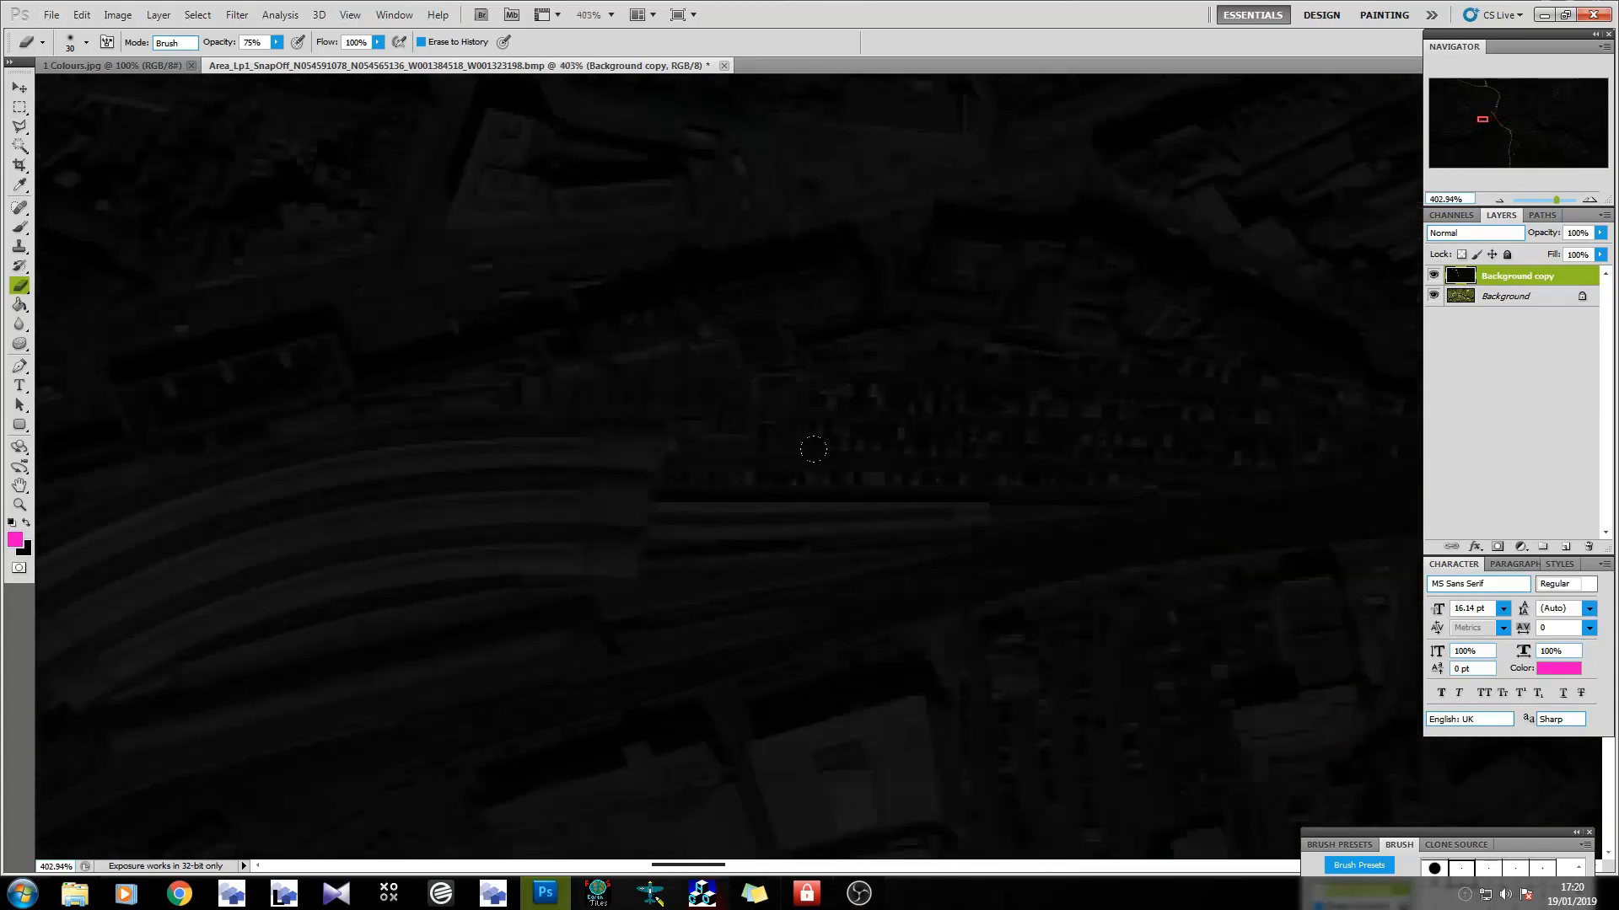
mouse_move(814, 449)
left_mouse_down()
mouse_move(843, 476)
mouse_move(839, 410)
mouse_move(940, 463)
mouse_move(905, 393)
left_mouse_up()
mouse_move(956, 452)
left_mouse_down()
mouse_move(960, 387)
mouse_move(1033, 458)
mouse_move(1031, 381)
mouse_move(1087, 416)
mouse_move(1103, 386)
mouse_move(1289, 393)
mouse_move(1300, 414)
mouse_move(1273, 449)
mouse_move(1113, 451)
left_mouse_up()
Erase individual light spots along the street bordering the railway station's northern side, working from its western end eastward.
scroll(1241, 355, "down", 5)
scroll(737, 473, "up", 3)
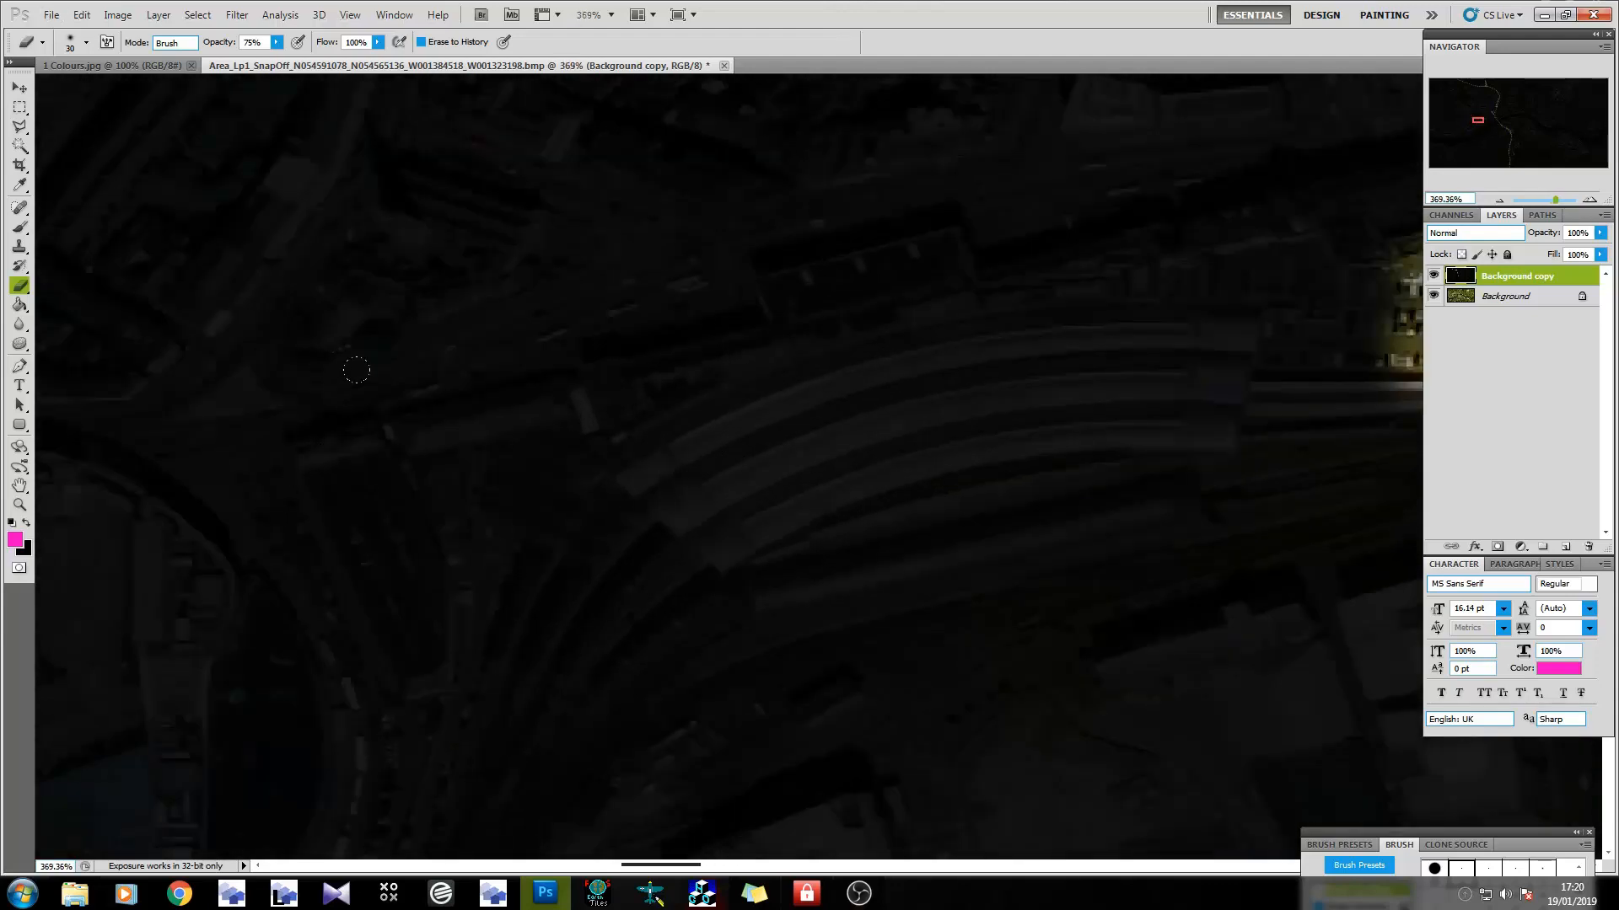
left_click(381, 390)
left_click(453, 318)
left_click(556, 358)
left_click(589, 263)
left_click(683, 288)
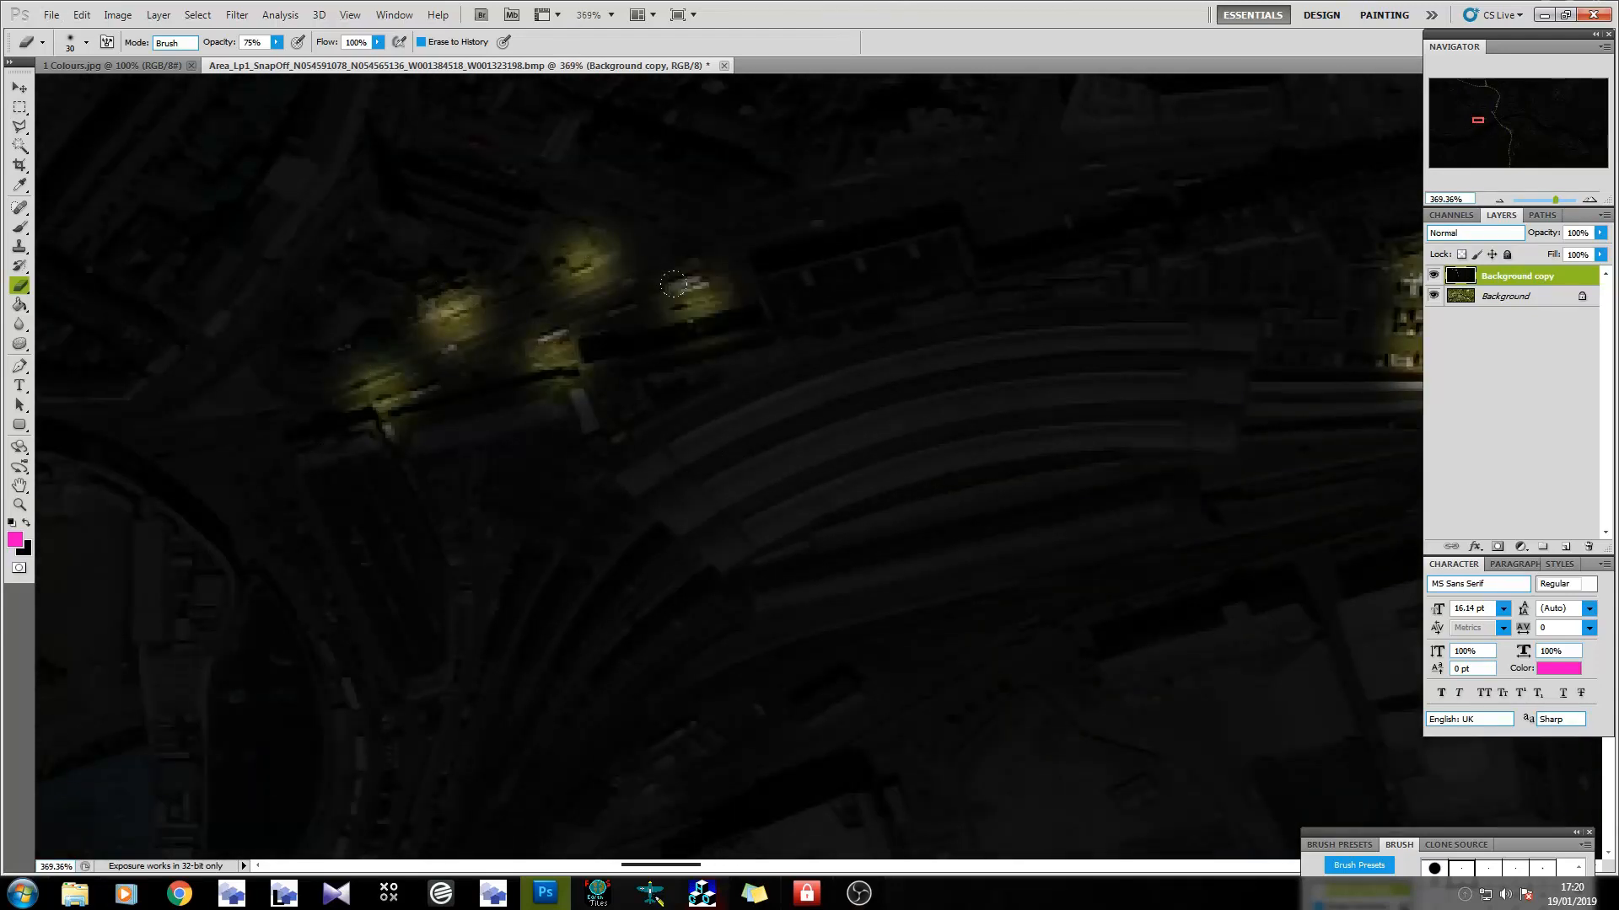
left_click(723, 216)
left_click(777, 241)
left_click(865, 226)
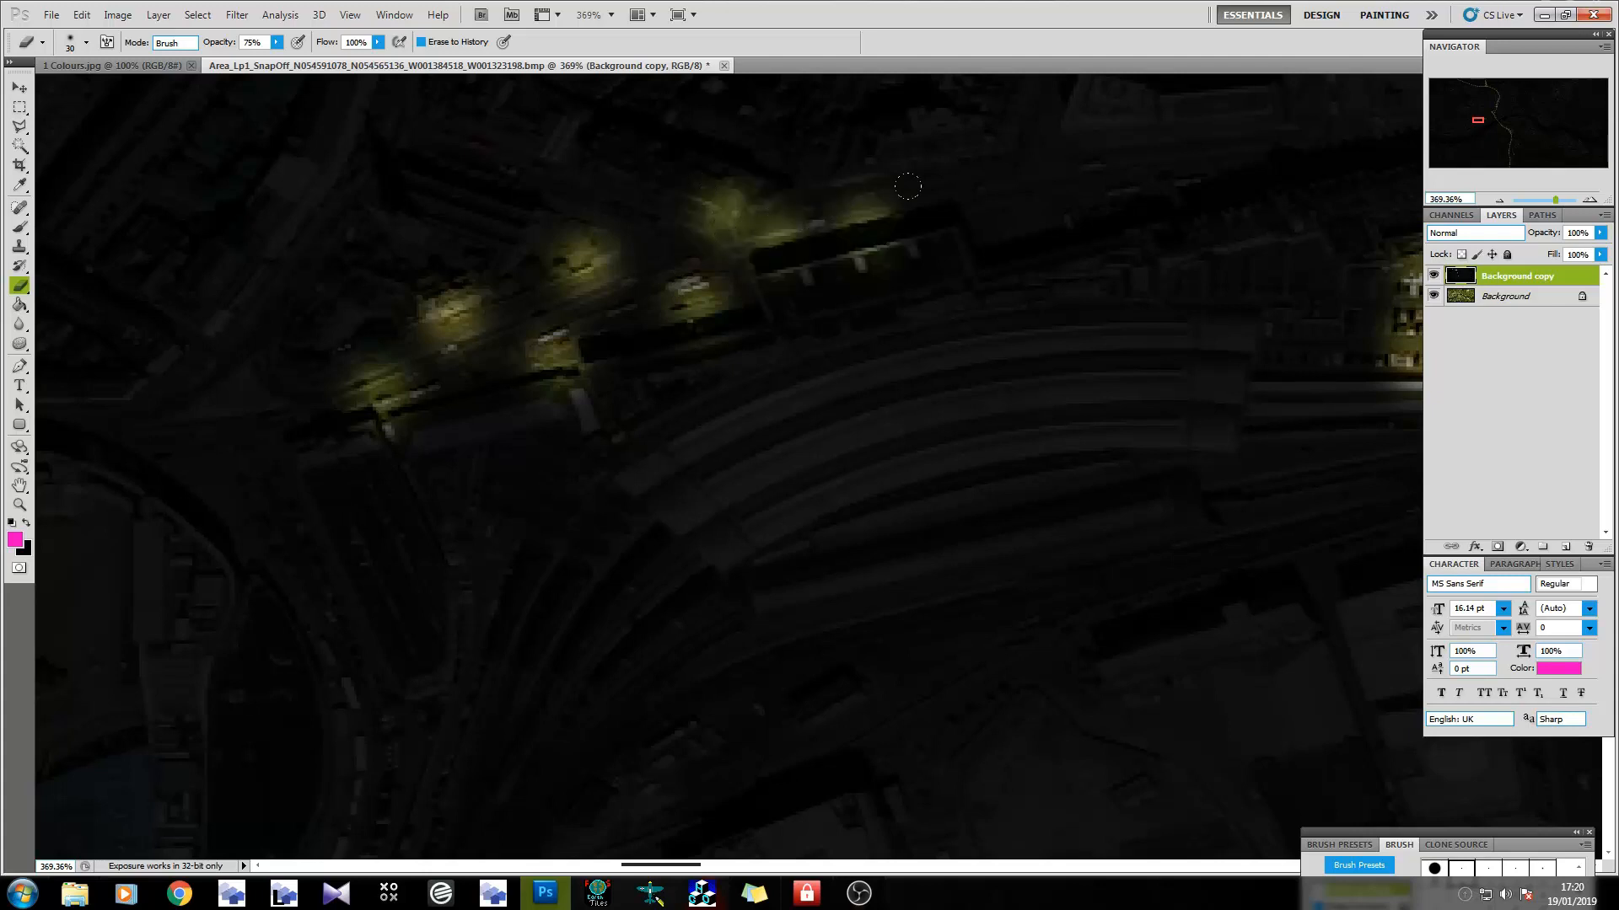
left_click(956, 199)
left_click(1052, 214)
left_click(1189, 181)
left_click(1269, 150)
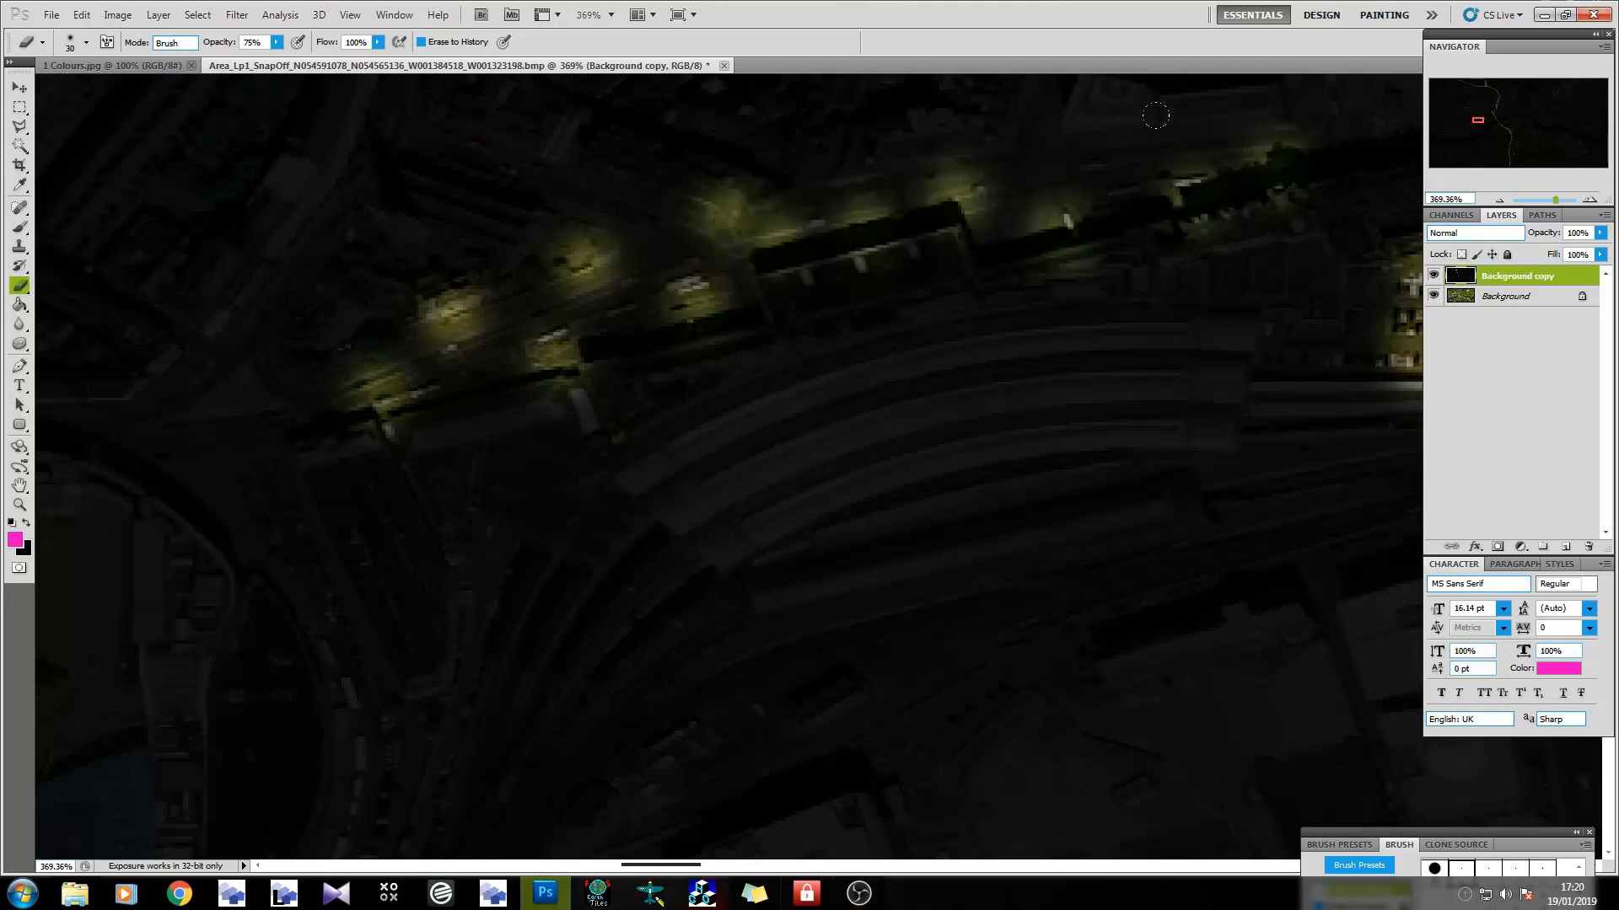
Erase light spots along the opposite side of the station street, its western branch and the side street heading north.
left_click(1179, 134)
left_click(1018, 115)
left_click(882, 121)
mouse_move(753, 162)
left_mouse_down()
mouse_move(642, 192)
mouse_move(405, 123)
left_mouse_up()
scroll(1096, 215, "up", 4)
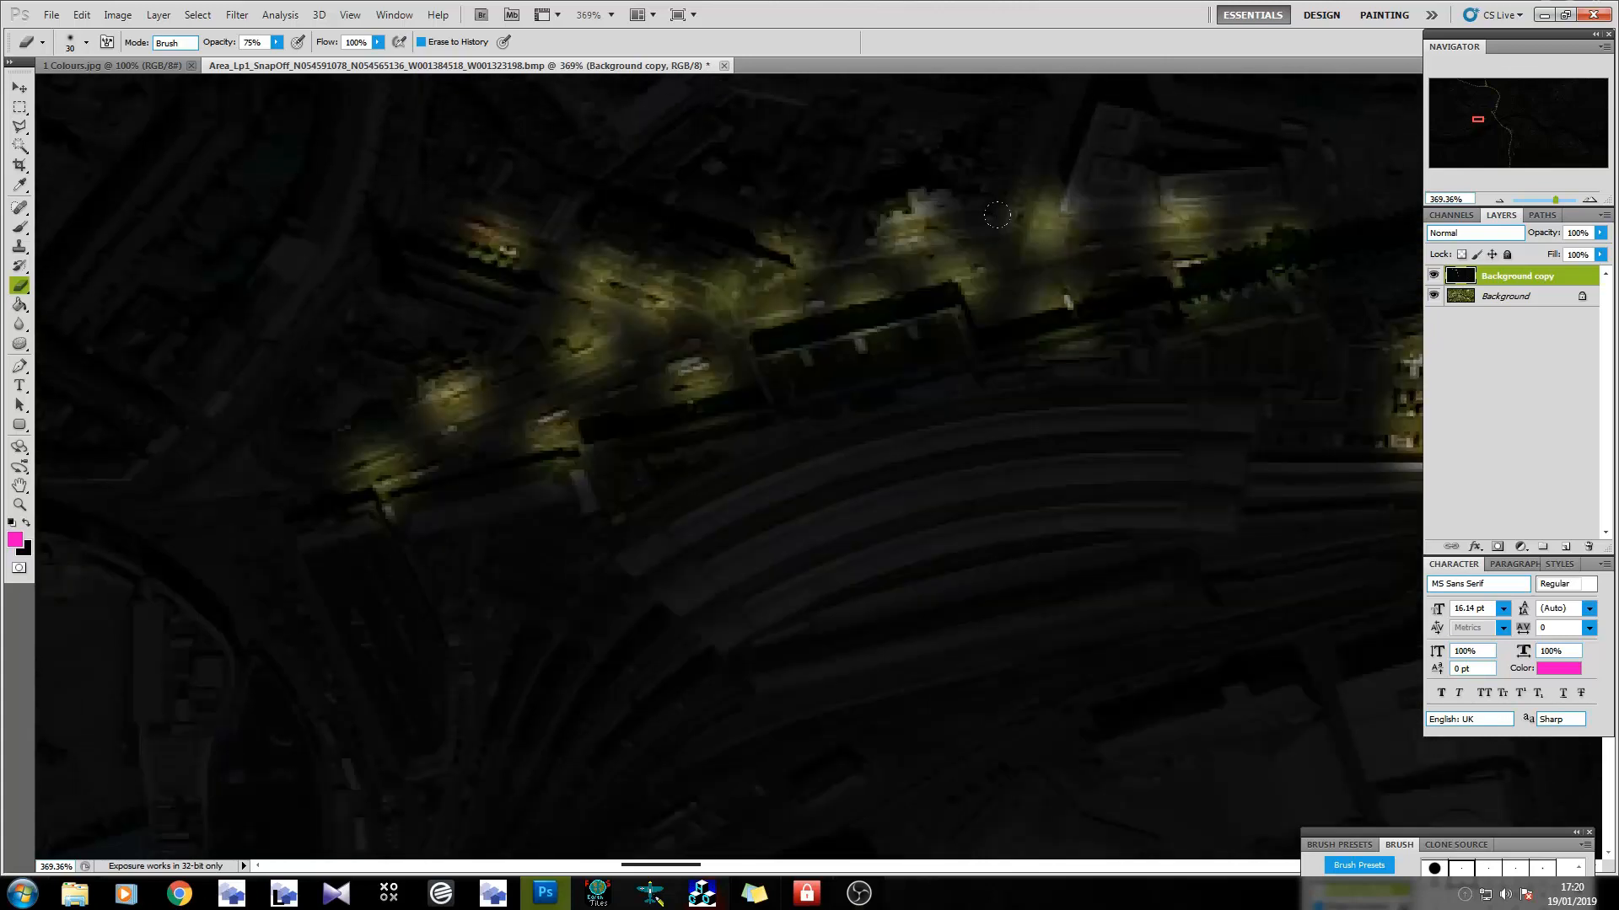
left_click(1068, 223)
left_click(1088, 141)
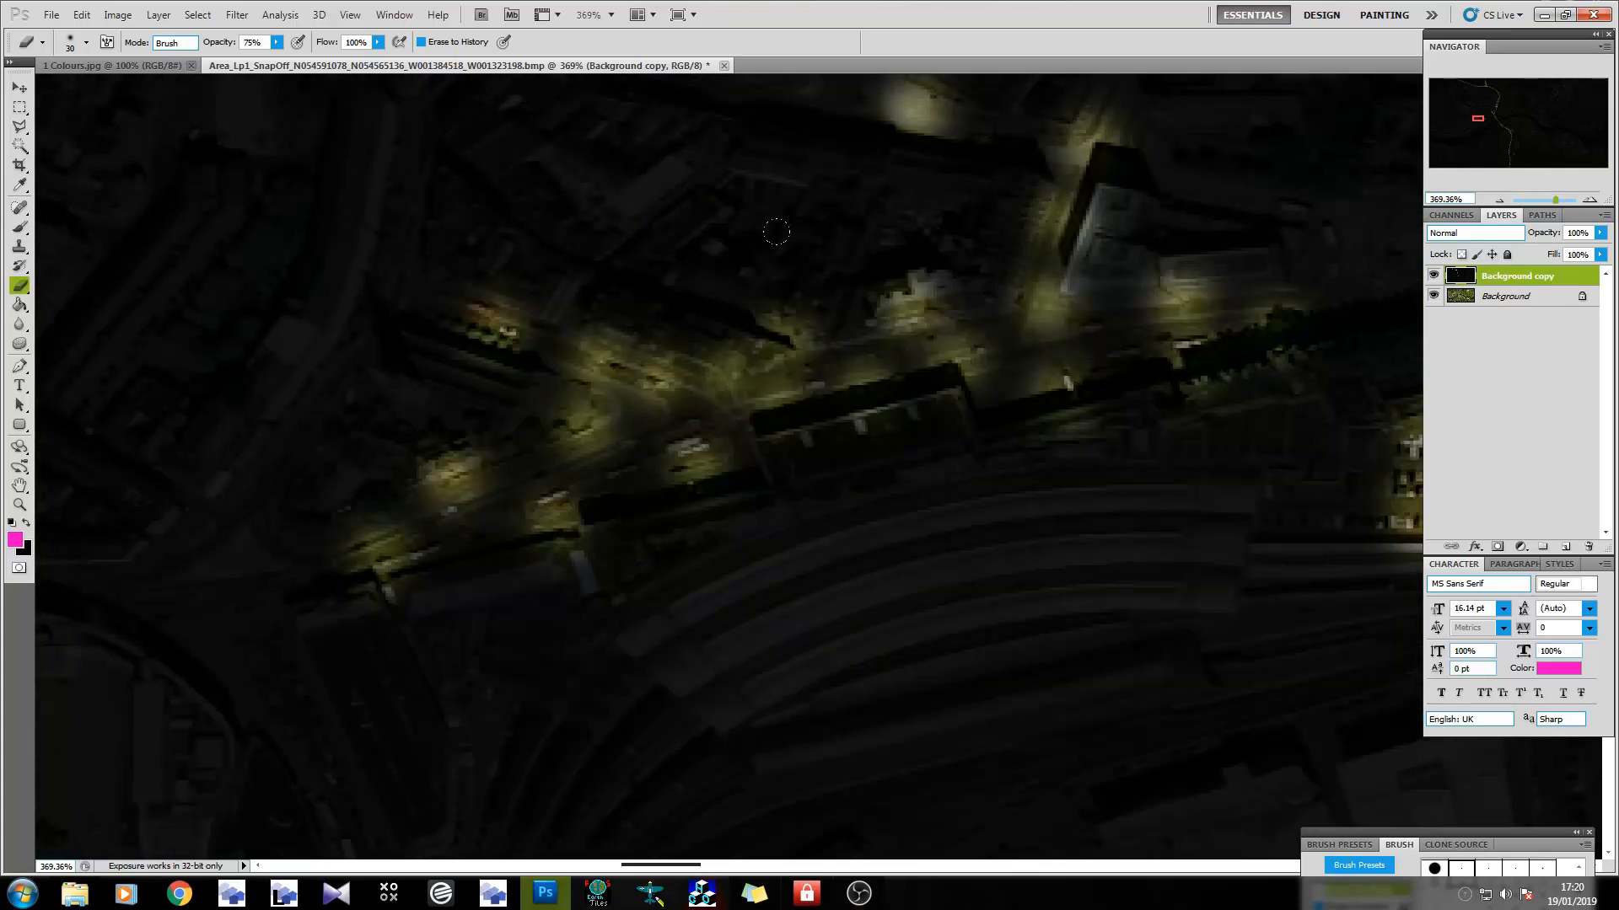
scroll(615, 391, "down", 6)
scroll(569, 443, "down", 5)
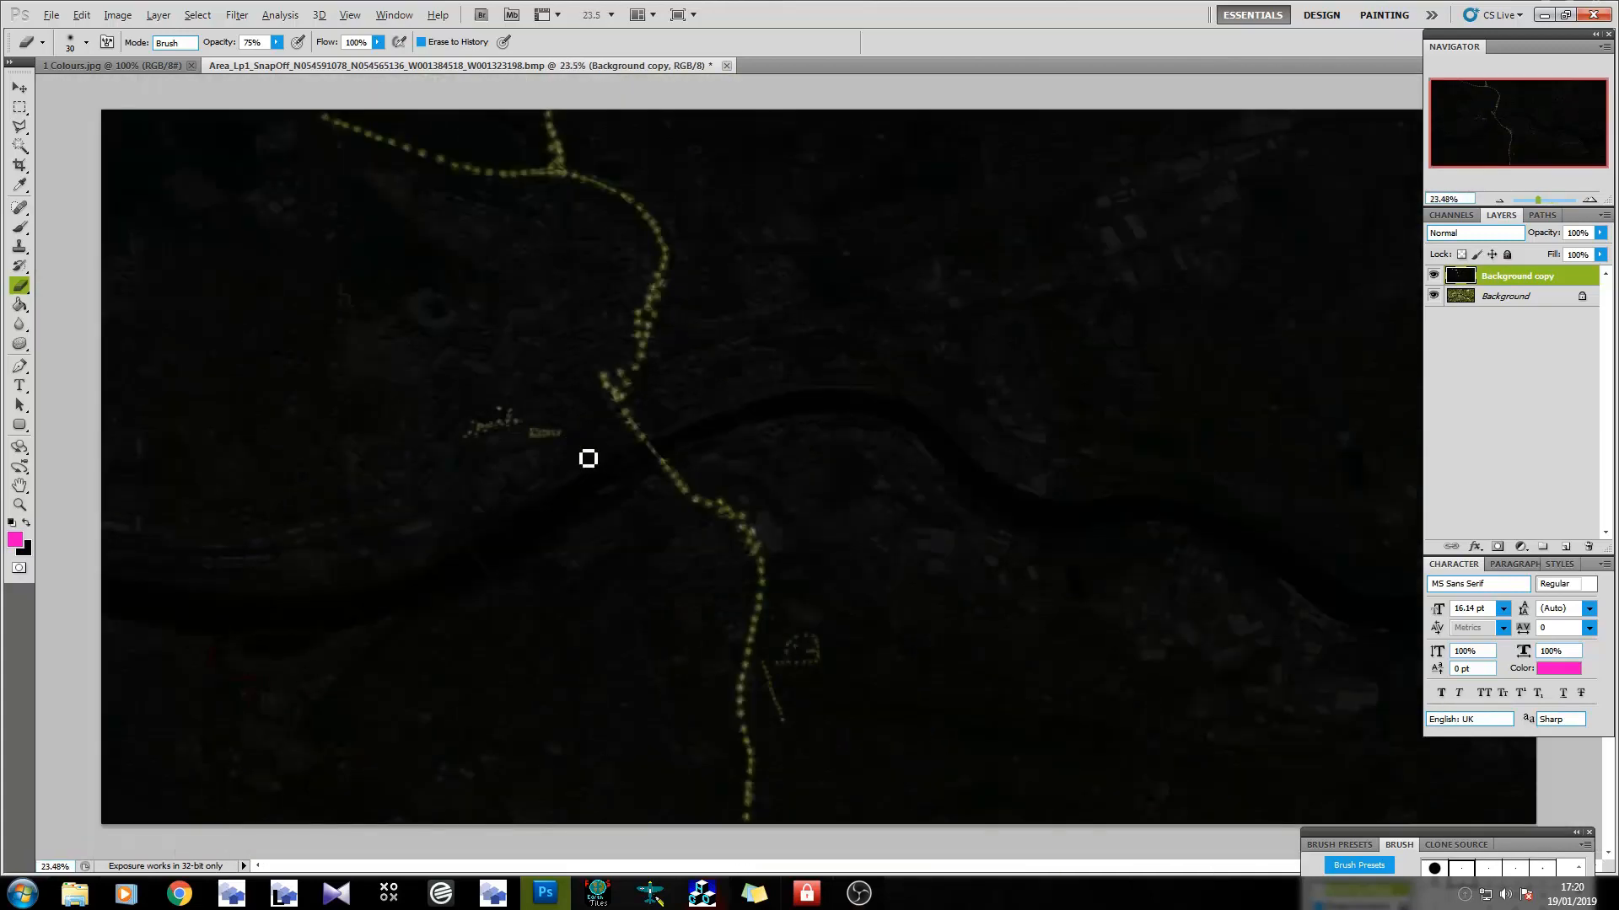
Save a 24-bit Windows BMP copy over the existing AreaNight file in the newcastle city folder.
key("alt")
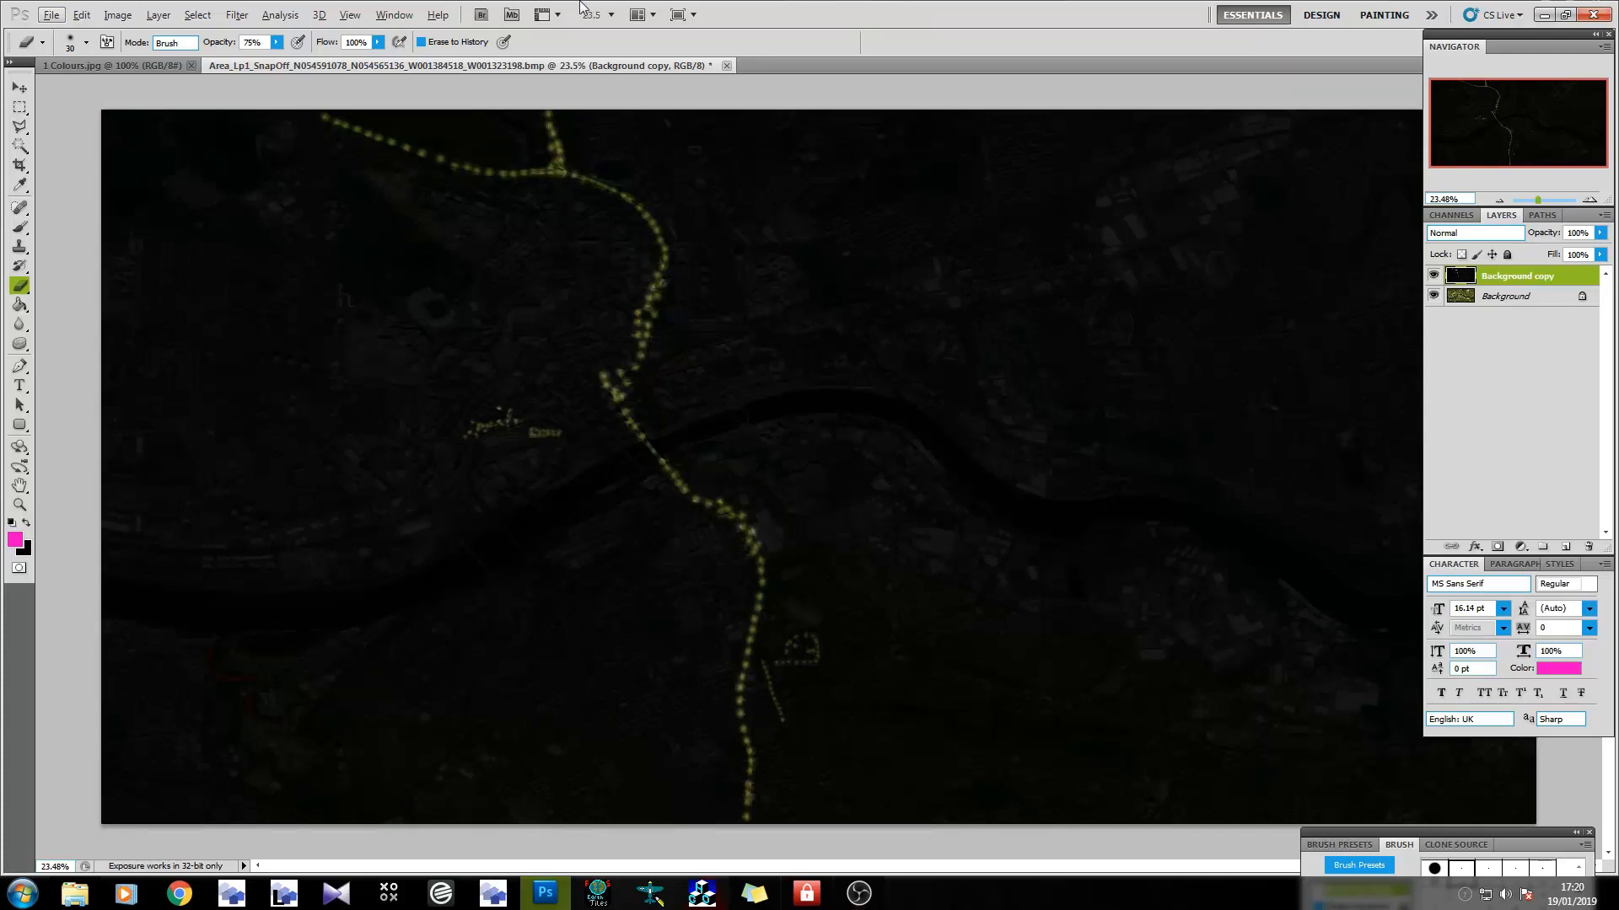
key("ctrl+shift+s")
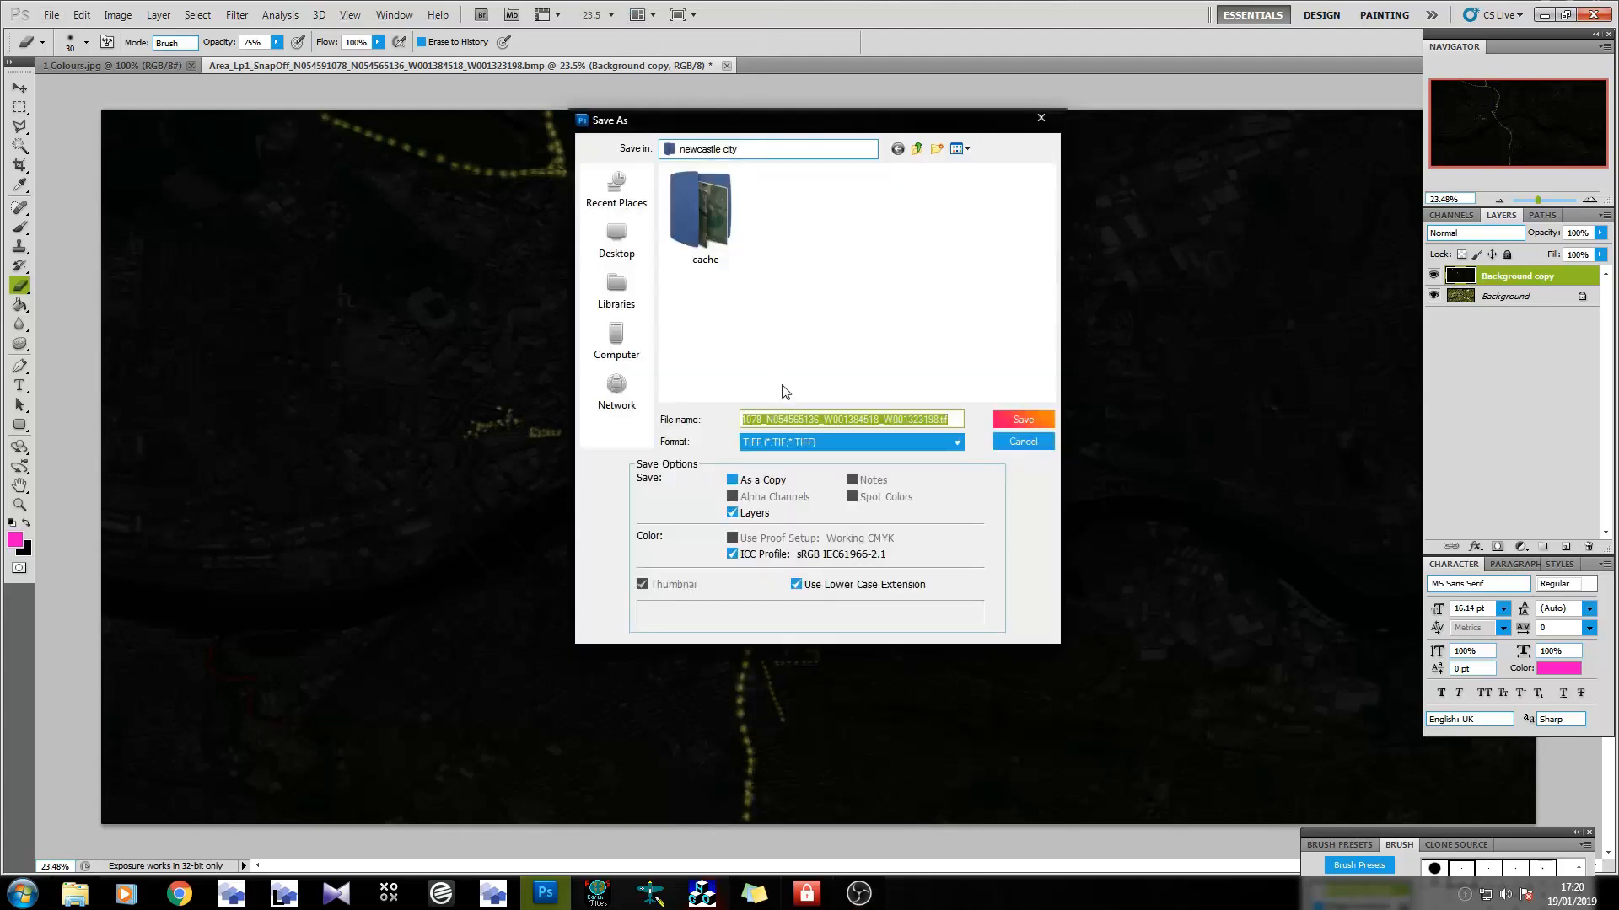
left_click(770, 440)
left_click(767, 479)
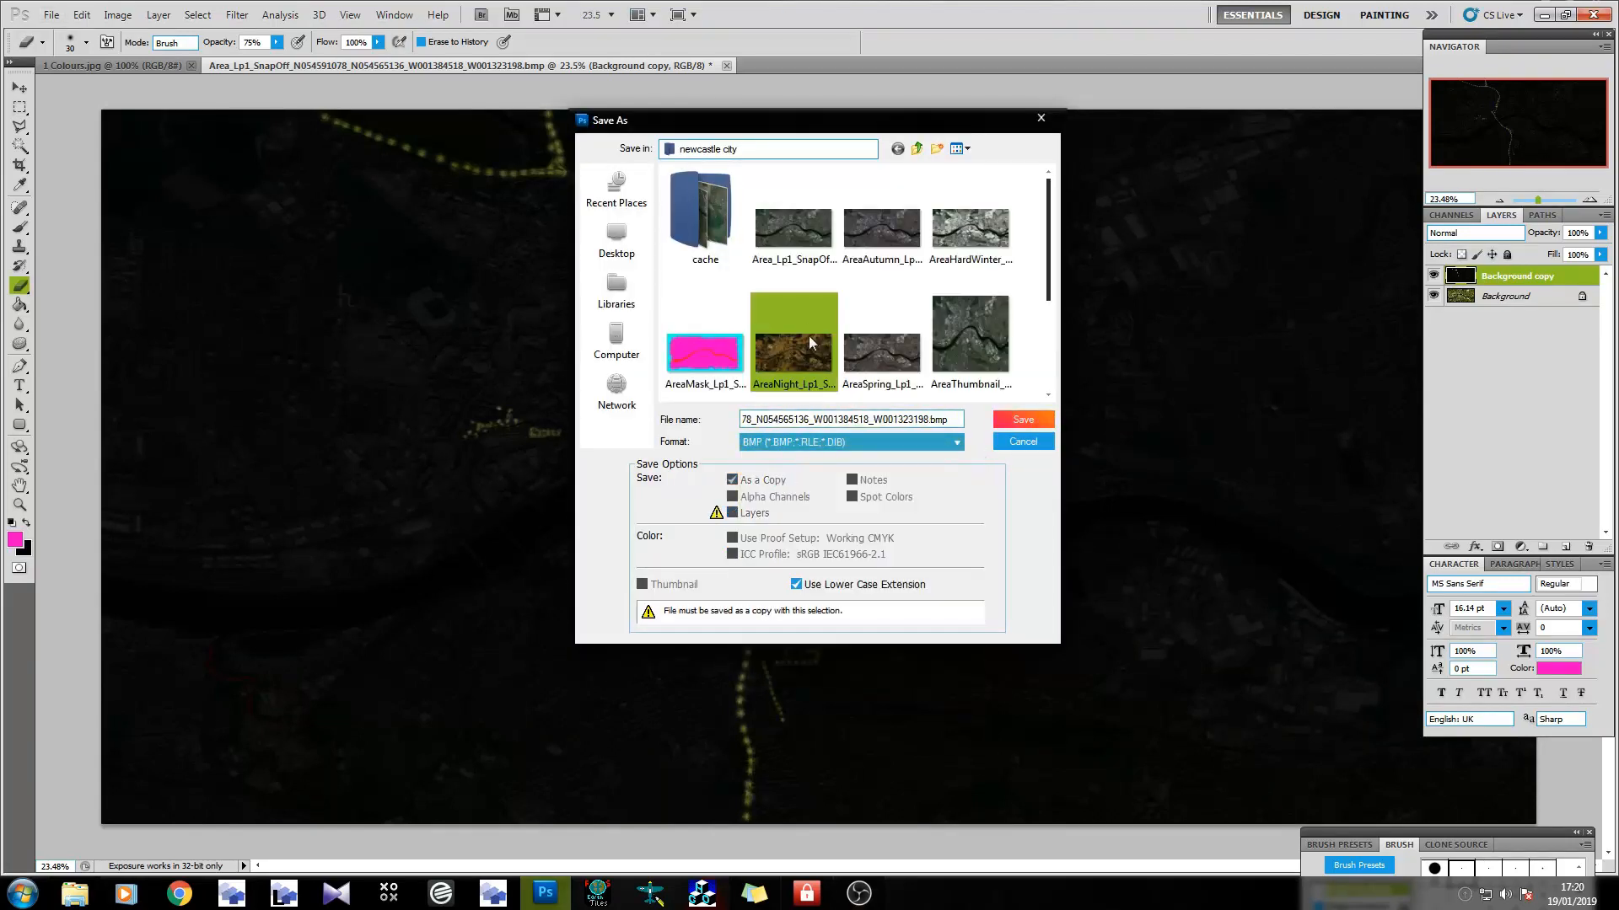
left_click(792, 344)
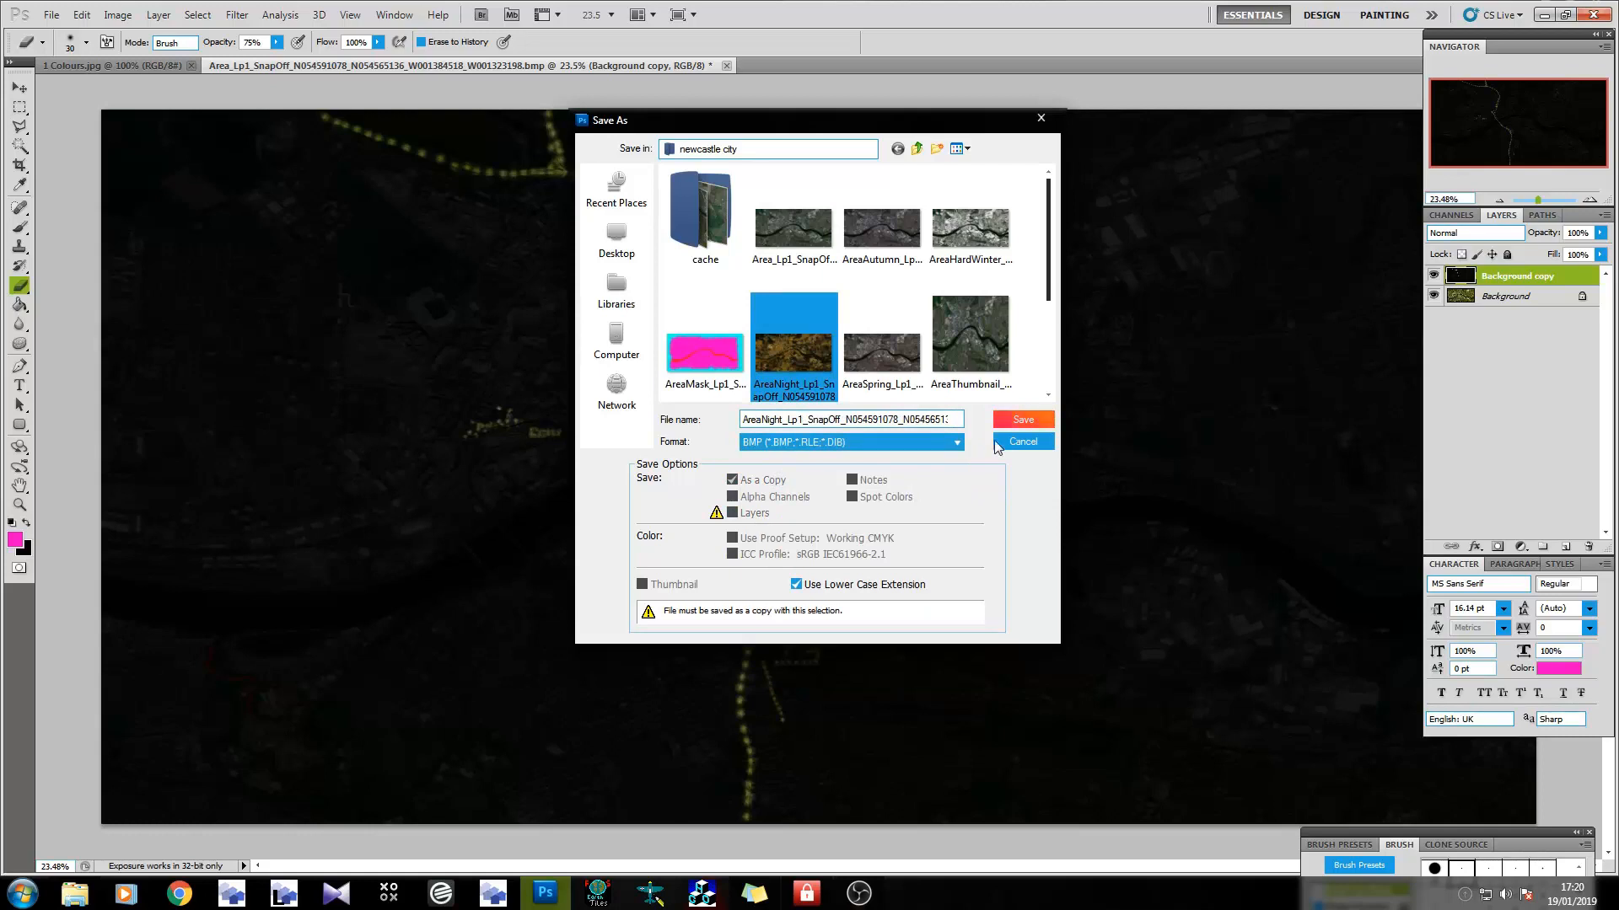
left_click(1026, 423)
left_click(766, 334)
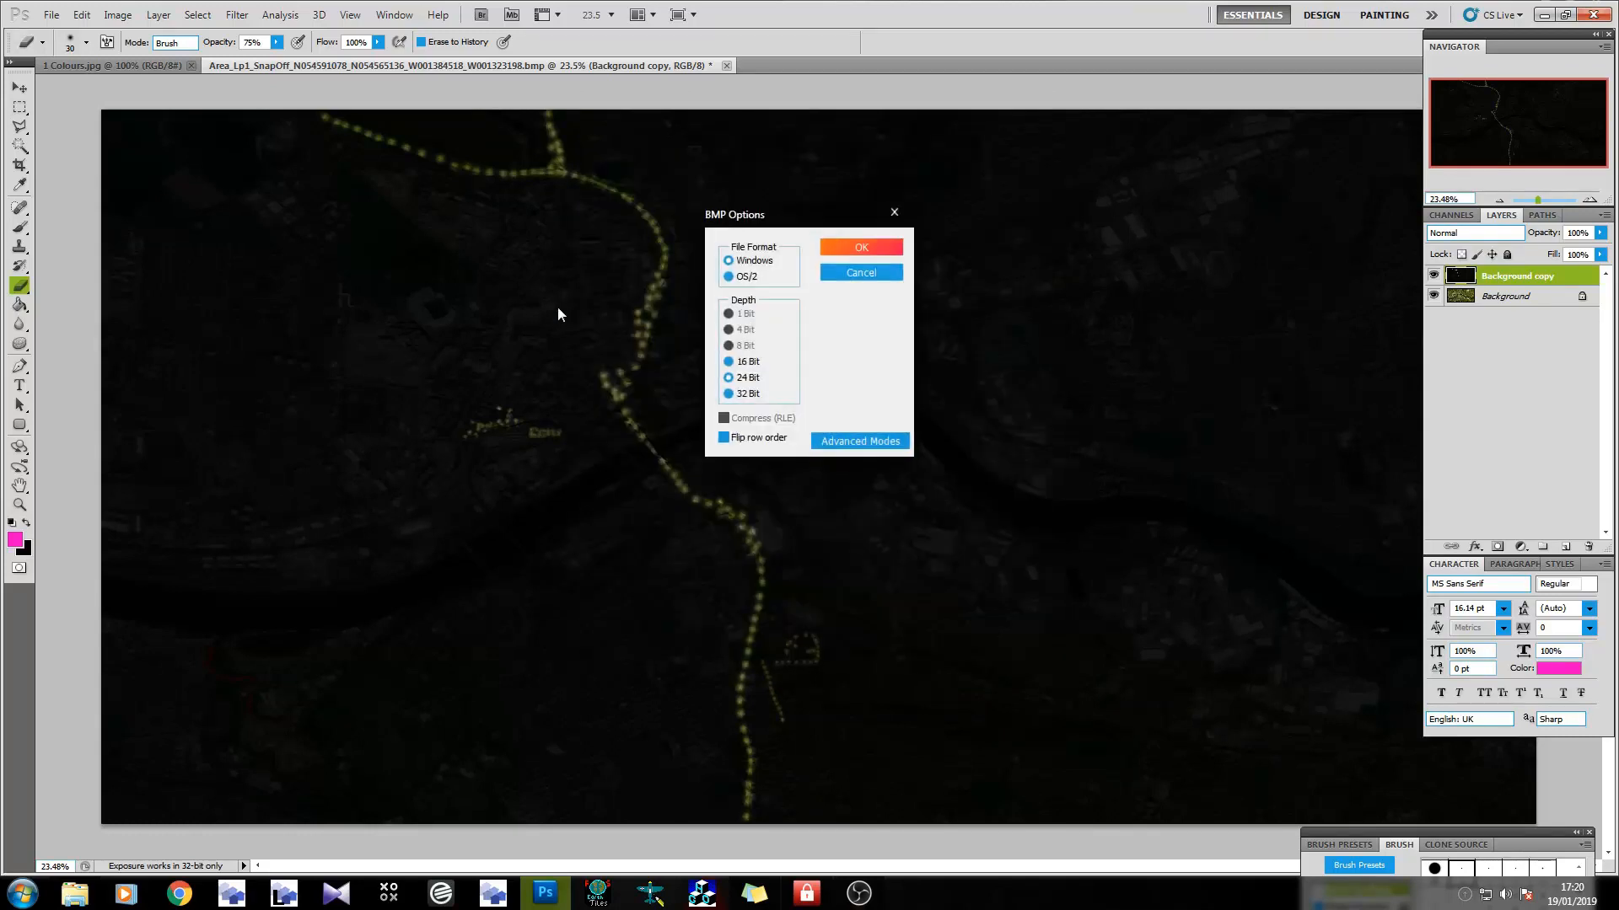
left_click(869, 250)
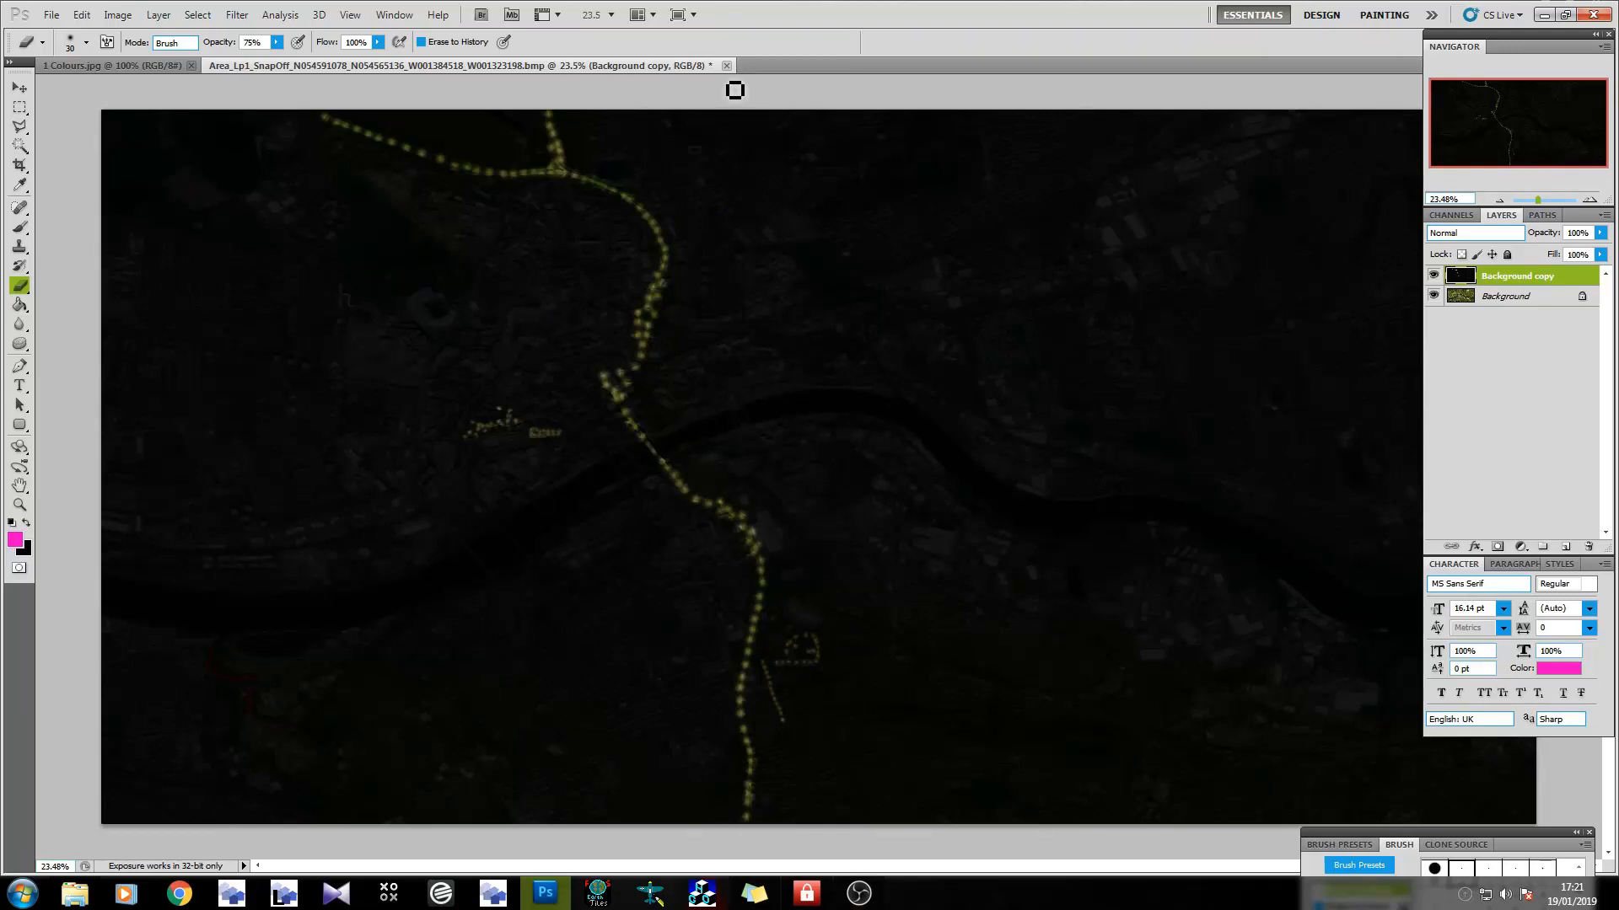
Close the layered area image without saving changes, close 1 Colours.jpg and exit Photoshop.
left_click(726, 66)
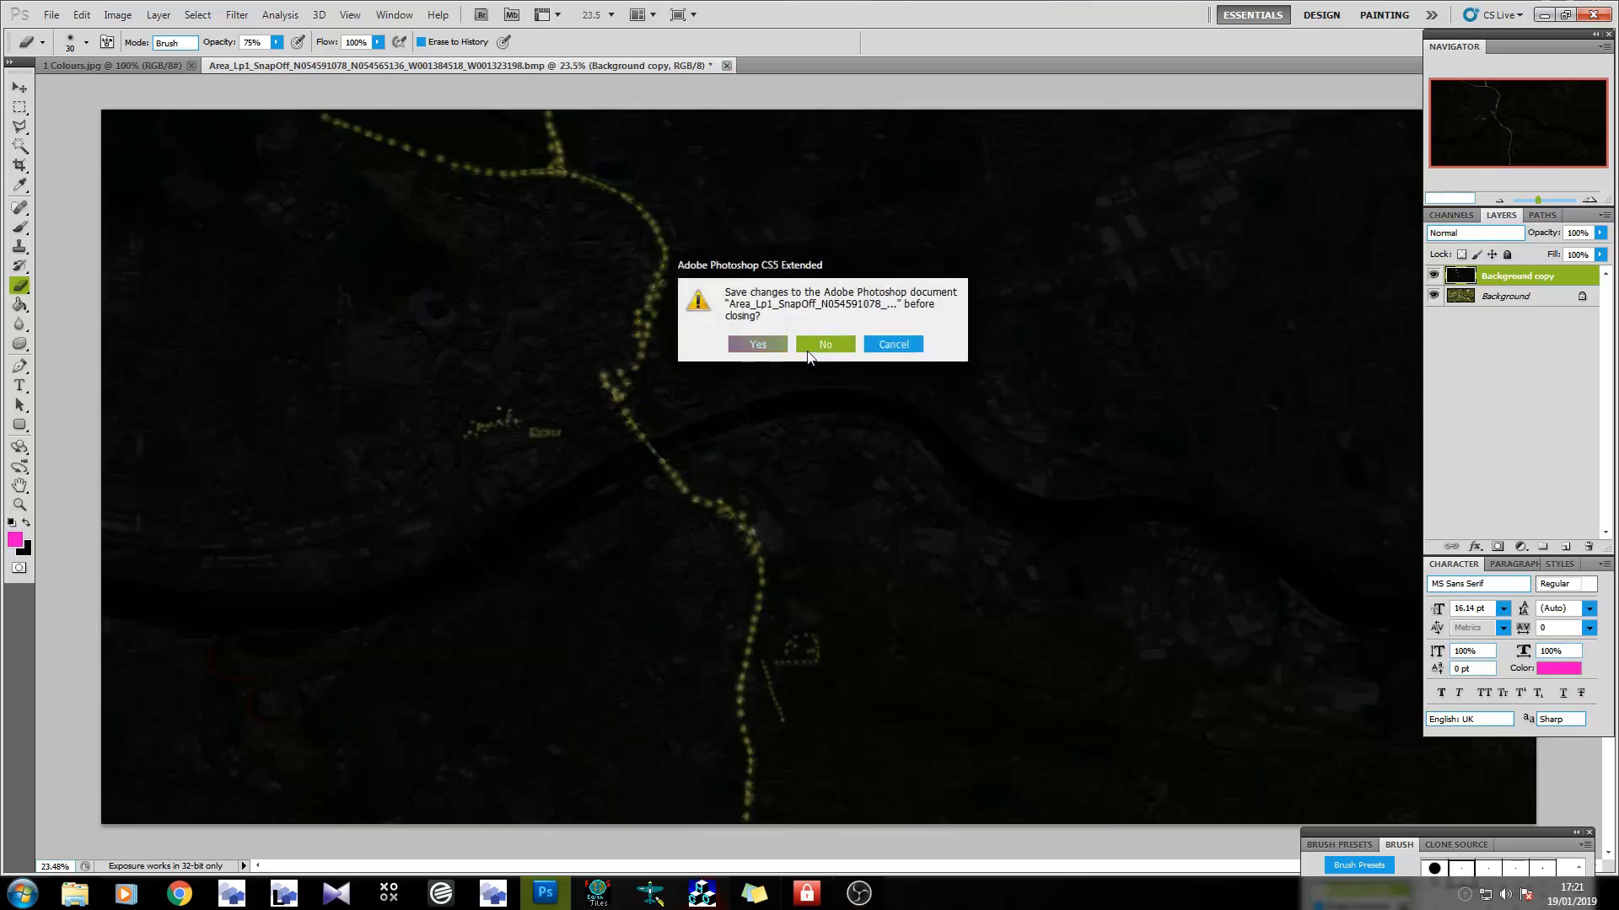
left_click(826, 344)
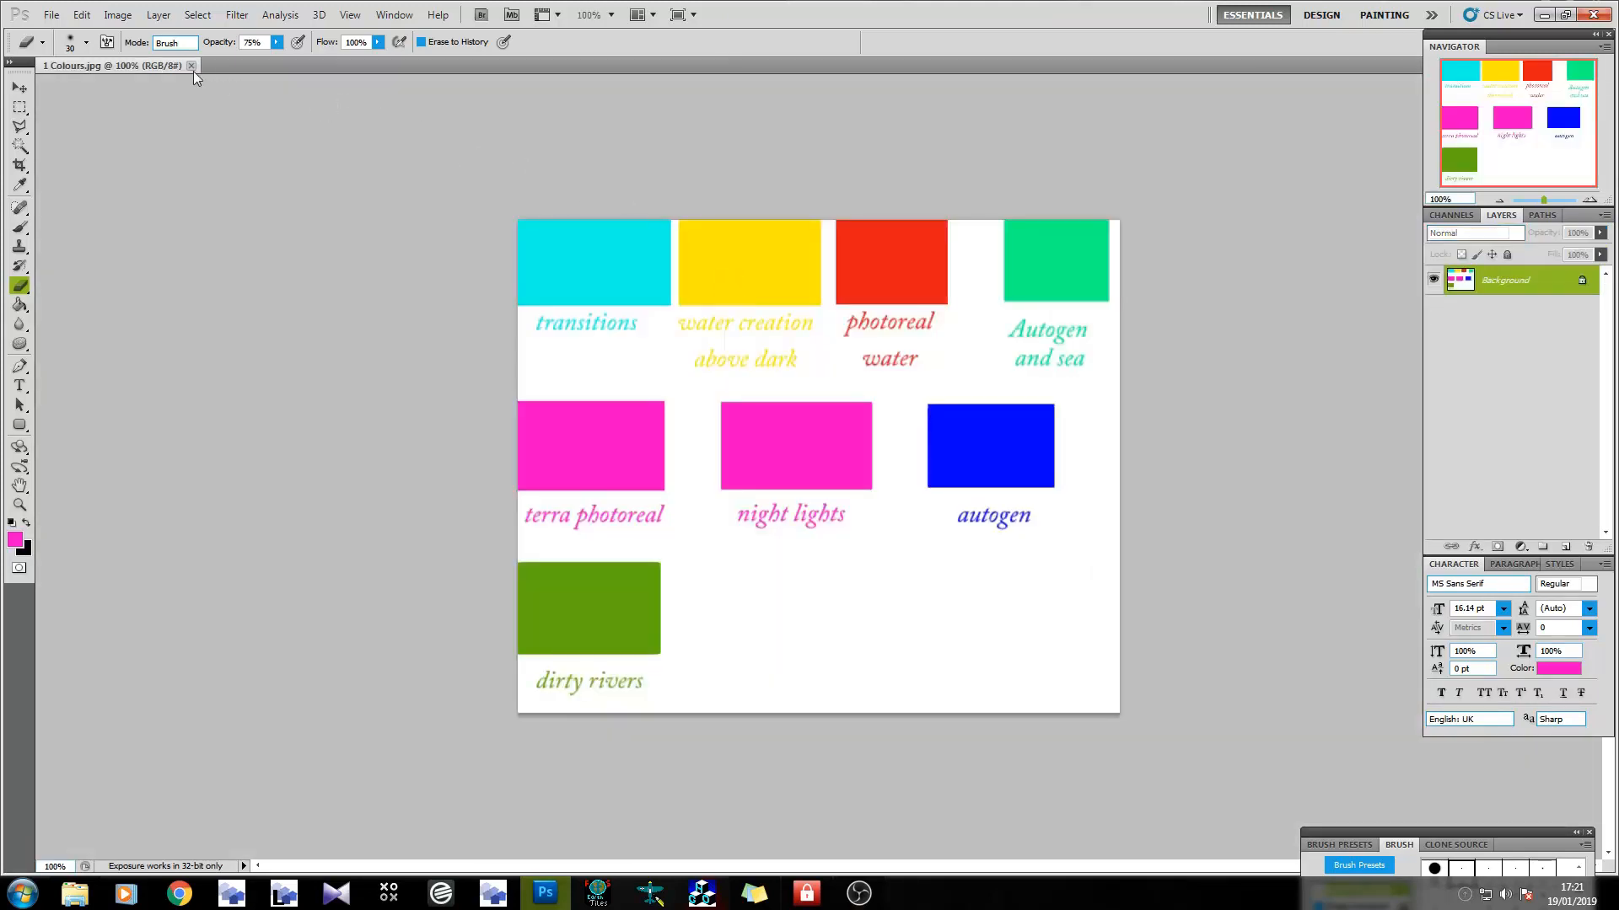
left_click(192, 65)
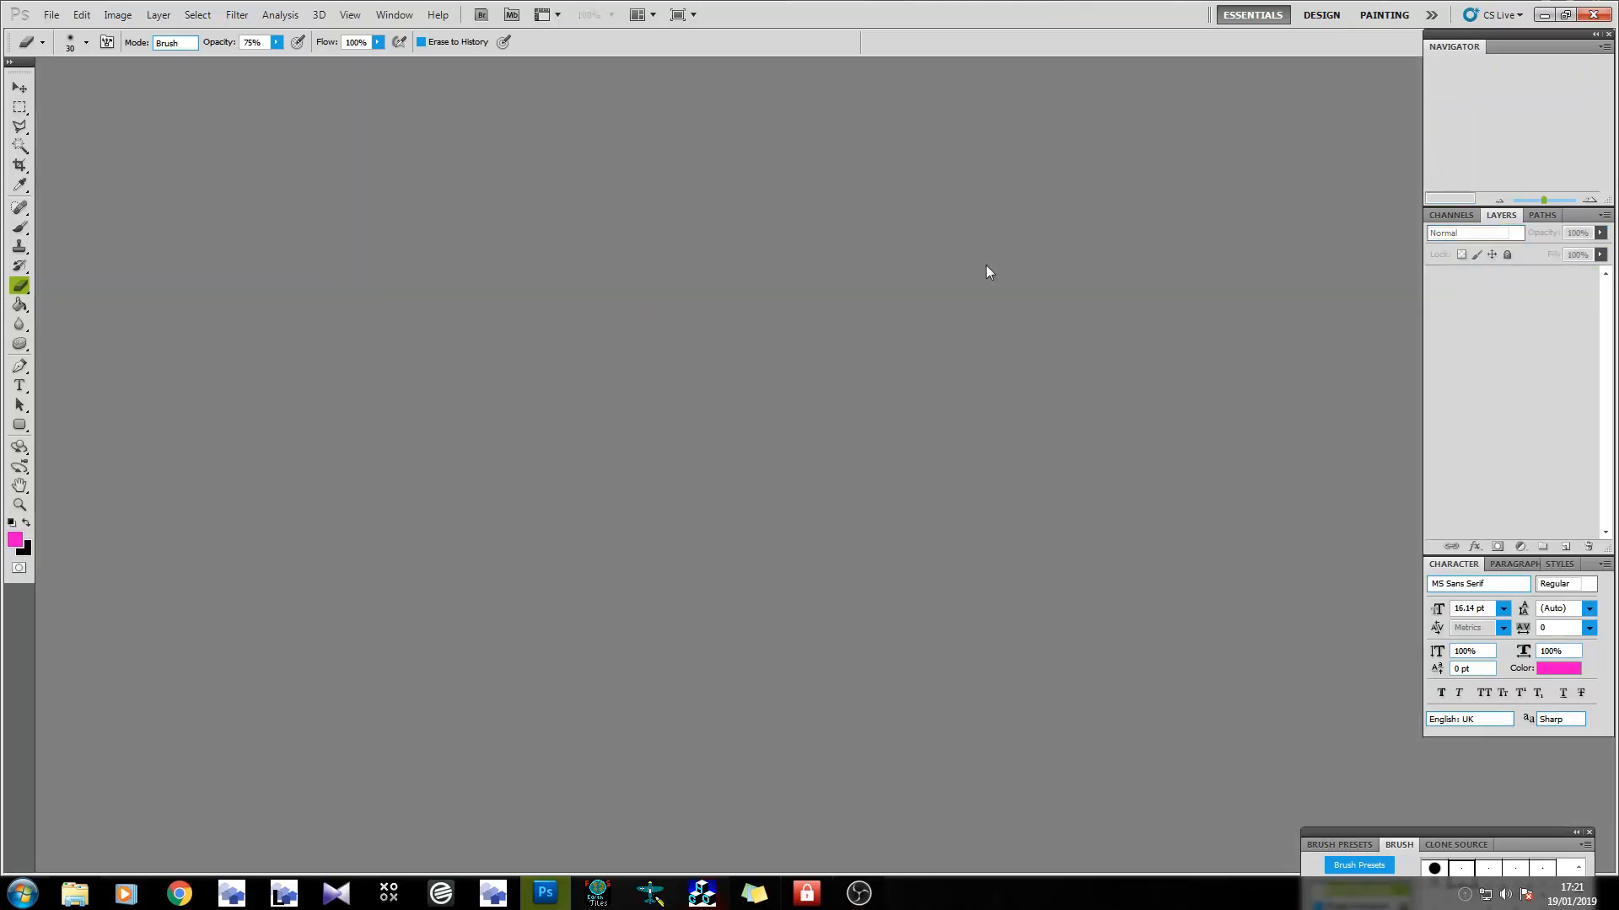
left_click(1593, 15)
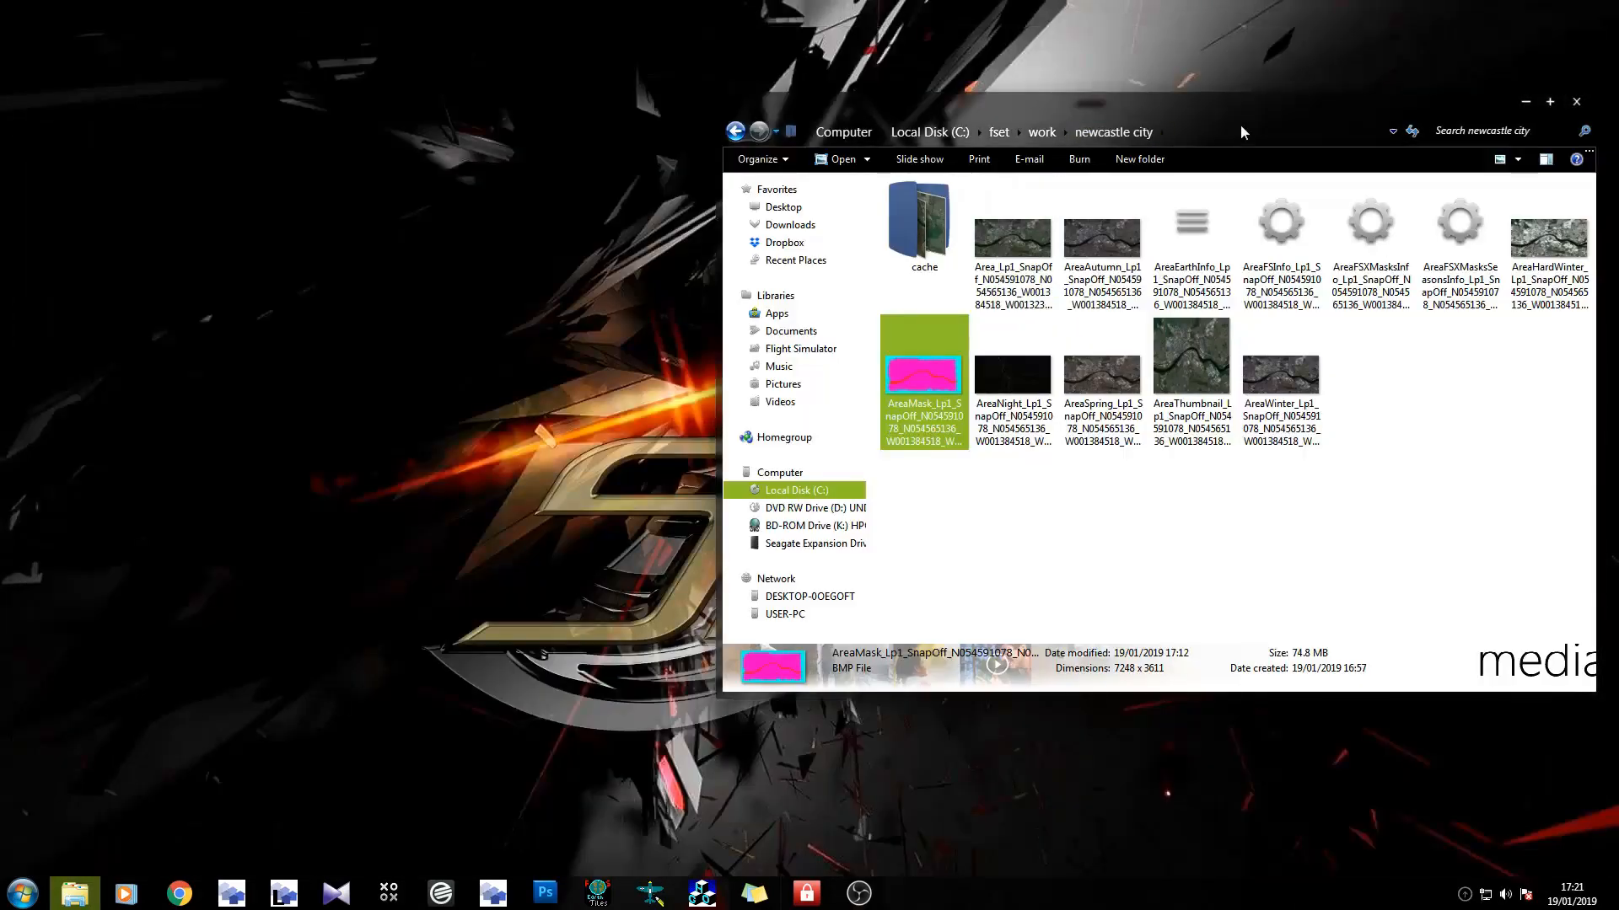
Review the newcastle city folder's base, night and hard winter images and its AreaEarthInfo, AreaFSXMasksSeasonsInfo and AreaFSInfo files.
left_click_drag(1241, 126, 847, 128)
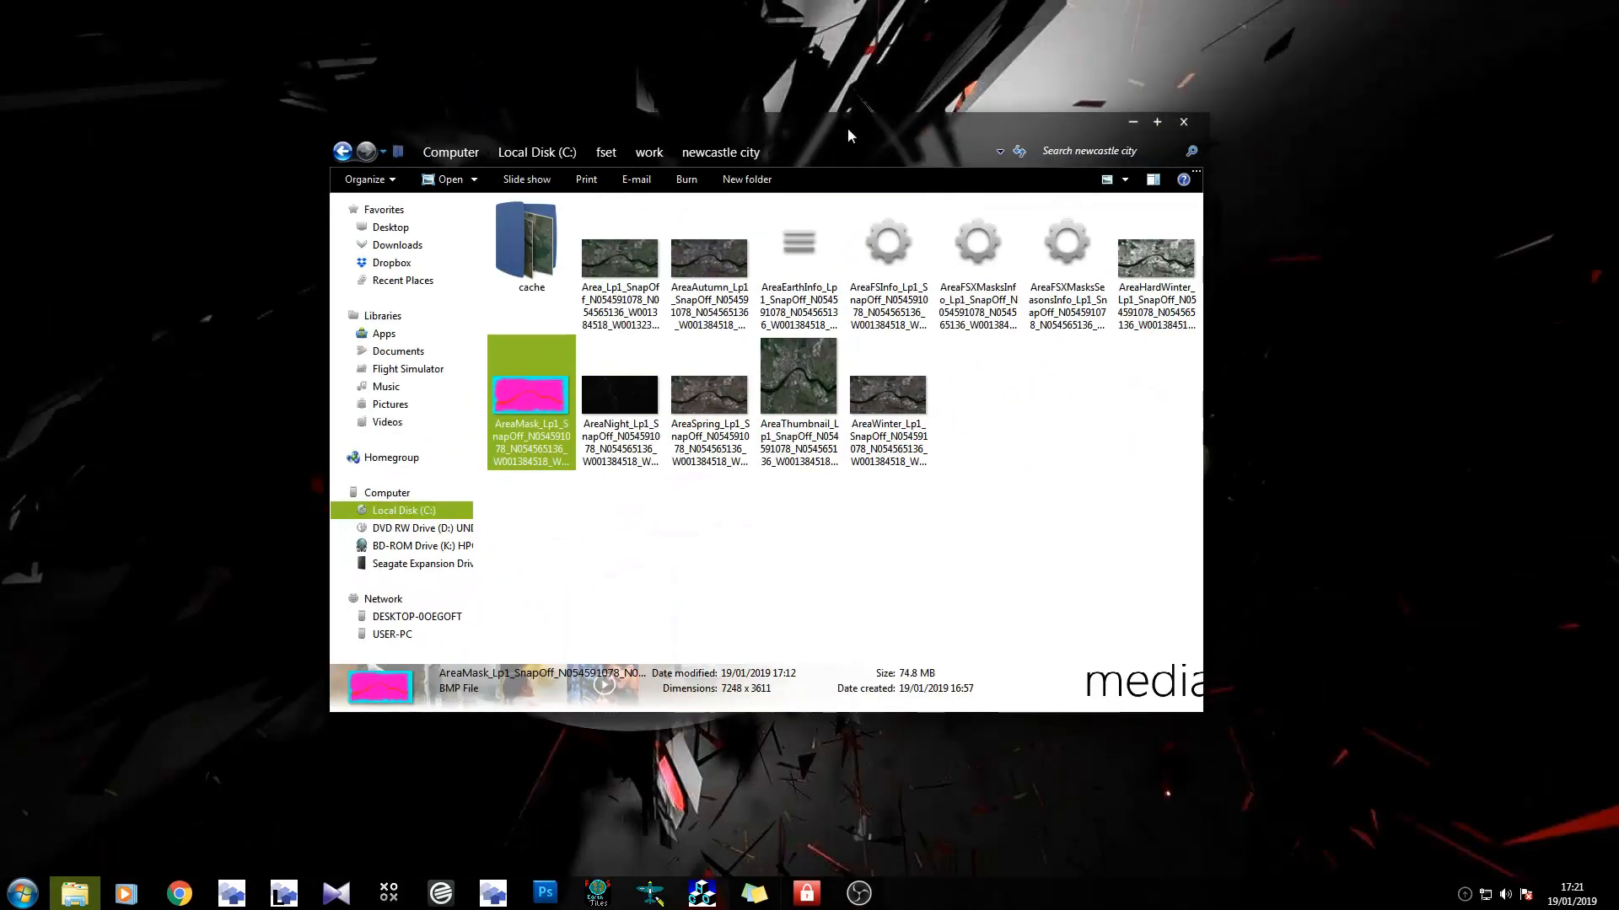
left_click(629, 265)
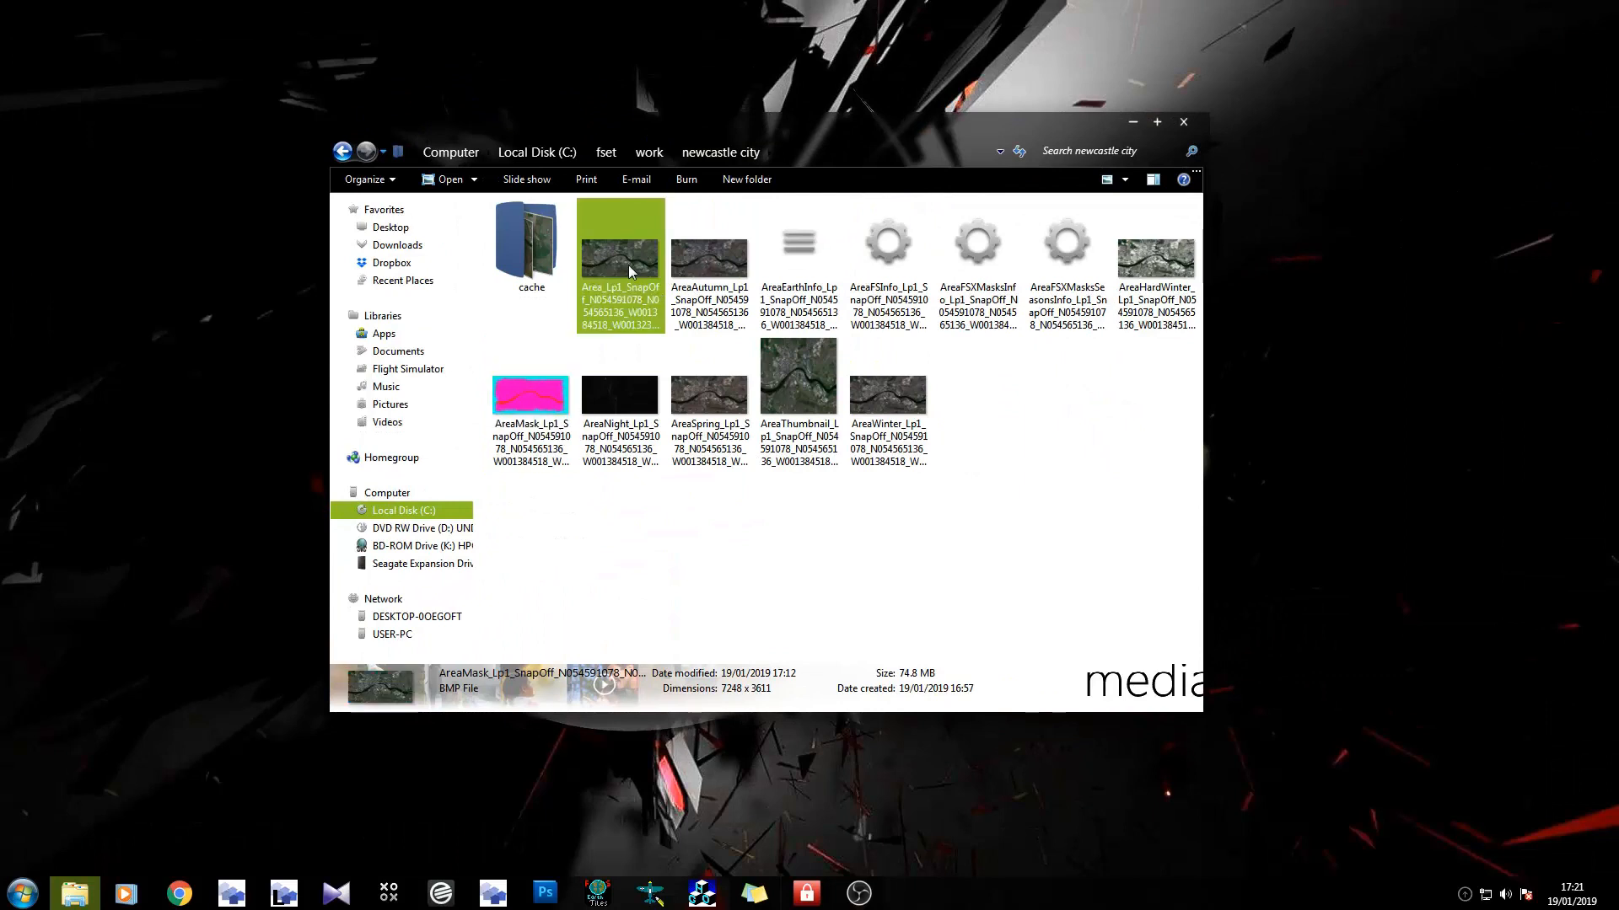
left_click(628, 406)
left_click(1151, 291)
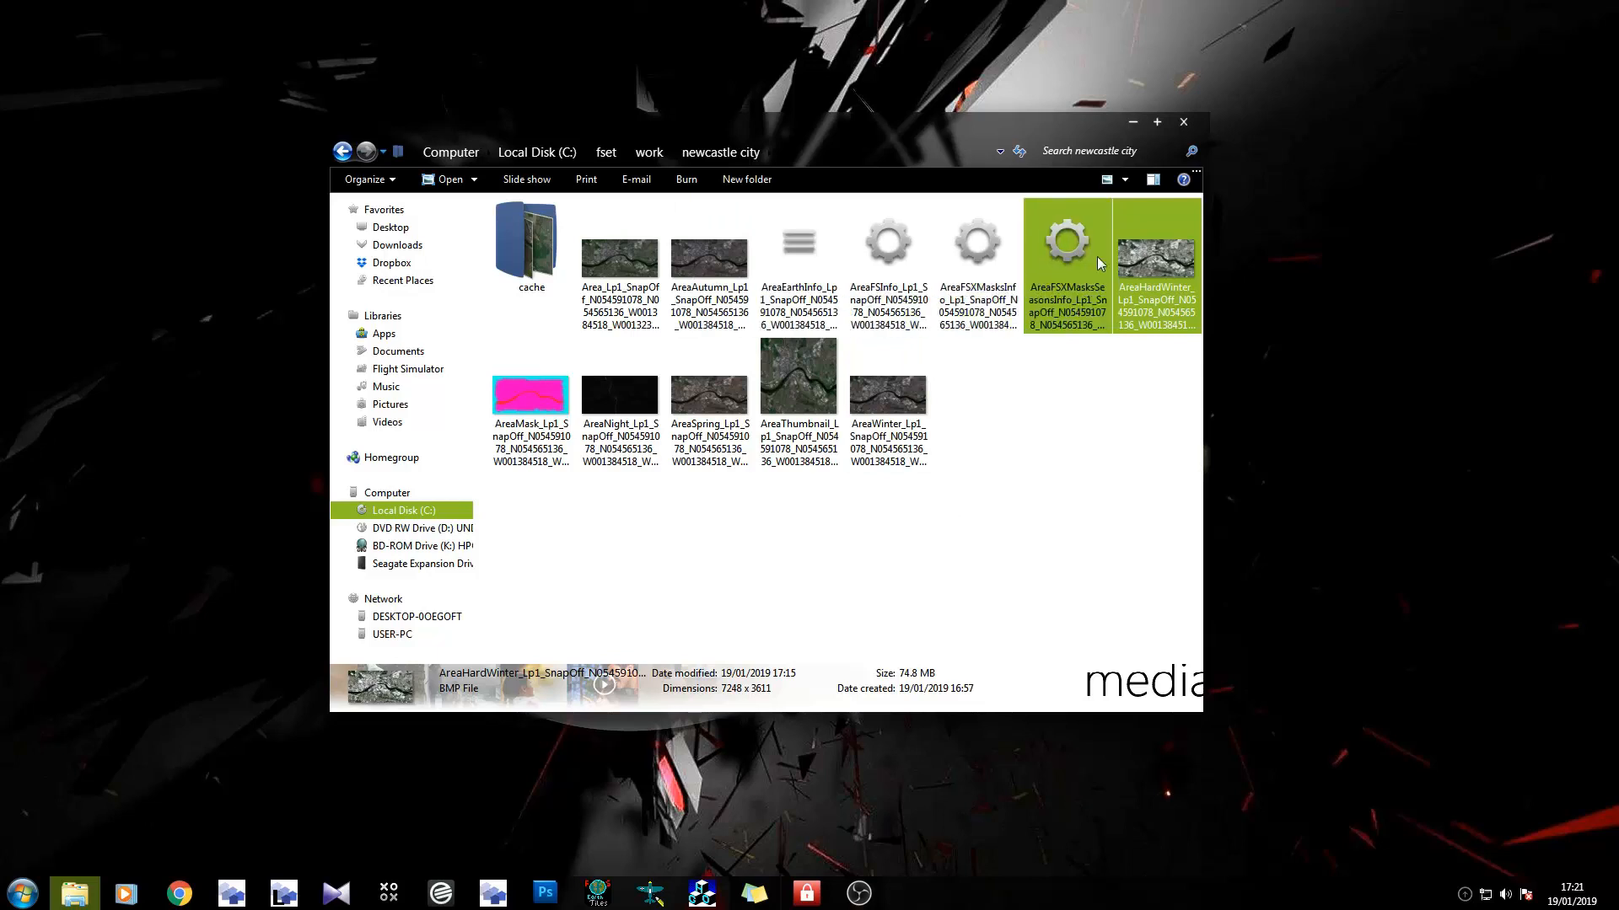
left_click(793, 278)
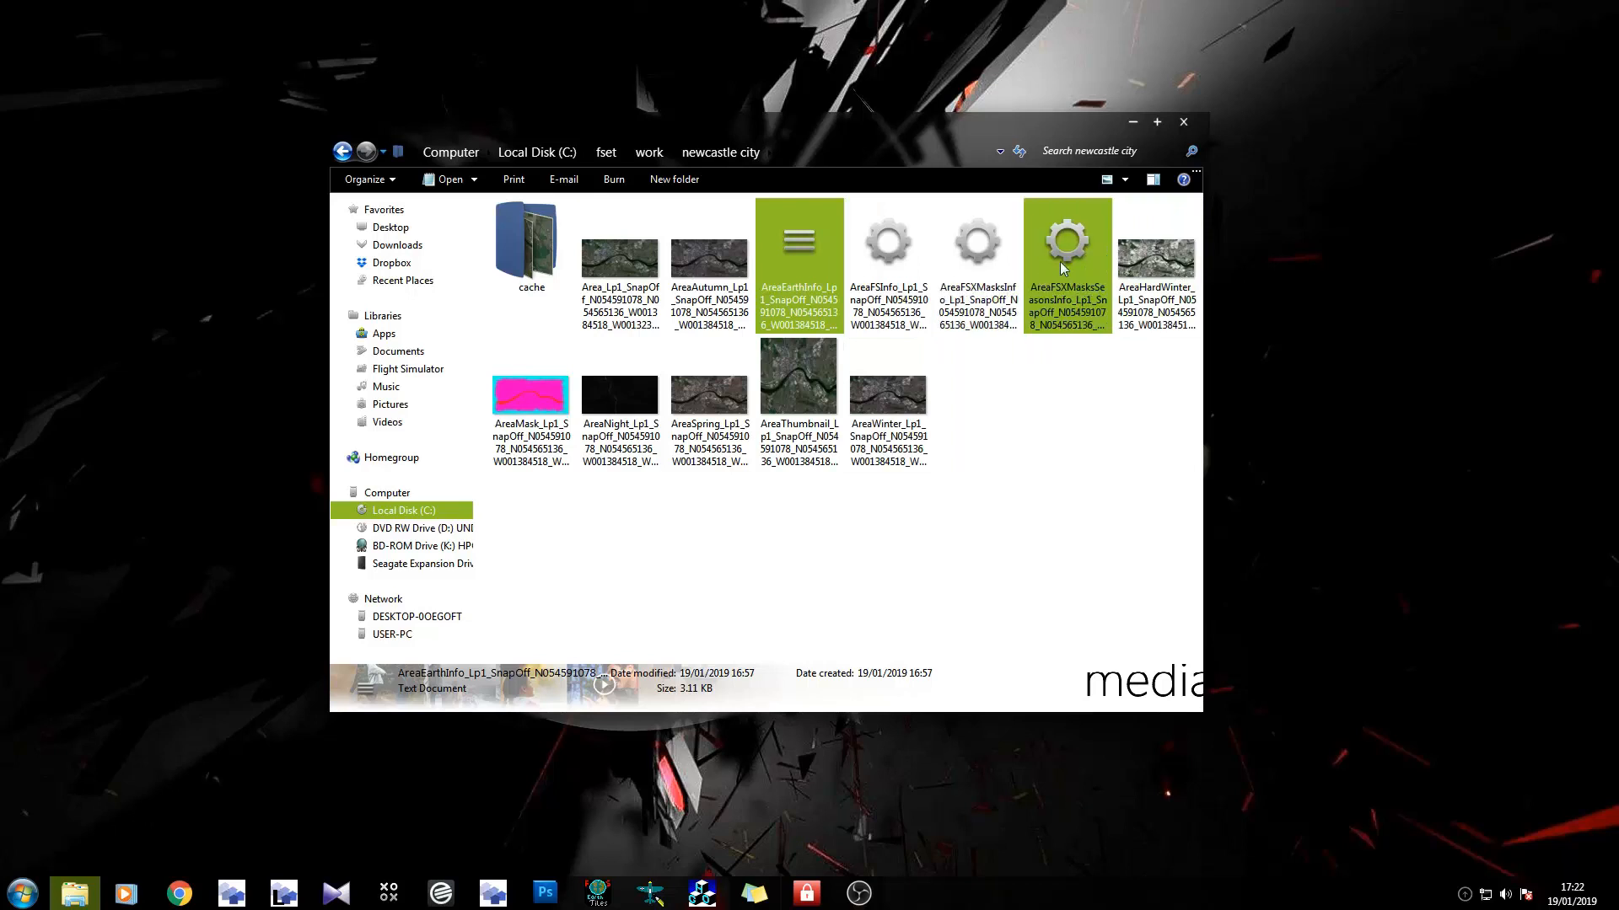
left_click(1061, 316)
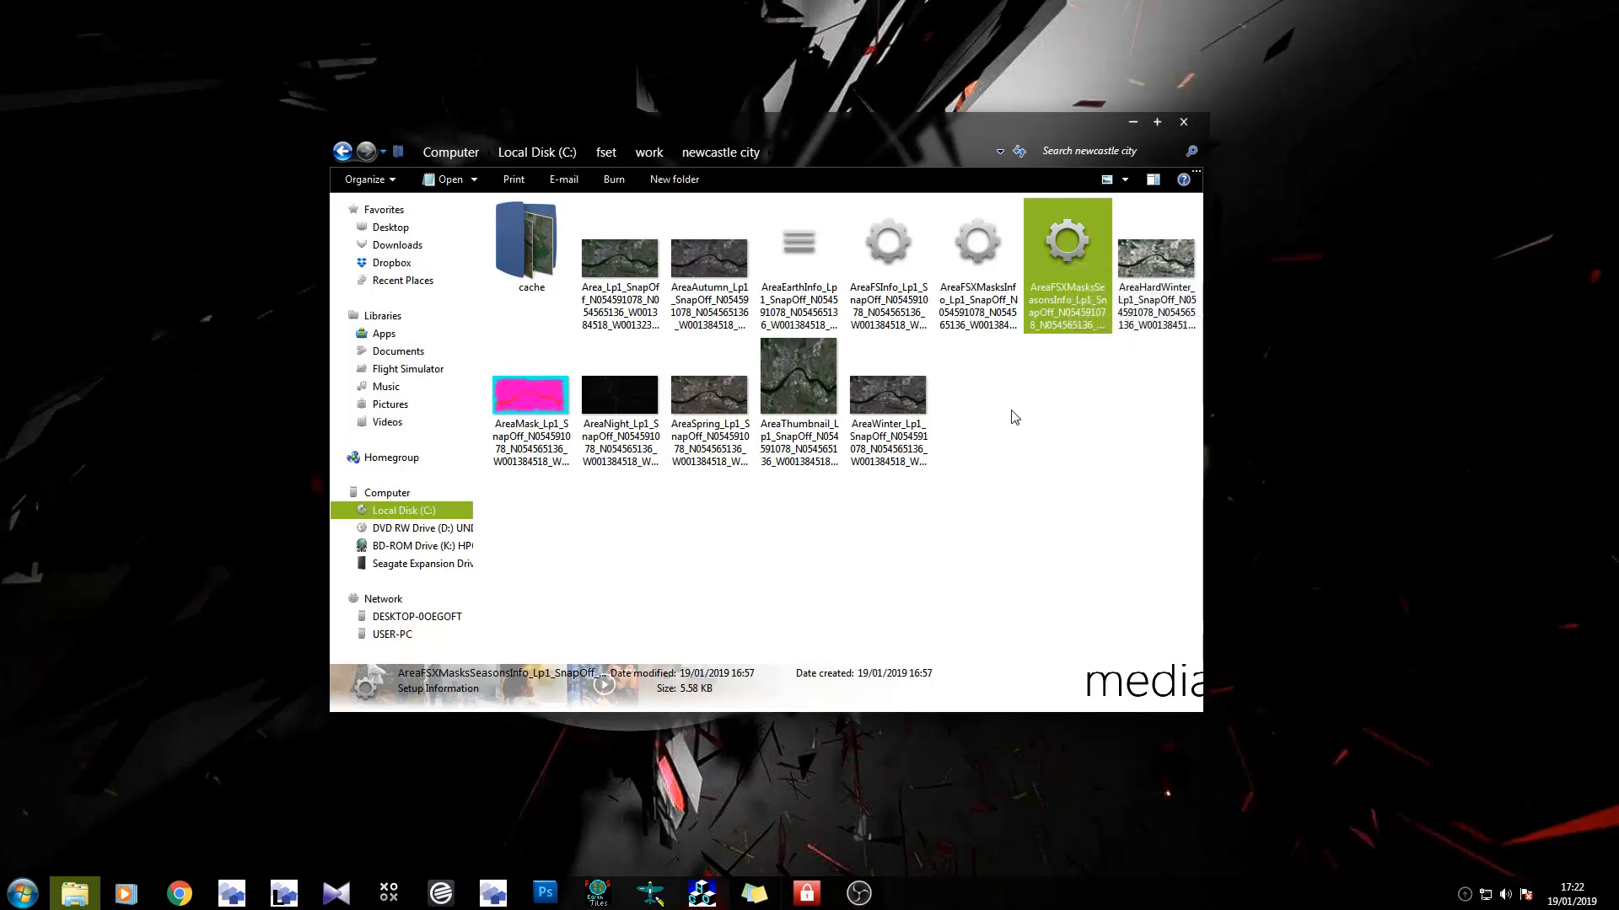
left_click(902, 255, "ctrl")
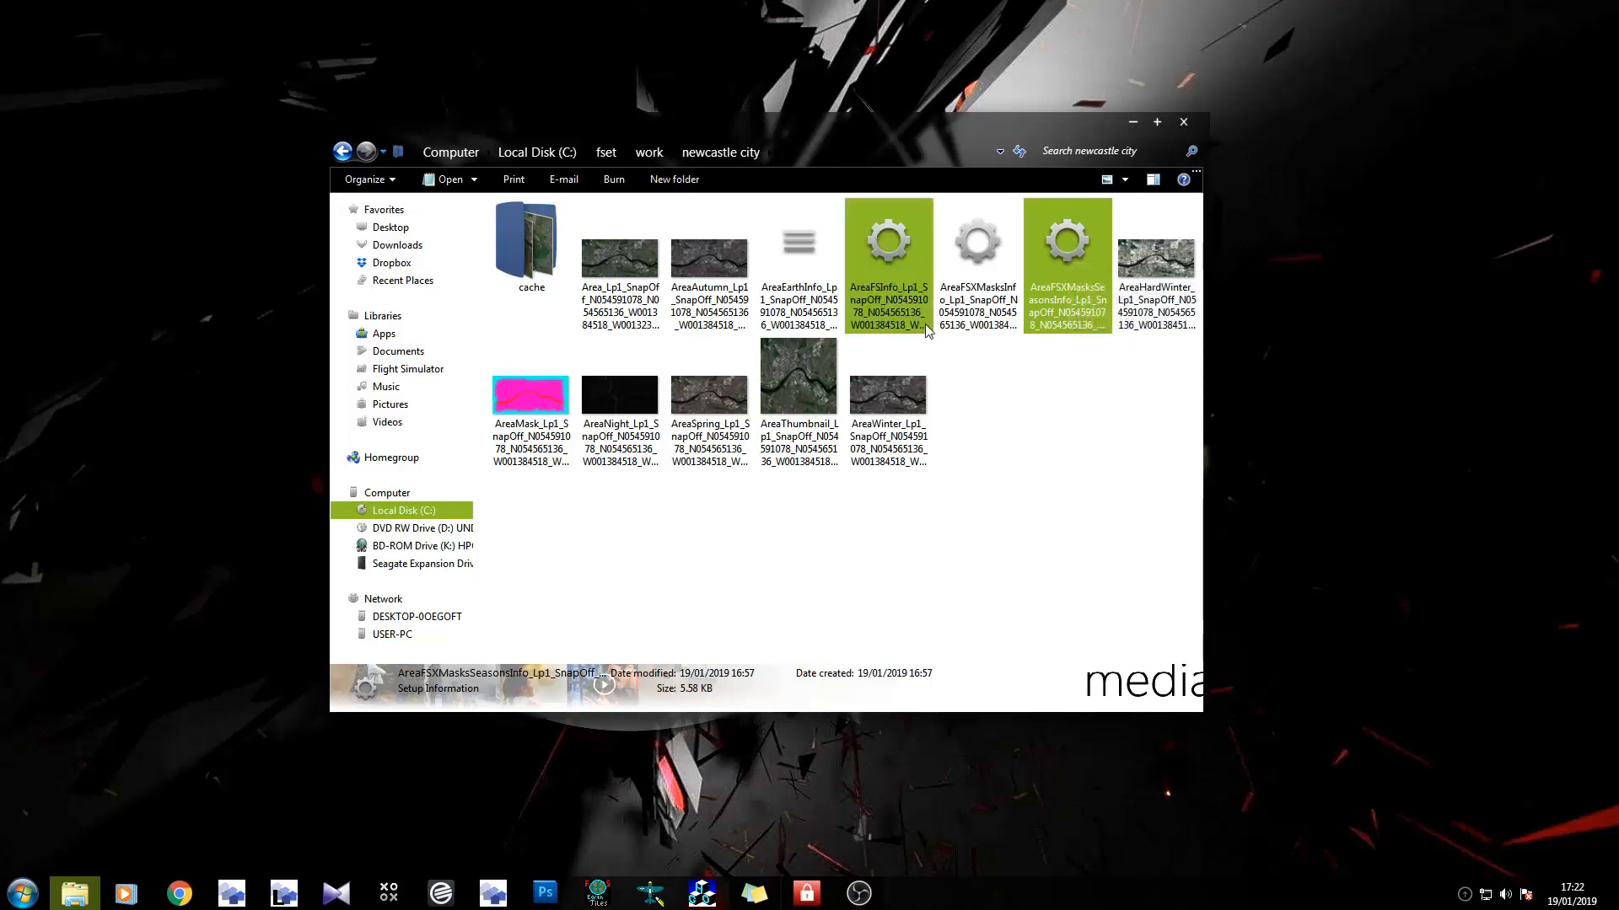
Review the AreaFSInfo and AreaFSXMasksInfo files from the newcastle city folder in Notepad, closing each one after reading it.
double_click(874, 280)
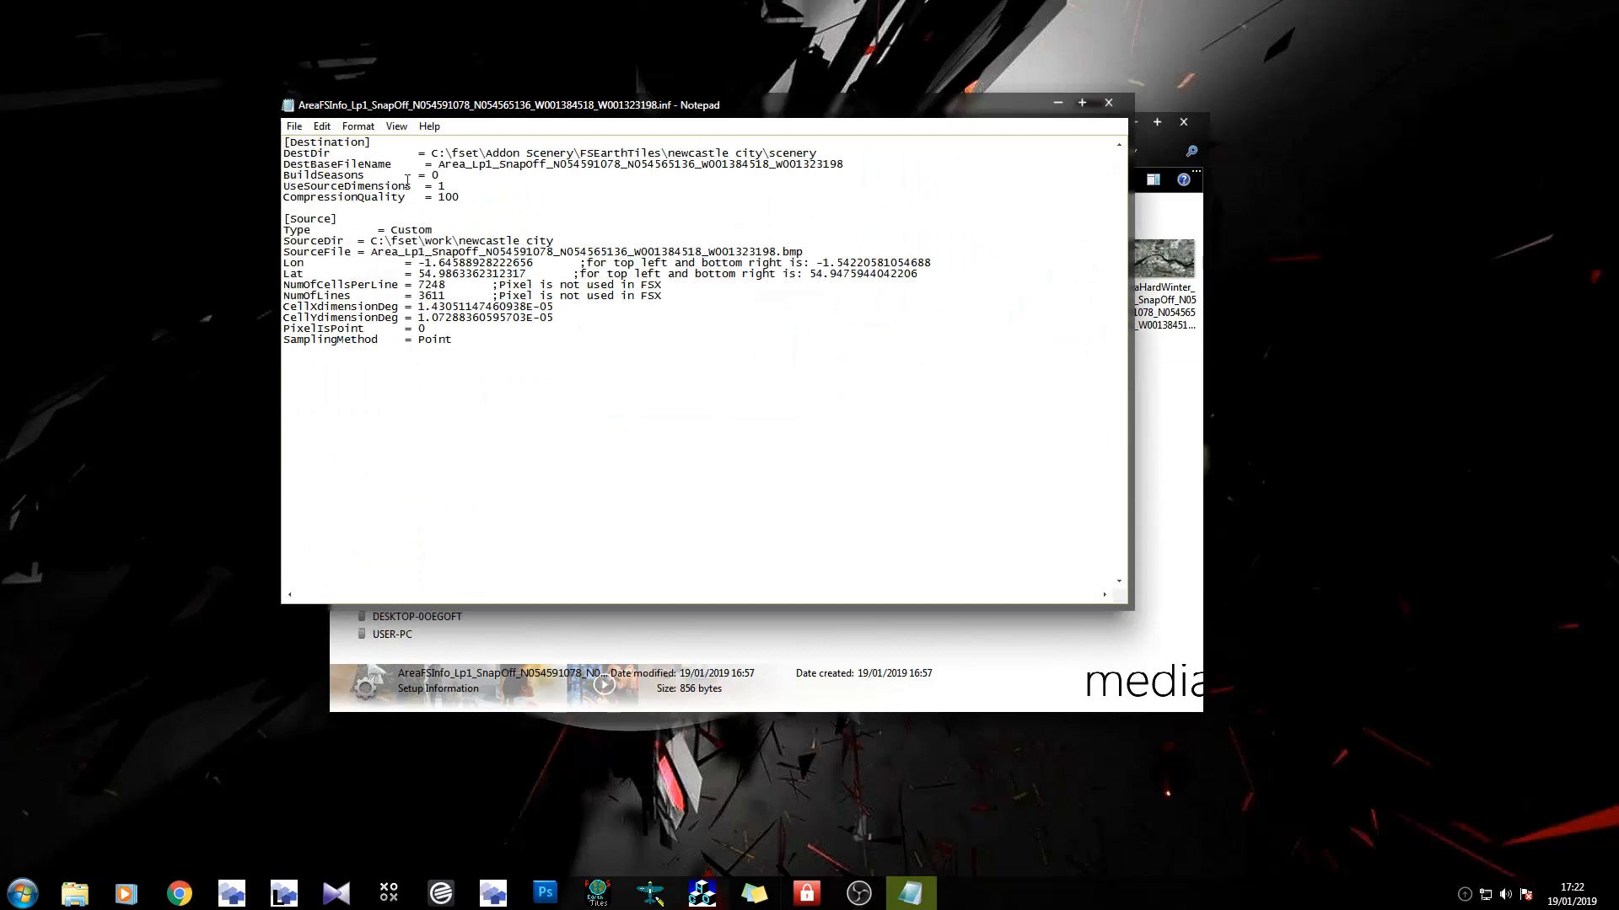
left_click_drag(505, 104, 680, 401)
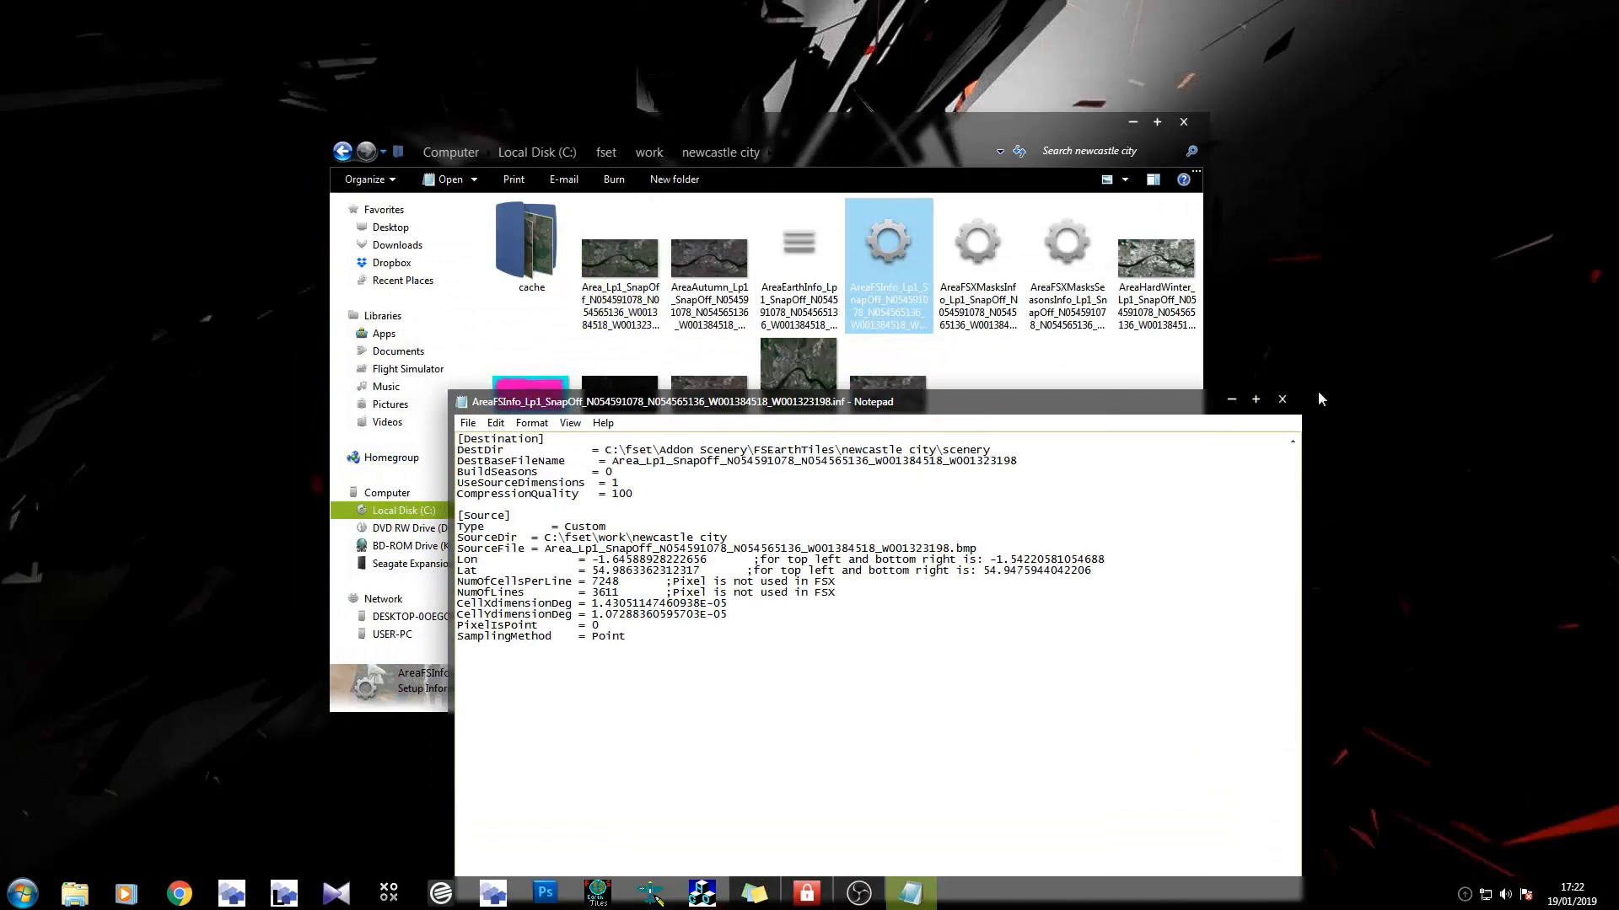
left_click(1281, 399)
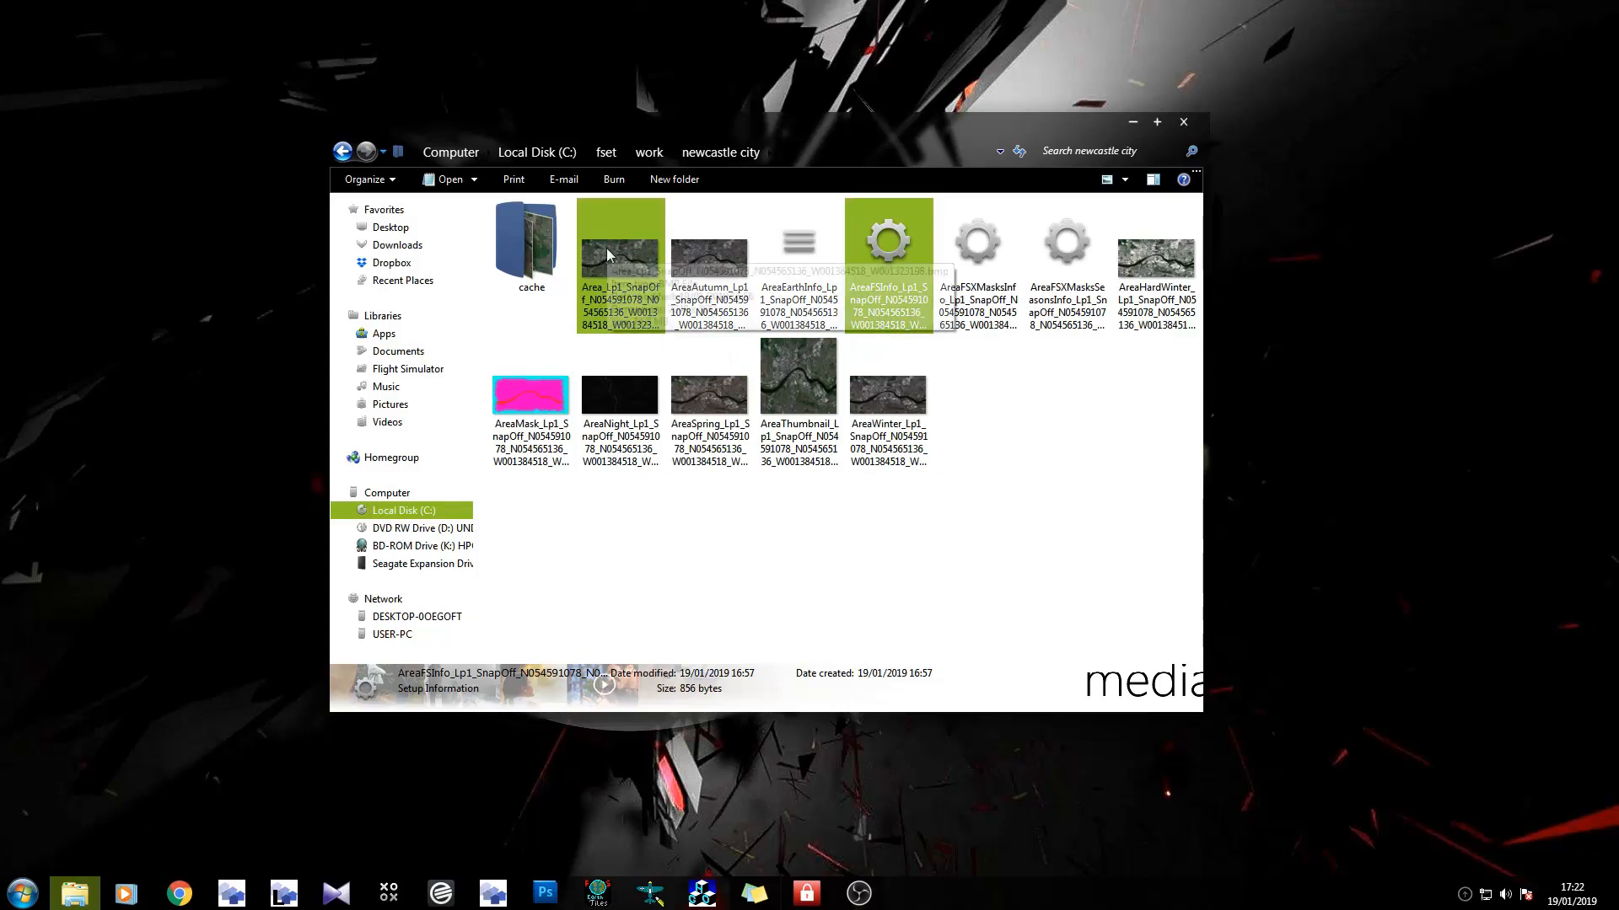
mouse_move(608, 270)
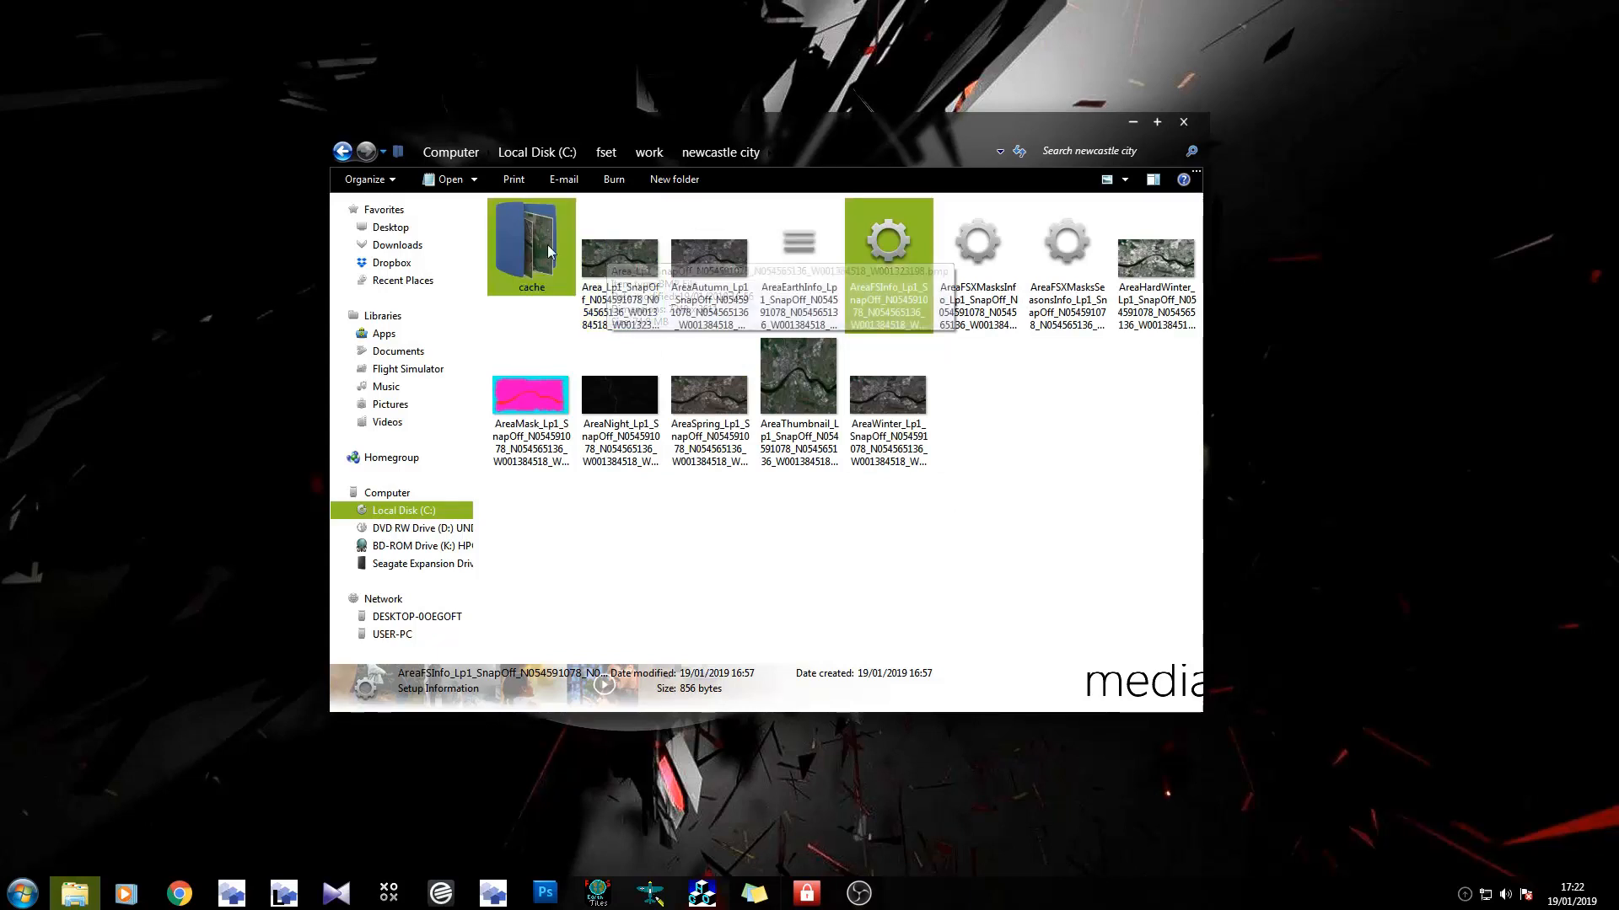
double_click(983, 259)
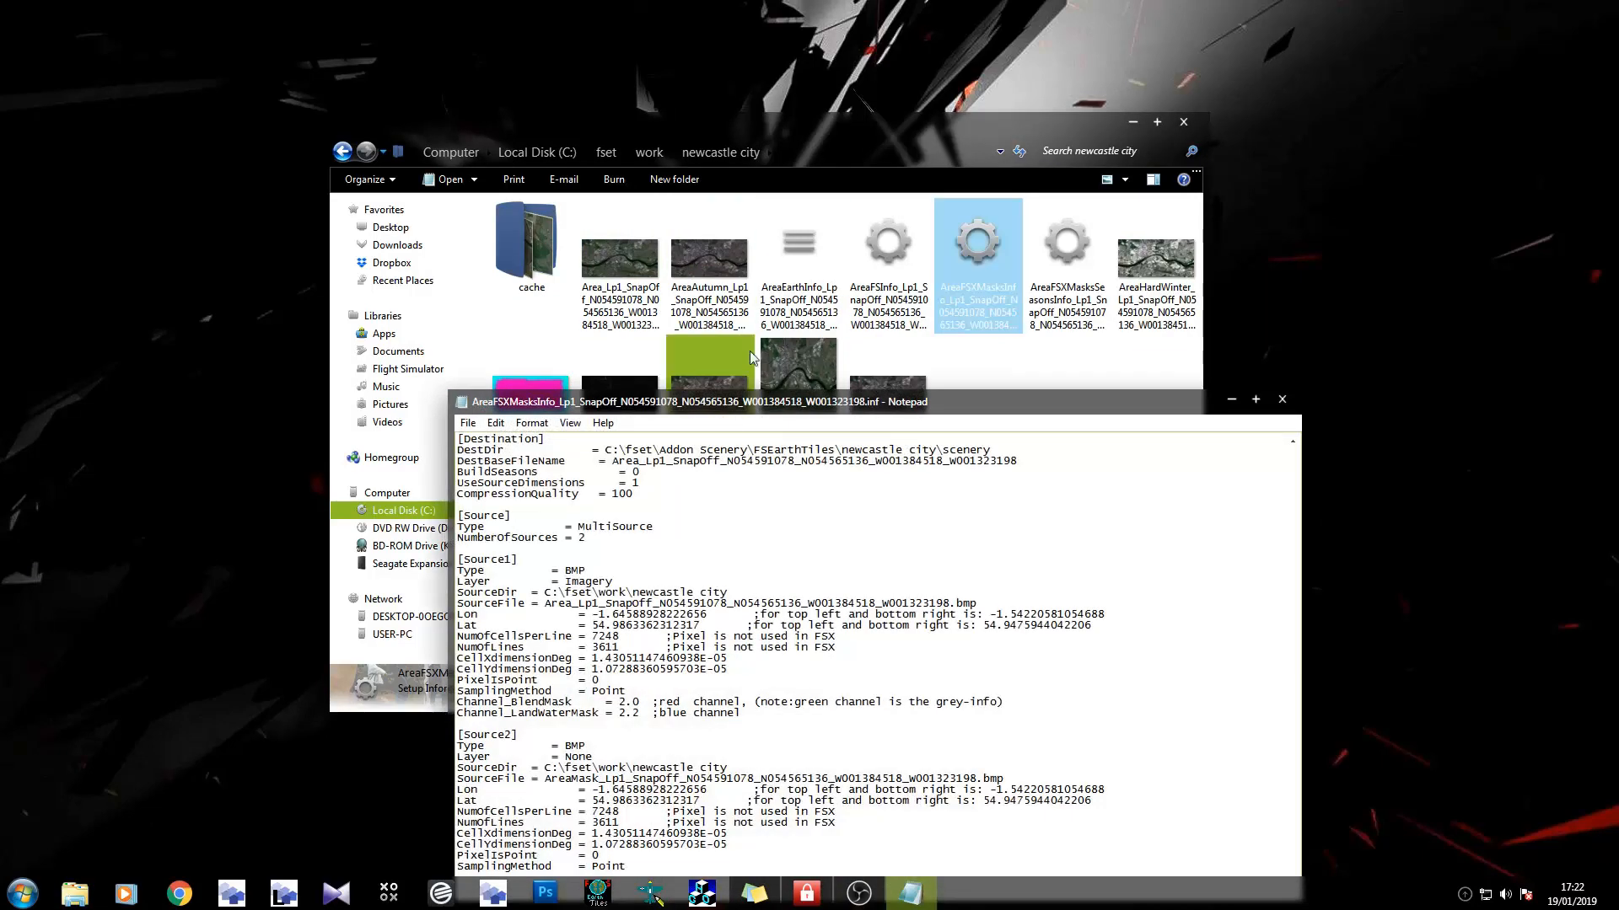
left_click_drag(714, 402, 668, 233)
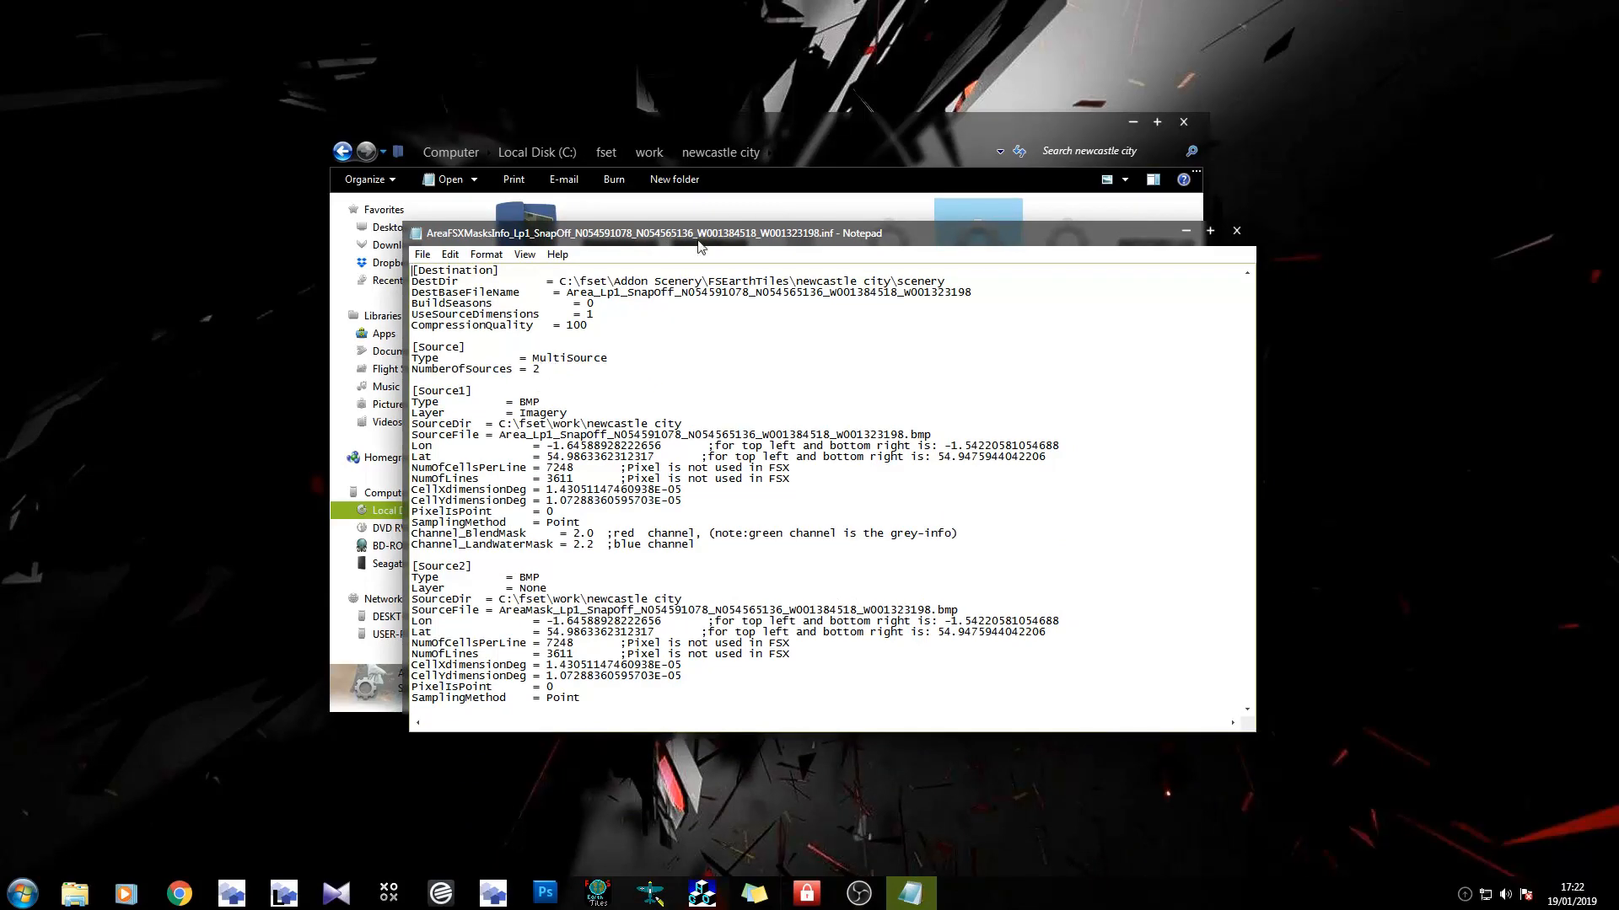
left_click_drag(698, 246, 1210, 360)
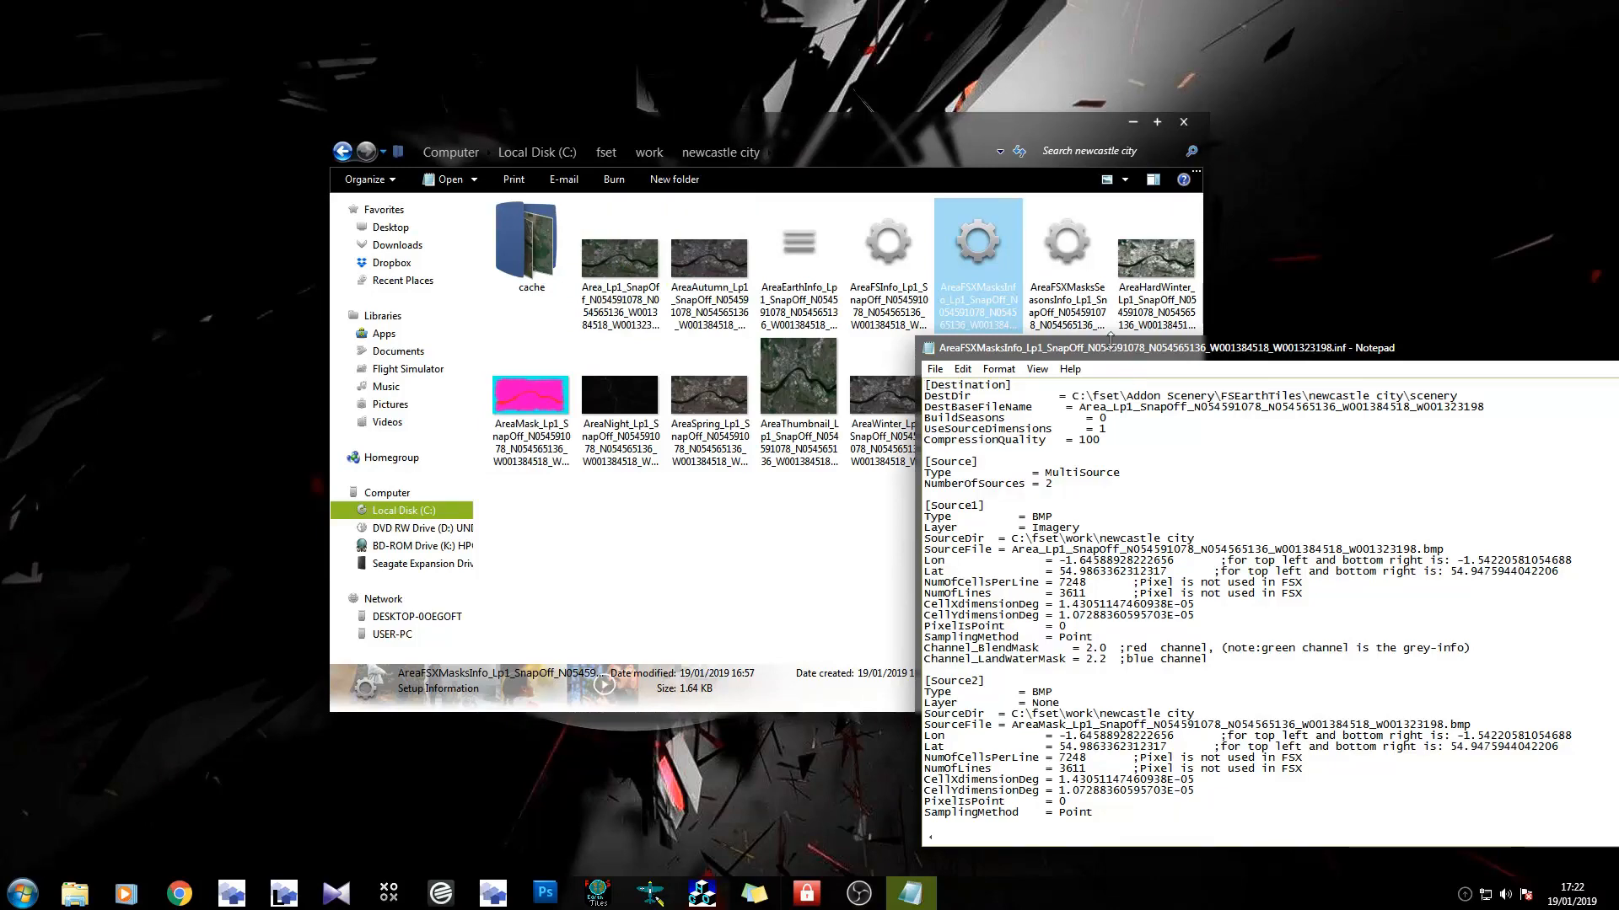
left_click_drag(1121, 352, 653, 288)
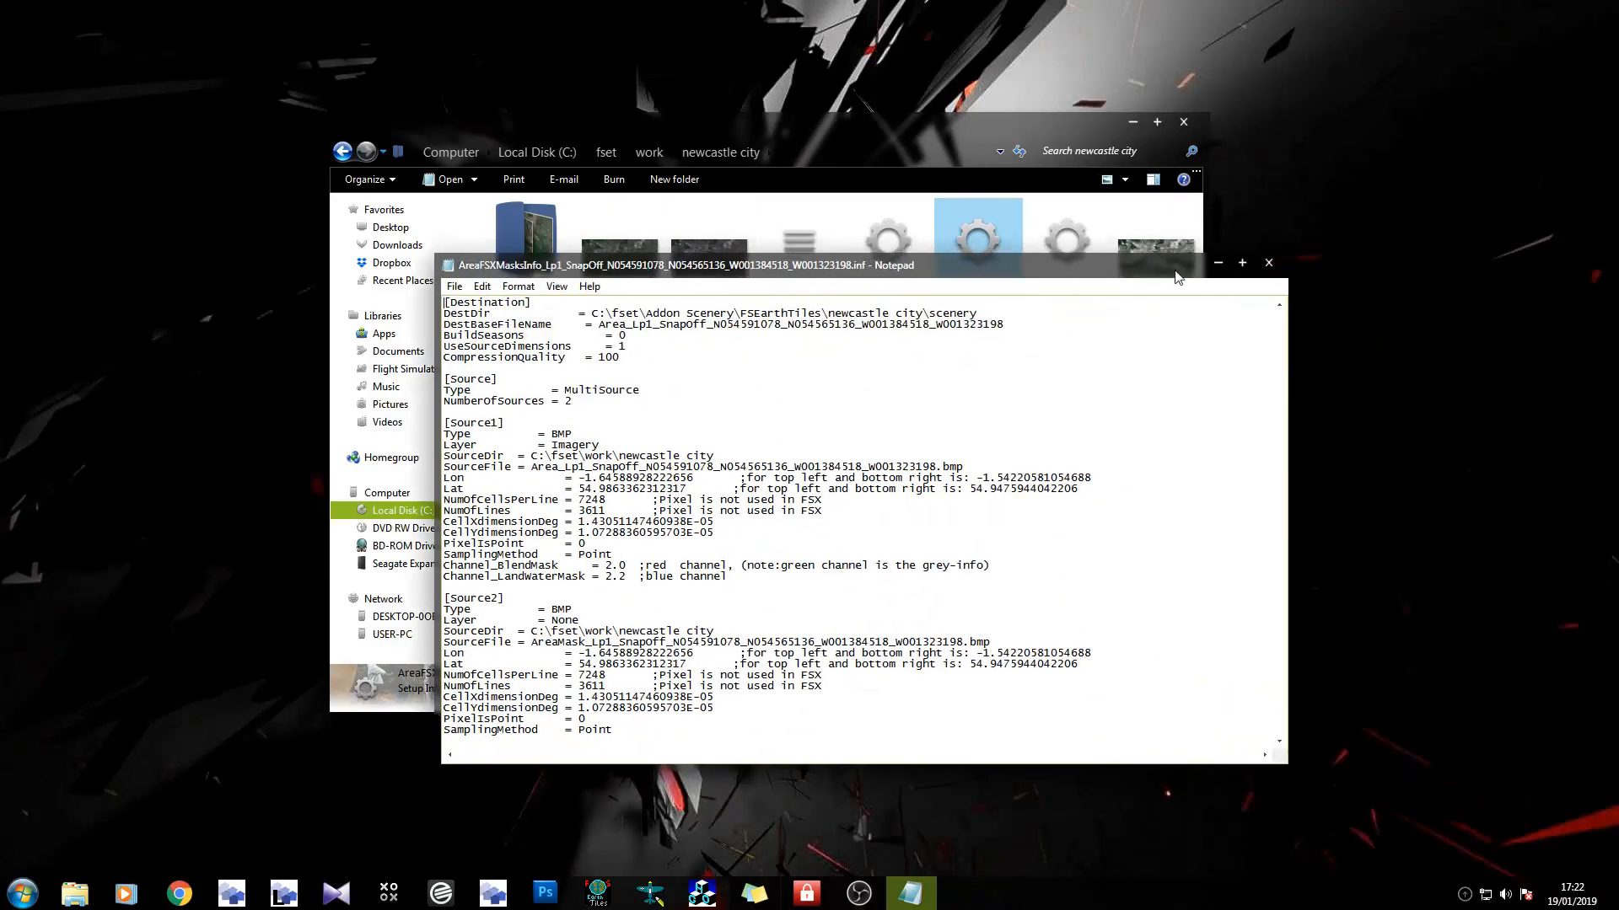
left_click(1243, 279)
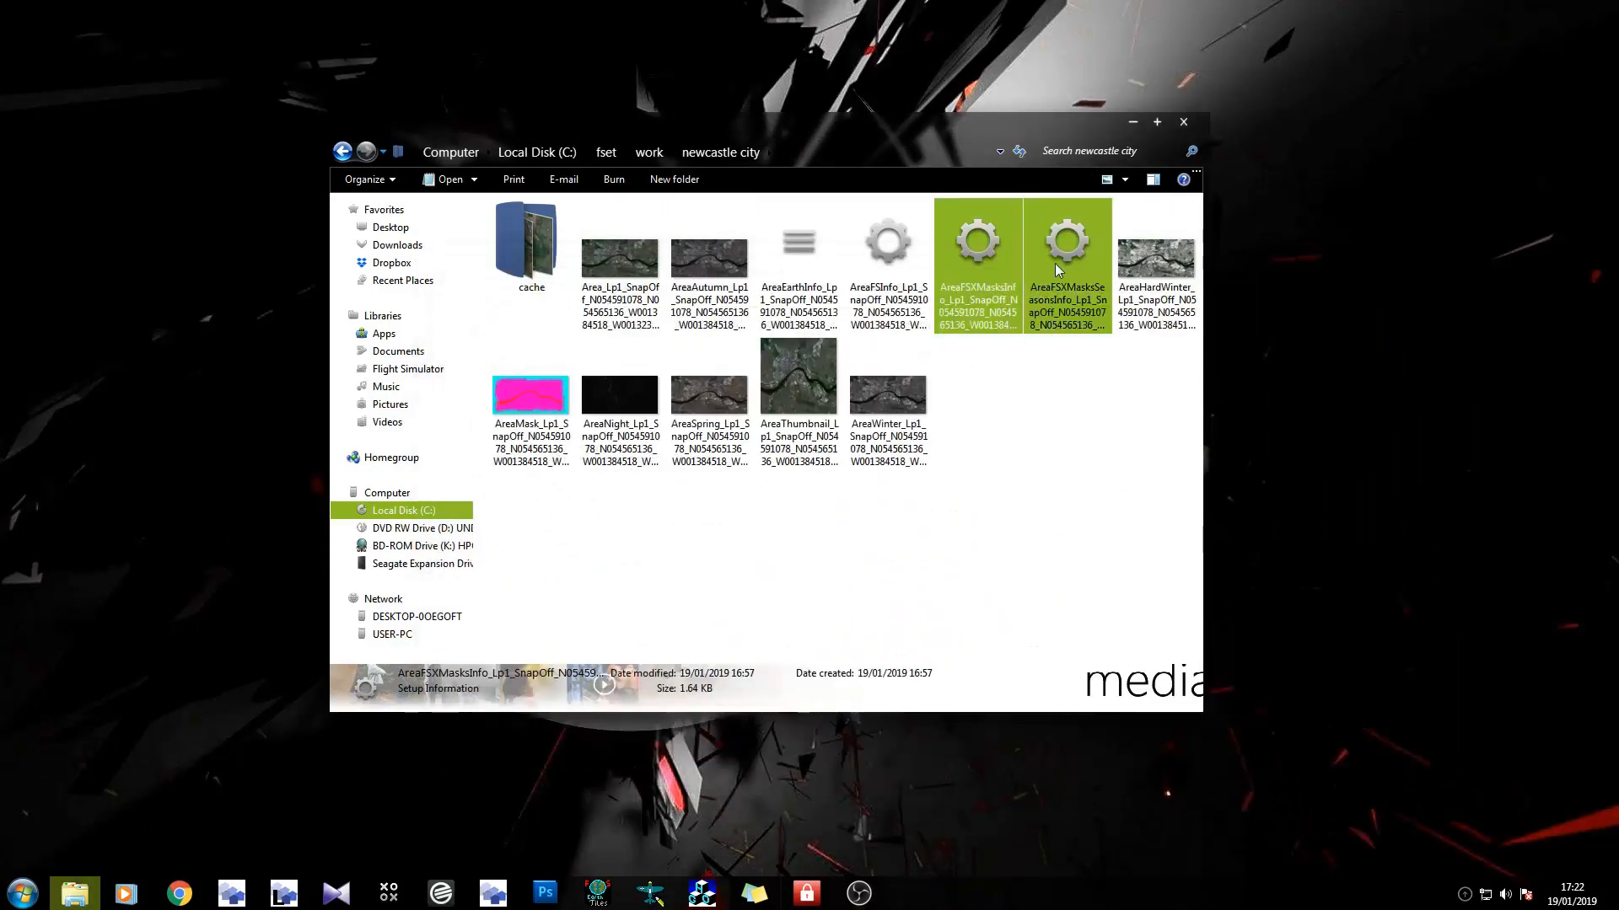
Review the destination and seasonal source entries in the AreaFSXMasksSeasonsInfo file, and close it.
left_click(1054, 263)
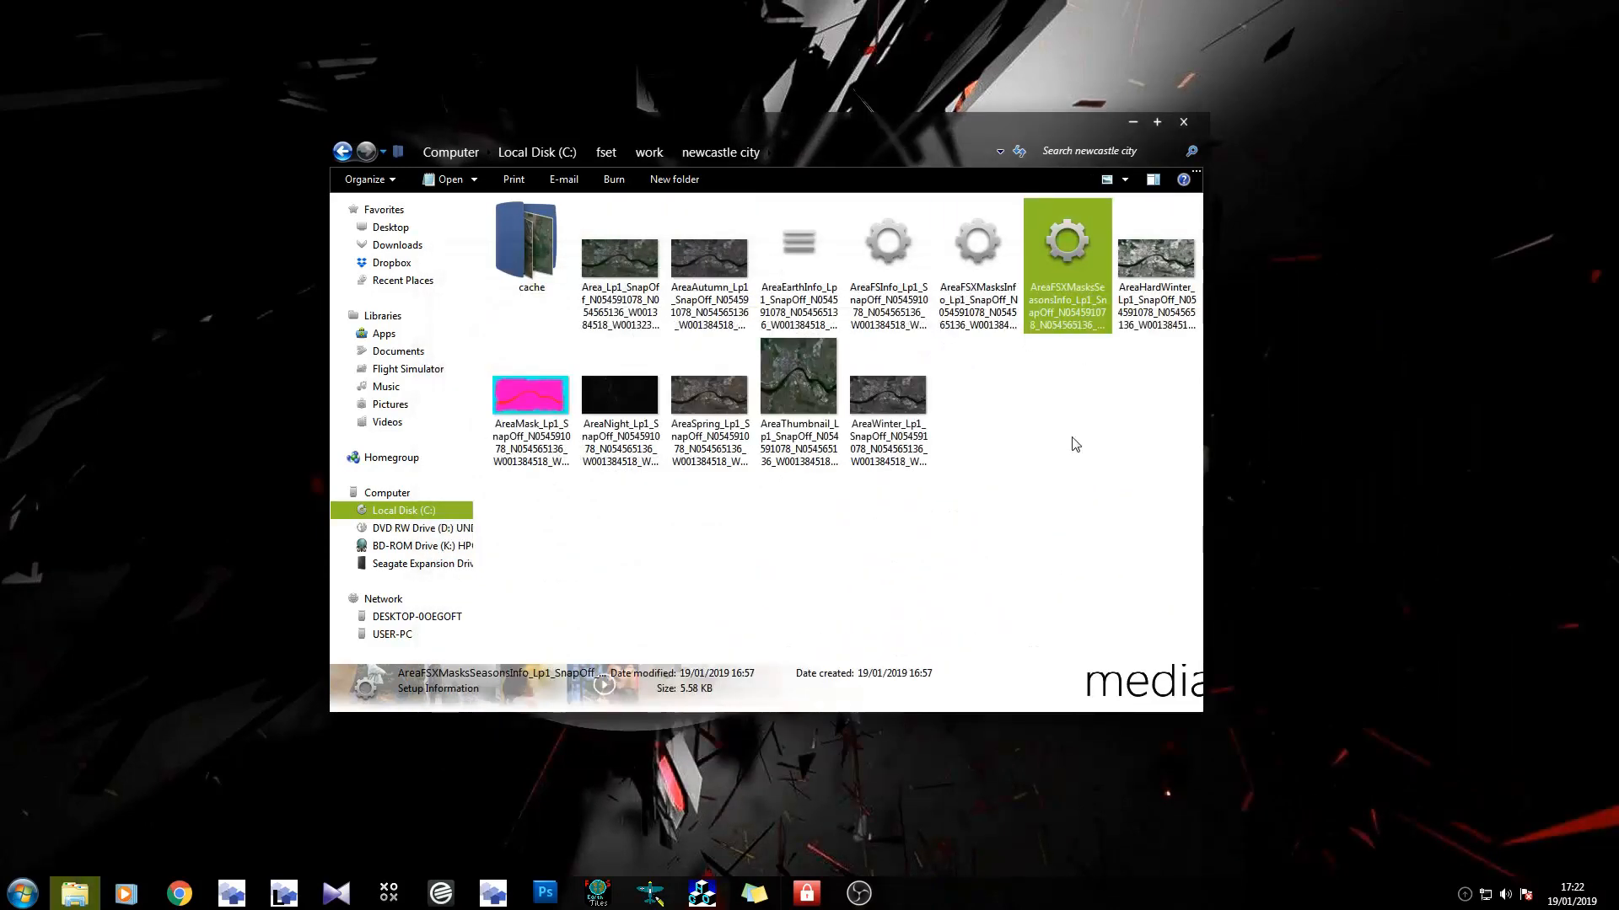
double_click(1095, 263)
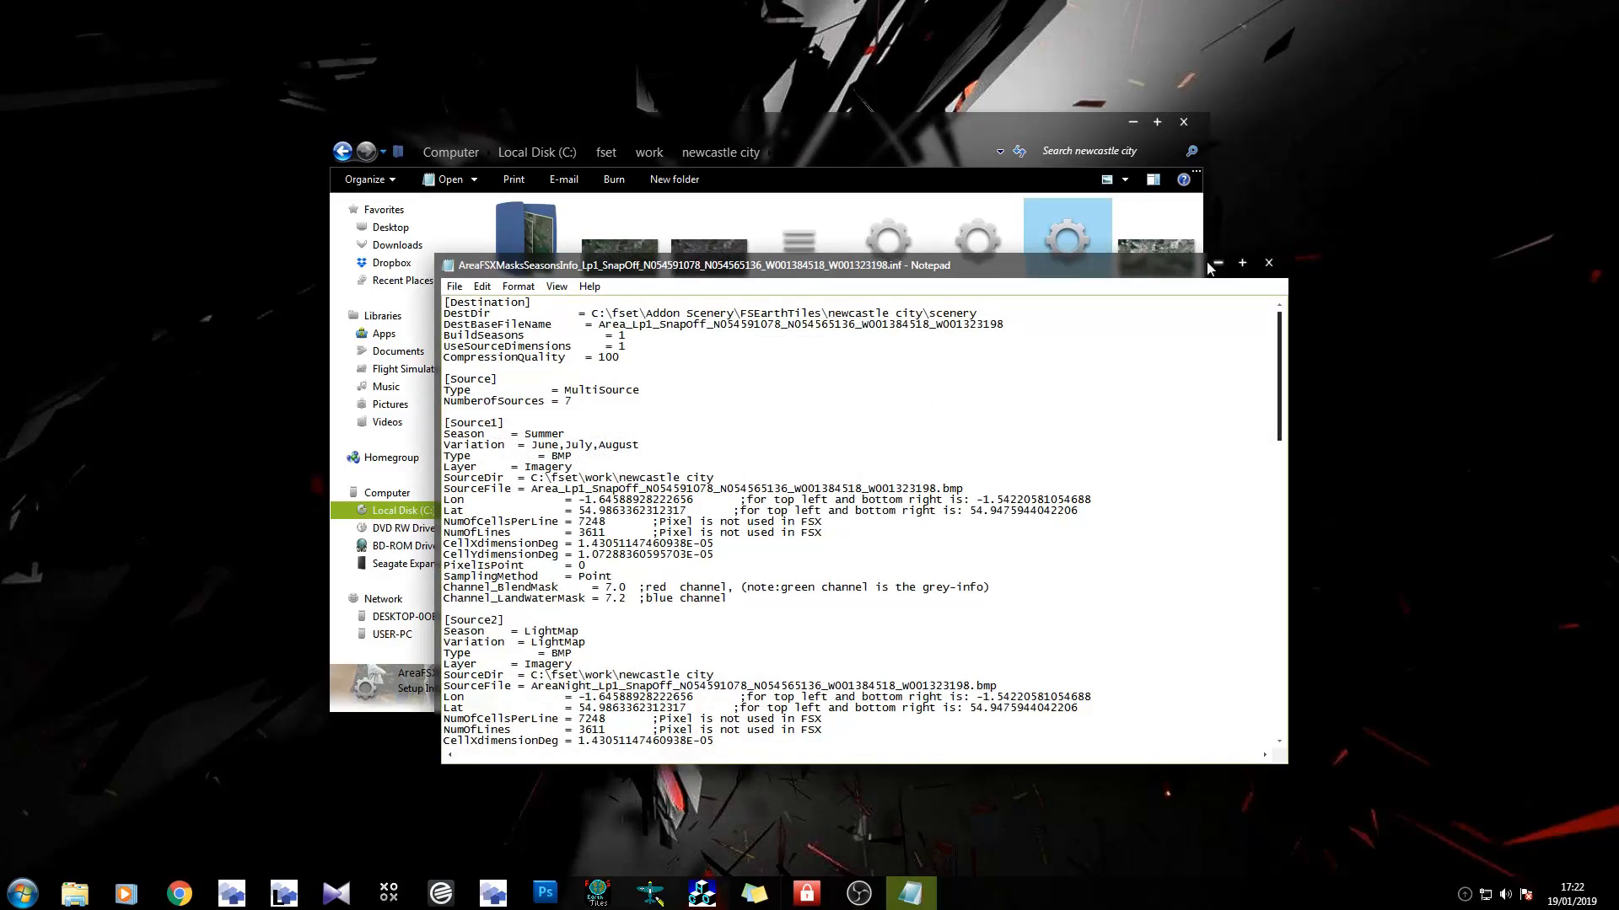
left_click_drag(1070, 268, 1059, 550)
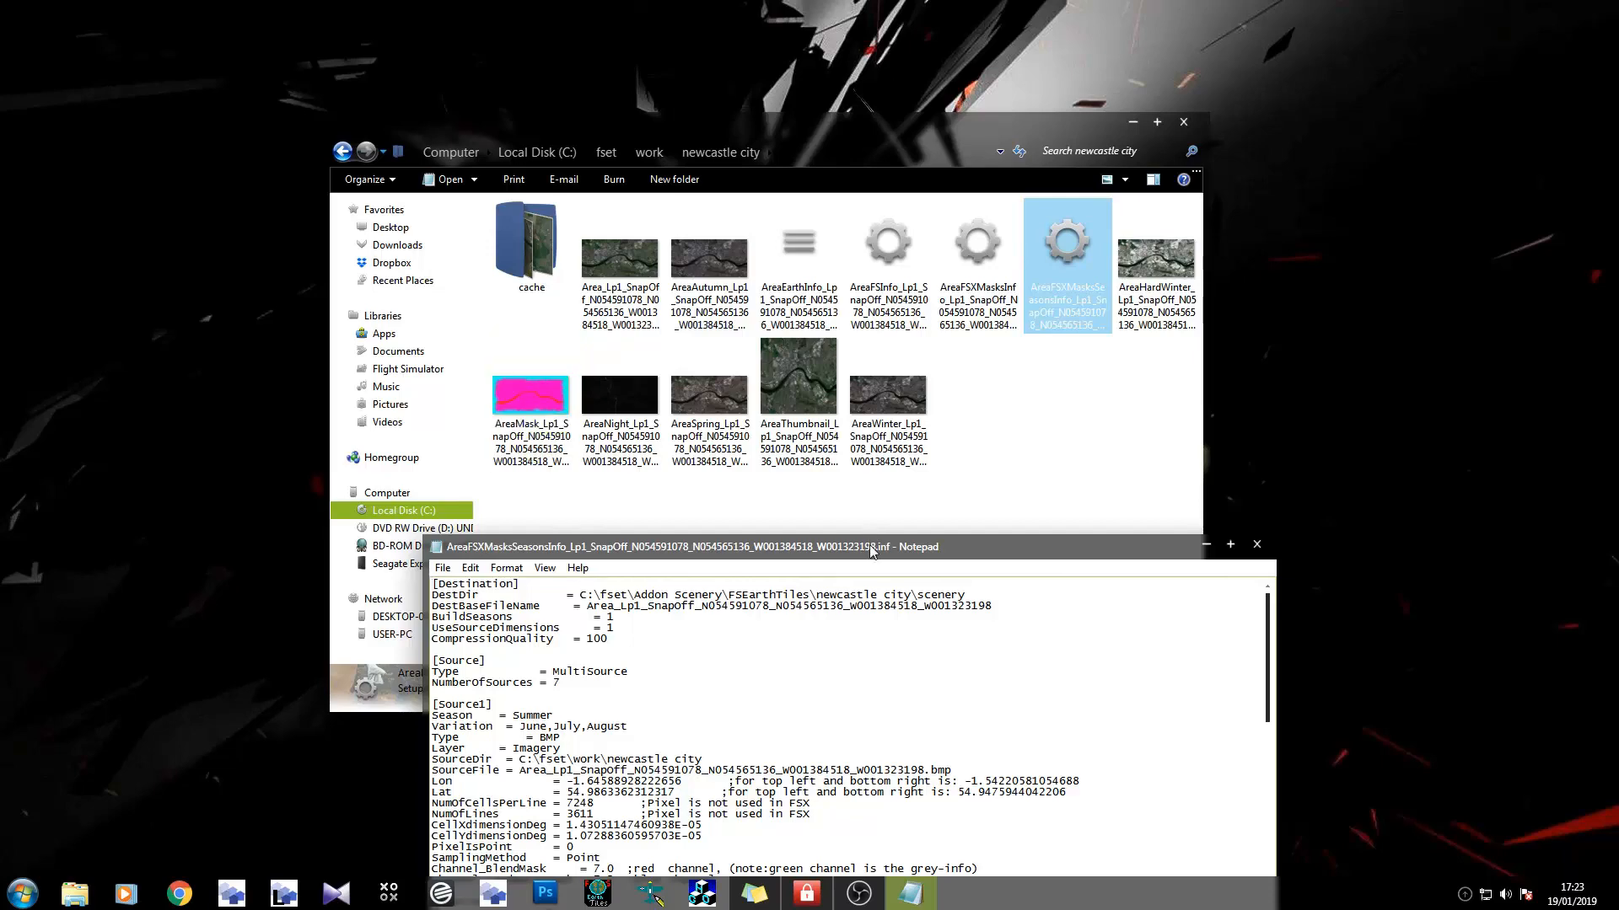
left_click_drag(870, 546, 902, 265)
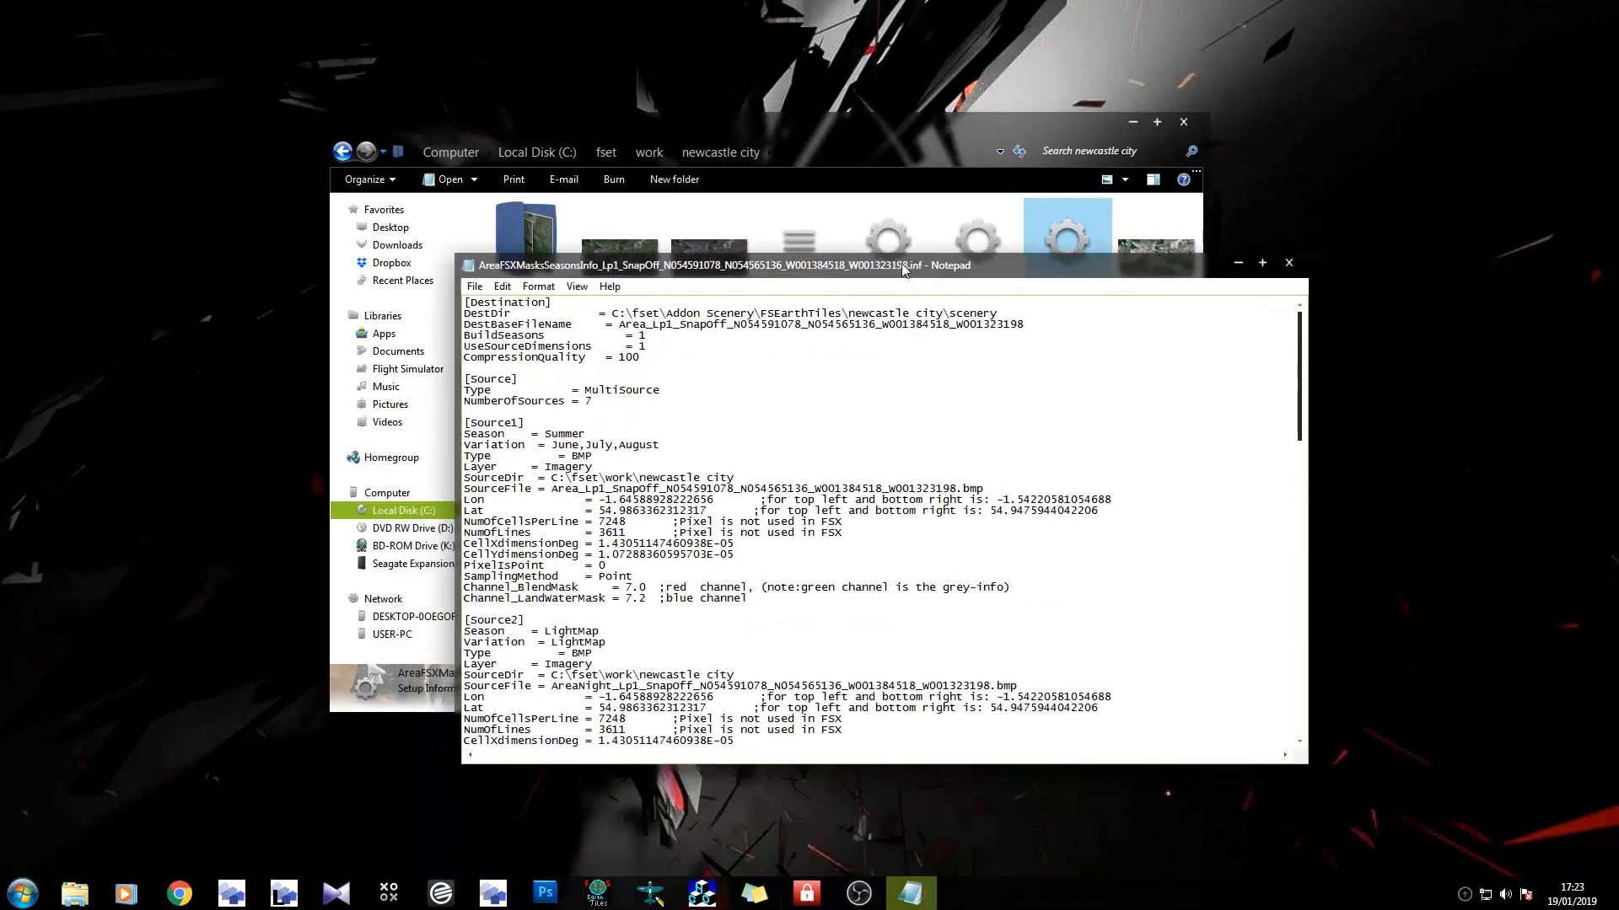
left_click(1288, 263)
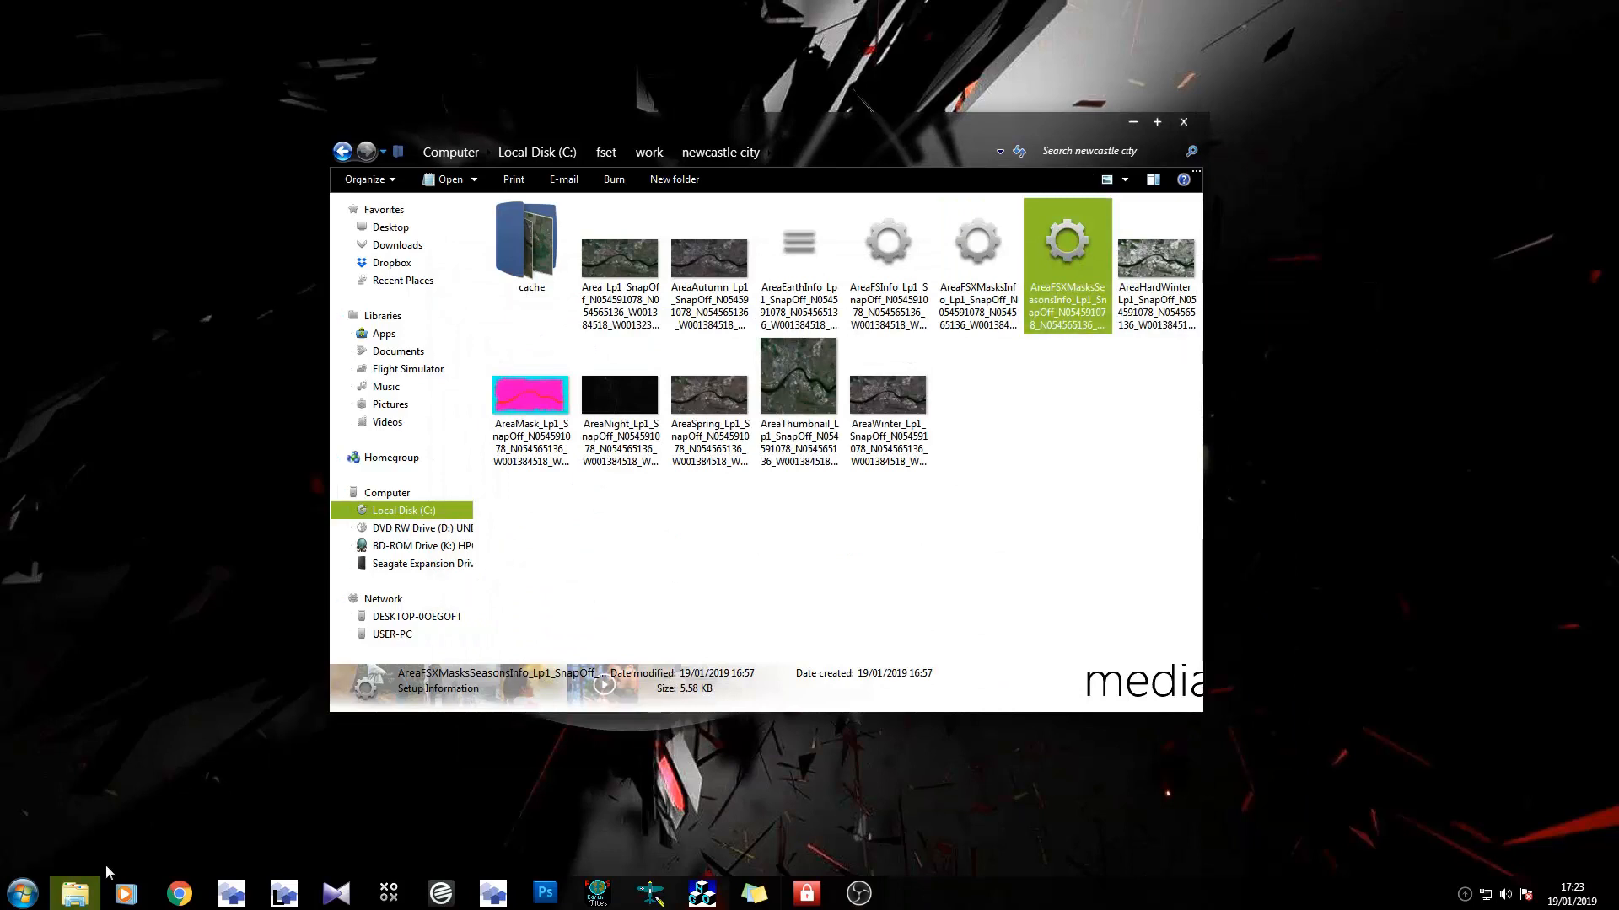
Open the FSET folder inside Downloads\fset-103 in a second Explorer window.
left_click(71, 902)
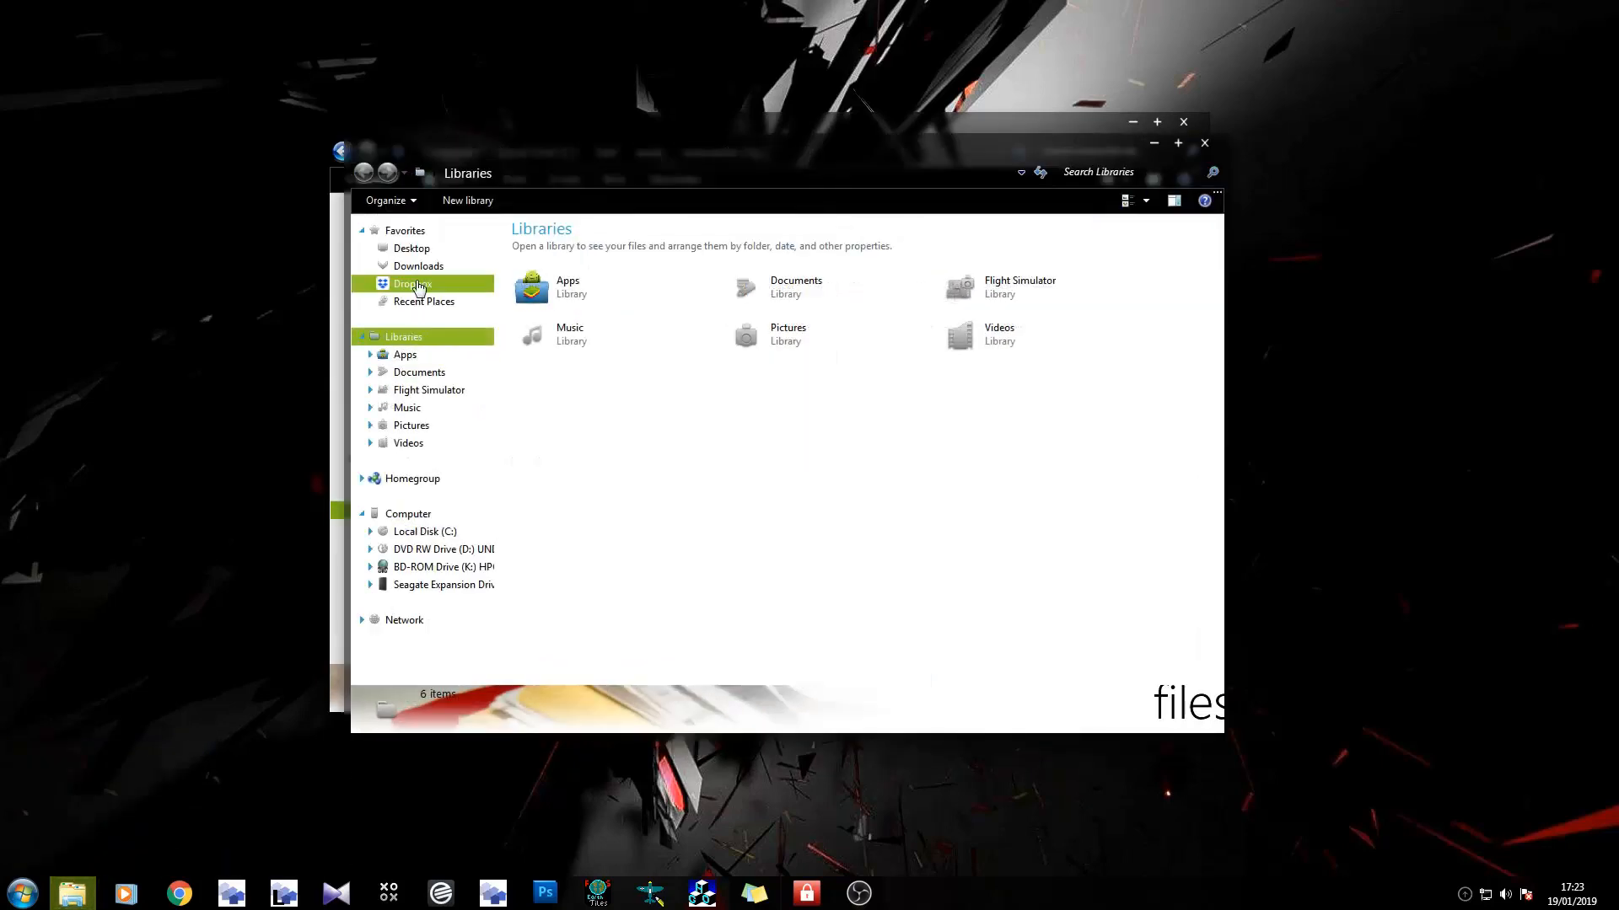
left_click(418, 266)
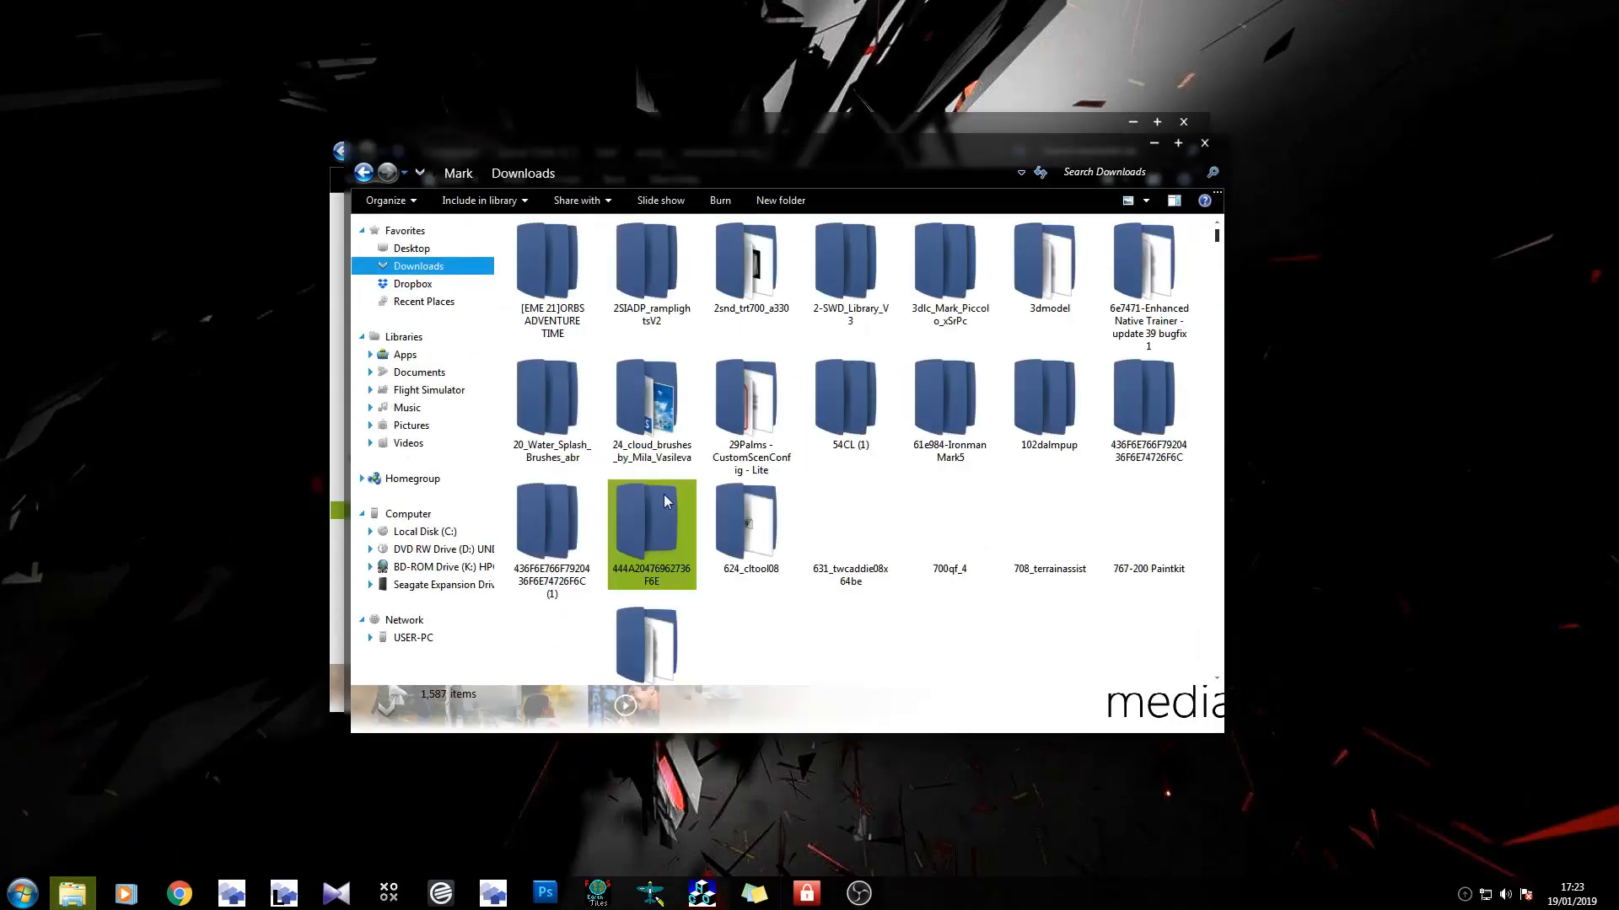
left_click(669, 516)
type("fset")
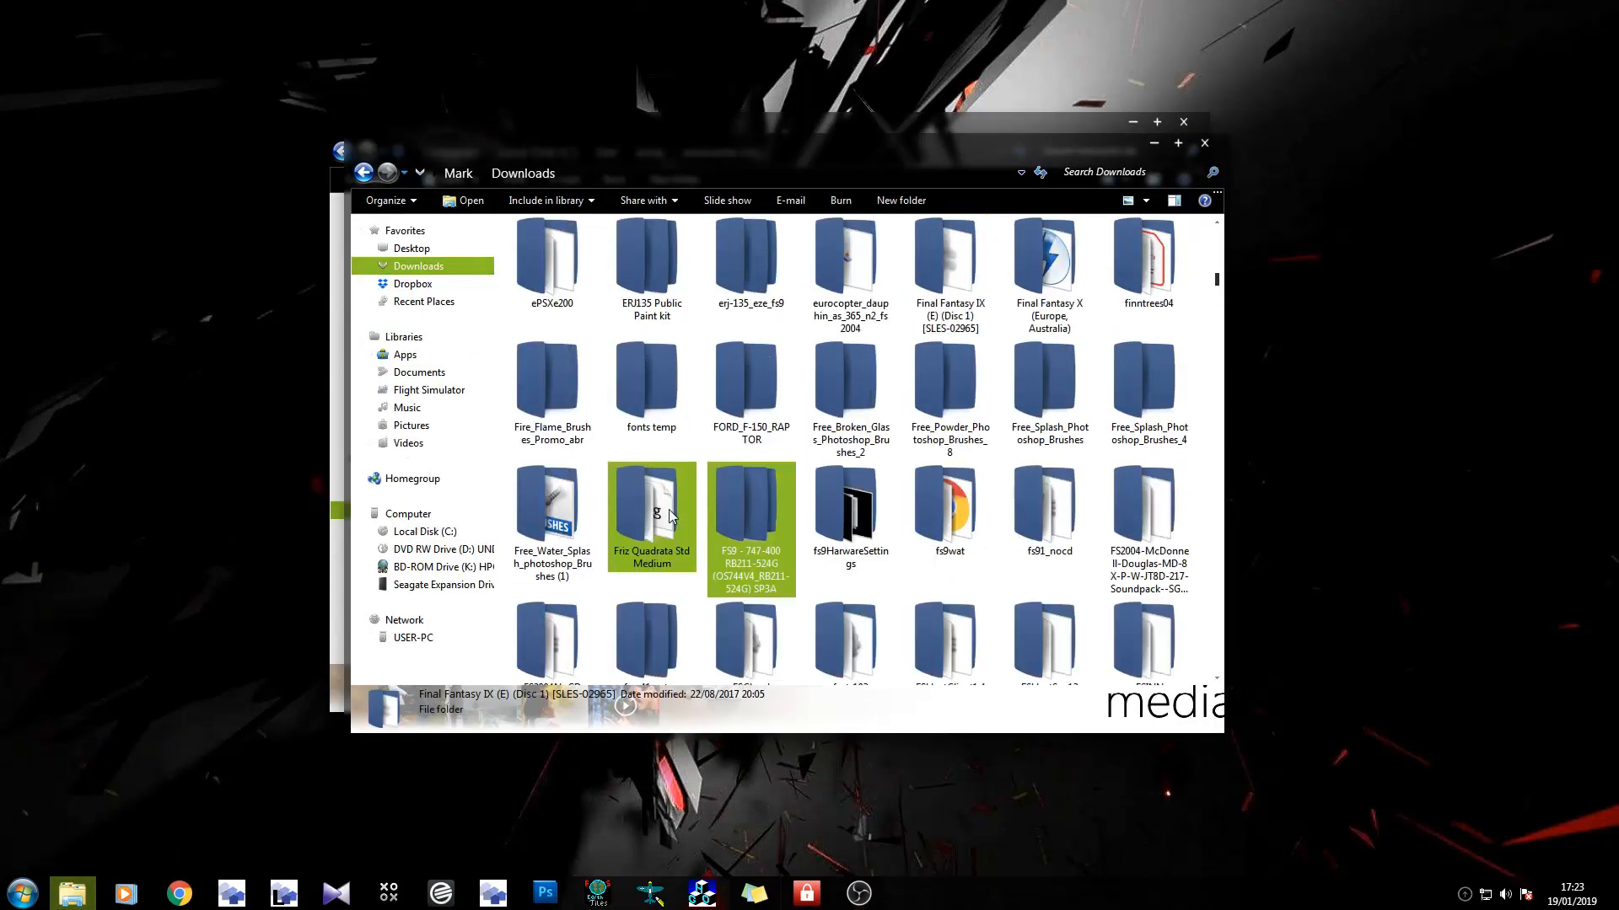
double_click(855, 255)
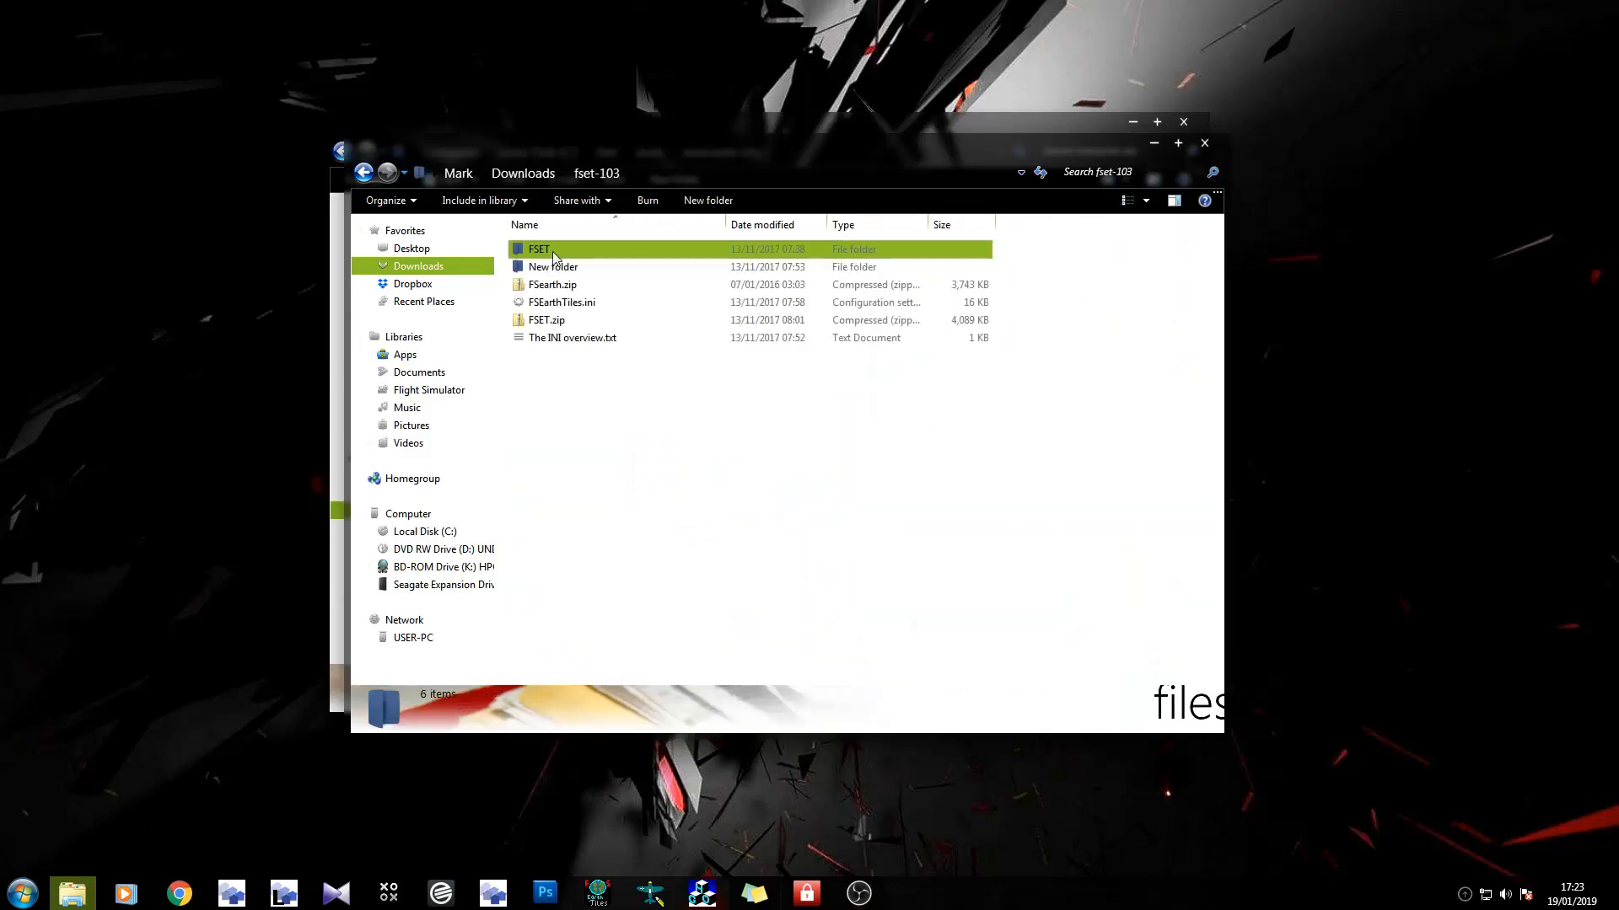
double_click(555, 252)
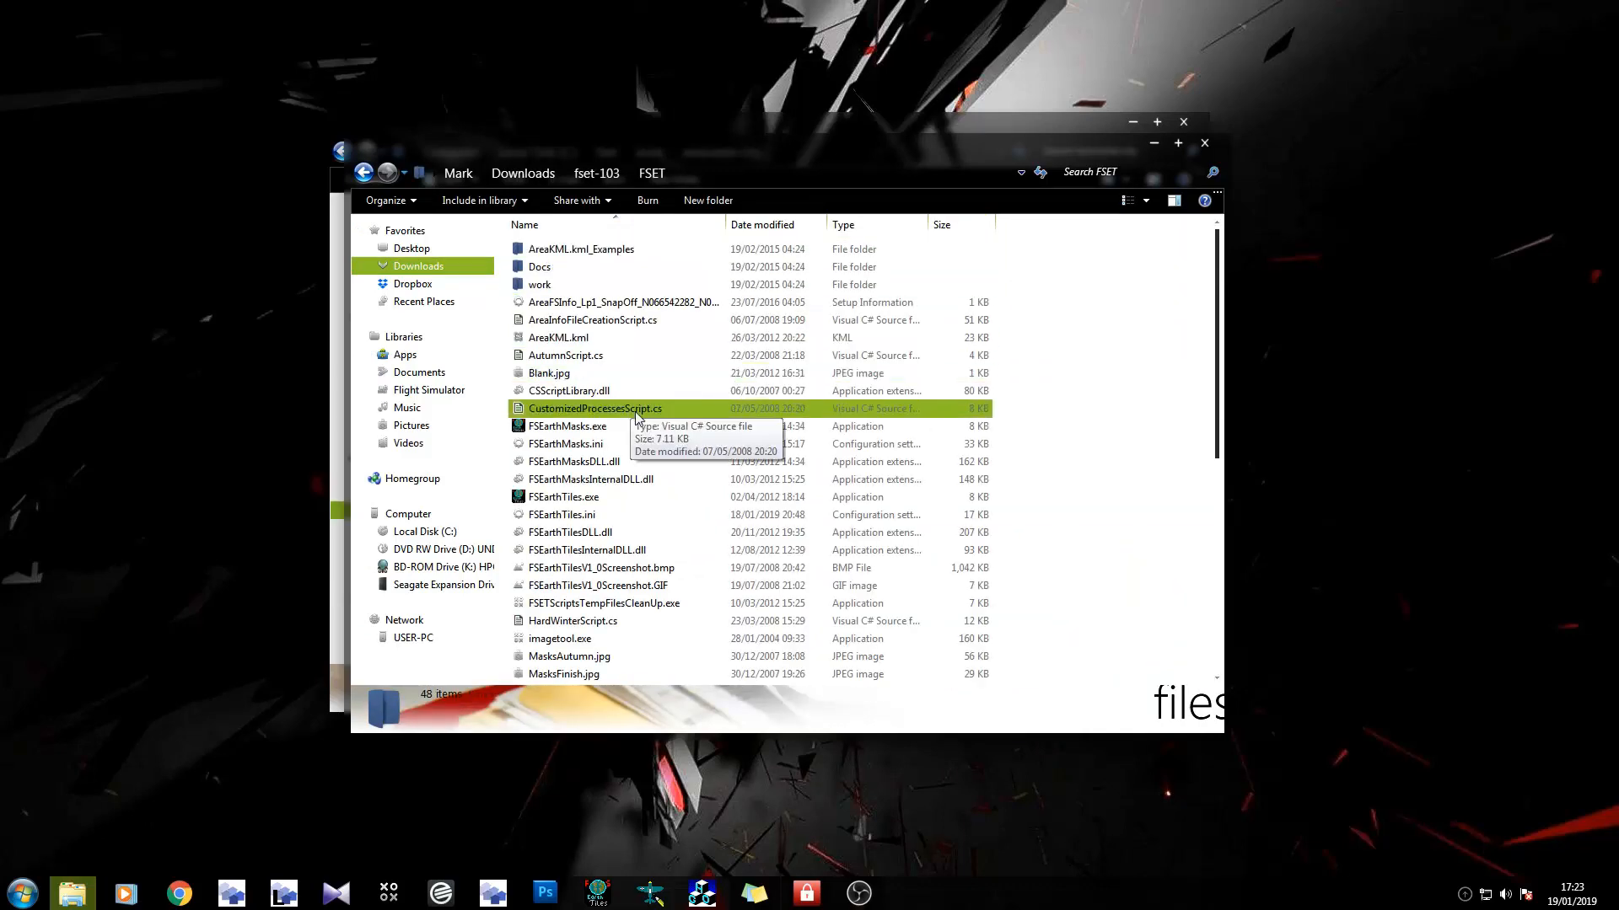
Compile the photo scenery by opening newcastle city's AreaFSXMasksSeasonsInfo file with resampleX.exe from the FSET folder.
scroll(636, 415, "down", 8)
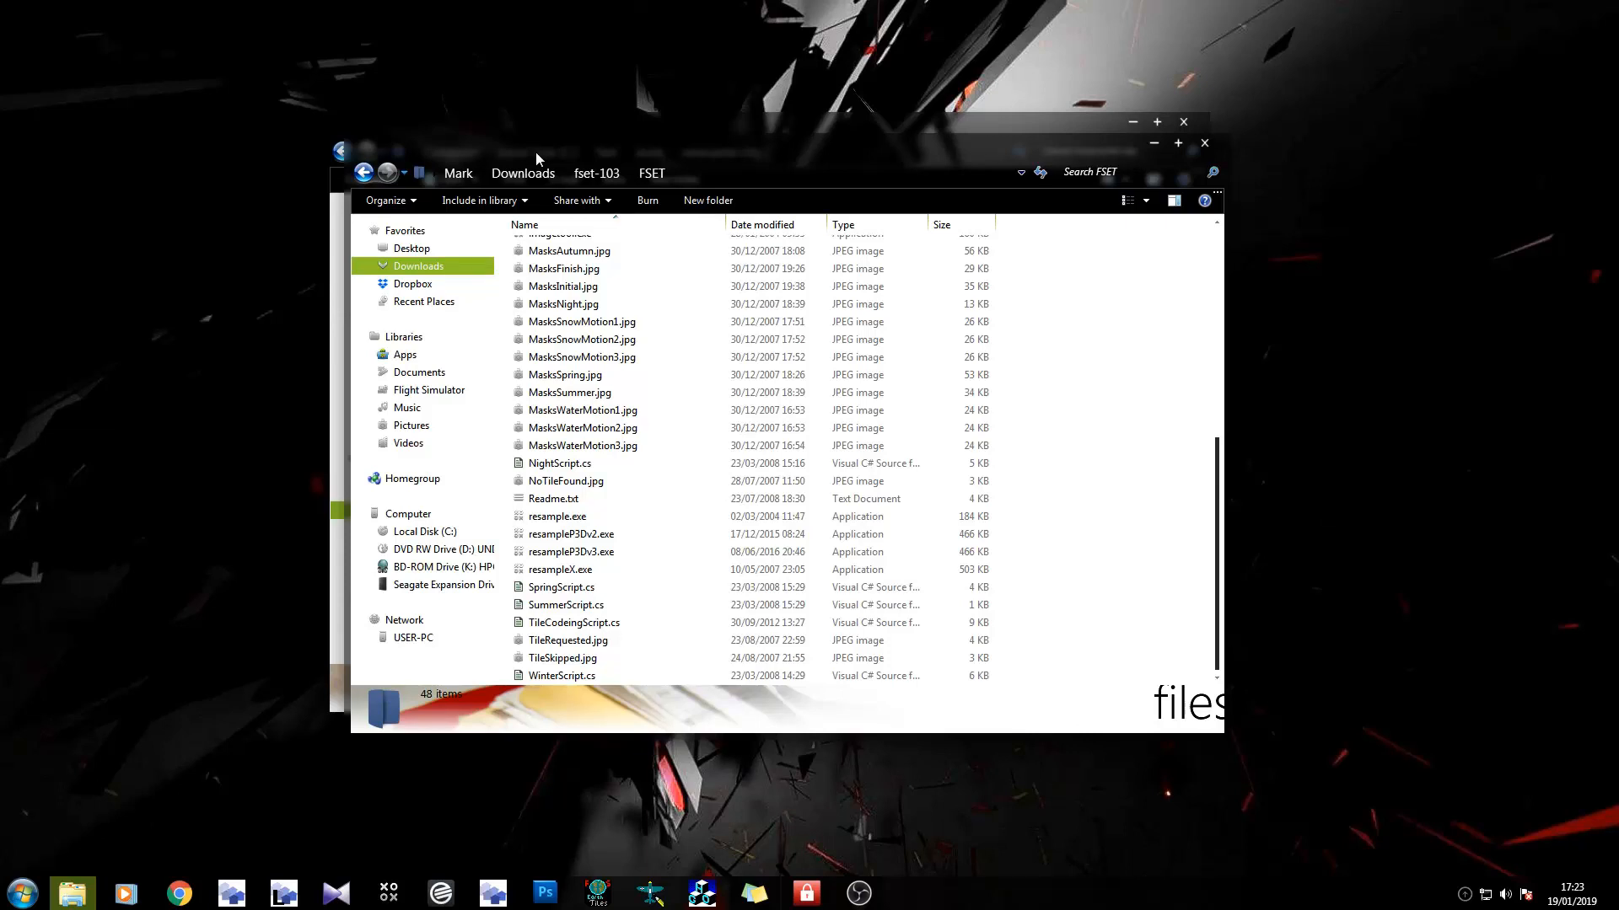
left_click(650, 554)
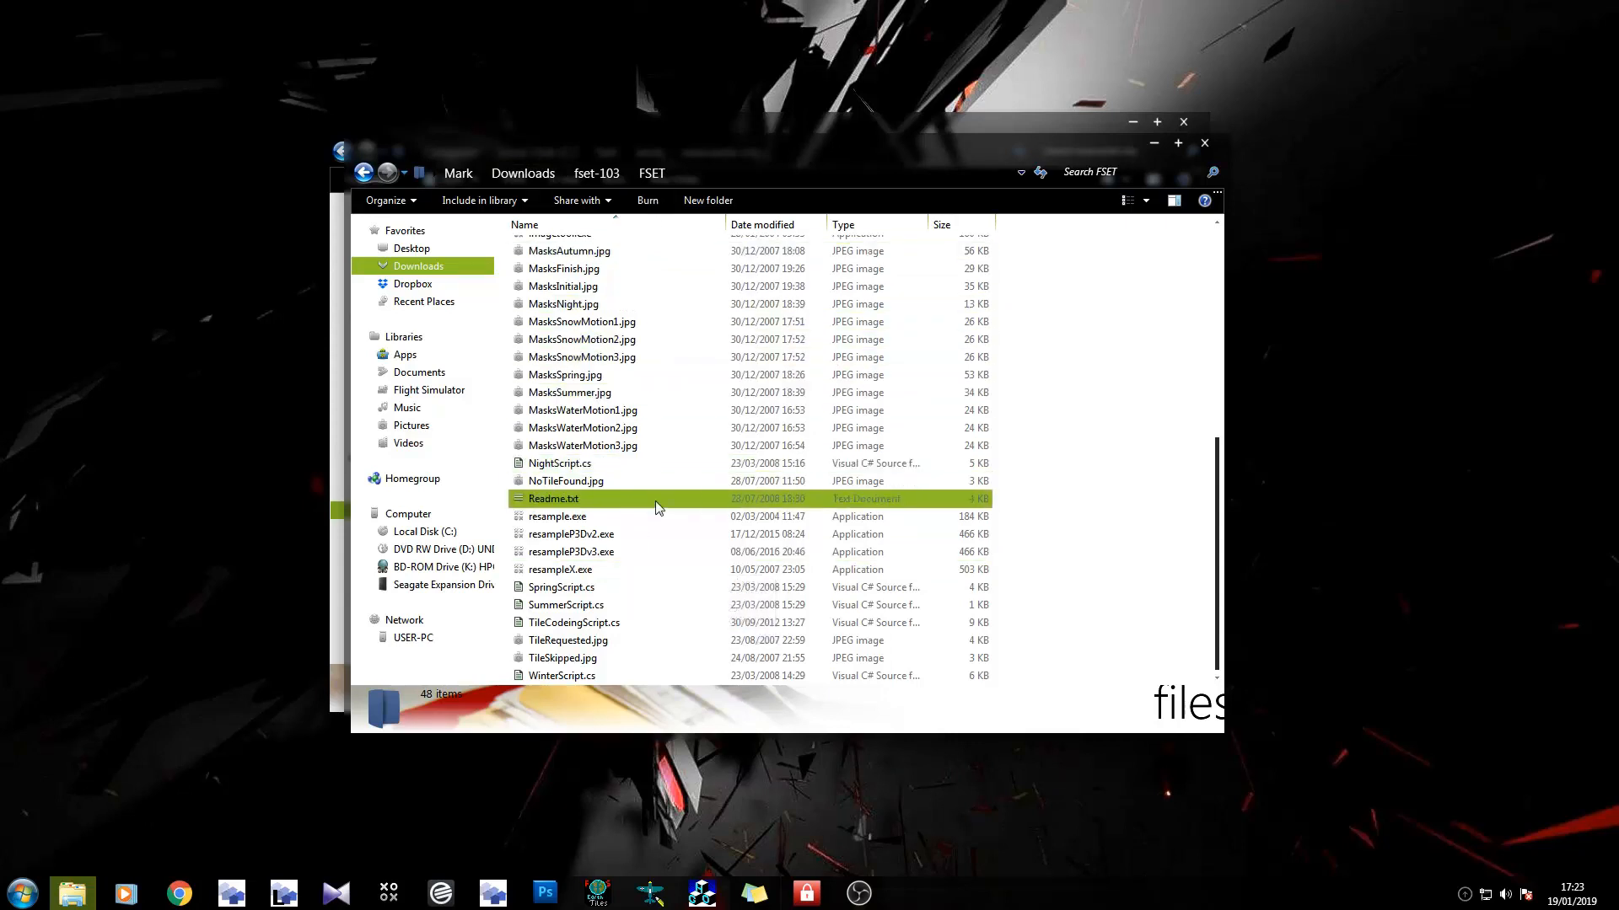
mouse_move(649, 516)
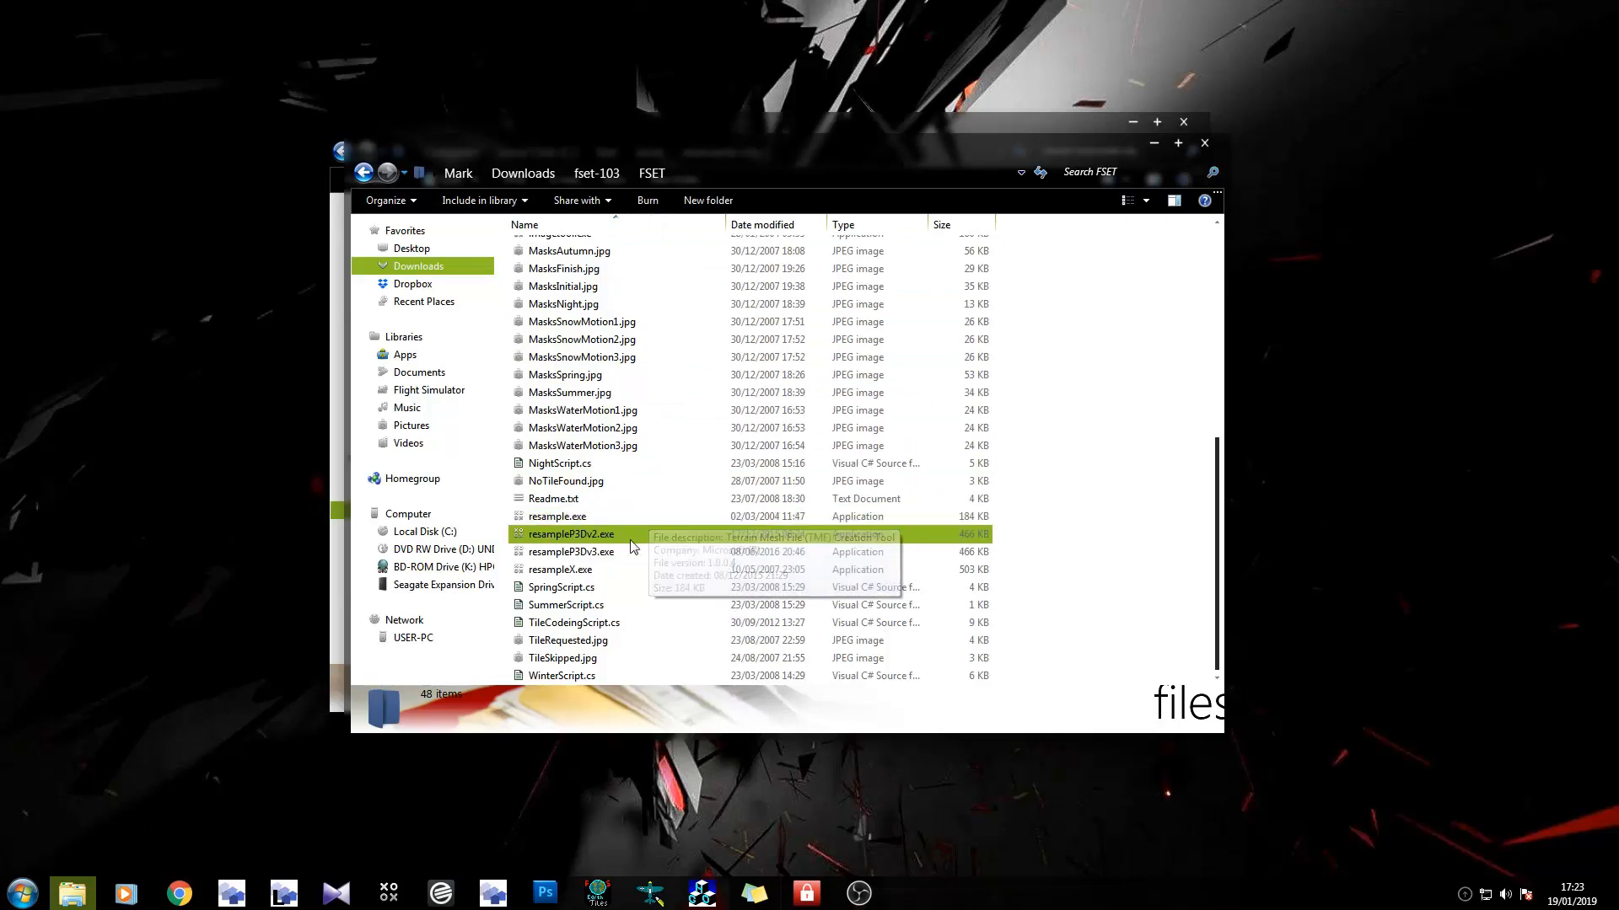
mouse_move(630, 541)
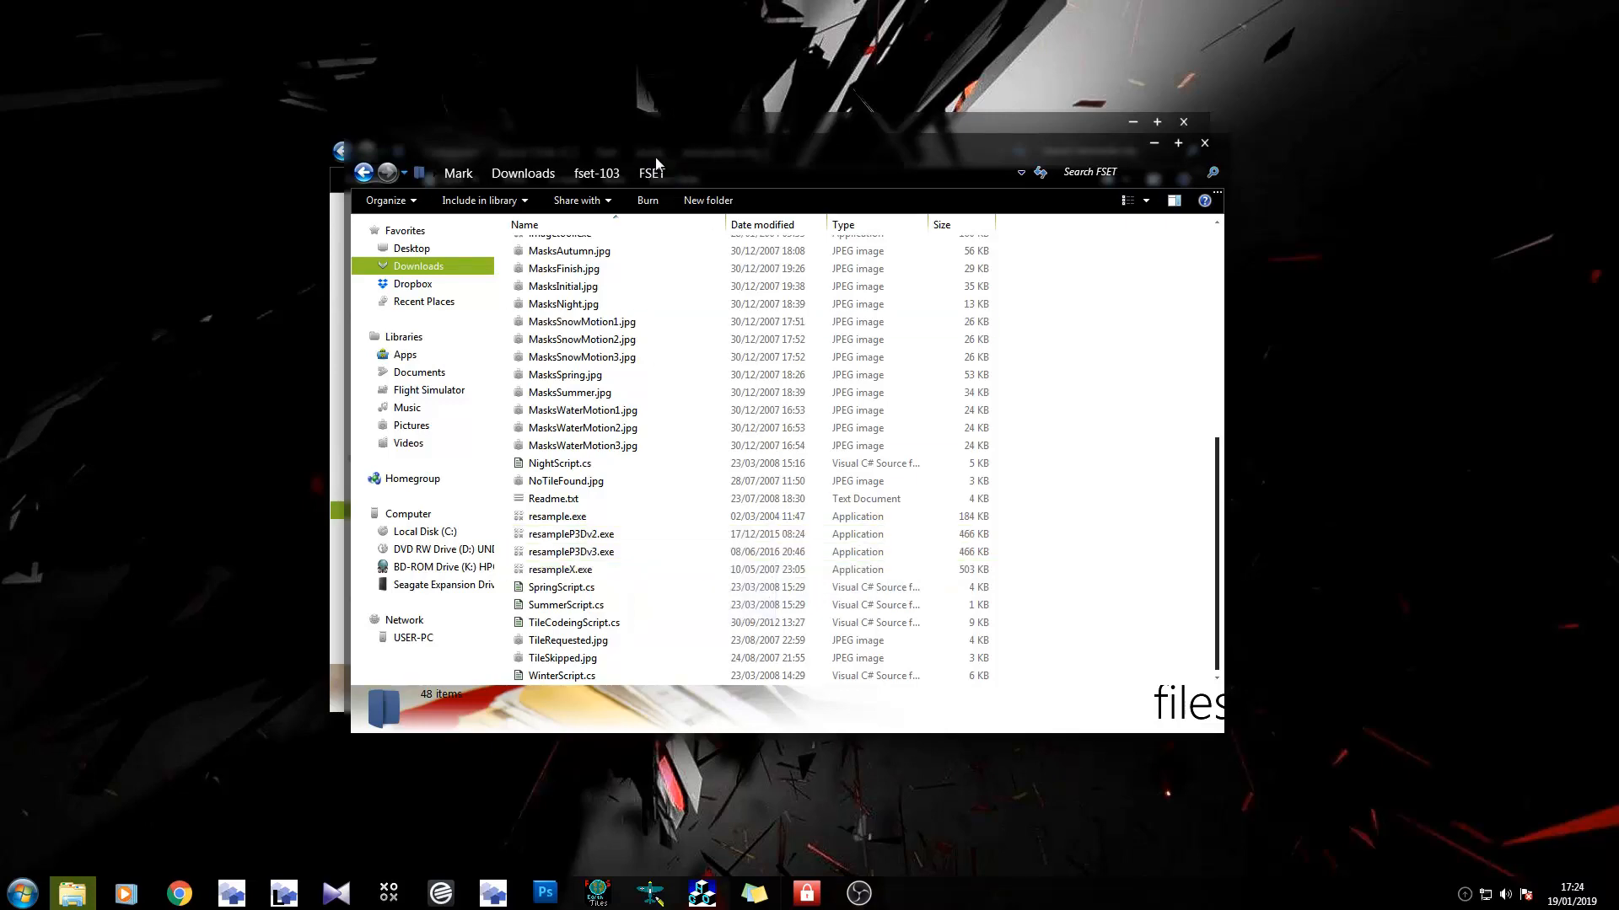
left_click_drag(657, 165, 687, 312)
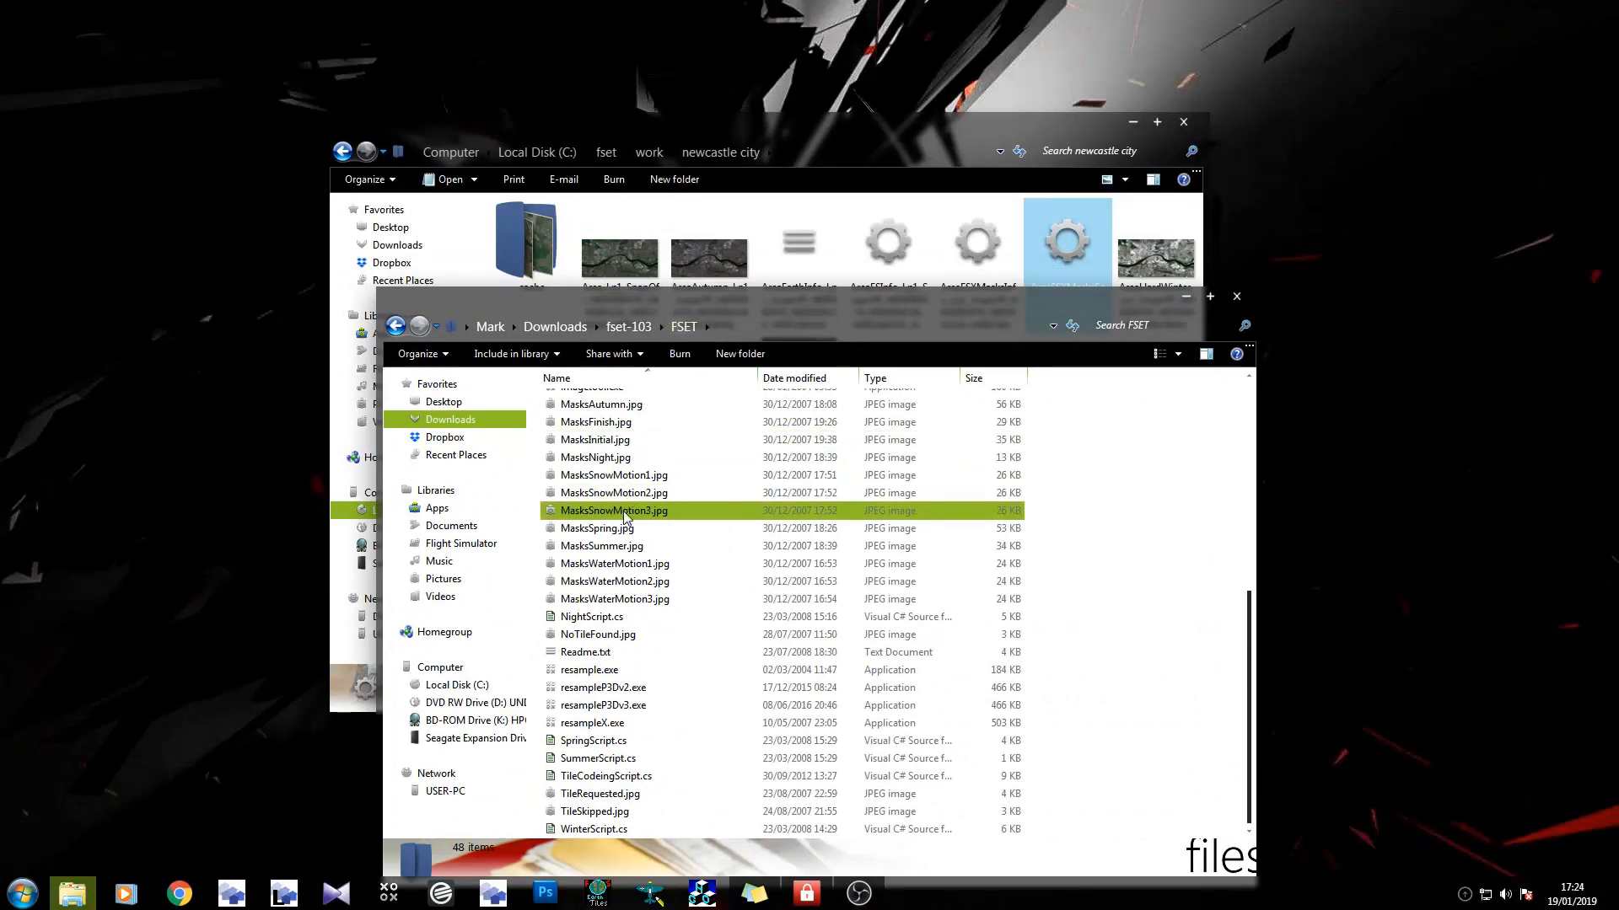
left_click_drag(1060, 244, 694, 727)
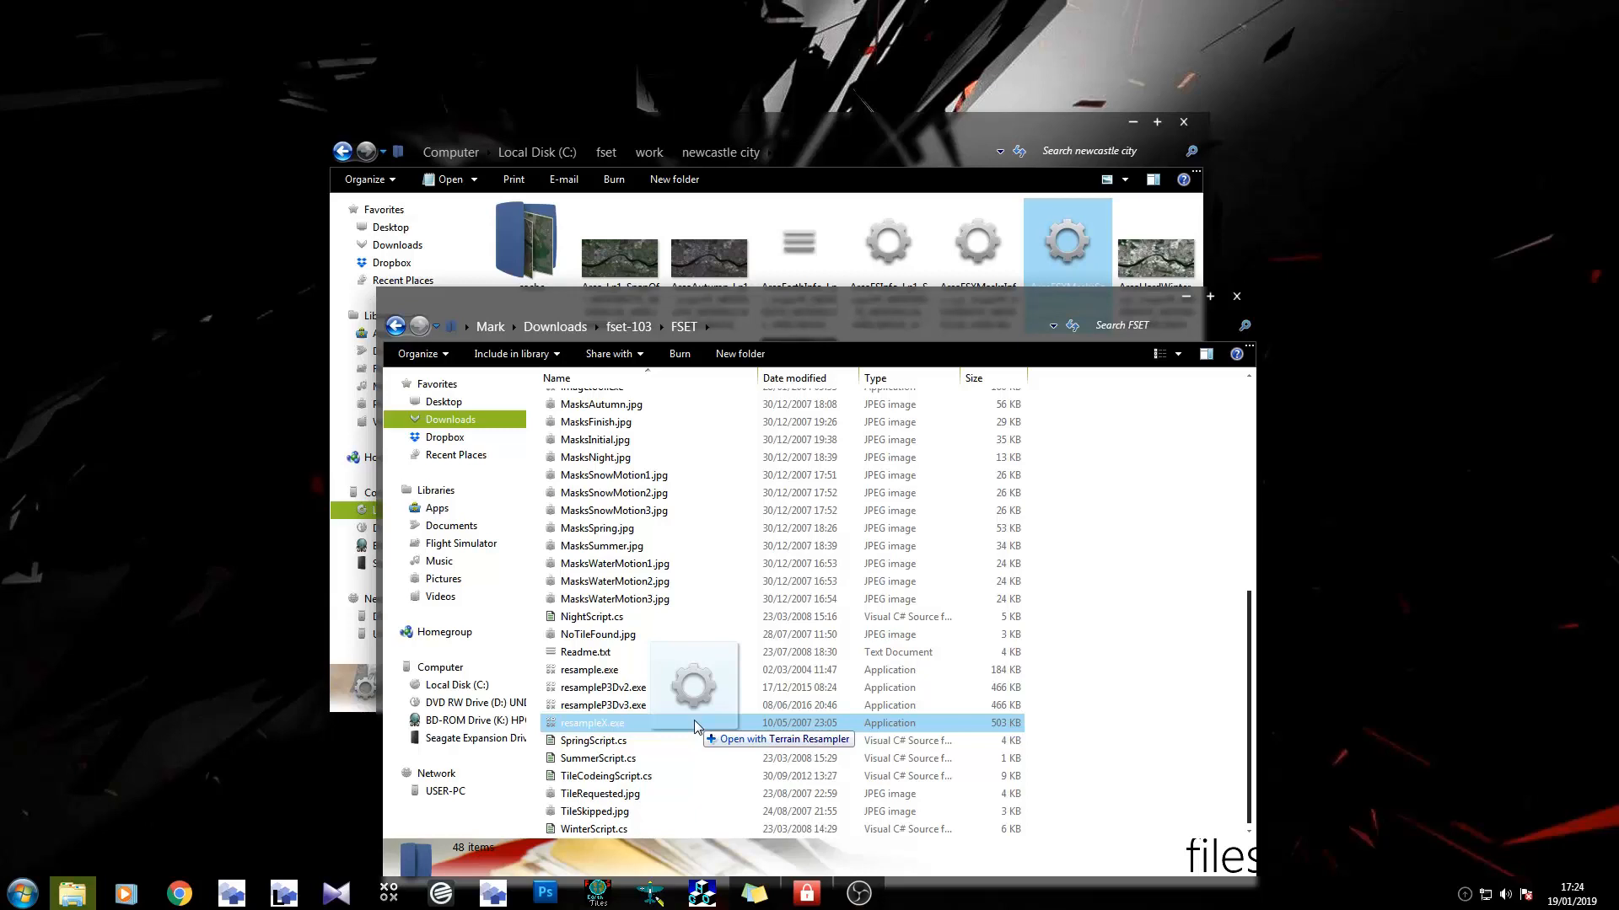
left_click_drag(694, 723, 695, 723)
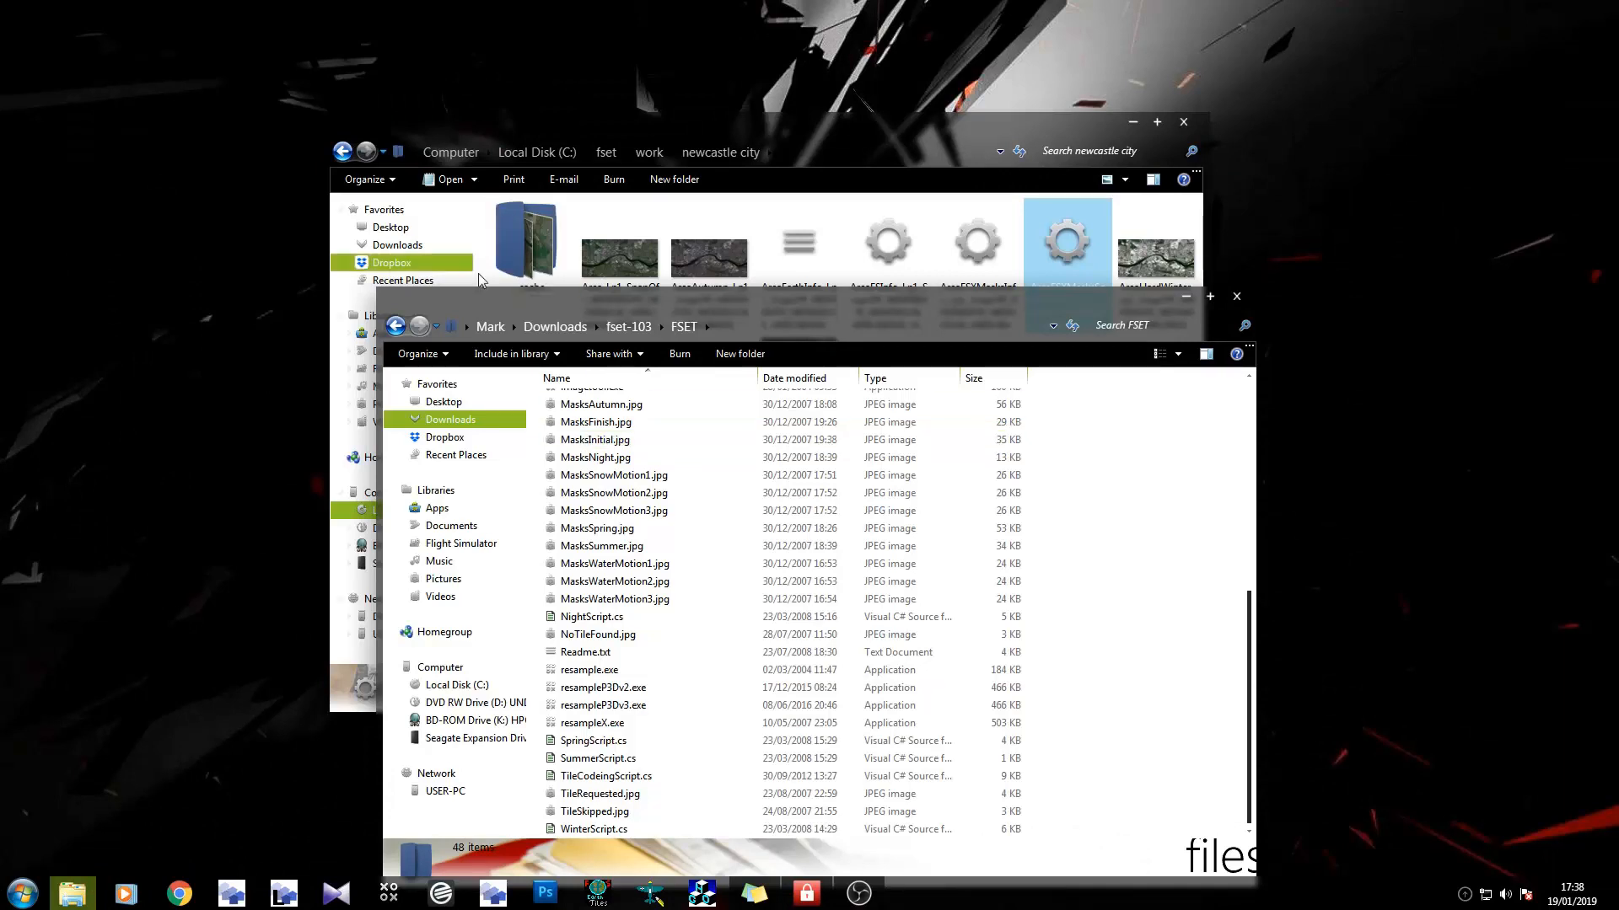
Browse the newcastle city window to C:\Program Files (x86)\Steam\steamapps\common\FSX and place the FSET window beside it.
left_click(841, 133)
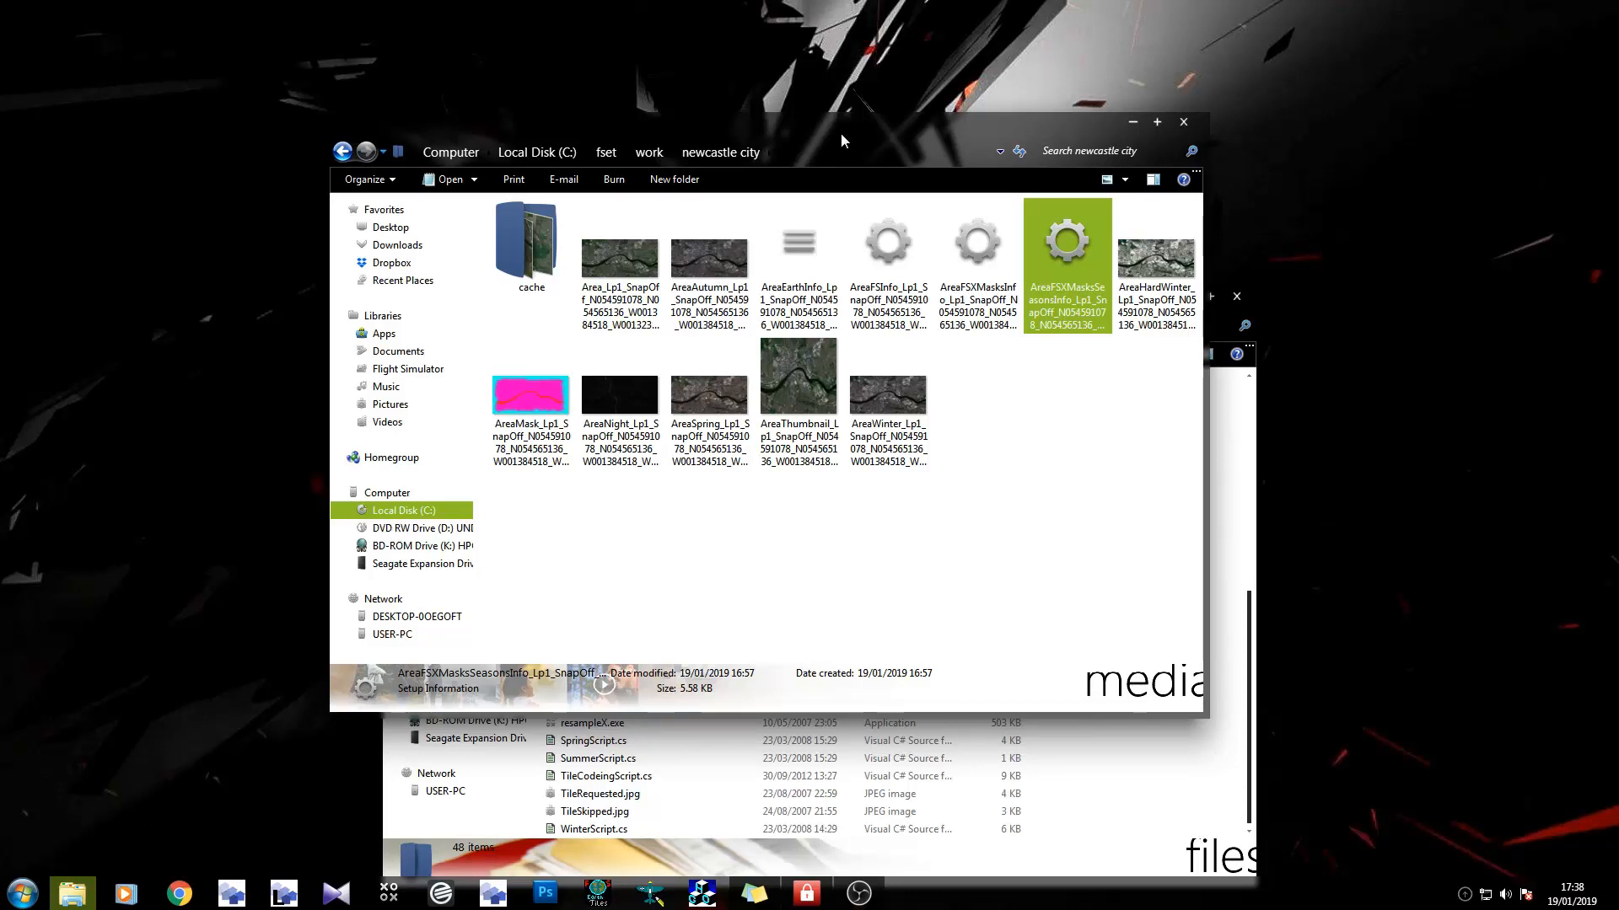
left_click_drag(842, 126, 713, 184)
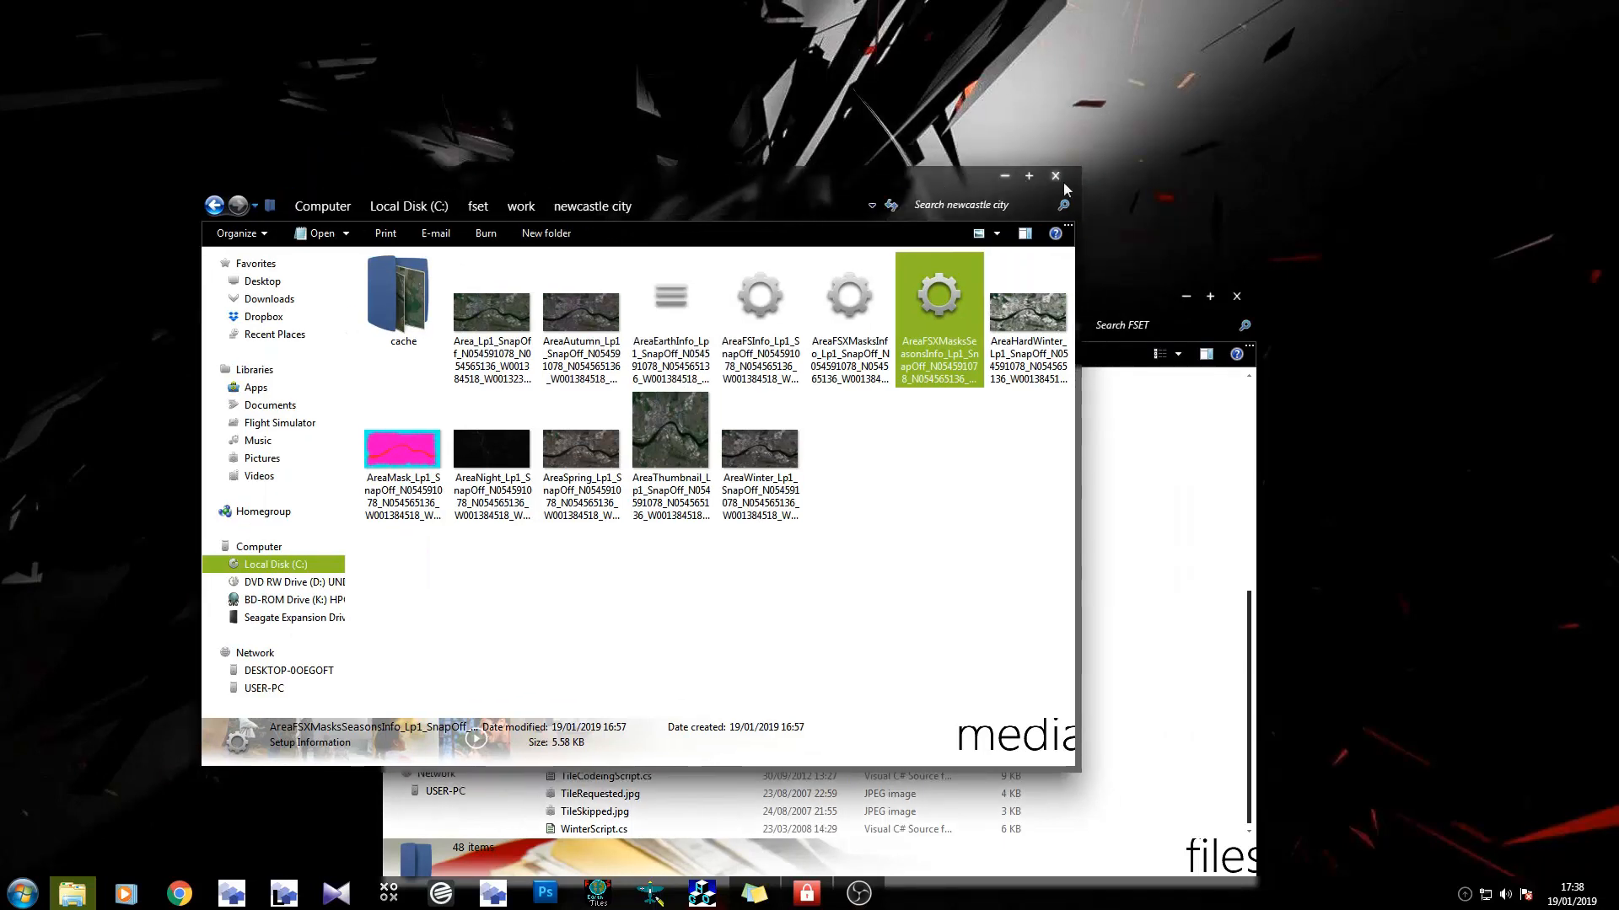
left_click(276, 564)
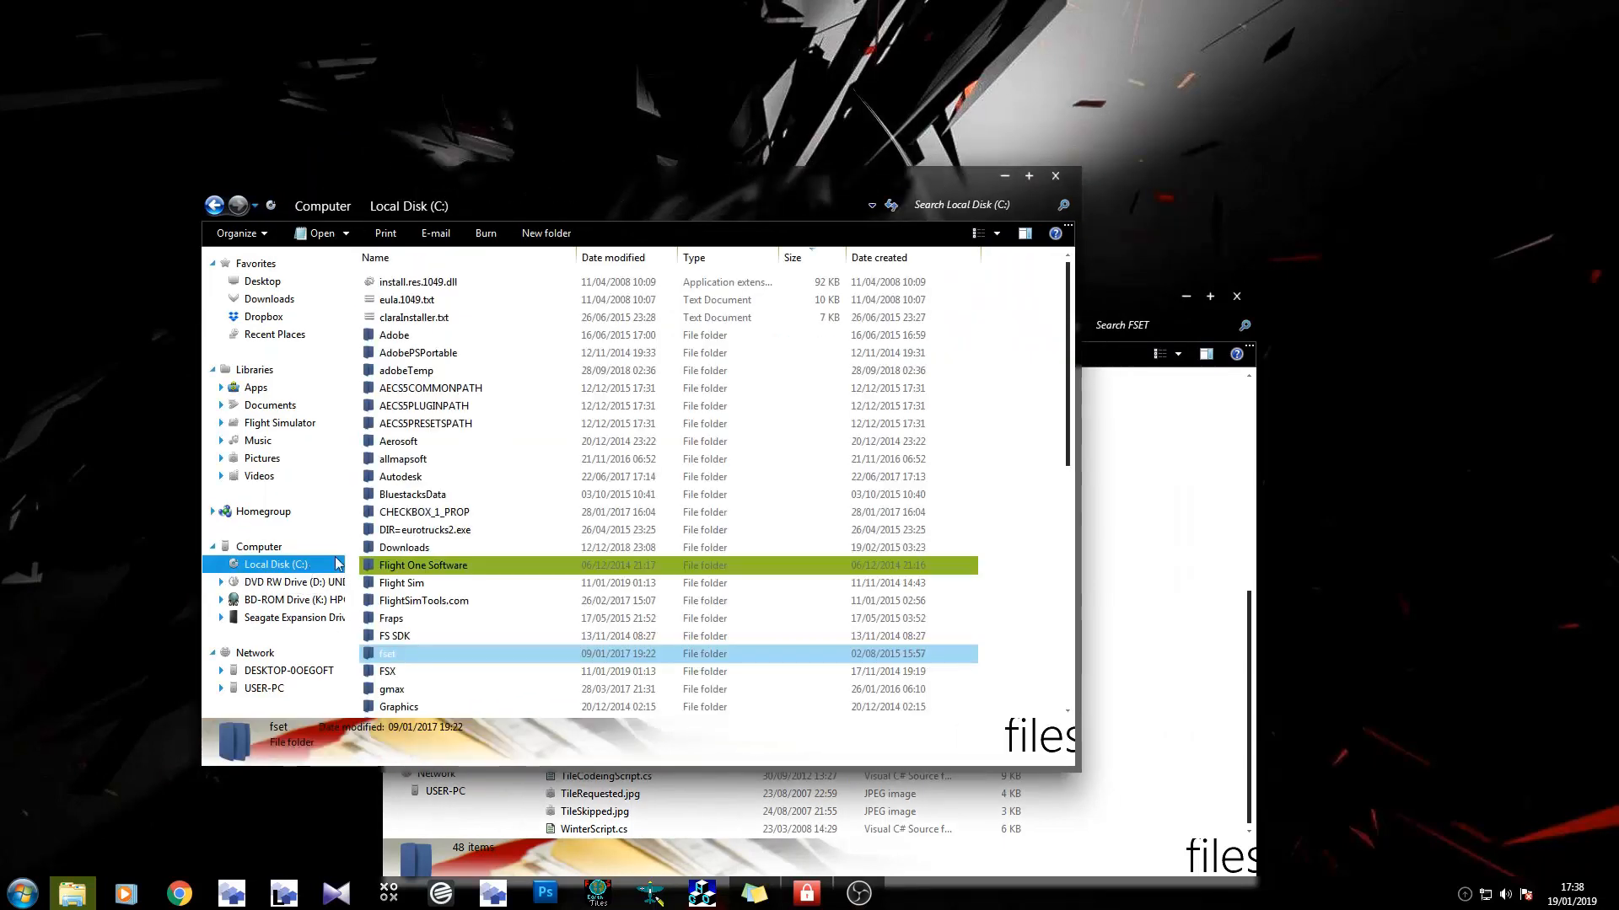
left_click(469, 653)
scroll(469, 624, "down", 7)
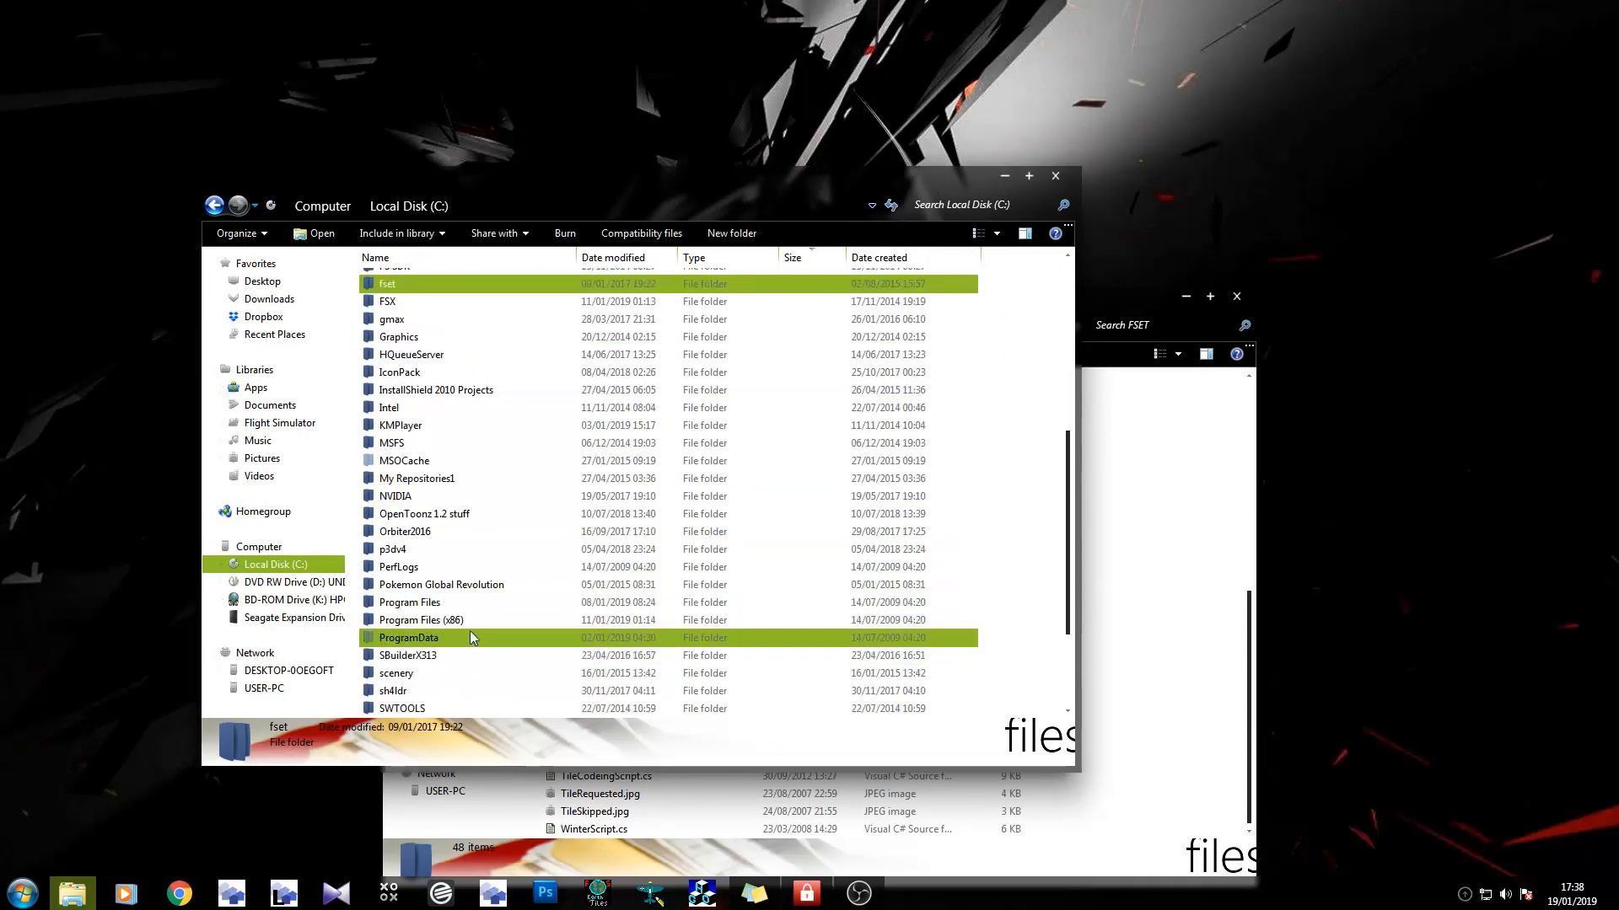
double_click(469, 619)
type("steam")
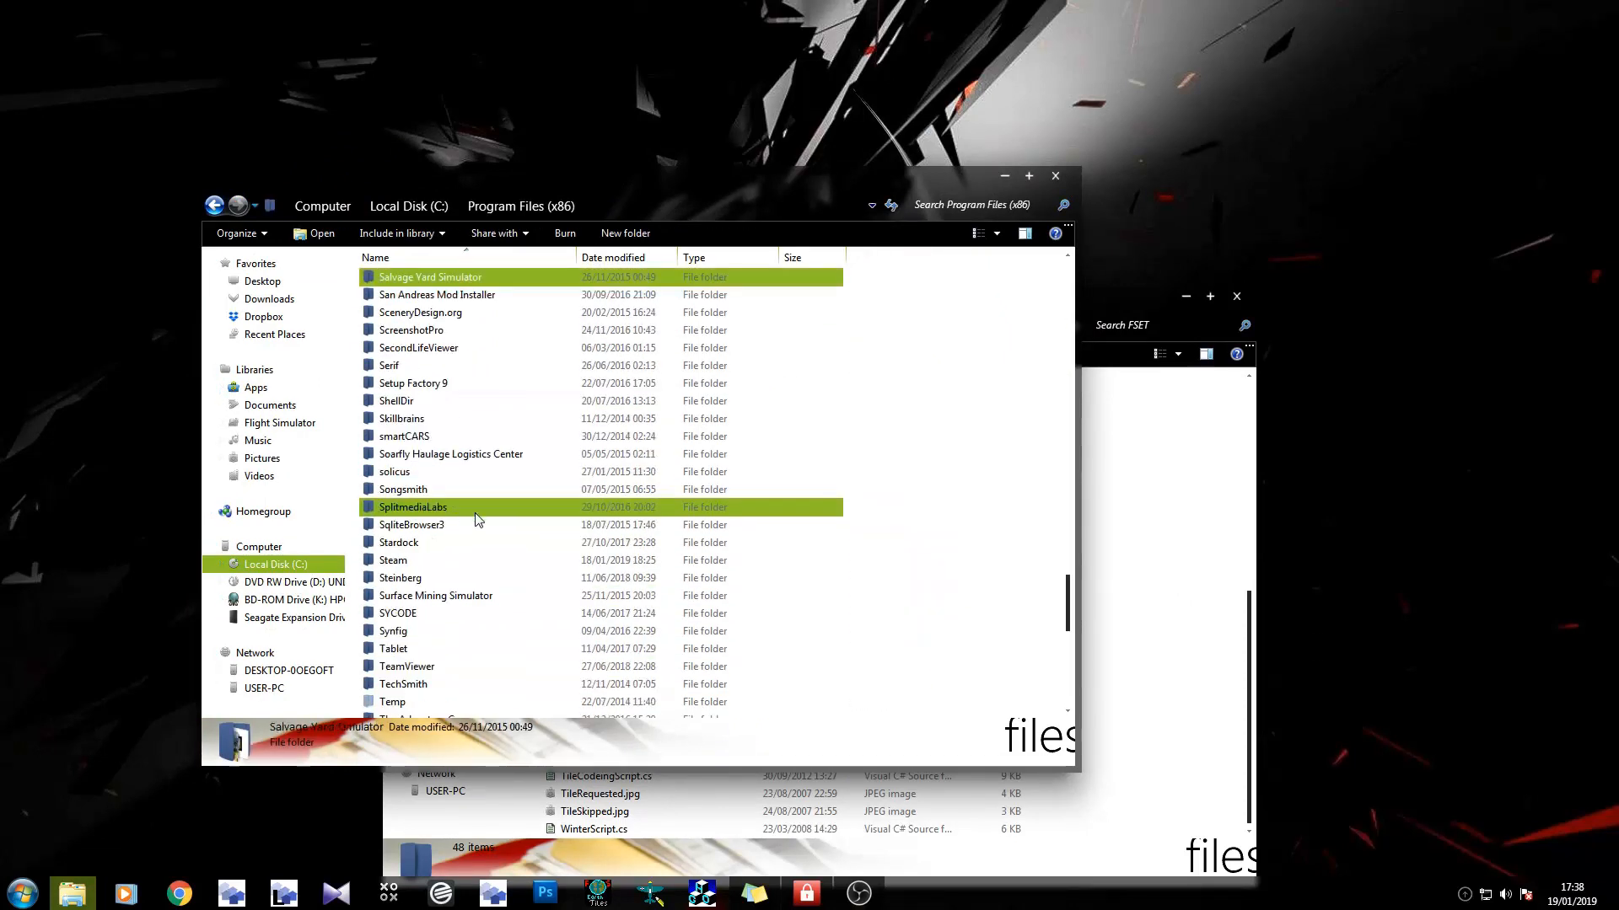
key("Return")
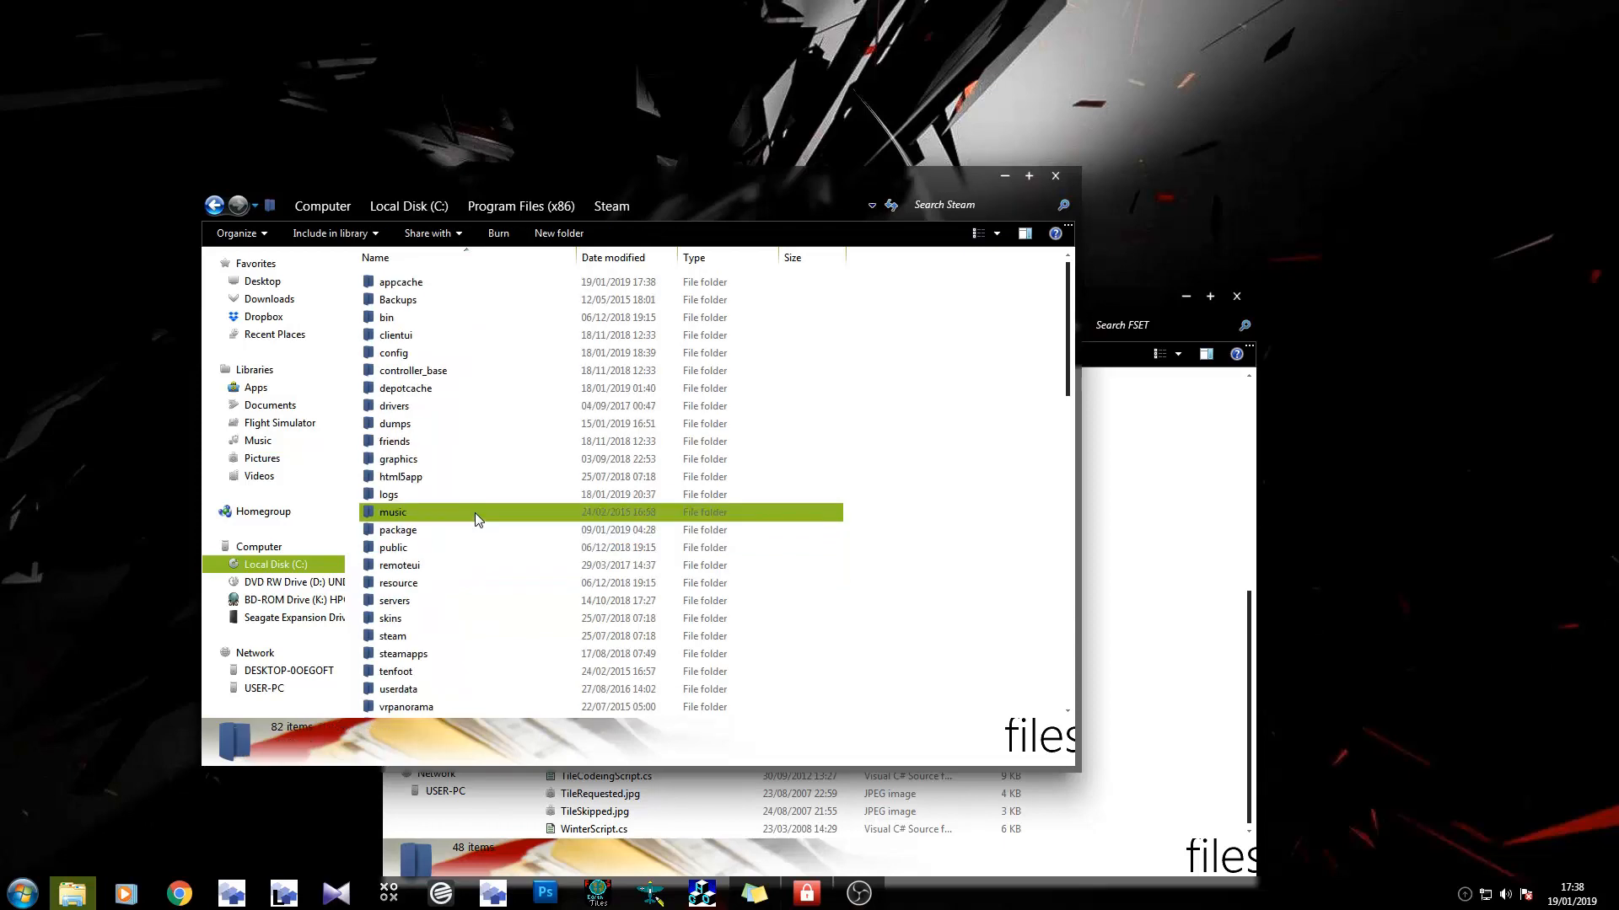
double_click(419, 654)
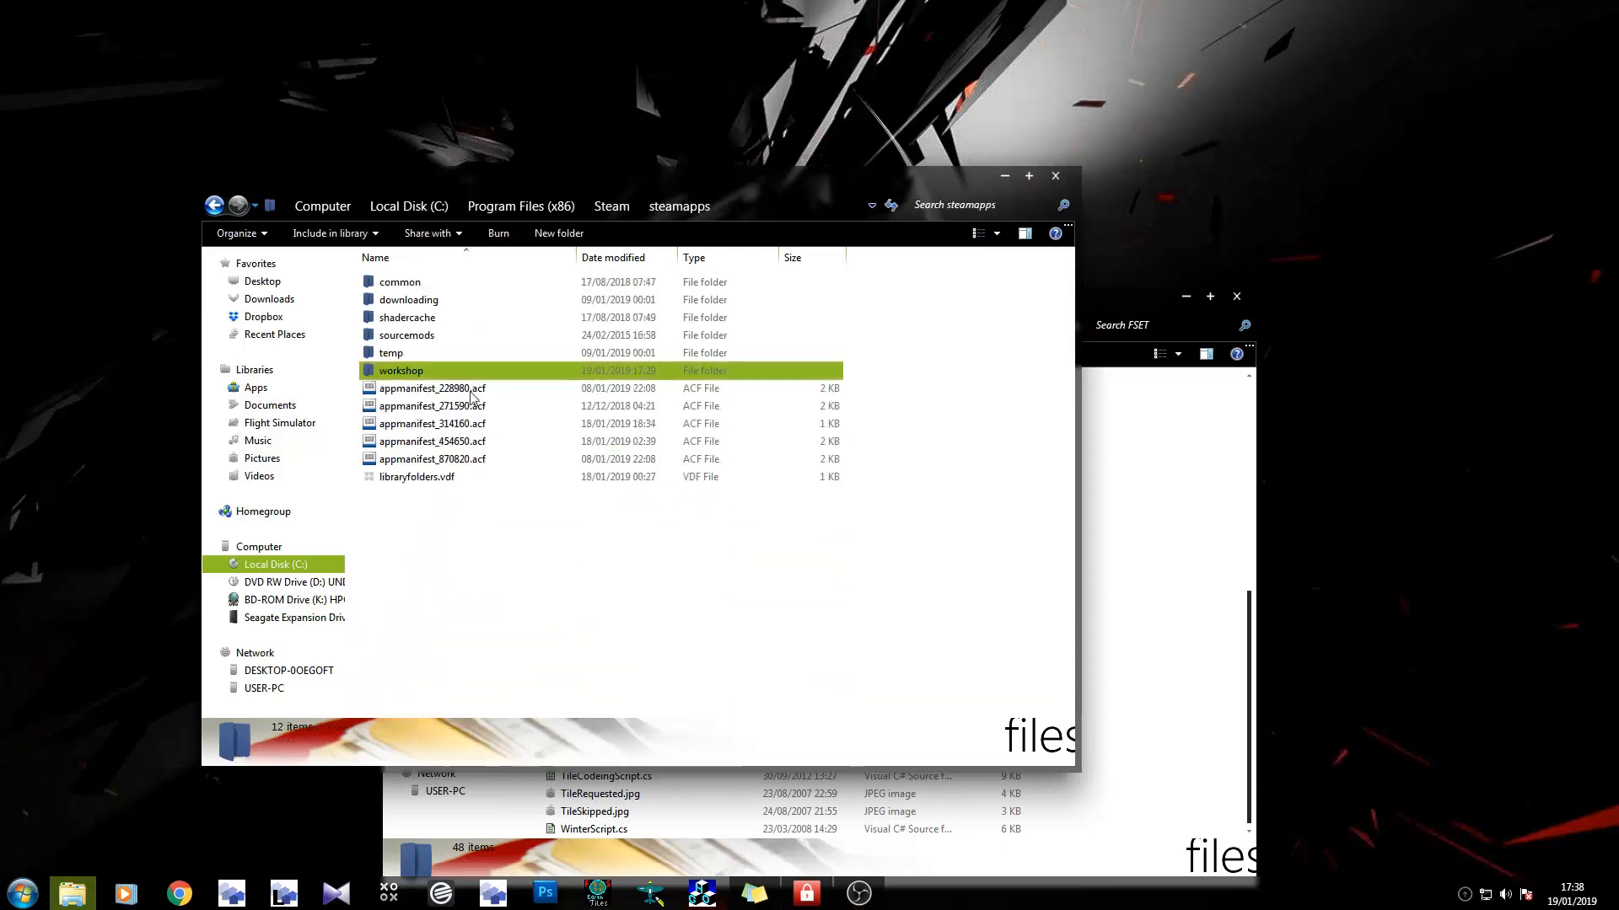
double_click(478, 288)
double_click(415, 569)
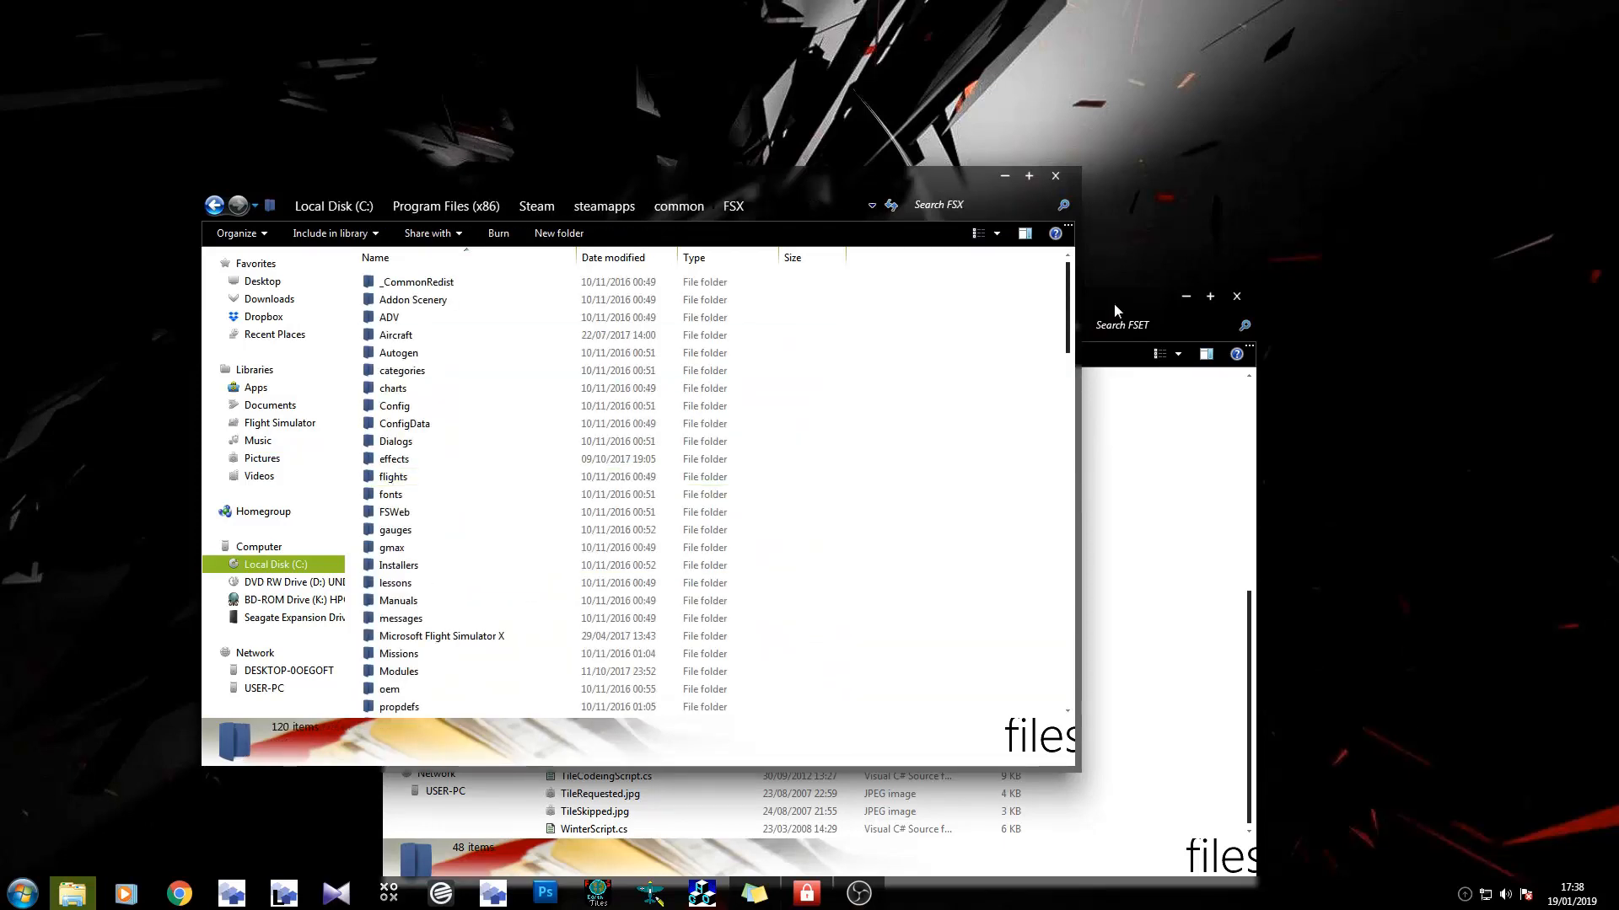
left_click_drag(1114, 304, 1335, 240)
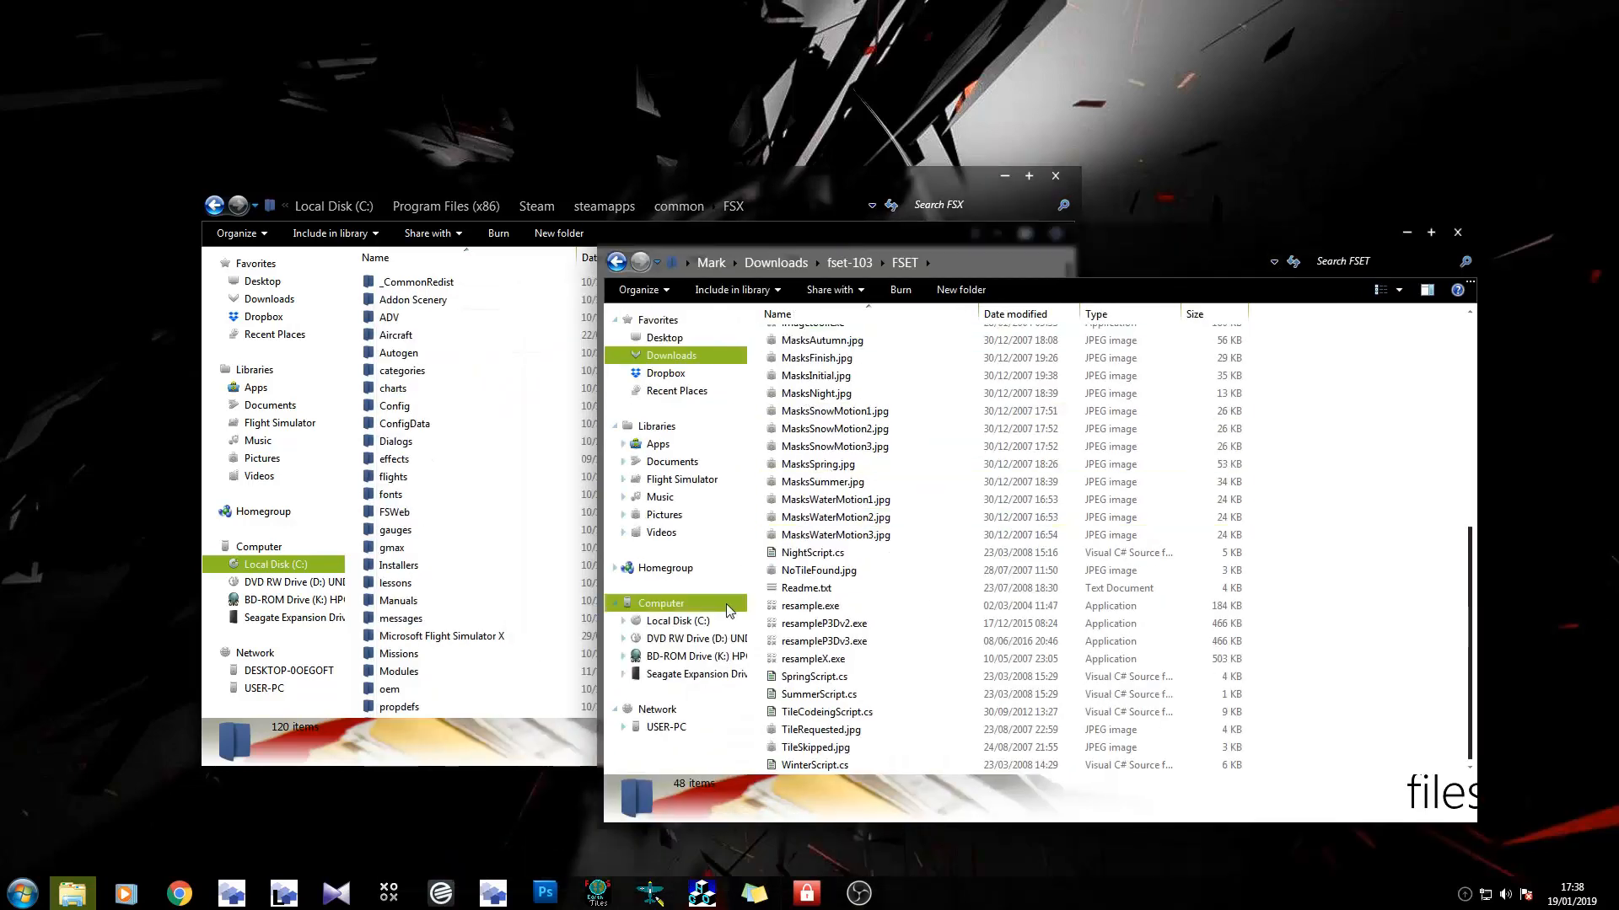
Browse the FSET Explorer window to C:\fset\Addon Scenery\FSEarthTiles\newcastle city\scenery.
left_click(674, 621)
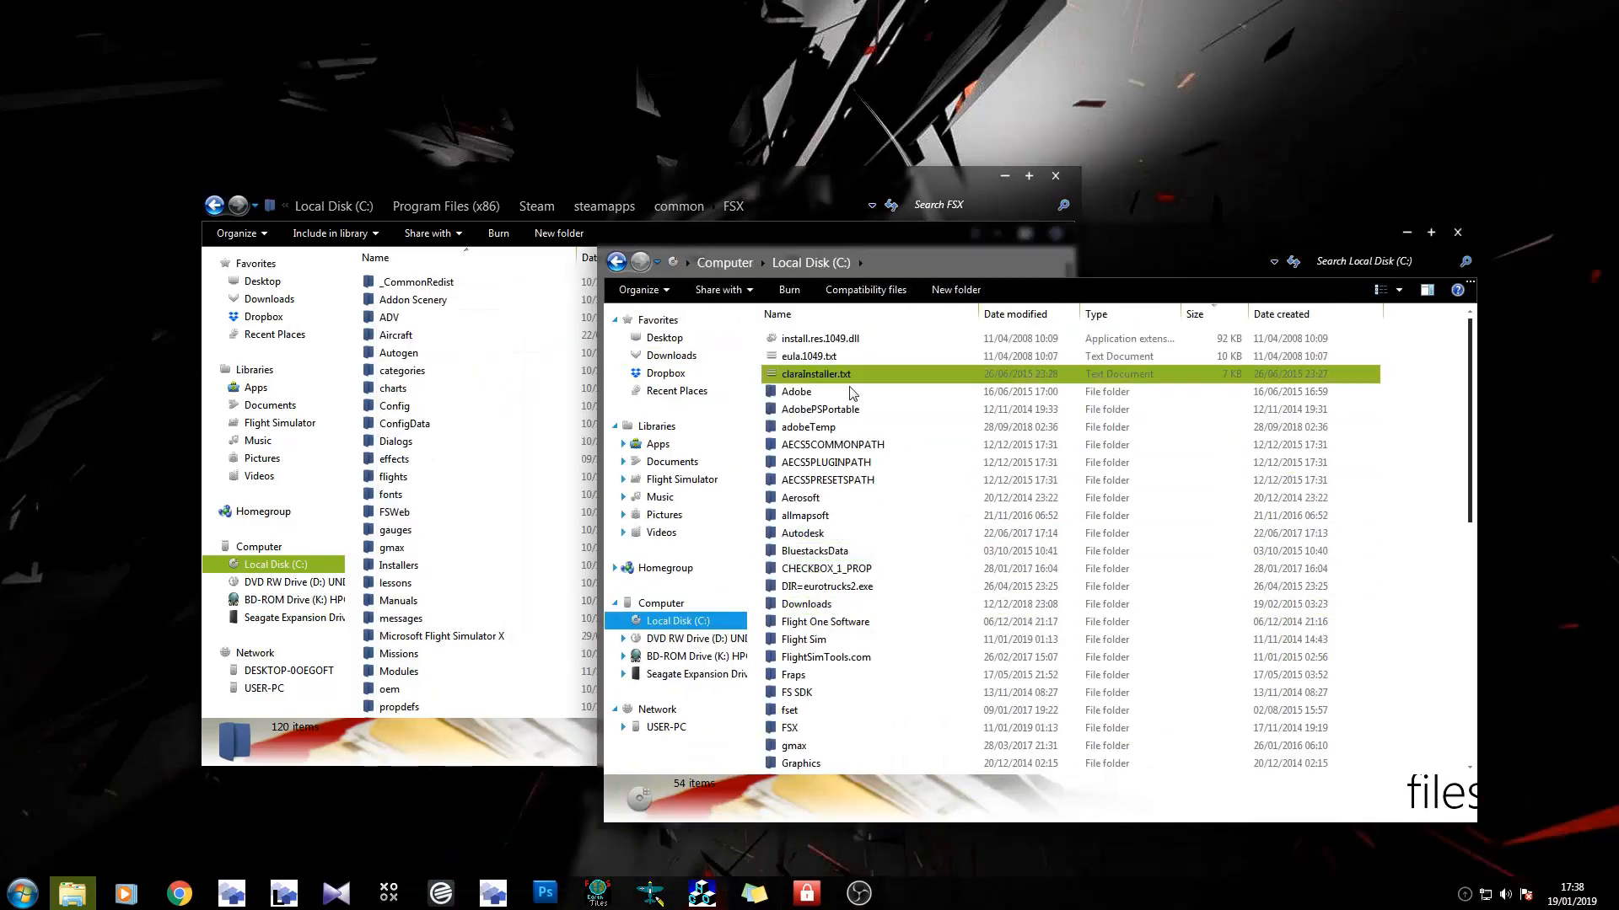
left_click(806, 604)
double_click(836, 708)
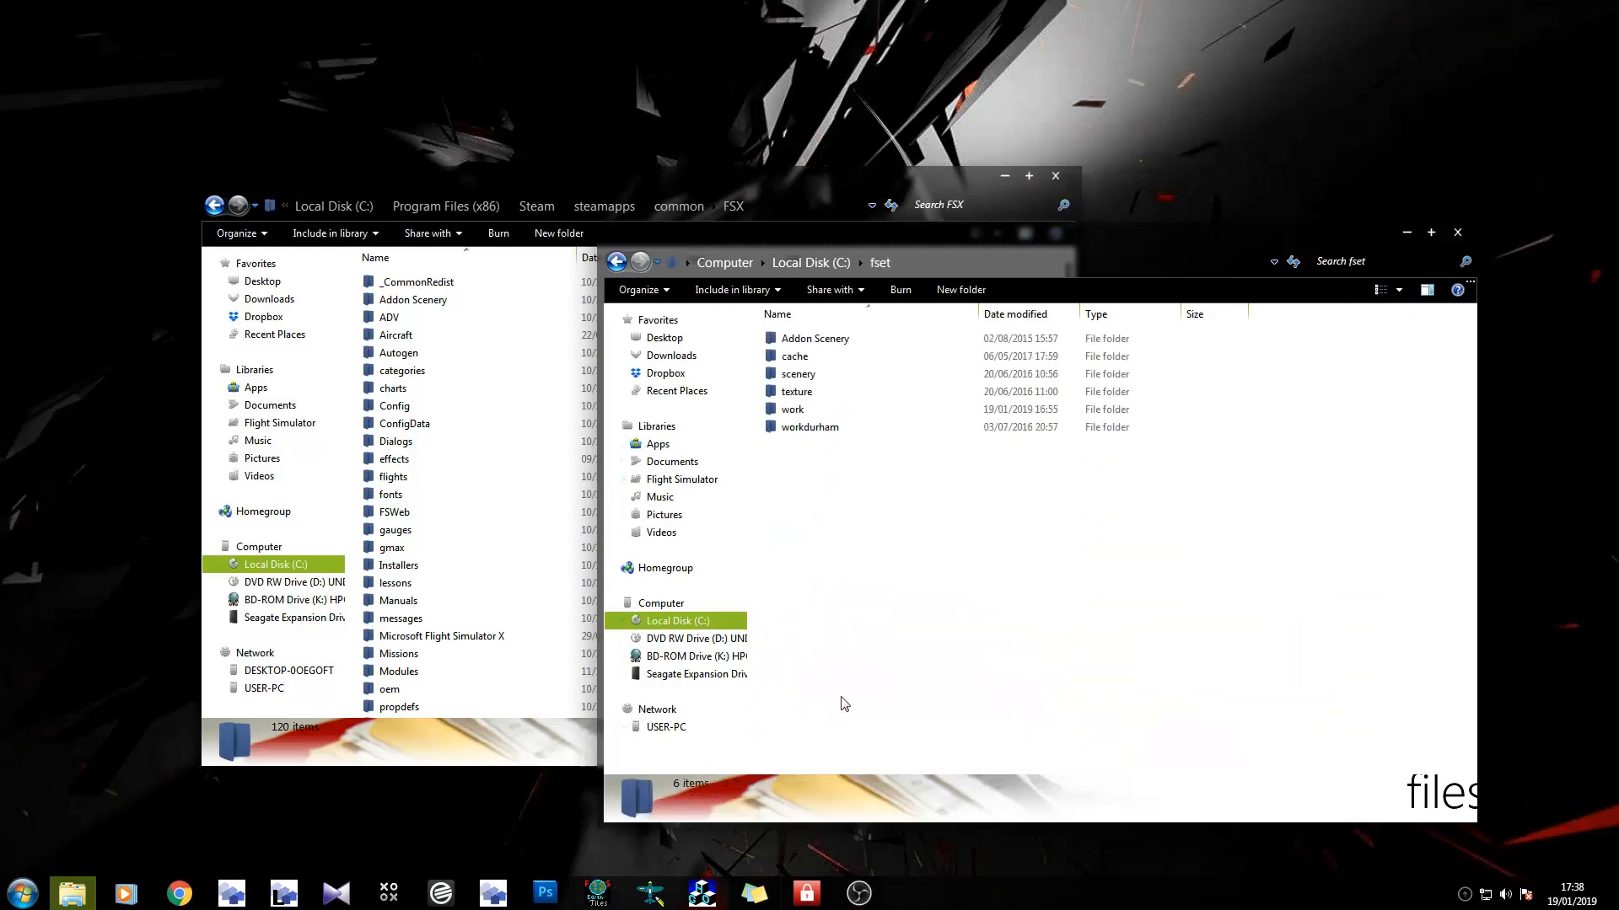
double_click(833, 341)
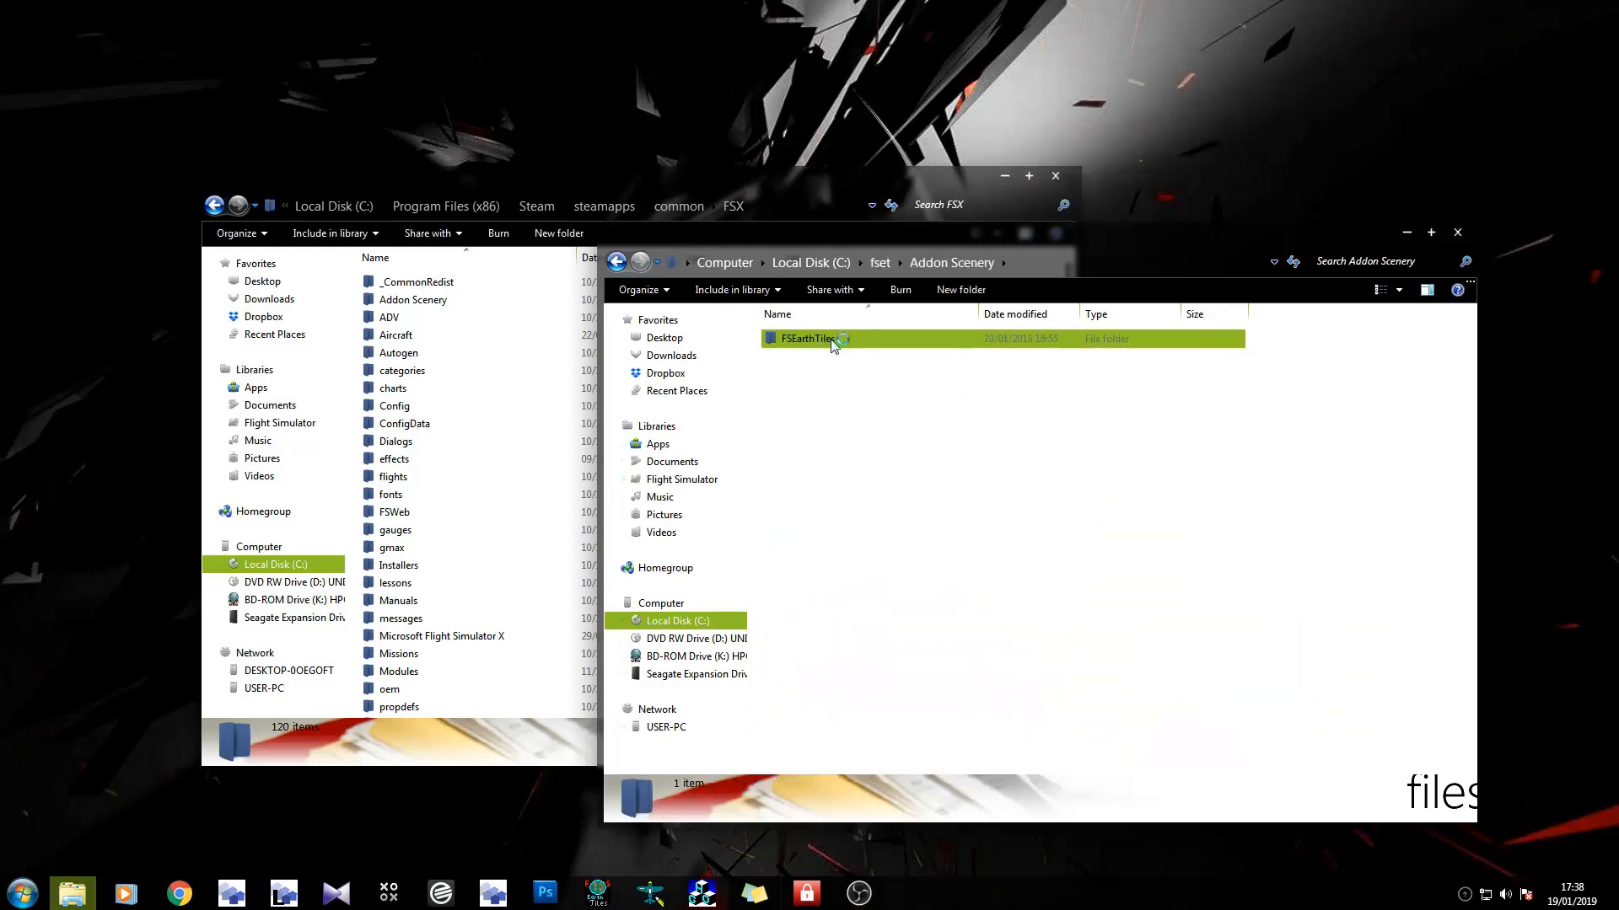
double_click(833, 342)
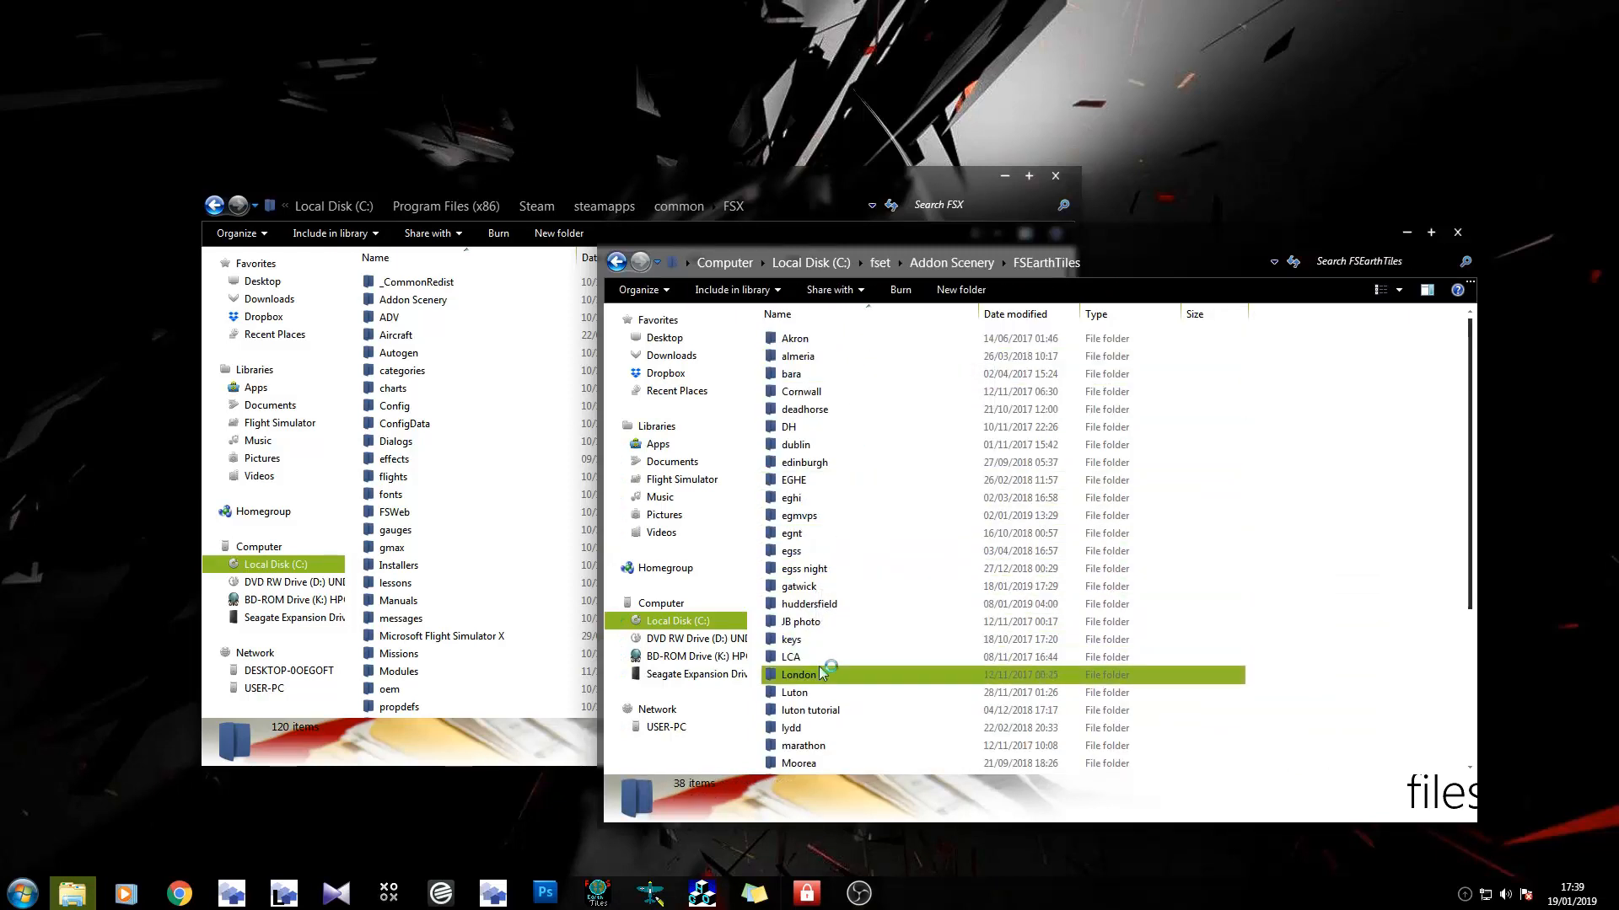
scroll(856, 734, "down", 1)
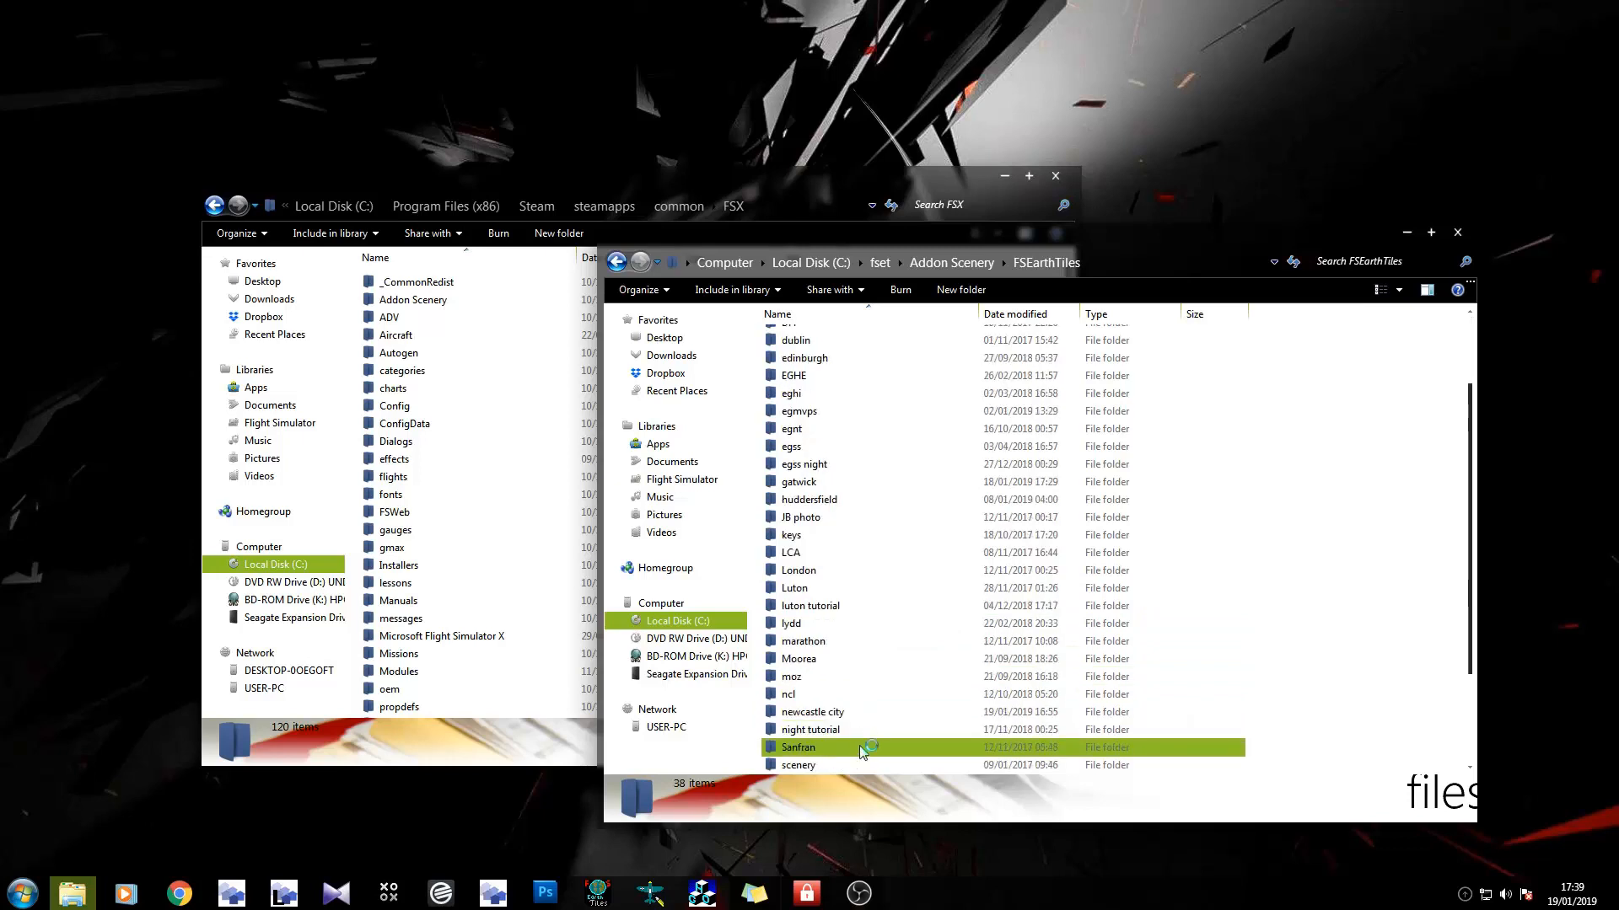
double_click(870, 747)
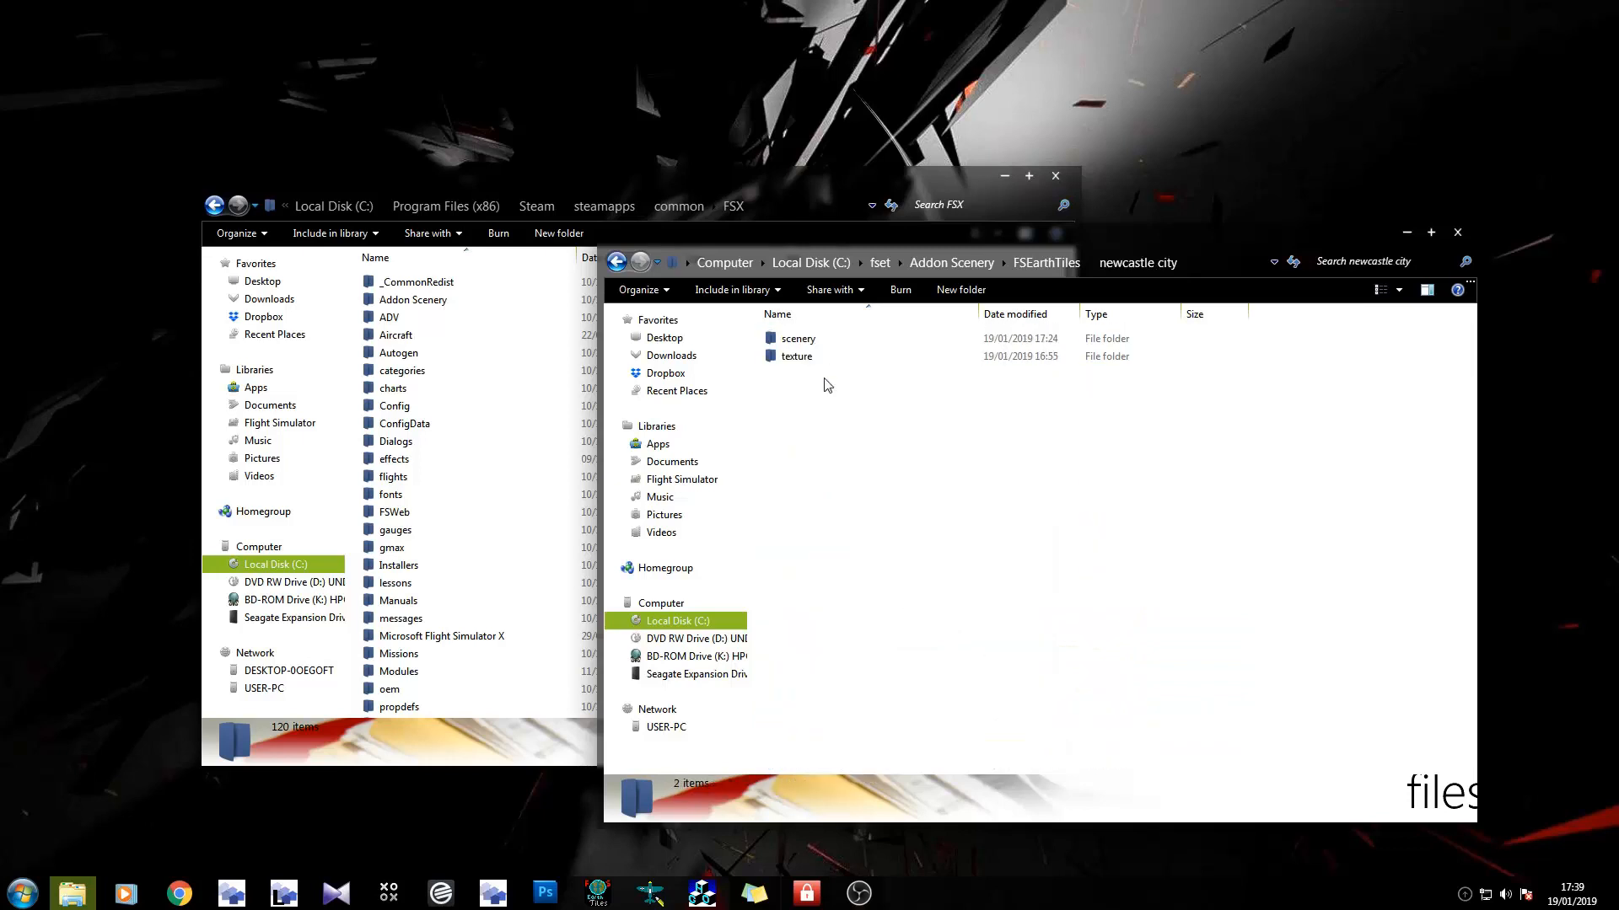
double_click(822, 339)
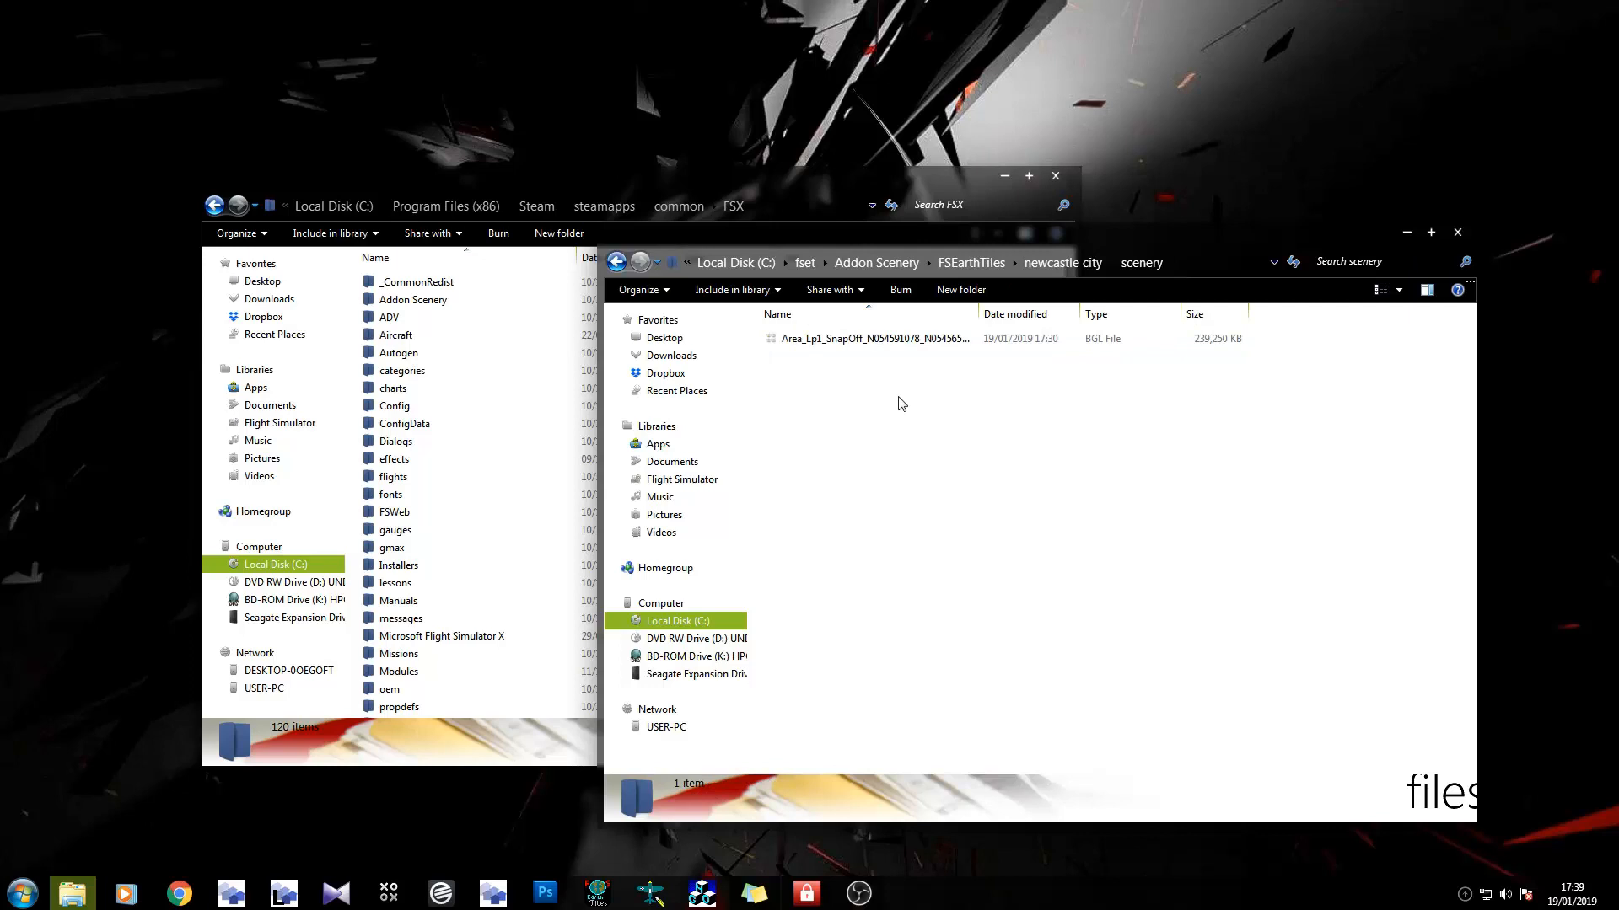
Rename the compiled BGL file to newcastle city photo.bgl and copy it into the FSX Addon Scenery\scenery folder.
double_click(448, 301)
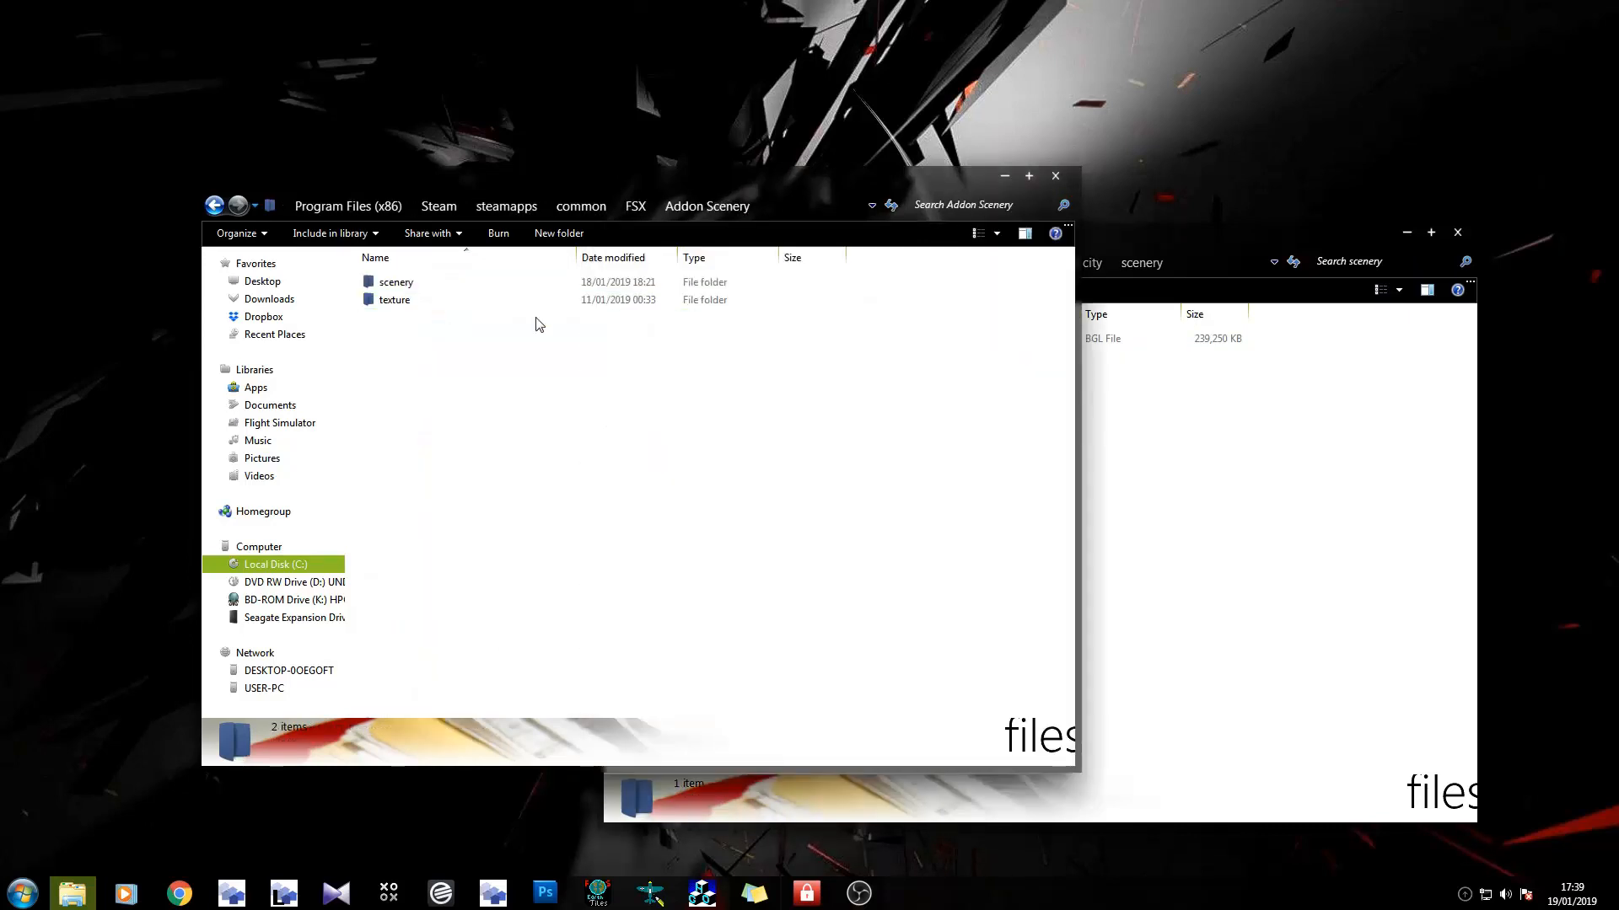
double_click(438, 280)
left_click(1192, 241)
left_click(898, 338)
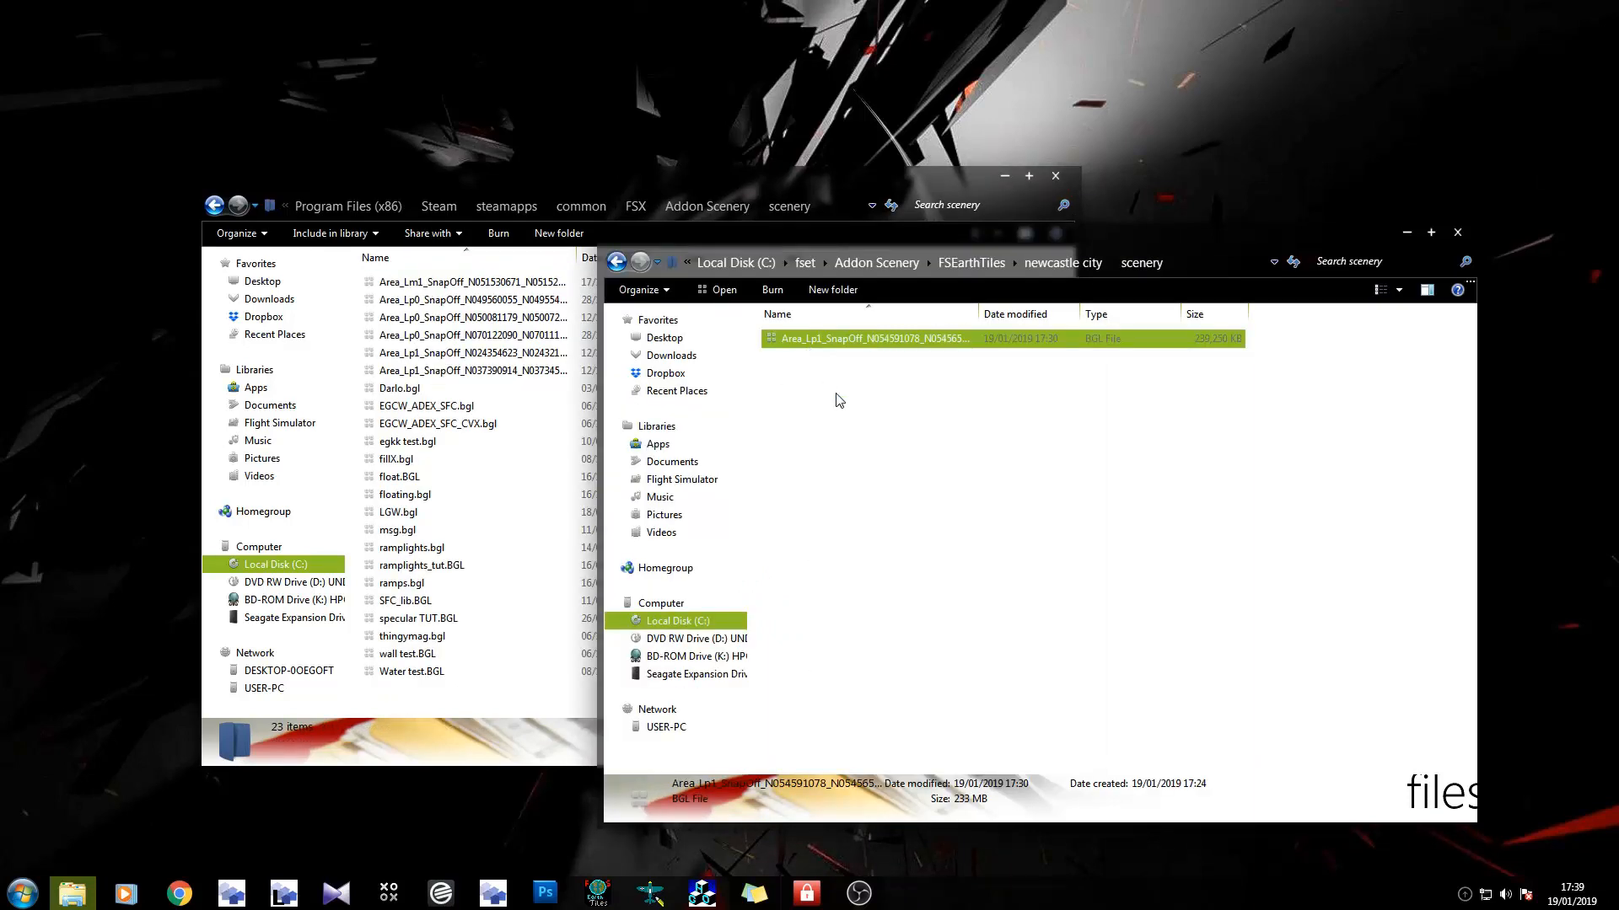
key("F2")
type("newcas")
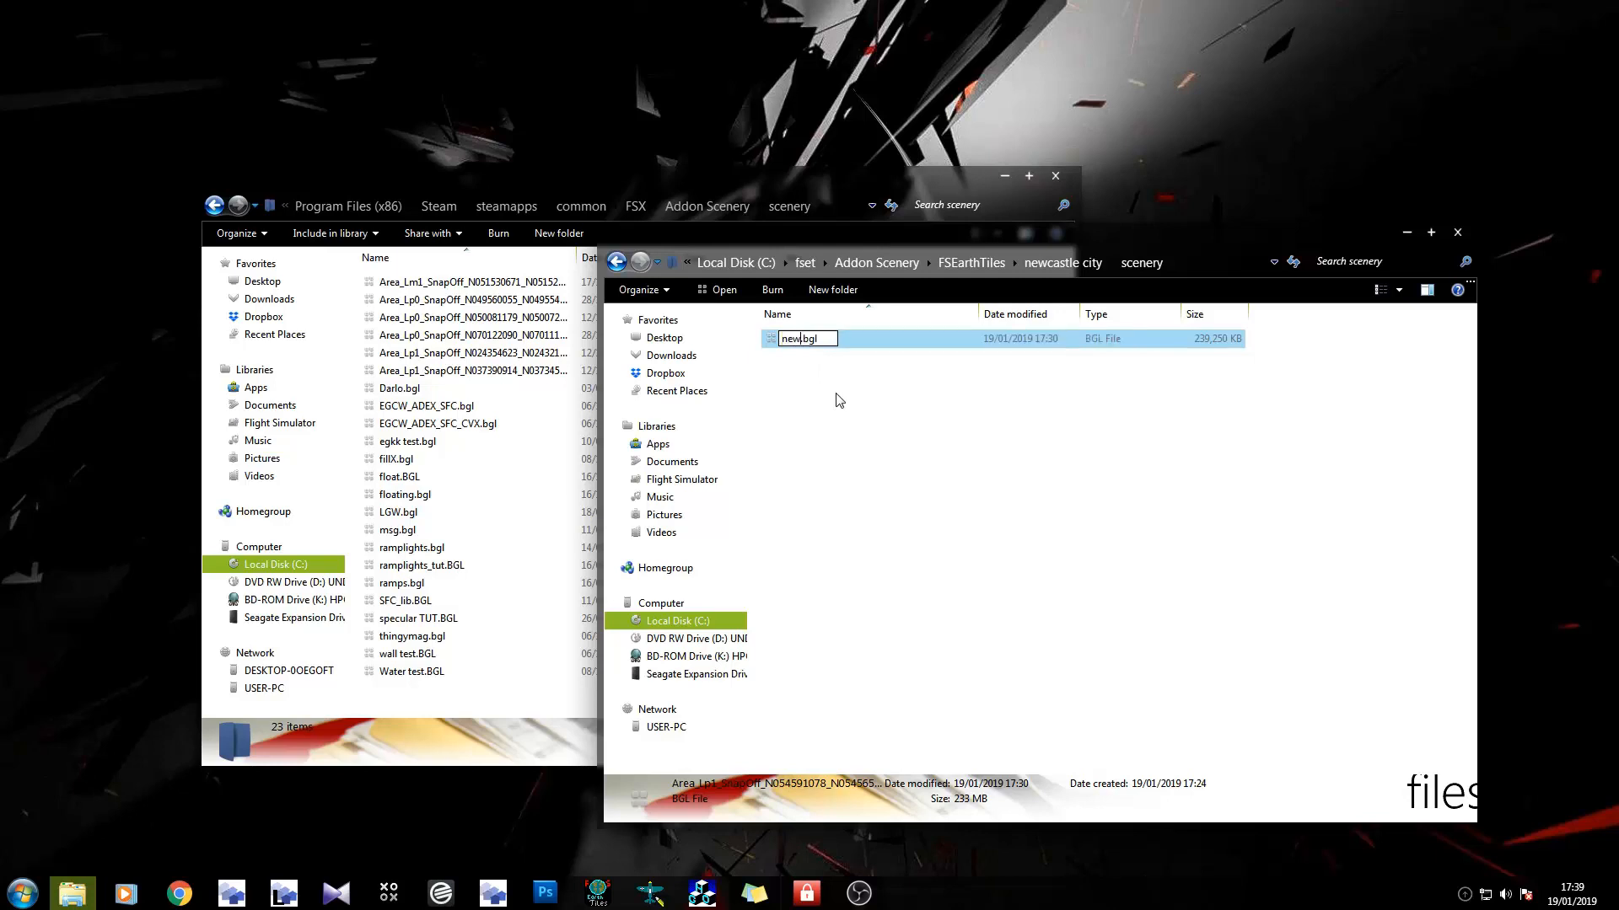
type("tle city photo")
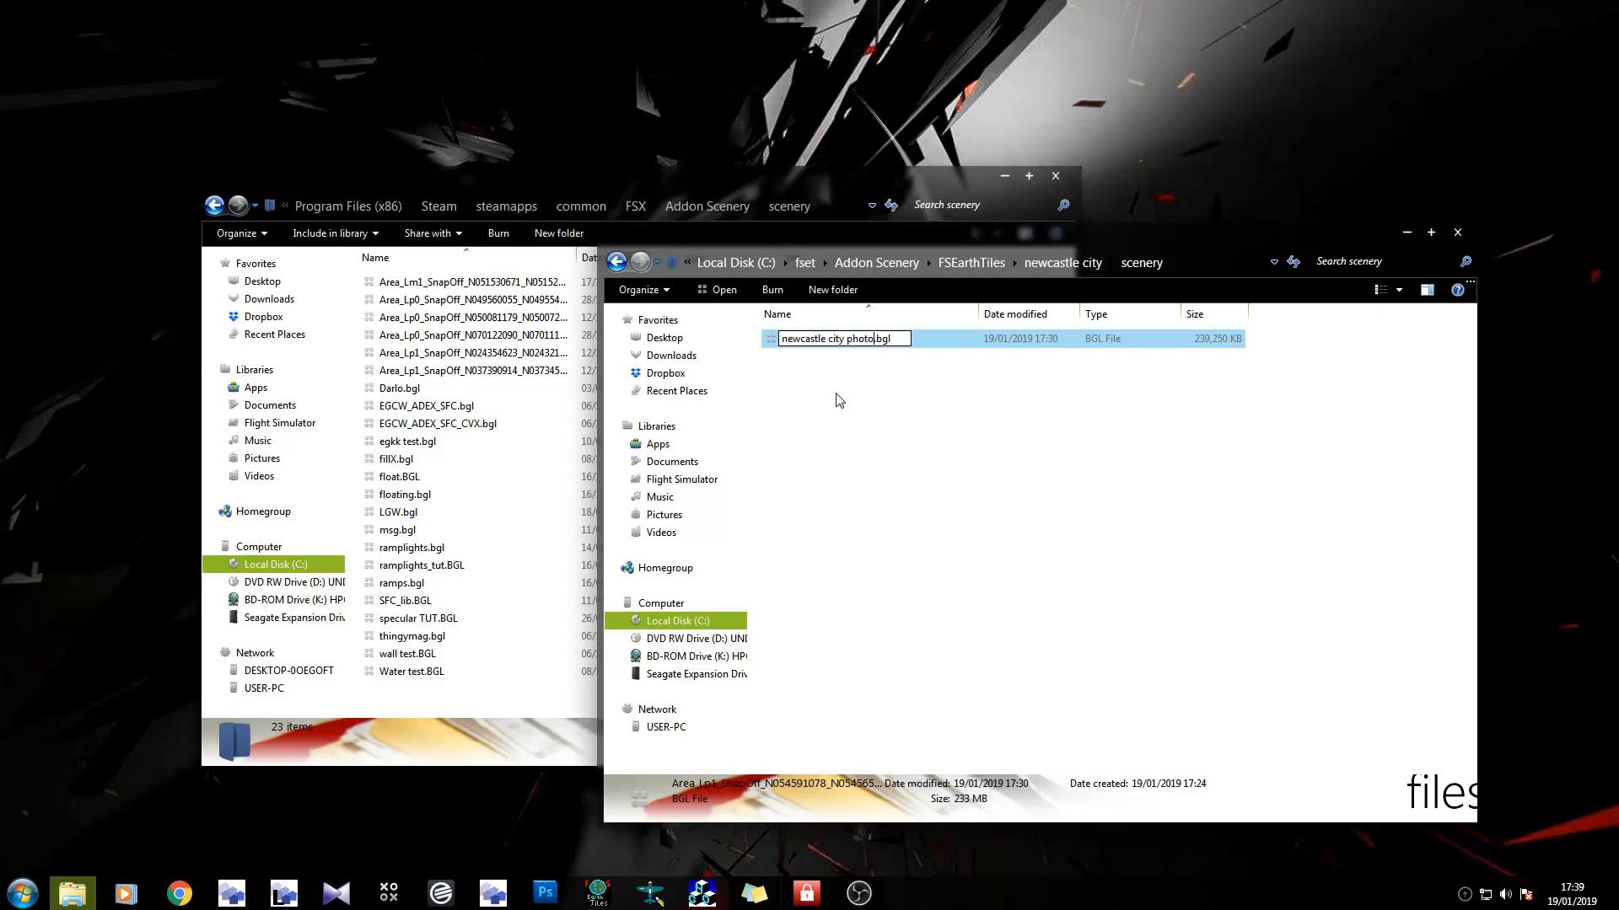
left_click(840, 400)
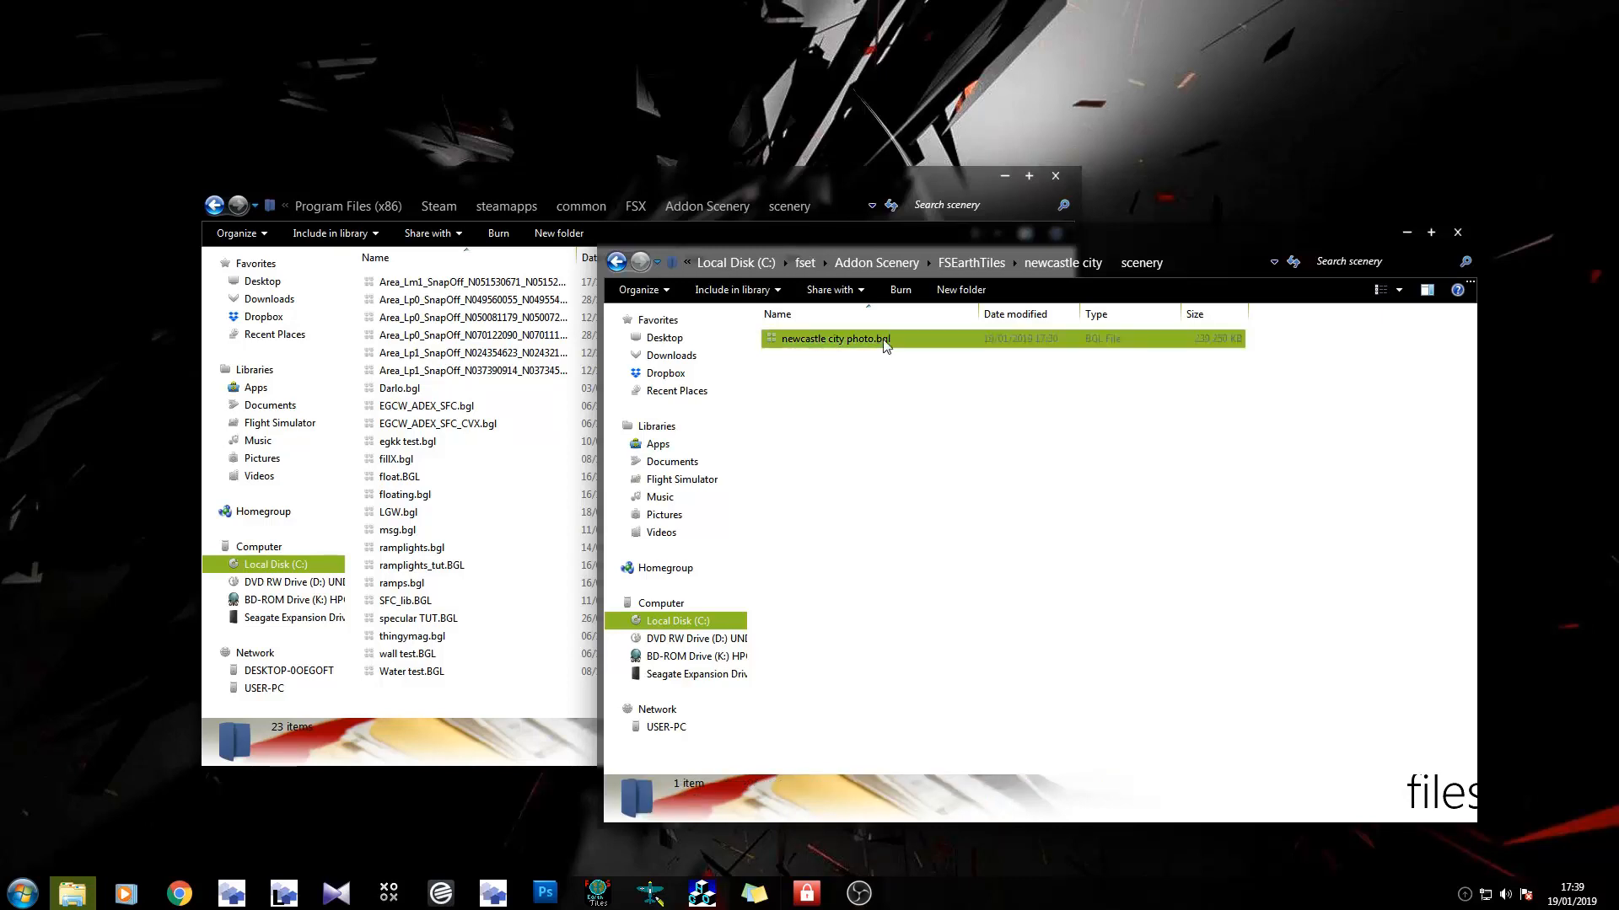
left_click_drag(885, 345, 403, 693)
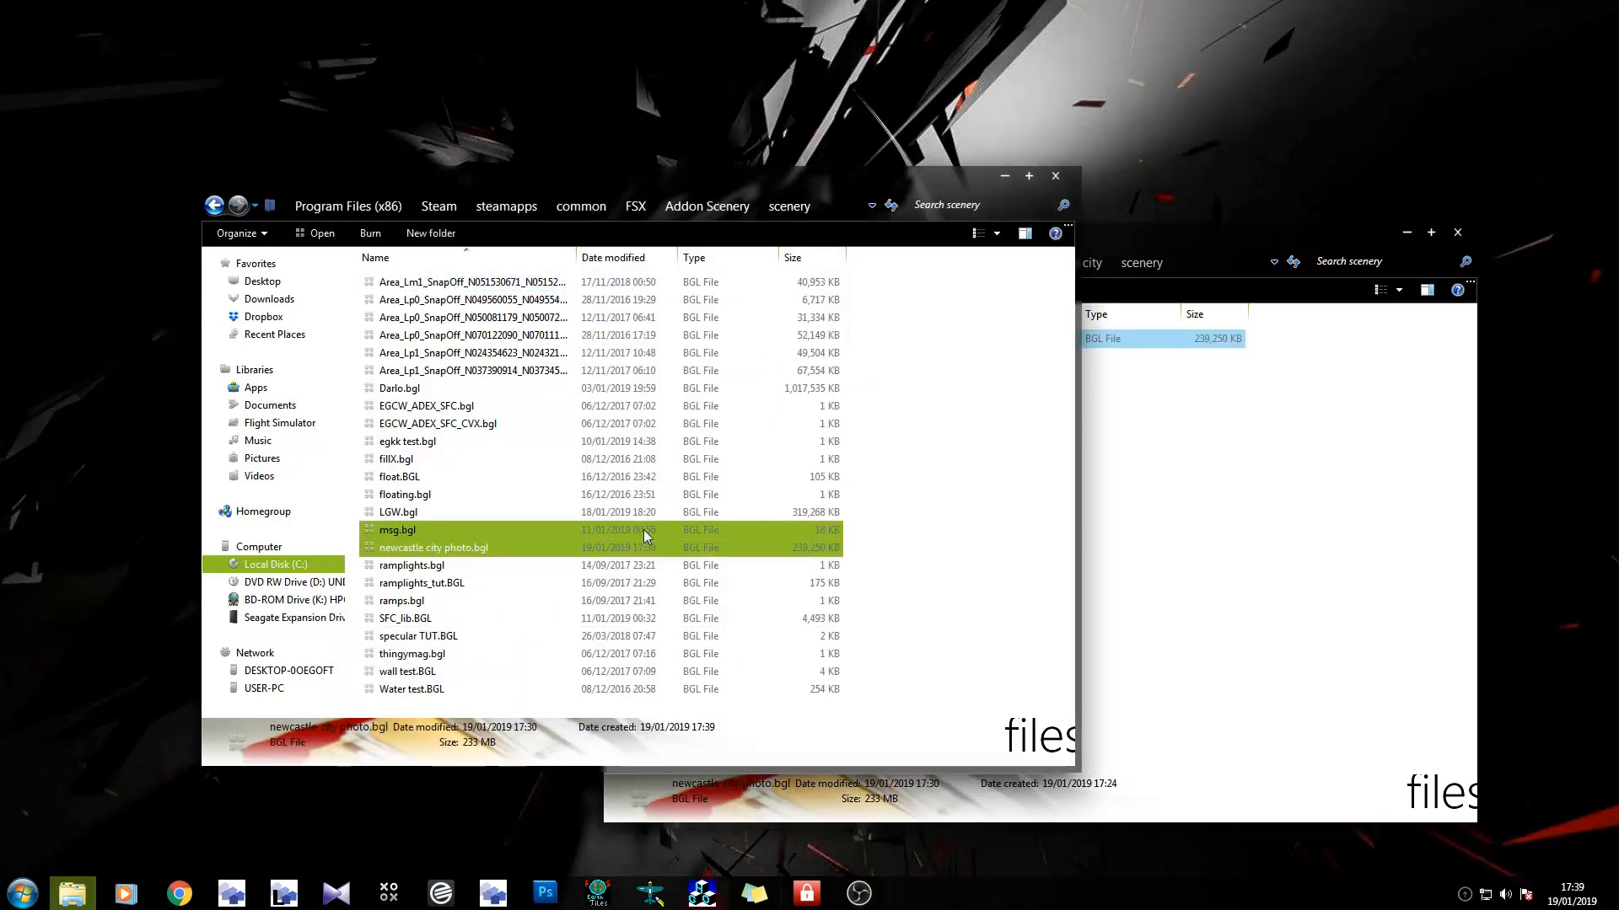
Check the contents of newcastle city's texture folder, and close that Explorer window.
left_click(1231, 242)
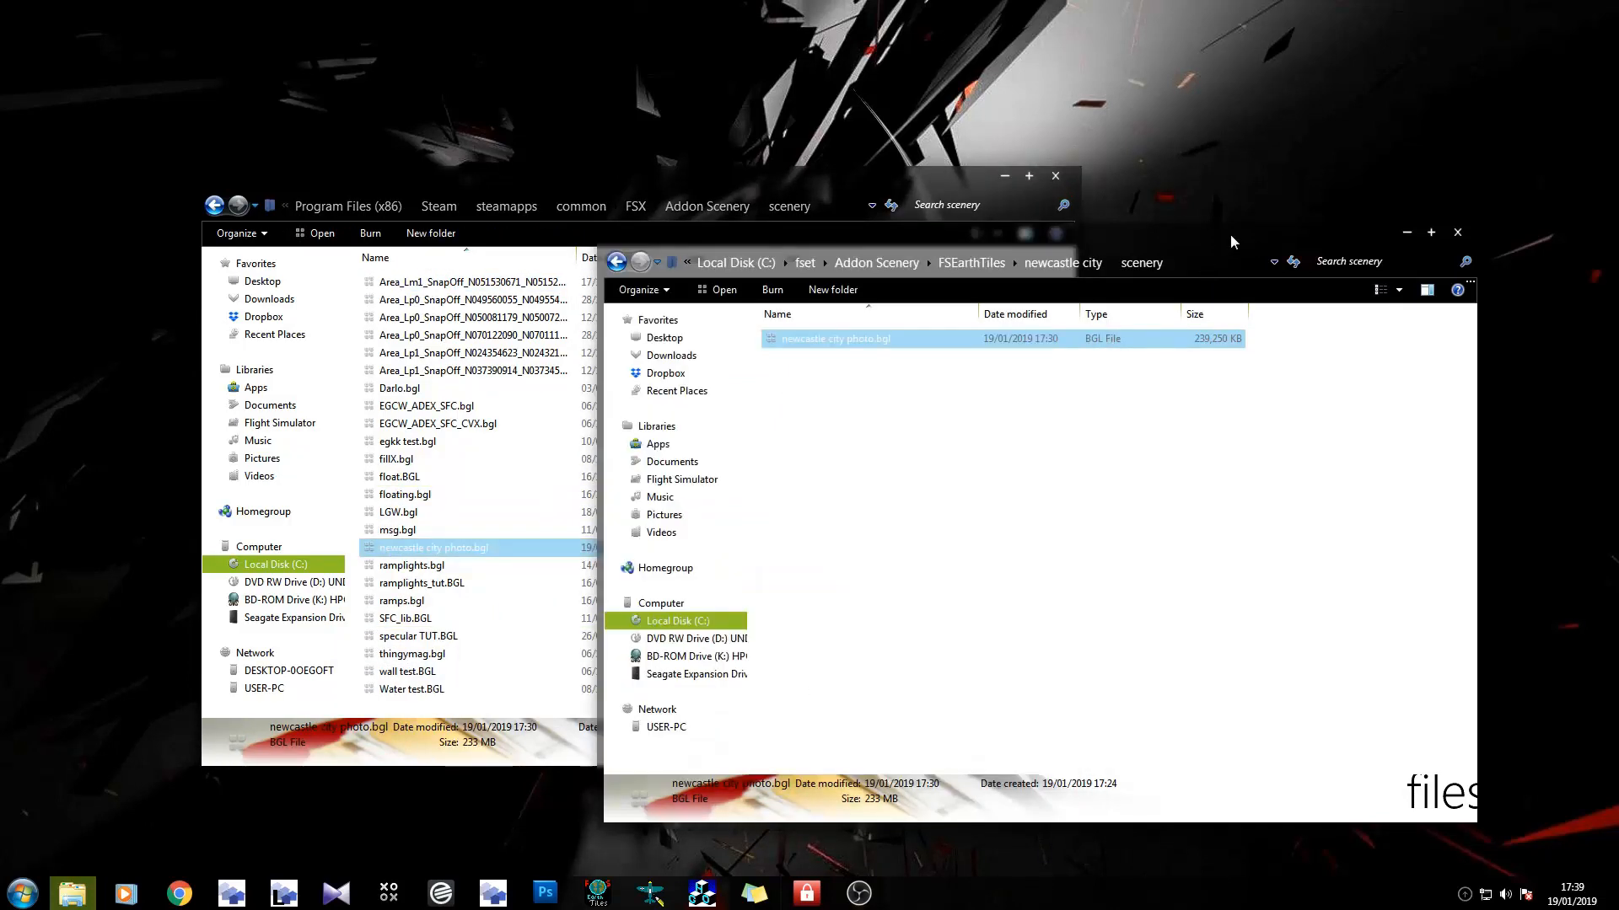
left_click(616, 262)
double_click(805, 357)
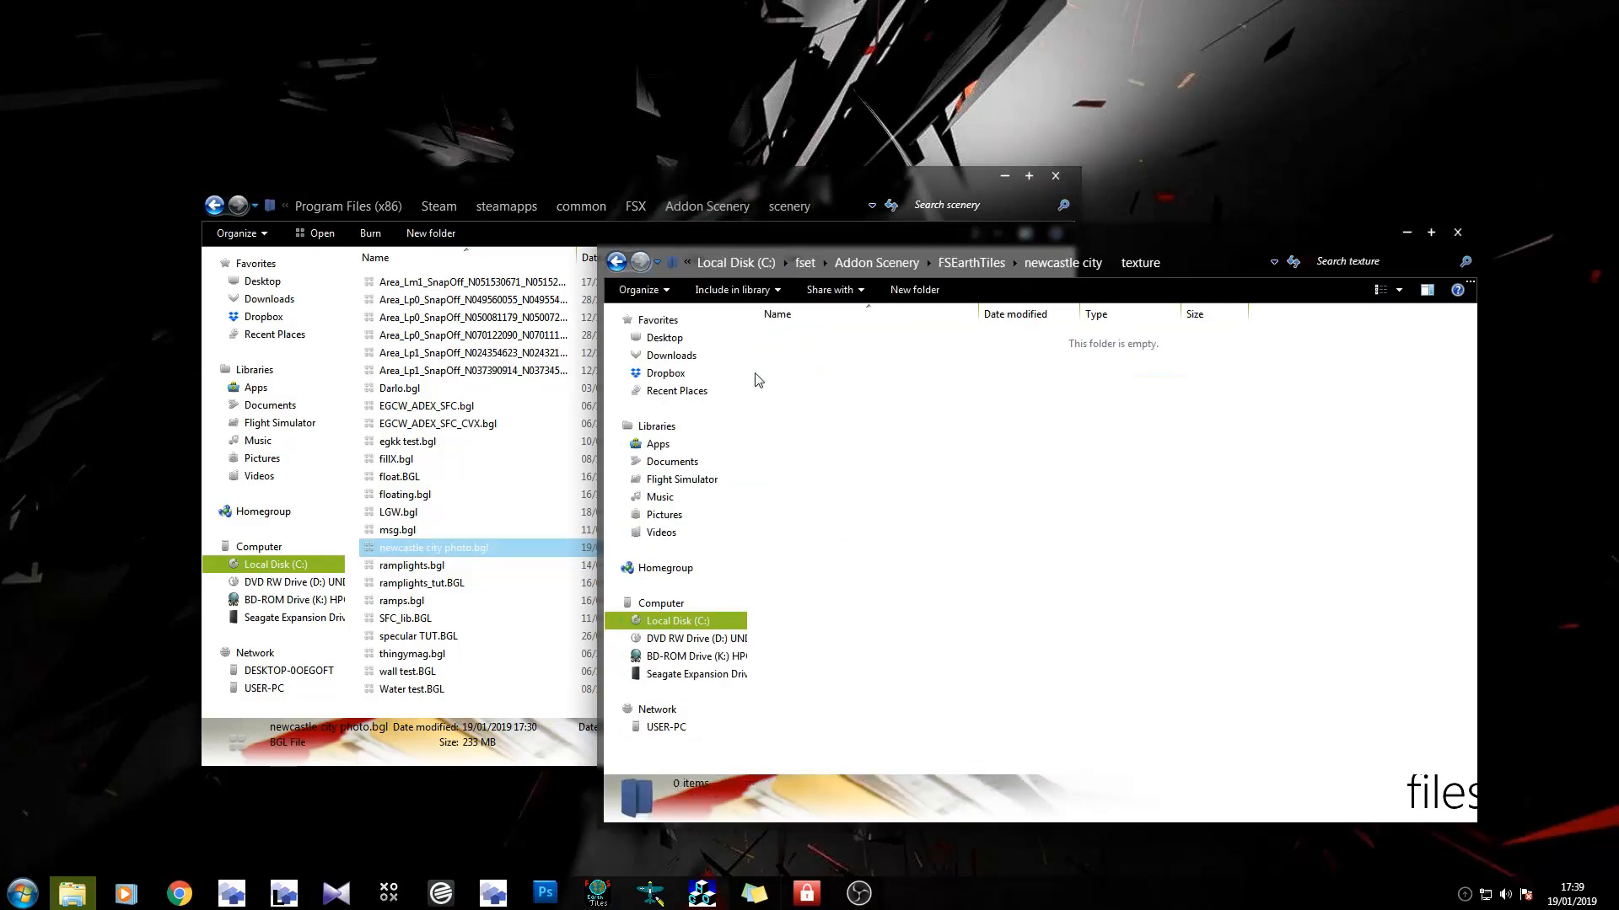
left_click(1453, 229)
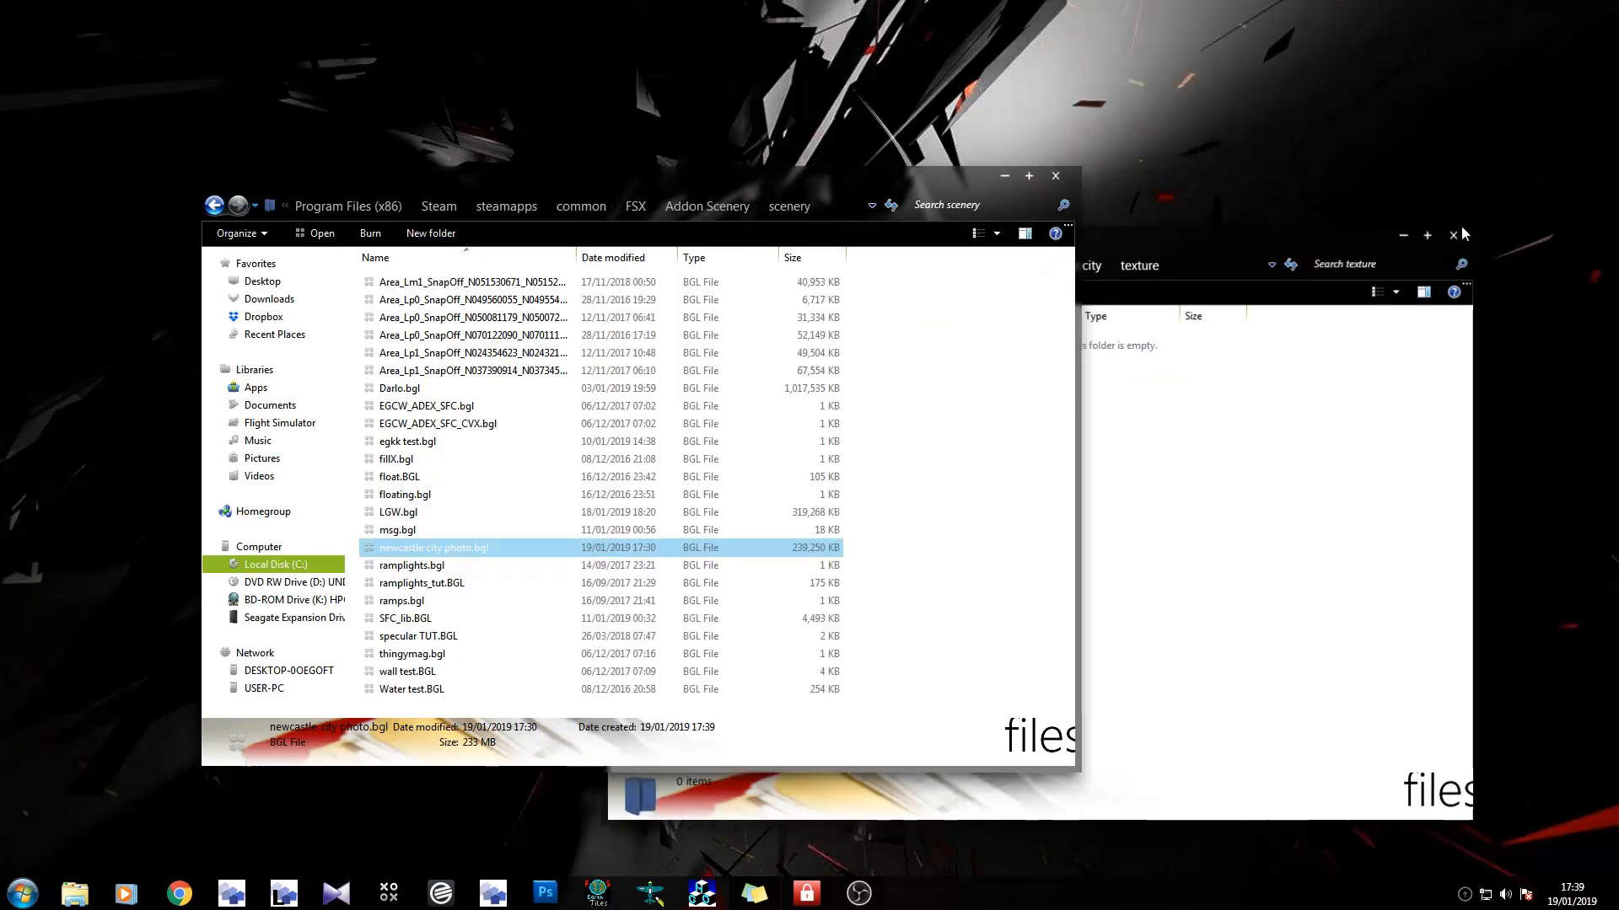
left_click_drag(640, 184, 806, 176)
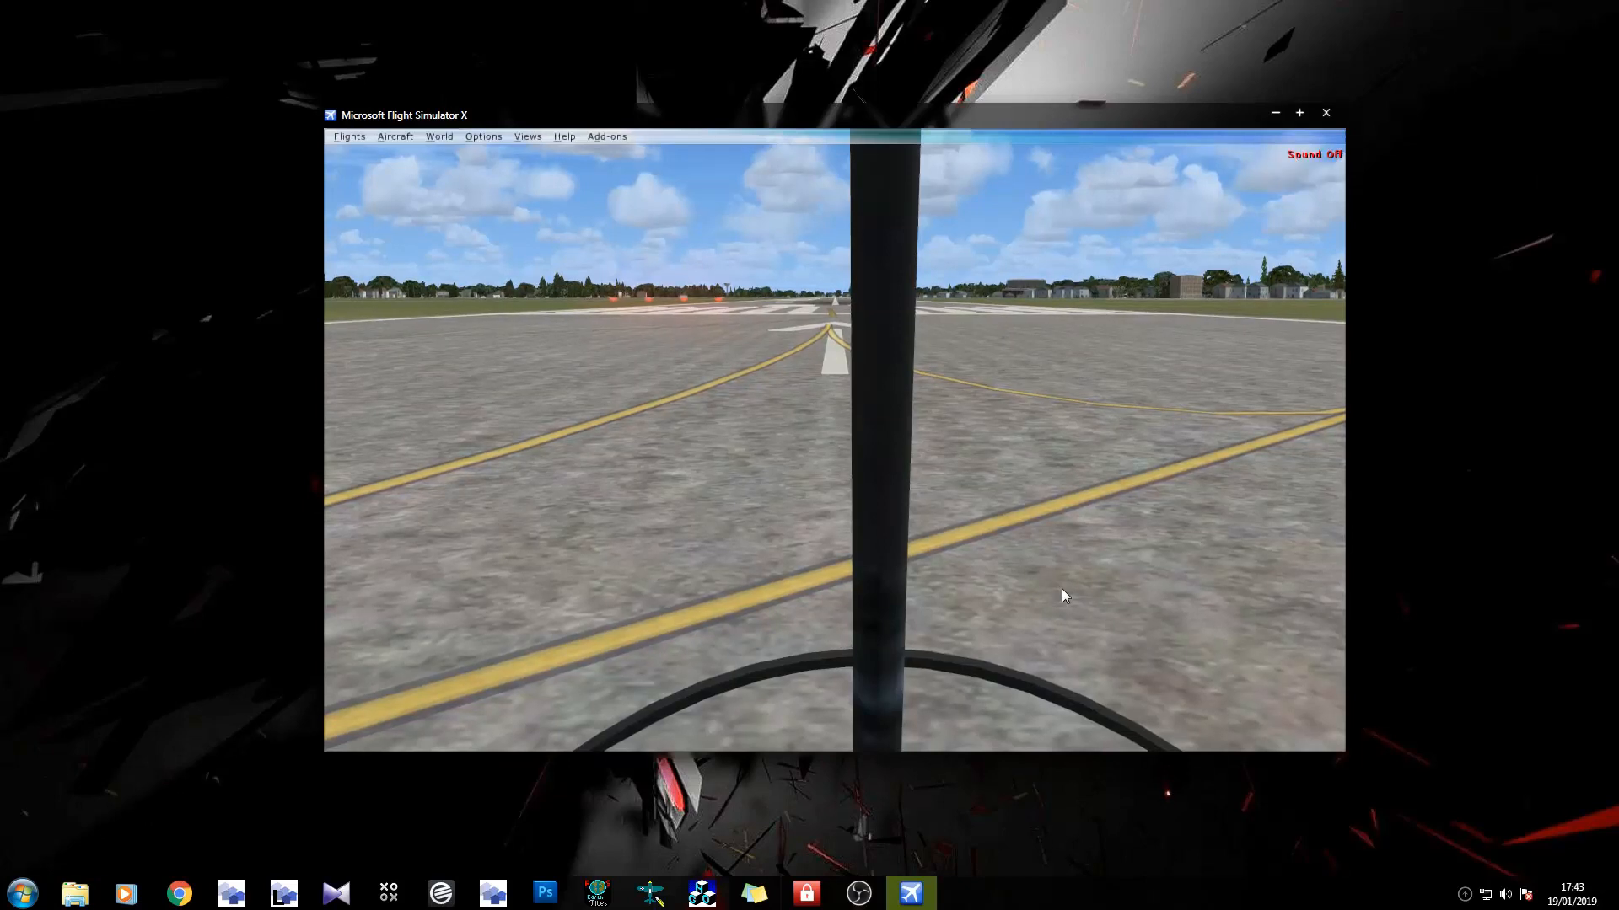
In Microsoft Flight Simulator X, zoom out the view, enable slew mode and raise the aircraft to about 1,400 ft above the airfield.
key("ctrl+BackSpace")
key("ctrl+BackSpace")
key("ctrl+BackSpace")
key("ctrl+BackSpace")
key("ctrl+BackSpace")
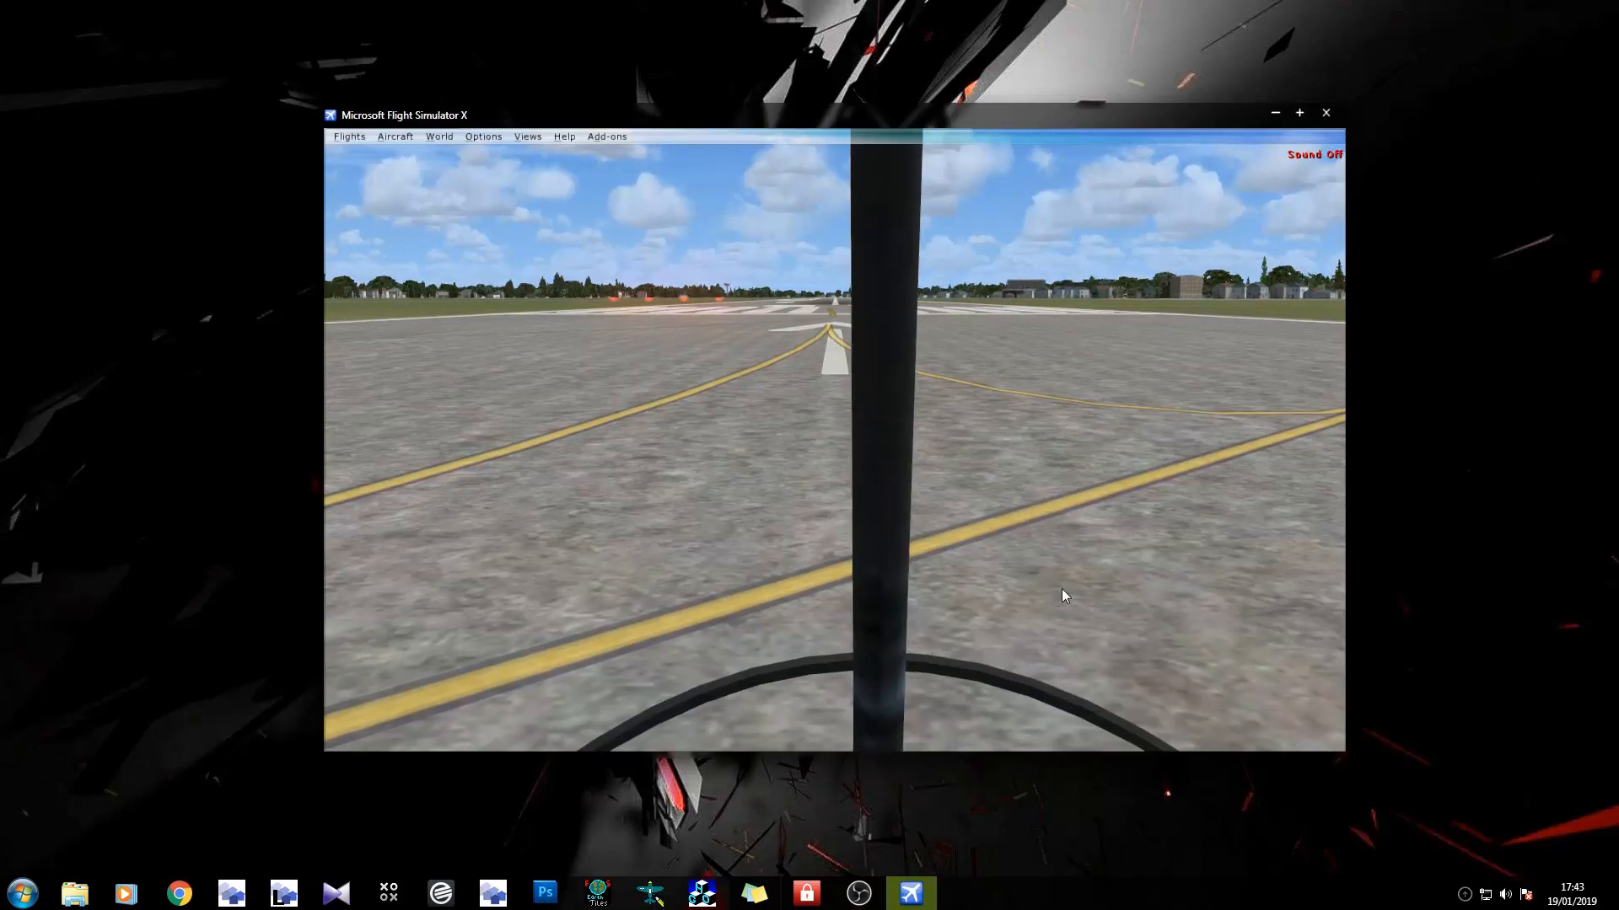
key("ctrl+BackSpace")
key("ctrl+BackSpace")
key("ctrl+BackSpace")
key("ctrl+BackSpace")
key("ctrl+BackSpace")
key("ctrl+BackSpace")
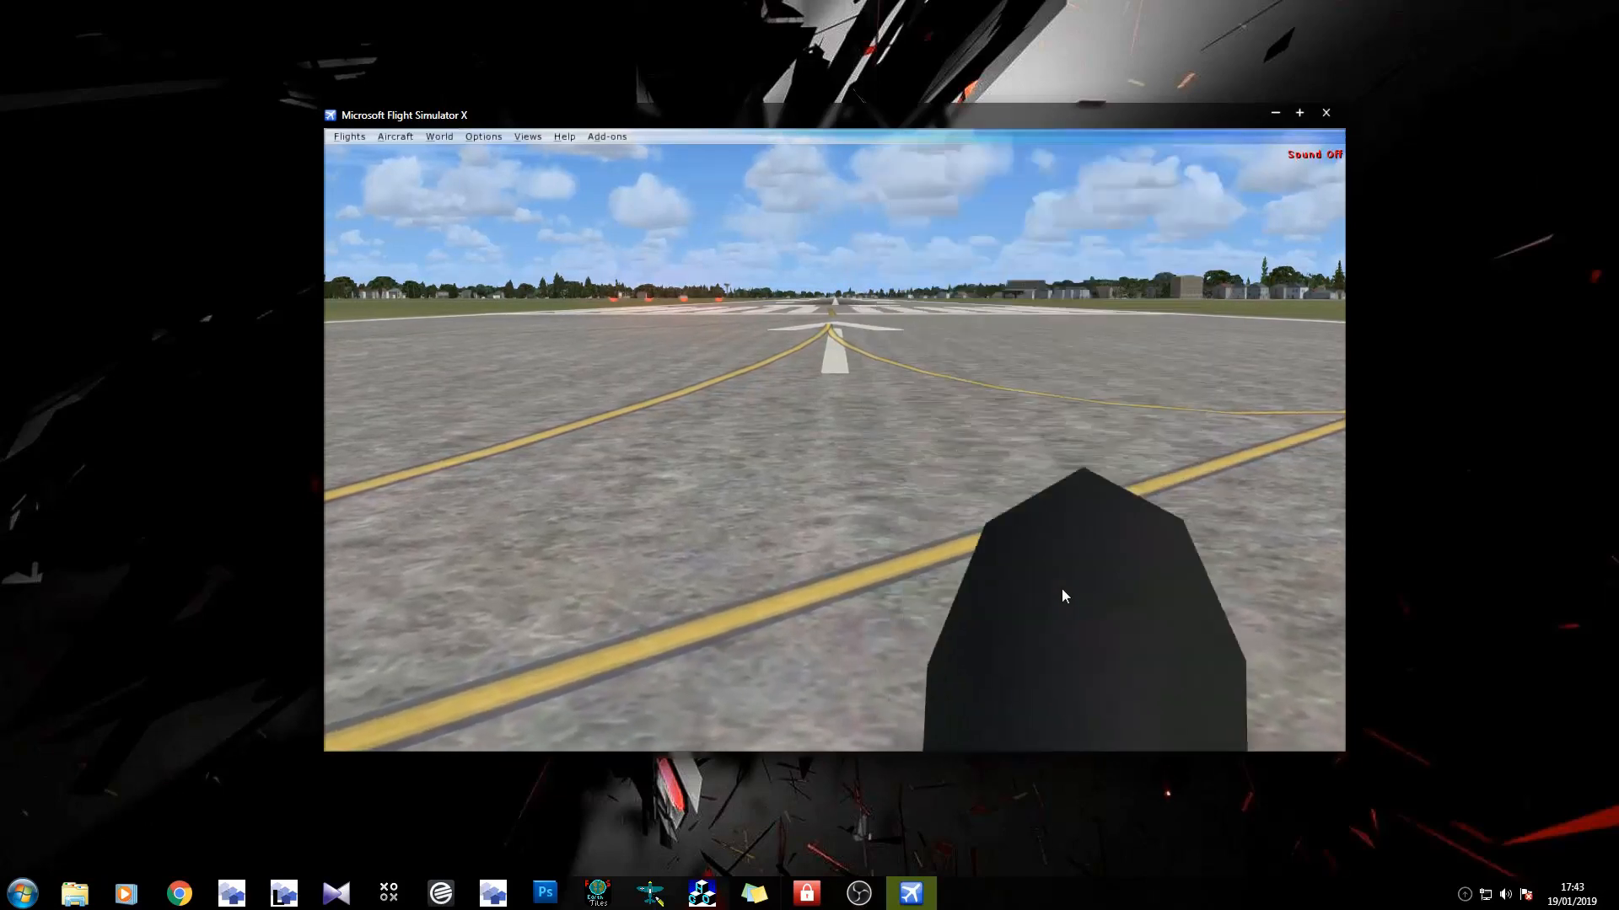
key("y")
key("F4")
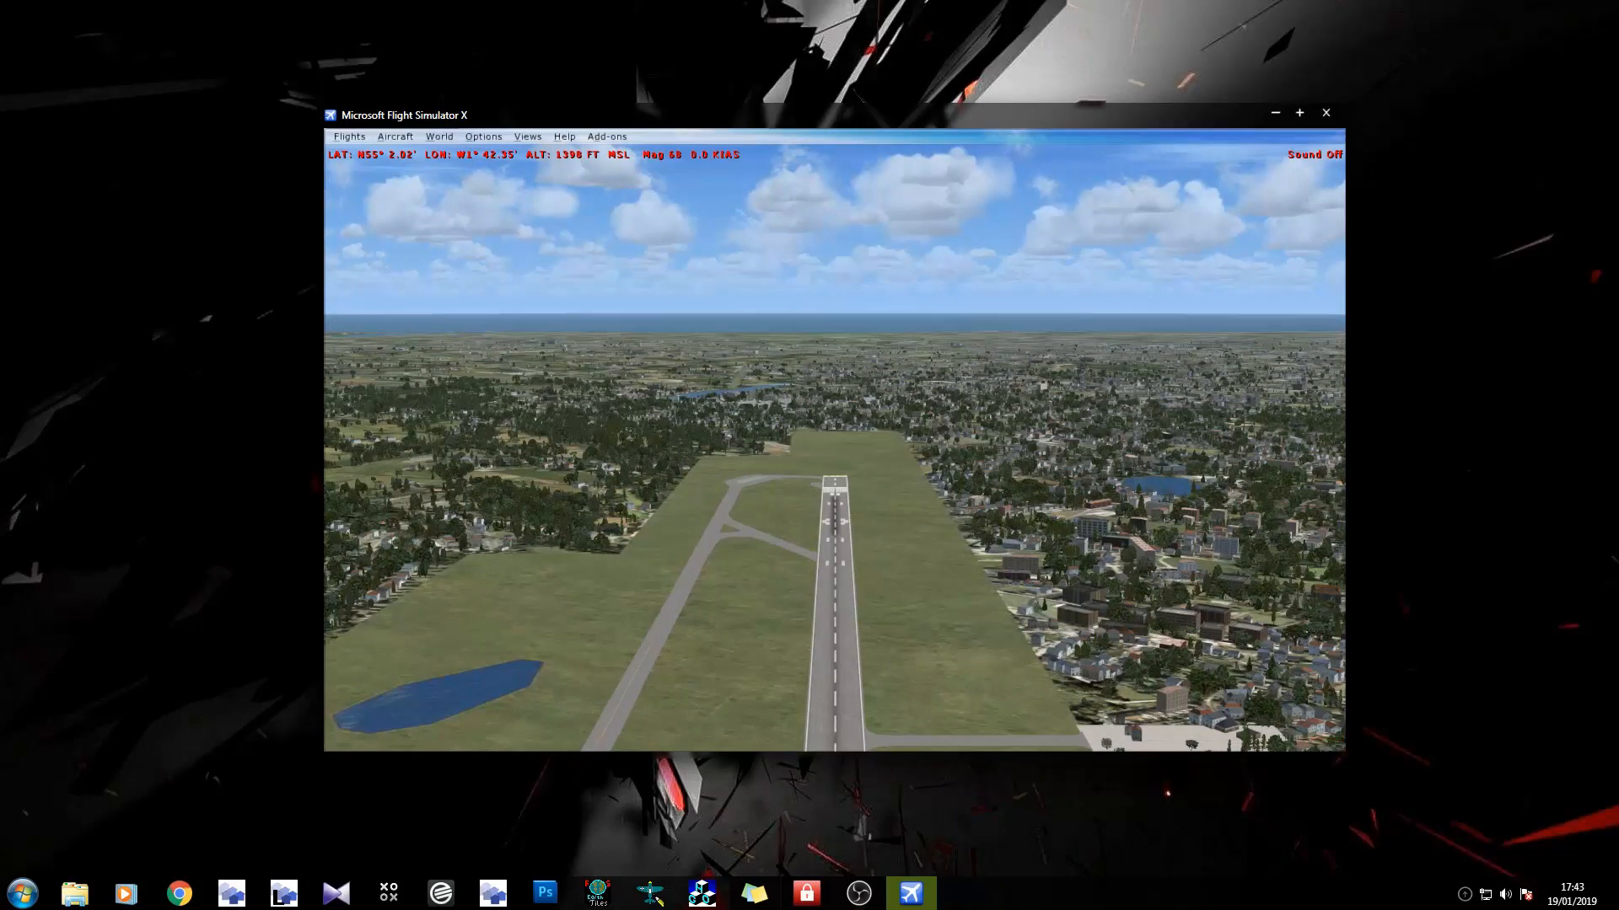
Look around the airfield and slew the aircraft over the riverside city area to inspect the daytime photo scenery.
key("space")
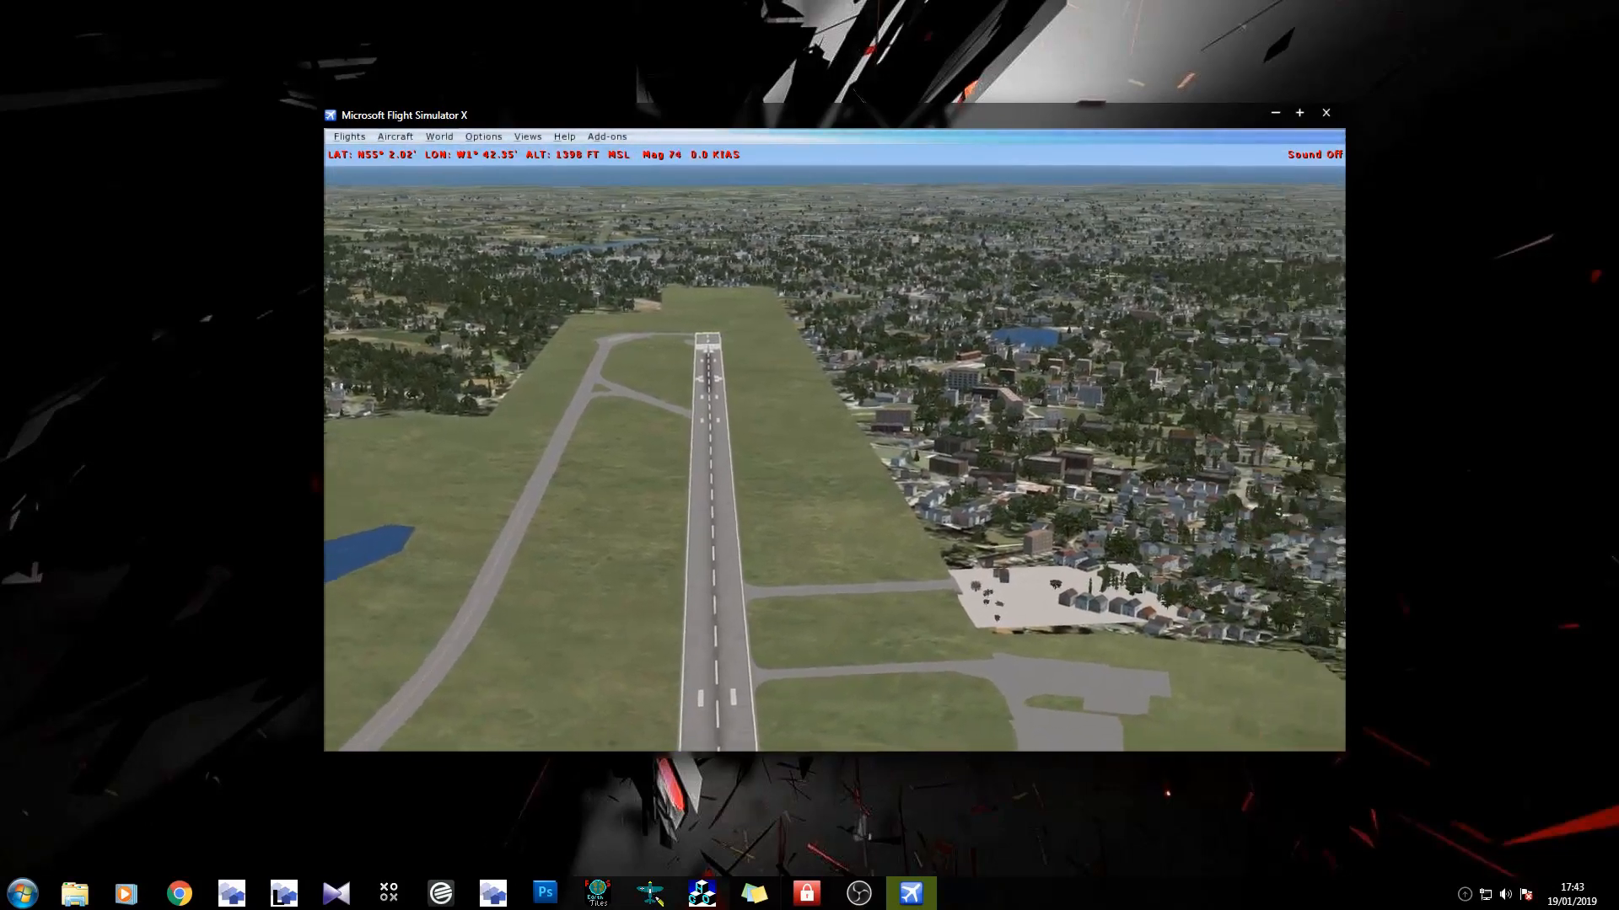
key("space")
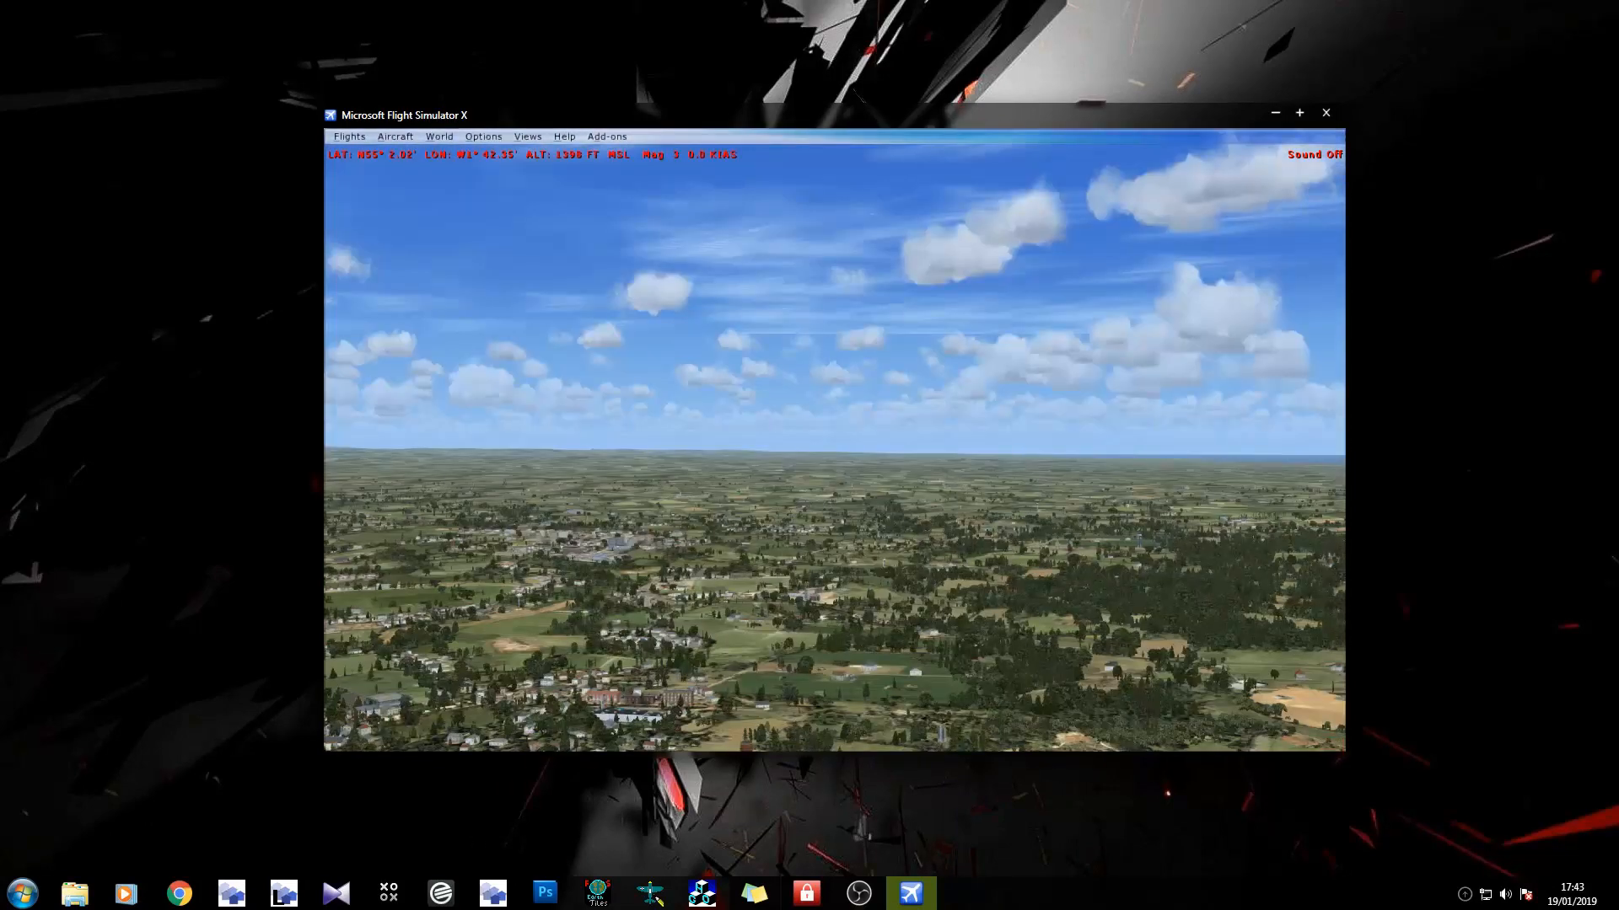
key("0")
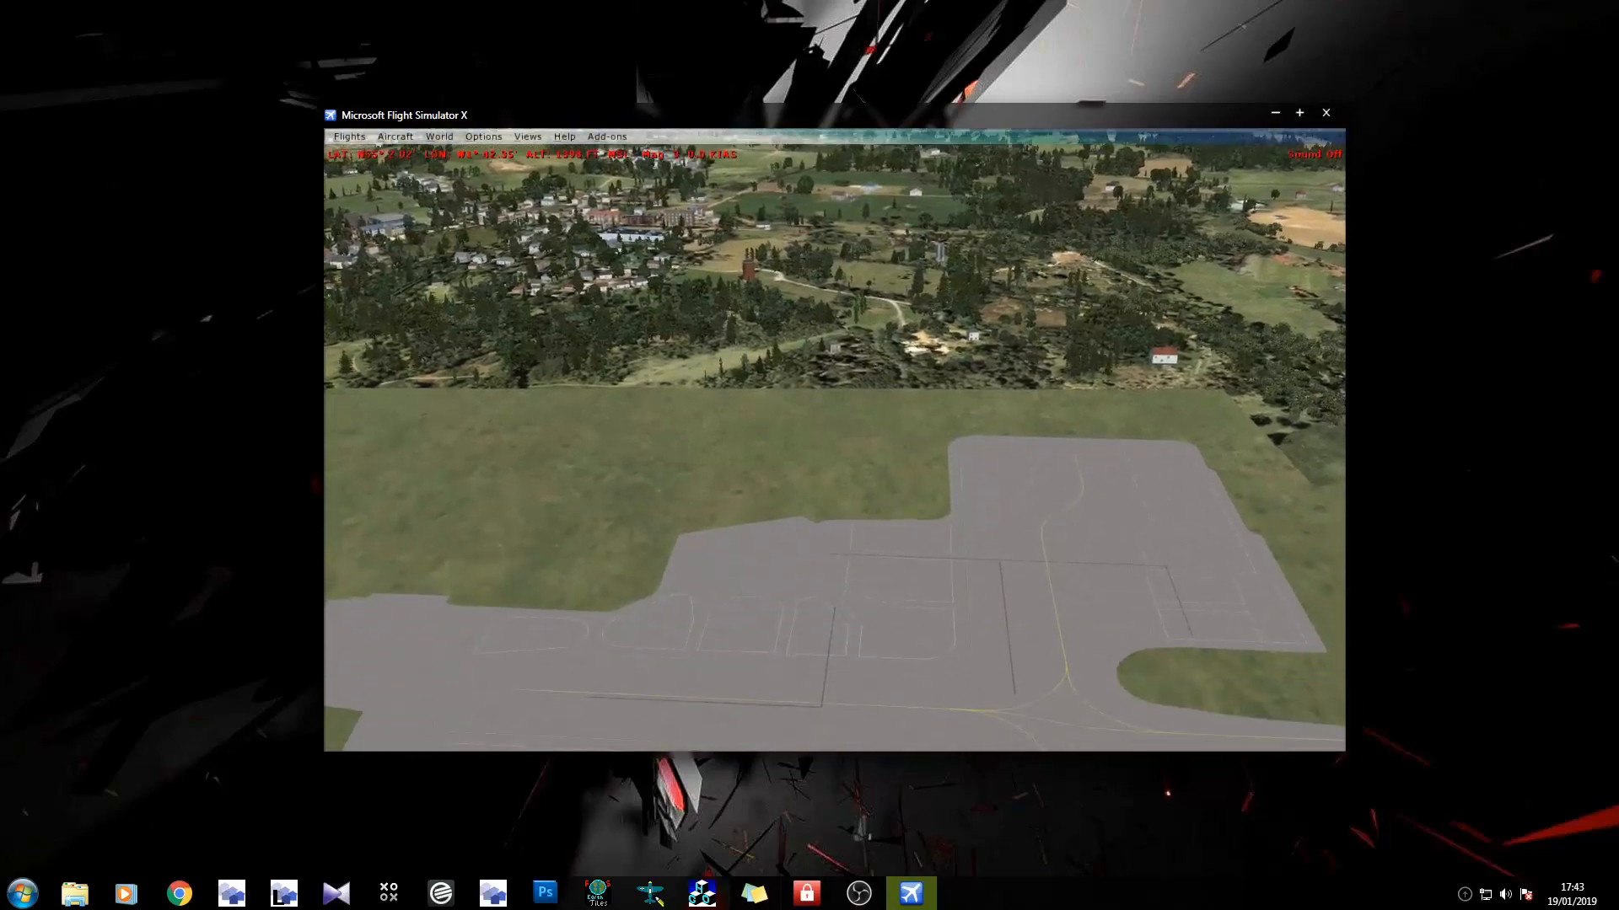
key("KP_2")
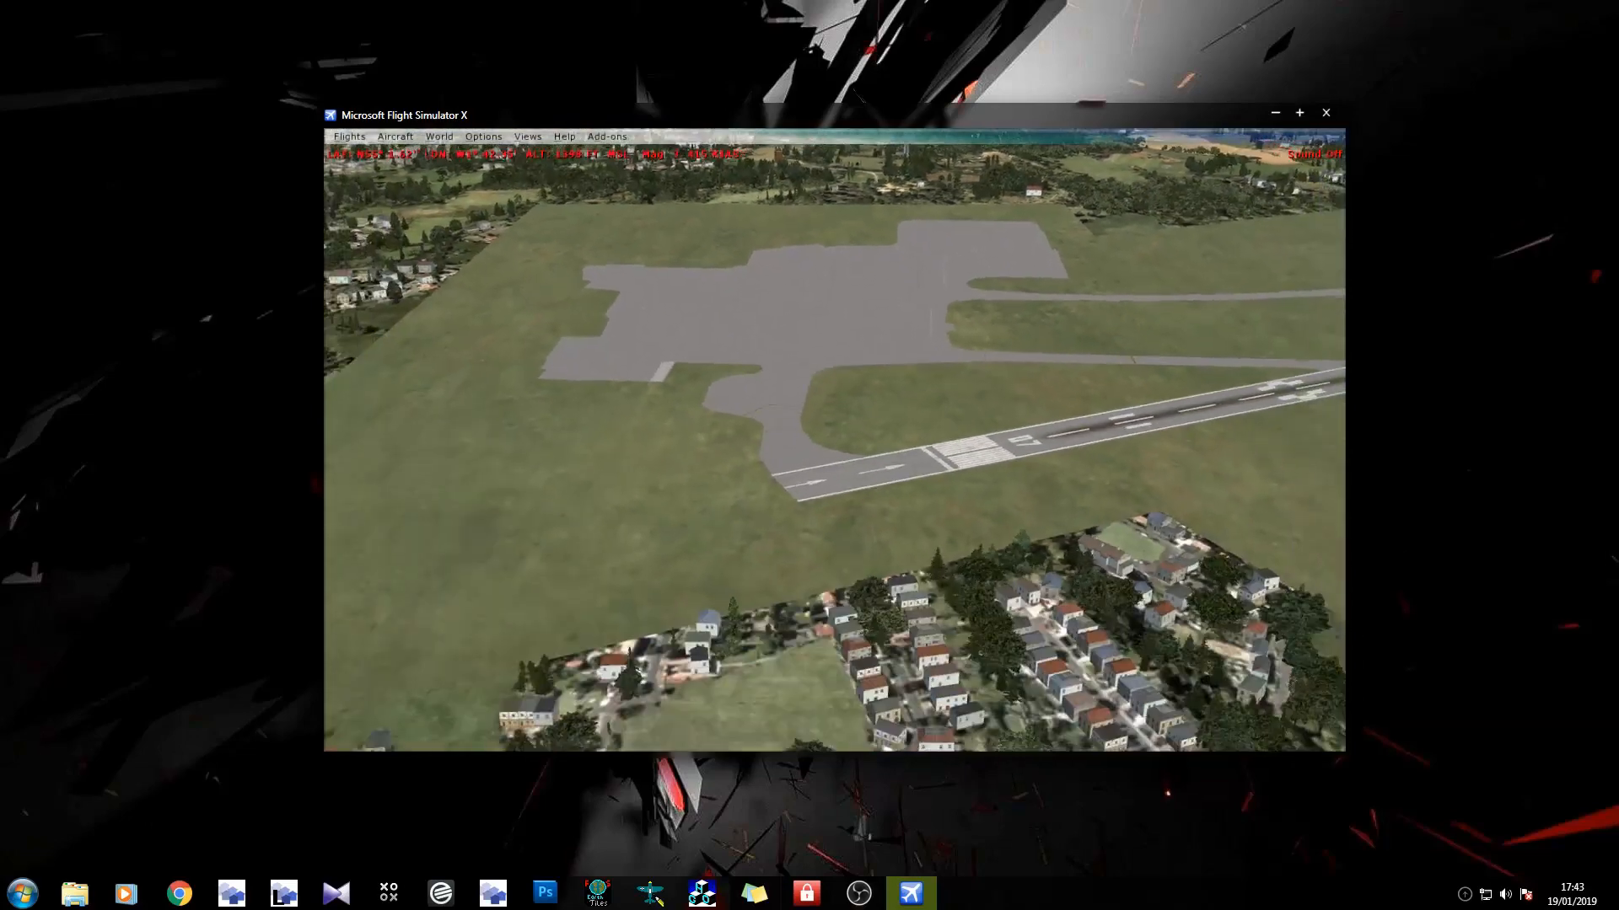
key("KP_6")
key("KP_2")
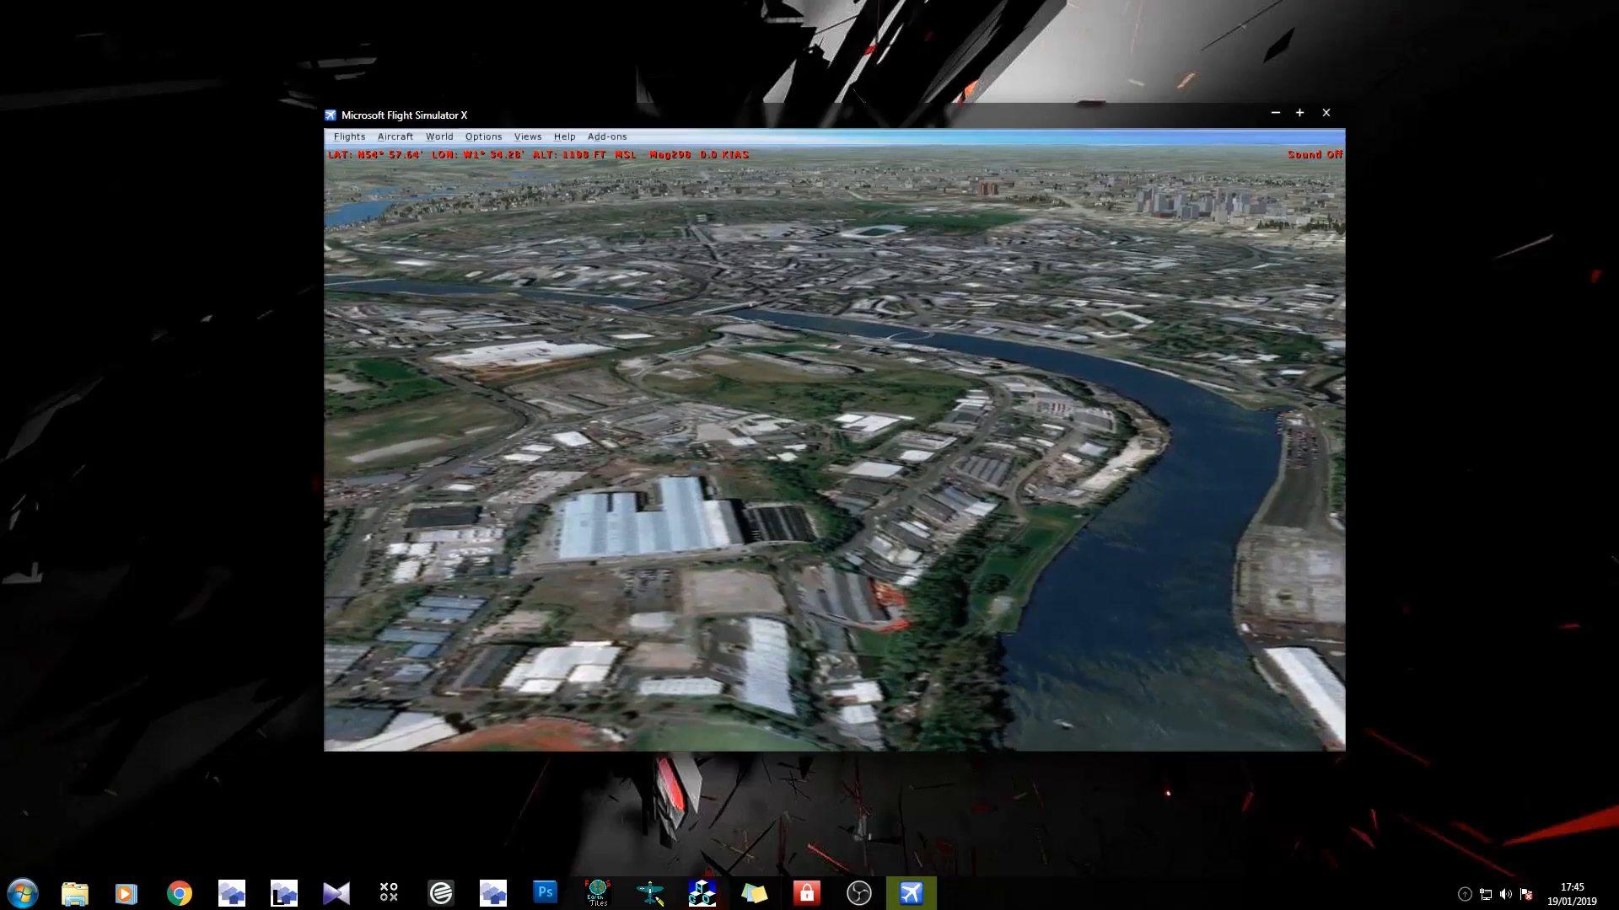
Set the simulator's time of day to Night and apply it.
left_click(396, 137)
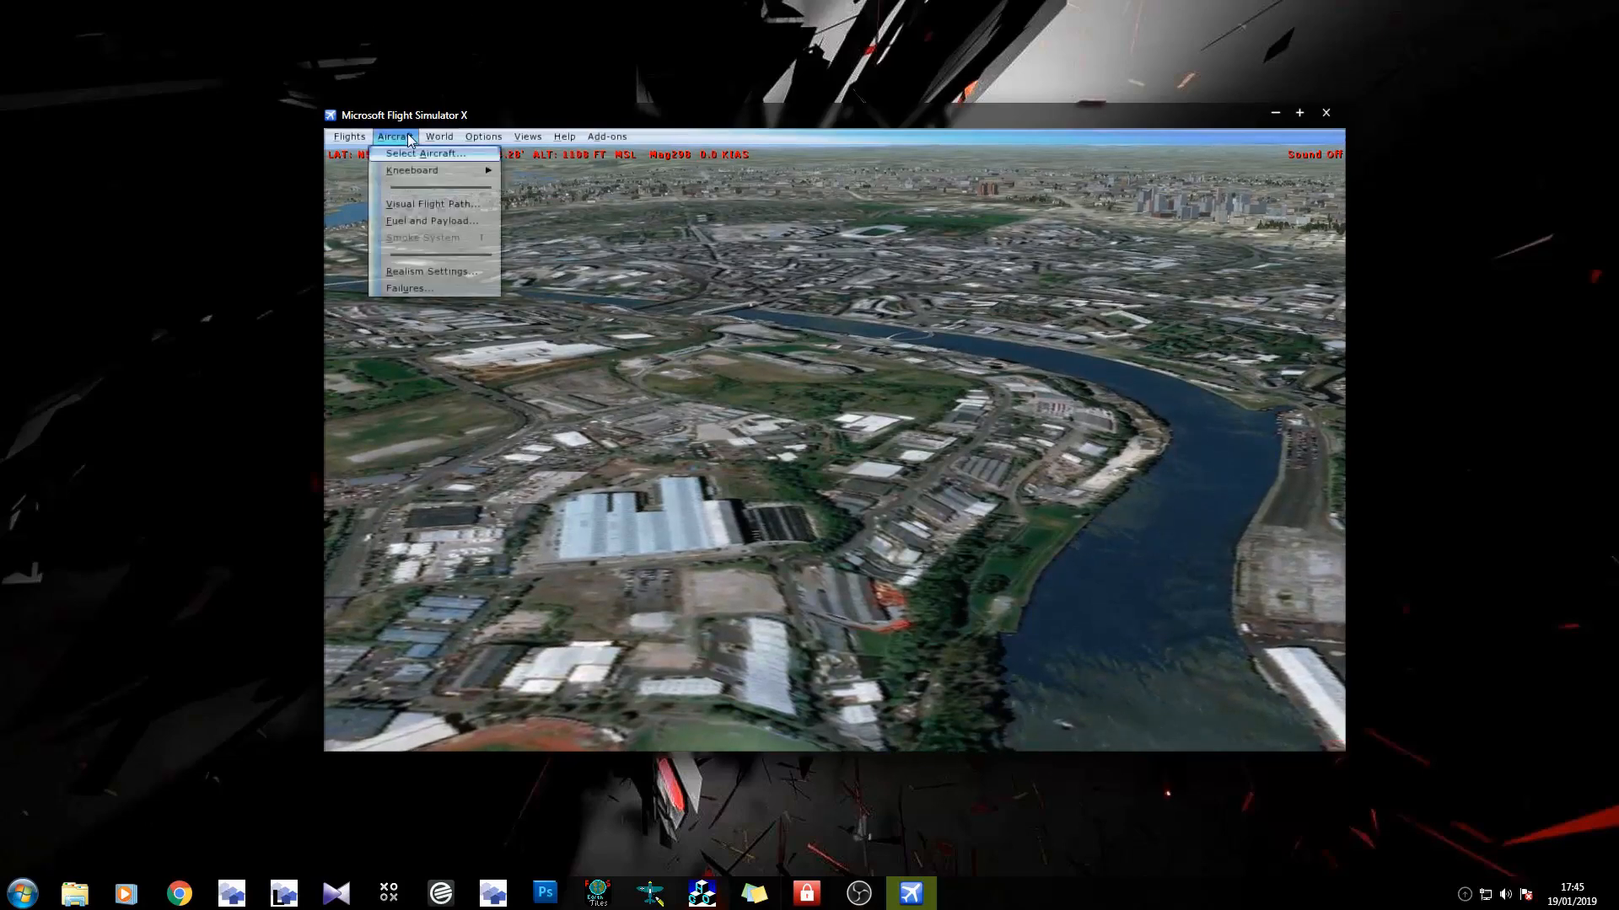
mouse_move(440, 137)
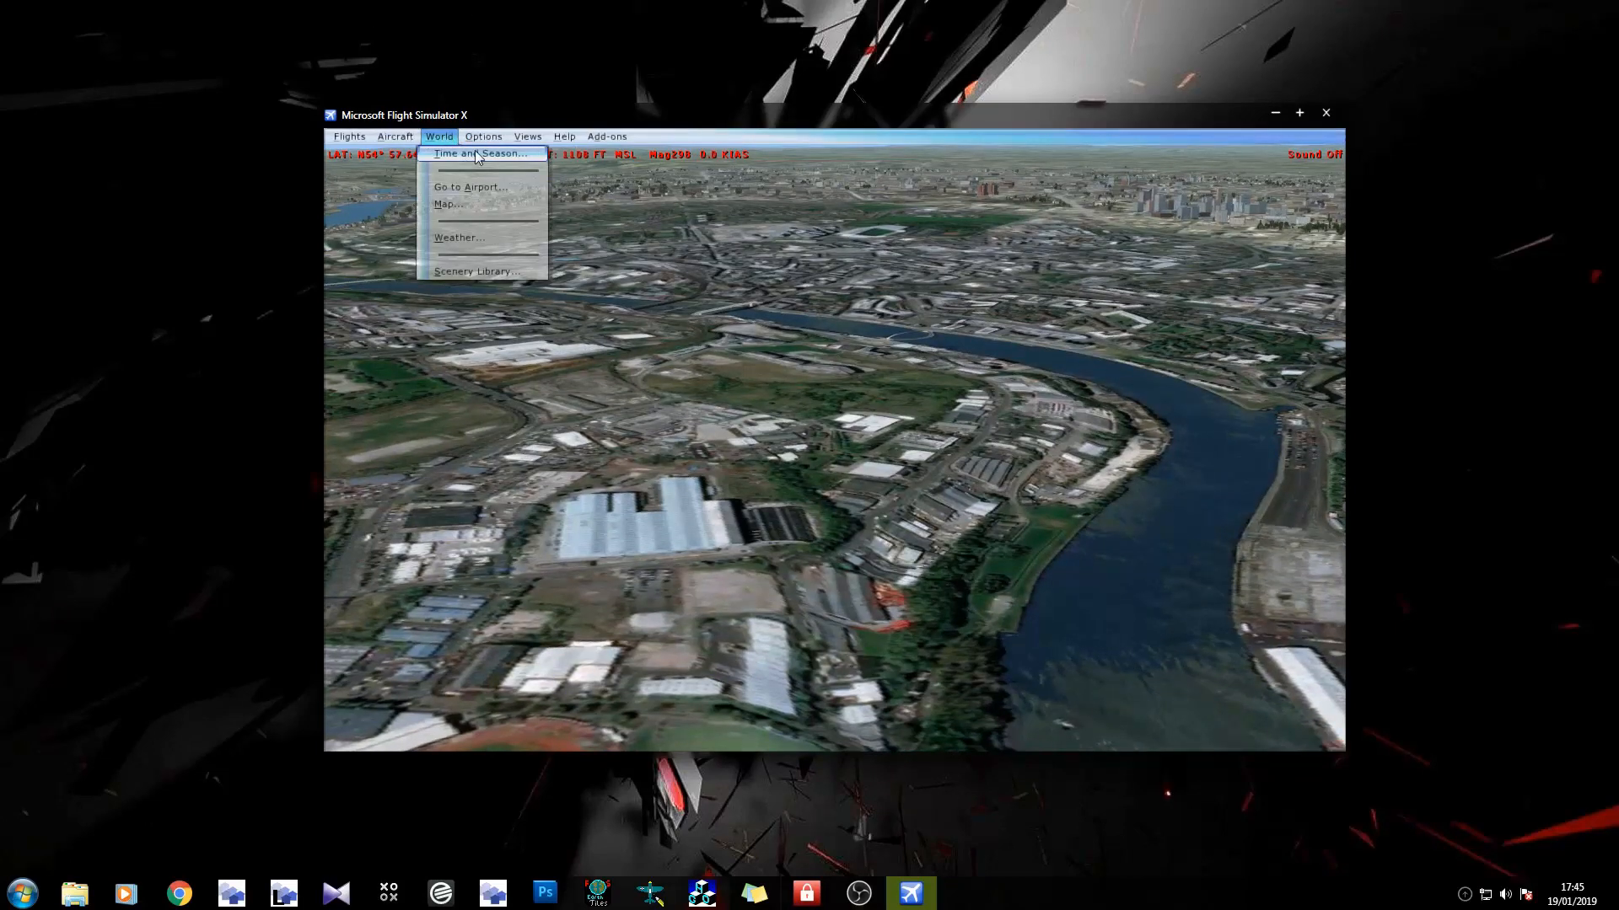
left_click(478, 155)
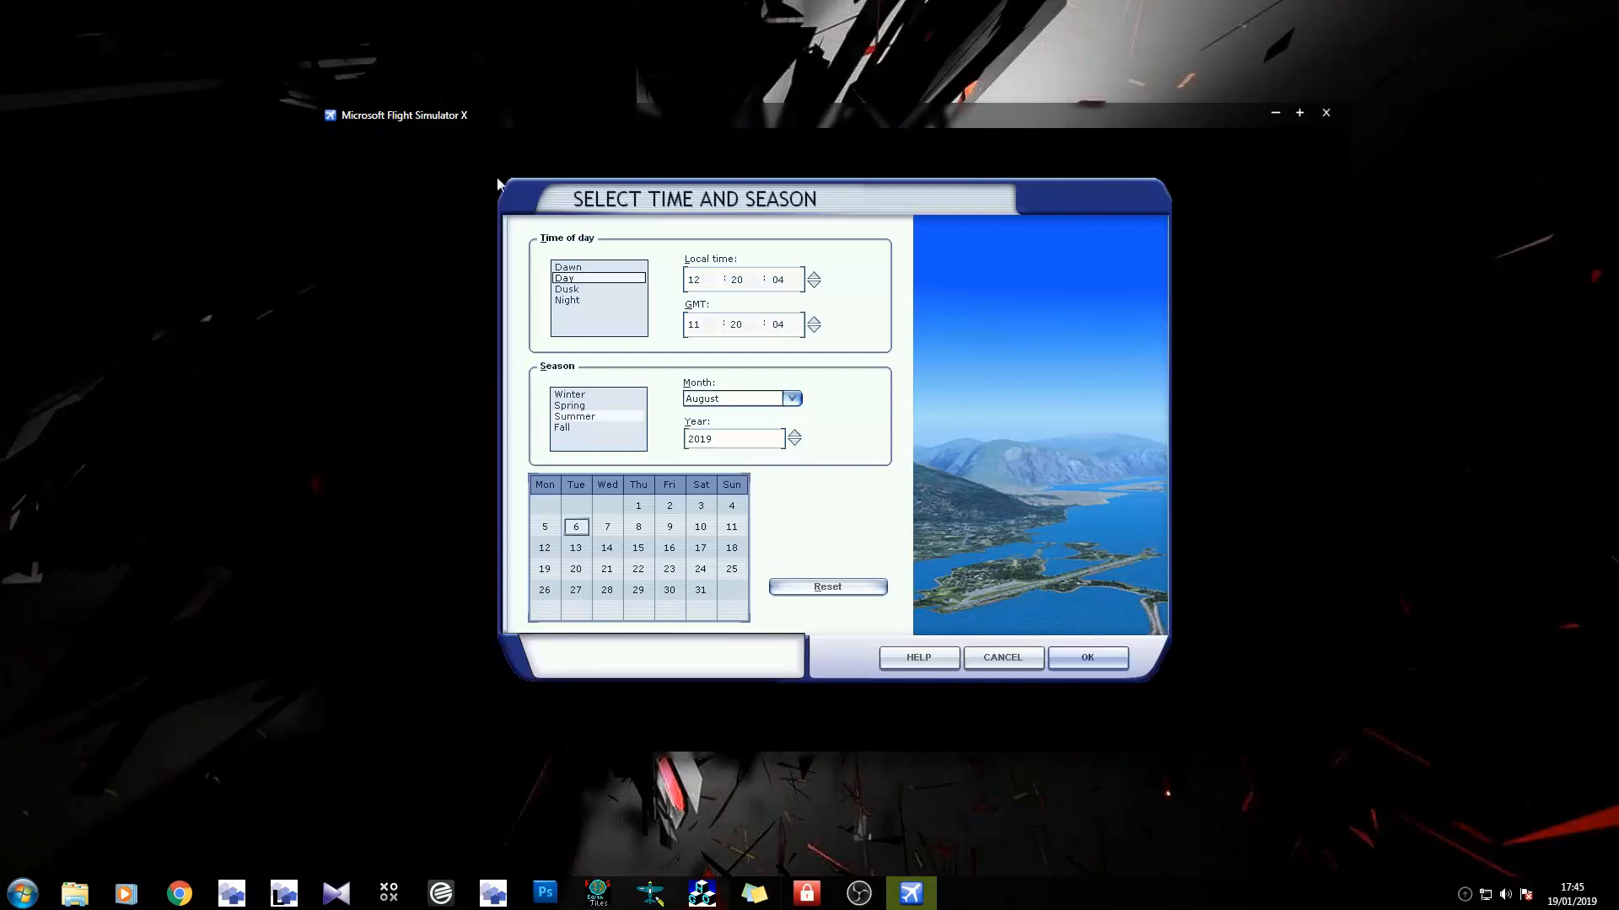
left_click(574, 291)
left_click(574, 301)
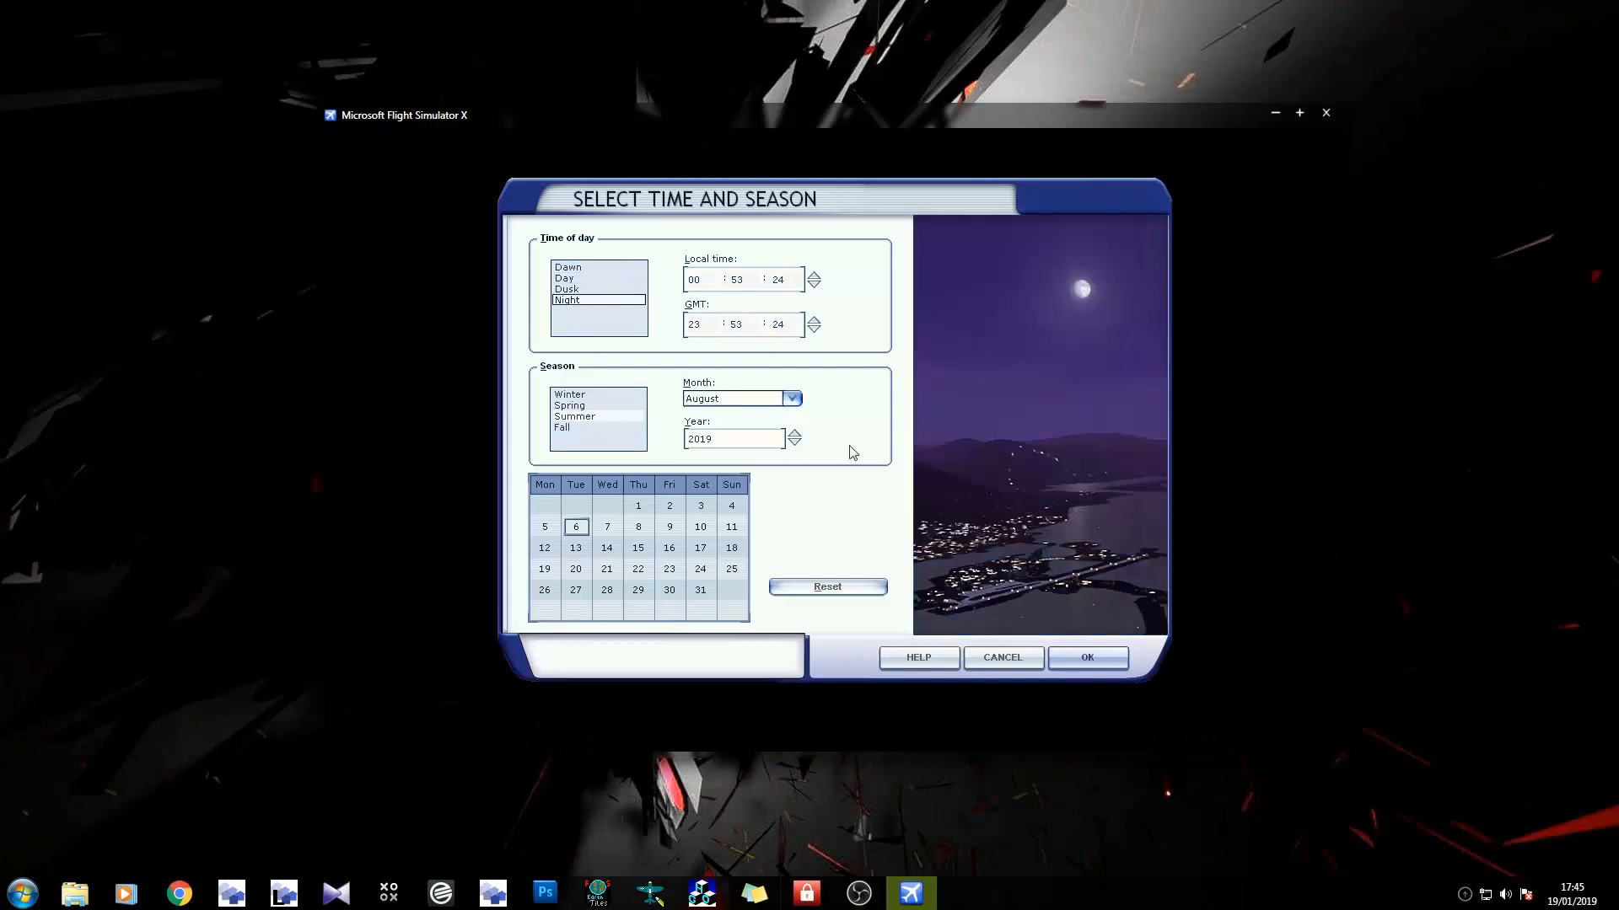
left_click(1085, 659)
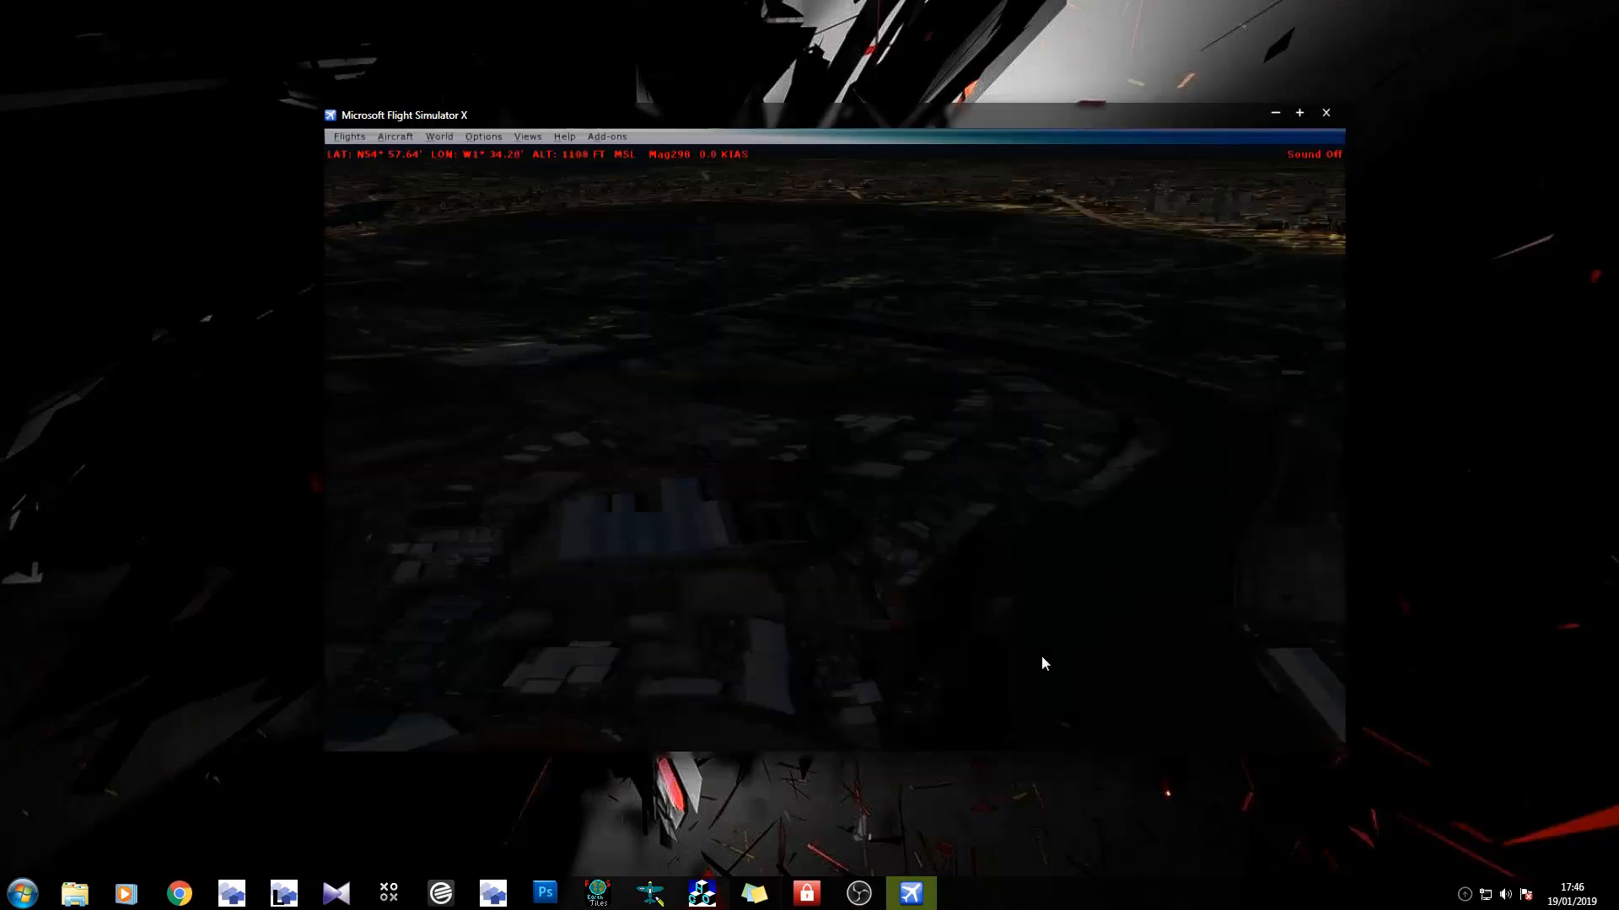
Slew across the city and stop facing the river and lit bridge to examine the night textures.
key("KP_4")
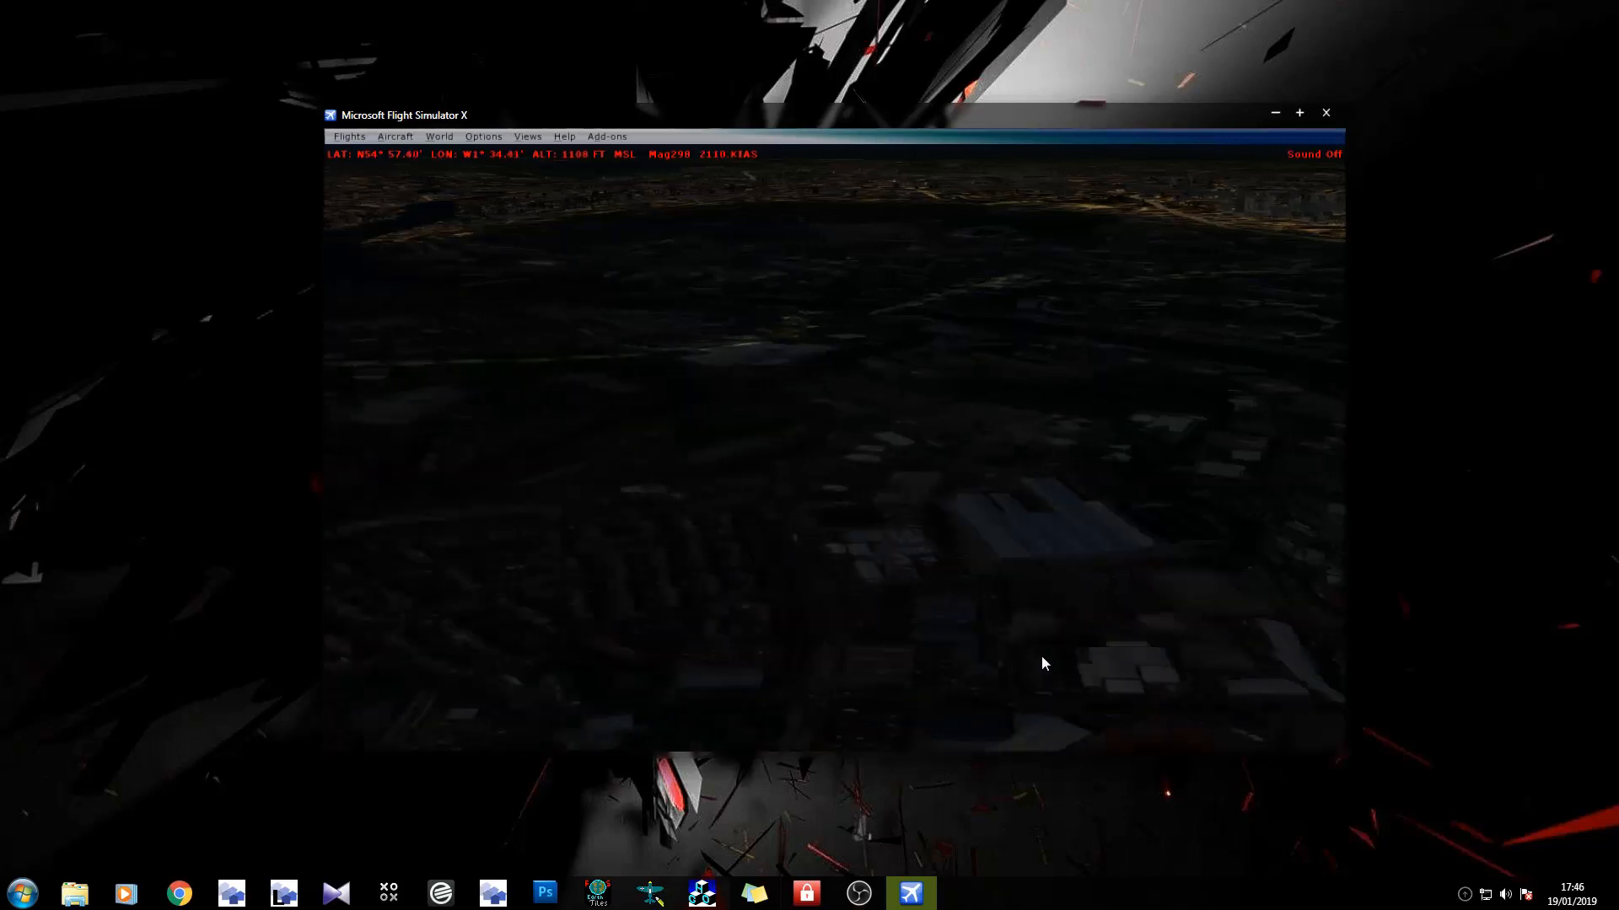
key("KP_4")
key("KP_3")
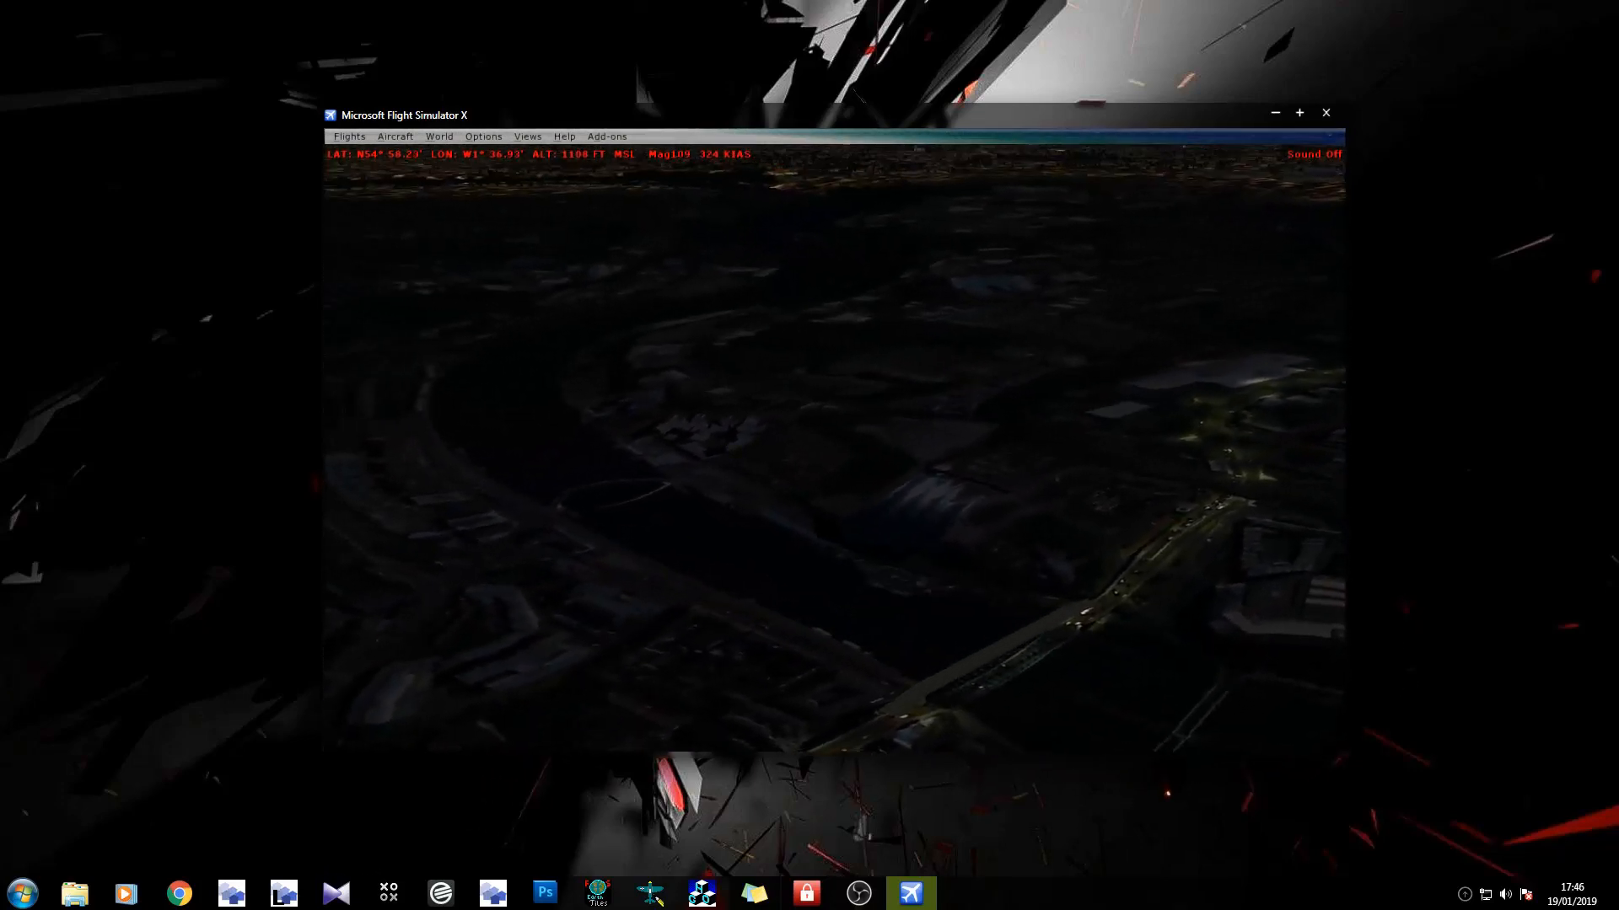
key("KP_5")
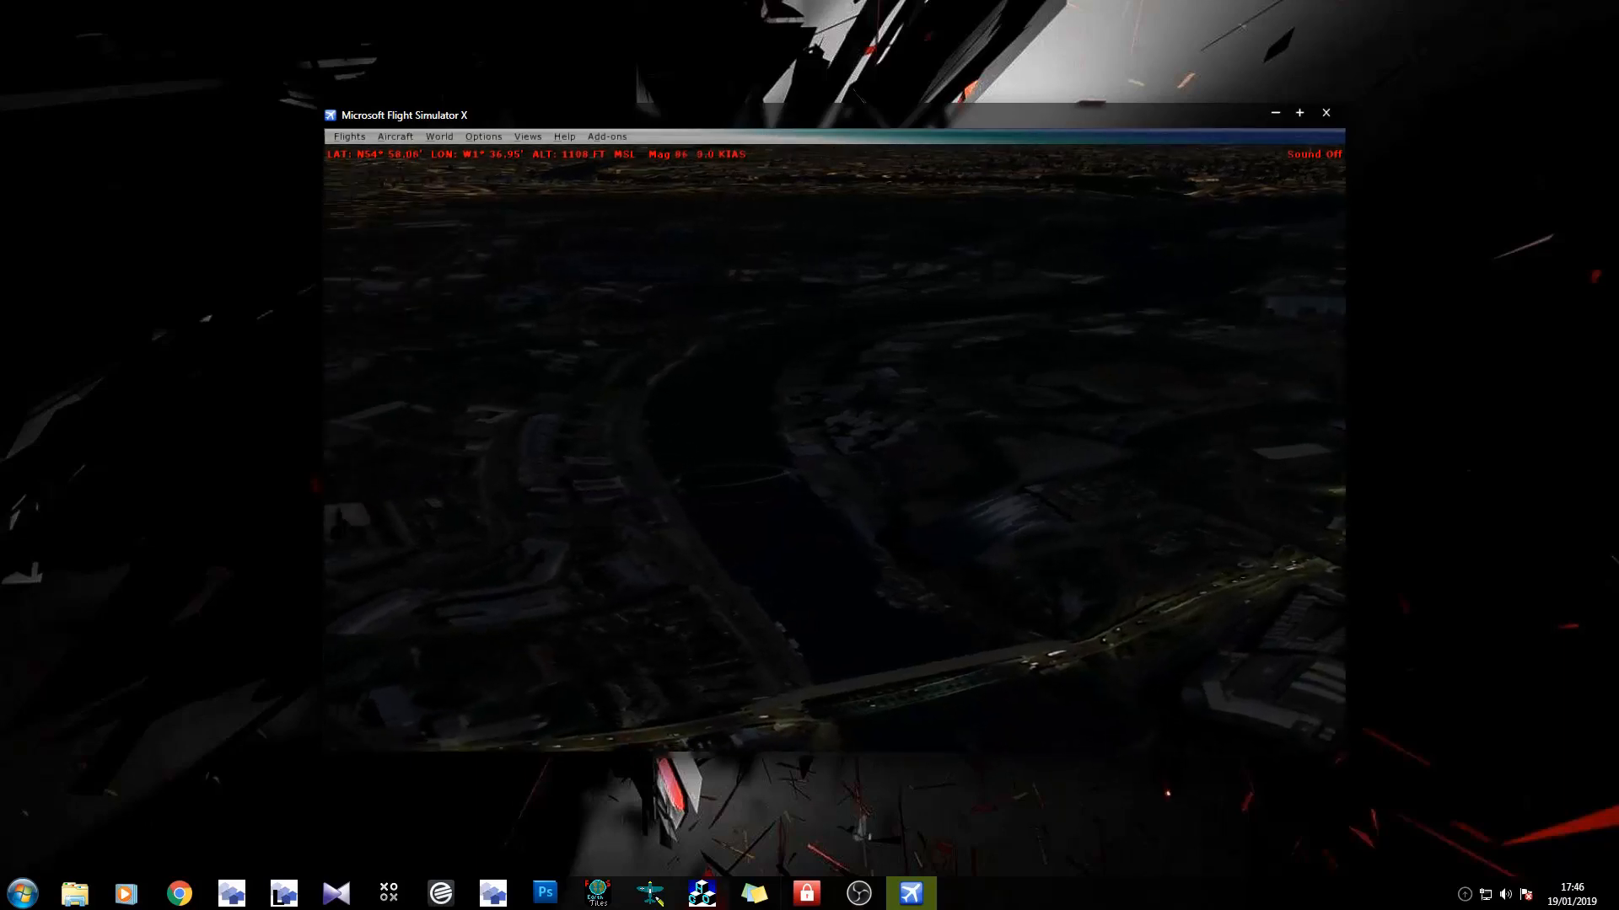
Set the simulator's season to Winter and its time of day to Day, and apply both.
left_click(441, 136)
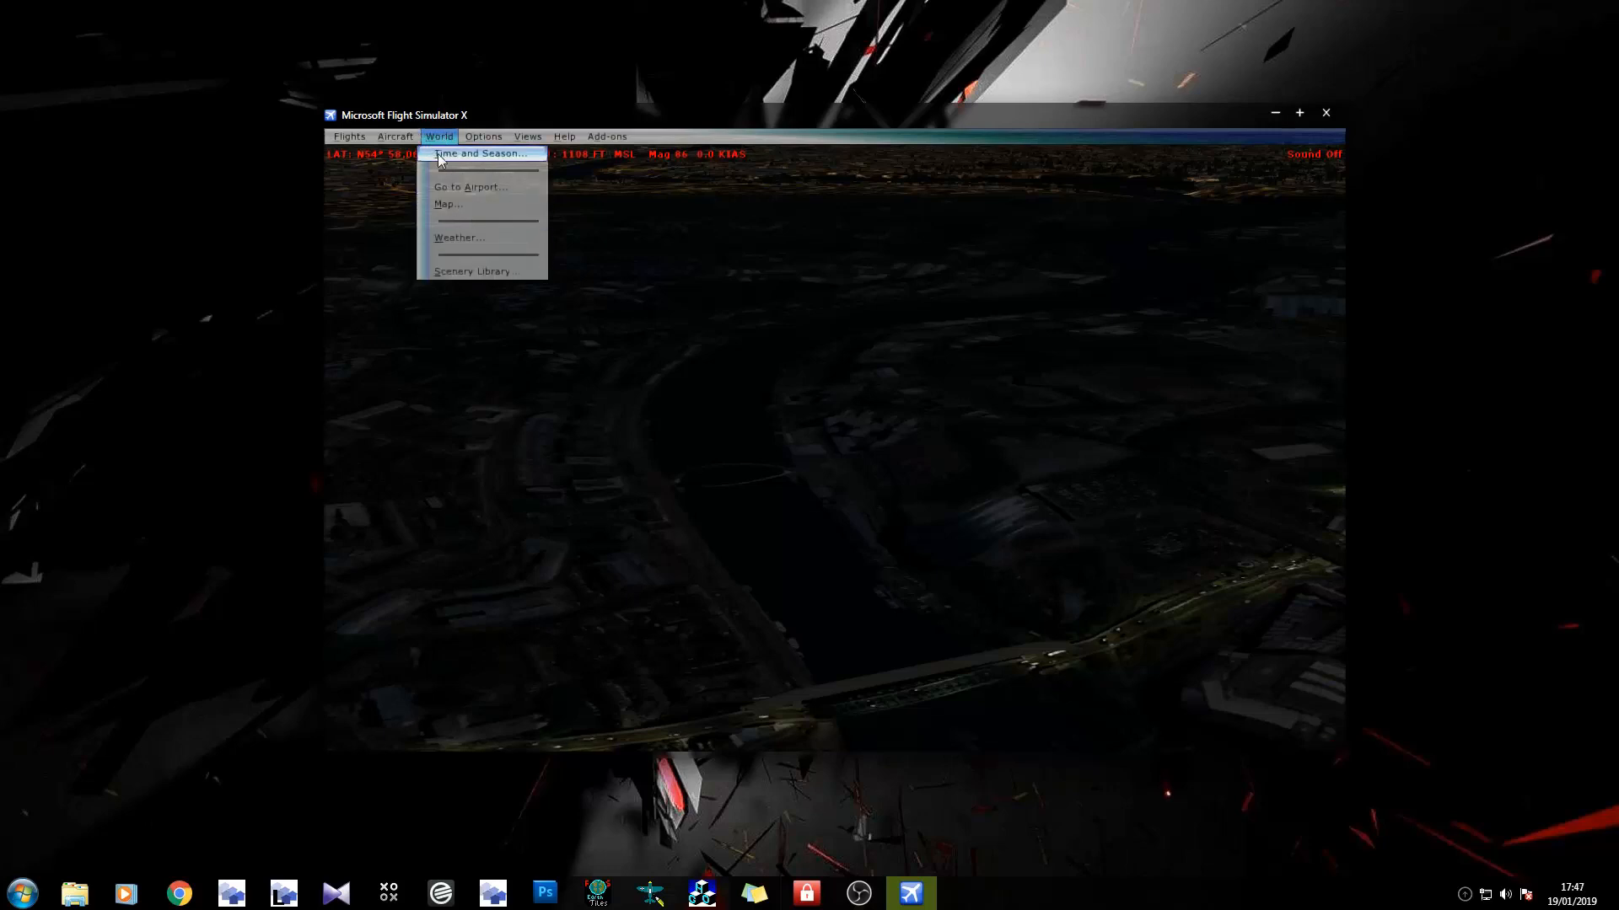
left_click(457, 160)
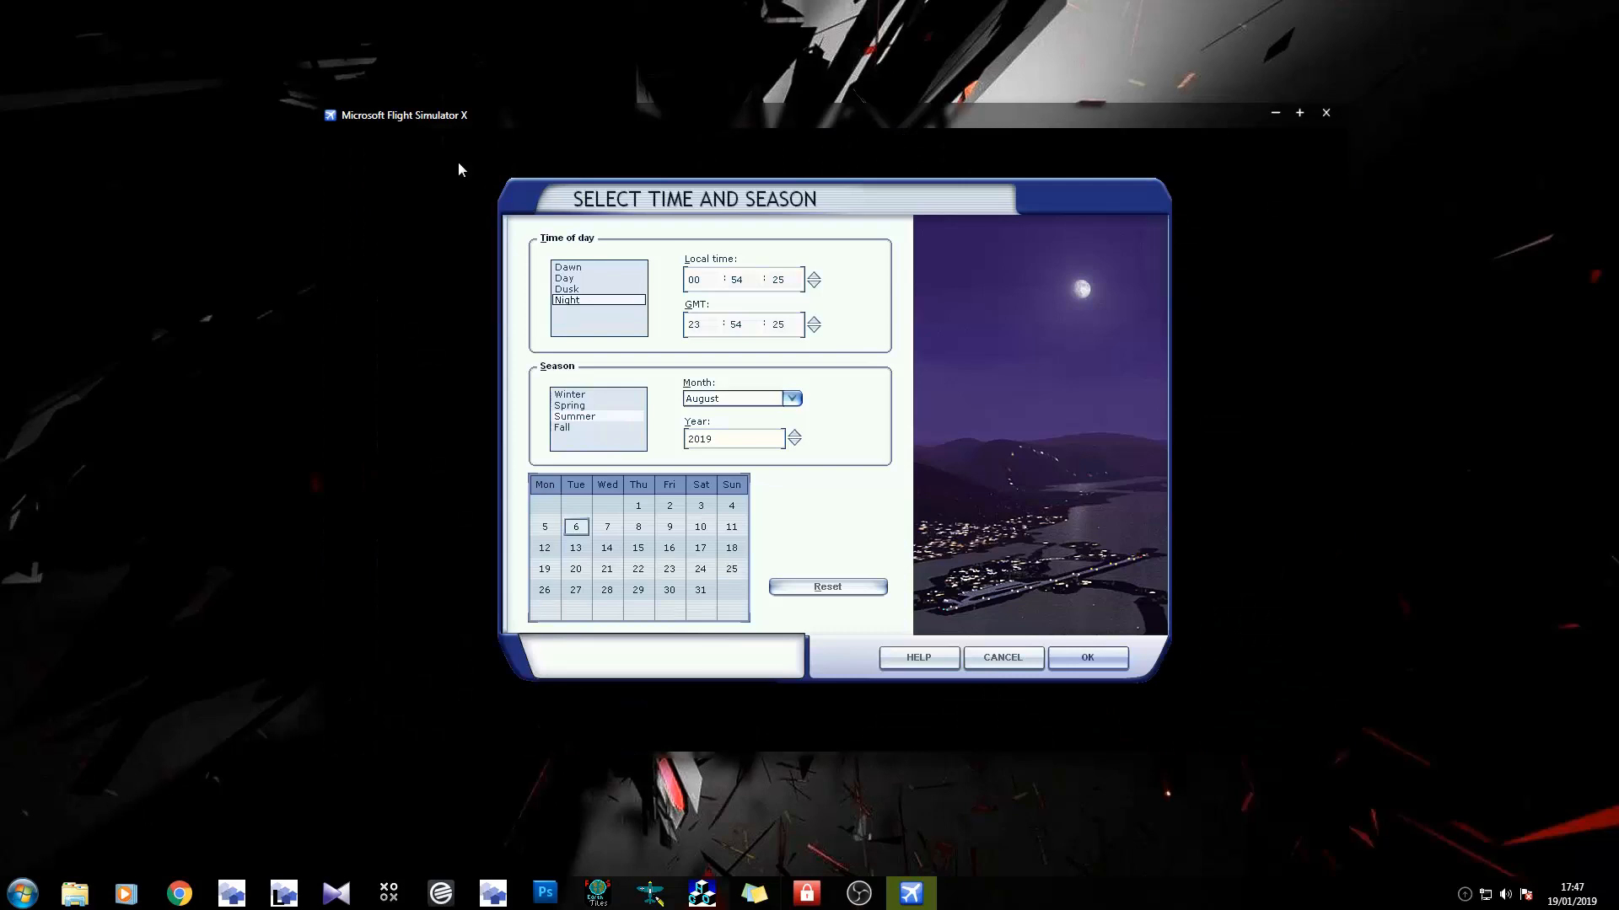
left_click(573, 394)
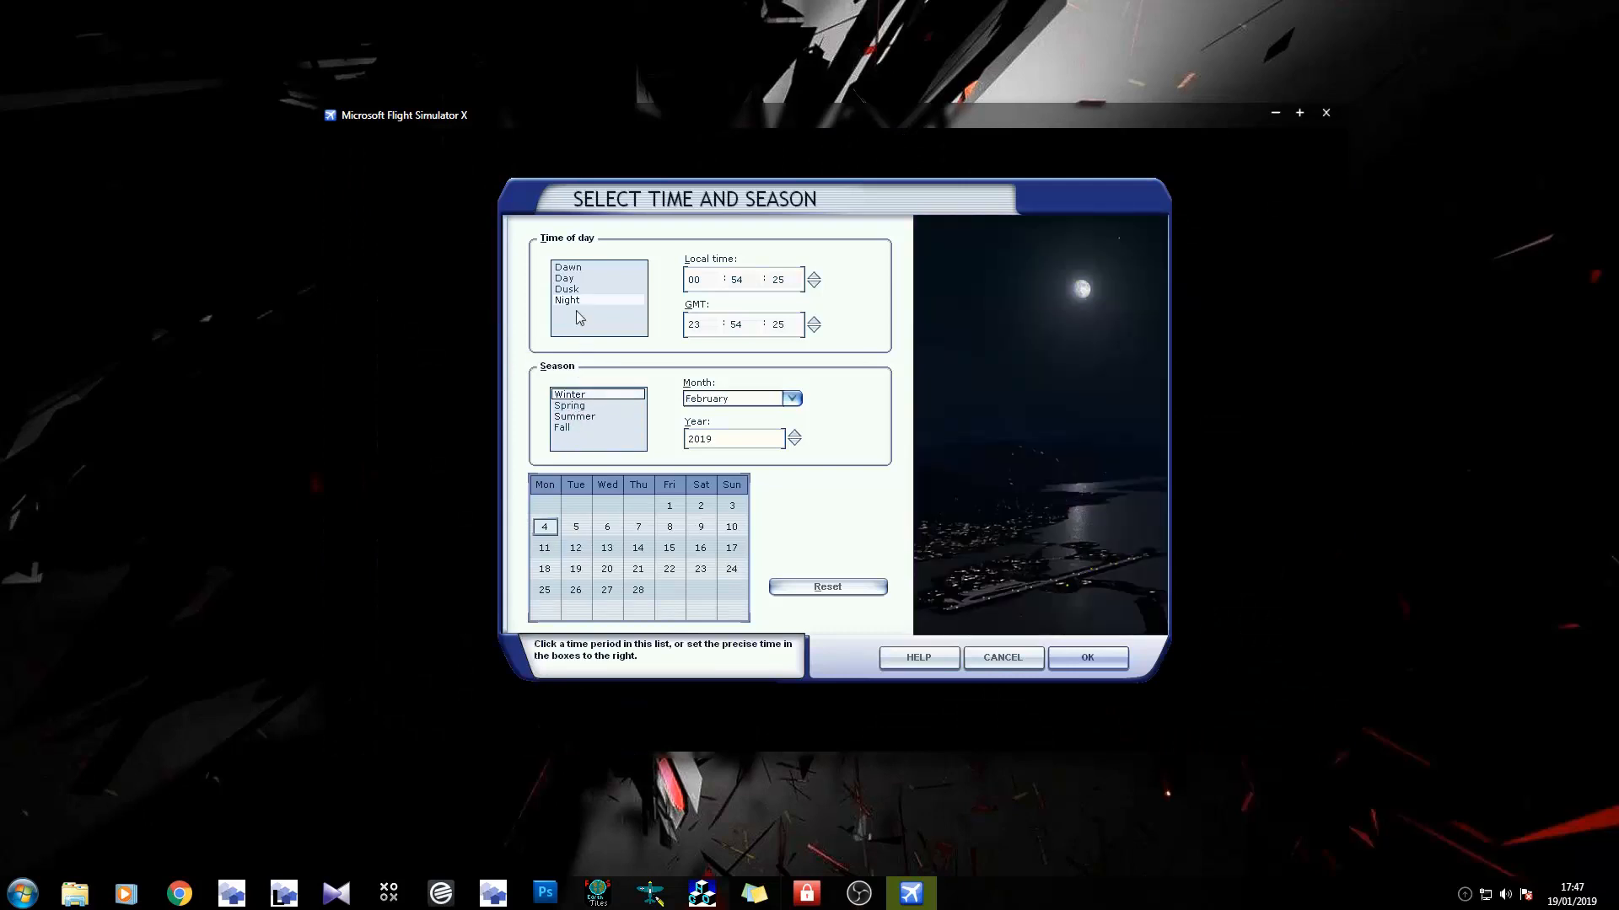
left_click(574, 281)
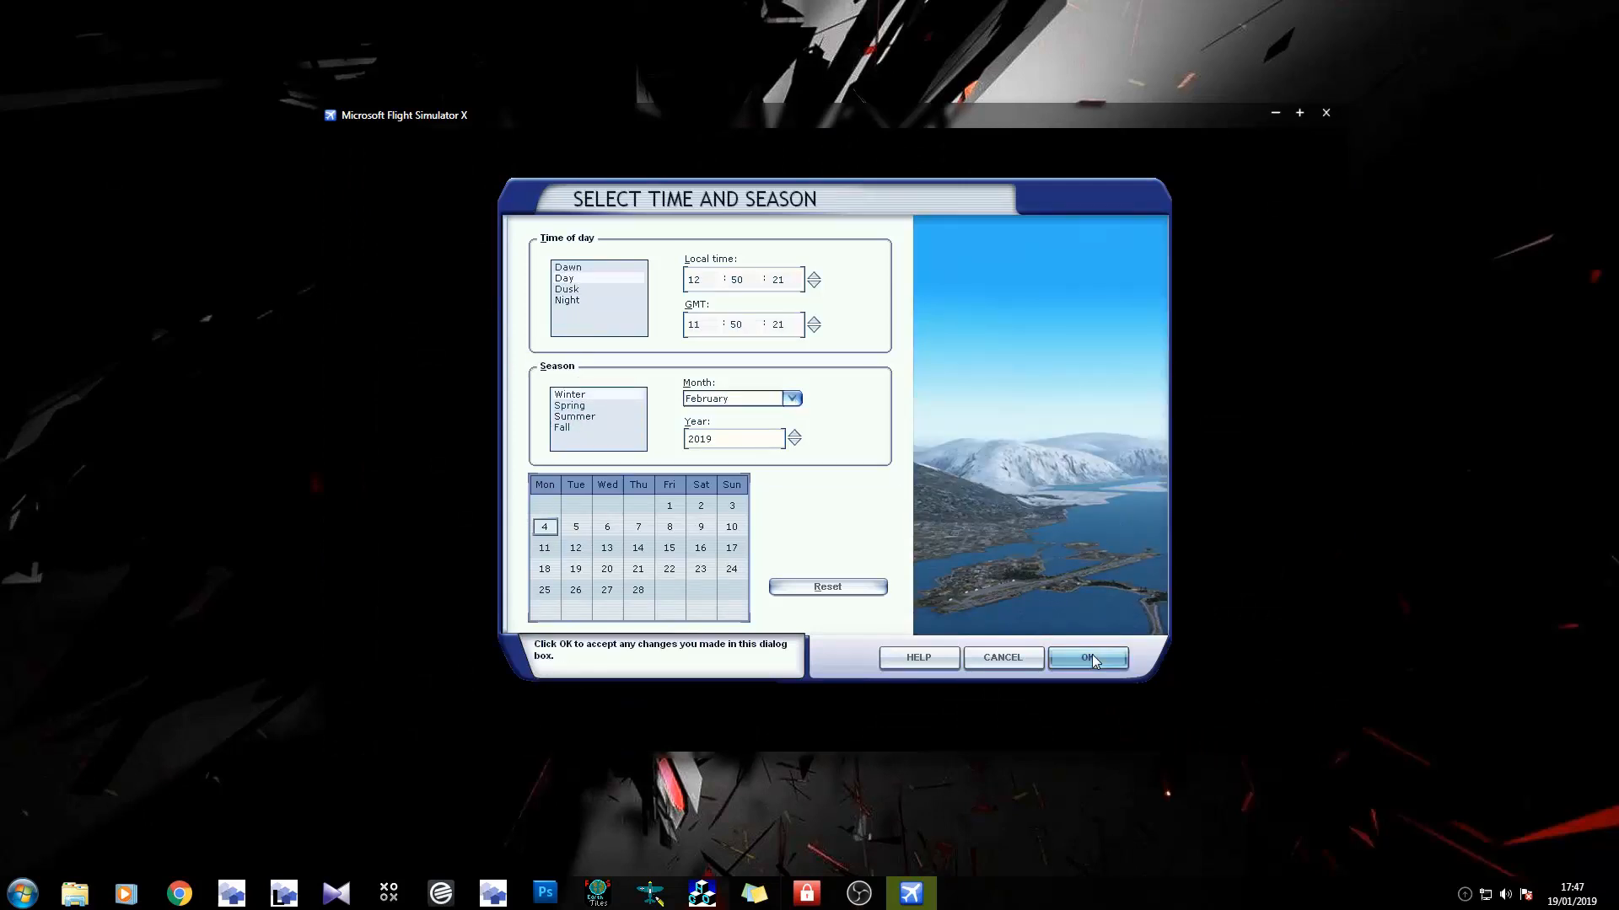
left_click(1091, 656)
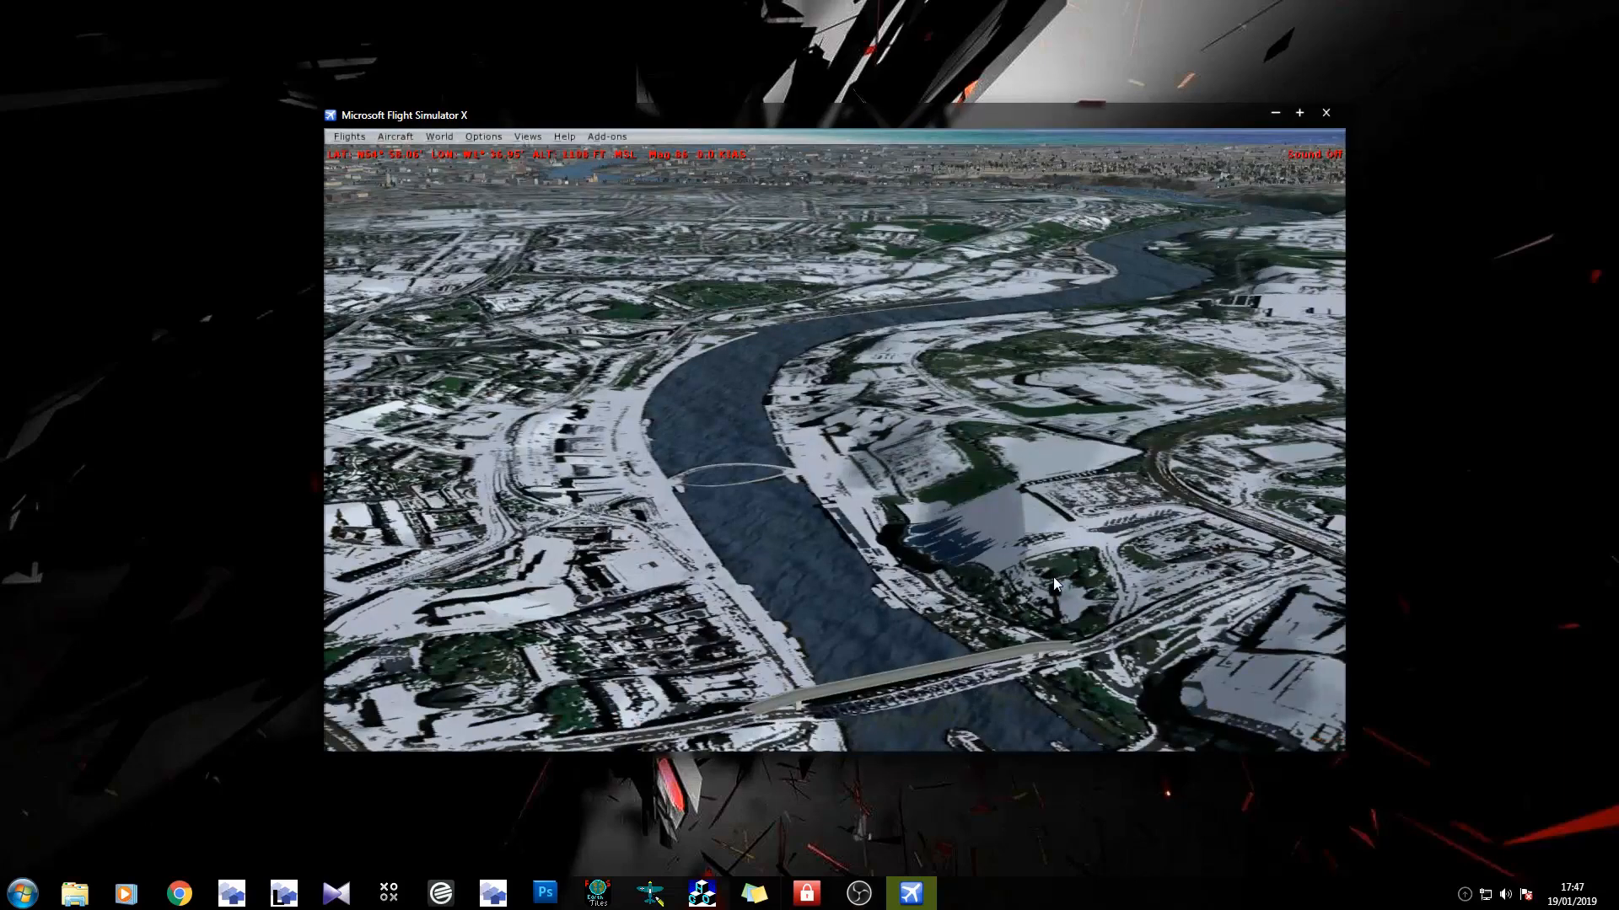
Slew the aircraft over the riverside city, its outskirts and the parkland, stopping above the river bend, to inspect the winter photo scenery.
key("y")
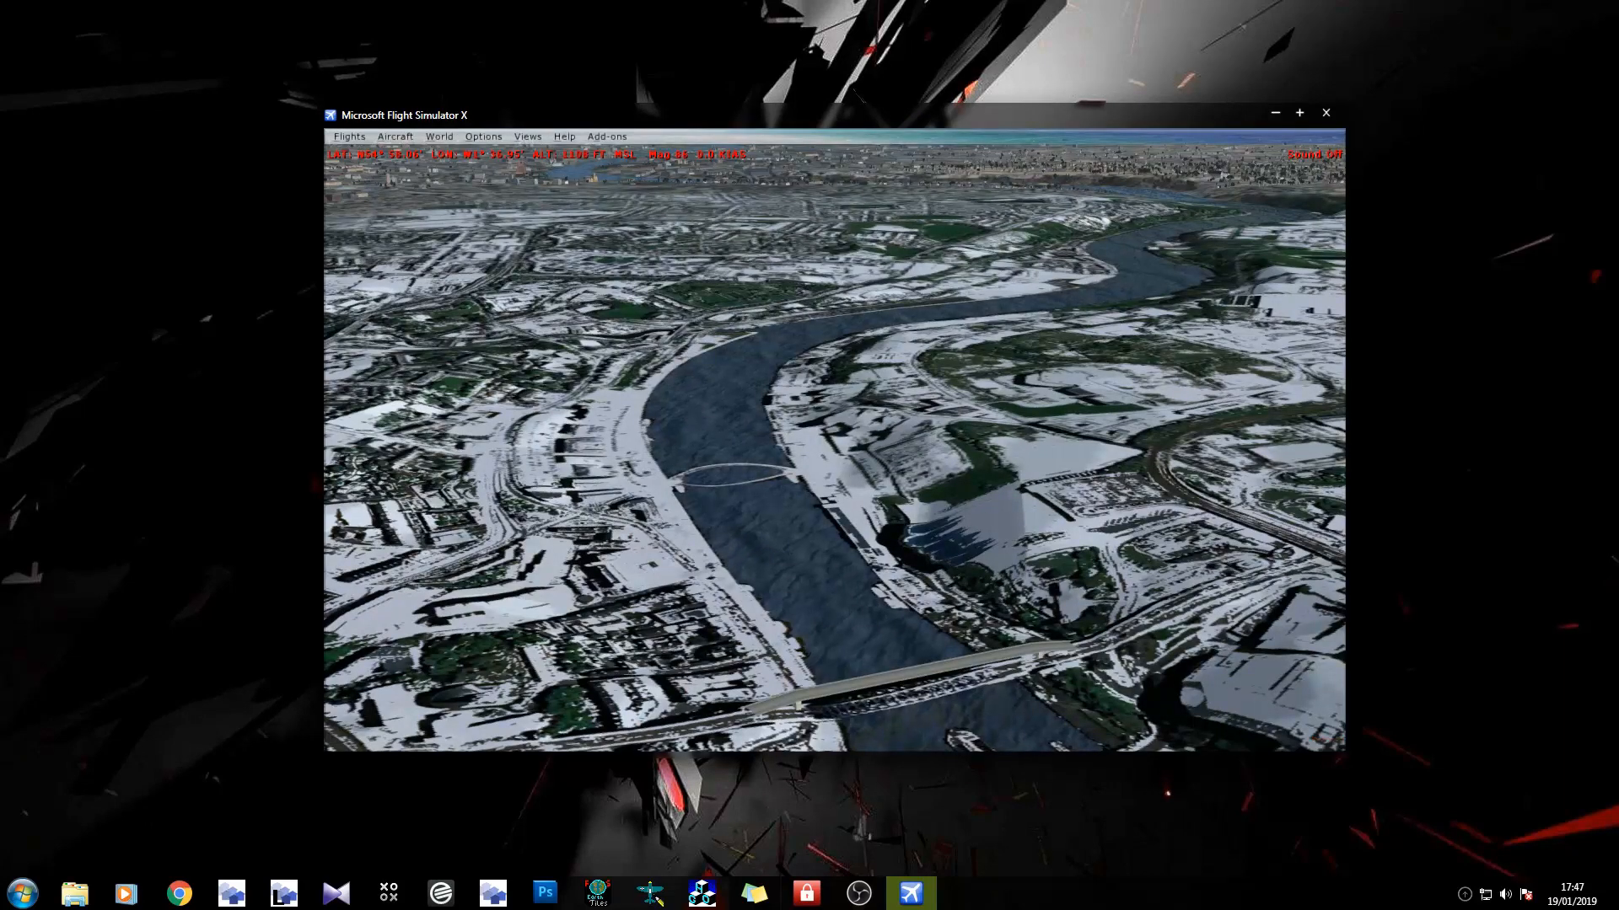
key("KP_6")
key("KP_1")
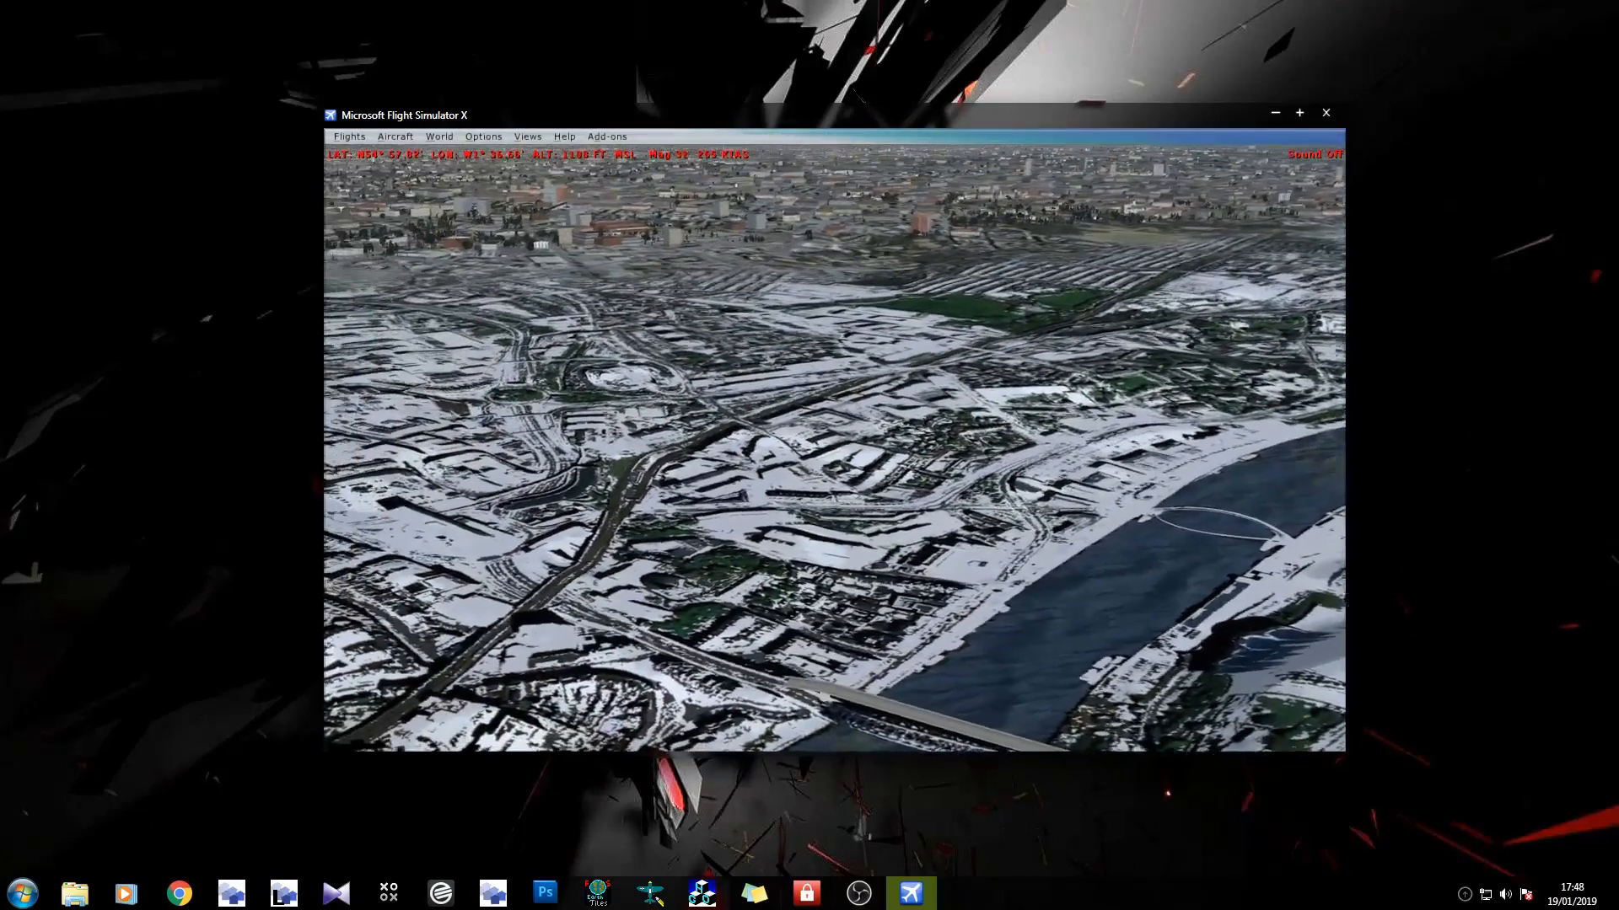
key("KP_8")
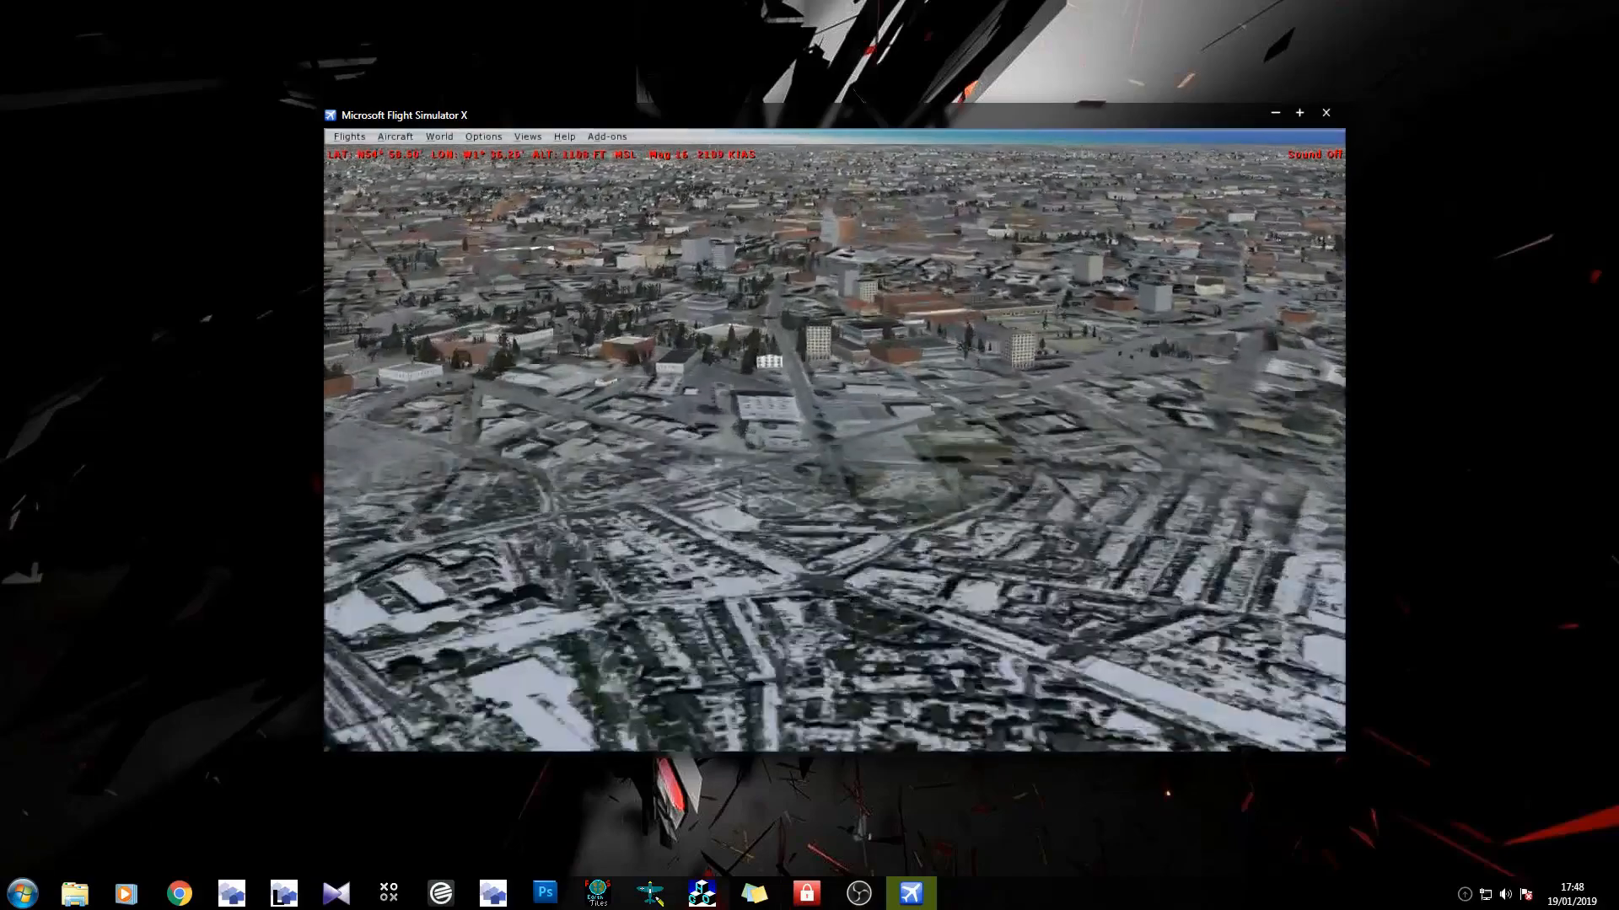
key("KP_5")
key("KP_2")
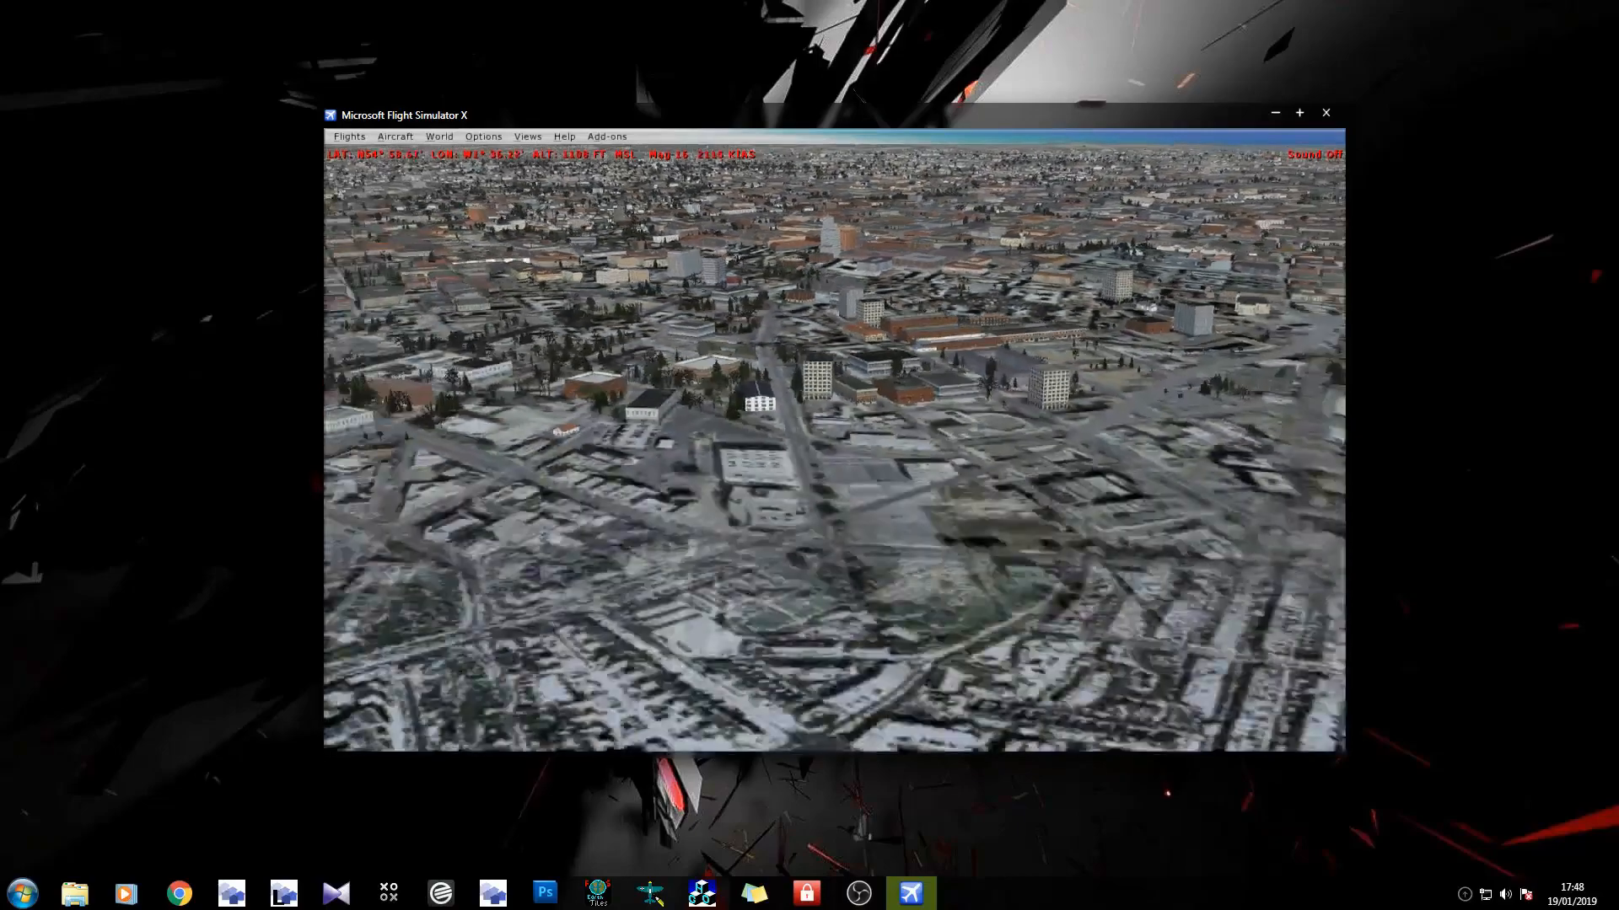
key("KP_3")
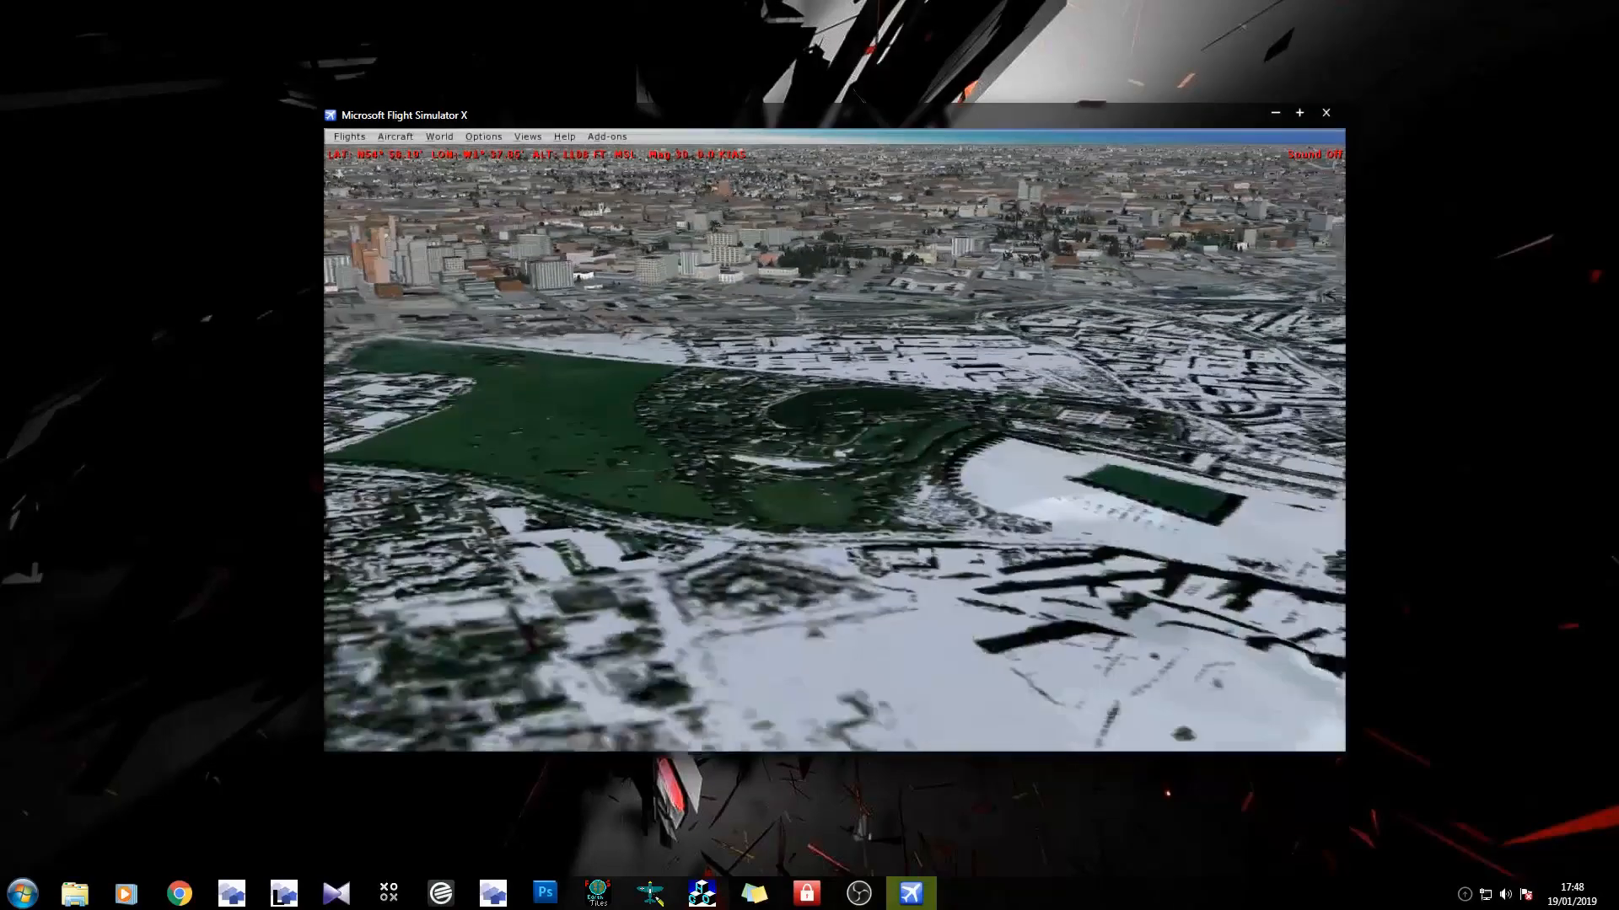
key("KP_5")
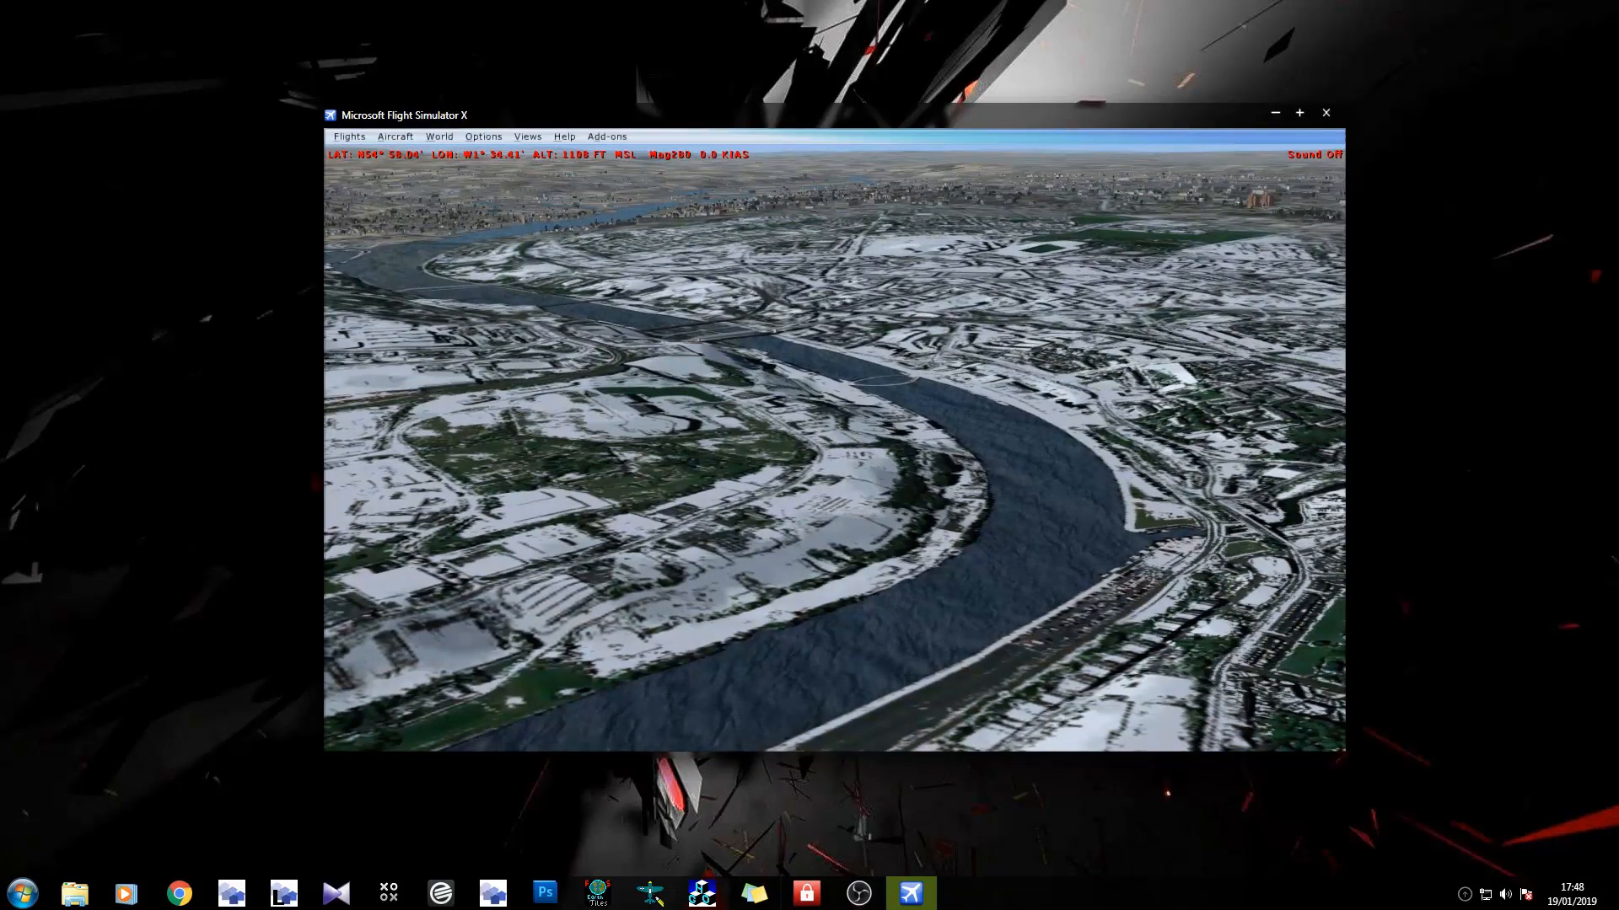
Re-enable slew mode above the river bend, shift the aircraft slightly over the snowy scenery and pitch its nose up towards the sky.
key("y")
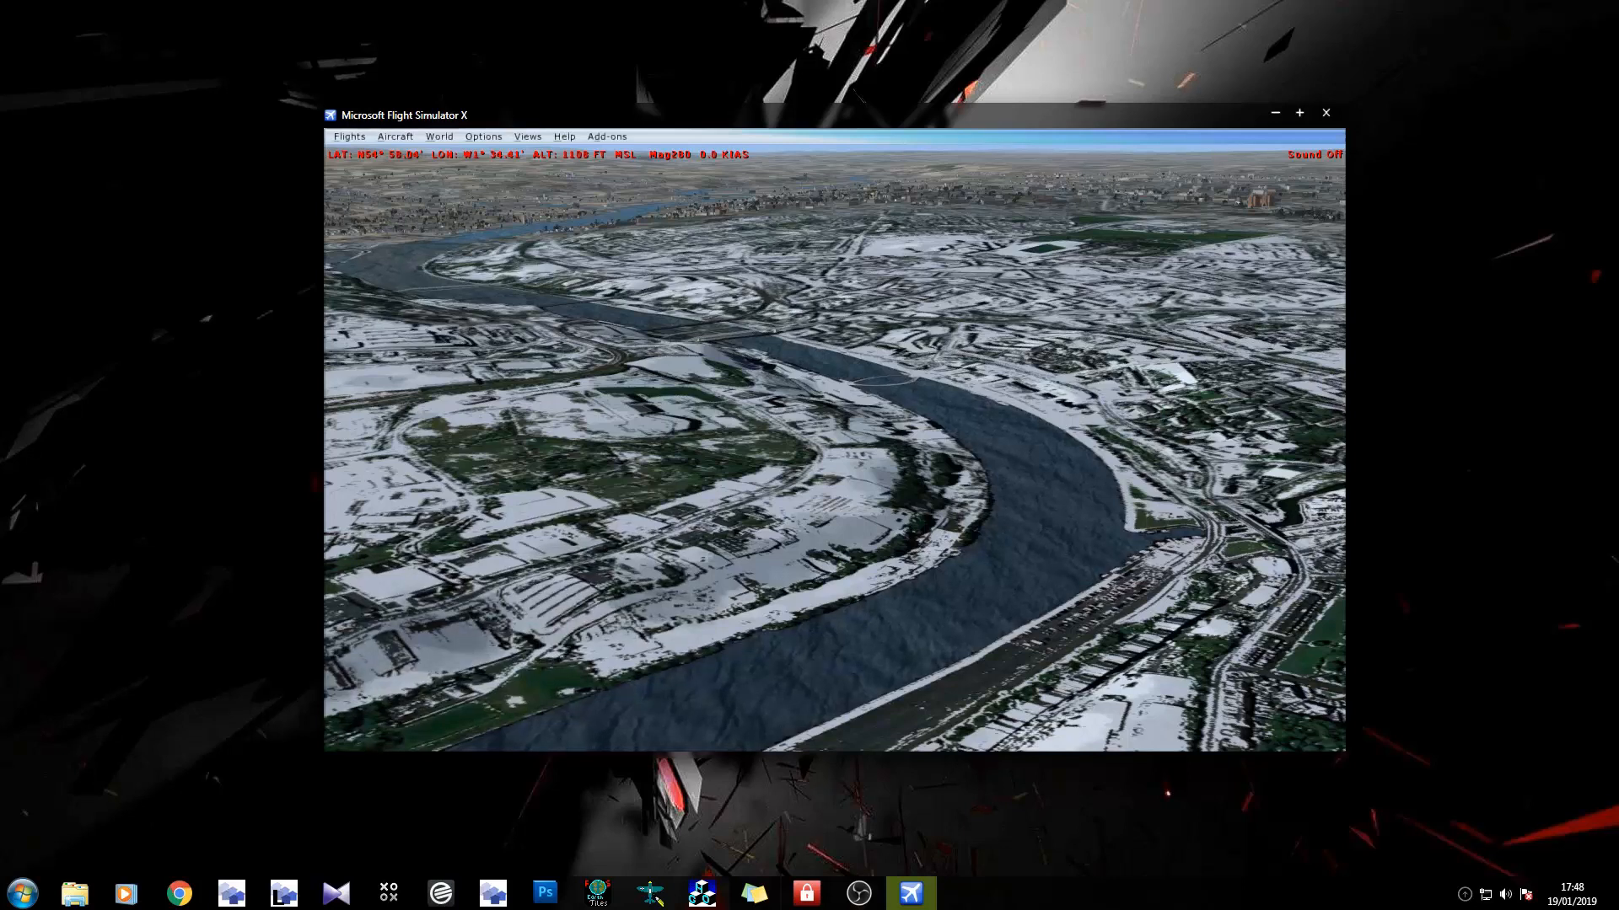
key("y")
key("y")
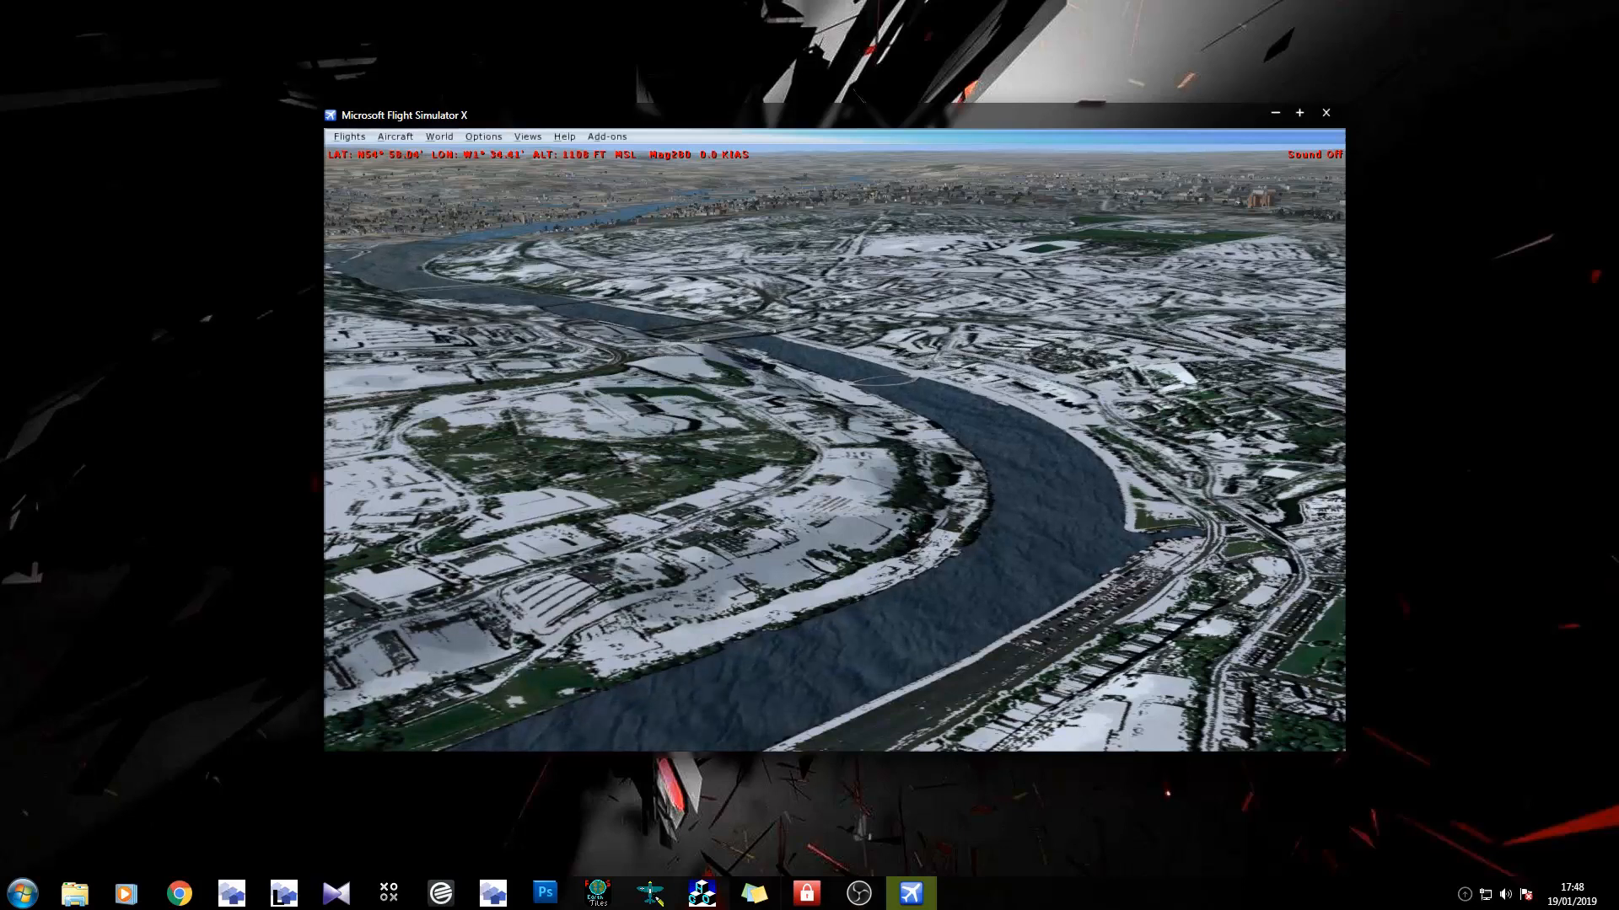
key("y")
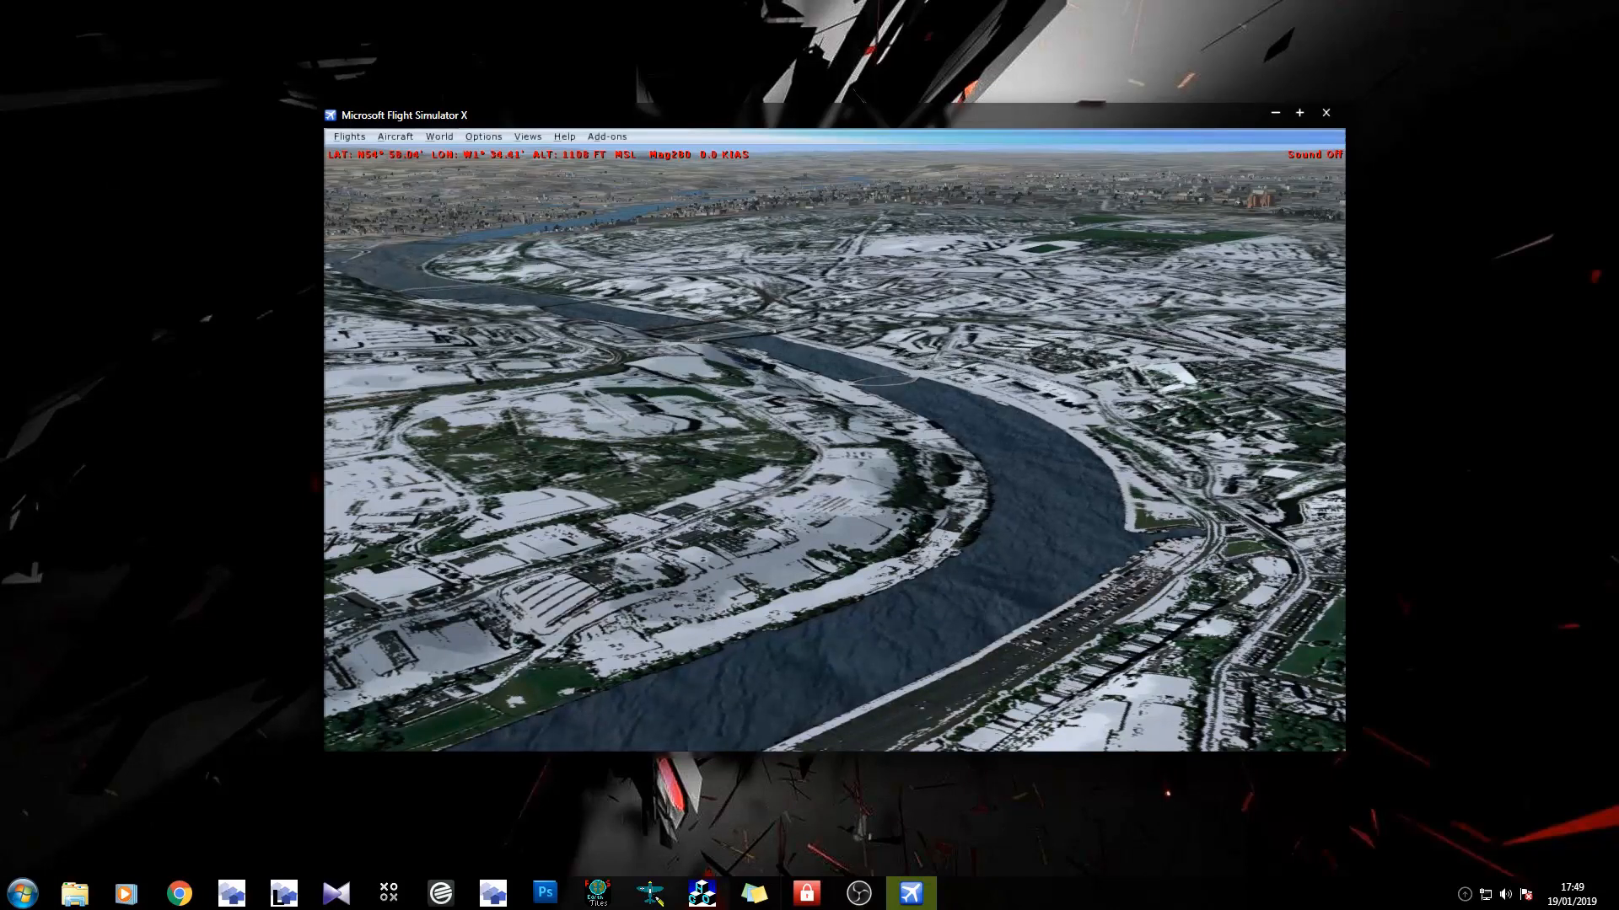
key("KP_8")
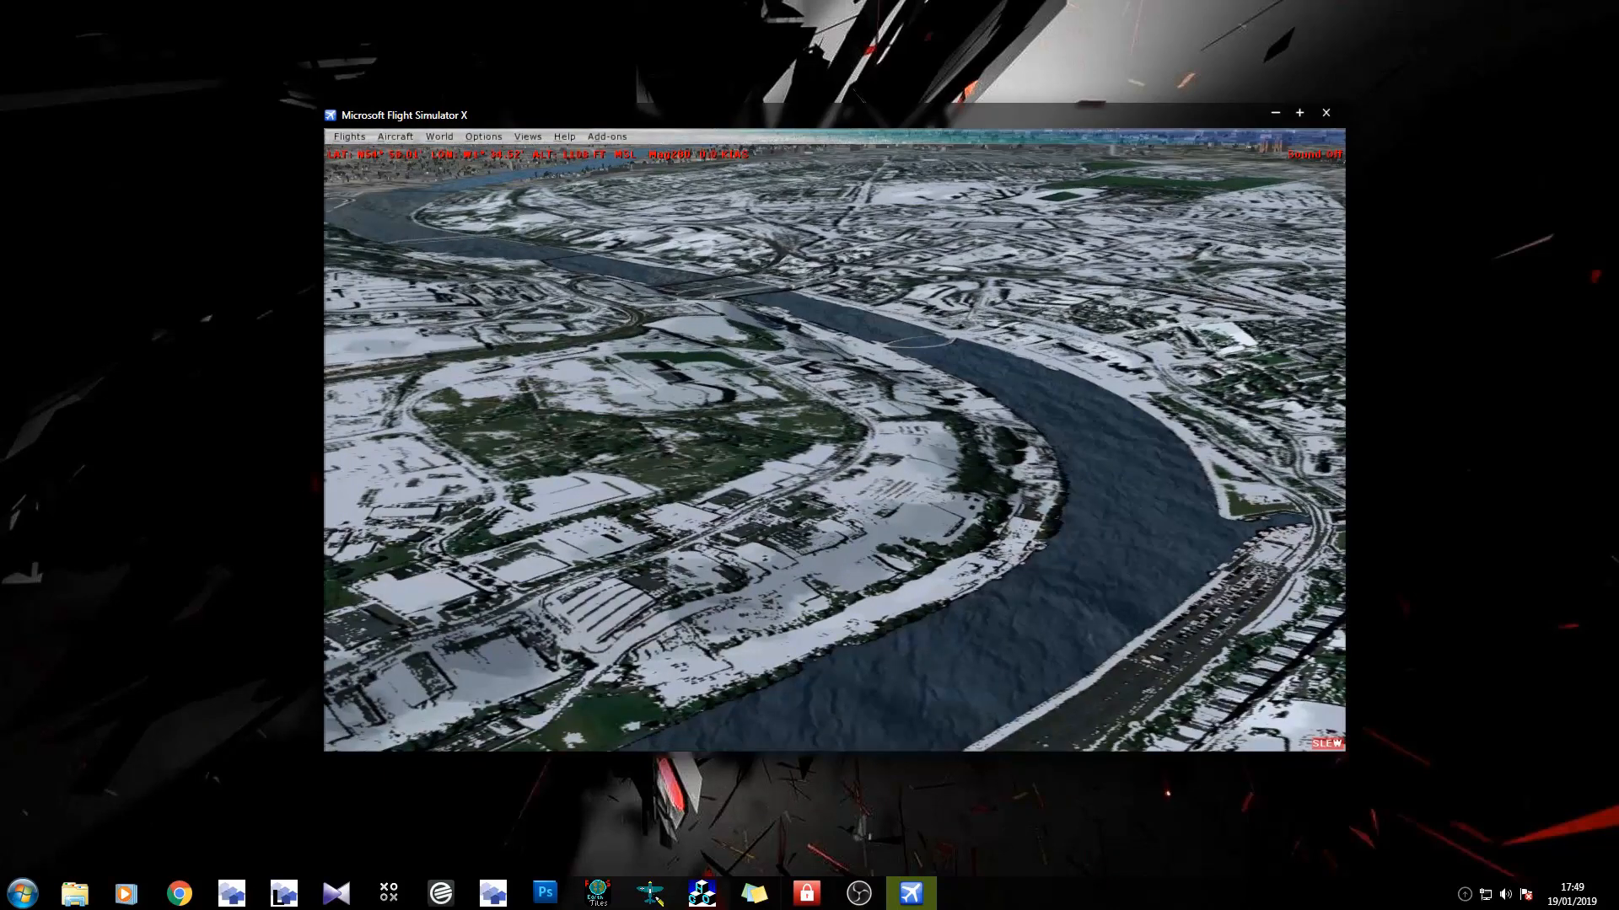
key("KP_2")
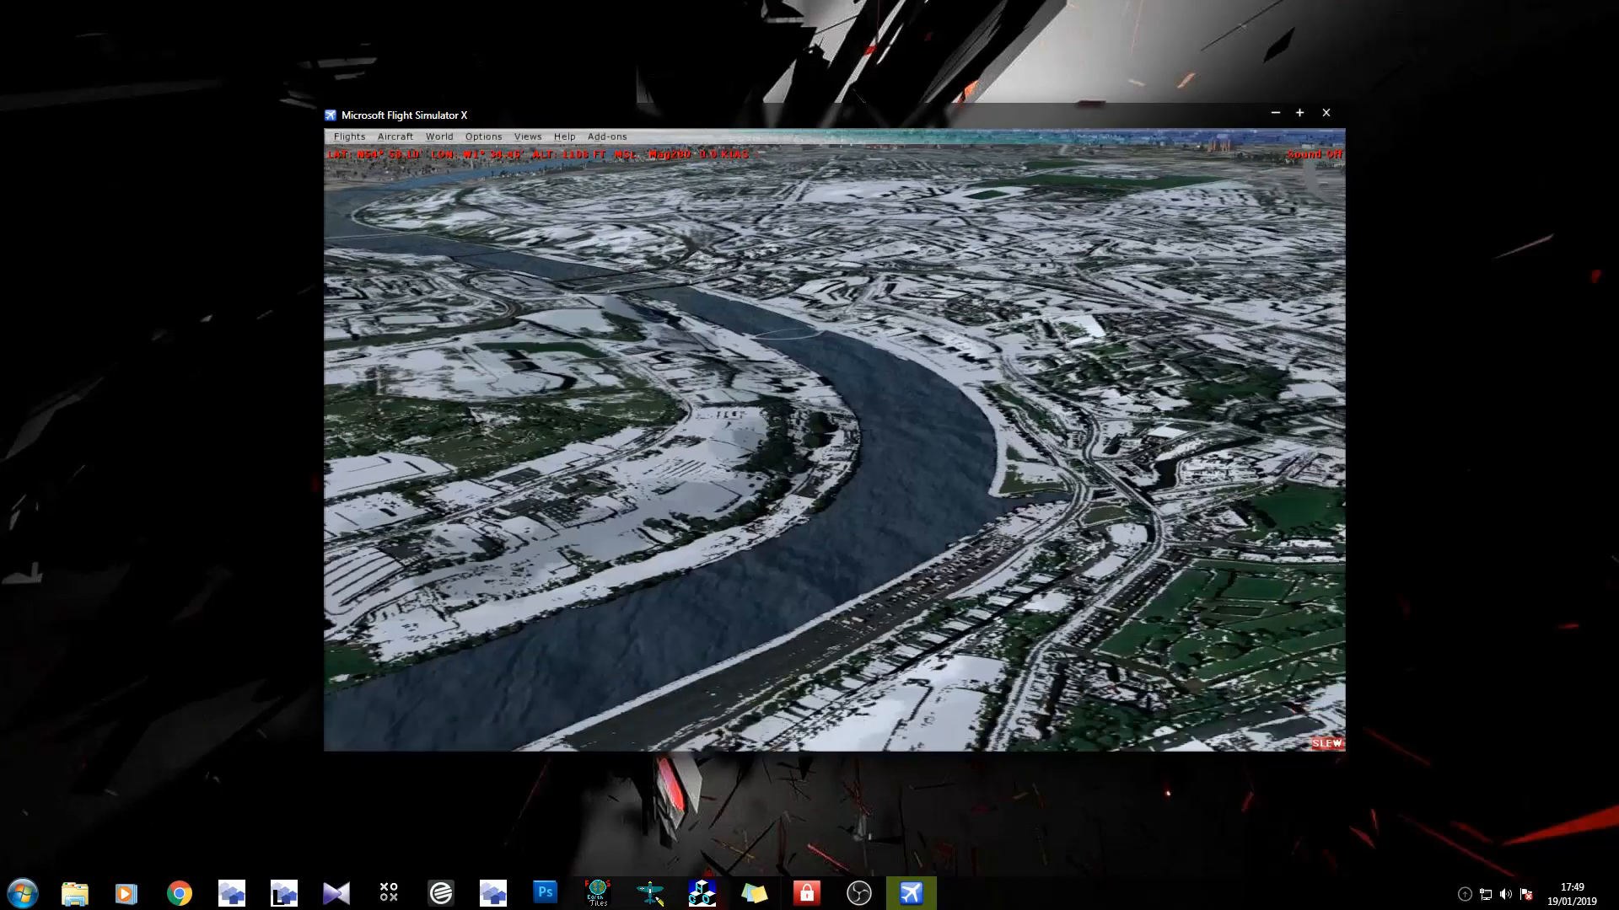
key("KP_8")
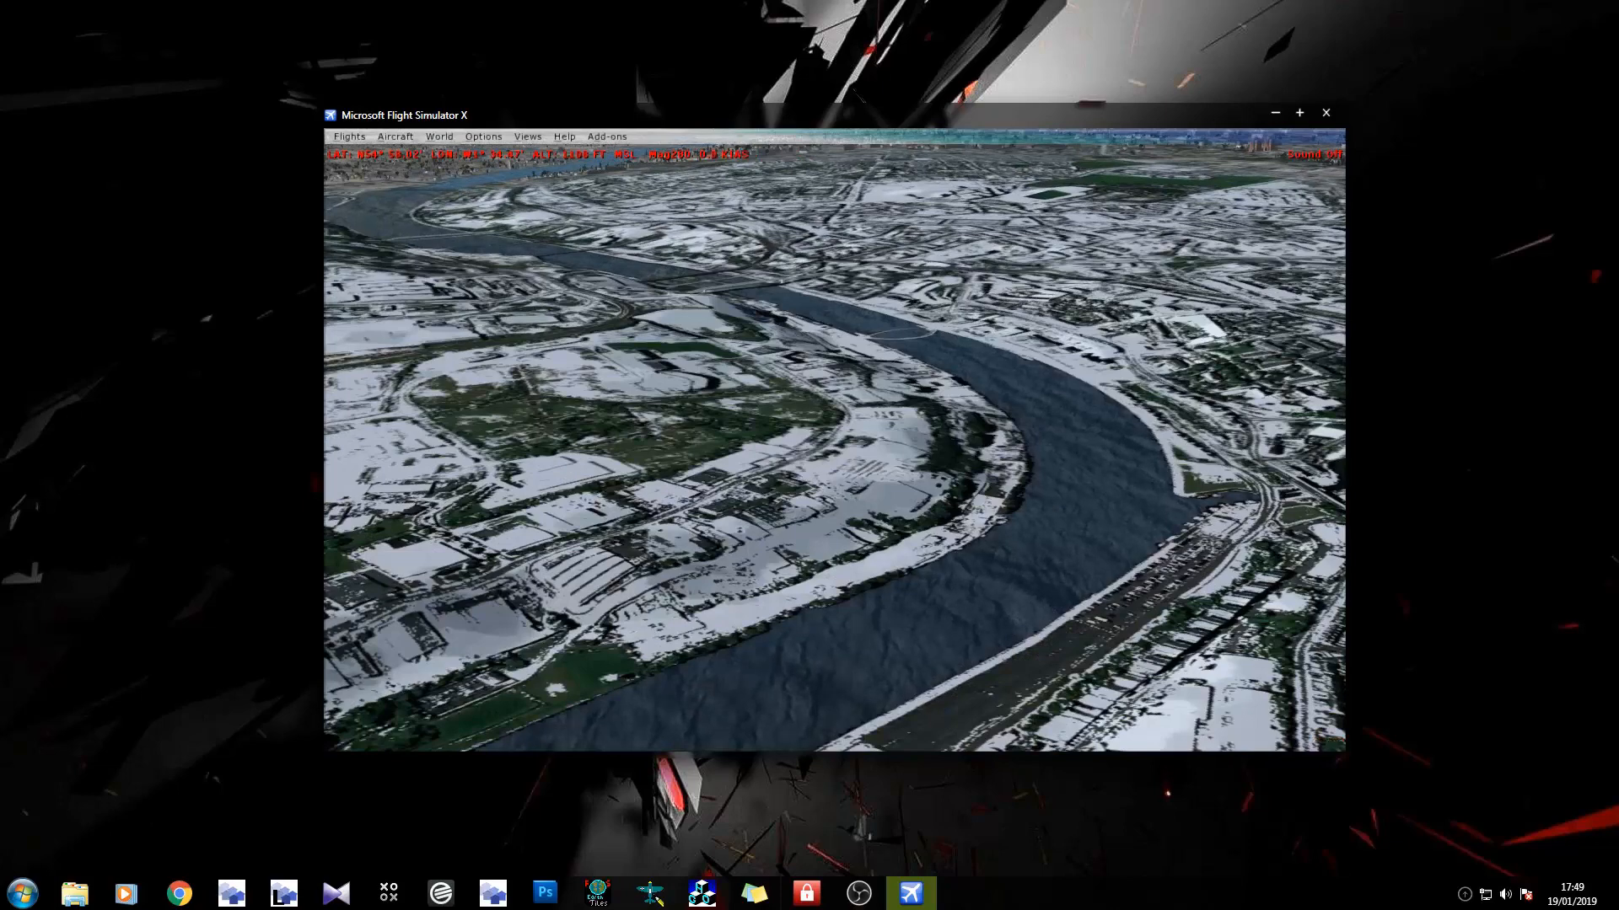
key("9")
key("KP_2")
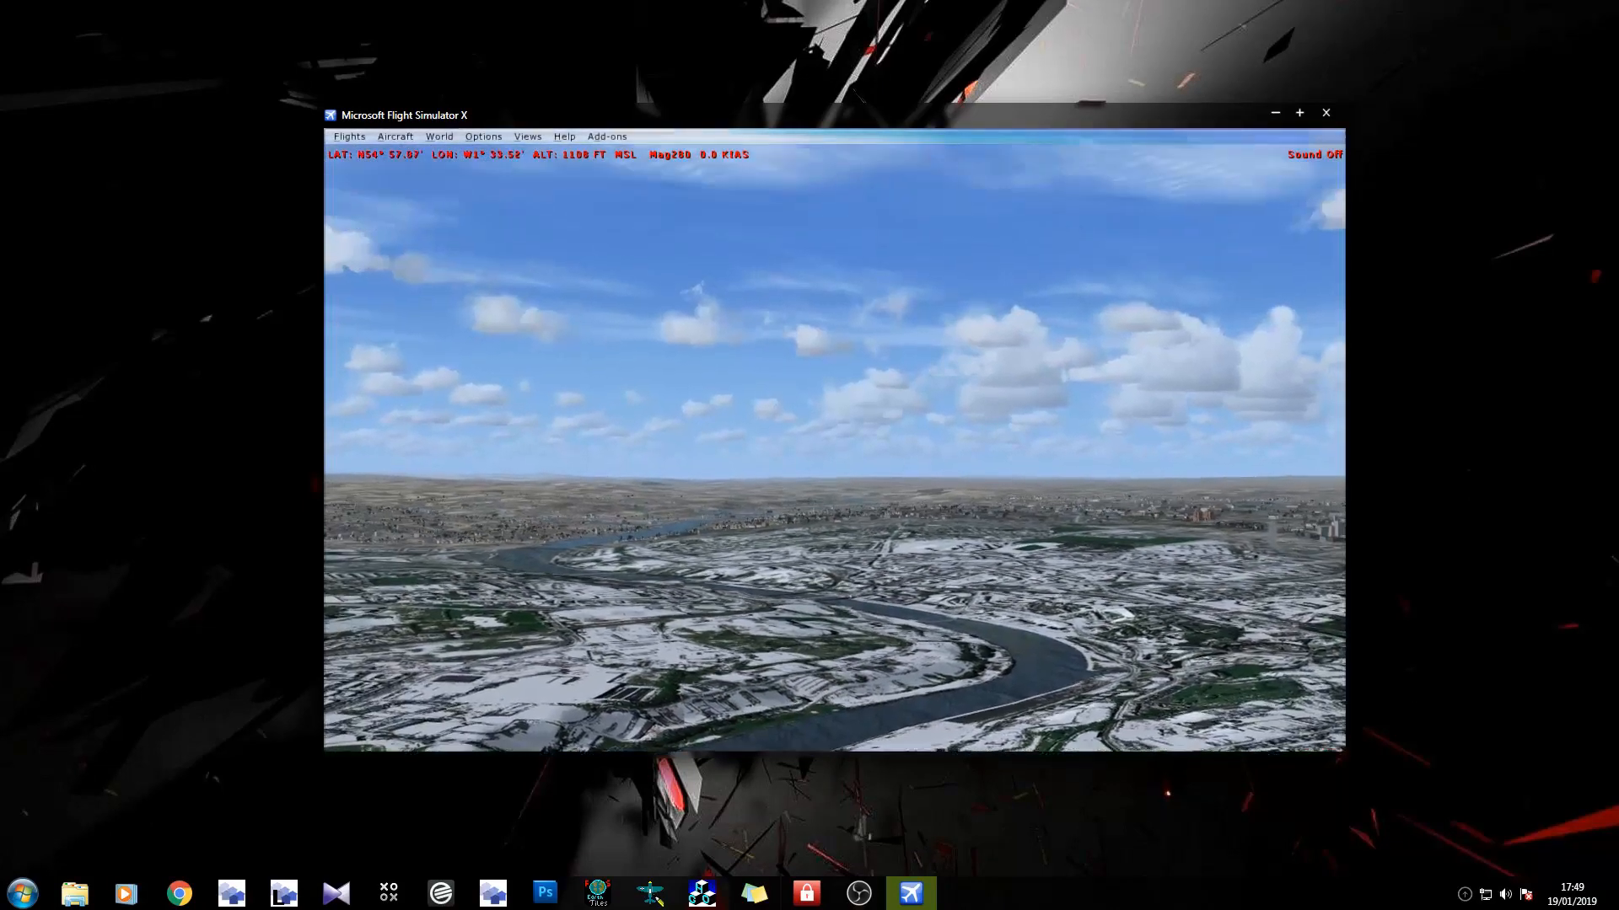
key("KP_1")
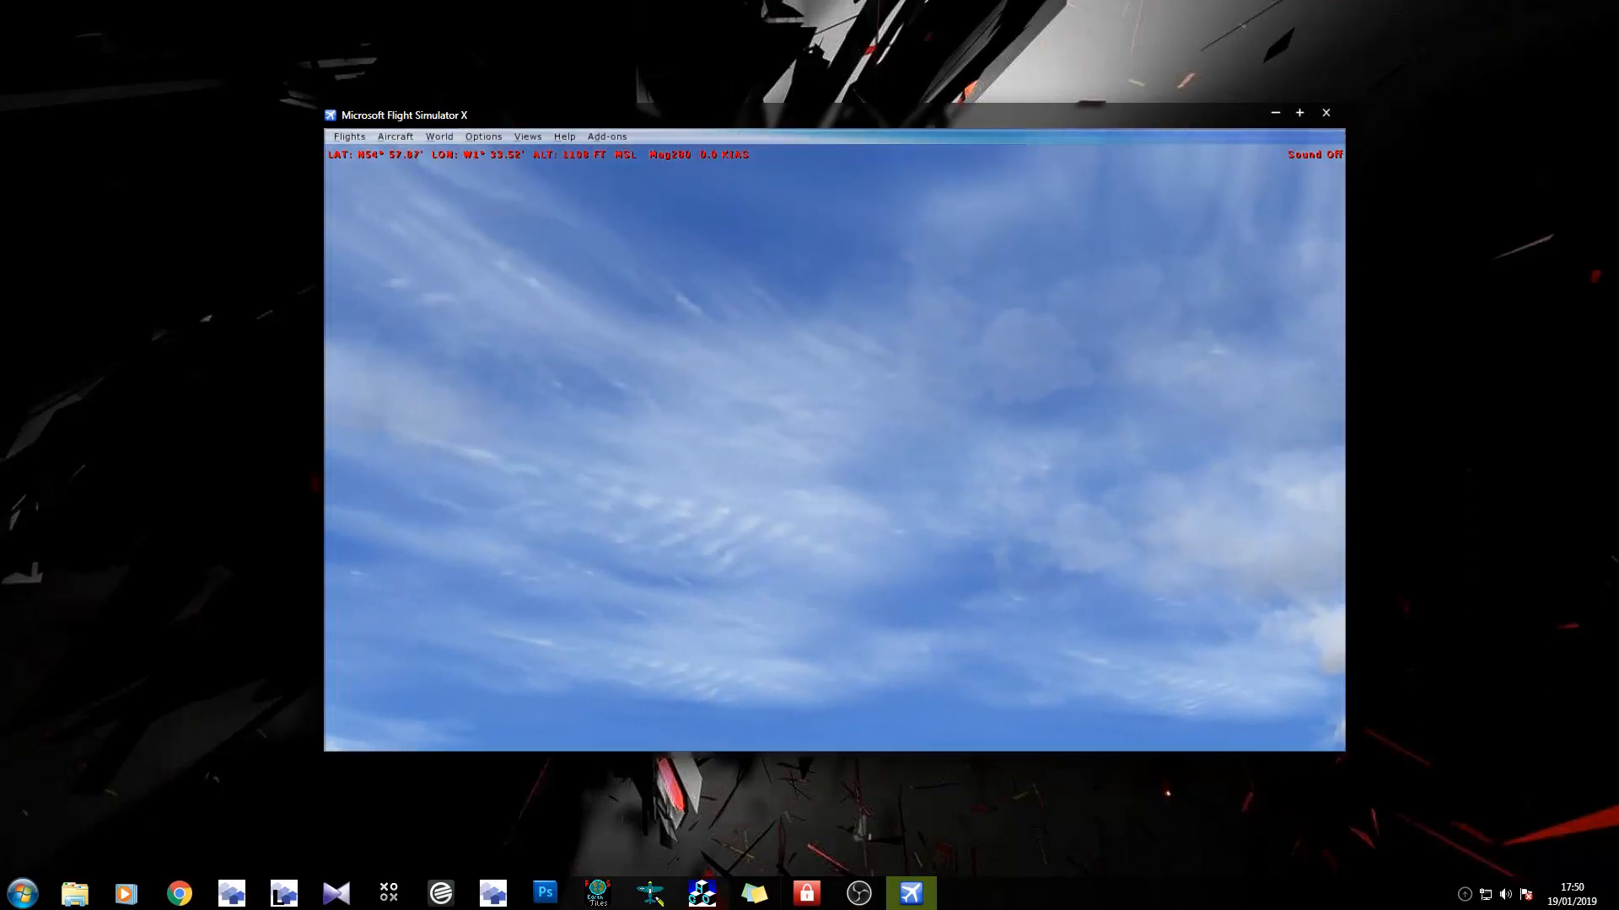